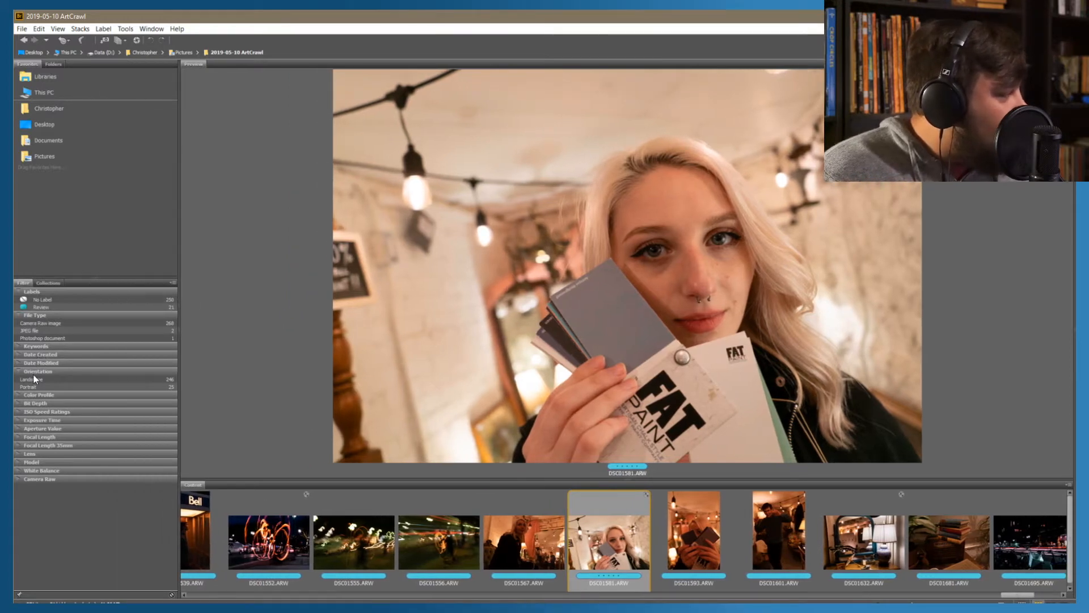
# Open the portrait DSC01581.ARW in Camera Raw
pyautogui.click(25, 354)
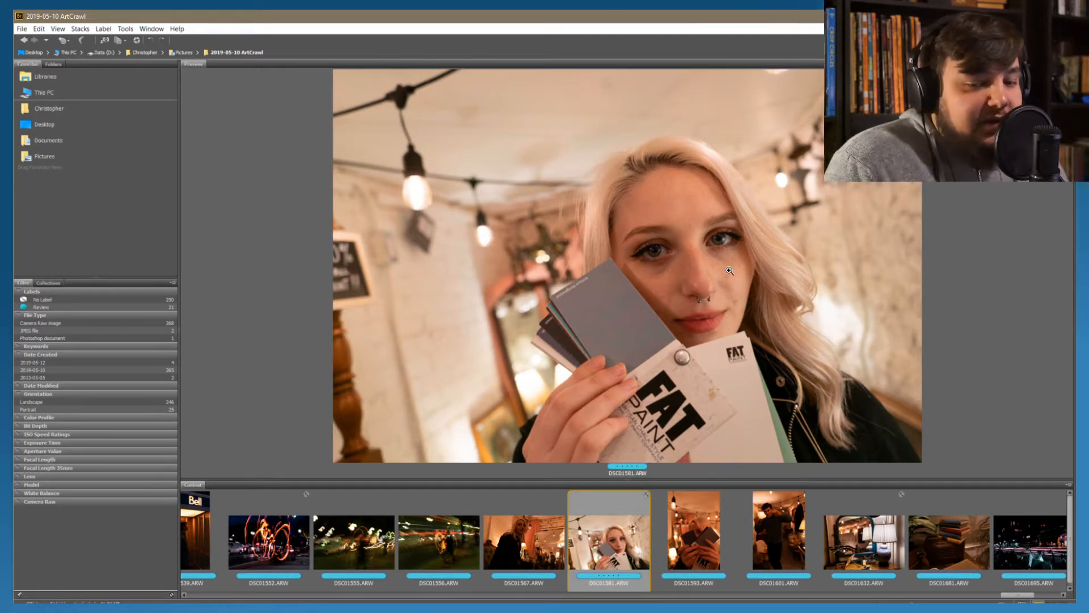
pyautogui.moveTo(180, 298); pyautogui.dragTo(97, 300)
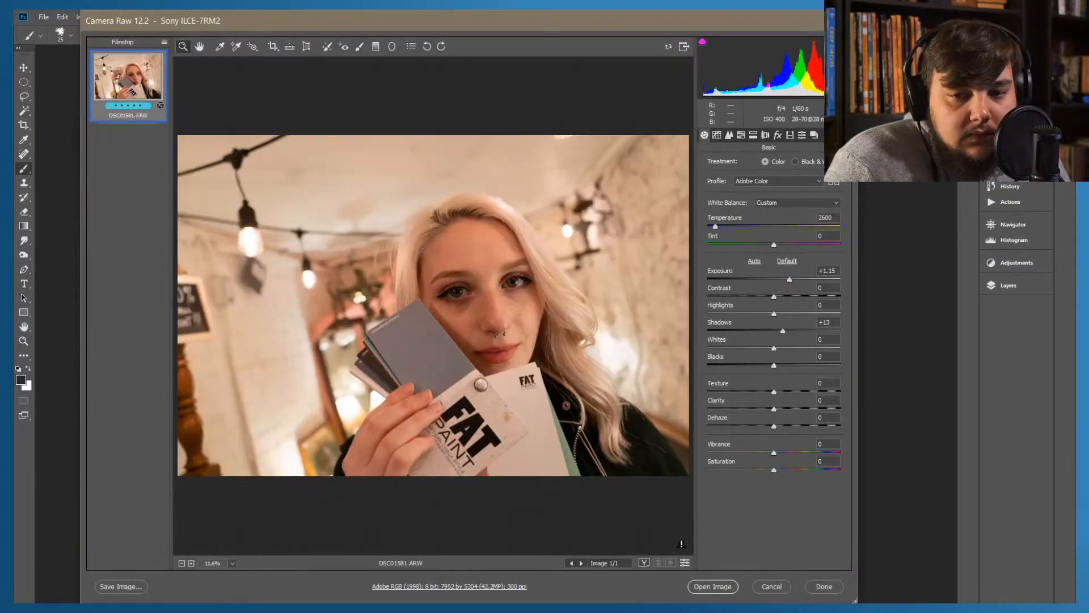
pyautogui.press('Return')
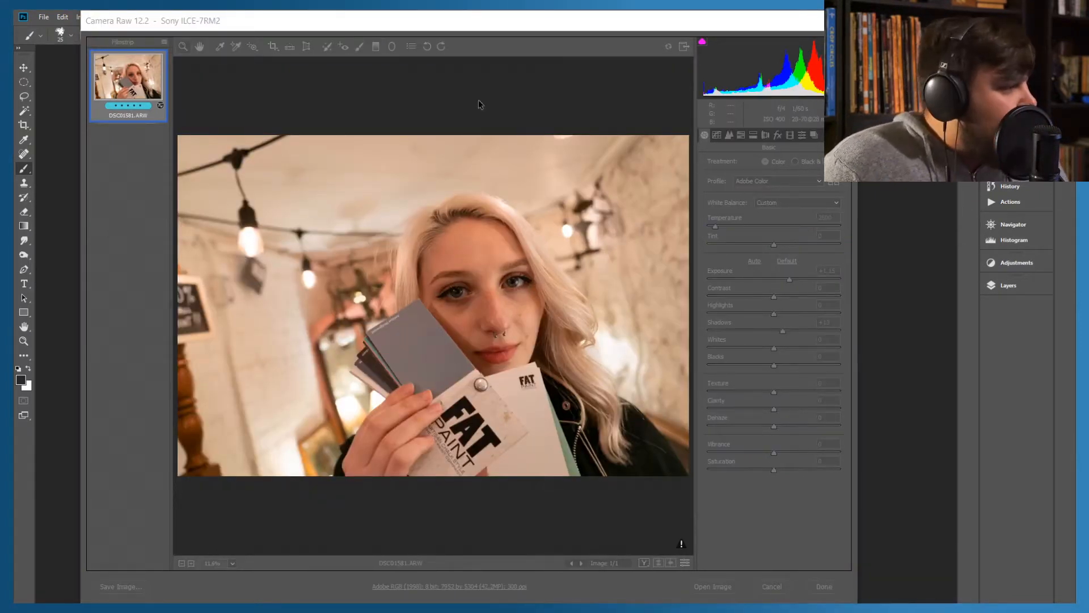
pyautogui.click(548, 27)
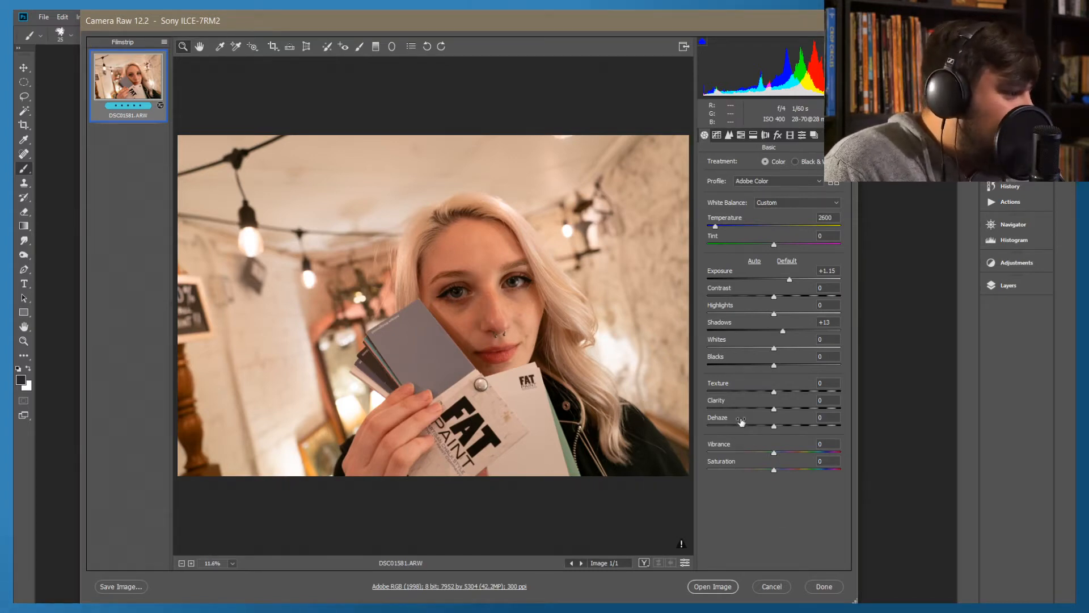
# Set the portrait's Contrast to -17 with Highlights reset to 0, and open the image in Photoshop
pyautogui.click(775, 299)
pyautogui.moveTo(775, 298)
pyautogui.mouseDown()
pyautogui.moveTo(747, 300)
pyautogui.moveTo(764, 303)
pyautogui.mouseUp()
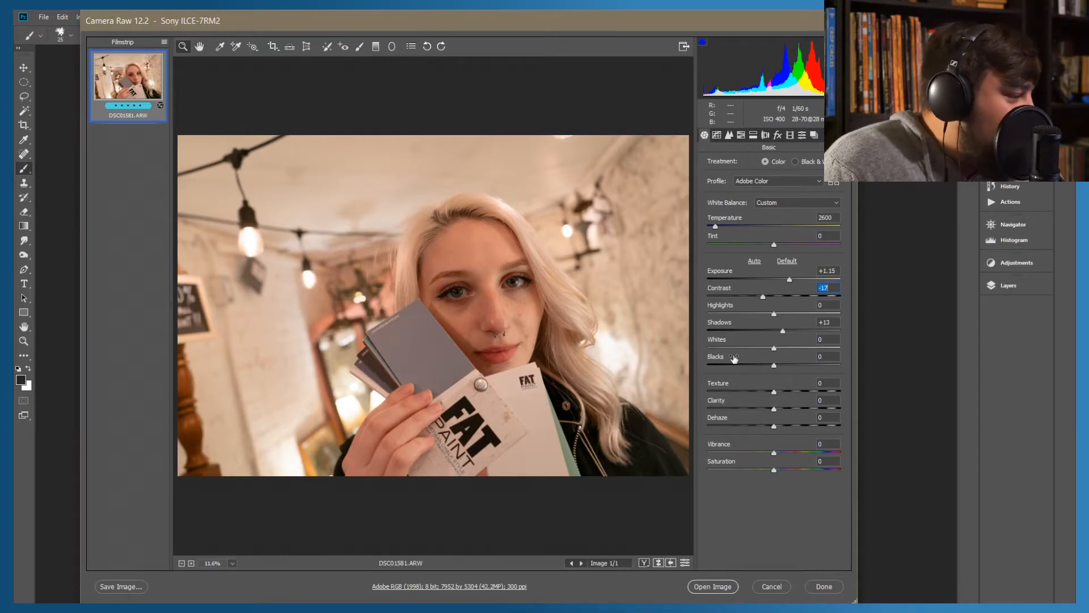
pyautogui.moveTo(774, 313); pyautogui.dragTo(765, 316)
pyautogui.doubleClick(765, 314)
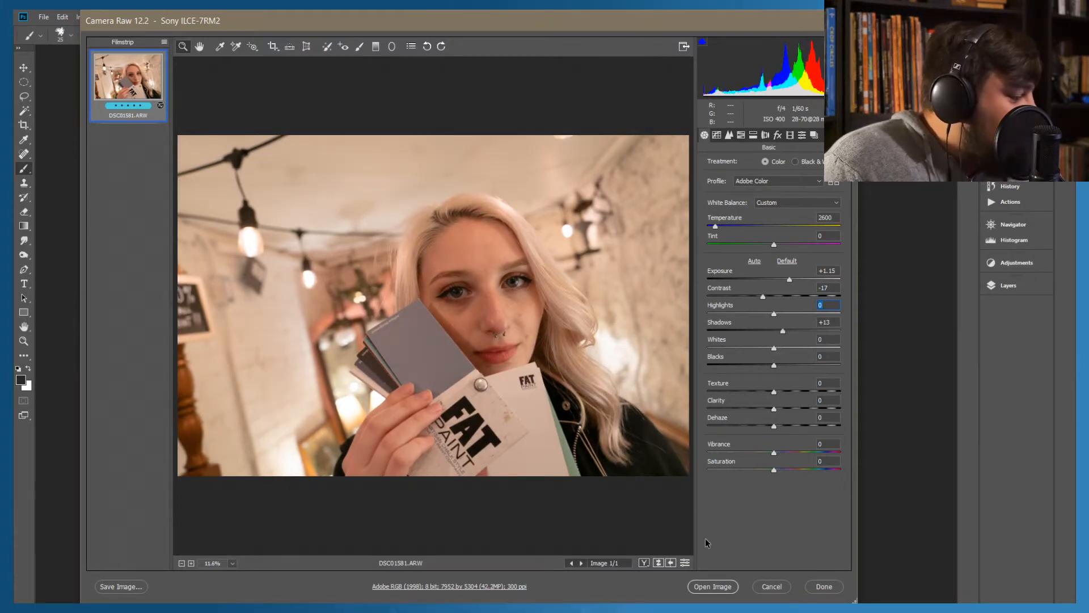
pyautogui.click(710, 587)
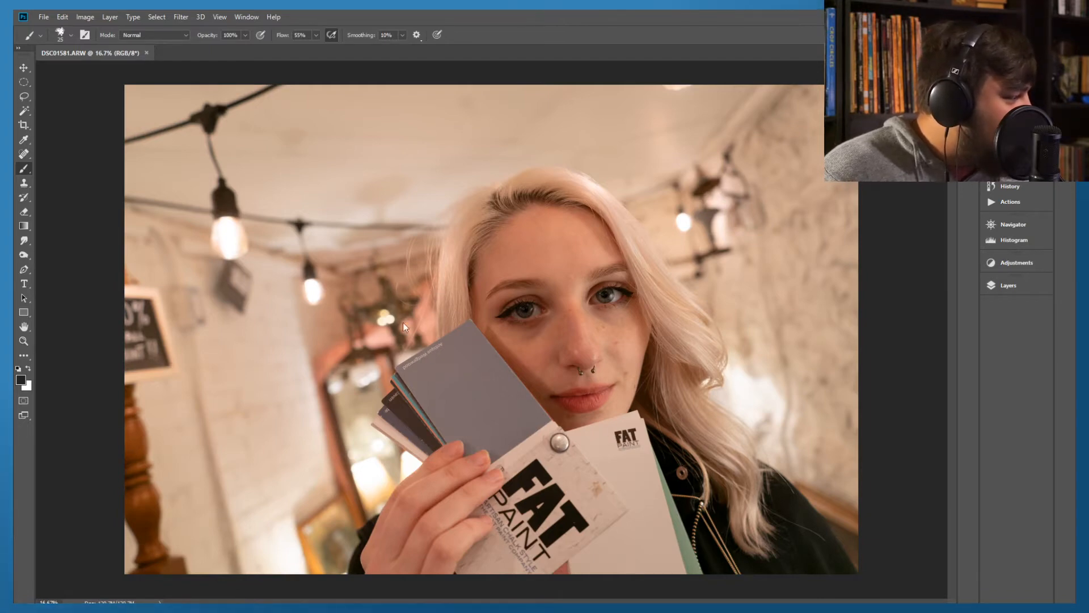
# Add an empty layer above the Background and activate the Spot Healing Brush
pyautogui.click(1004, 285)
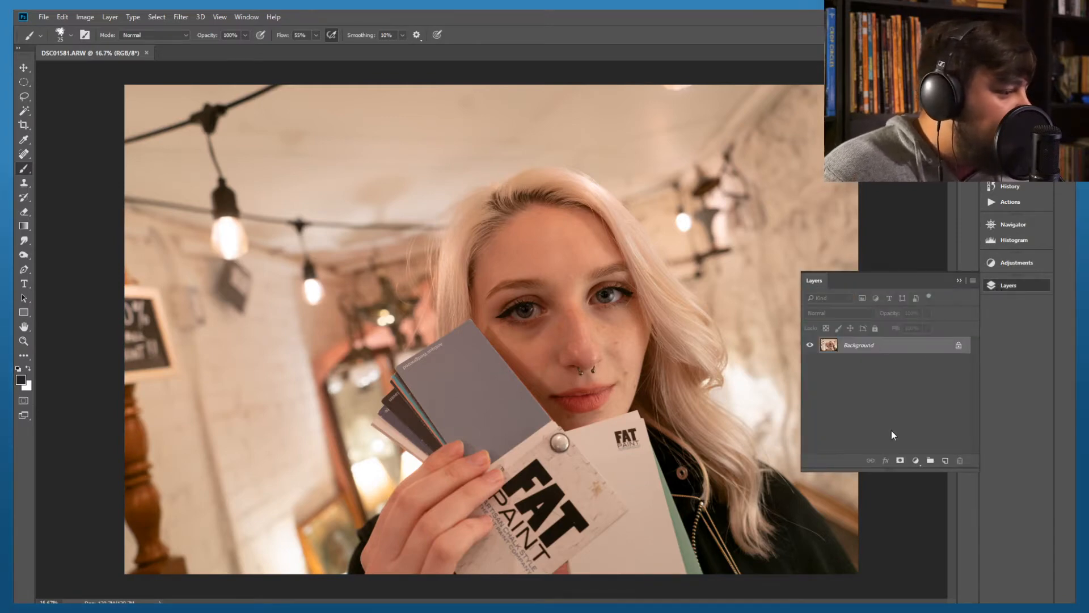
pyautogui.click(945, 460)
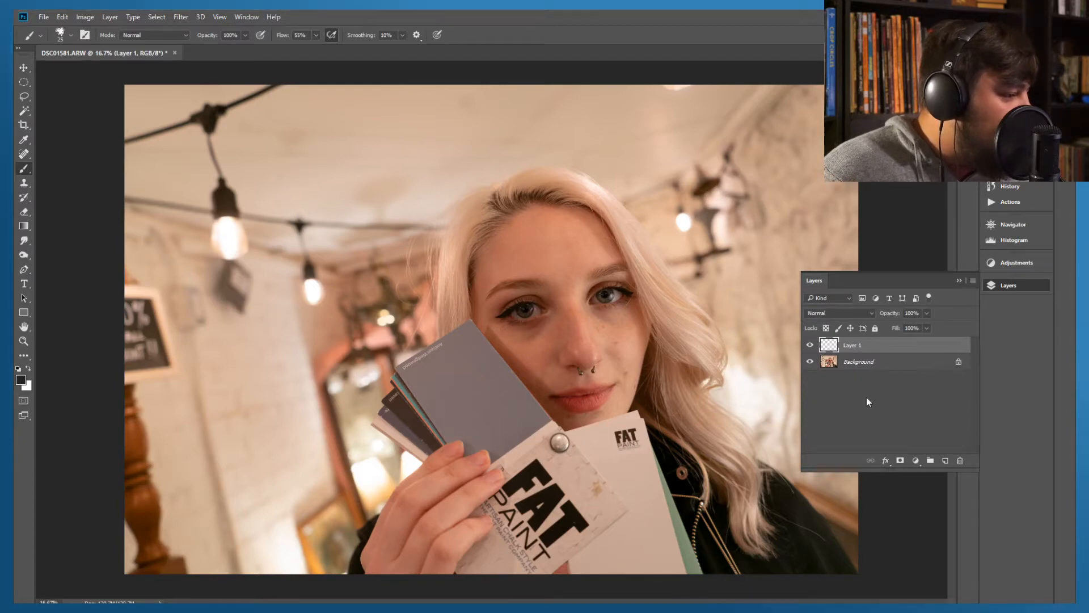
pyautogui.click(26, 185)
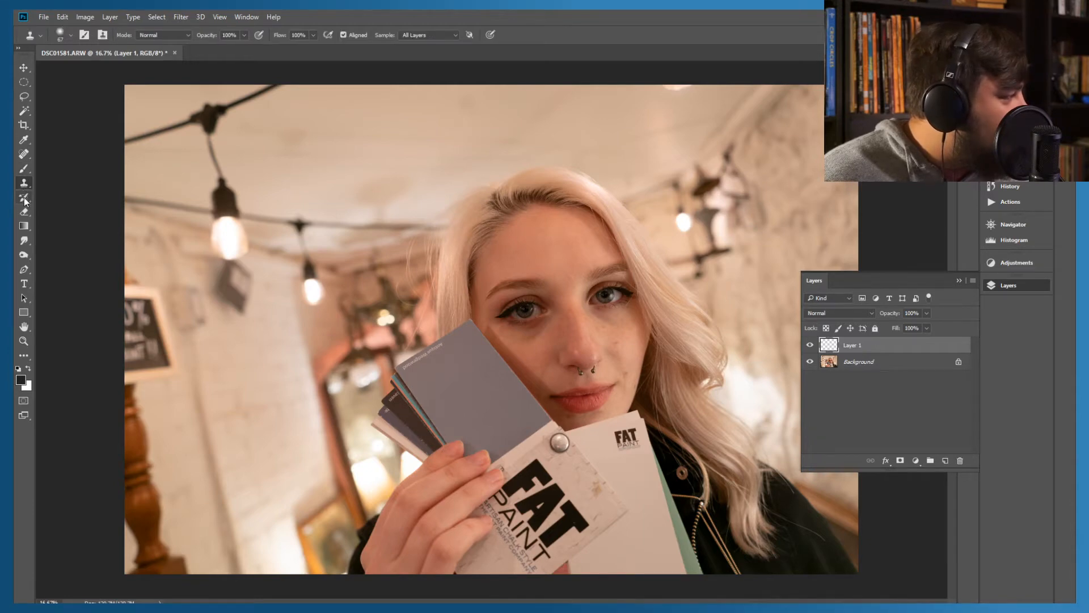
pyautogui.click(22, 159)
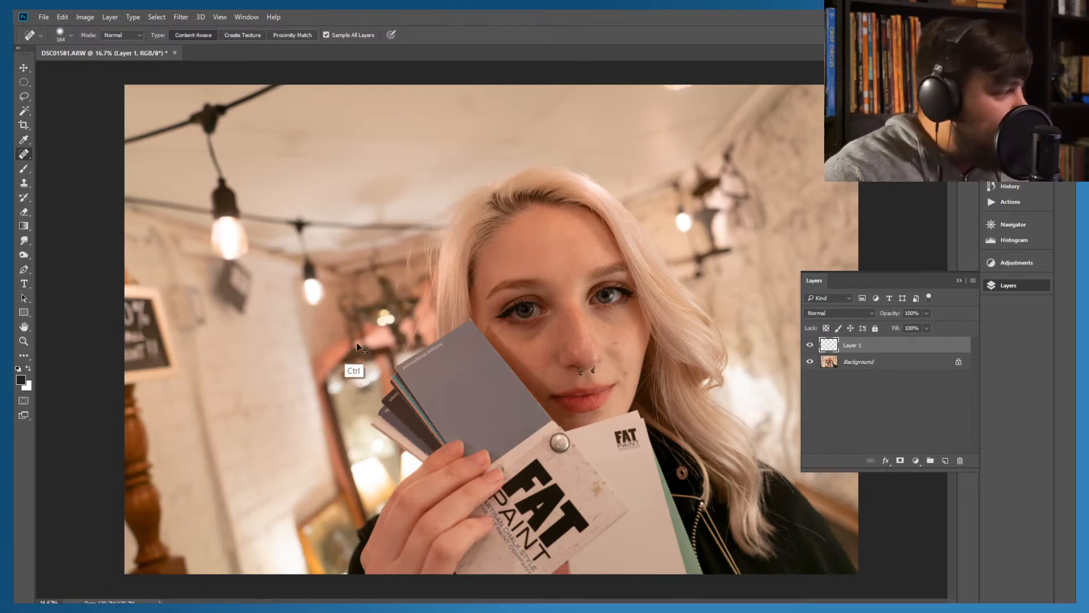
# Set the Spot Healing Brush size to 43 px for work on the stray hair above the Antique Wedgewood card
pyautogui.hotkey('ctrl', '+')
pyautogui.hotkey('ctrl', '+')
pyautogui.hotkey('ctrl', '+')
pyautogui.hotkey('ctrl', '+')
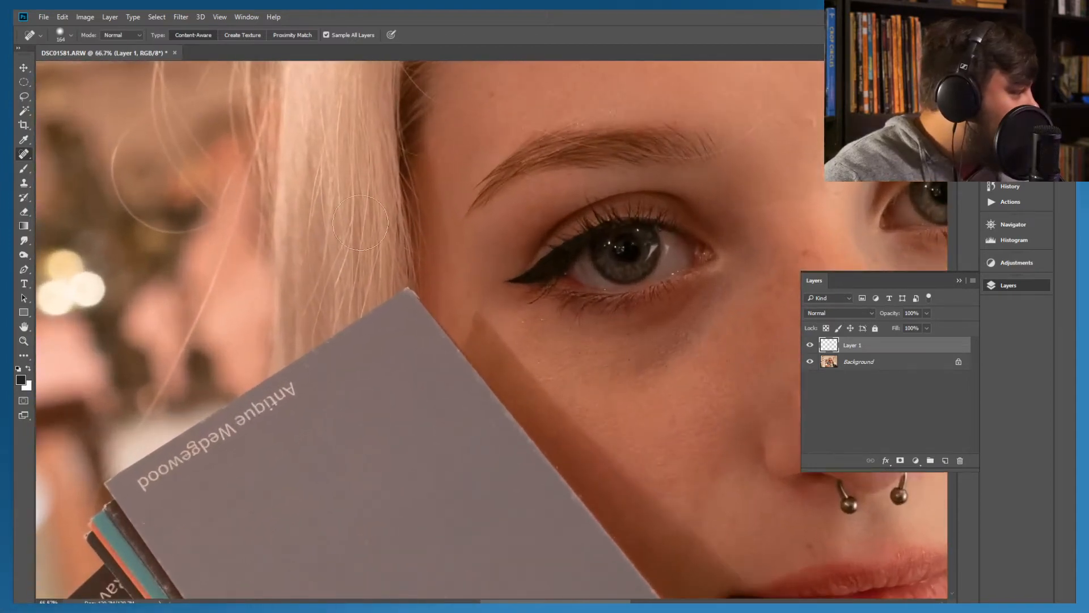
pyautogui.hotkey('ctrl', '+')
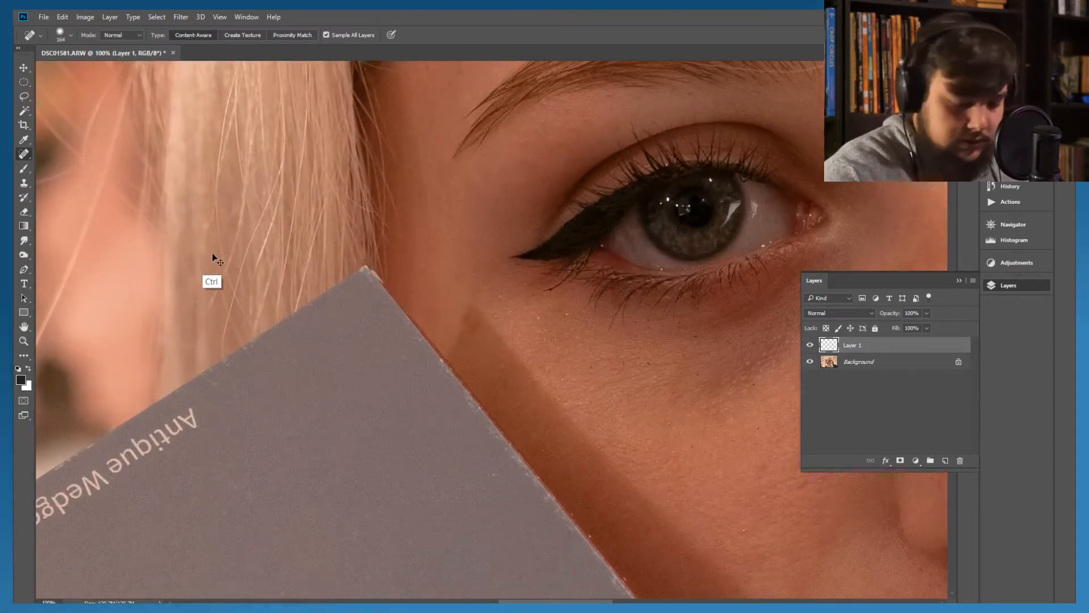
pyautogui.hotkey('ctrl', '-')
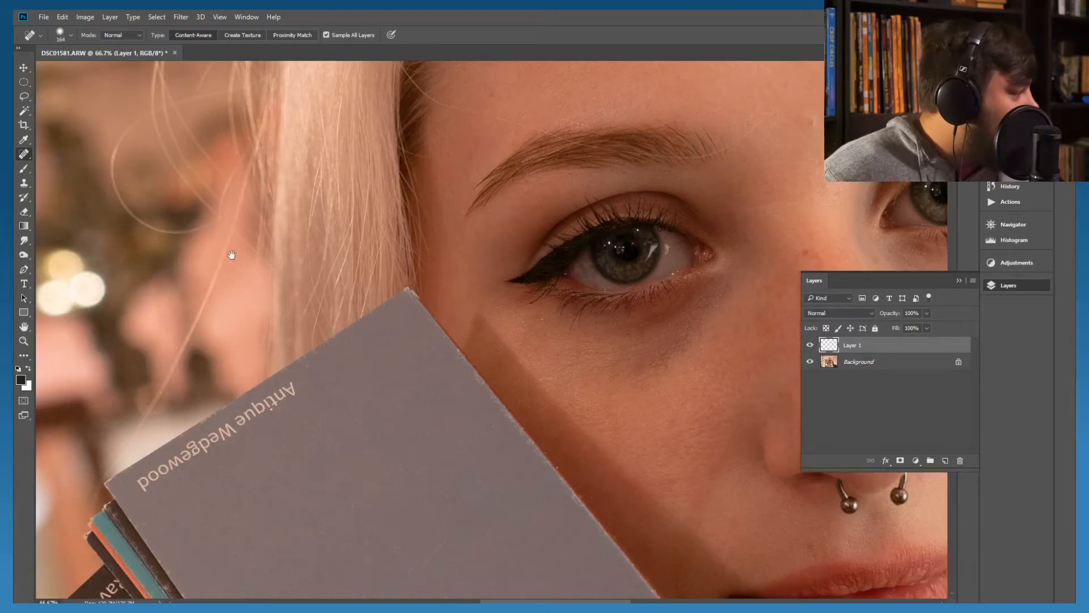
pyautogui.moveTo(170, 291); pyautogui.dragTo(459, 183)
pyautogui.moveTo(209, 247); pyautogui.dragTo(142, 289)
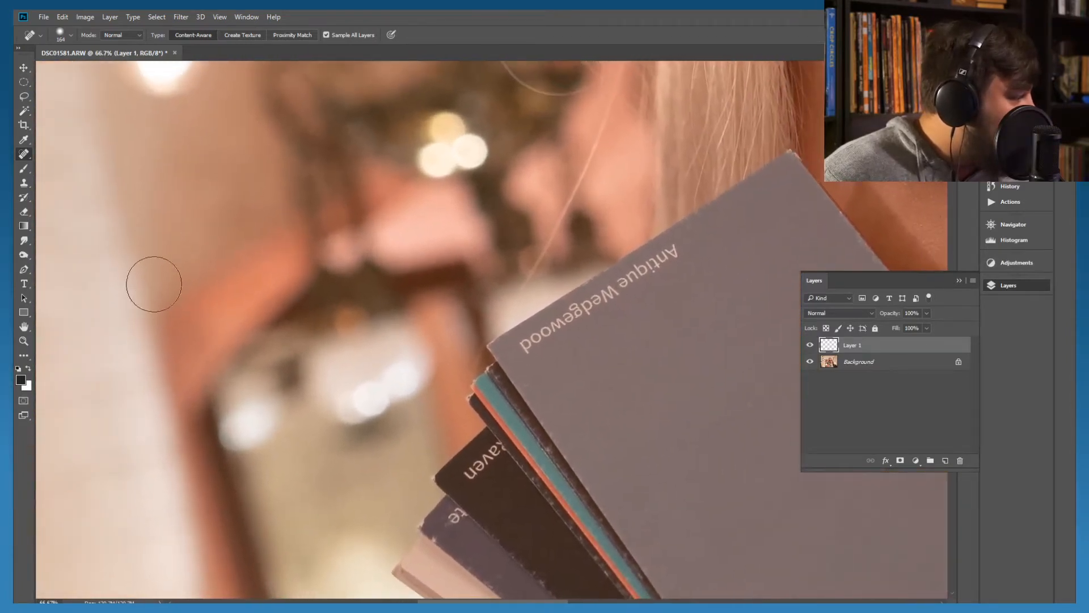
pyautogui.click(58, 36)
pyautogui.click(64, 63)
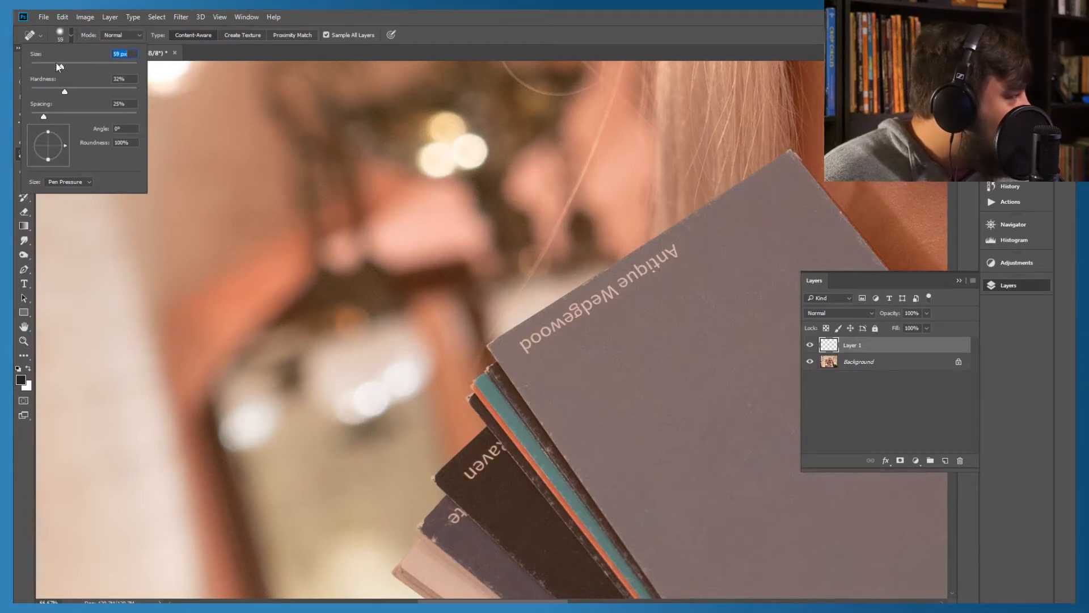
# Paint out the stray hair between the woman's hair and the corner of the Antique Wedgewood card with the Spot Healing Brush
pyautogui.click(569, 199)
pyautogui.moveTo(569, 199)
pyautogui.mouseDown()
pyautogui.moveTo(611, 108)
pyautogui.moveTo(544, 254)
pyautogui.mouseUp()
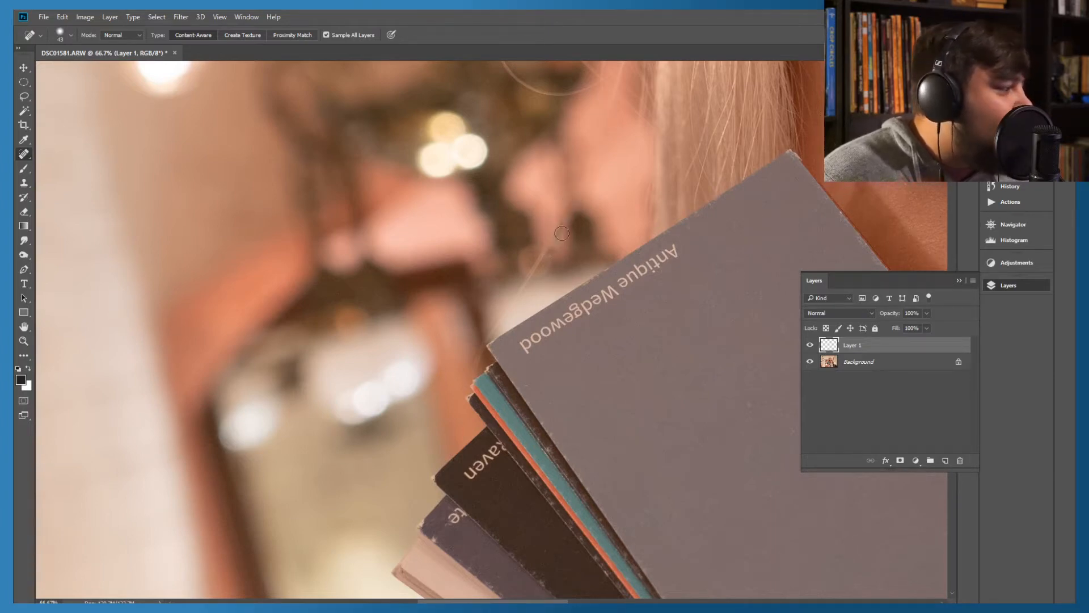
pyautogui.moveTo(556, 225); pyautogui.dragTo(555, 249)
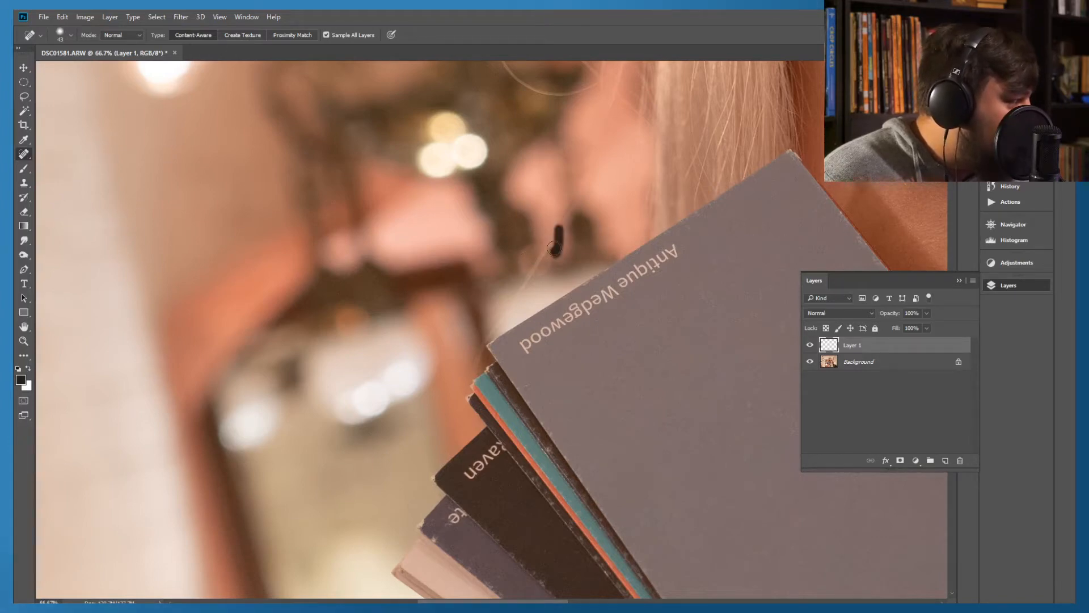
pyautogui.moveTo(560, 223)
pyautogui.mouseDown()
pyautogui.moveTo(546, 231)
pyautogui.moveTo(569, 199)
pyautogui.mouseUp()
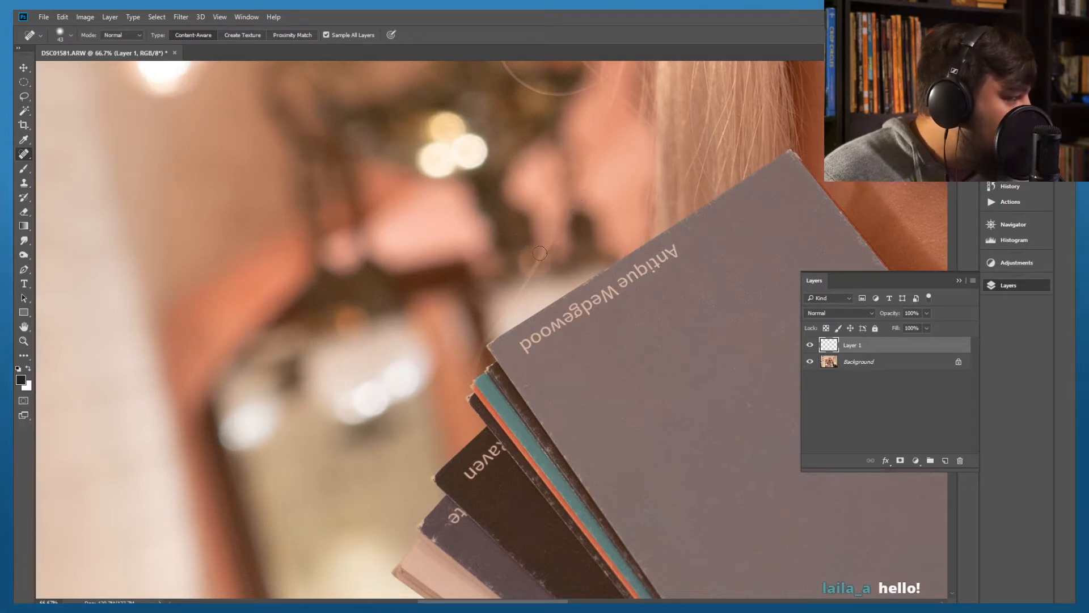
pyautogui.moveTo(548, 229); pyautogui.dragTo(518, 304)
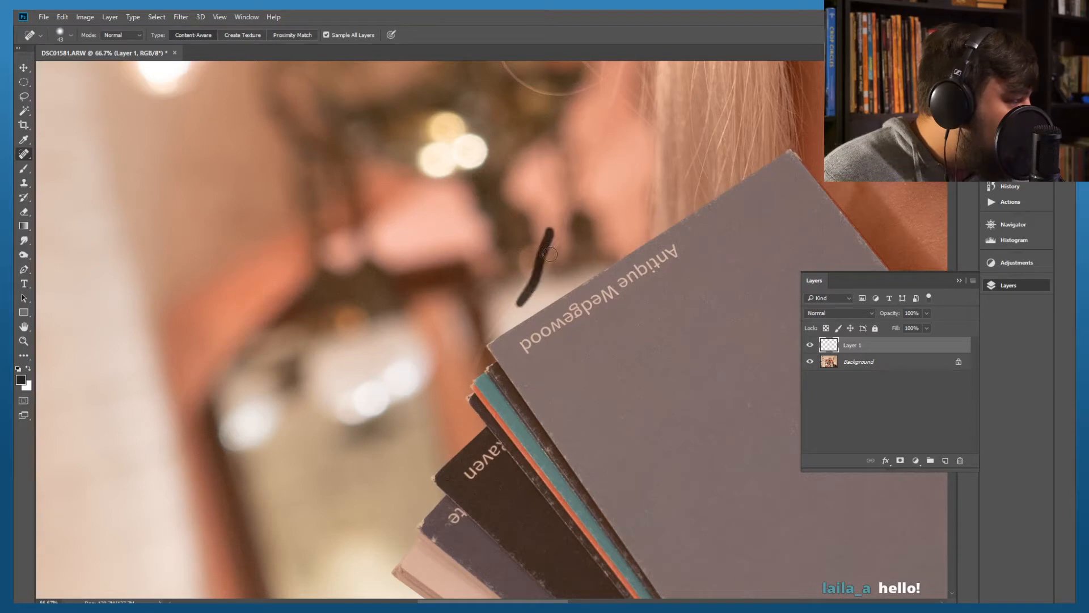
pyautogui.moveTo(562, 230); pyautogui.dragTo(484, 339)
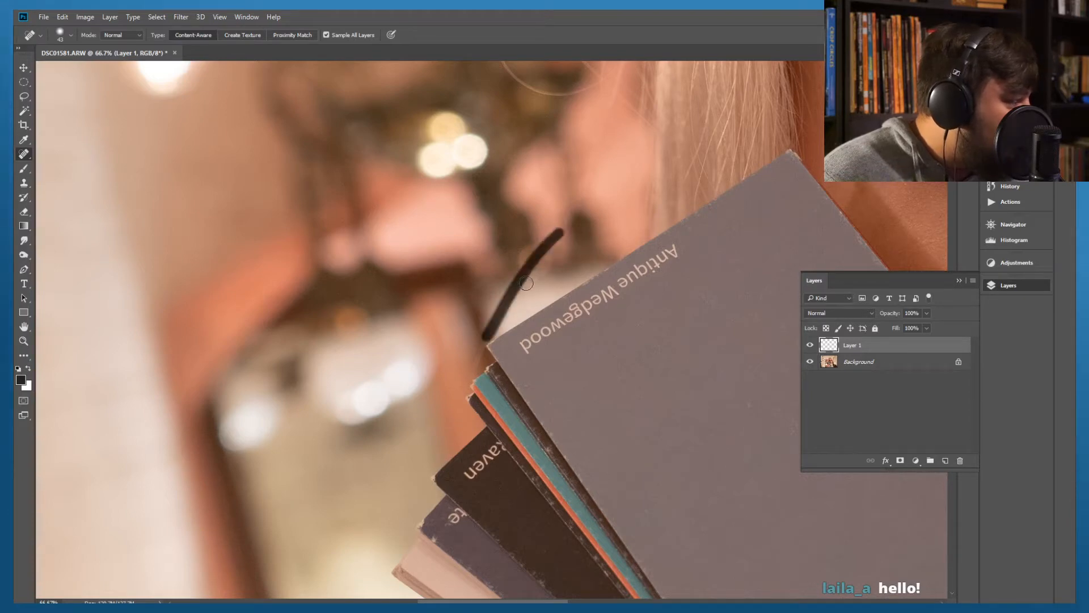
pyautogui.moveTo(530, 268); pyautogui.dragTo(520, 306)
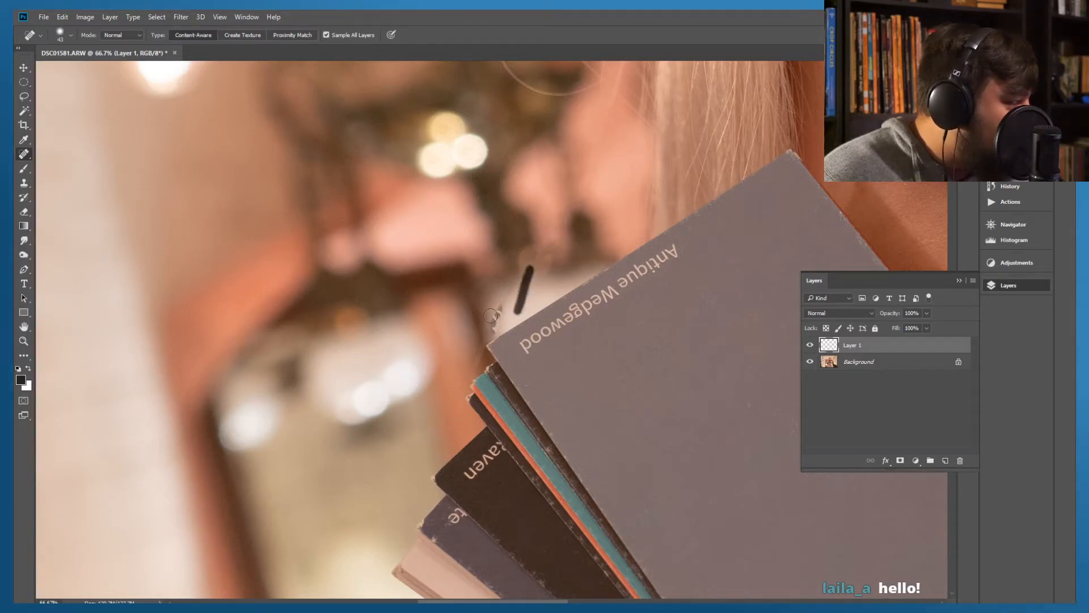
pyautogui.moveTo(488, 340)
pyautogui.mouseDown()
pyautogui.moveTo(491, 305)
pyautogui.moveTo(482, 329)
pyautogui.mouseUp()
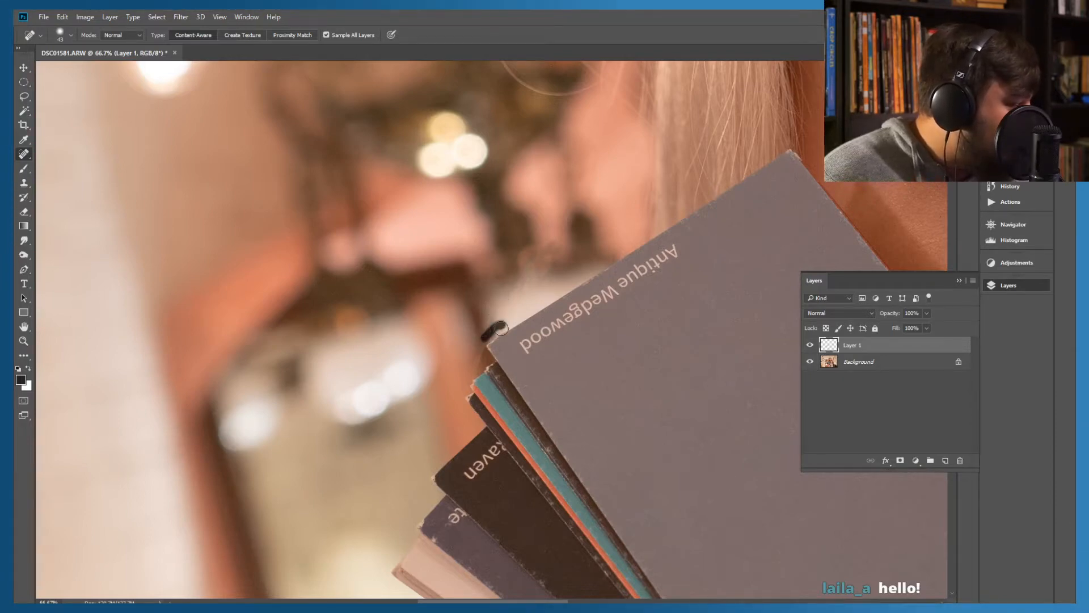
pyautogui.moveTo(487, 339); pyautogui.dragTo(490, 331)
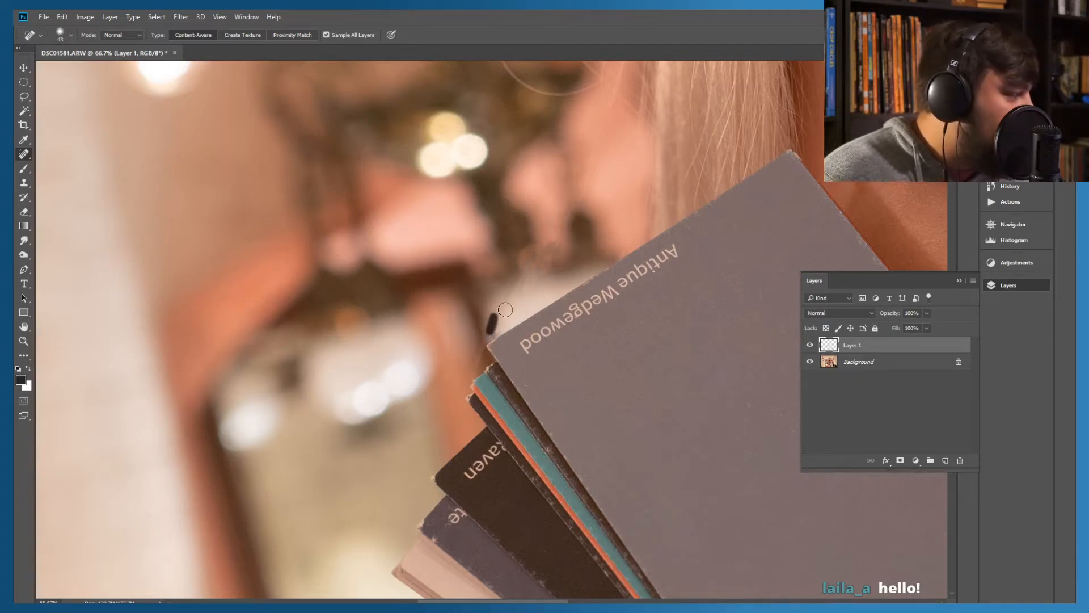
pyautogui.moveTo(497, 318)
pyautogui.mouseDown()
pyautogui.moveTo(496, 329)
pyautogui.moveTo(493, 310)
pyautogui.mouseUp()
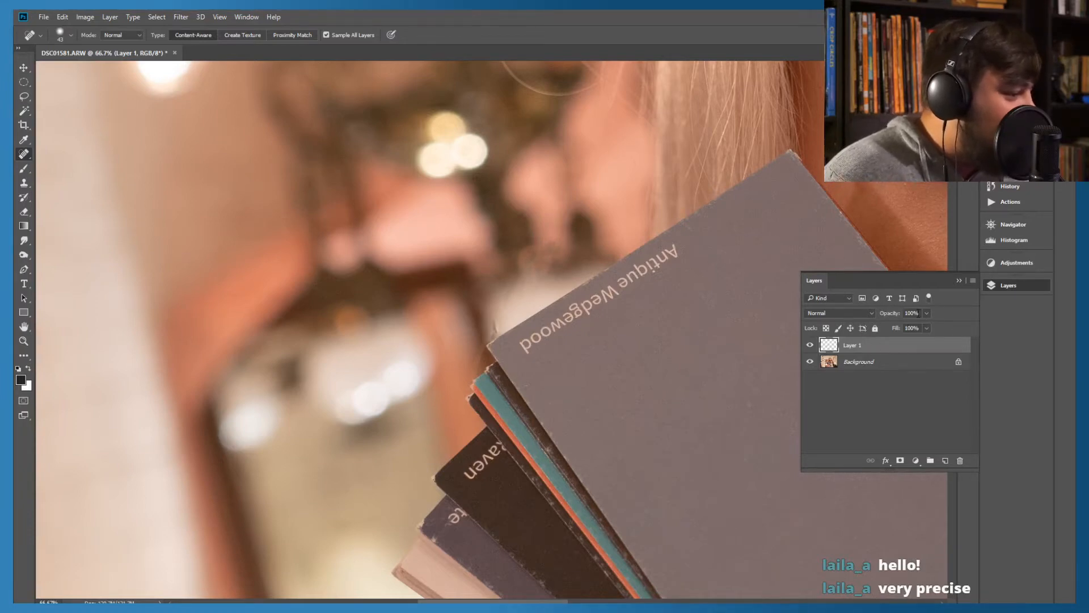
# Compare the healed area with the original by varying Layer 1's opacity, and restore the opacity to 100%
pyautogui.moveTo(883, 329); pyautogui.dragTo(899, 329)
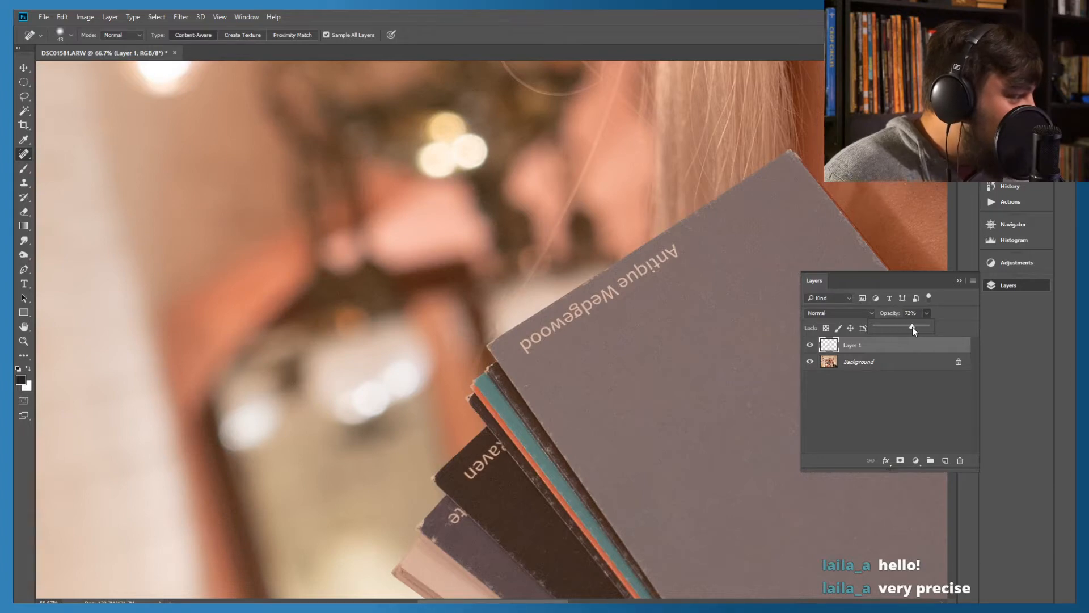
pyautogui.moveTo(904, 328); pyautogui.dragTo(880, 328)
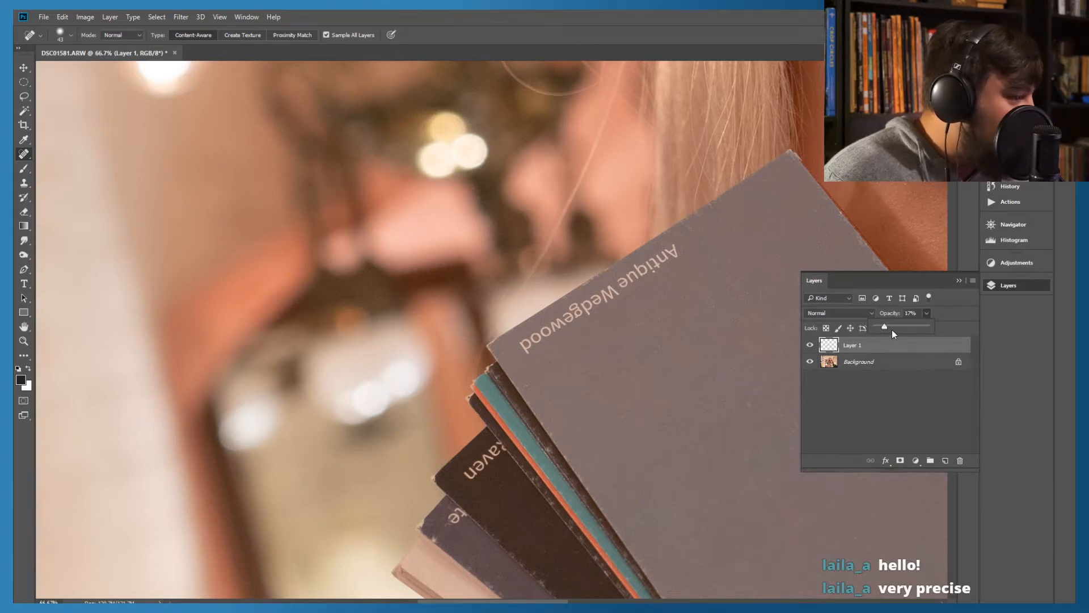
pyautogui.moveTo(926, 329); pyautogui.dragTo(916, 327)
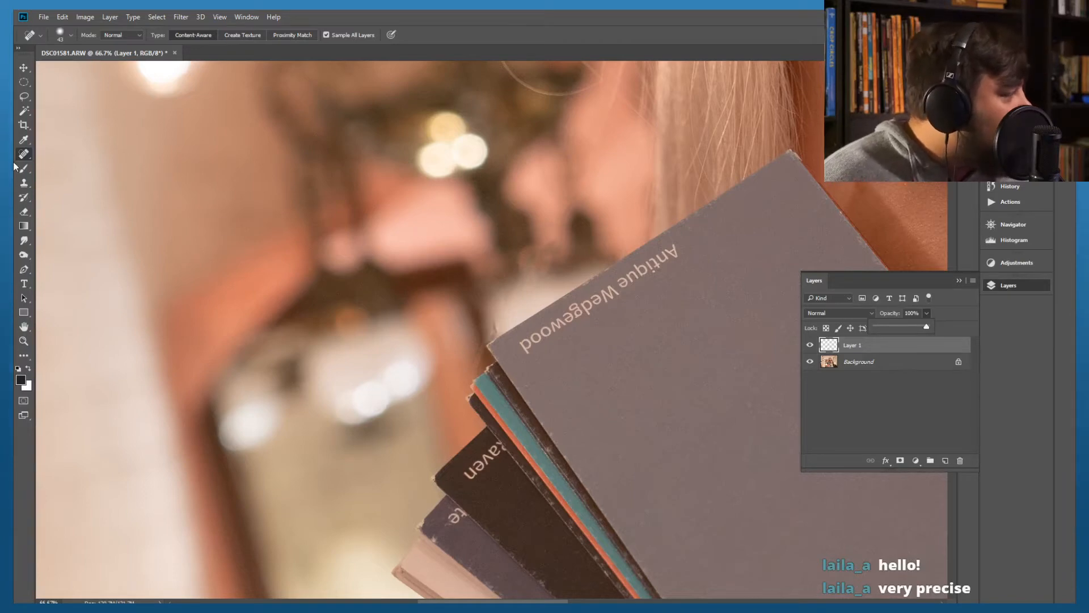
# Retouch the blurred pink background spot above the Antique Wedgewood card with the Clone Stamp
pyautogui.click(24, 182)
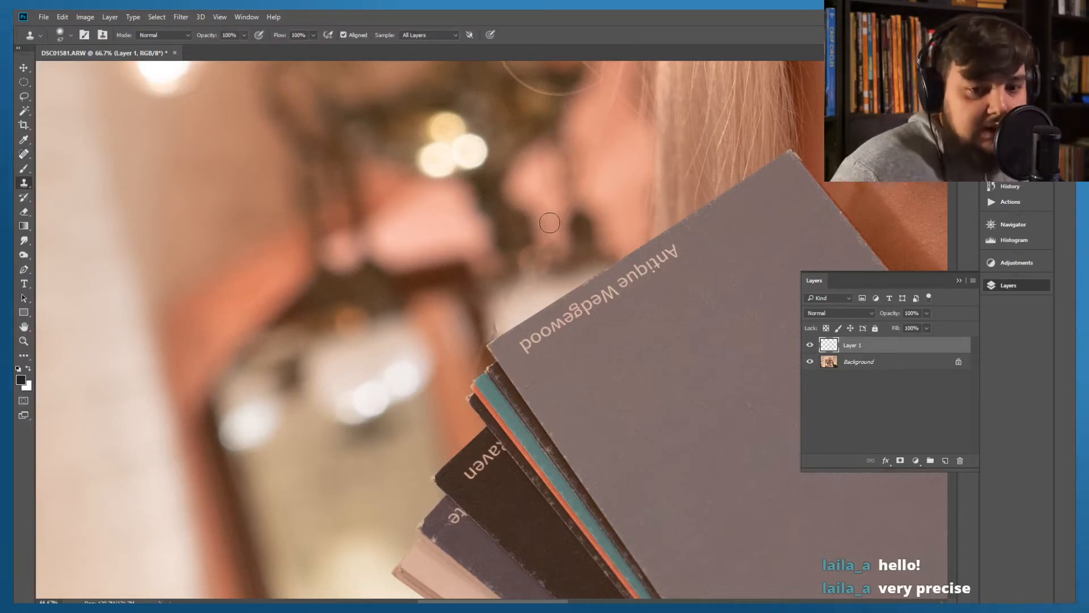
pyautogui.keyDown('alt'); pyautogui.click(532, 184); pyautogui.keyUp('alt')
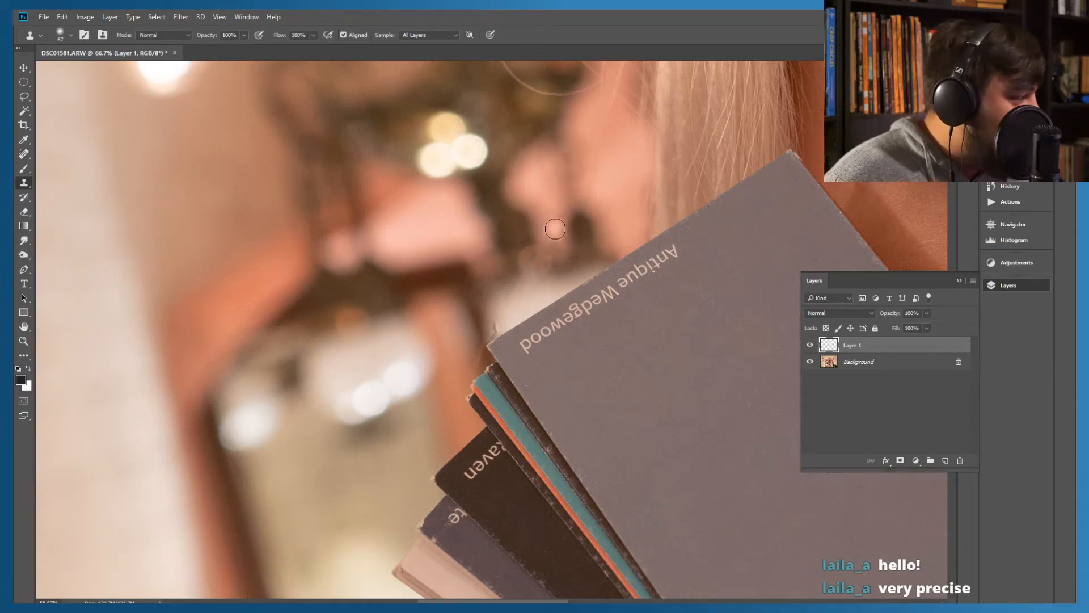
pyautogui.keyDown('alt'); pyautogui.click(556, 197); pyautogui.keyUp('alt')
pyautogui.moveTo(540, 213); pyautogui.dragTo(547, 208)
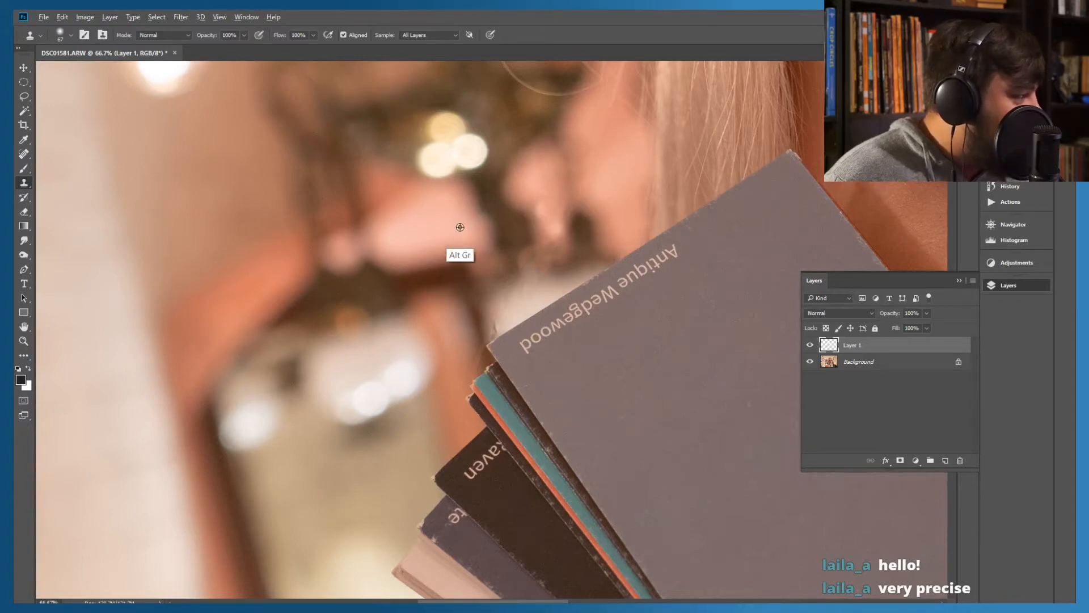
# Try cloning the blurred pink background onto the face of the grey card, and undo the strokes
pyautogui.keyDown('alt'); pyautogui.click(395, 230); pyautogui.keyUp('alt')
pyautogui.click(678, 355)
pyautogui.click(679, 356)
pyautogui.click(643, 323)
pyautogui.hotkey('ctrl', 'alt', 'z')
pyautogui.hotkey('ctrl', 'alt', 'z')
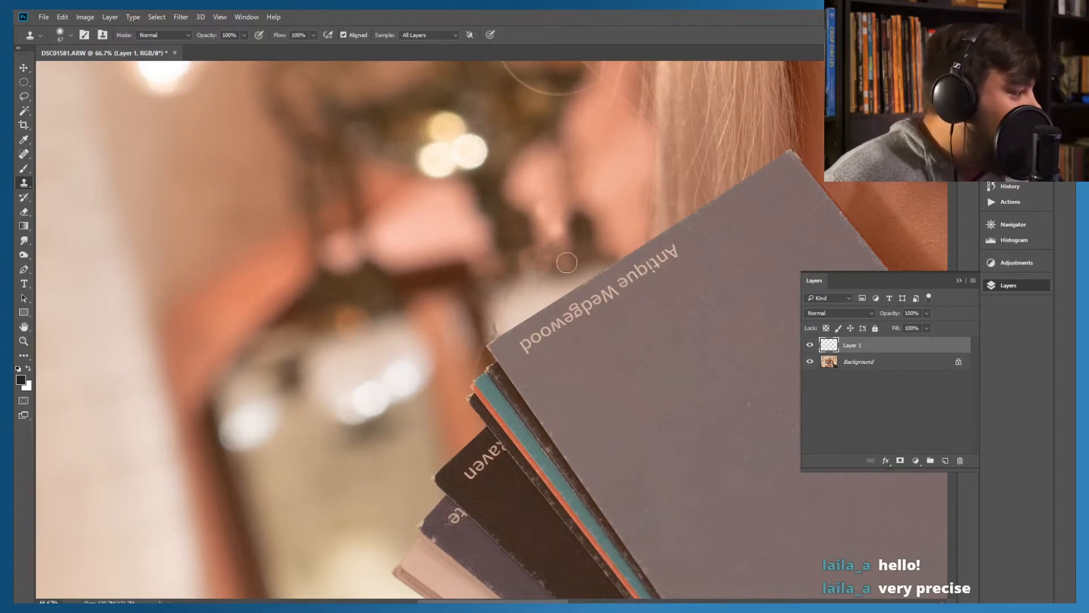
# Try cloning the pale background over the corner of the Antique Wedgewood card, and undo the last stroke
pyautogui.keyDown('alt'); pyautogui.click(552, 298); pyautogui.keyUp('alt')
pyautogui.keyDown('alt'); pyautogui.click(495, 338); pyautogui.keyUp('alt')
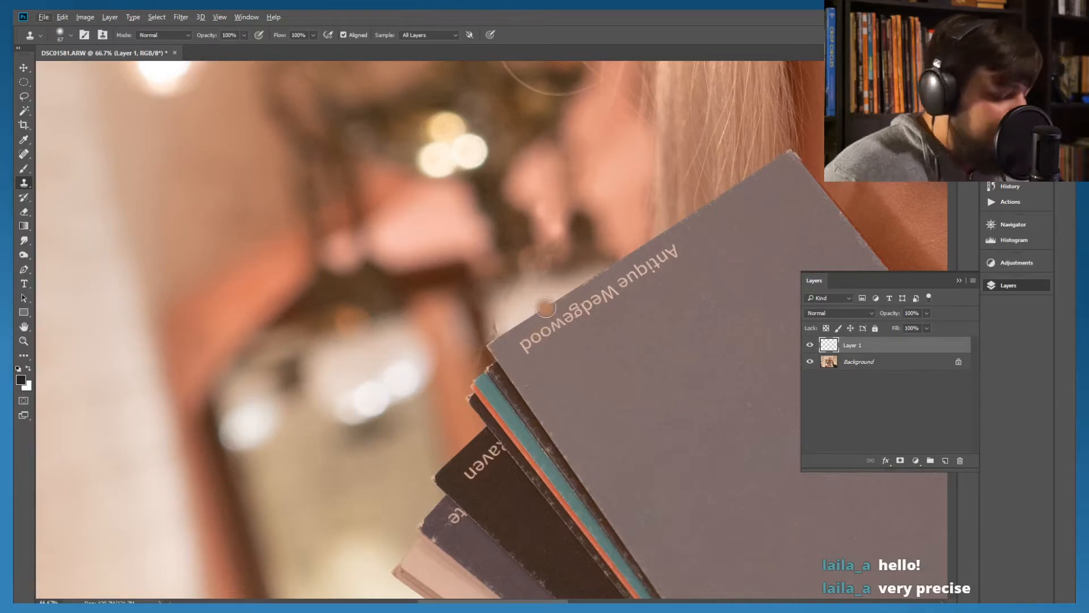
pyautogui.keyDown('alt'); pyautogui.click(541, 311); pyautogui.keyUp('alt')
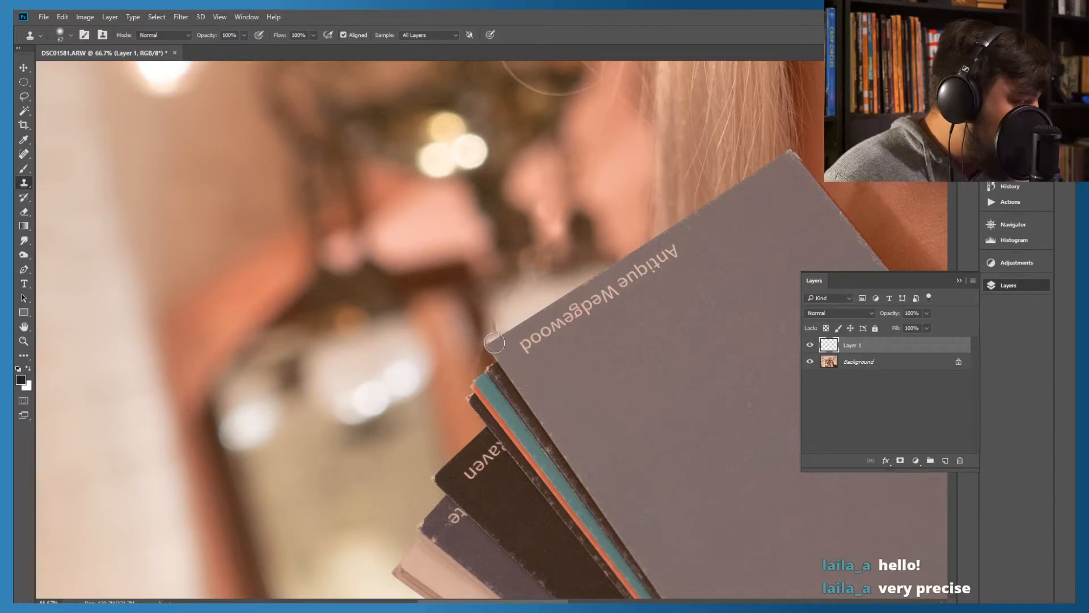
pyautogui.moveTo(495, 343)
pyautogui.mouseDown()
pyautogui.moveTo(470, 346)
pyautogui.moveTo(497, 337)
pyautogui.moveTo(403, 407)
pyautogui.moveTo(476, 364)
pyautogui.mouseUp()
pyautogui.hotkey('ctrl', 'z')
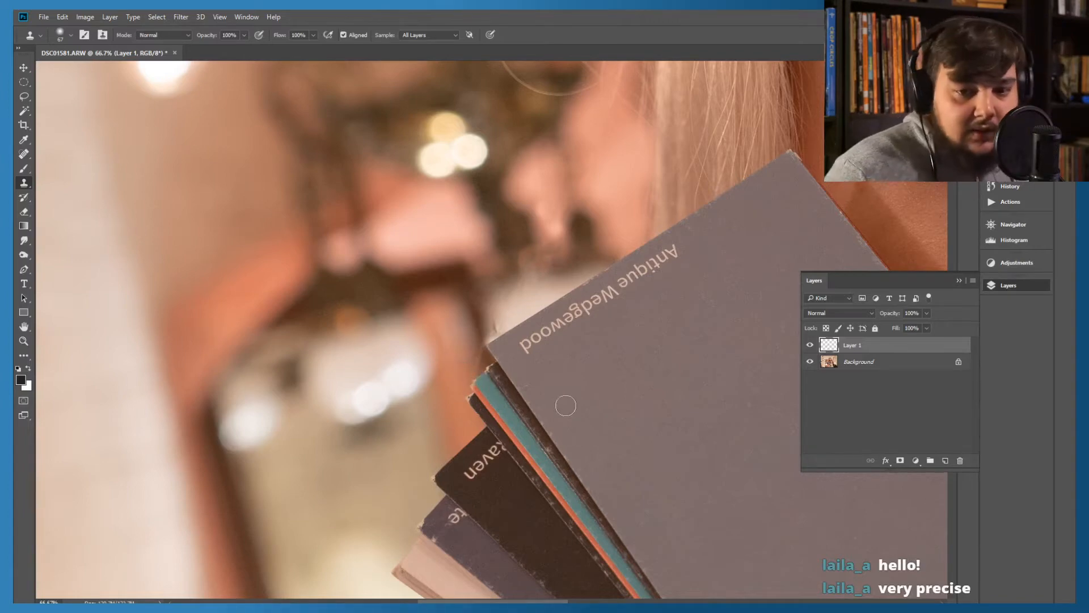
# Reduce the Clone Stamp brush to 28 px and retouch the blurred background at the corner of the Antique Wedgewood card
pyautogui.hotkey('ctrl', '+')
pyautogui.hotkey('ctrl', '+')
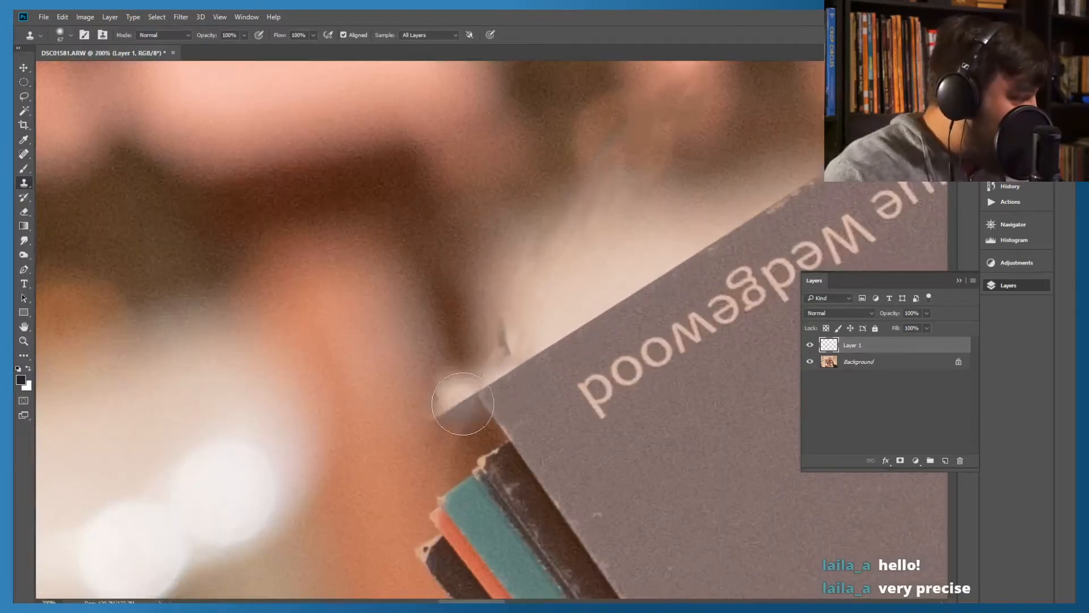
pyautogui.scroll(-2, 528, 316)
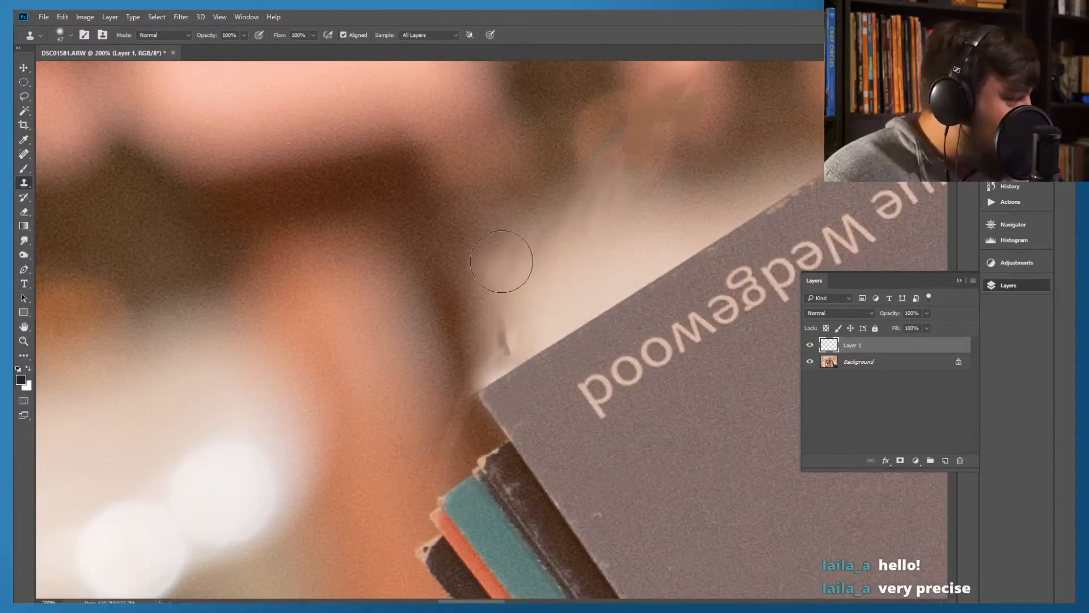
pyautogui.scroll(-2, 450, 316)
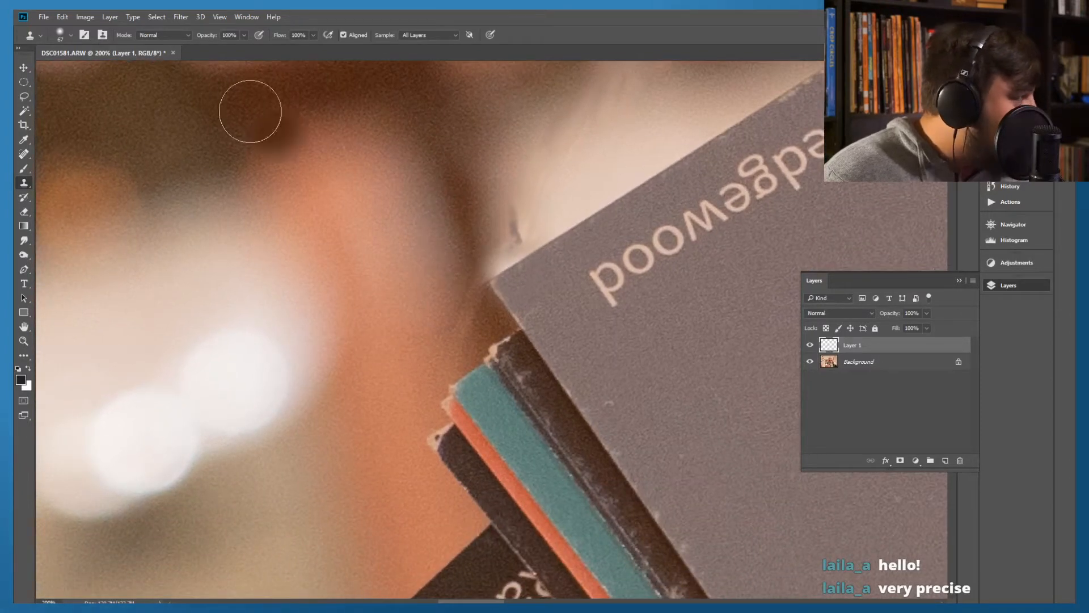
pyautogui.click(60, 36)
pyautogui.click(84, 69)
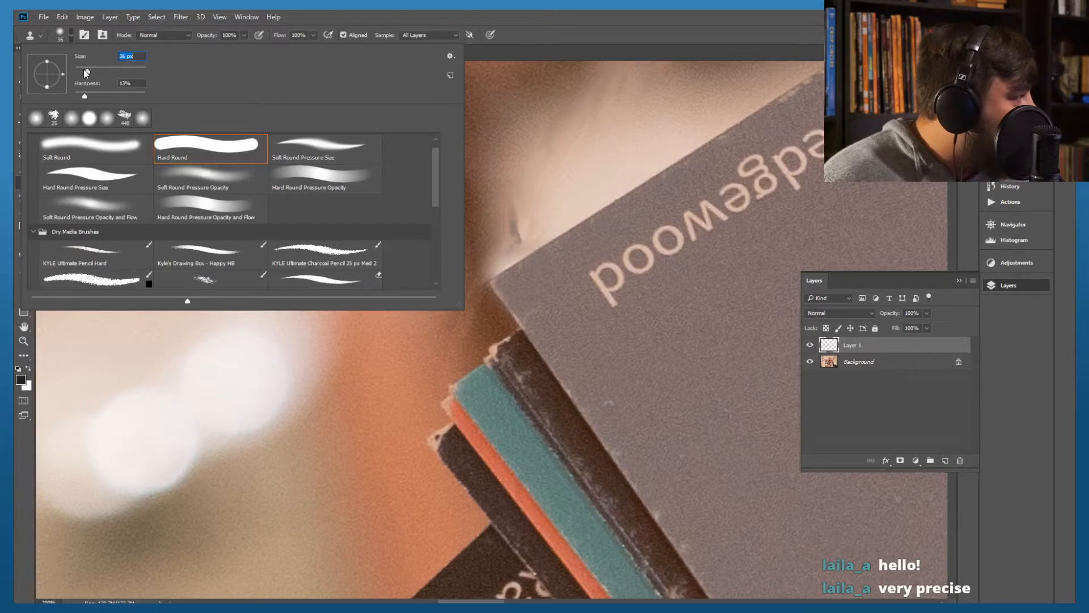
pyautogui.click(628, 18)
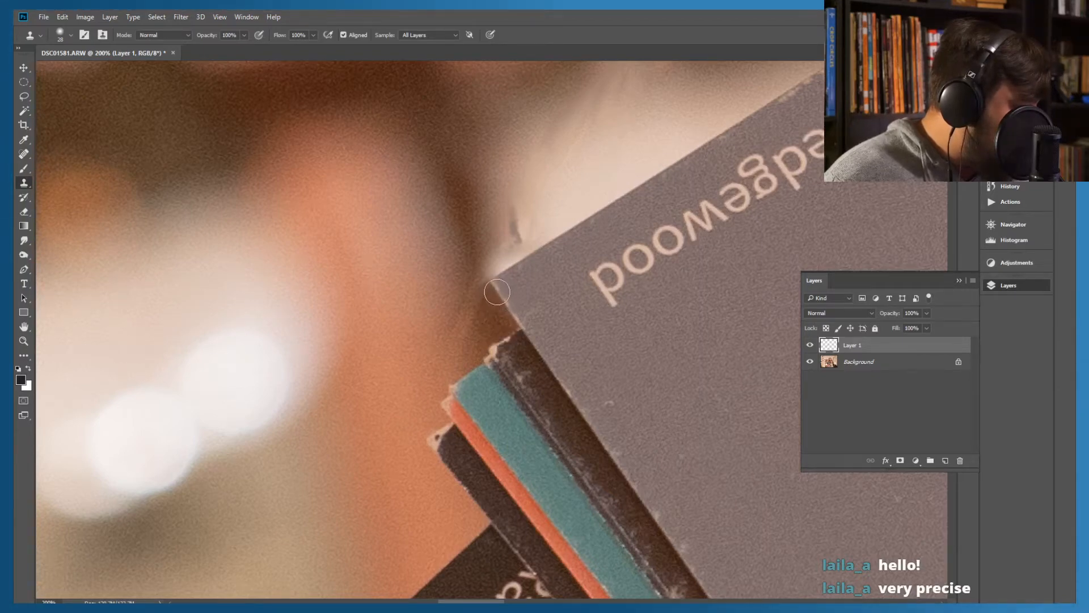
pyautogui.click(496, 290)
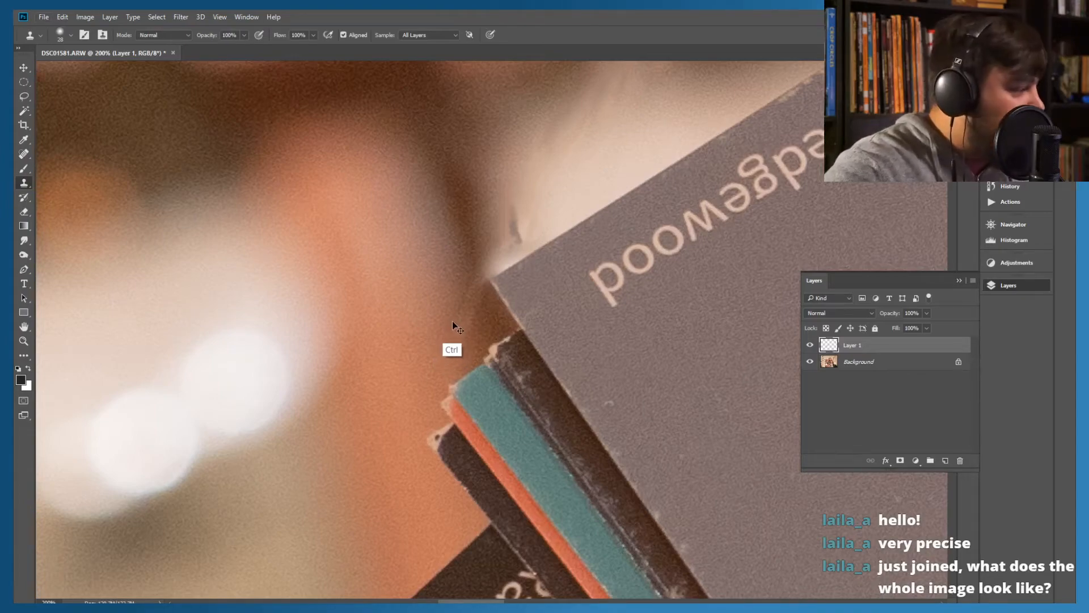
# Inspect the whole portrait to judge the retouching so far, and return to the area around the Antique Wedgewood card
pyautogui.hotkey('ctrl', '-')
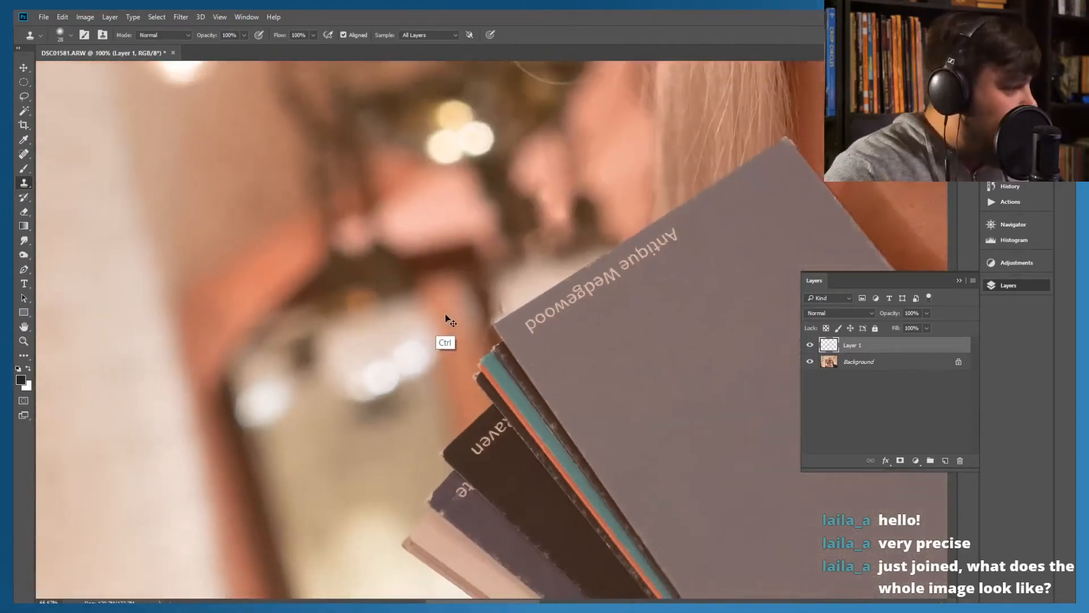
pyautogui.hotkey('ctrl', '-')
pyautogui.hotkey('ctrl', '-')
pyautogui.hotkey('ctrl', '-')
pyautogui.hotkey('ctrl', '-')
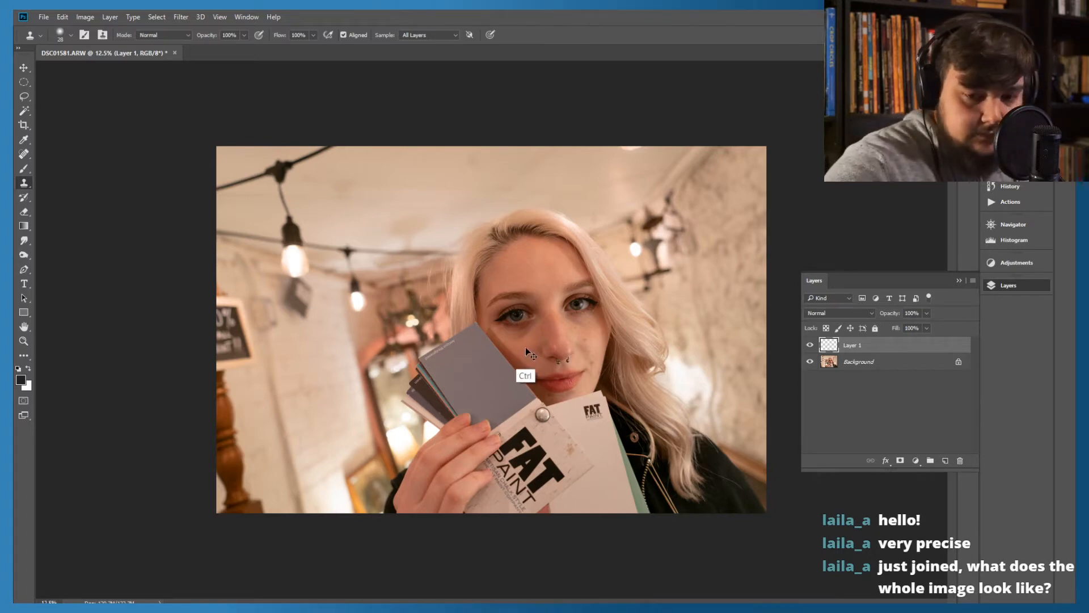
pyautogui.hotkey('ctrl', '+')
pyautogui.hotkey('ctrl', '+')
pyautogui.hotkey('ctrl', '+')
pyautogui.hotkey('ctrl', '-')
pyautogui.hotkey('ctrl', '+')
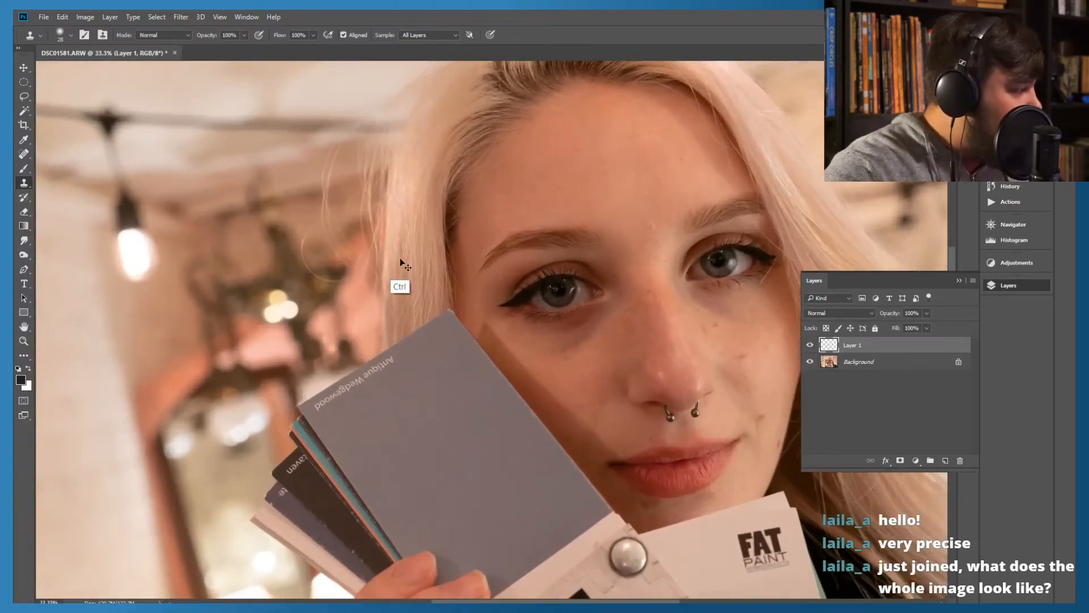
pyautogui.moveTo(283, 330)
pyautogui.mouseDown()
pyautogui.moveTo(487, 323)
pyautogui.moveTo(422, 367)
pyautogui.mouseUp()
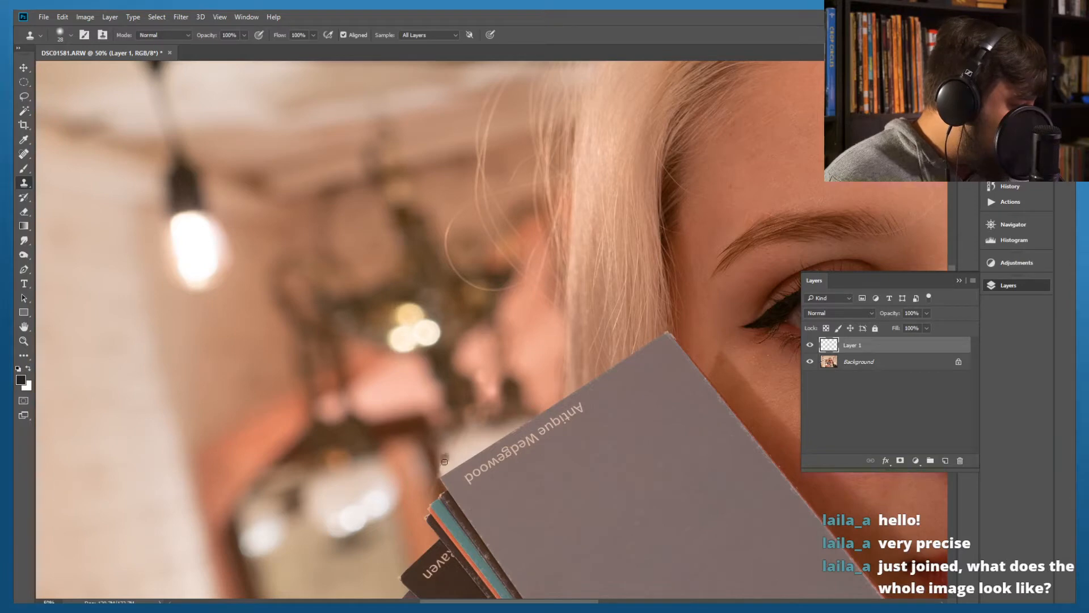
# Touch up the blurred background beside the corner of the Antique Wedgewood card with the Clone Stamp
pyautogui.click(446, 452)
pyautogui.keyDown('alt'); pyautogui.click(416, 455); pyautogui.keyUp('alt')
pyautogui.click(443, 466)
pyautogui.keyDown('alt'); pyautogui.click(391, 469); pyautogui.keyUp('alt')
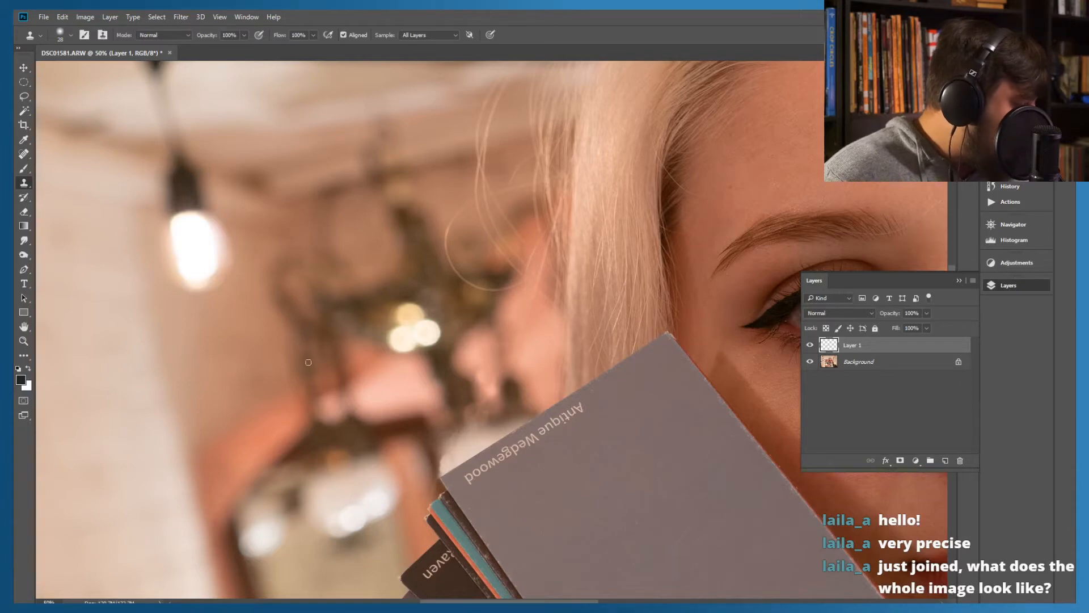
# Set up the Eraser with the Soft Round Pressure Opacity brush for the edge of the Antique Wedgewood card
pyautogui.click(23, 212)
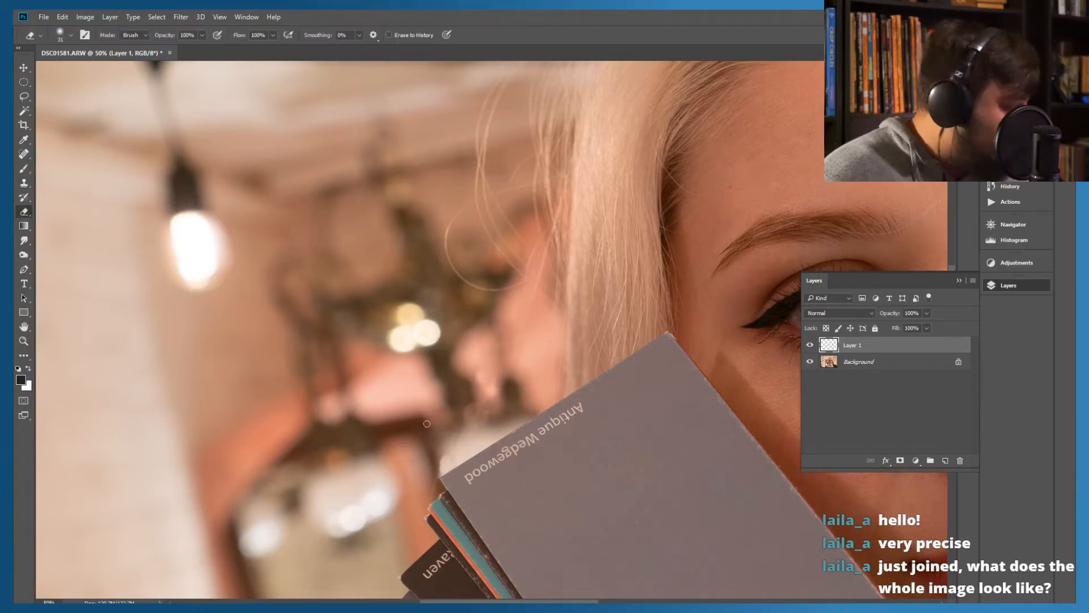
pyautogui.hotkey('ctrl', '+')
pyautogui.hotkey('ctrl', '+')
pyautogui.hotkey('ctrl', '+')
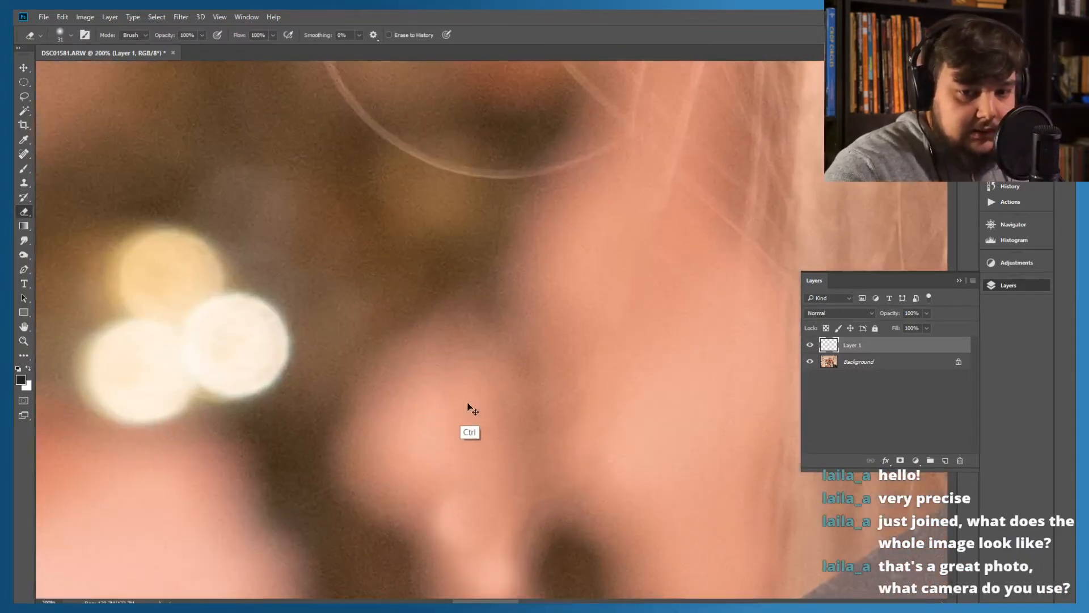
pyautogui.hotkey('ctrl', '-')
pyautogui.moveTo(386, 509); pyautogui.dragTo(501, 348)
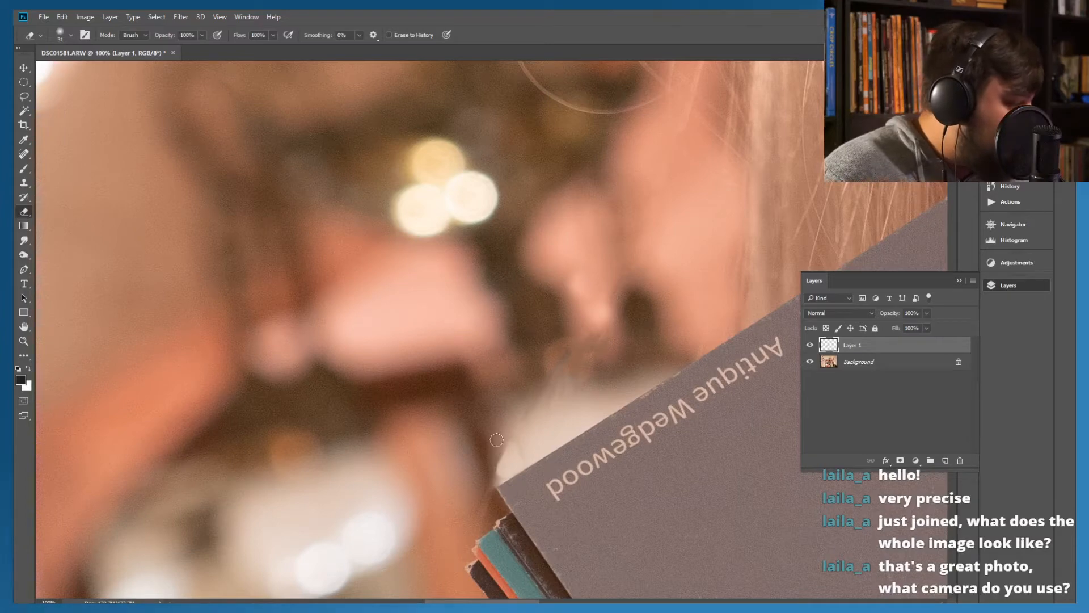
pyautogui.click(70, 37)
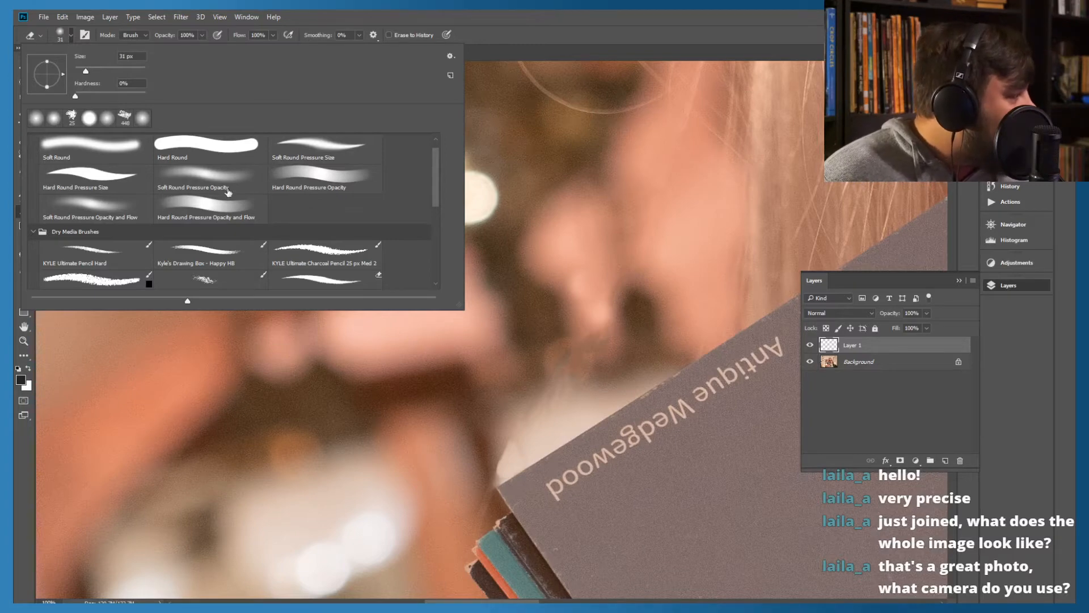
pyautogui.click(185, 176)
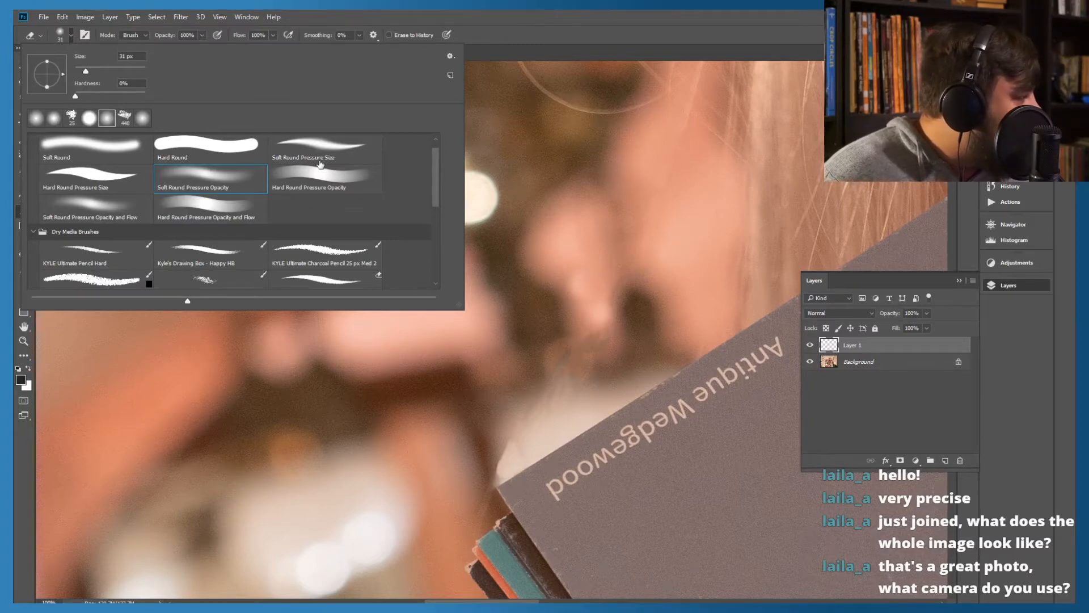
pyautogui.click(483, 20)
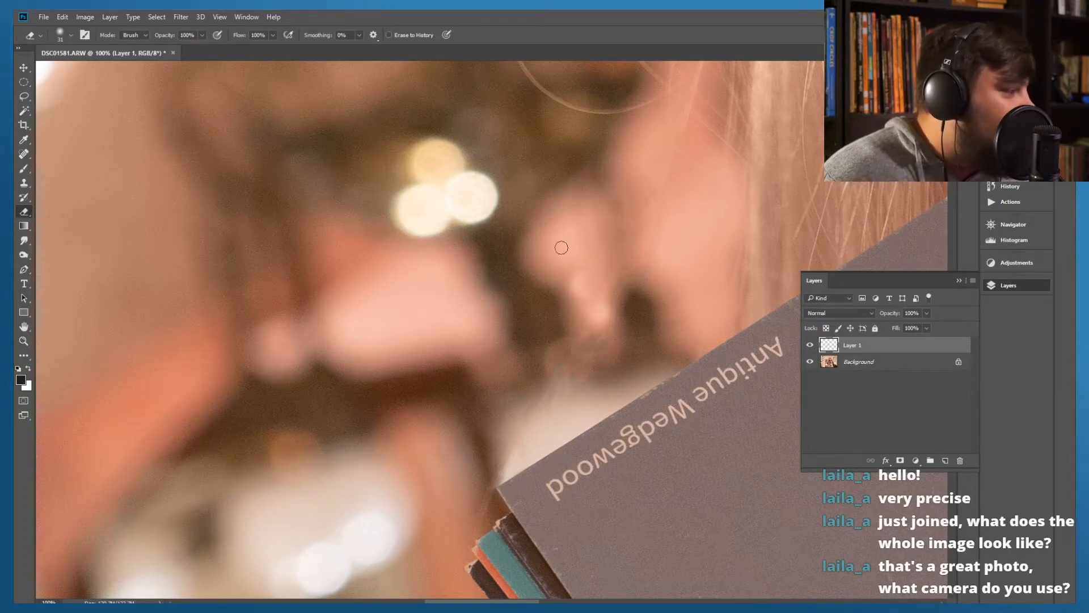
# Remove the curved loop of stray hair above the blurred lights with the Spot Healing Brush
pyautogui.moveTo(520, 251); pyautogui.dragTo(475, 332)
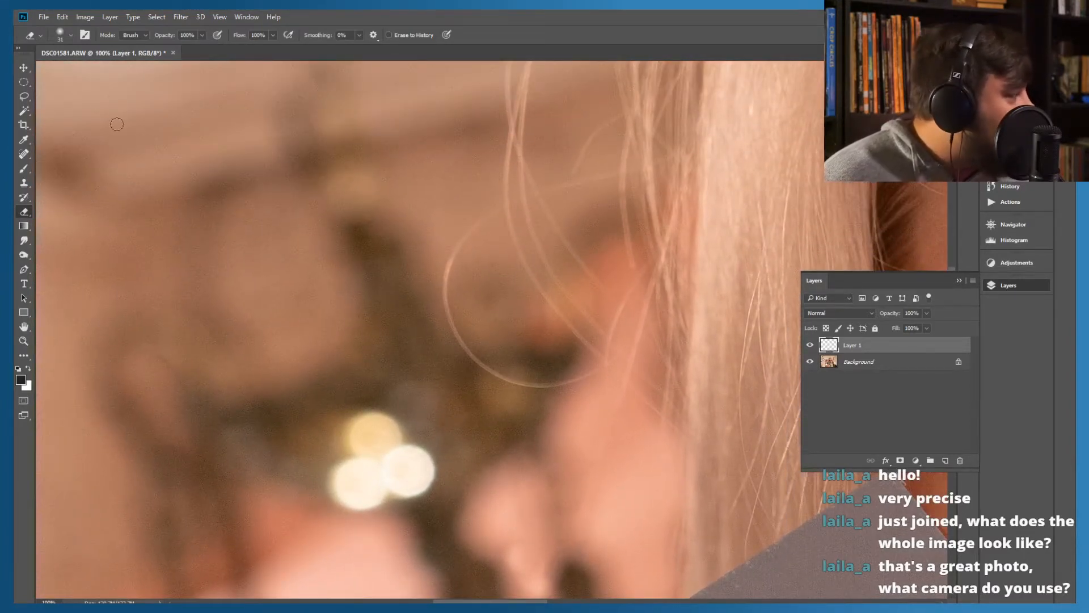
pyautogui.click(24, 154)
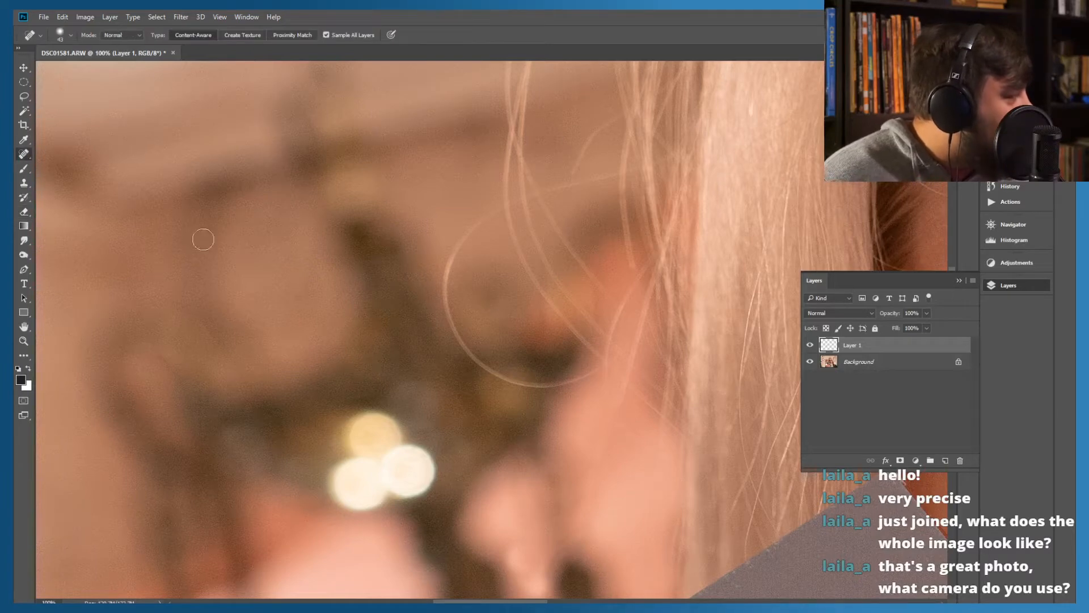
pyautogui.moveTo(497, 212)
pyautogui.mouseDown()
pyautogui.moveTo(447, 261)
pyautogui.moveTo(464, 344)
pyautogui.moveTo(508, 381)
pyautogui.moveTo(566, 393)
pyautogui.moveTo(605, 377)
pyautogui.mouseUp()
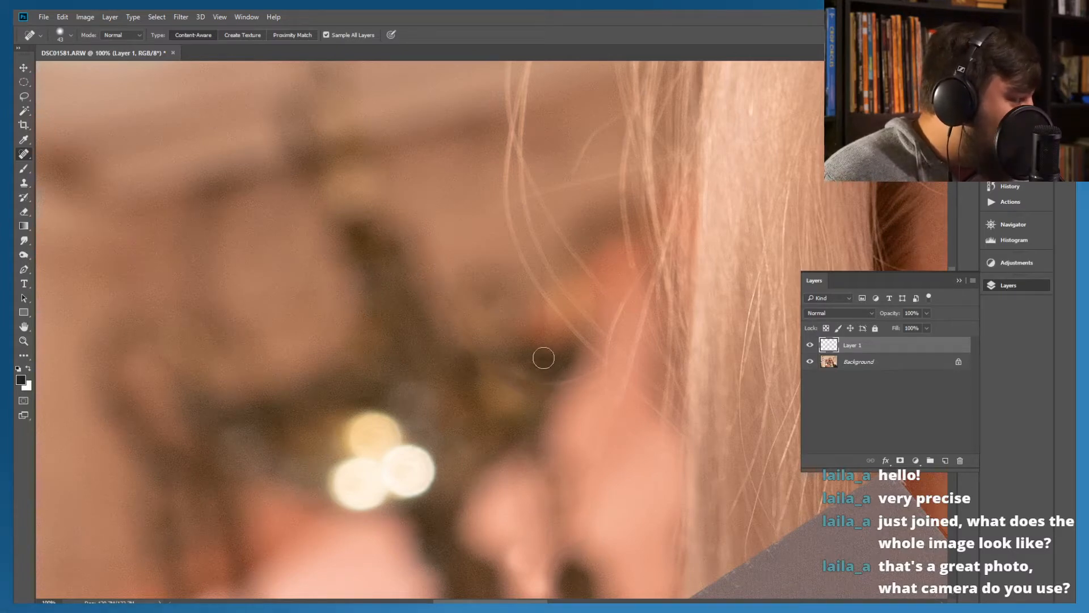
# Heal away the upper part of the outermost long stray hair against the blurred ceiling beam
pyautogui.moveTo(448, 219)
pyautogui.mouseDown()
pyautogui.moveTo(495, 377)
pyautogui.moveTo(486, 353)
pyautogui.mouseUp()
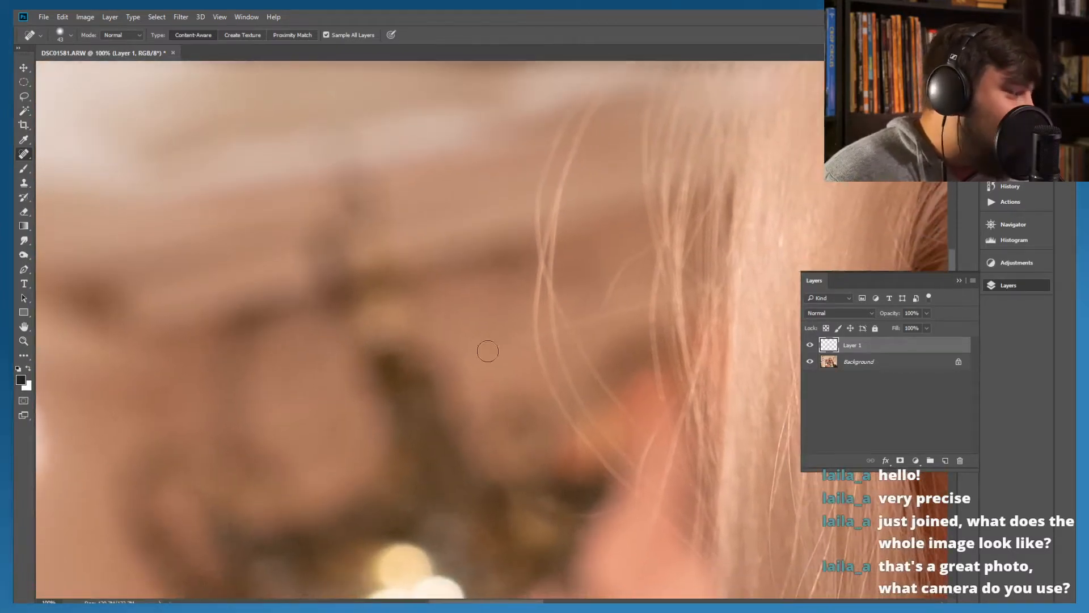
pyautogui.moveTo(465, 229); pyautogui.dragTo(464, 343)
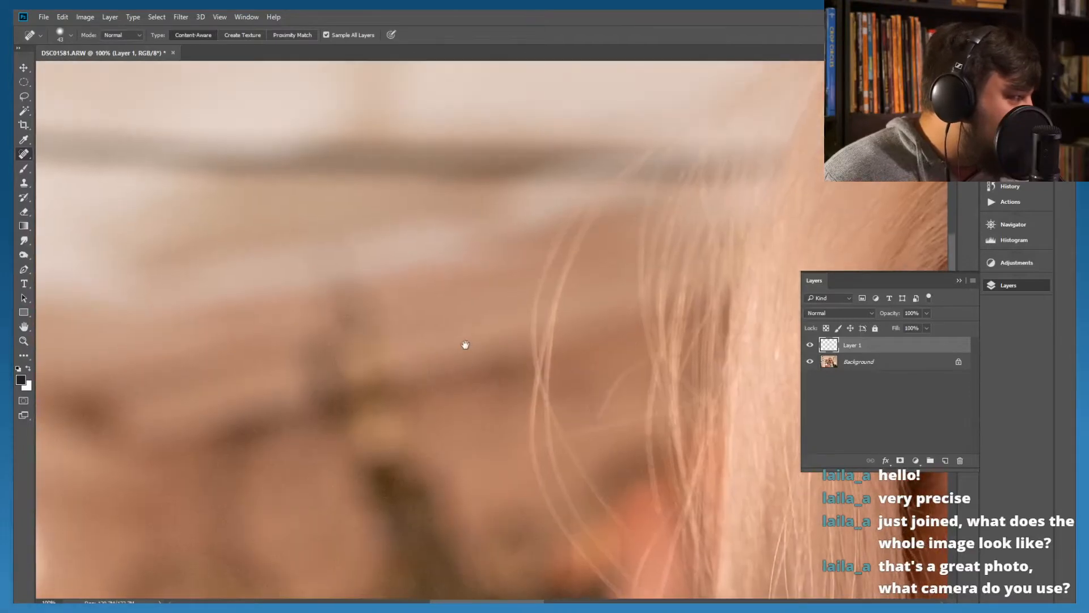
pyautogui.moveTo(583, 204)
pyautogui.mouseDown()
pyautogui.moveTo(553, 233)
pyautogui.moveTo(533, 337)
pyautogui.moveTo(538, 374)
pyautogui.mouseUp()
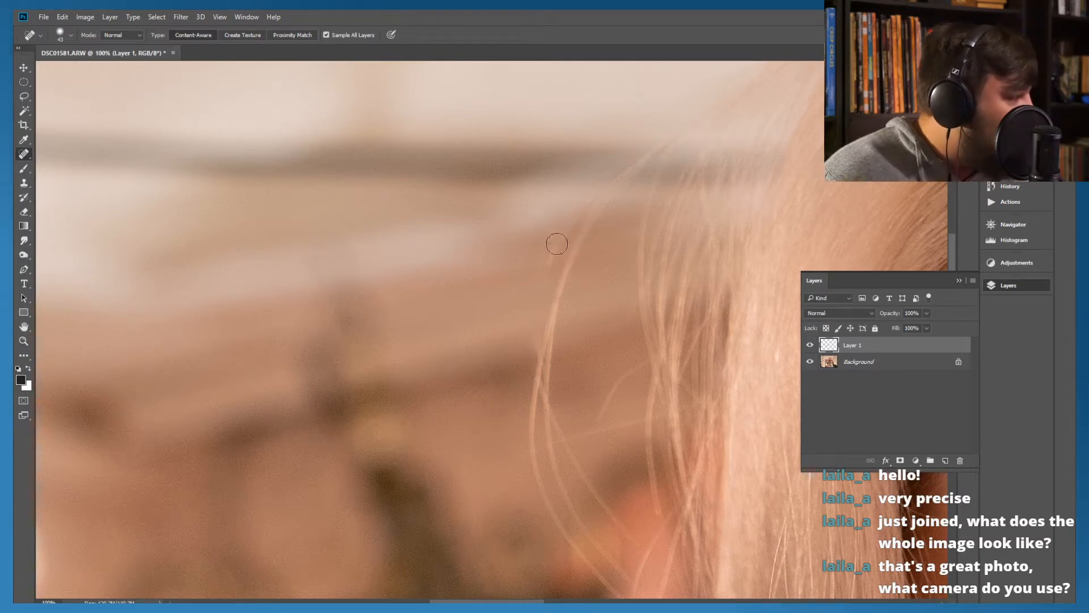
pyautogui.moveTo(582, 219)
pyautogui.mouseDown()
pyautogui.moveTo(534, 283)
pyautogui.moveTo(559, 250)
pyautogui.moveTo(586, 245)
pyautogui.mouseUp()
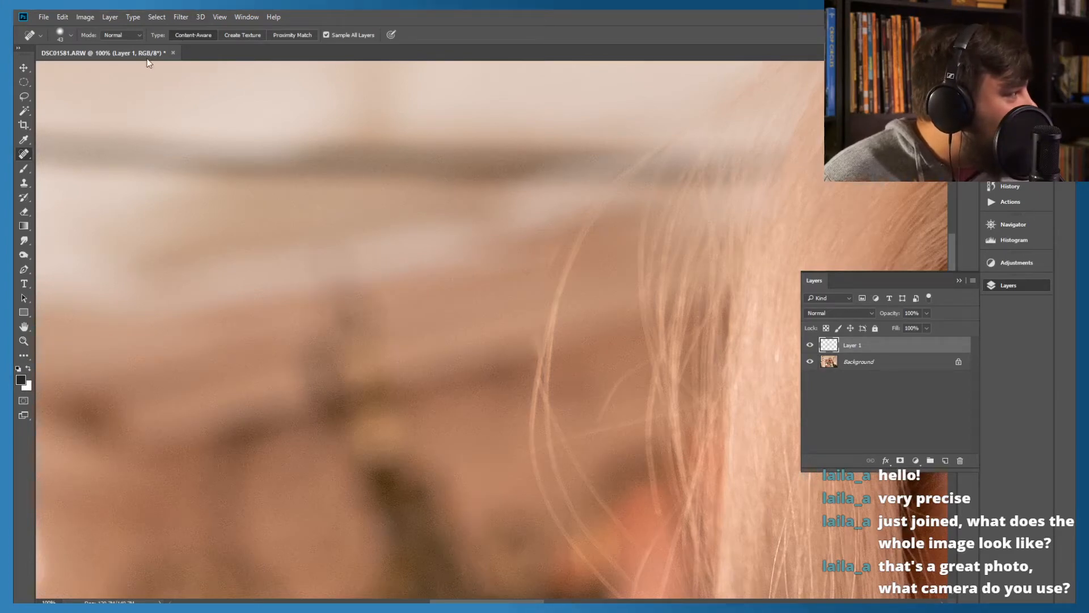
pyautogui.moveTo(552, 250)
pyautogui.mouseDown()
pyautogui.moveTo(555, 271)
pyautogui.moveTo(558, 243)
pyautogui.mouseUp()
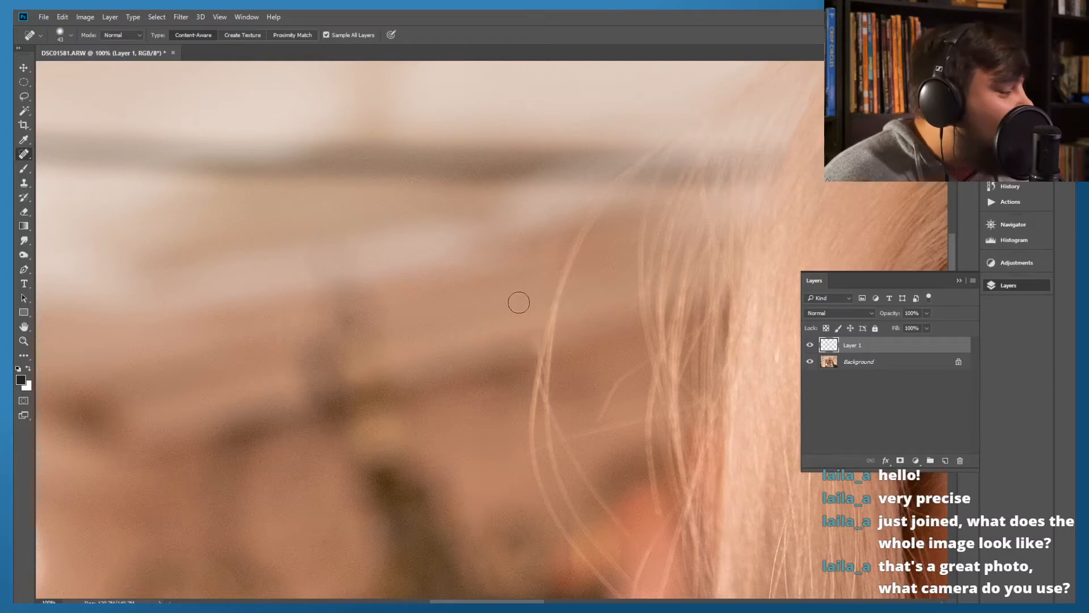
# Heal the lower part of the outermost stray hair and the remnants it leaves above the orange background area
pyautogui.moveTo(479, 309); pyautogui.dragTo(465, 204)
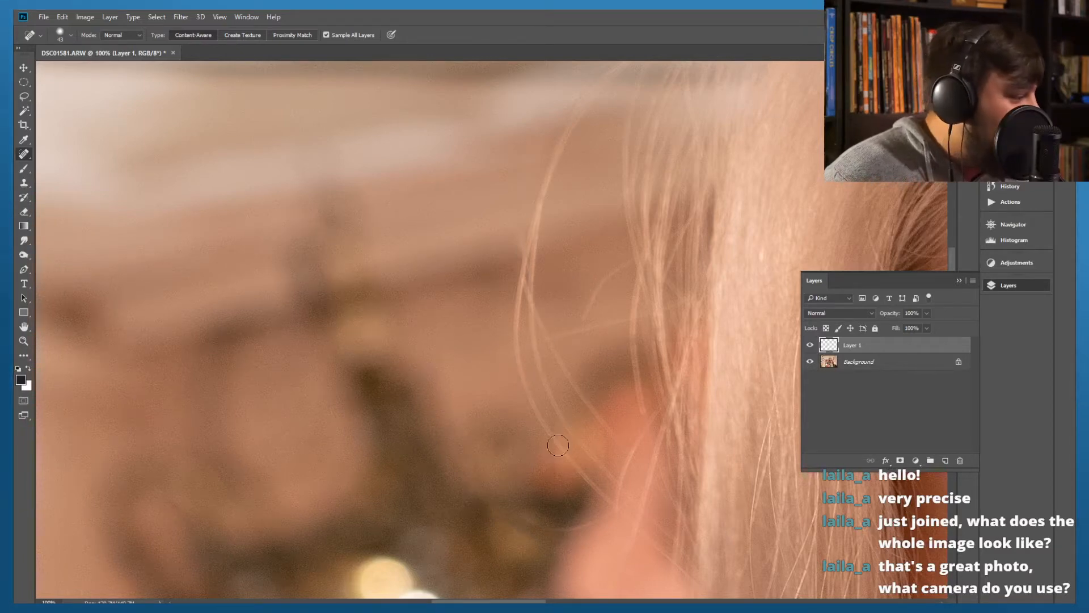
pyautogui.moveTo(551, 434)
pyautogui.mouseDown()
pyautogui.moveTo(521, 387)
pyautogui.moveTo(509, 270)
pyautogui.moveTo(552, 416)
pyautogui.moveTo(547, 436)
pyautogui.moveTo(597, 489)
pyautogui.moveTo(539, 432)
pyautogui.mouseUp()
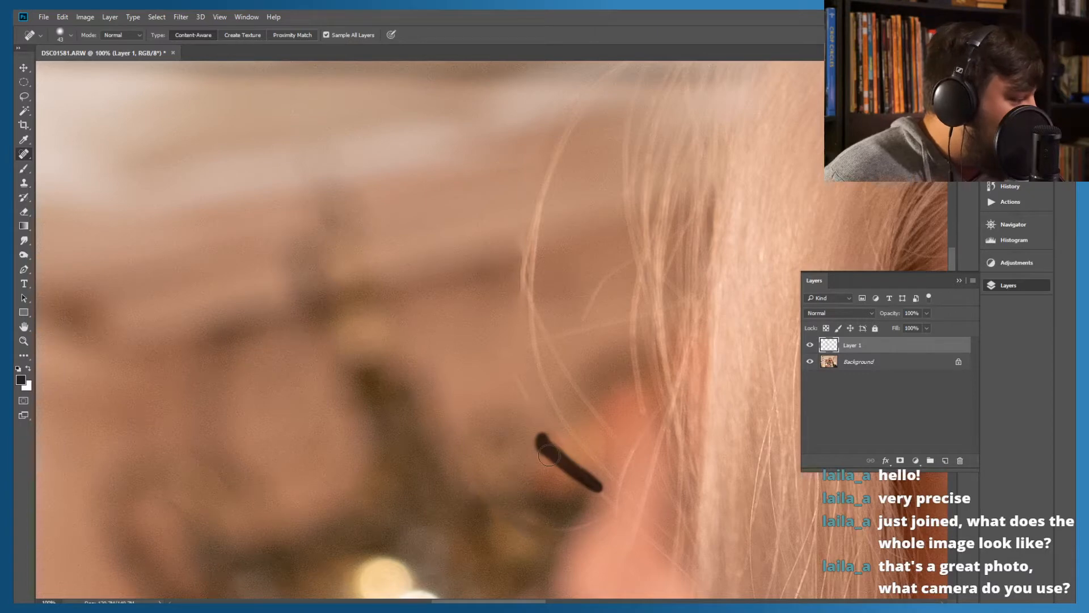
pyautogui.moveTo(583, 470); pyautogui.dragTo(526, 404)
pyautogui.moveTo(505, 363); pyautogui.dragTo(520, 400)
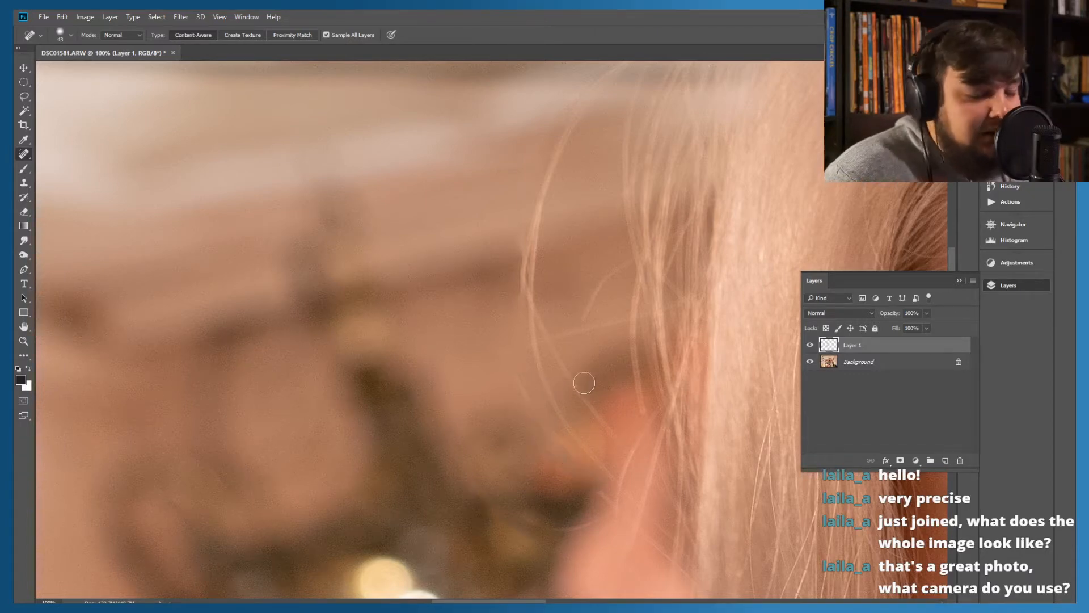
pyautogui.moveTo(518, 373); pyautogui.dragTo(522, 399)
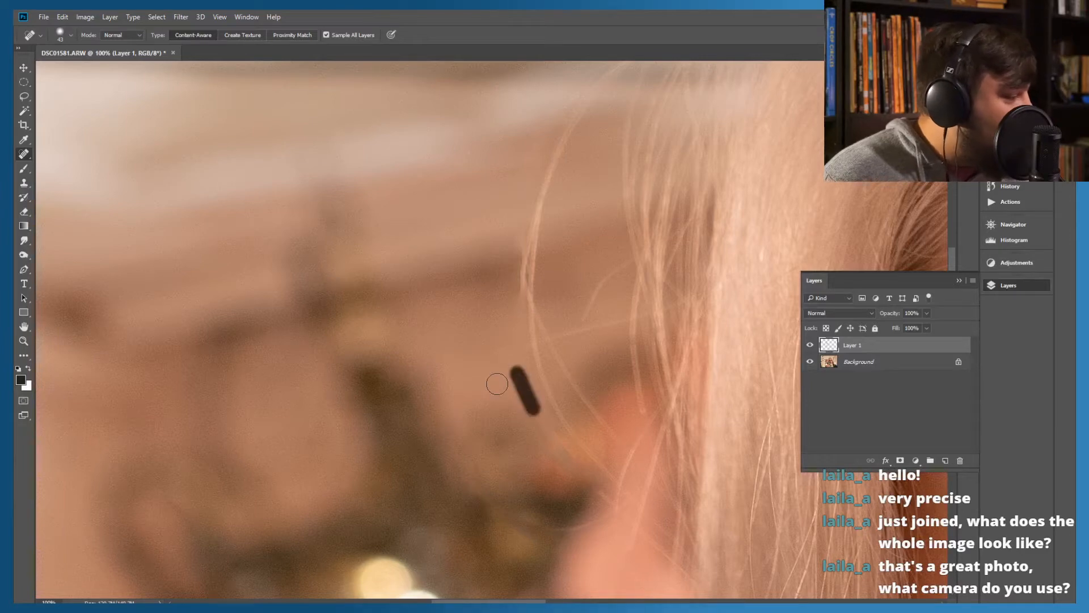
pyautogui.moveTo(527, 392); pyautogui.dragTo(509, 356)
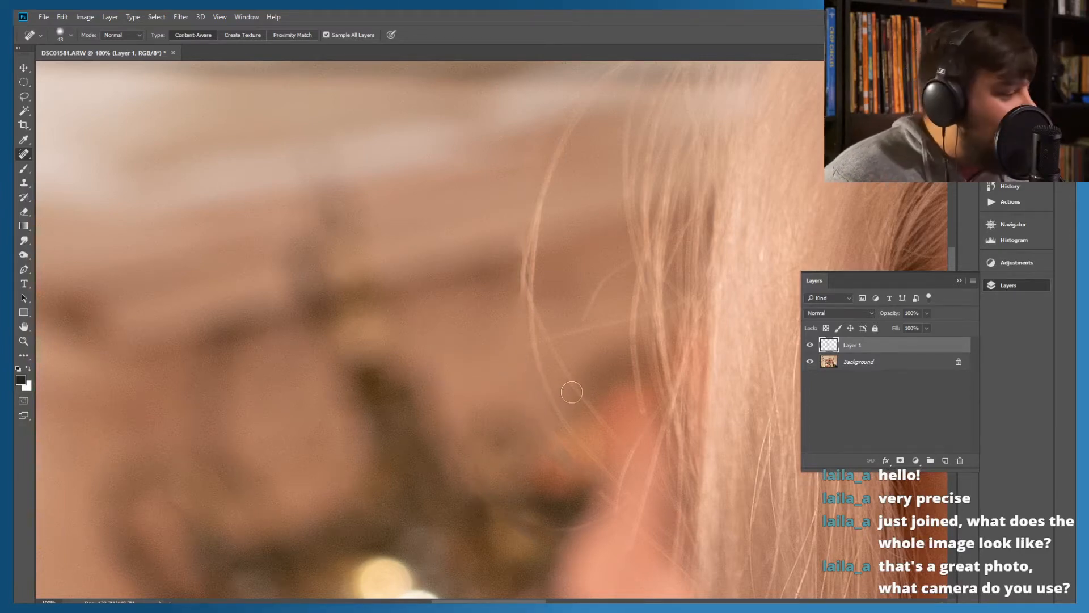
pyautogui.moveTo(517, 383); pyautogui.dragTo(532, 411)
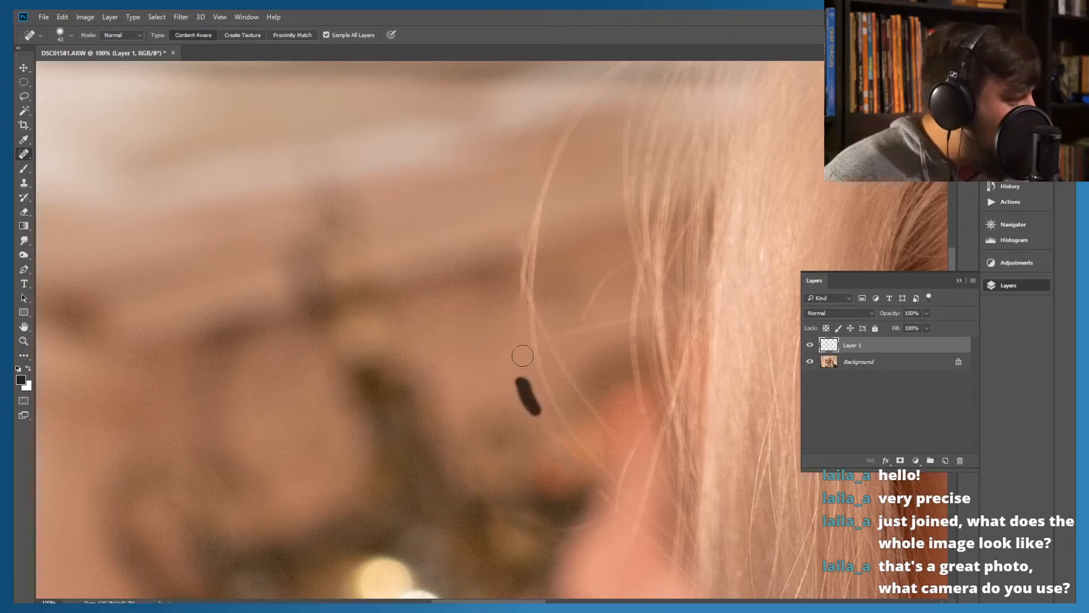
# Heal the neighbouring stray hair from where the strands cross down to the orange background area
pyautogui.moveTo(551, 399)
pyautogui.mouseDown()
pyautogui.moveTo(525, 335)
pyautogui.moveTo(530, 304)
pyautogui.mouseUp()
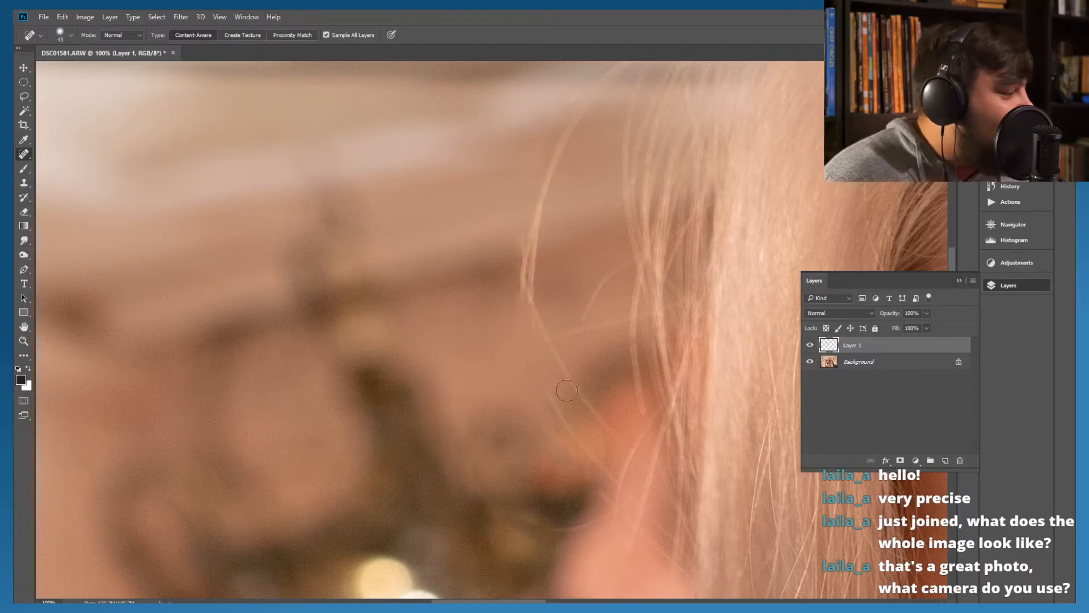
pyautogui.click(603, 454)
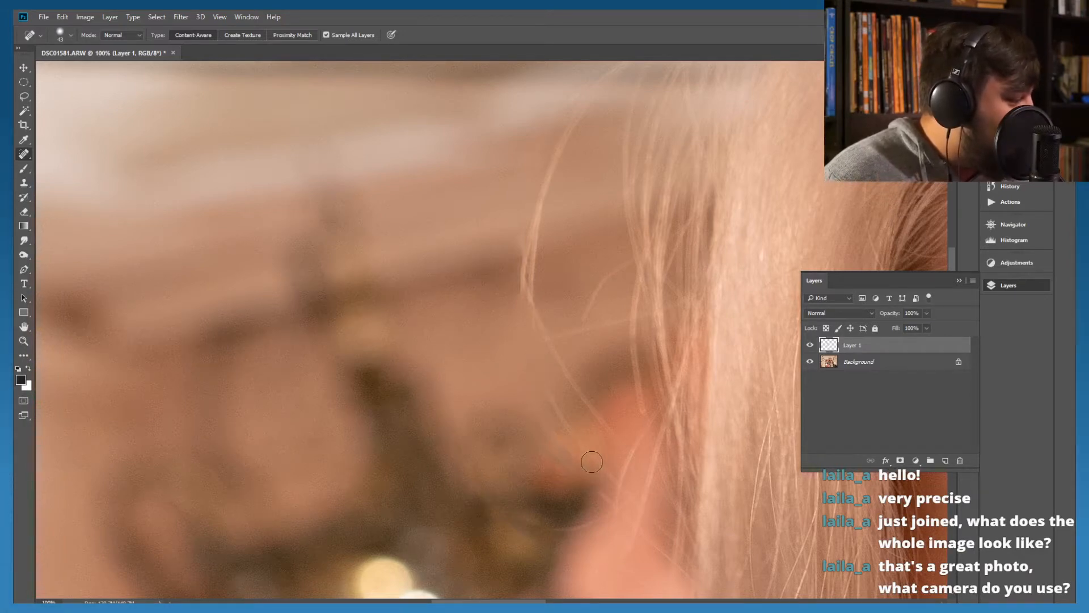
pyautogui.moveTo(606, 458)
pyautogui.mouseDown()
pyautogui.moveTo(552, 407)
pyautogui.moveTo(528, 356)
pyautogui.mouseUp()
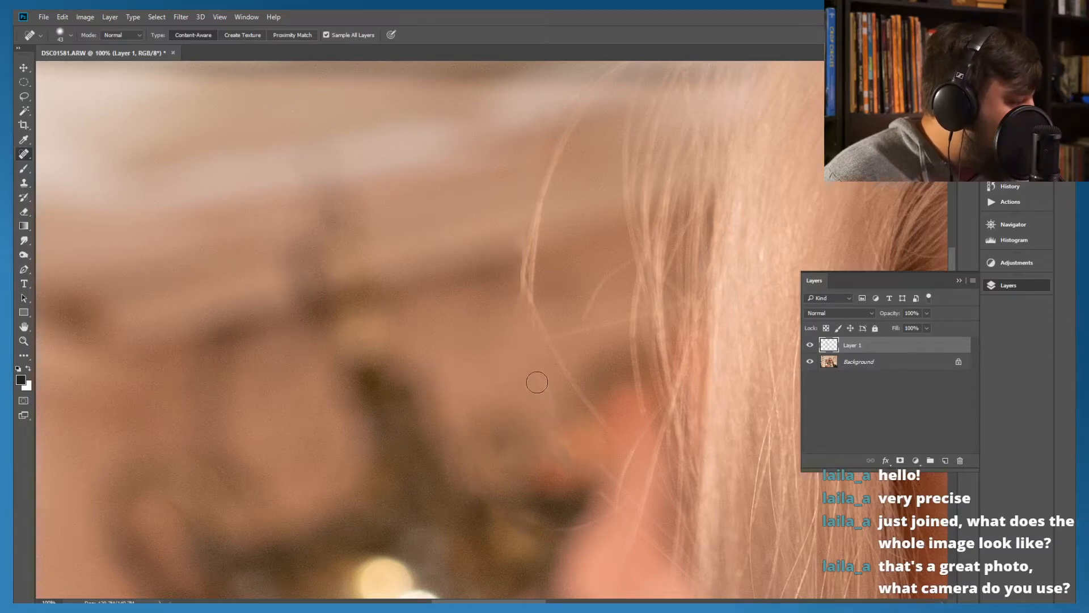
pyautogui.moveTo(535, 365); pyautogui.dragTo(576, 432)
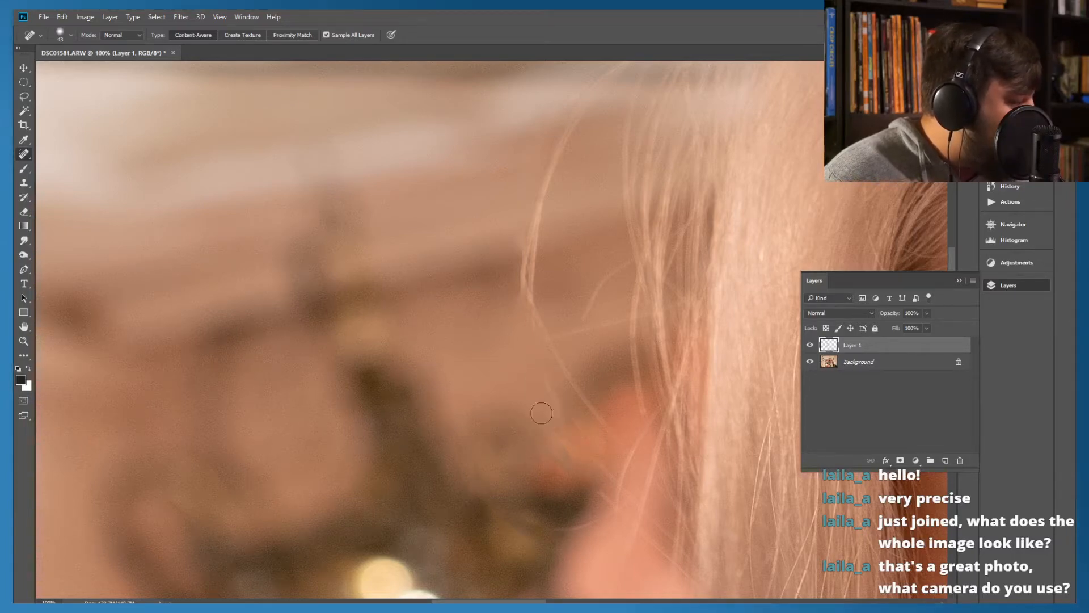
pyautogui.moveTo(536, 368)
pyautogui.mouseDown()
pyautogui.moveTo(561, 413)
pyautogui.moveTo(542, 389)
pyautogui.mouseUp()
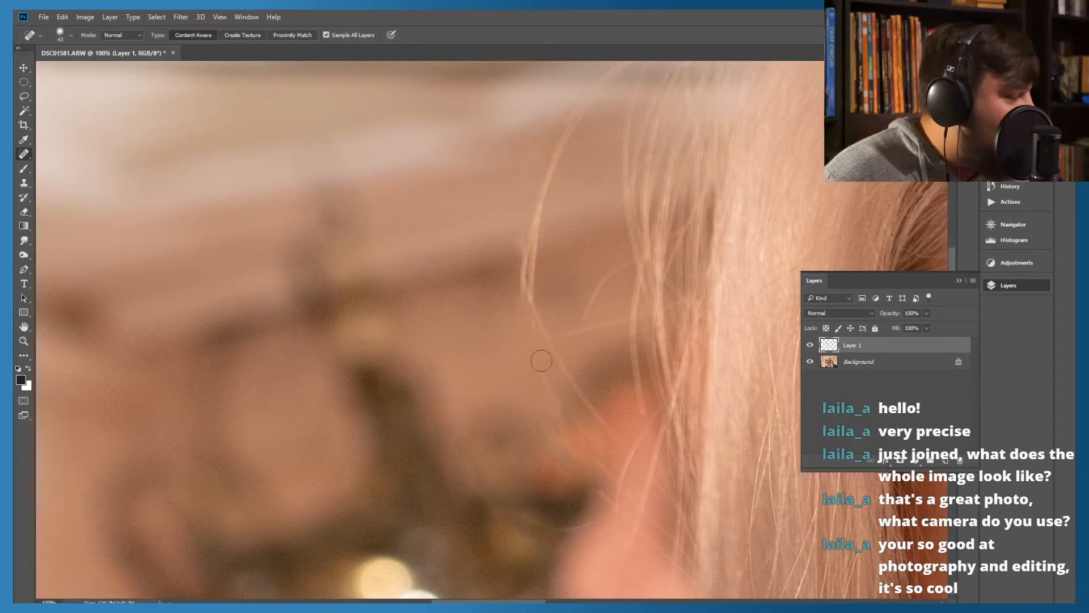
# Heal the lower diagonal section of the remaining outer stray hair and its faint traces around the orange background area
pyautogui.moveTo(621, 482)
pyautogui.mouseDown()
pyautogui.moveTo(582, 450)
pyautogui.moveTo(591, 474)
pyautogui.mouseUp()
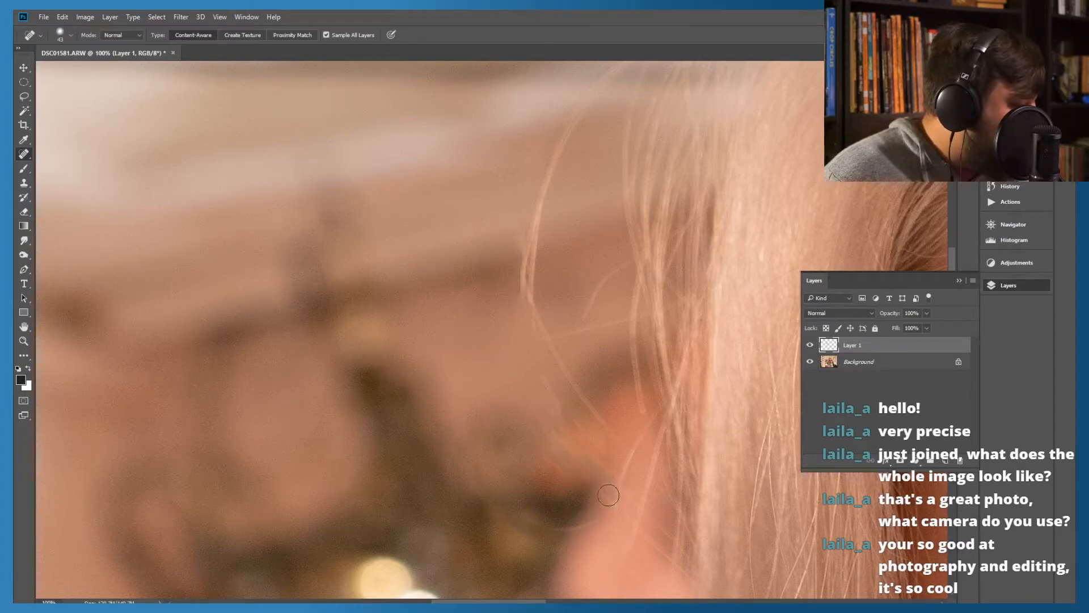
pyautogui.moveTo(619, 503); pyautogui.dragTo(572, 474)
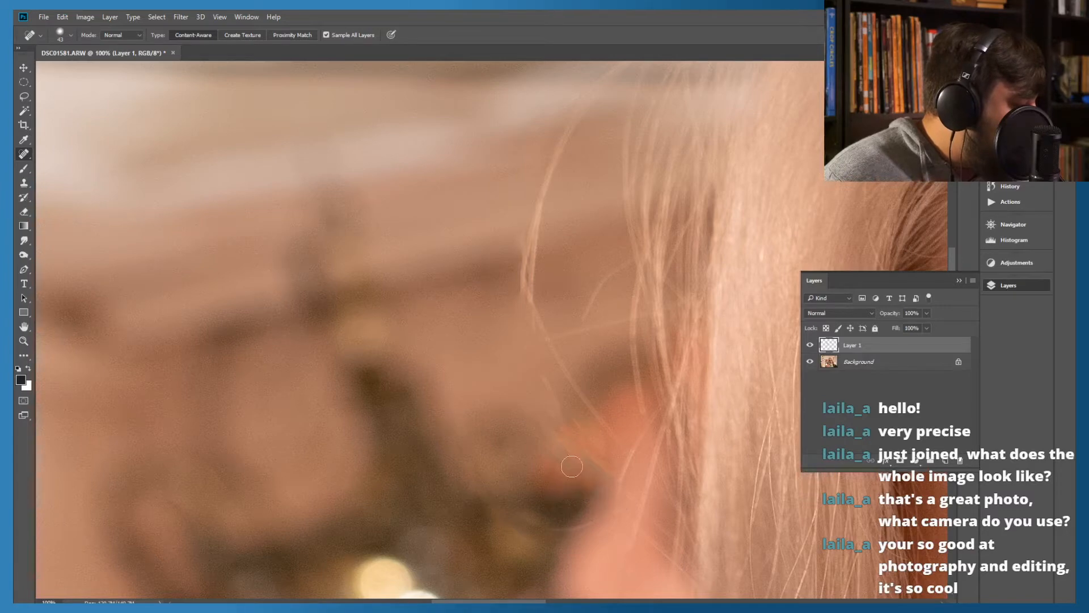
pyautogui.moveTo(557, 475)
pyautogui.mouseDown()
pyautogui.moveTo(533, 384)
pyautogui.moveTo(491, 360)
pyautogui.mouseUp()
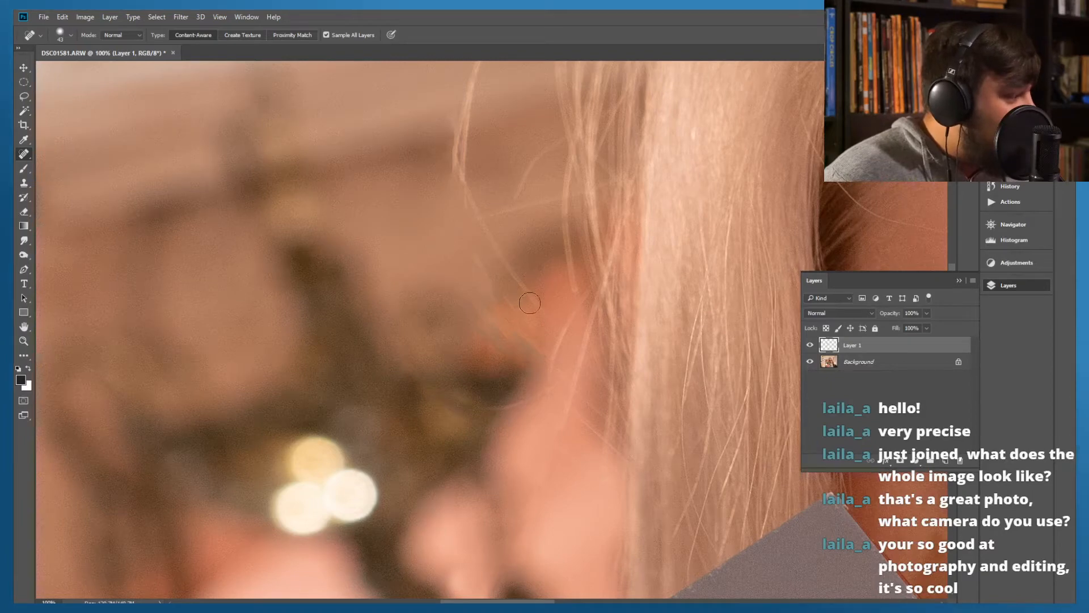
pyautogui.moveTo(536, 307)
pyautogui.mouseDown()
pyautogui.moveTo(507, 276)
pyautogui.moveTo(478, 213)
pyautogui.mouseUp()
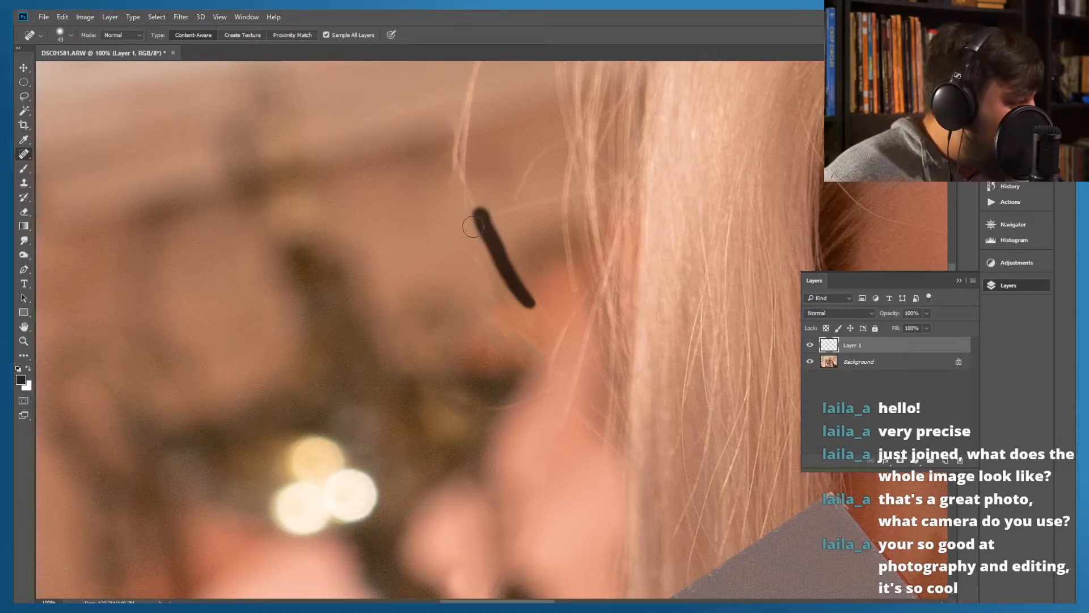
pyautogui.moveTo(497, 269)
pyautogui.mouseDown()
pyautogui.moveTo(478, 284)
pyautogui.moveTo(466, 354)
pyautogui.moveTo(474, 369)
pyautogui.mouseUp()
# Heal the upper curved part of that stray hair against the brown wall, up towards the blurred ceiling beam
pyautogui.moveTo(500, 211)
pyautogui.mouseDown()
pyautogui.moveTo(481, 368)
pyautogui.moveTo(505, 212)
pyautogui.mouseUp()
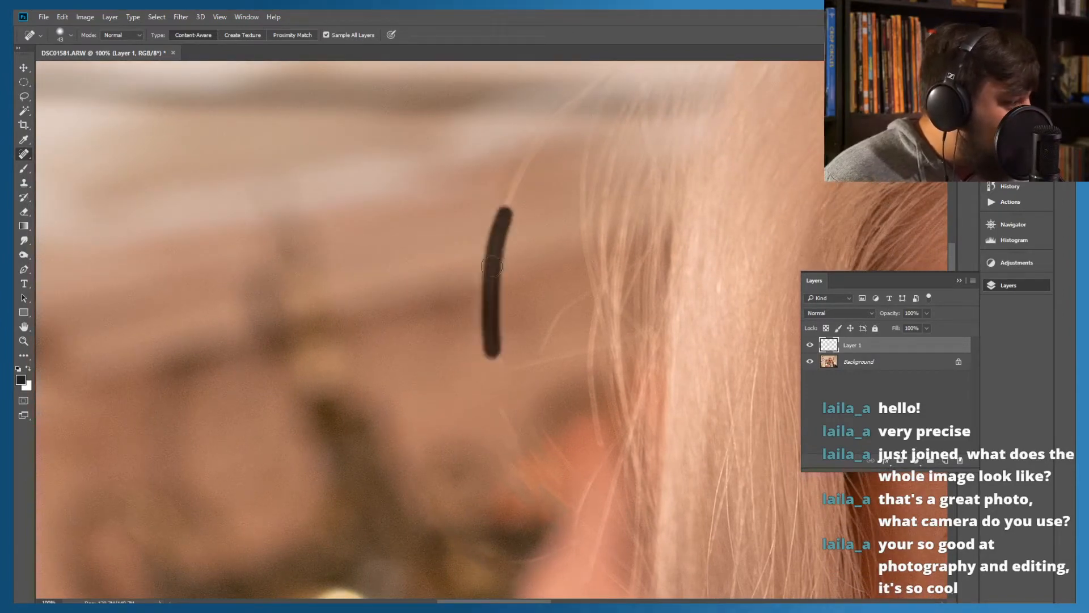
pyautogui.moveTo(492, 267); pyautogui.dragTo(491, 357)
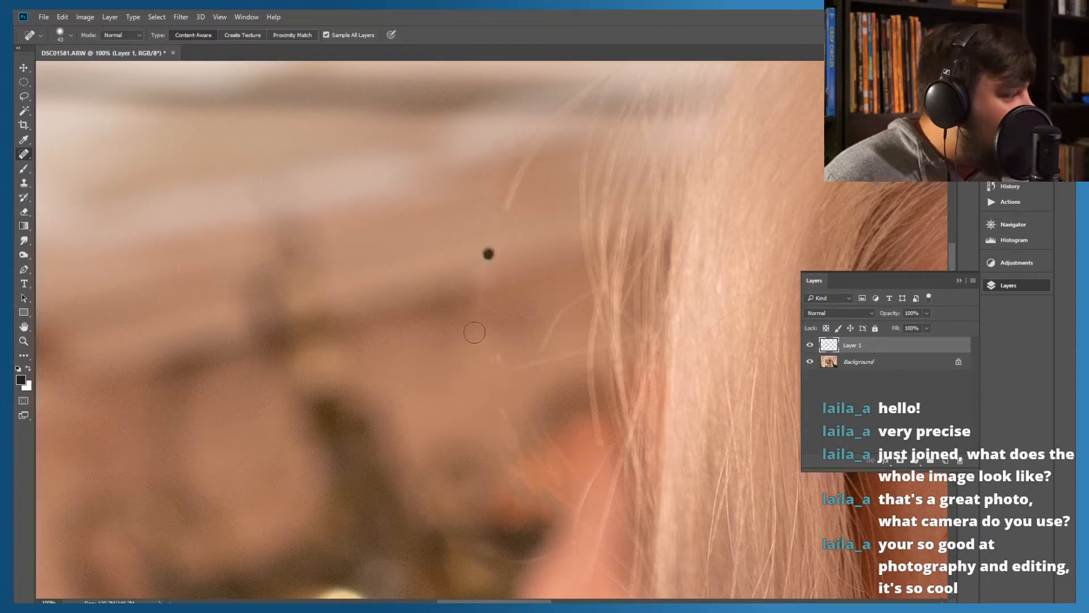
pyautogui.moveTo(488, 253); pyautogui.dragTo(470, 301)
pyautogui.moveTo(482, 216)
pyautogui.mouseDown()
pyautogui.moveTo(448, 312)
pyautogui.moveTo(460, 351)
pyautogui.mouseUp()
pyautogui.moveTo(531, 262); pyautogui.dragTo(481, 355)
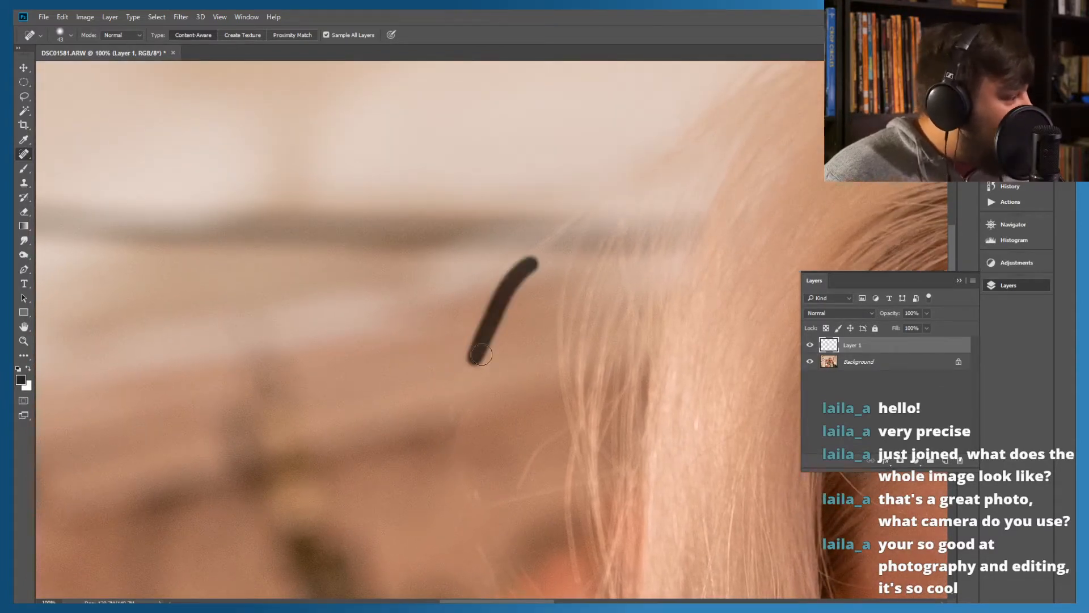
pyautogui.moveTo(479, 291); pyautogui.dragTo(478, 301)
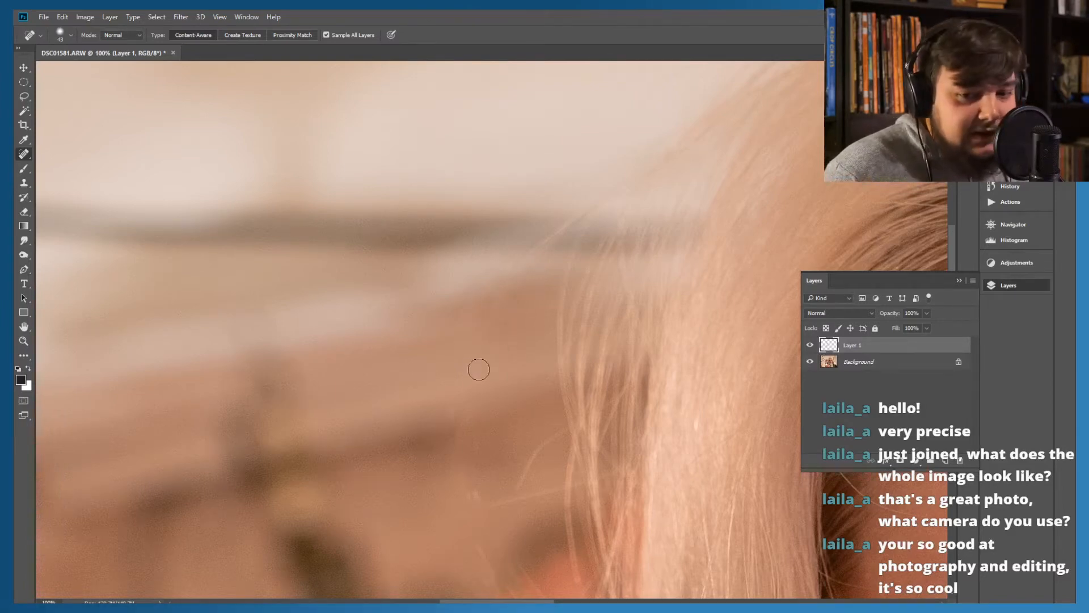
# Heal the faint, nearly horizontal hair between the dark background and the pink shape below the orange area
pyautogui.moveTo(491, 406)
pyautogui.mouseDown()
pyautogui.moveTo(471, 287)
pyautogui.moveTo(523, 254)
pyautogui.mouseUp()
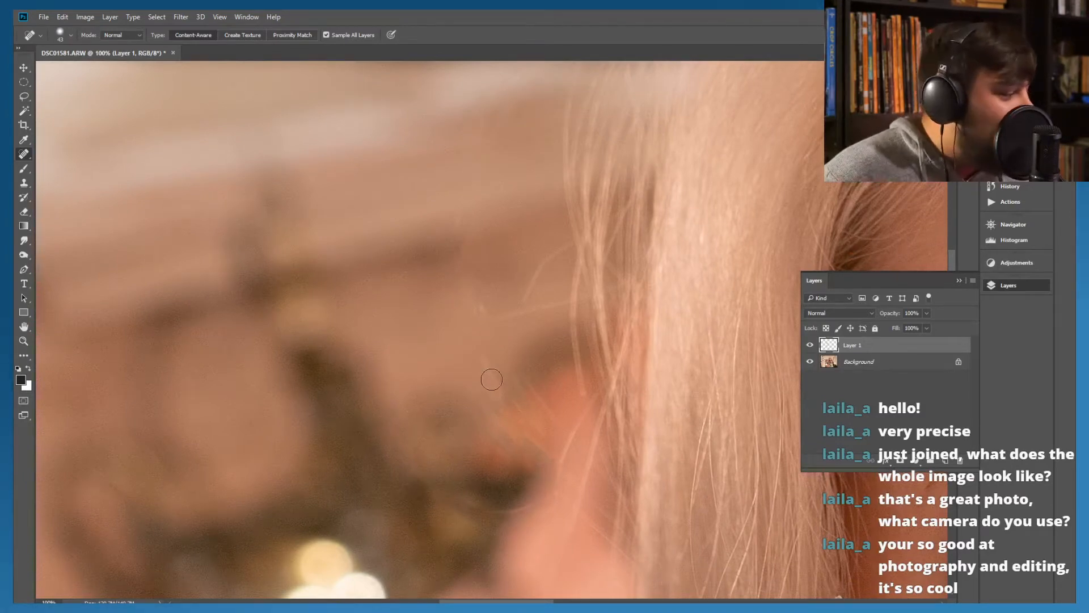
pyautogui.moveTo(477, 394); pyautogui.dragTo(443, 296)
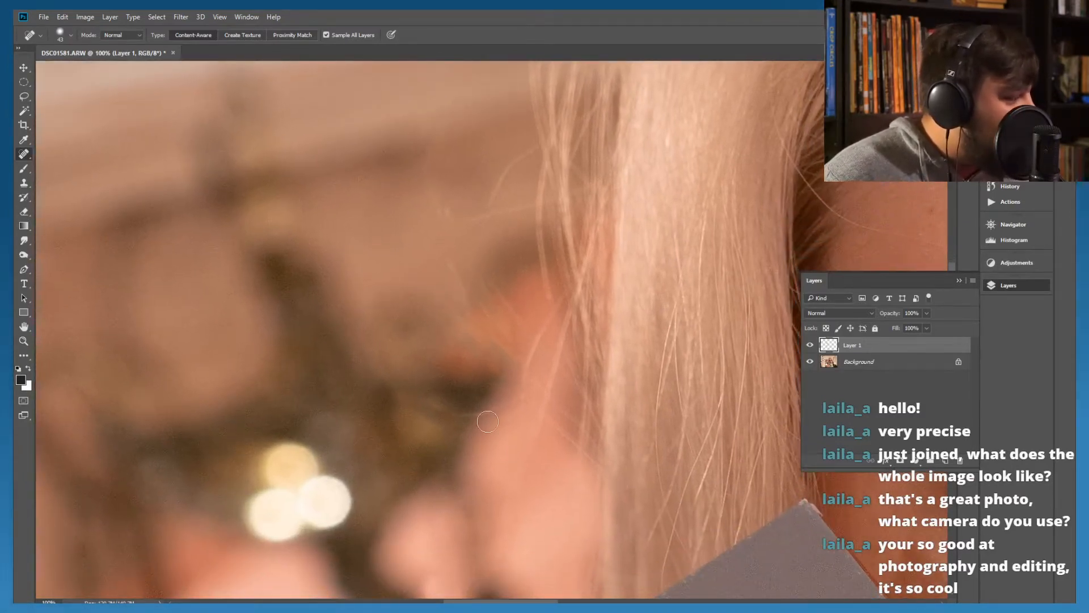
pyautogui.moveTo(452, 410); pyautogui.dragTo(458, 402)
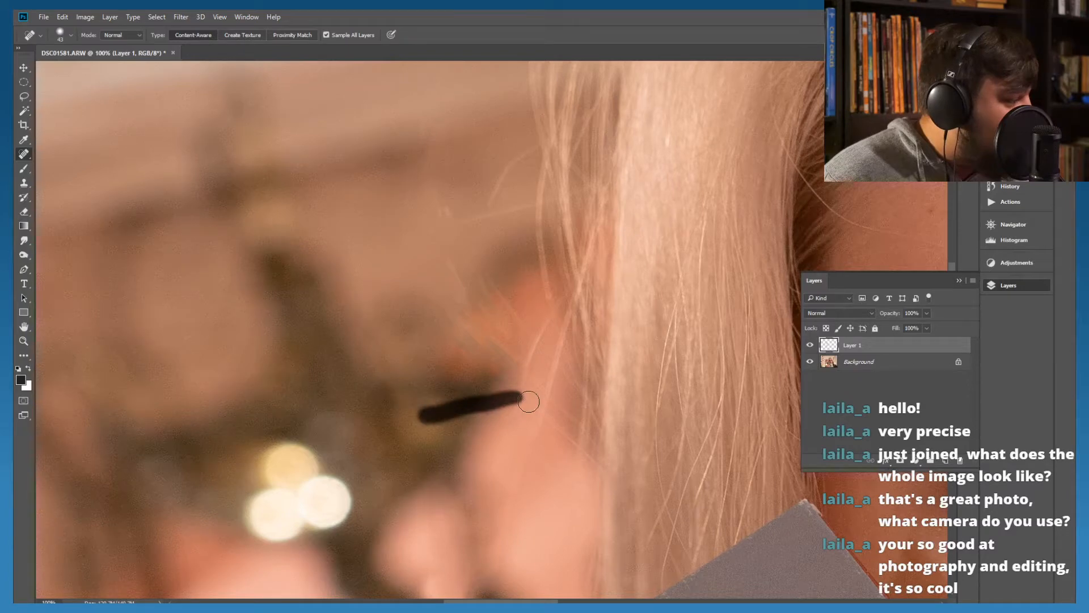
pyautogui.moveTo(527, 404); pyautogui.dragTo(433, 419)
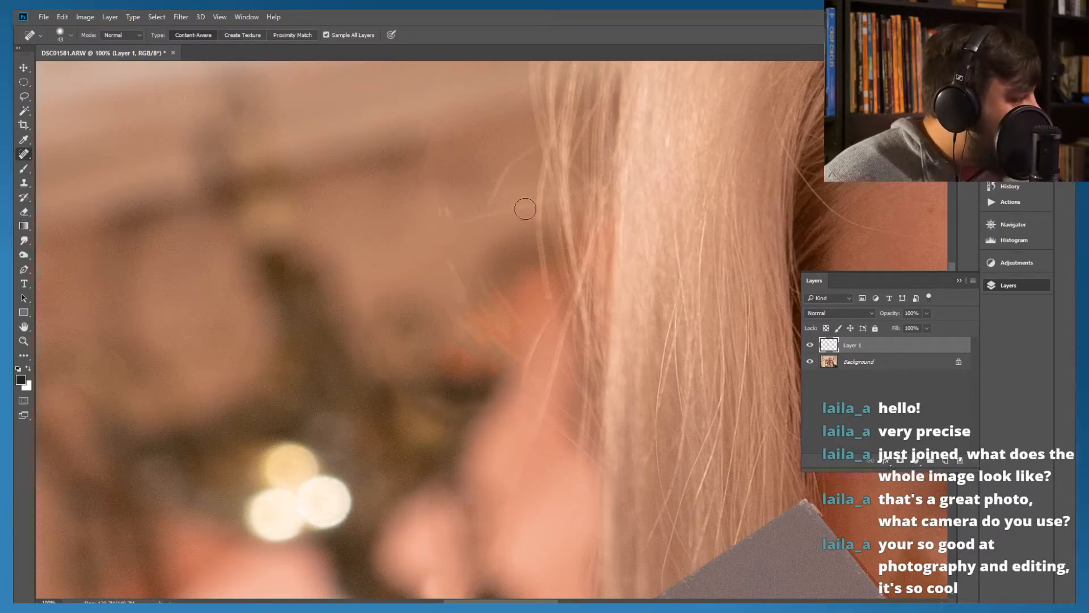
# Heal the two fine hairs branching outward from the main hair over the brown background above the orange area
pyautogui.moveTo(529, 206); pyautogui.dragTo(431, 219)
pyautogui.moveTo(529, 218); pyautogui.dragTo(471, 223)
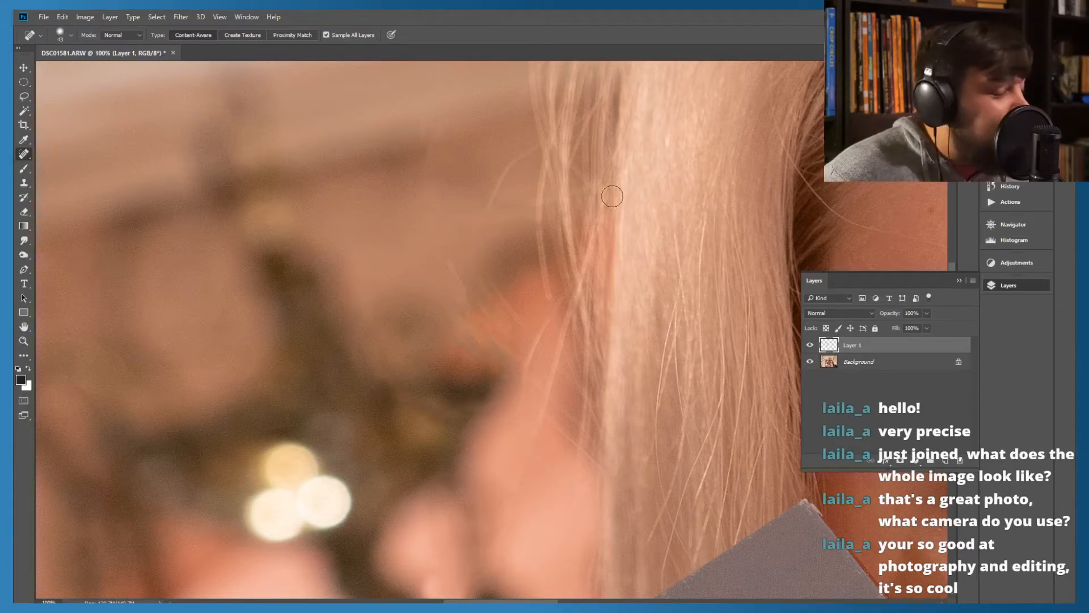
pyautogui.moveTo(531, 150)
pyautogui.mouseDown()
pyautogui.moveTo(494, 175)
pyautogui.moveTo(483, 223)
pyautogui.mouseUp()
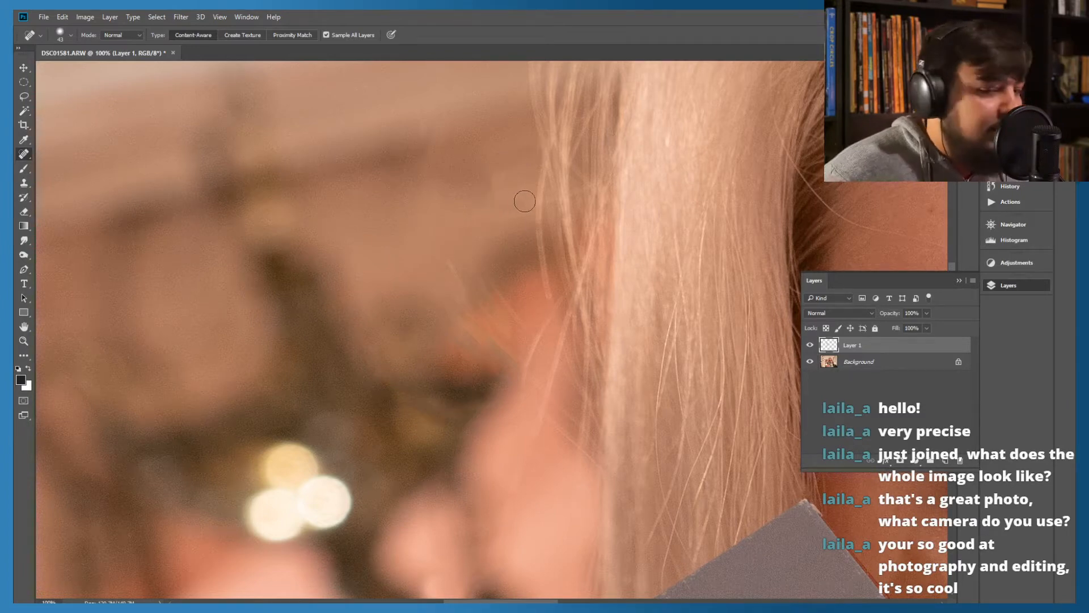
pyautogui.moveTo(514, 170); pyautogui.dragTo(485, 202)
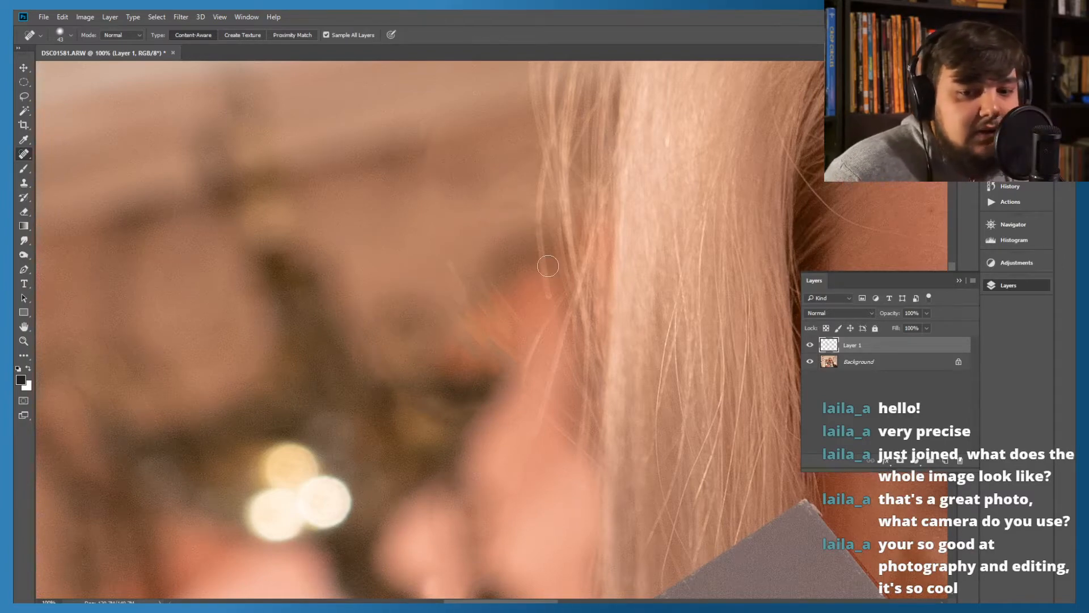
# Heal the stray strands over the pink background shape and the short hair remnant just above the orange area
pyautogui.moveTo(480, 316)
pyautogui.mouseDown()
pyautogui.moveTo(510, 208)
pyautogui.moveTo(553, 258)
pyautogui.moveTo(549, 274)
pyautogui.mouseUp()
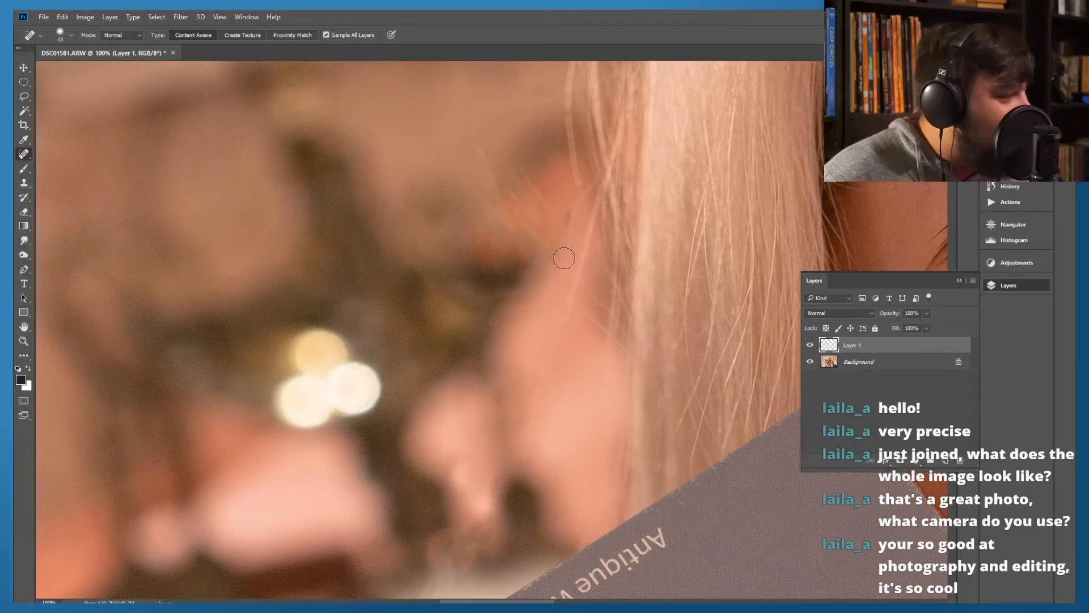
pyautogui.moveTo(561, 208)
pyautogui.mouseDown()
pyautogui.moveTo(574, 239)
pyautogui.moveTo(562, 346)
pyautogui.mouseUp()
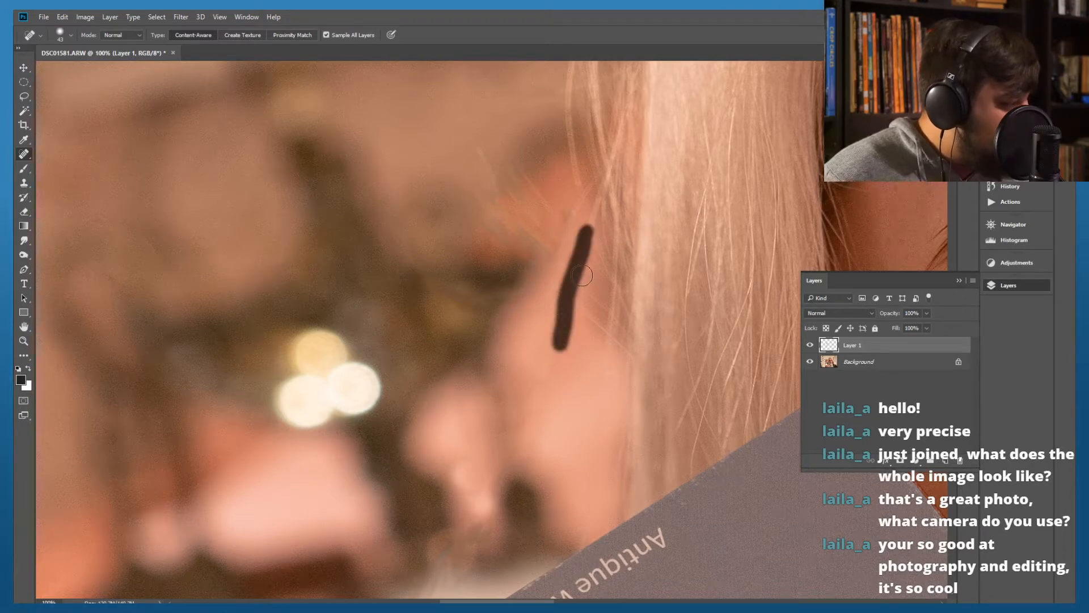
pyautogui.moveTo(560, 194); pyautogui.dragTo(582, 225)
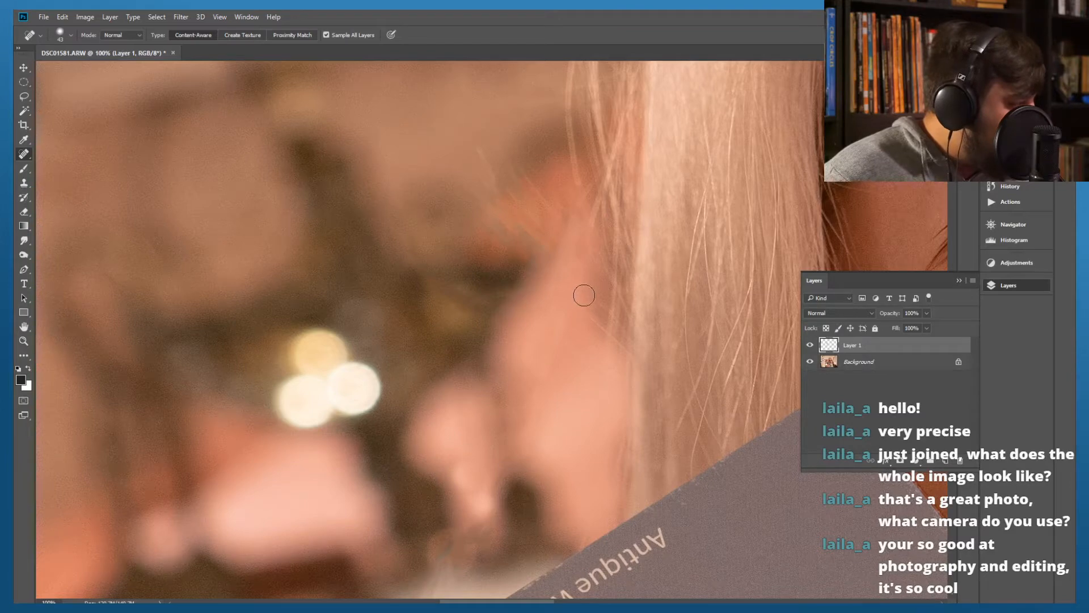
pyautogui.moveTo(575, 310); pyautogui.dragTo(597, 338)
pyautogui.moveTo(589, 289)
pyautogui.mouseDown()
pyautogui.moveTo(608, 319)
pyautogui.moveTo(578, 315)
pyautogui.mouseUp()
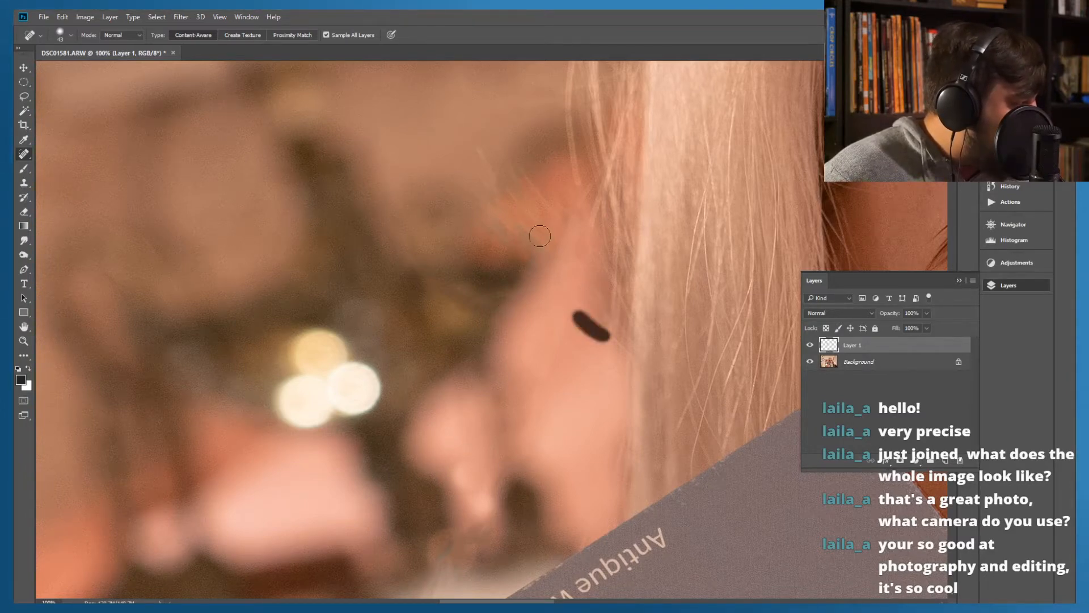
pyautogui.moveTo(518, 181)
pyautogui.mouseDown()
pyautogui.moveTo(529, 226)
pyautogui.moveTo(530, 382)
pyautogui.mouseUp()
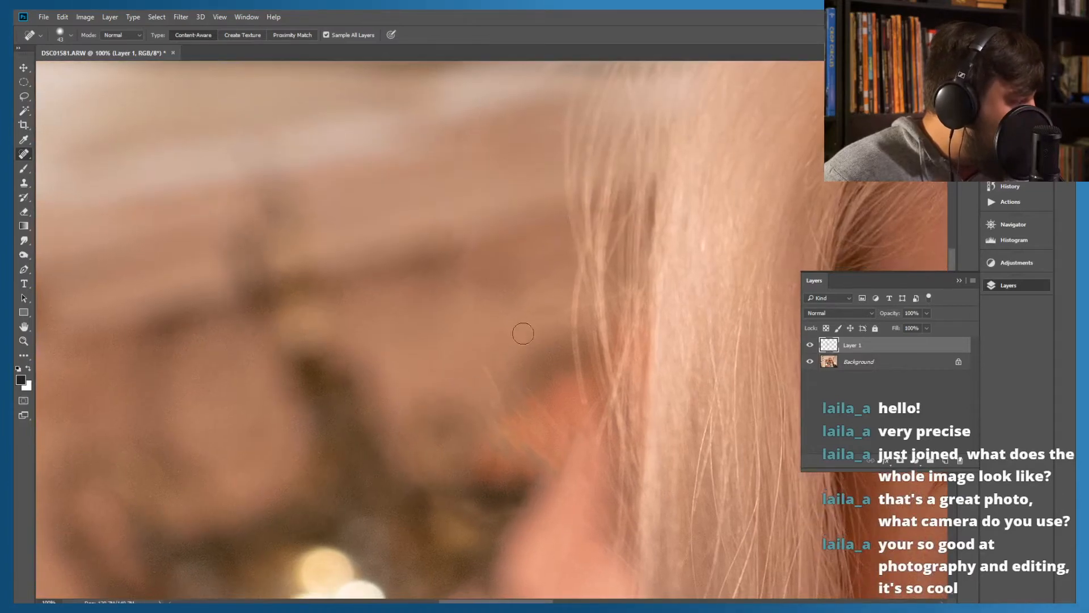
pyautogui.moveTo(485, 354); pyautogui.dragTo(512, 408)
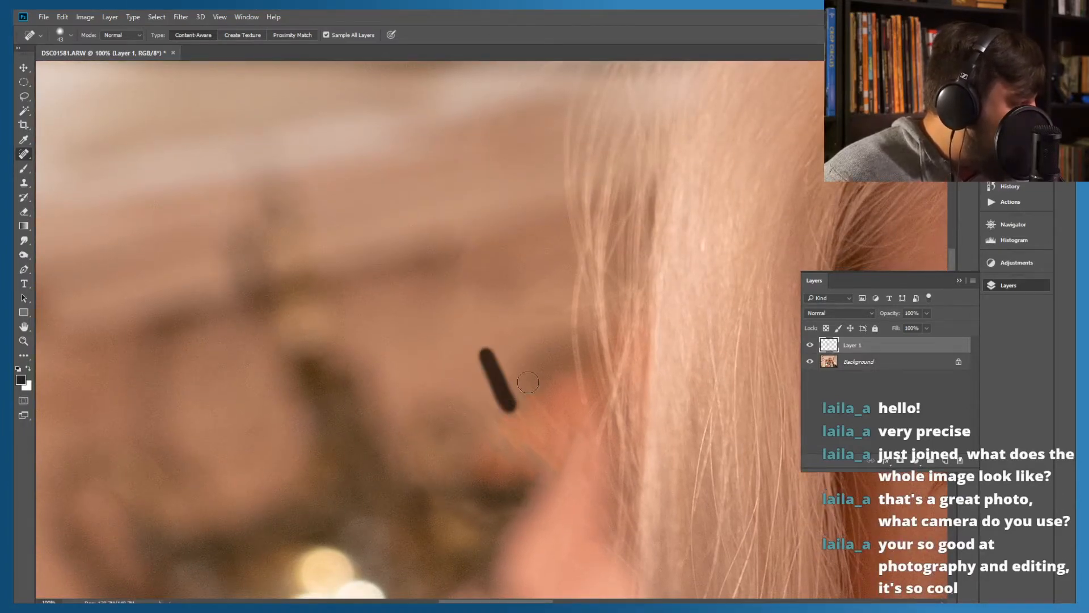
# Compare the whole portrait with and without the retouching on Layer 1, and examine the original hair outline for remaining strays
pyautogui.hotkey('ctrl', '-')
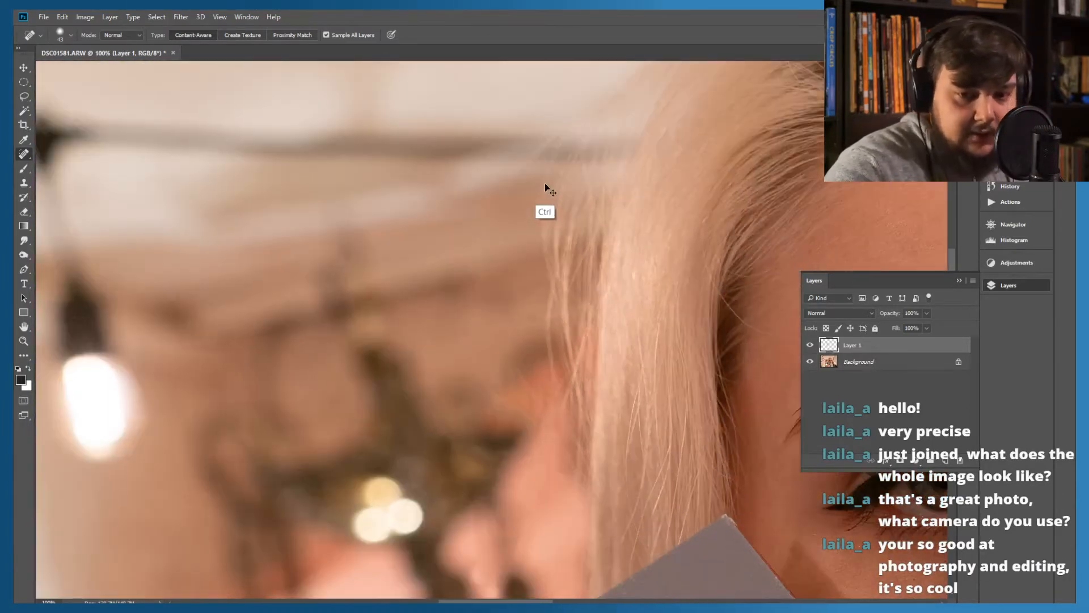
pyautogui.hotkey('ctrl', '-')
pyautogui.hotkey('ctrl', '-')
pyautogui.hotkey('ctrl', '-')
pyautogui.hotkey('ctrl', '-')
pyautogui.hotkey('ctrl', '-')
pyautogui.hotkey('ctrl', '-')
pyautogui.hotkey('ctrl', '+')
pyautogui.hotkey('ctrl', '+')
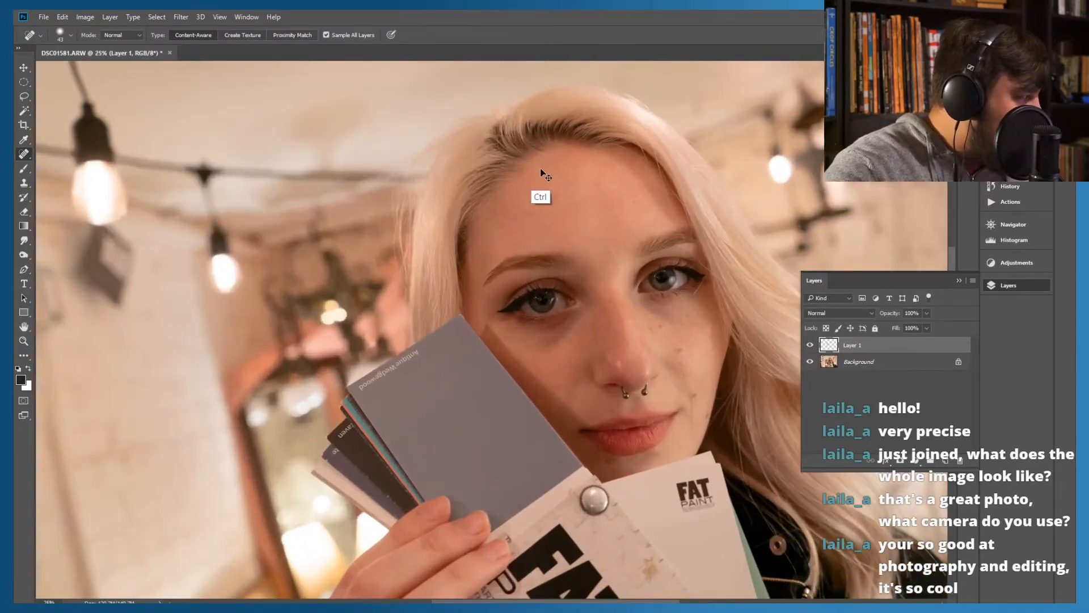
pyautogui.click(810, 345)
pyautogui.click(810, 345)
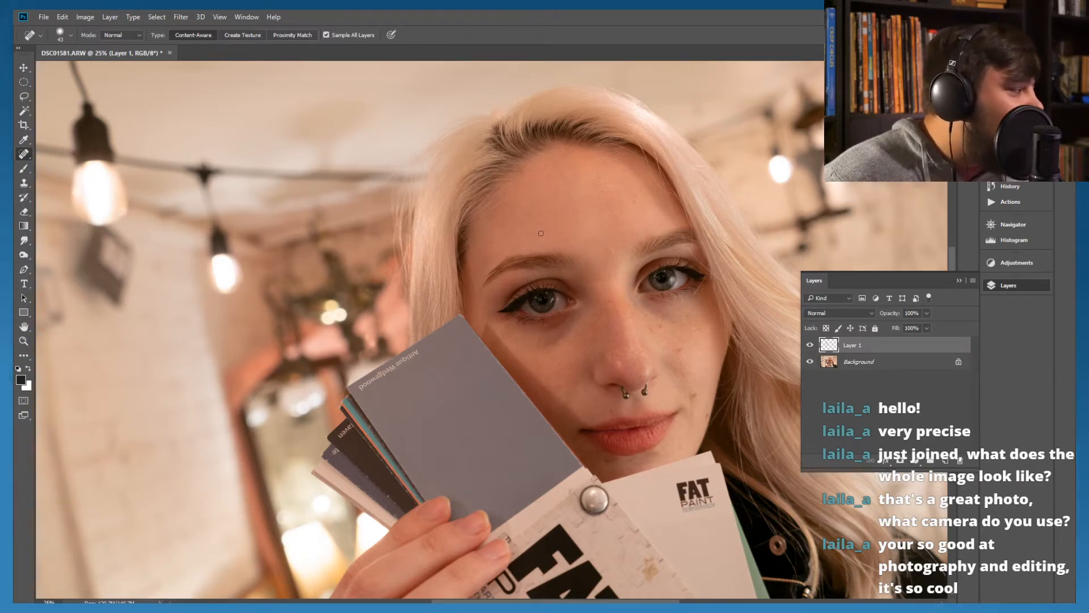
pyautogui.click(810, 346)
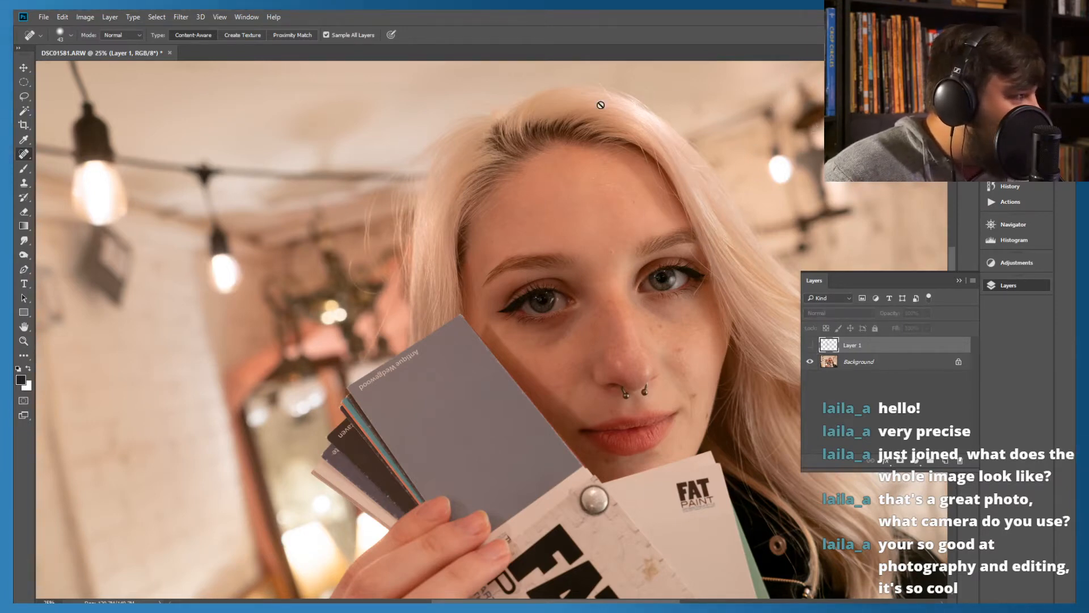
pyautogui.moveTo(619, 106); pyautogui.dragTo(537, 159)
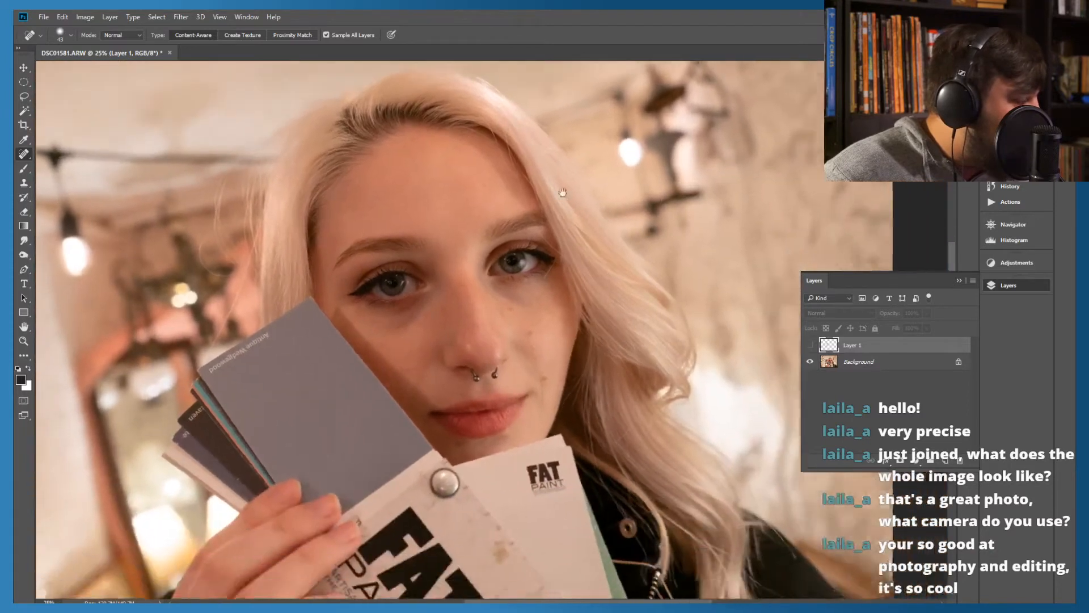
pyautogui.moveTo(662, 403); pyautogui.dragTo(637, 372)
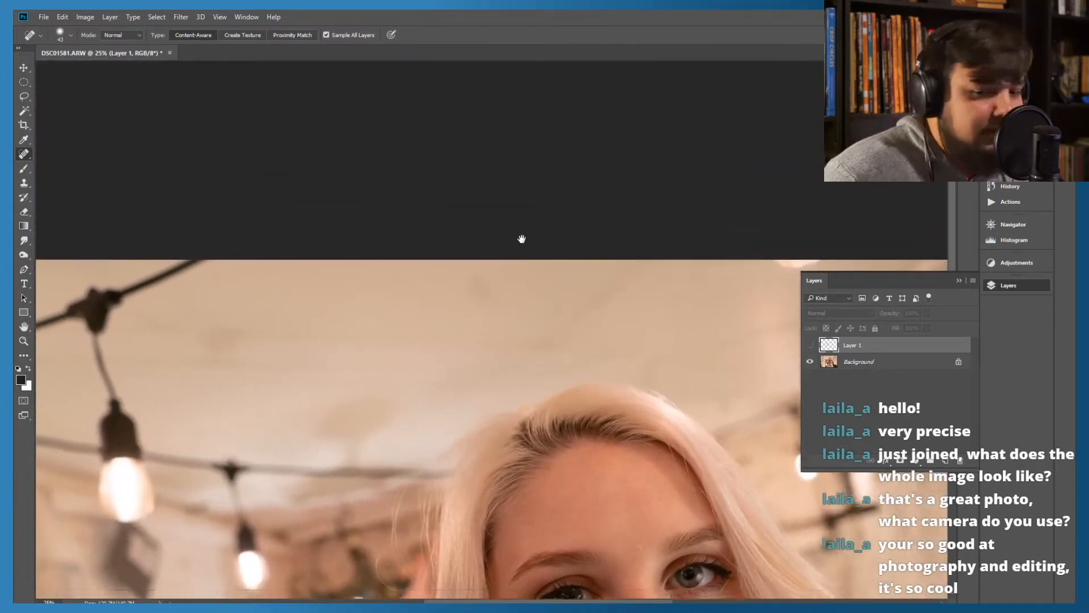
pyautogui.moveTo(536, 270); pyautogui.dragTo(538, 216)
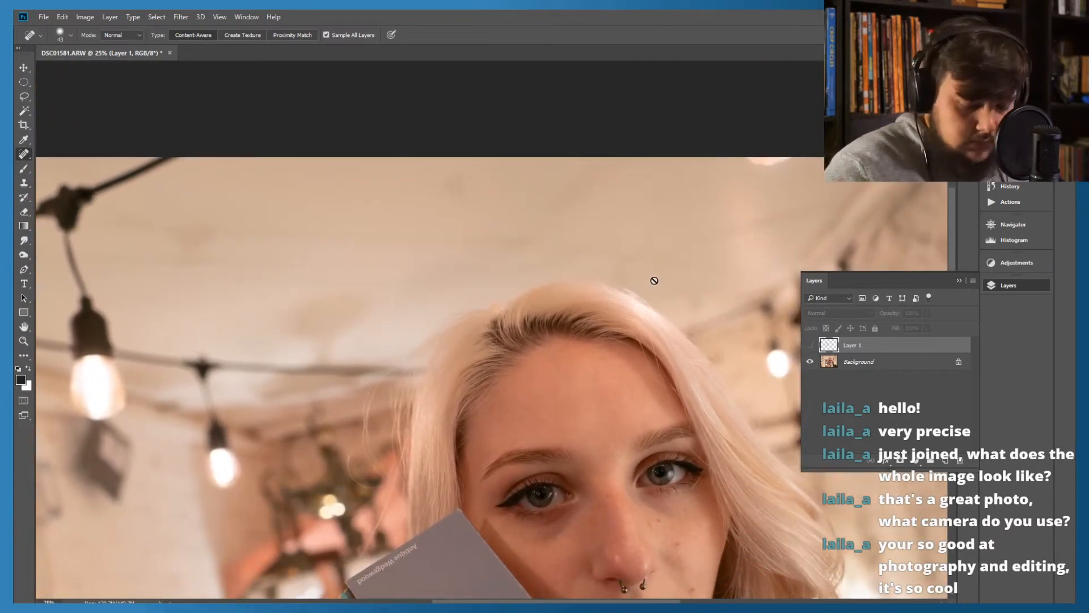
# Make Layer 1 visible again and heal the short stray hair and the plain background above the crown of the head
pyautogui.scroll(3, 652, 277)
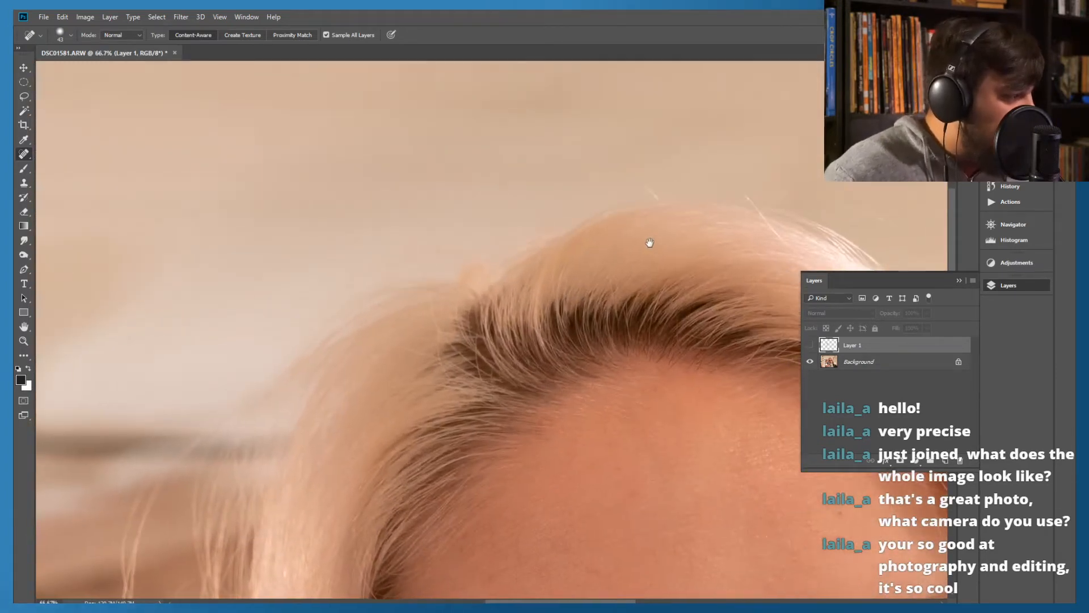
pyautogui.moveTo(650, 242); pyautogui.dragTo(532, 274)
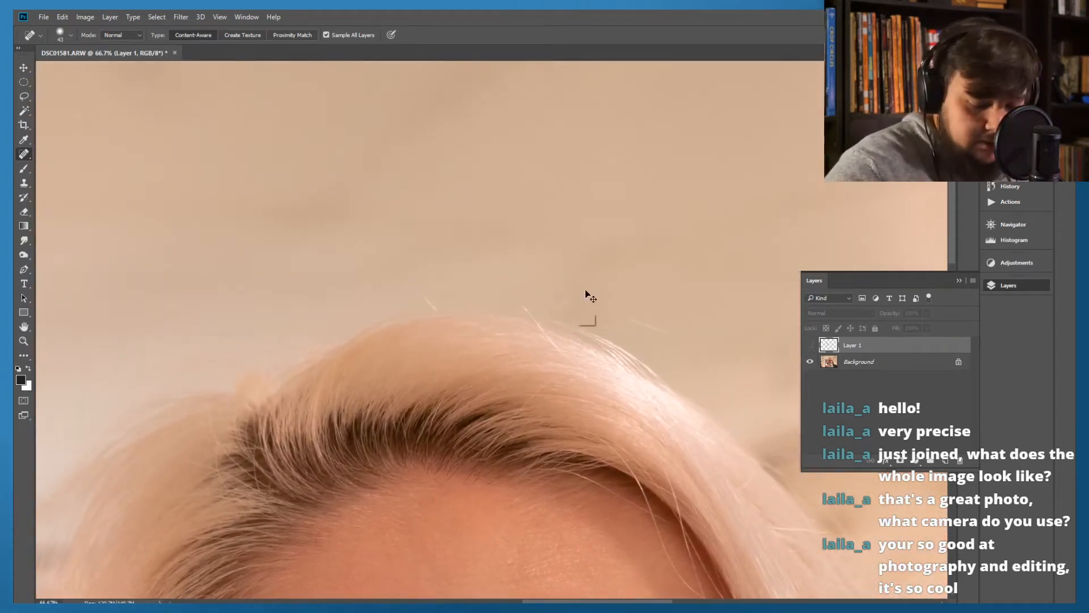
pyautogui.scroll(1, 603, 285)
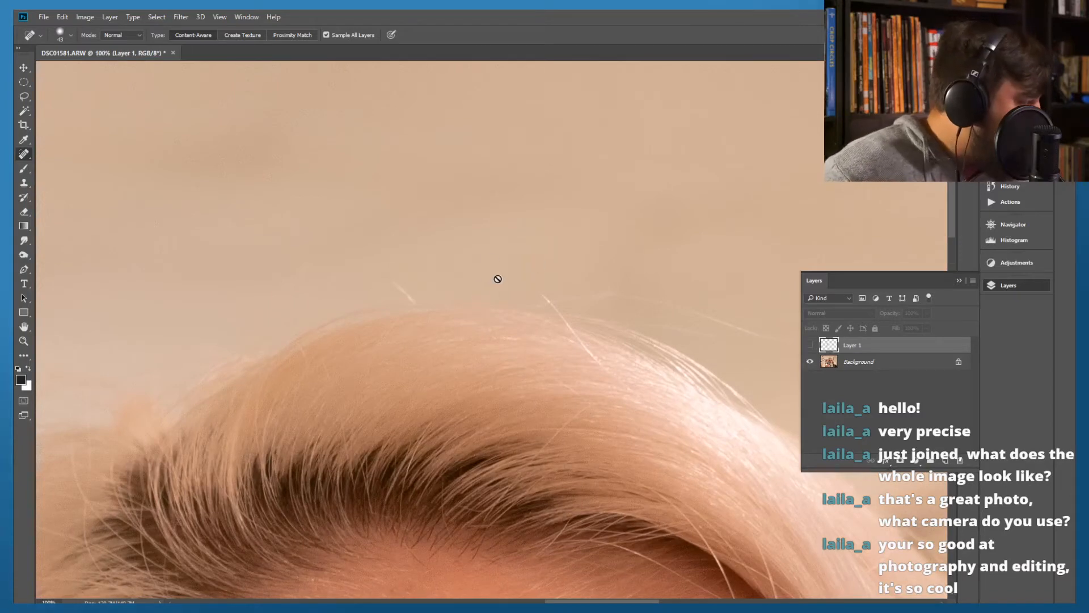
pyautogui.click(810, 345)
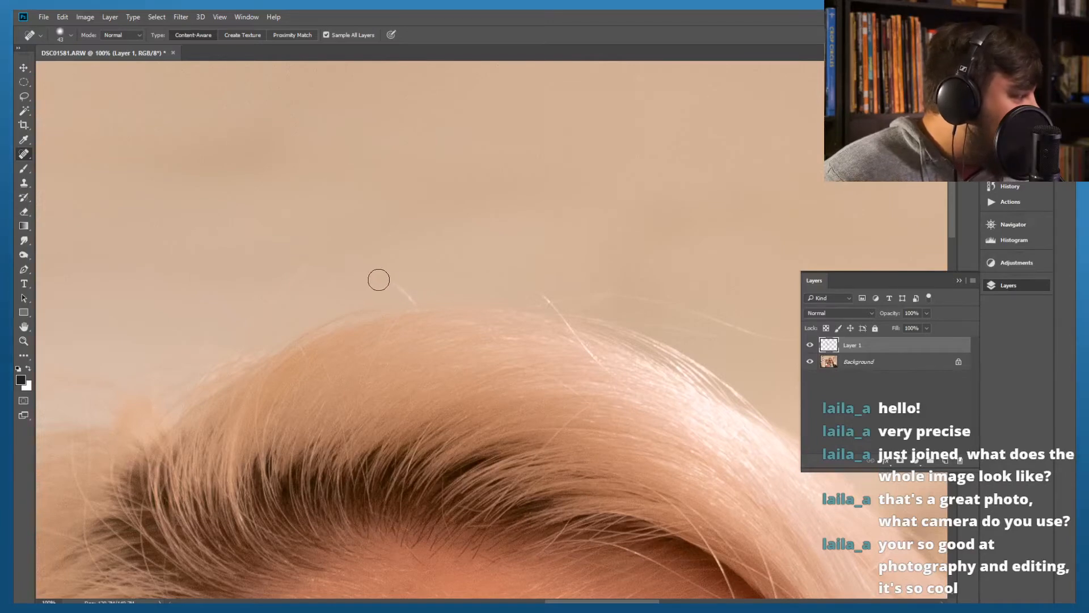
pyautogui.moveTo(382, 280); pyautogui.dragTo(415, 300)
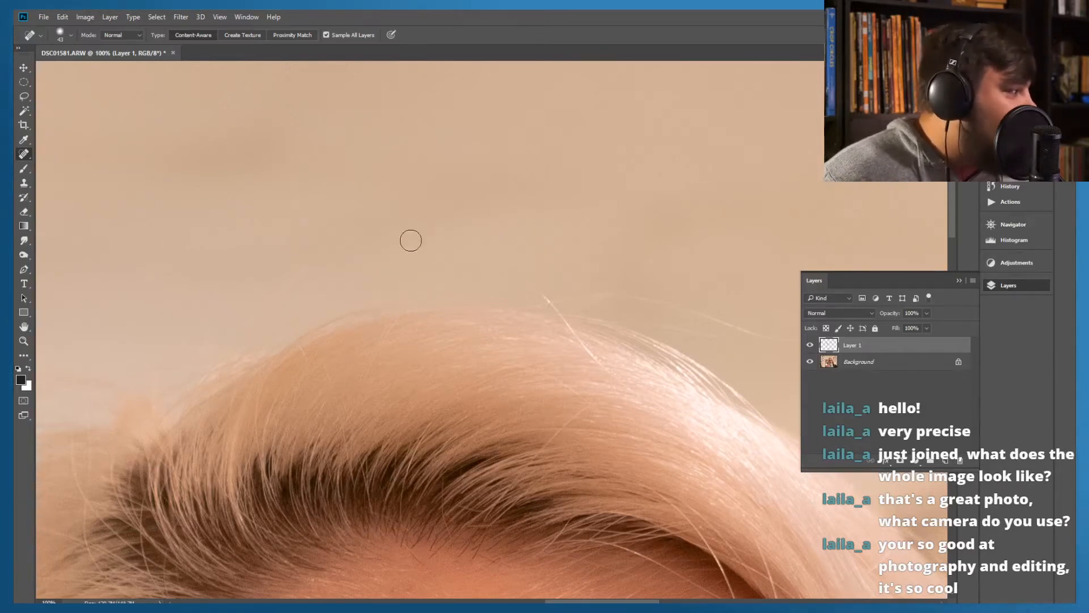
pyautogui.moveTo(452, 211)
pyautogui.mouseDown()
pyautogui.moveTo(395, 222)
pyautogui.moveTo(336, 253)
pyautogui.mouseUp()
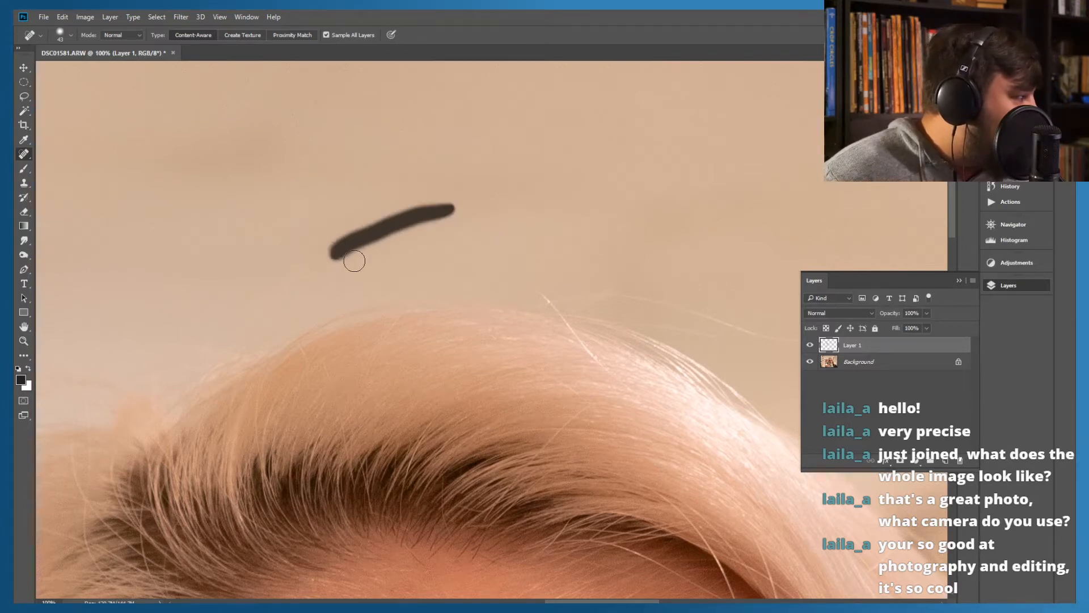
pyautogui.moveTo(583, 247); pyautogui.dragTo(455, 202)
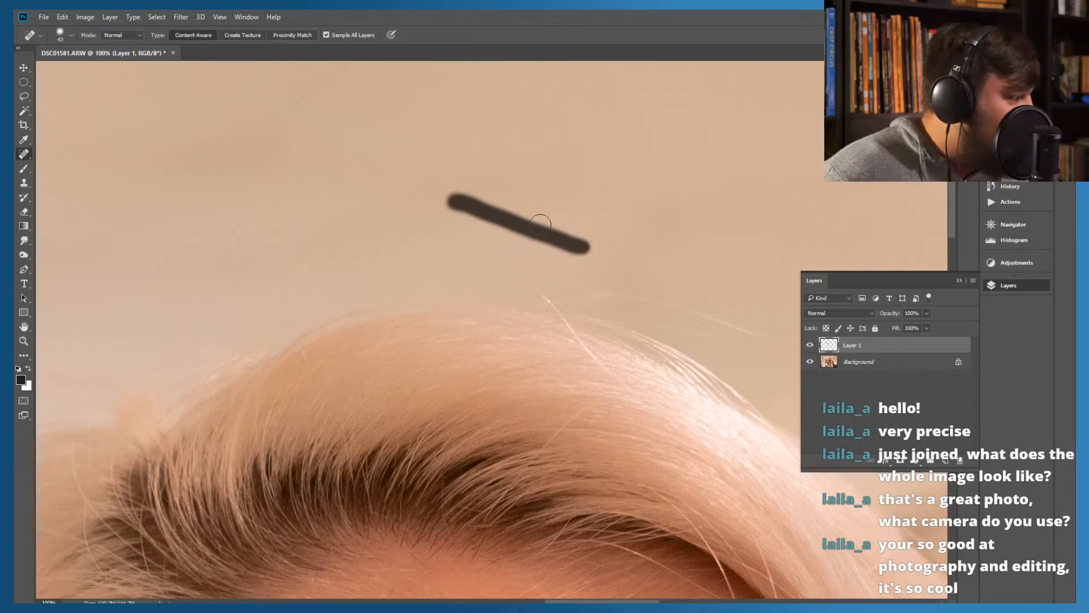
pyautogui.moveTo(514, 246)
pyautogui.mouseDown()
pyautogui.moveTo(441, 227)
pyautogui.moveTo(342, 141)
pyautogui.mouseUp()
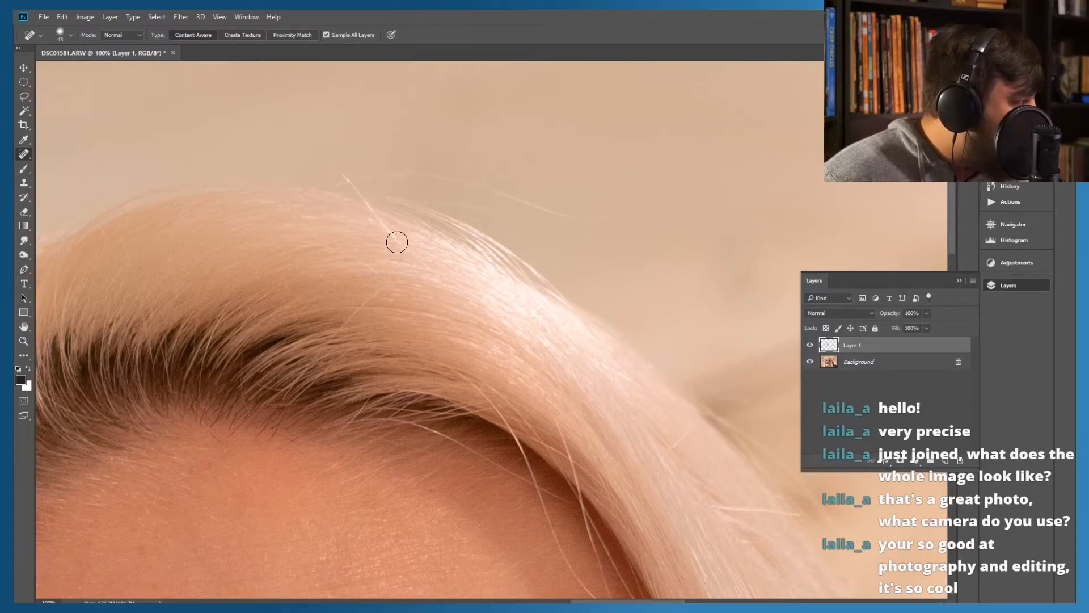
# Heal the stray hair poking up from the crown and the fine strands arcing over the beige background above the hair outline
pyautogui.moveTo(397, 242)
pyautogui.mouseDown()
pyautogui.moveTo(322, 161)
pyautogui.moveTo(287, 142)
pyautogui.mouseUp()
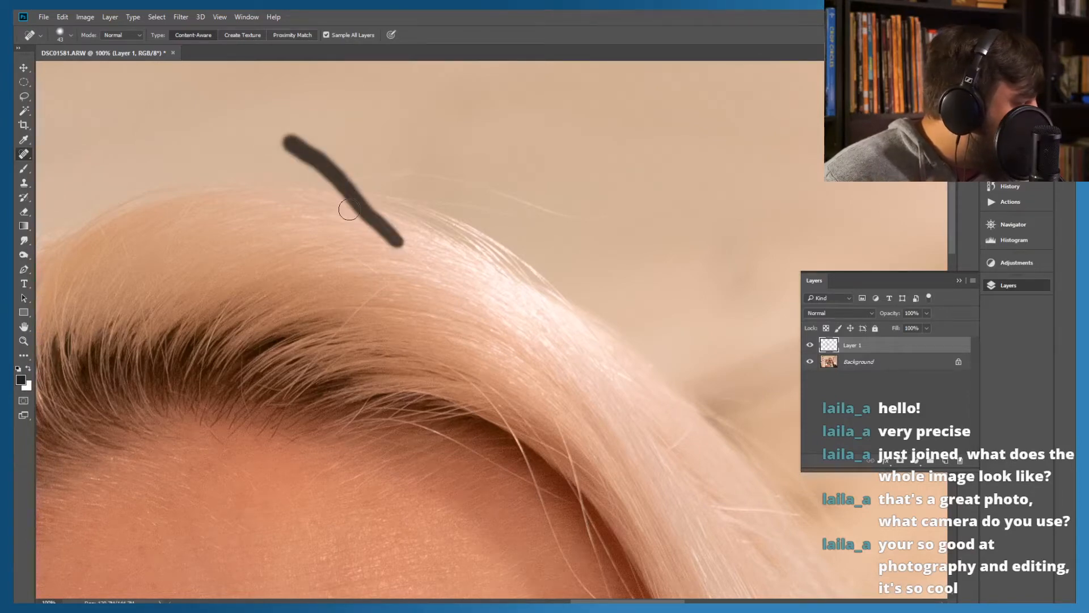
pyautogui.moveTo(373, 205); pyautogui.dragTo(322, 153)
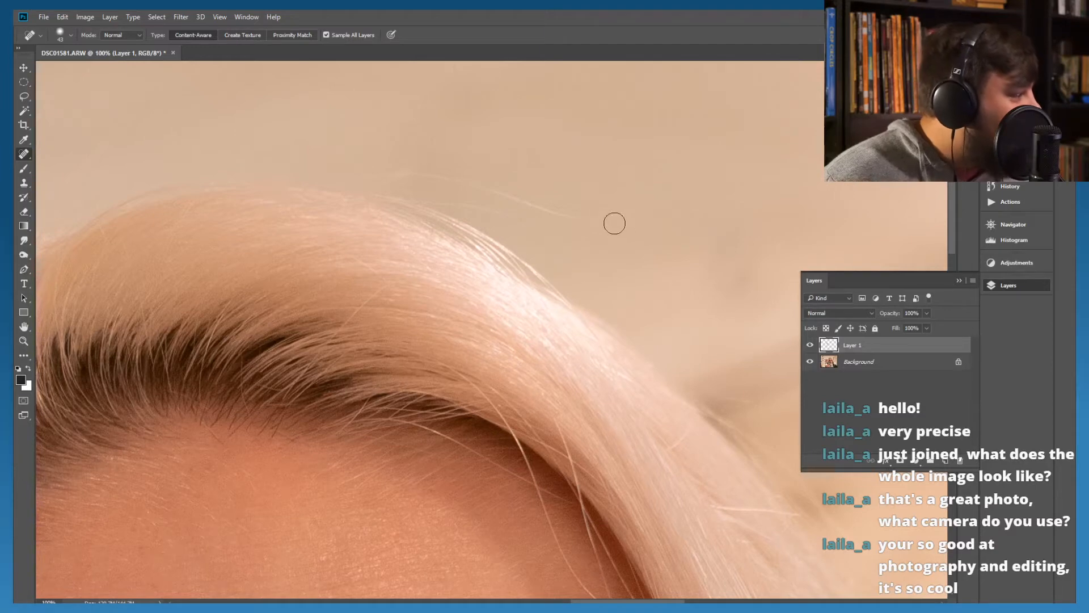
pyautogui.moveTo(623, 219)
pyautogui.mouseDown()
pyautogui.moveTo(452, 184)
pyautogui.moveTo(327, 180)
pyautogui.mouseUp()
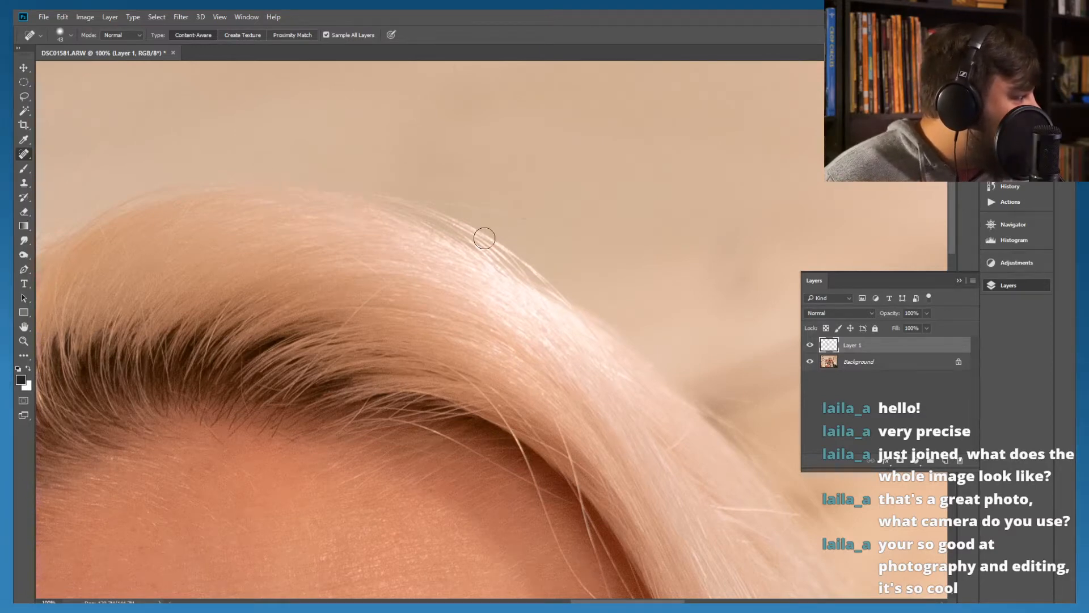
pyautogui.moveTo(391, 197); pyautogui.dragTo(517, 220)
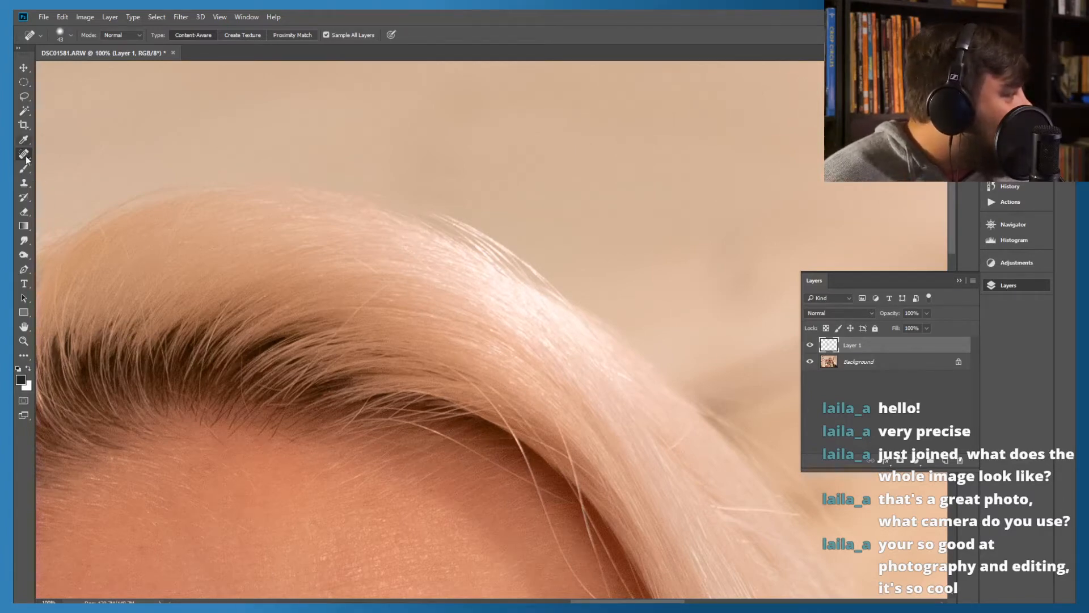
# Heal the remaining short light hair at the top edge of the crown with the Spot Healing Brush
pyautogui.click(24, 212)
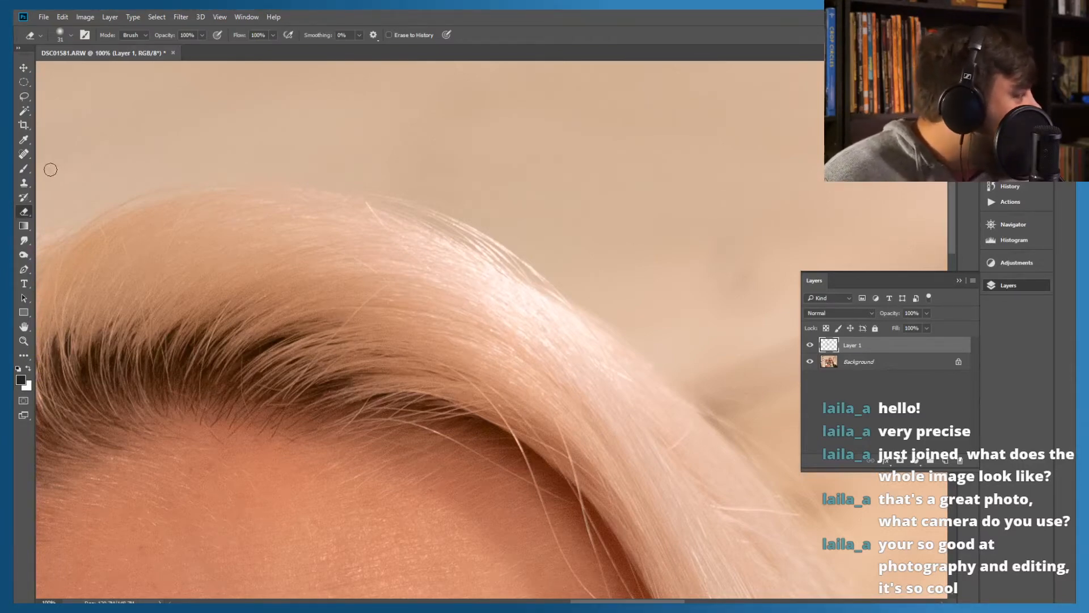
pyautogui.click(23, 155)
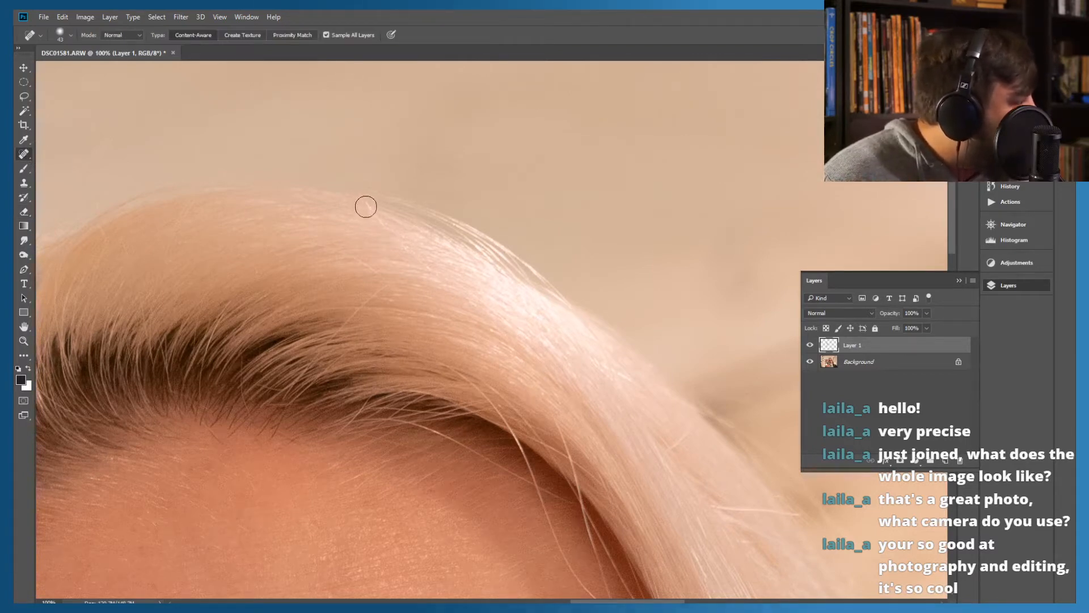
pyautogui.click(397, 241)
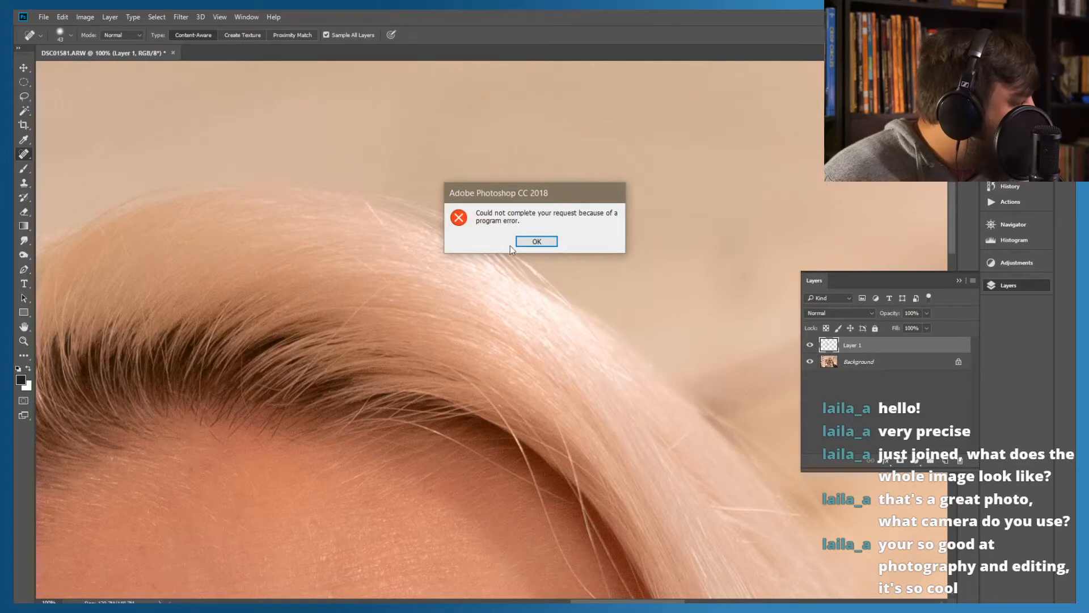
pyautogui.click(536, 241)
pyautogui.moveTo(399, 233); pyautogui.dragTo(346, 190)
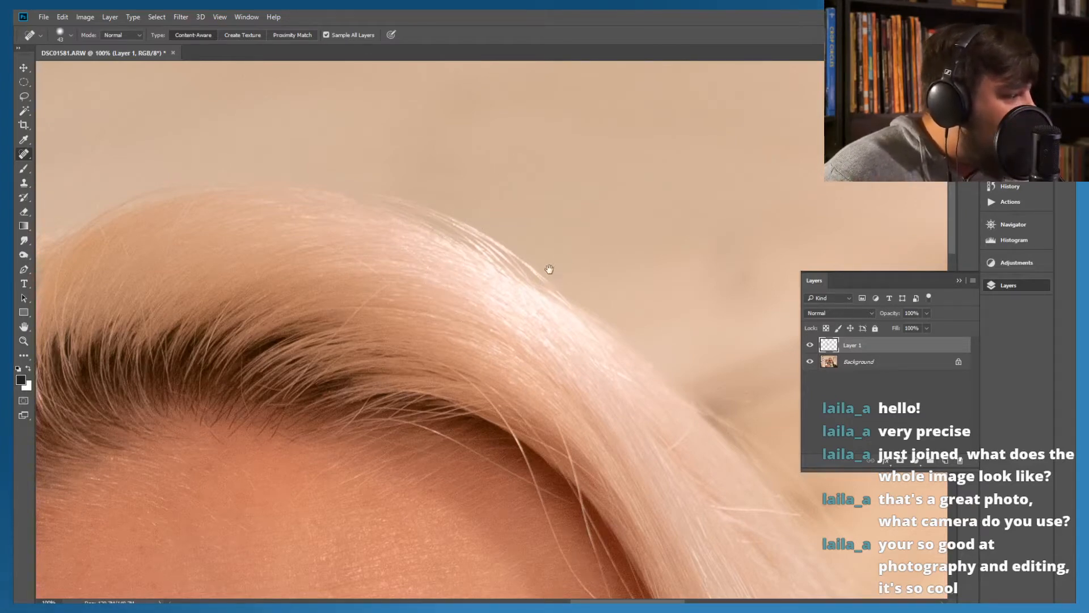
# Heal the long stray hair that extends across the dark jacket beside the lower hair ends
pyautogui.moveTo(554, 300); pyautogui.dragTo(314, 221)
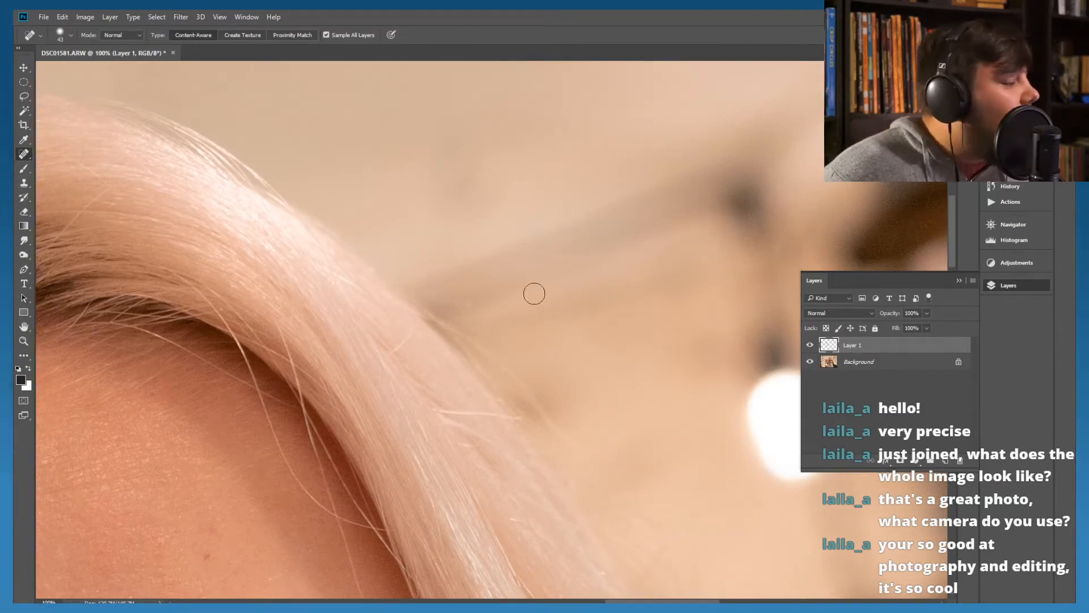
pyautogui.moveTo(505, 277); pyautogui.dragTo(318, 102)
pyautogui.moveTo(445, 321)
pyautogui.mouseDown()
pyautogui.moveTo(401, 236)
pyautogui.moveTo(343, 243)
pyautogui.moveTo(377, 275)
pyautogui.moveTo(362, 272)
pyautogui.moveTo(394, 214)
pyautogui.moveTo(418, 294)
pyautogui.moveTo(358, 235)
pyautogui.moveTo(353, 194)
pyautogui.moveTo(364, 178)
pyautogui.mouseUp()
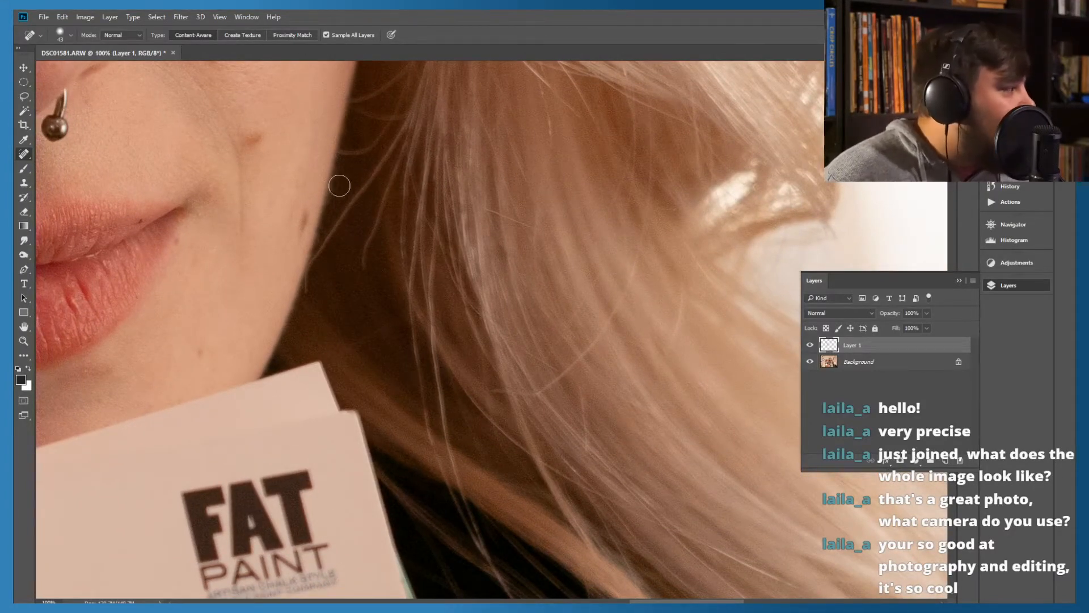
pyautogui.moveTo(459, 394); pyautogui.dragTo(341, 284)
pyautogui.moveTo(419, 368); pyautogui.dragTo(192, 112)
pyautogui.moveTo(498, 360)
pyautogui.mouseDown()
pyautogui.moveTo(401, 280)
pyautogui.moveTo(309, 320)
pyautogui.moveTo(244, 370)
pyautogui.mouseUp()
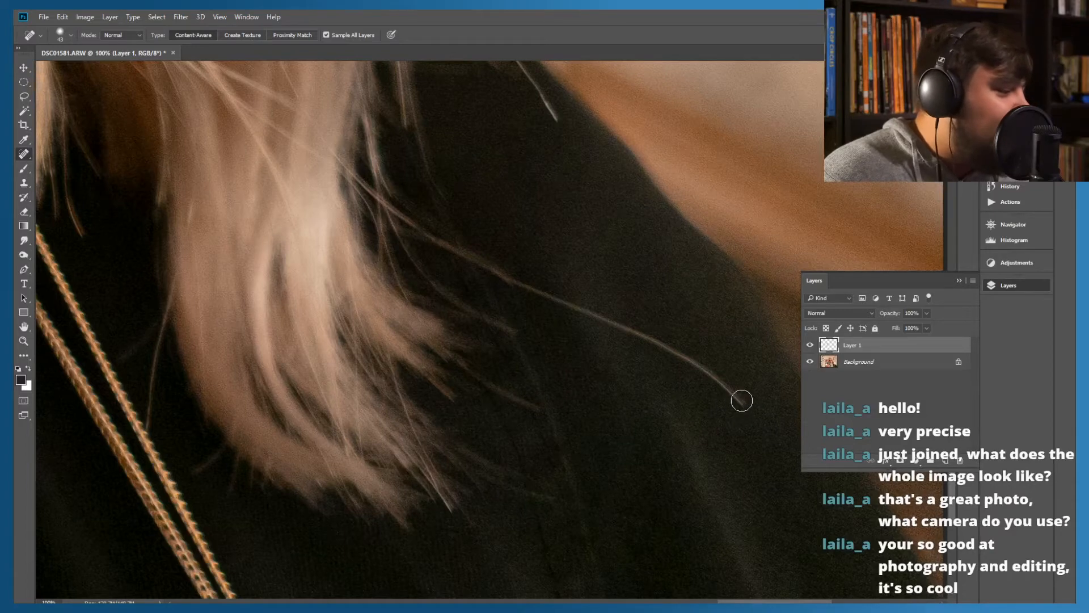
pyautogui.moveTo(647, 323)
pyautogui.mouseDown()
pyautogui.moveTo(717, 363)
pyautogui.moveTo(747, 412)
pyautogui.mouseUp()
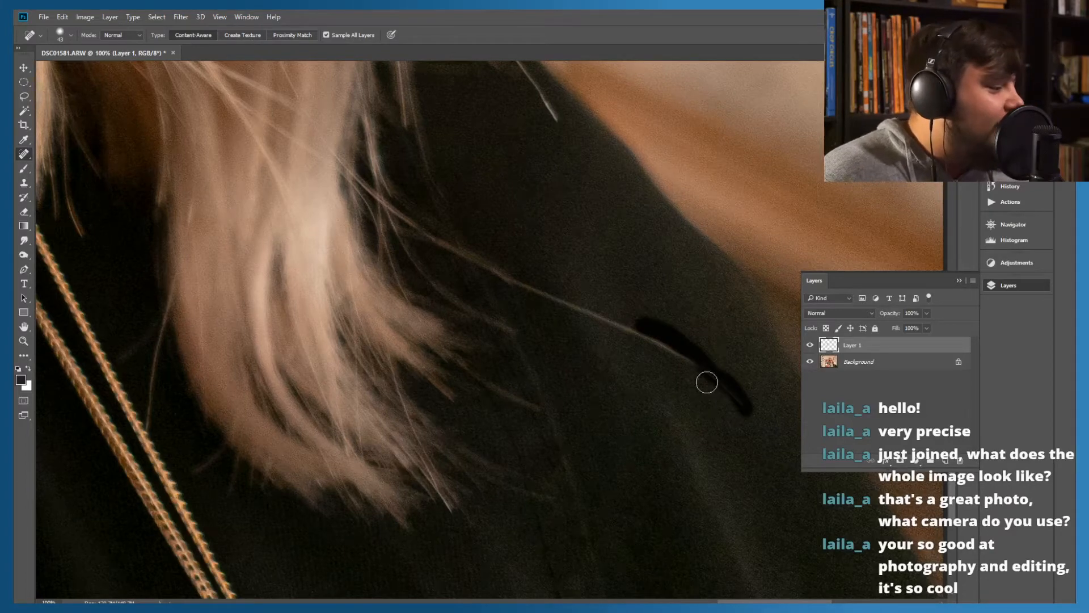
pyautogui.moveTo(710, 368); pyautogui.dragTo(565, 311)
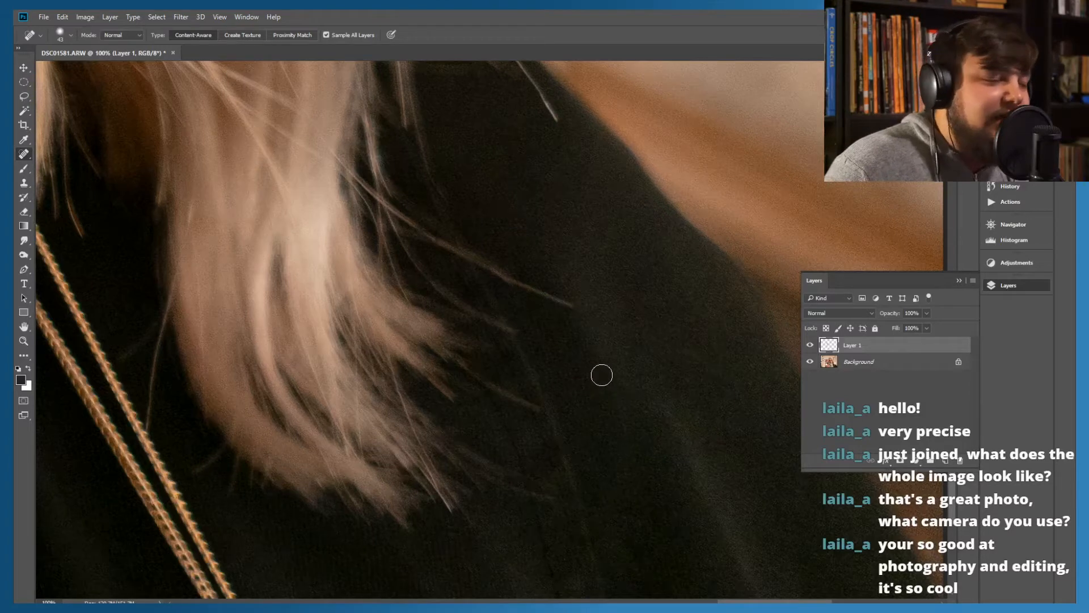
pyautogui.moveTo(569, 310); pyautogui.dragTo(447, 243)
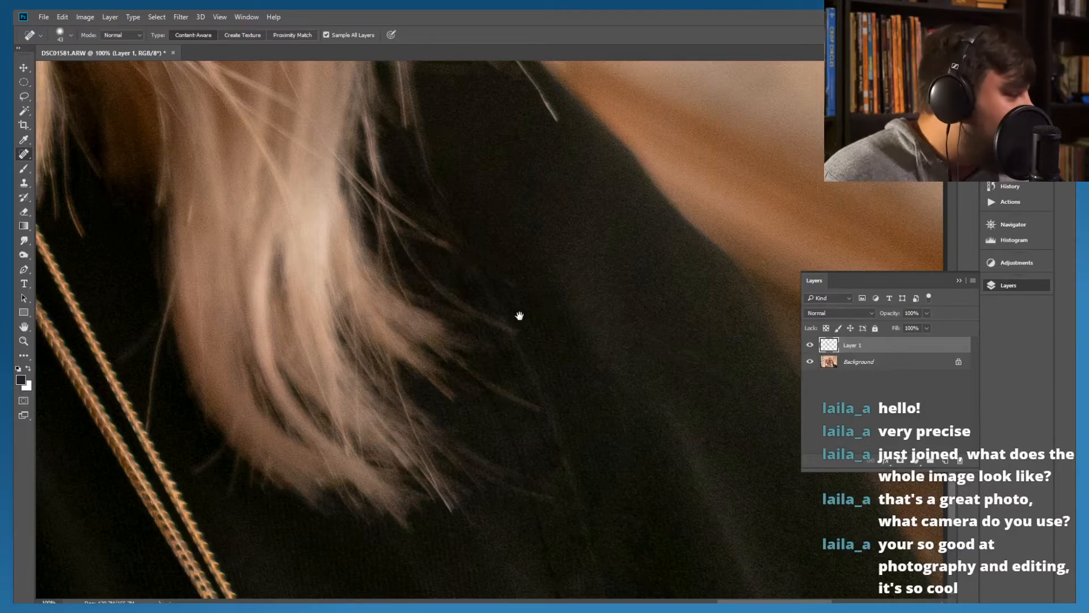
# Heal the thin strand hanging over the black fabric between the gold cords and the edge of the hair
pyautogui.moveTo(519, 315)
pyautogui.mouseDown()
pyautogui.moveTo(548, 255)
pyautogui.moveTo(601, 206)
pyautogui.moveTo(466, 235)
pyautogui.moveTo(305, 196)
pyautogui.moveTo(471, 321)
pyautogui.moveTo(460, 295)
pyautogui.moveTo(442, 359)
pyautogui.mouseUp()
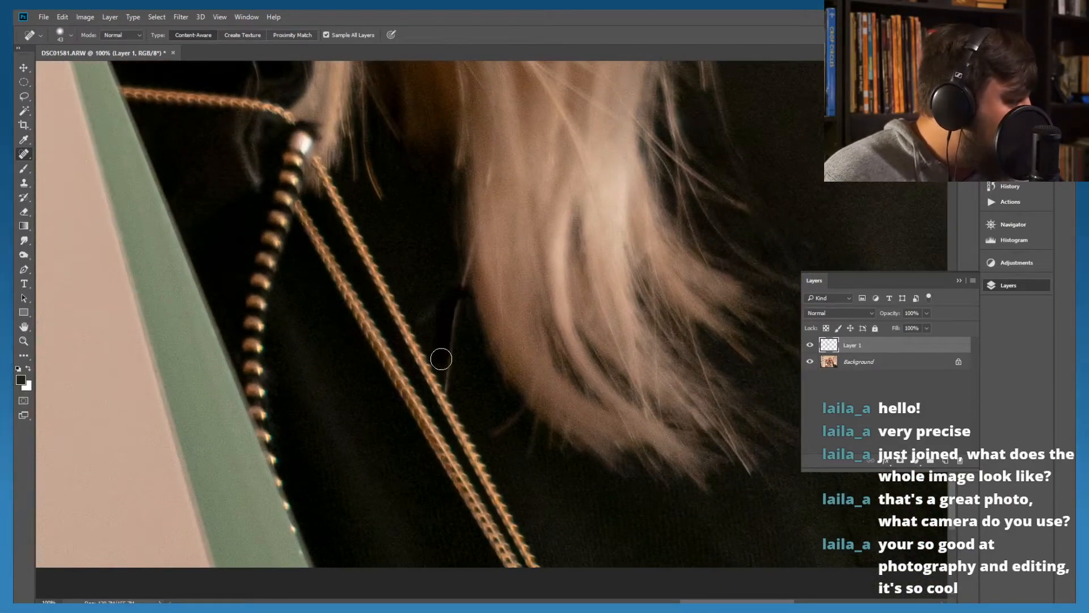
pyautogui.moveTo(466, 297); pyautogui.dragTo(453, 315)
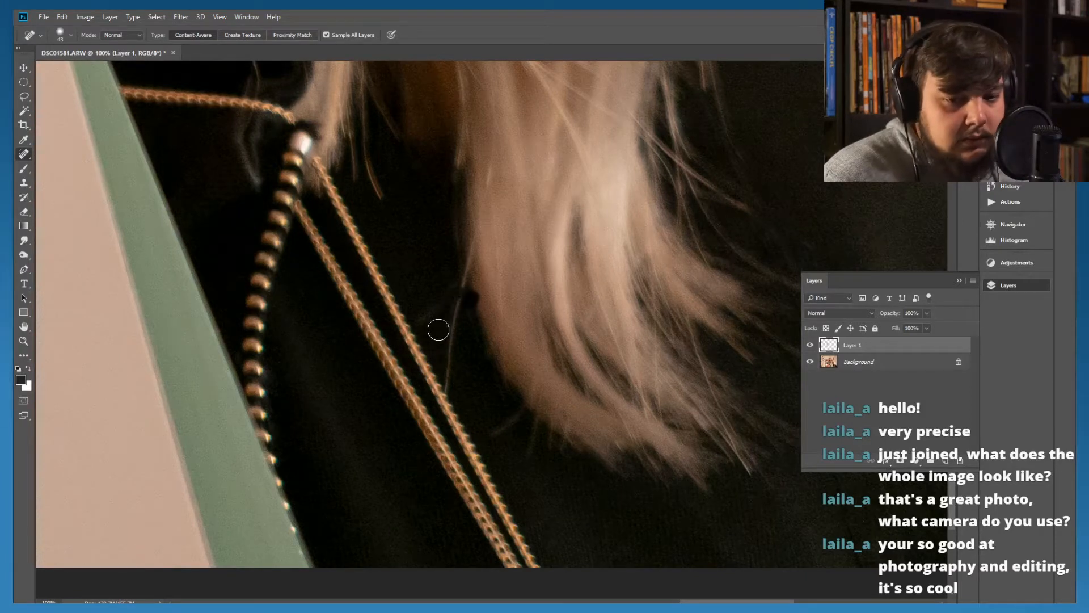
pyautogui.moveTo(460, 304); pyautogui.dragTo(446, 397)
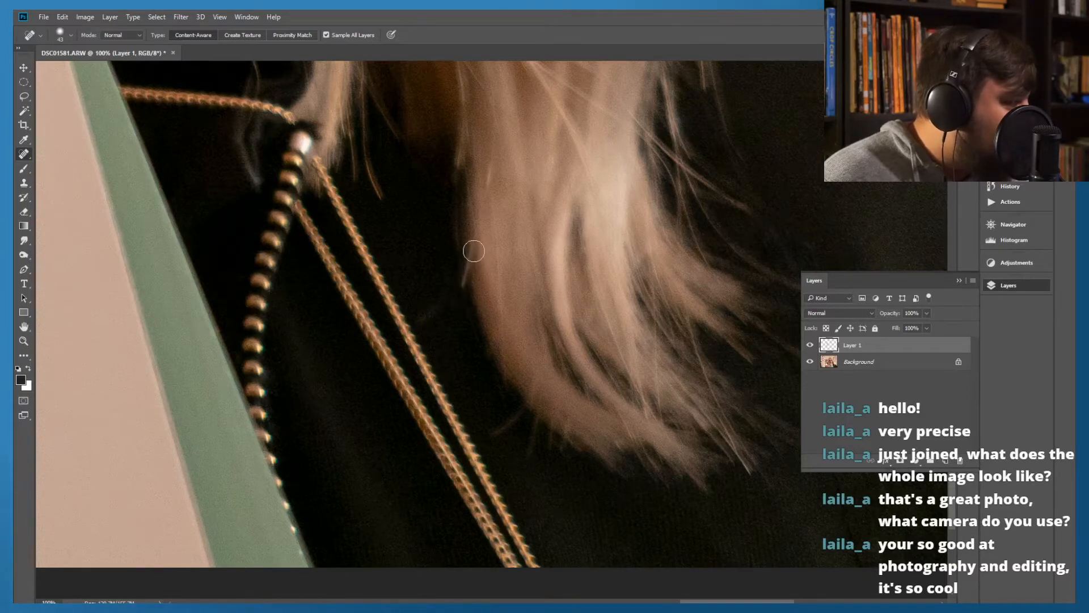
pyautogui.moveTo(473, 247); pyautogui.dragTo(466, 289)
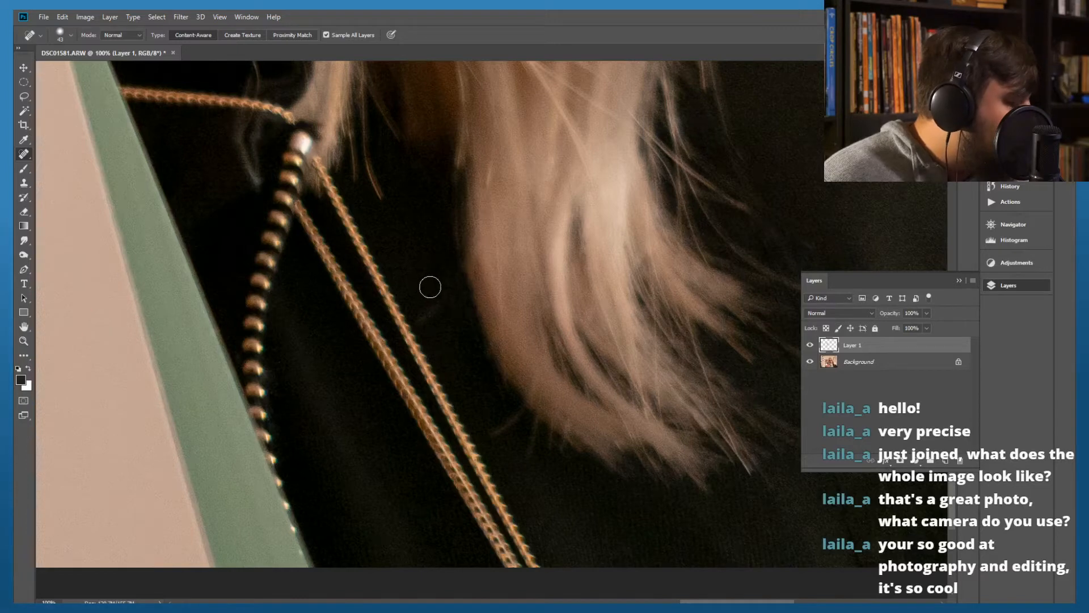
# Try to heal the fine hair running across and below the round brown button, and undo those strokes
pyautogui.moveTo(401, 188)
pyautogui.mouseDown()
pyautogui.moveTo(533, 340)
pyautogui.moveTo(493, 304)
pyautogui.moveTo(452, 324)
pyautogui.moveTo(567, 445)
pyautogui.moveTo(553, 459)
pyautogui.moveTo(567, 505)
pyautogui.moveTo(491, 348)
pyautogui.moveTo(408, 258)
pyautogui.moveTo(406, 234)
pyautogui.mouseUp()
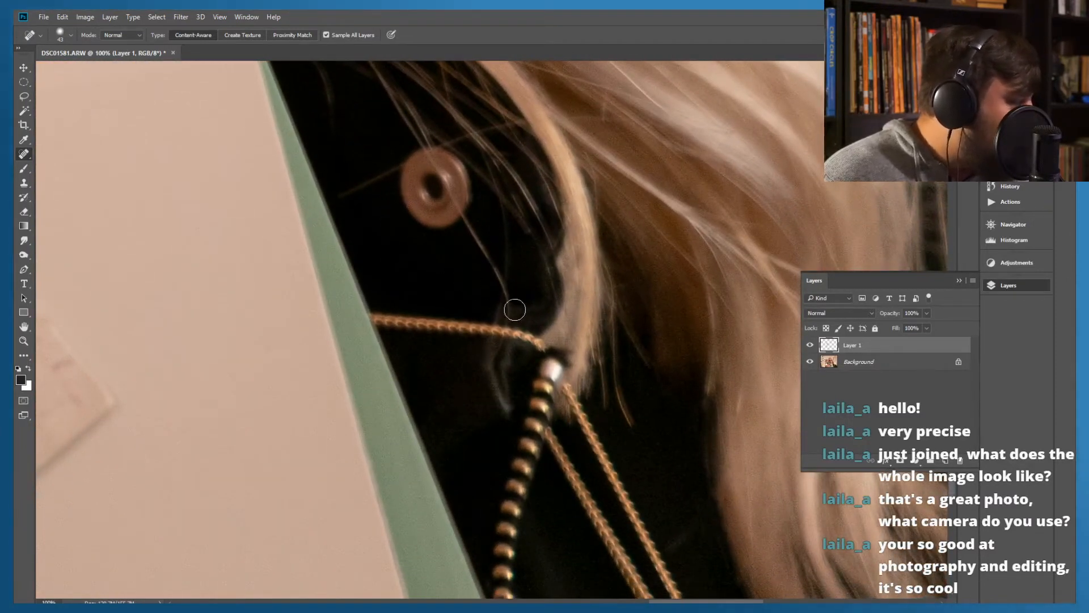
pyautogui.moveTo(505, 316)
pyautogui.mouseDown()
pyautogui.moveTo(506, 290)
pyautogui.moveTo(453, 211)
pyautogui.mouseUp()
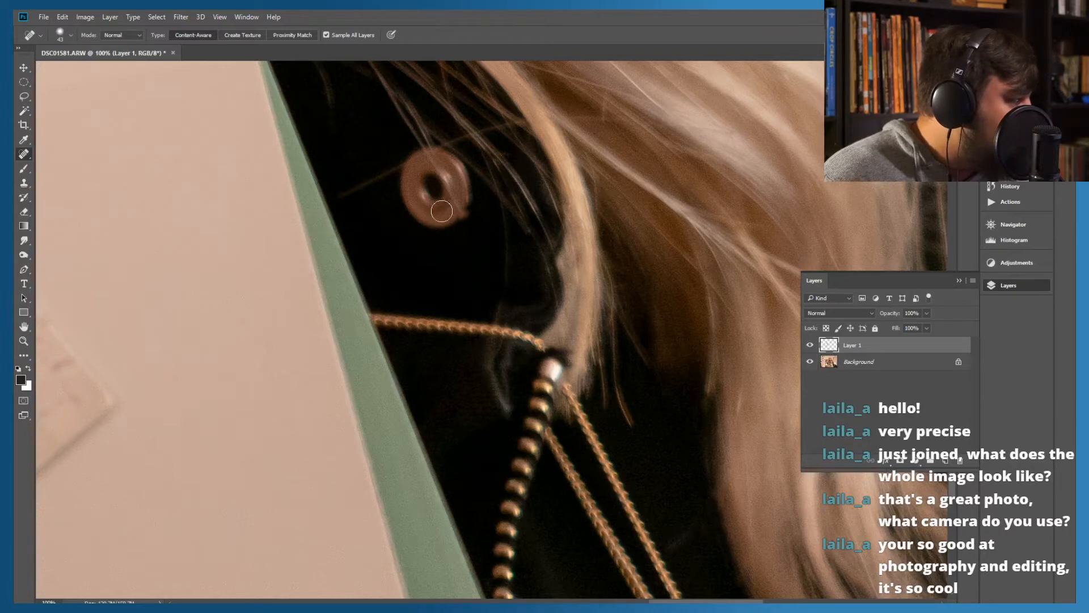
pyautogui.moveTo(446, 182); pyautogui.dragTo(470, 214)
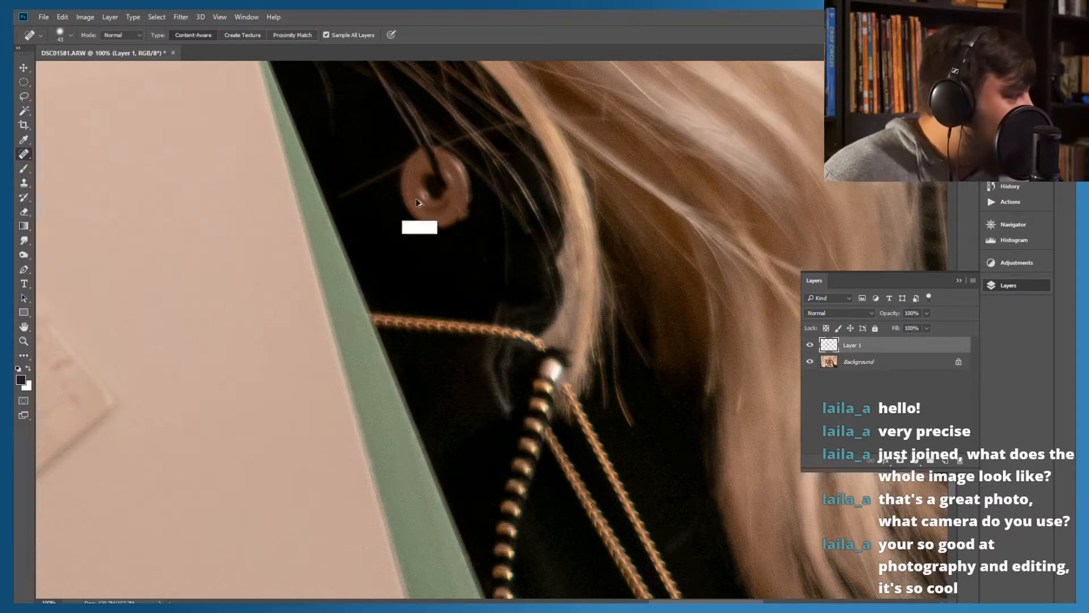
pyautogui.hotkey('ctrl', 'alt', 'z')
pyautogui.hotkey('ctrl', 'alt', 'z')
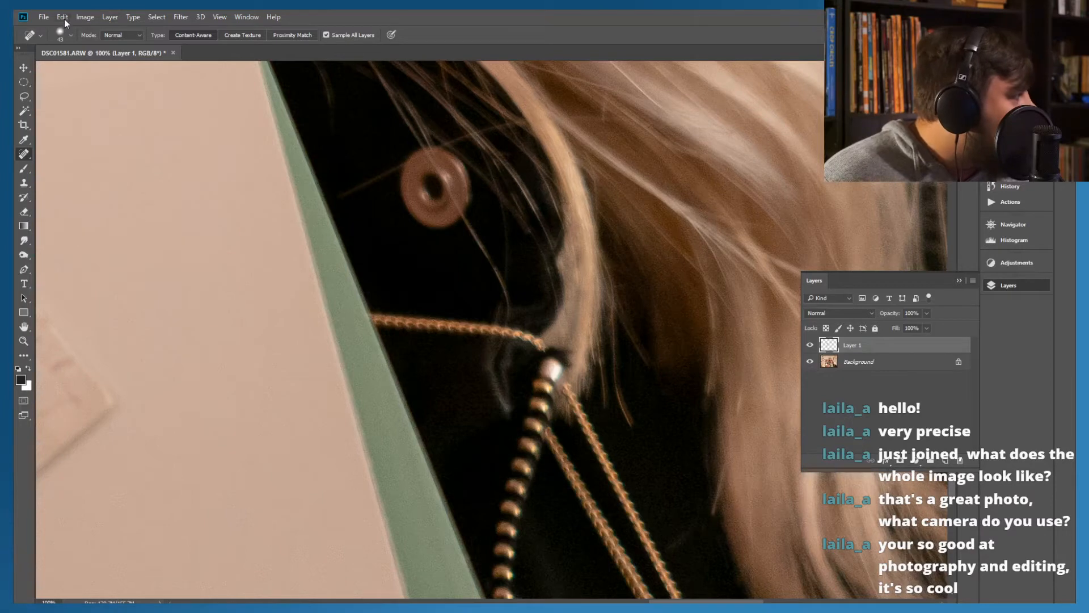
# Heal only the part of the stray hair that hangs below the round brown button over the black fabric
pyautogui.click(44, 17)
pyautogui.moveTo(62, 17)
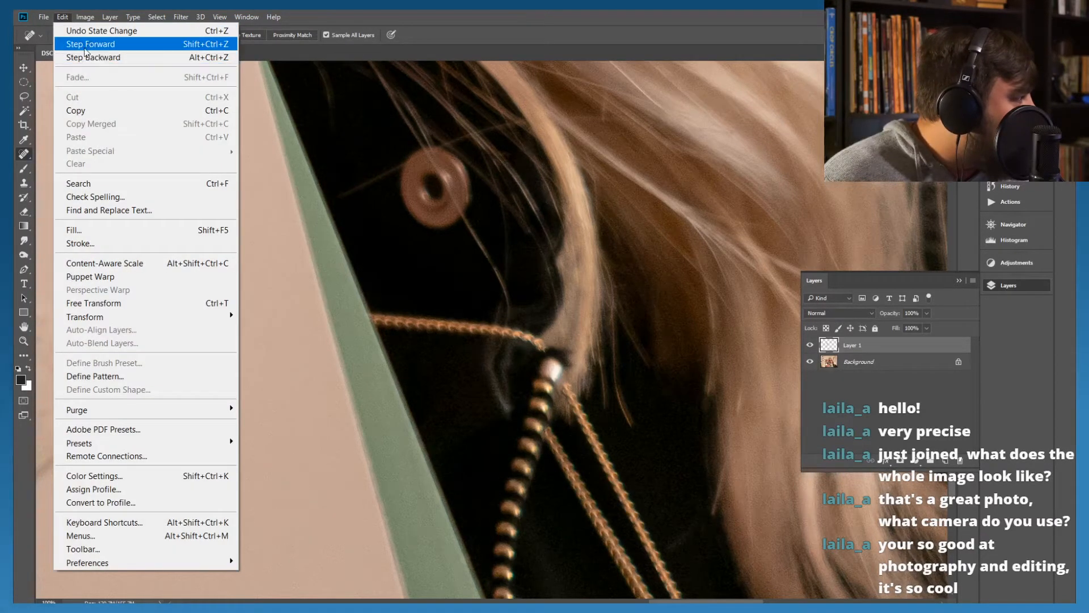
pyautogui.click(82, 46)
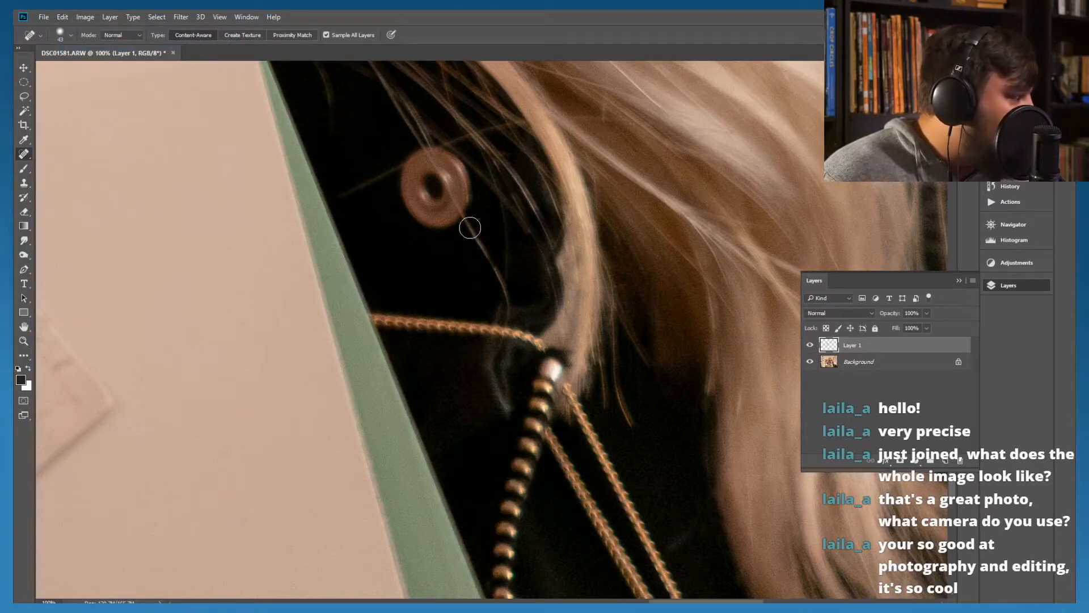
pyautogui.moveTo(471, 222); pyautogui.dragTo(492, 274)
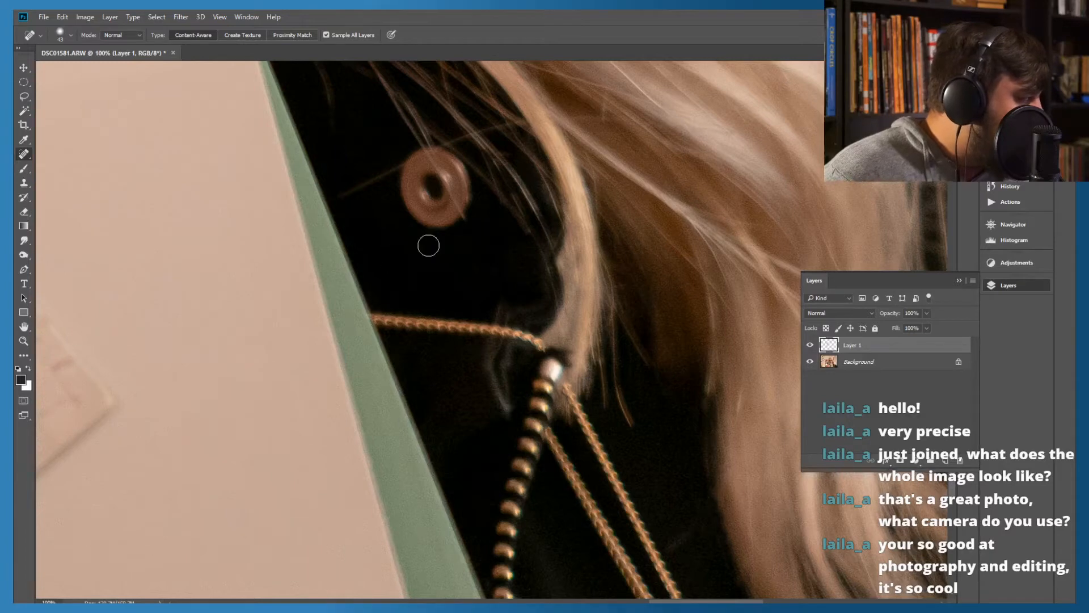
# Heal the short stray hairs beside the lower jawline, in the dark gap between the face and the hair
pyautogui.moveTo(363, 192)
pyautogui.mouseDown()
pyautogui.moveTo(495, 335)
pyautogui.moveTo(527, 418)
pyautogui.moveTo(537, 341)
pyautogui.moveTo(542, 371)
pyautogui.moveTo(494, 304)
pyautogui.moveTo(512, 352)
pyautogui.moveTo(501, 338)
pyautogui.moveTo(521, 318)
pyautogui.mouseUp()
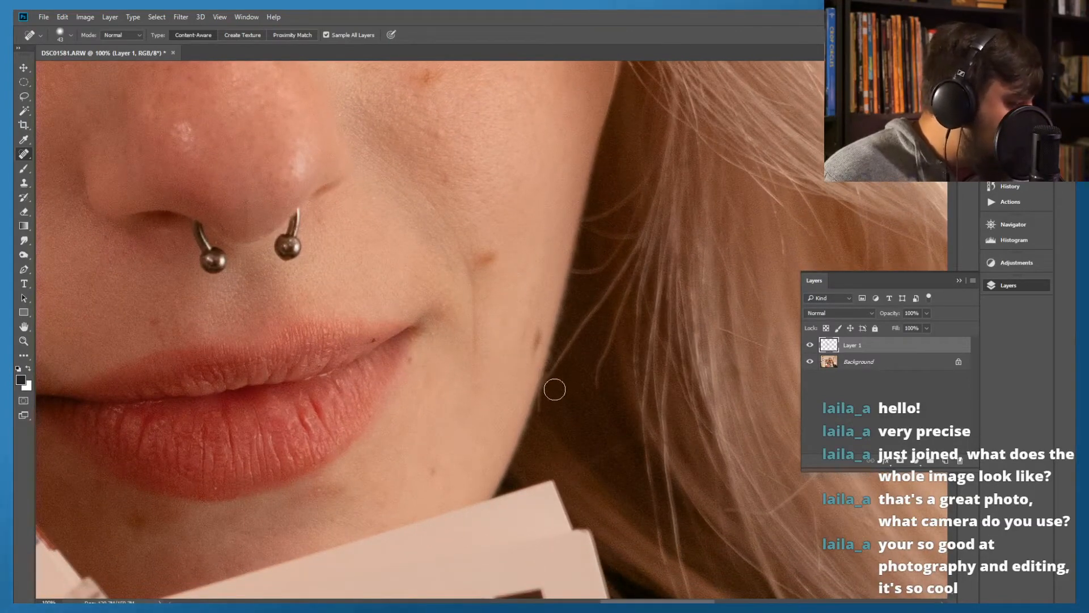
pyautogui.moveTo(549, 375); pyautogui.dragTo(543, 417)
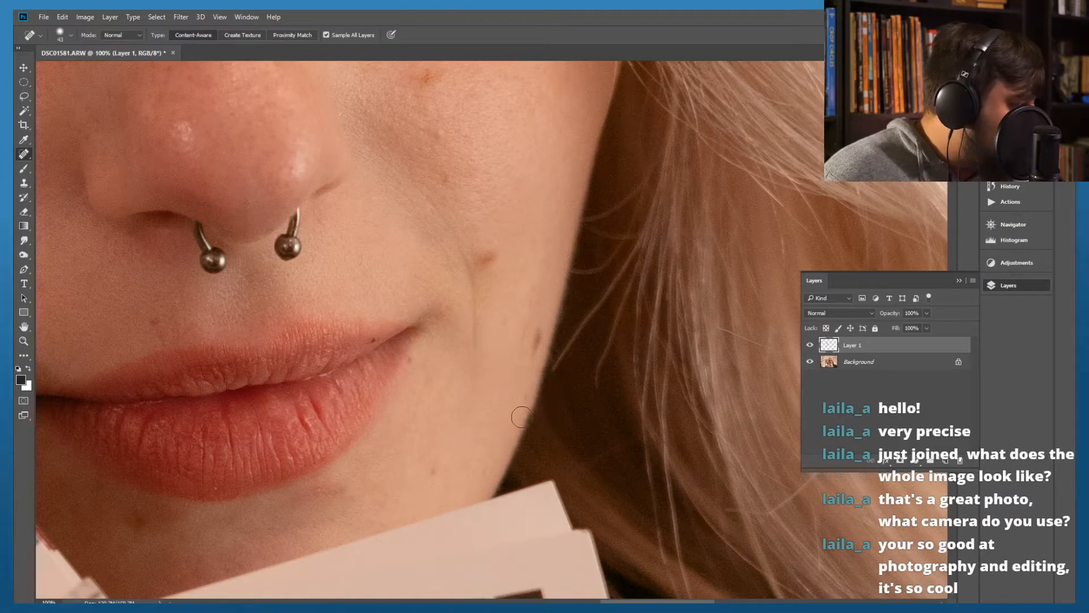
pyautogui.moveTo(603, 301)
pyautogui.mouseDown()
pyautogui.moveTo(619, 282)
pyautogui.moveTo(553, 338)
pyautogui.moveTo(552, 358)
pyautogui.mouseUp()
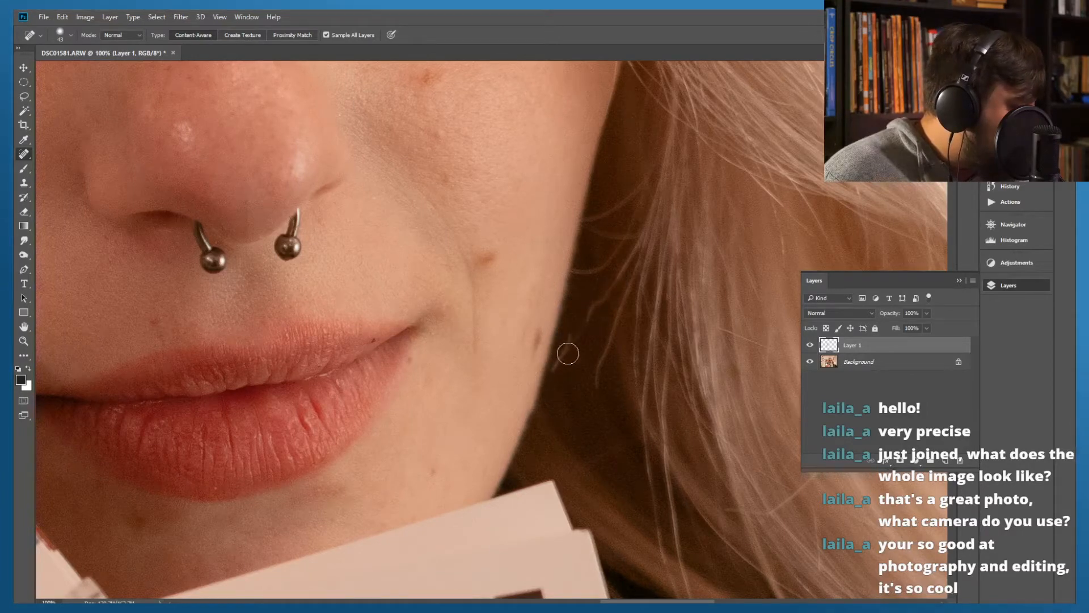
pyautogui.moveTo(576, 331); pyautogui.dragTo(552, 364)
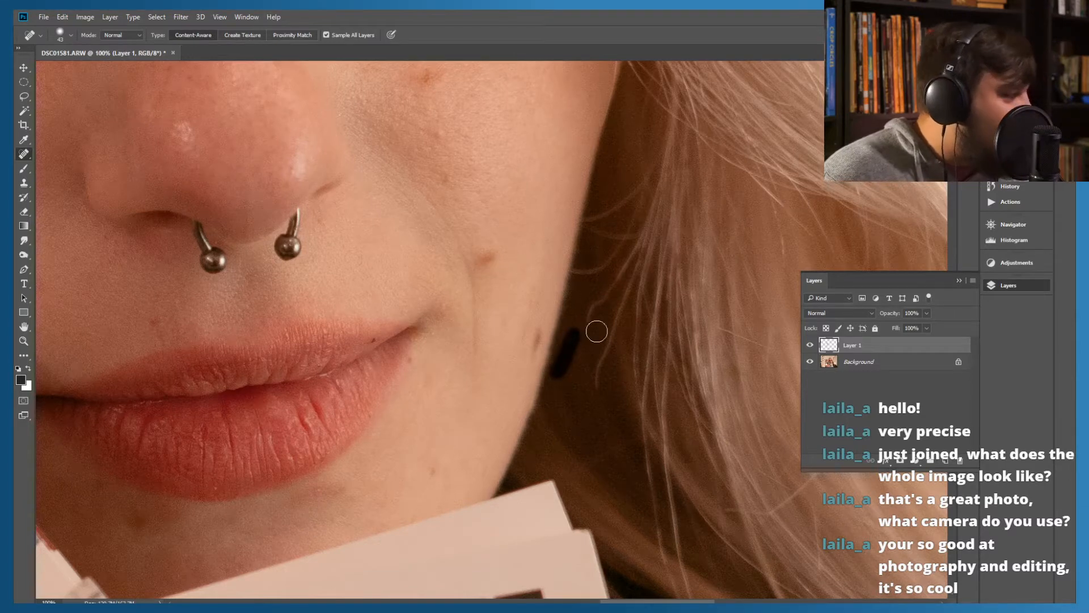
pyautogui.moveTo(613, 291); pyautogui.dragTo(584, 318)
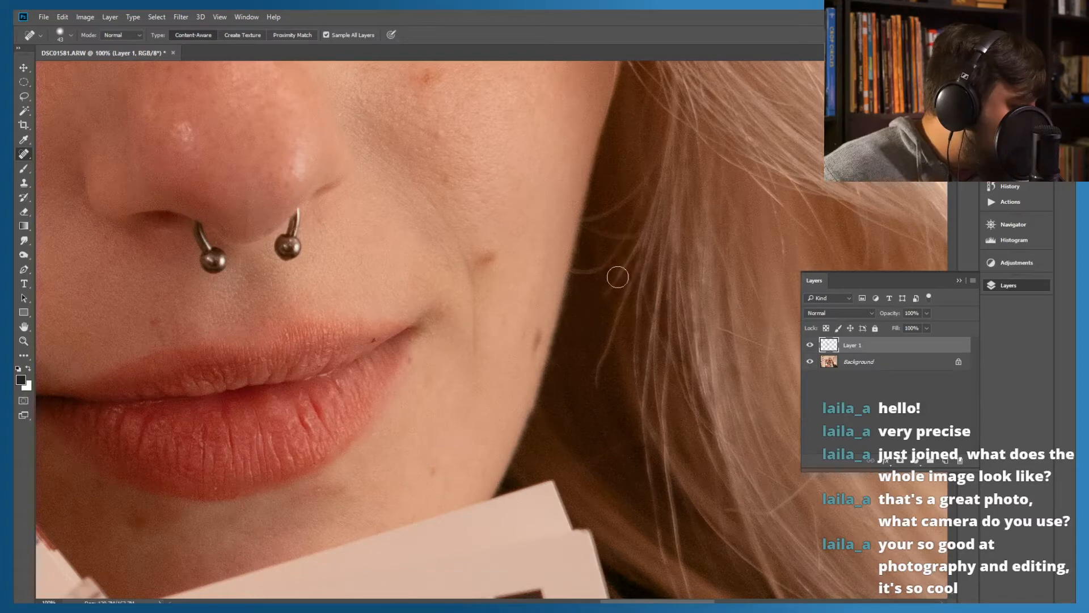
# Heal the curved fine strands that bridge the dark gap between the cheek edge and the hair, level with the nose ring
pyautogui.moveTo(615, 275); pyautogui.dragTo(596, 274)
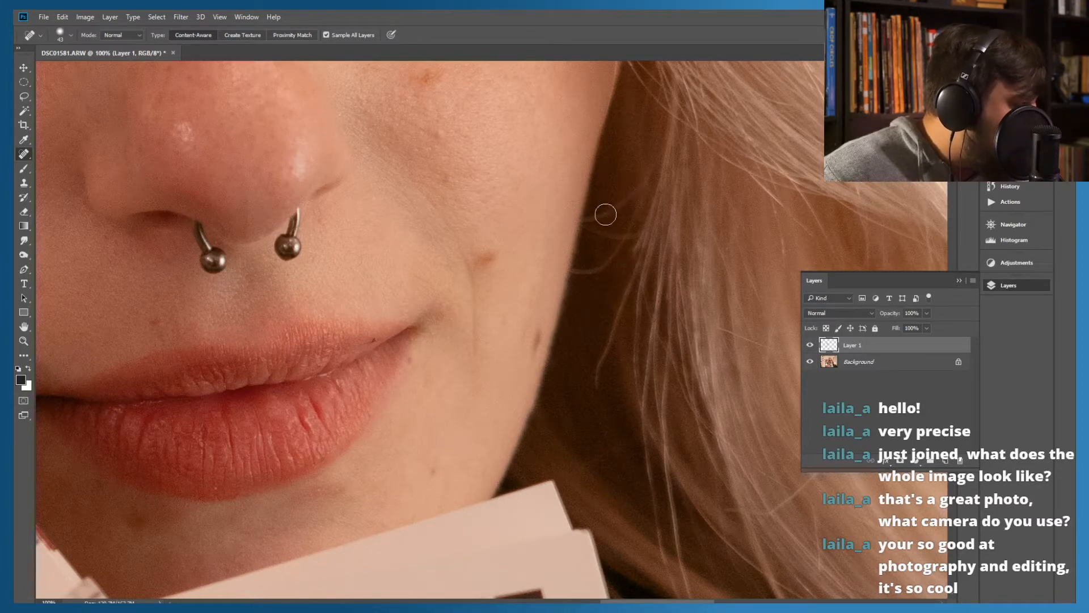
pyautogui.moveTo(581, 217)
pyautogui.mouseDown()
pyautogui.moveTo(626, 207)
pyautogui.moveTo(637, 187)
pyautogui.moveTo(606, 204)
pyautogui.moveTo(601, 220)
pyautogui.mouseUp()
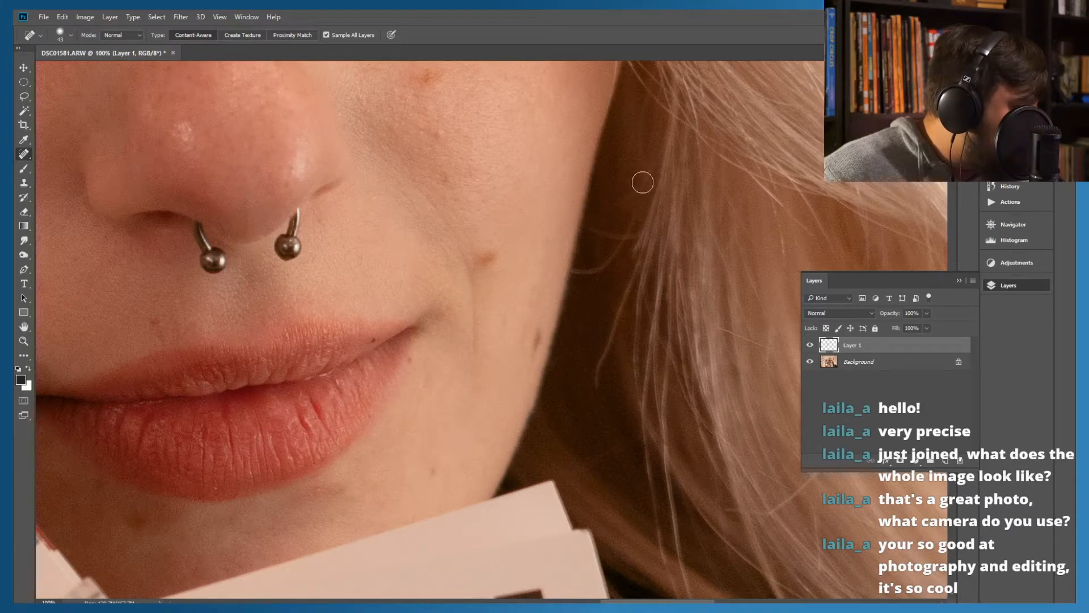
pyautogui.moveTo(643, 182); pyautogui.dragTo(614, 205)
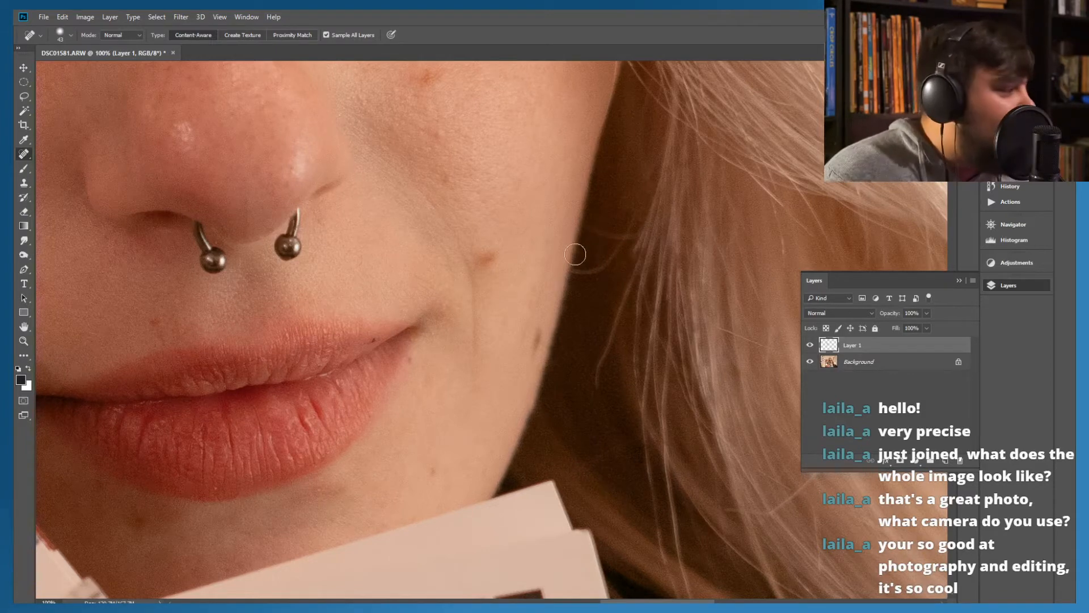
pyautogui.moveTo(626, 232); pyautogui.dragTo(578, 228)
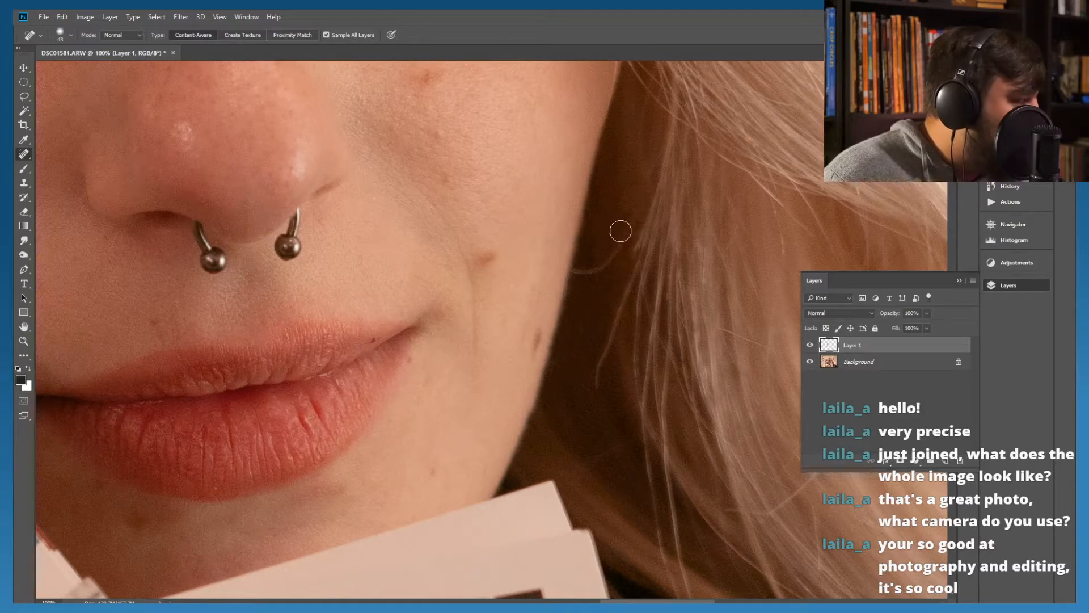
pyautogui.moveTo(631, 225)
pyautogui.mouseDown()
pyautogui.moveTo(584, 277)
pyautogui.moveTo(558, 249)
pyautogui.mouseUp()
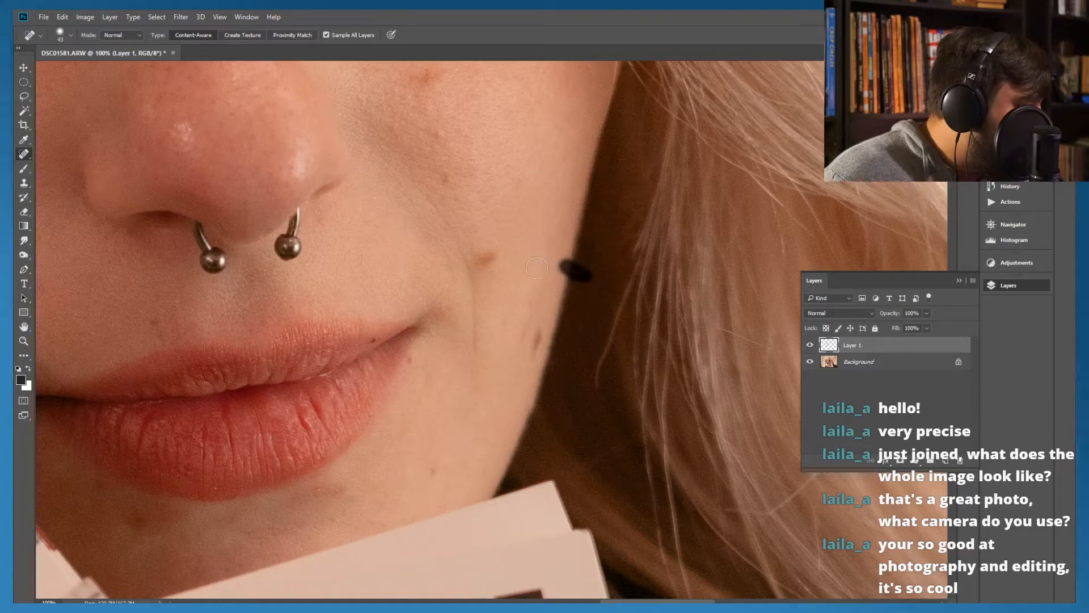
# Try to heal the curved light hair below the outer corner of the eye in one long stroke, and undo it
pyautogui.moveTo(573, 196); pyautogui.dragTo(569, 345)
pyautogui.moveTo(527, 105); pyautogui.dragTo(617, 423)
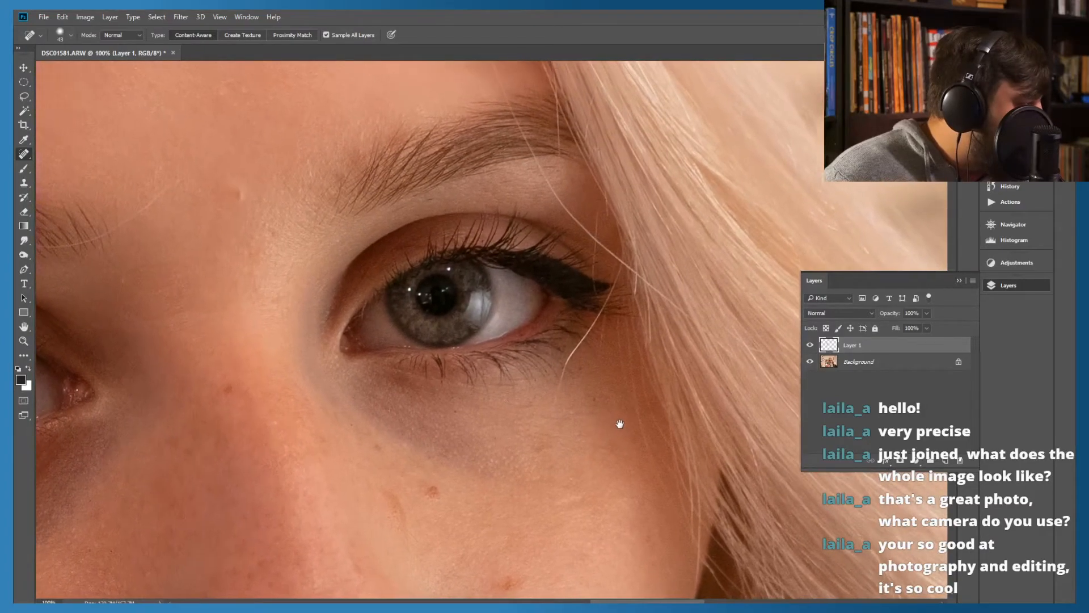
pyautogui.moveTo(538, 231); pyautogui.dragTo(433, 141)
pyautogui.moveTo(657, 362)
pyautogui.mouseDown()
pyautogui.moveTo(437, 176)
pyautogui.moveTo(391, 166)
pyautogui.moveTo(434, 195)
pyautogui.mouseUp()
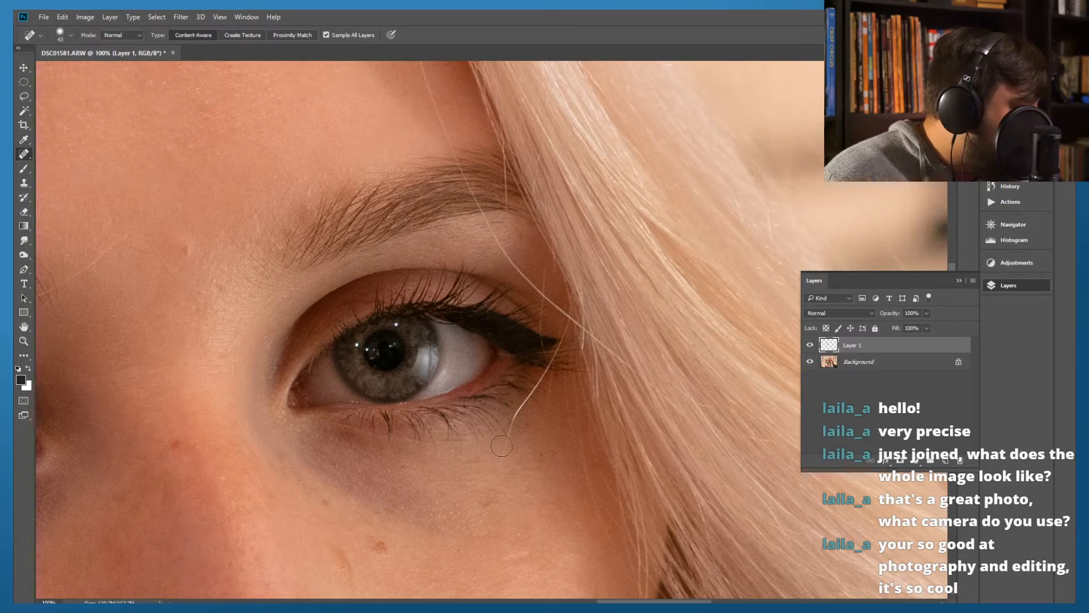
pyautogui.moveTo(505, 442); pyautogui.dragTo(571, 314)
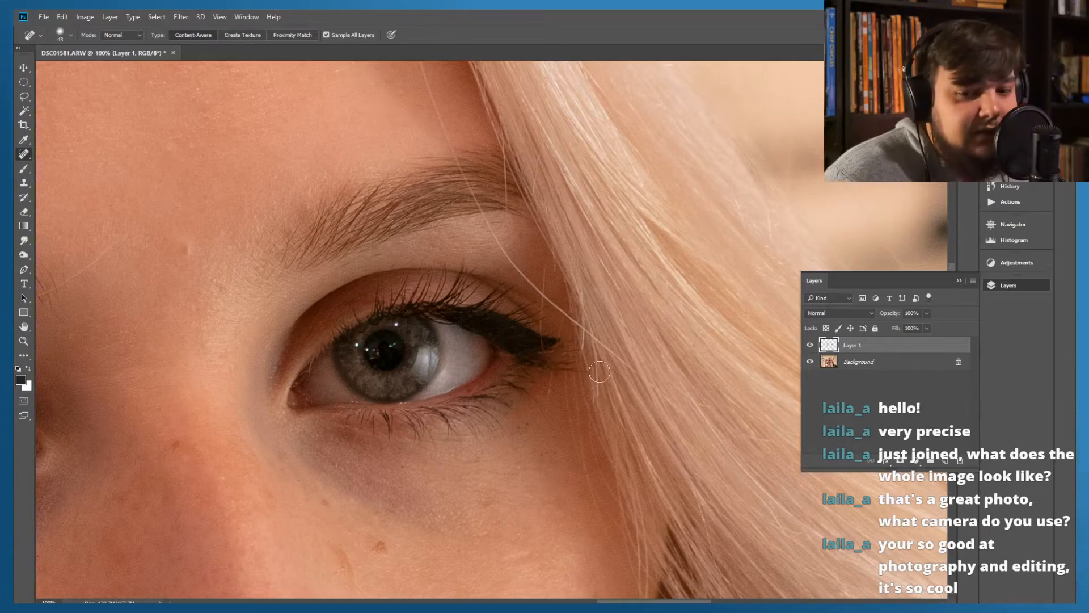
pyautogui.hotkey('ctrl', 'z')
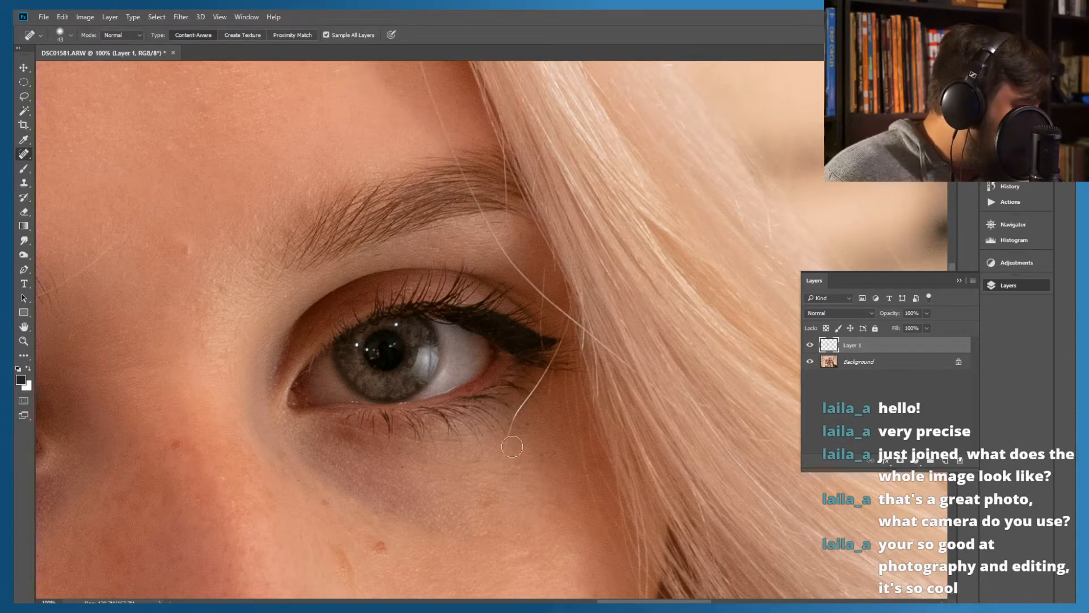
# Heal the curved light hair below the eye's outer corner in short sections, and touch up the eyeliner tip with the Clone Stamp
pyautogui.moveTo(540, 379)
pyautogui.mouseDown()
pyautogui.moveTo(499, 461)
pyautogui.moveTo(538, 370)
pyautogui.mouseUp()
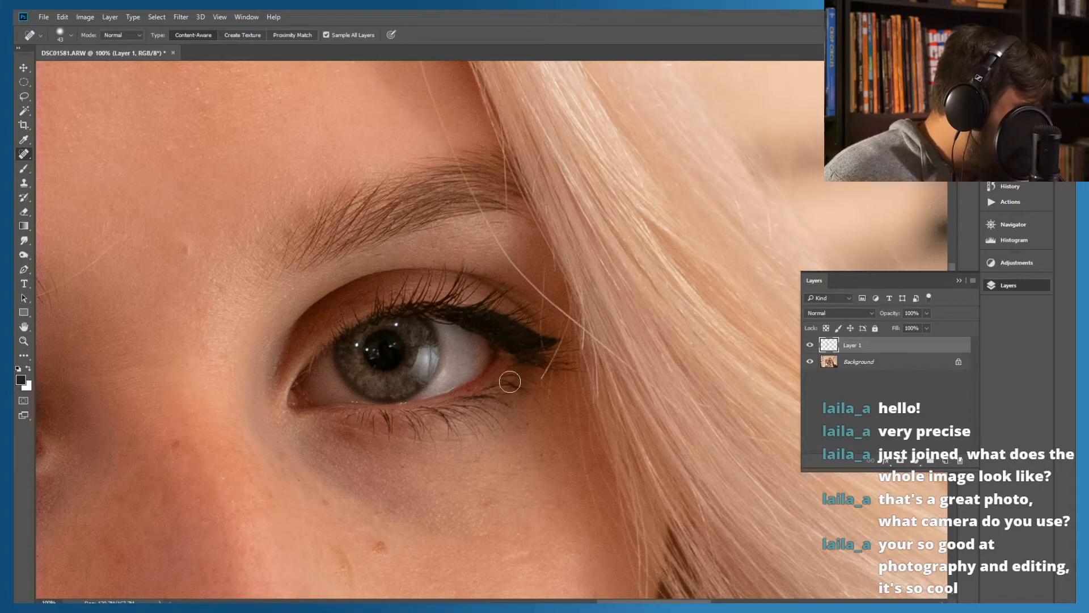
pyautogui.moveTo(542, 378); pyautogui.dragTo(571, 321)
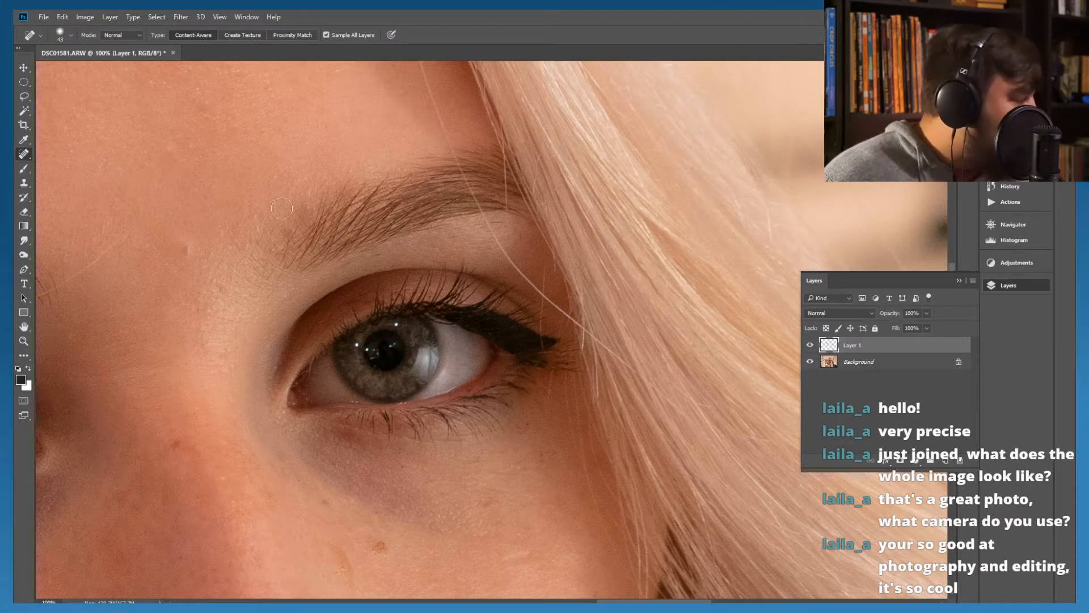
pyautogui.click(24, 183)
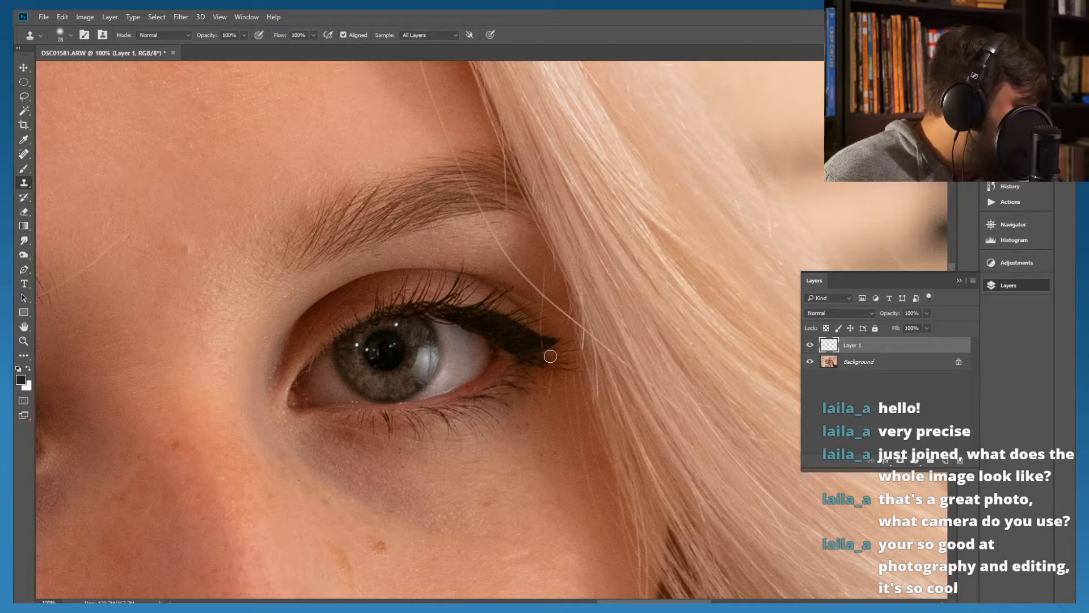
pyautogui.moveTo(537, 358); pyautogui.dragTo(541, 360)
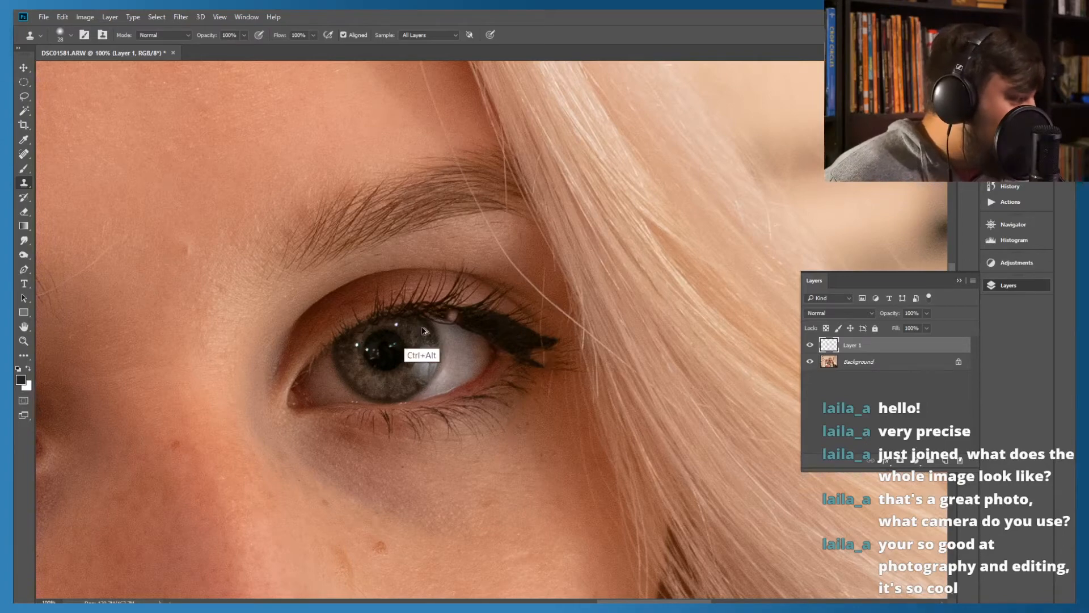
pyautogui.click(470, 239)
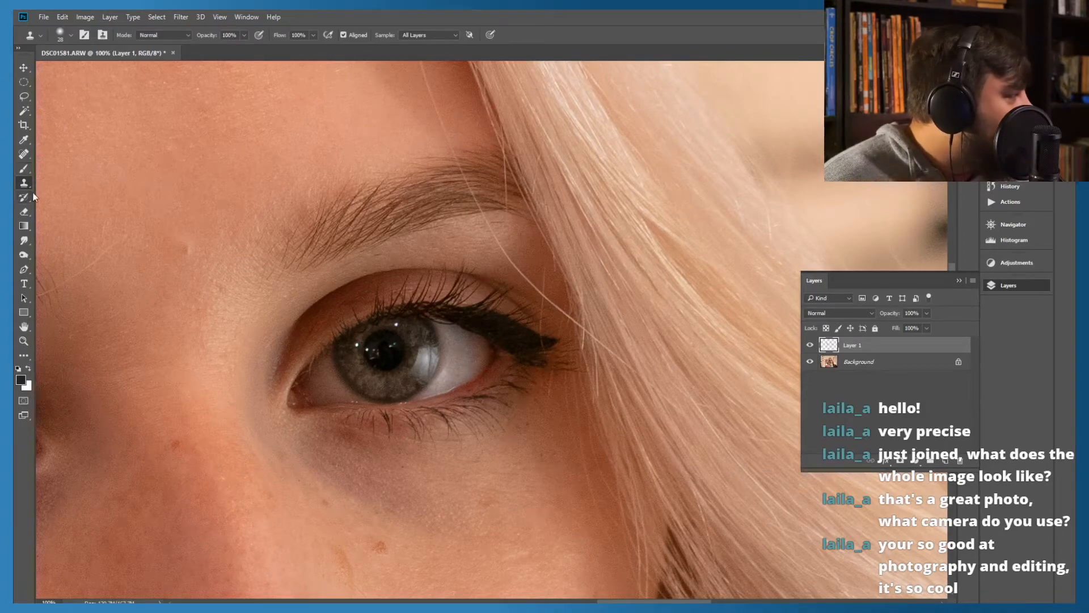
pyautogui.click(23, 215)
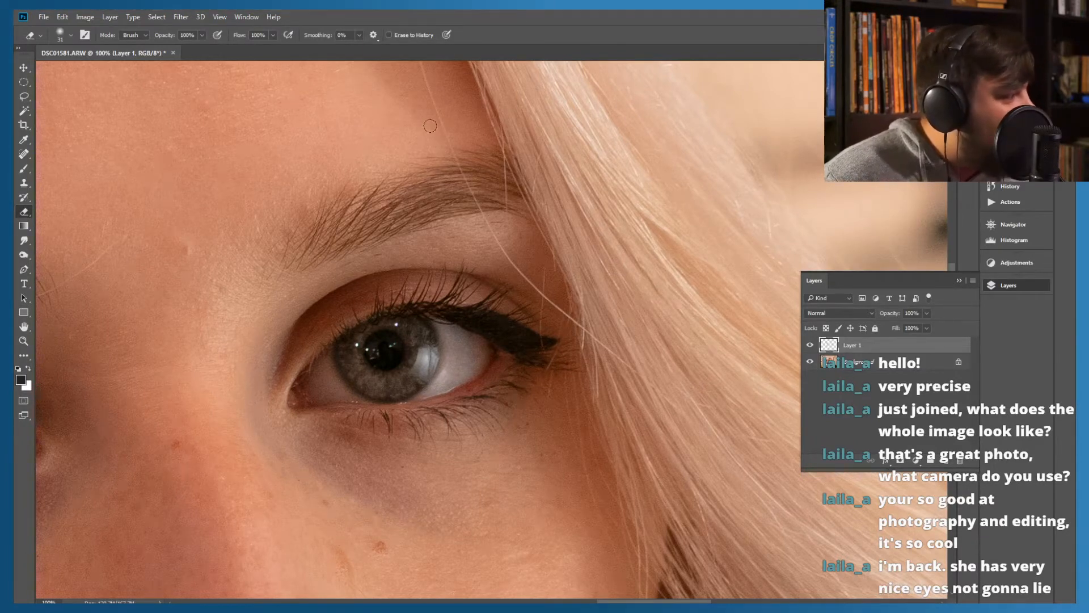
# Heal the long fine hair that runs across the forehead and through the eyebrow above the other eye
pyautogui.moveTo(185, 335)
pyautogui.mouseDown()
pyautogui.moveTo(595, 301)
pyautogui.moveTo(392, 309)
pyautogui.moveTo(299, 279)
pyautogui.moveTo(289, 288)
pyautogui.mouseUp()
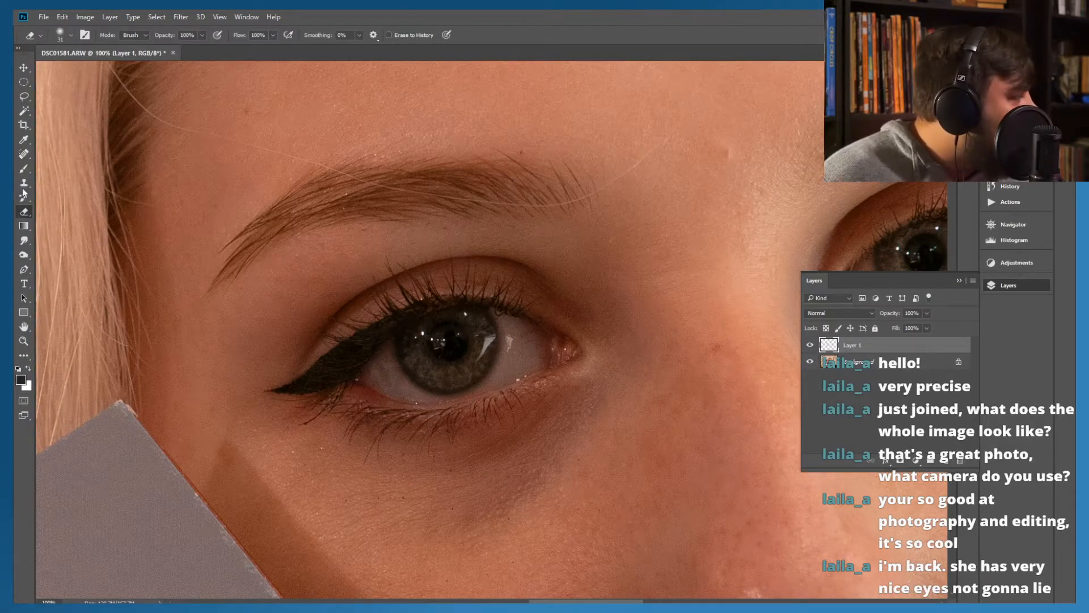
pyautogui.click(24, 154)
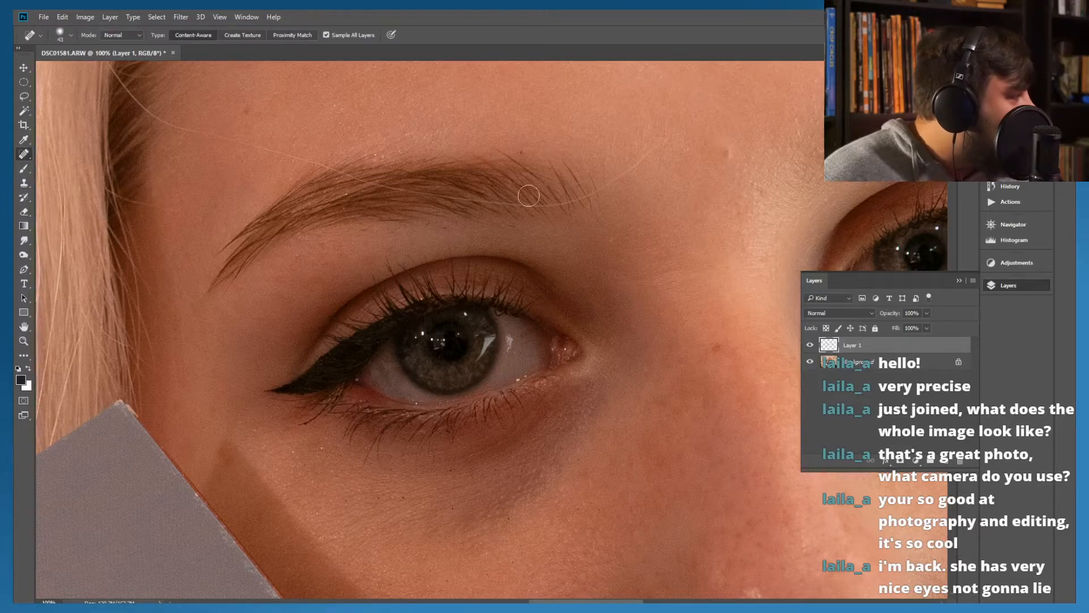
pyautogui.moveTo(653, 149)
pyautogui.mouseDown()
pyautogui.moveTo(551, 205)
pyautogui.moveTo(481, 208)
pyautogui.moveTo(148, 116)
pyautogui.moveTo(124, 106)
pyautogui.moveTo(110, 75)
pyautogui.moveTo(163, 123)
pyautogui.moveTo(148, 106)
pyautogui.mouseUp()
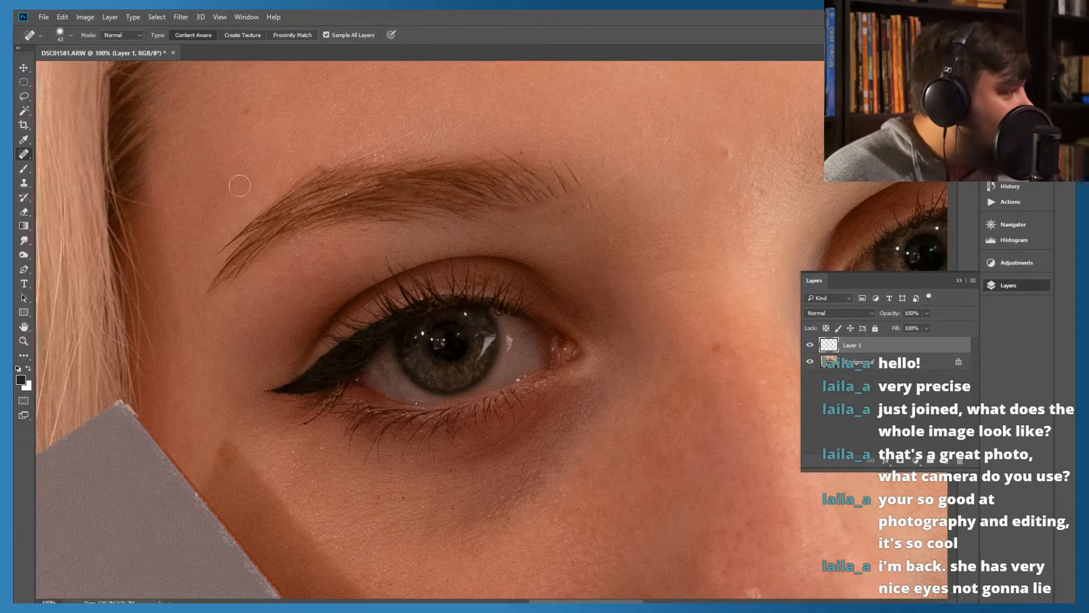
# Erase the healing over the eyebrow to restore its original hairs, and re-heal the stray hair on the skin beside its inner end
pyautogui.click(22, 214)
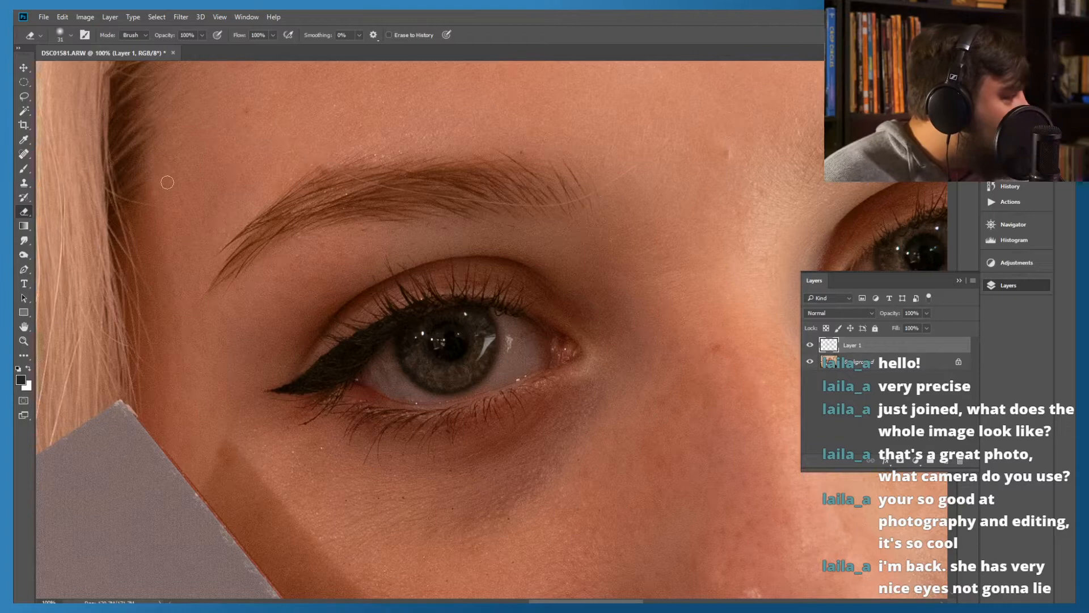
pyautogui.click(23, 154)
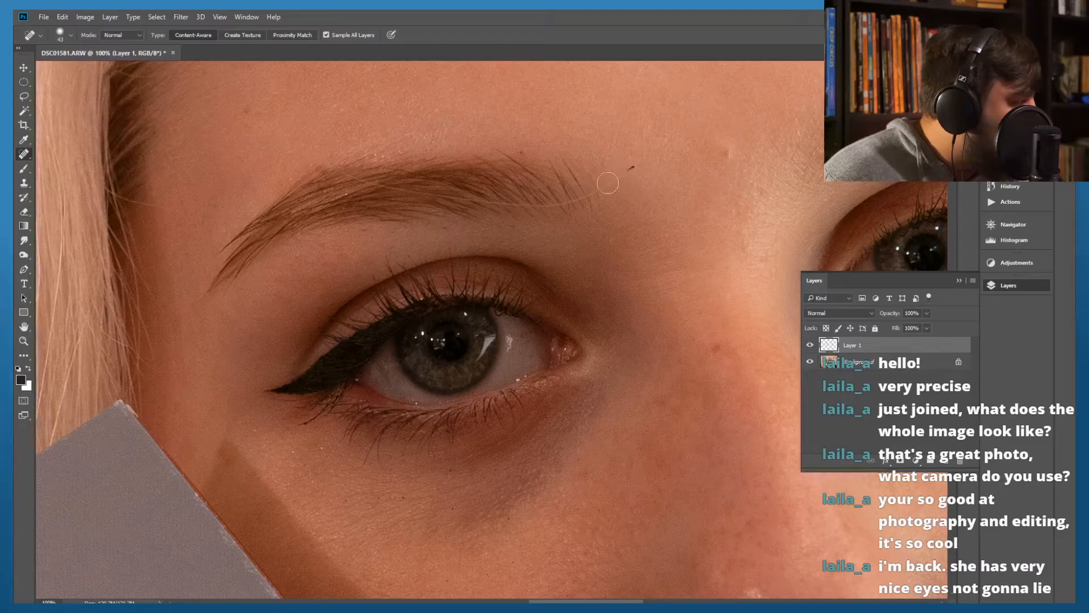
pyautogui.moveTo(632, 166); pyautogui.dragTo(608, 182)
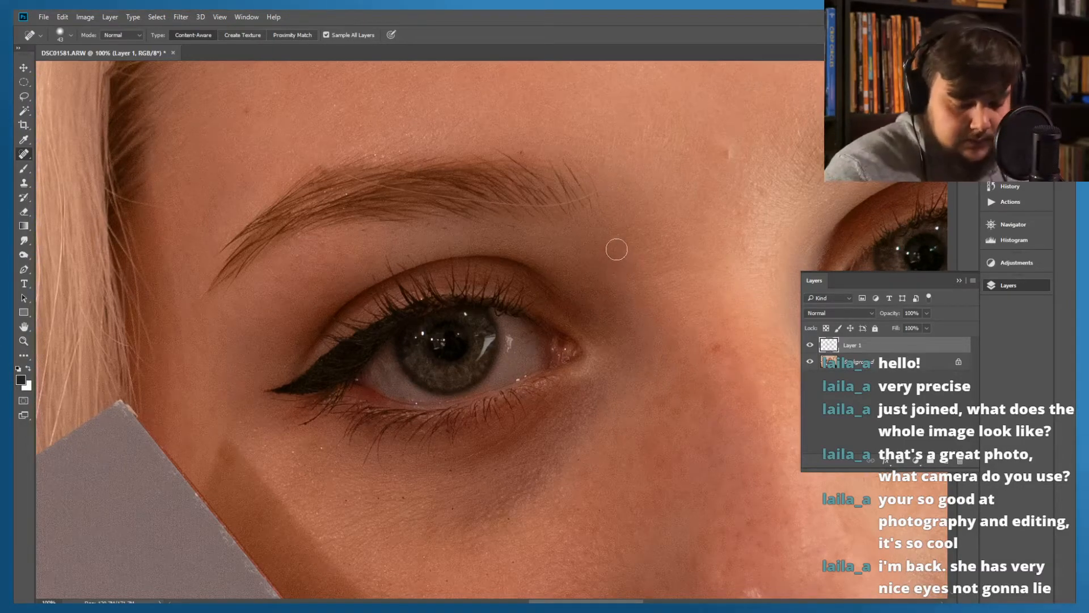
# Try to heal the light stray hair across the sparse inner end of the eyebrow, and undo that stroke
pyautogui.hotkey('ctrl', '+')
pyautogui.hotkey('ctrl', '+')
pyautogui.scroll(10, 517, 159)
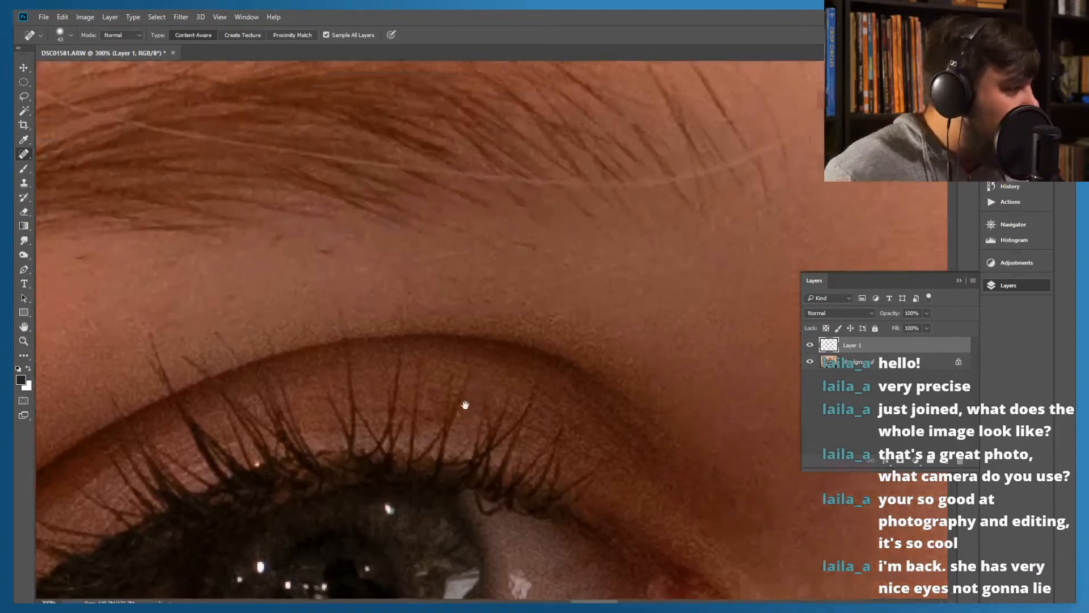
pyautogui.moveTo(462, 287); pyautogui.dragTo(492, 291)
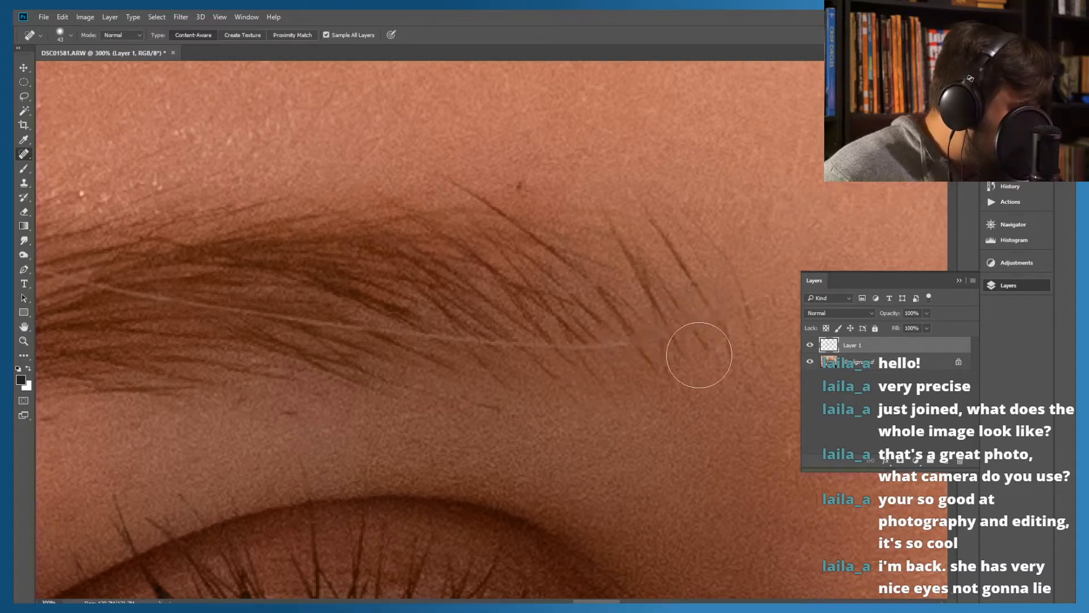
pyautogui.moveTo(693, 321); pyautogui.dragTo(665, 312)
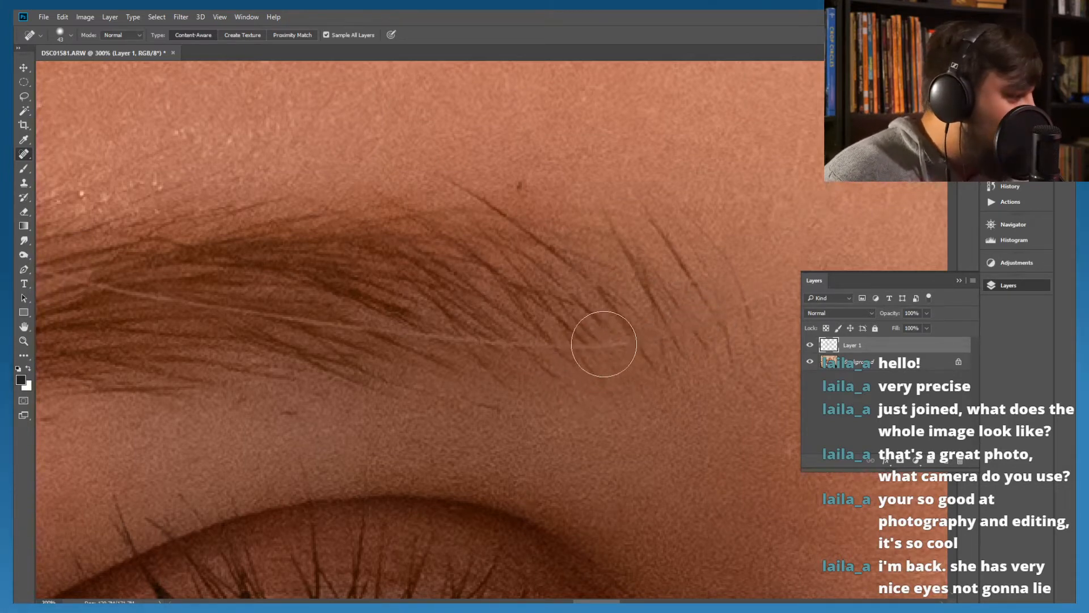
pyautogui.hotkey('ctrl', 'z')
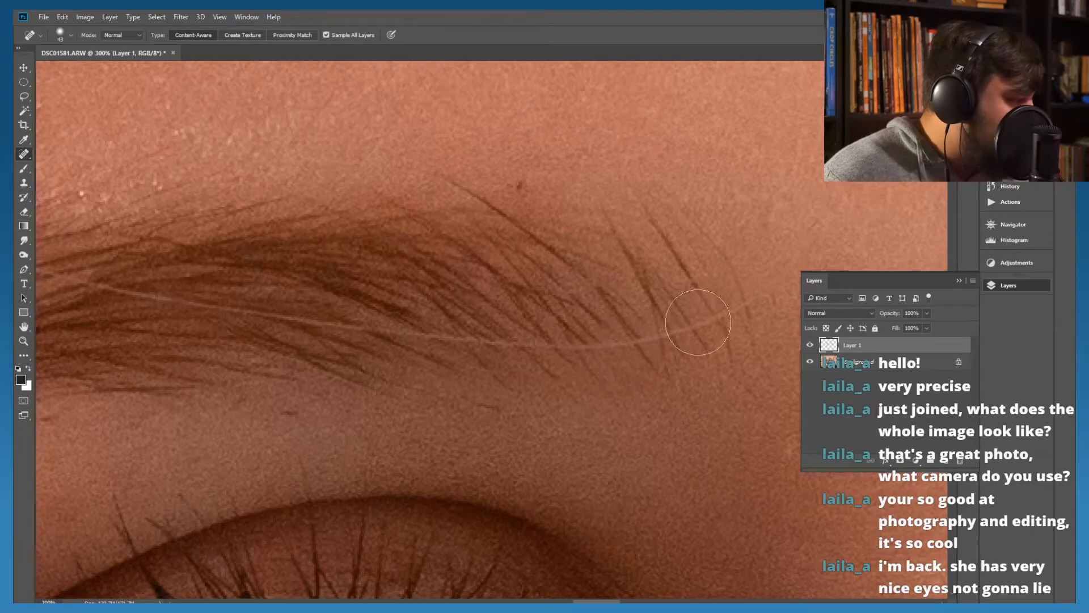
# Clone nearby texture over the light stray hair at the eyebrow's inner end, using a 15 px Clone Stamp
pyautogui.click(24, 183)
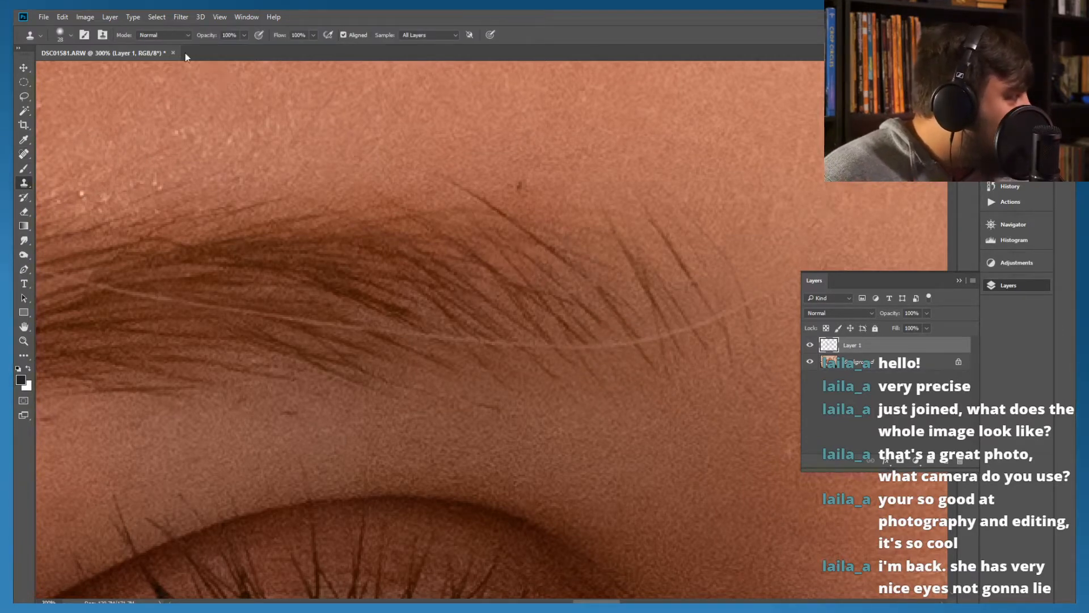
pyautogui.click(60, 35)
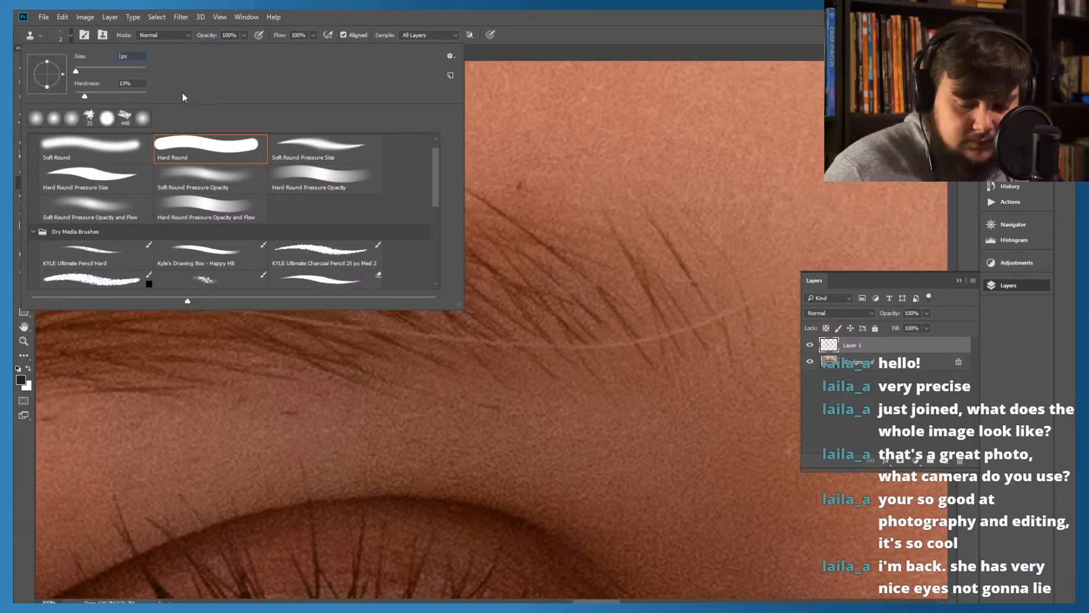
pyautogui.write('15')
pyautogui.press('Return')
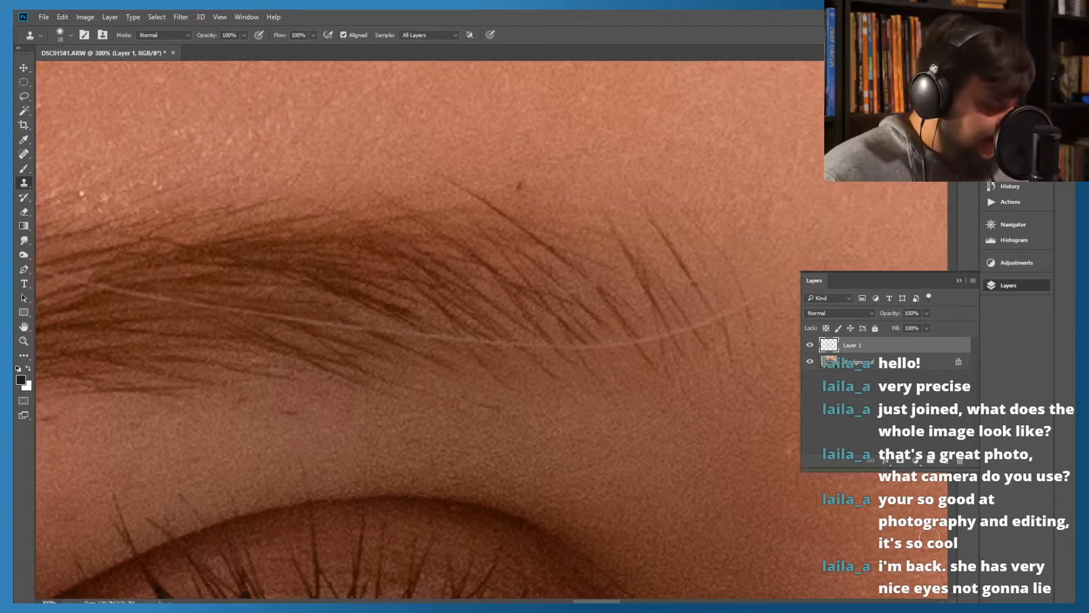
pyautogui.press('alt')
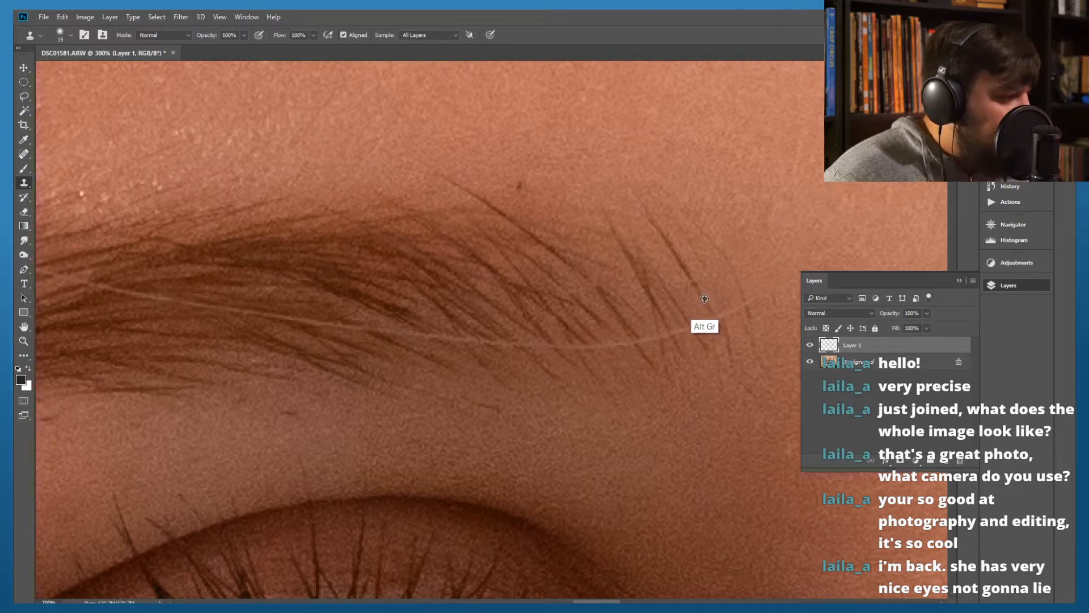
pyautogui.keyDown('alt'); pyautogui.click(705, 300); pyautogui.keyUp('alt')
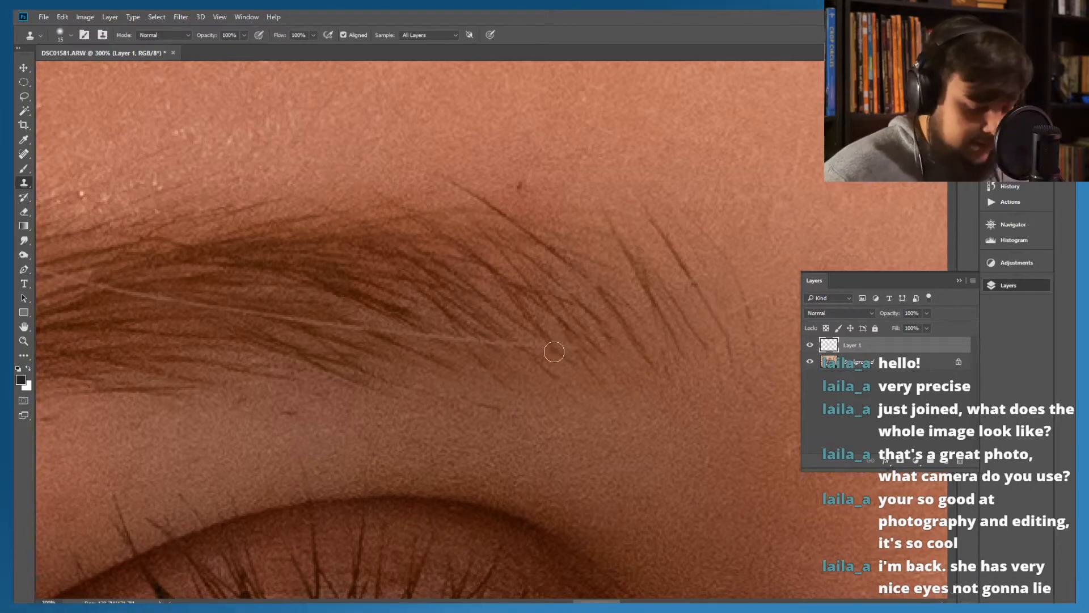
# Sample the brow hairs just above the light strand and clone them over its stretch through the middle of the eyebrow
pyautogui.keyDown('alt'); pyautogui.click(536, 323); pyautogui.keyUp('alt')
pyautogui.keyDown('alt'); pyautogui.click(535, 326); pyautogui.keyUp('alt')
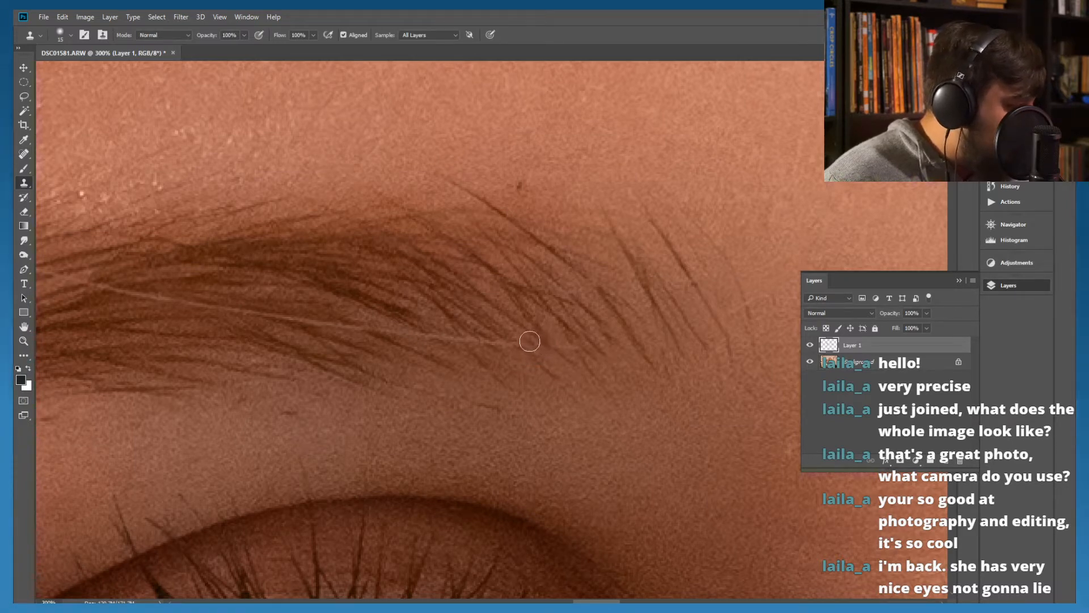
pyautogui.moveTo(522, 339)
pyautogui.mouseDown()
pyautogui.moveTo(368, 331)
pyautogui.moveTo(386, 321)
pyautogui.moveTo(346, 321)
pyautogui.moveTo(345, 333)
pyautogui.moveTo(345, 323)
pyautogui.moveTo(253, 312)
pyautogui.mouseUp()
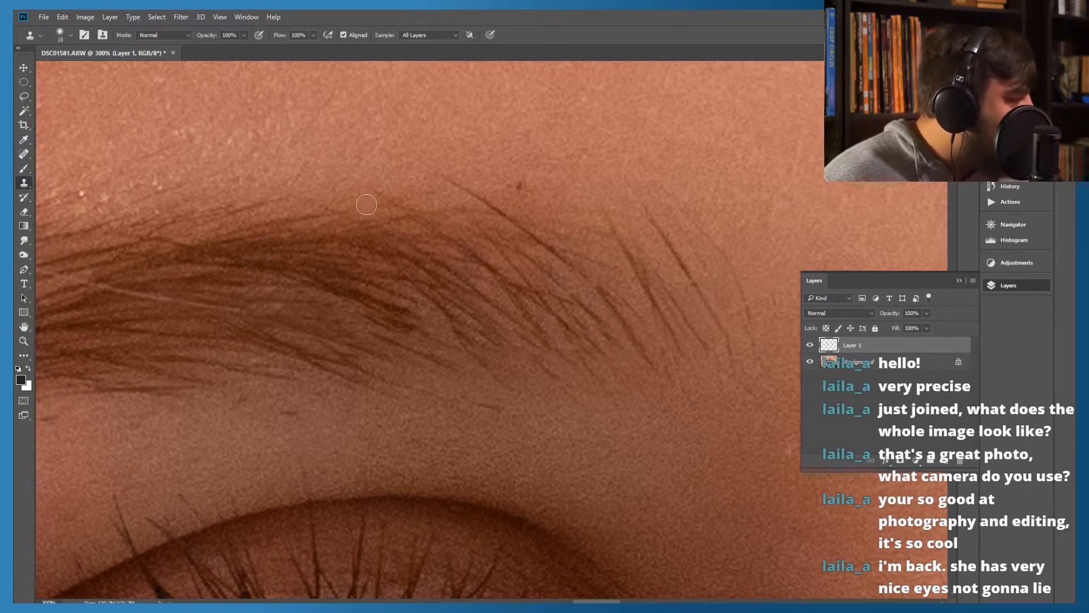
# Clone out the light strand's next section in the dense part of the eyebrow with short dabs, working toward the outer end
pyautogui.press('space')
pyautogui.moveTo(161, 323)
pyautogui.mouseDown()
pyautogui.moveTo(321, 316)
pyautogui.moveTo(369, 308)
pyautogui.moveTo(379, 294)
pyautogui.moveTo(404, 316)
pyautogui.mouseUp()
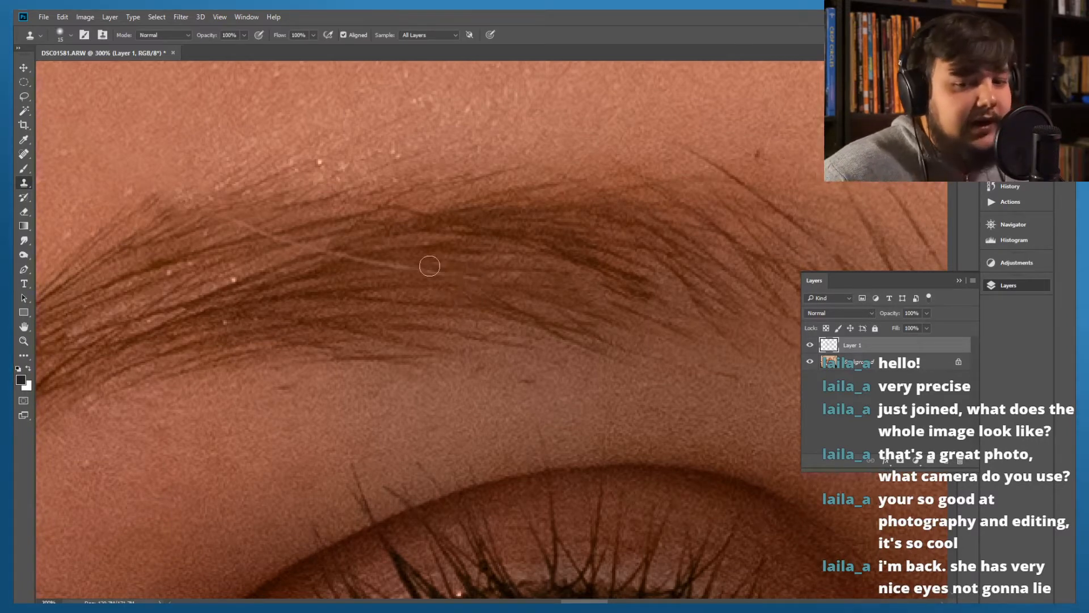
pyautogui.click(469, 278)
pyautogui.click(453, 274)
pyautogui.click(435, 274)
pyautogui.click(420, 269)
pyautogui.moveTo(419, 269); pyautogui.dragTo(367, 264)
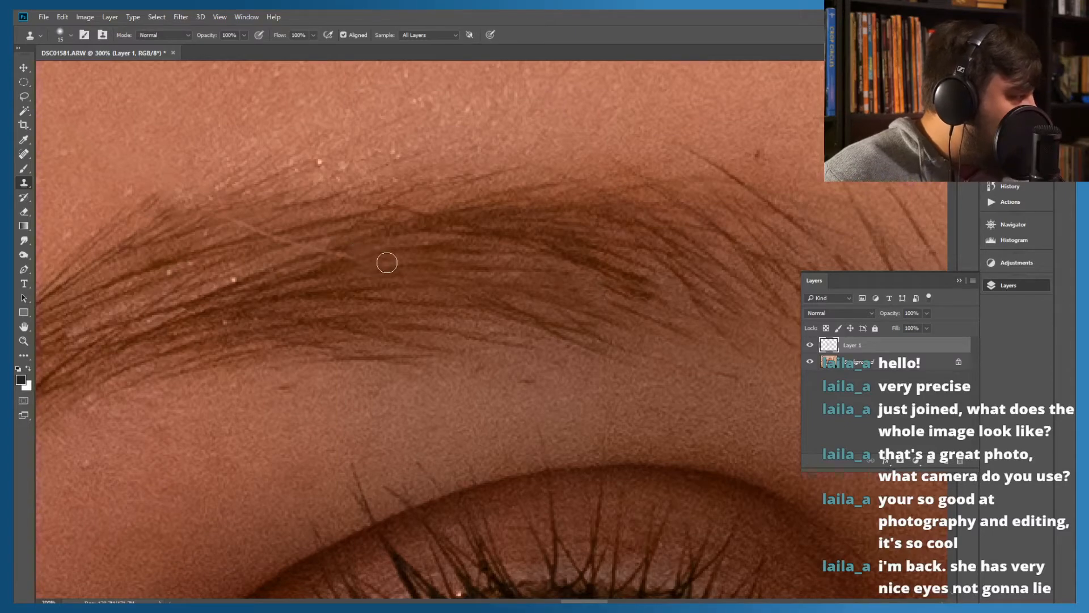
# Sample brow hairs beside the remaining light strand and clone over it through the eyebrow's upper part, using the 15 px Clone Stamp
pyautogui.rightClick(388, 264)
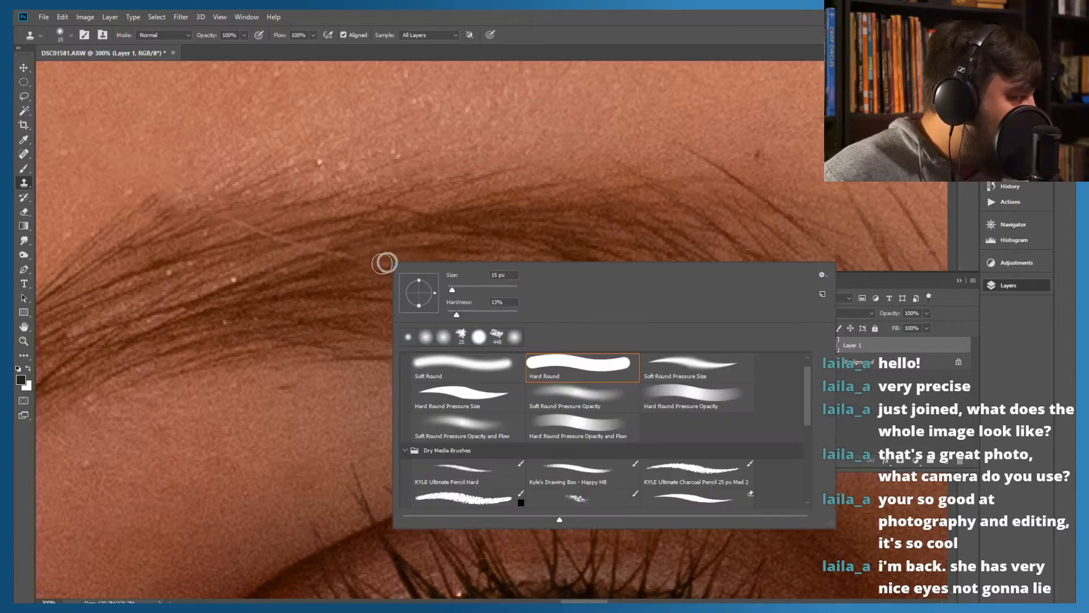
pyautogui.click(735, 219)
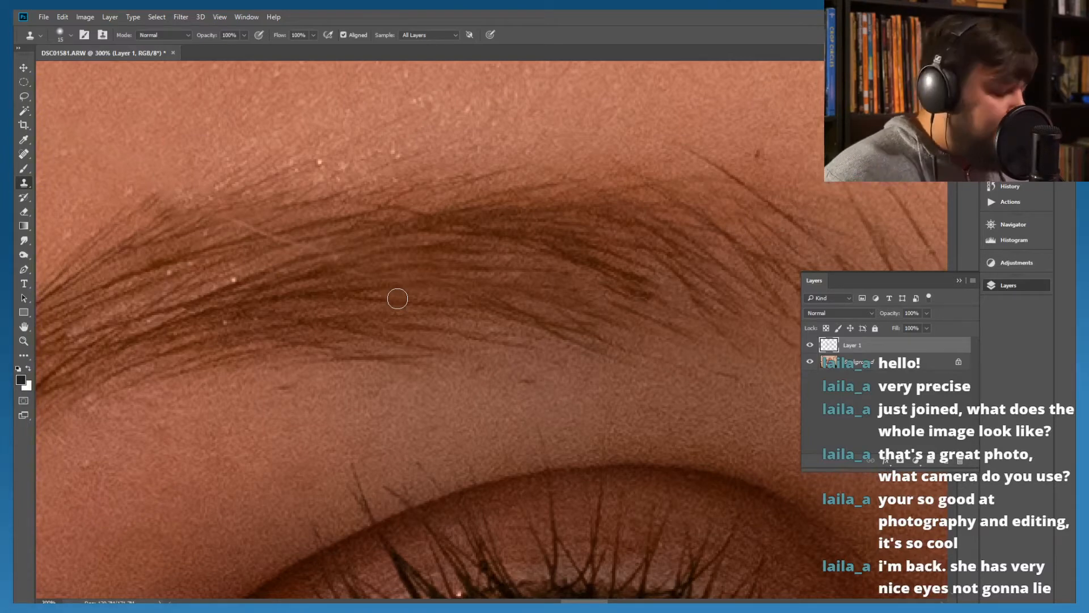
pyautogui.press('alt')
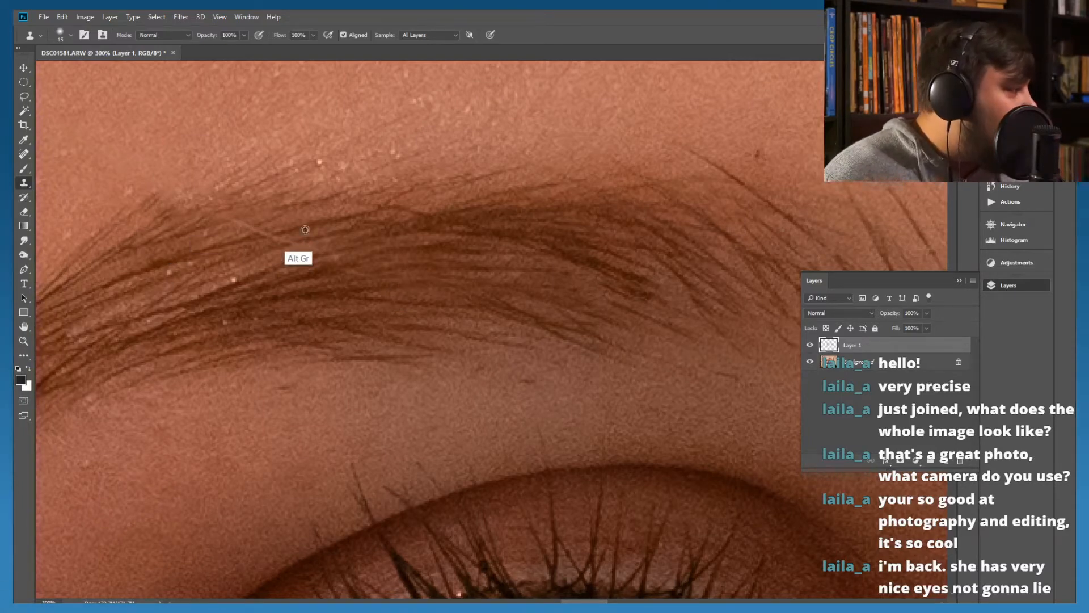
pyautogui.keyDown('alt'); pyautogui.click(319, 235); pyautogui.keyUp('alt')
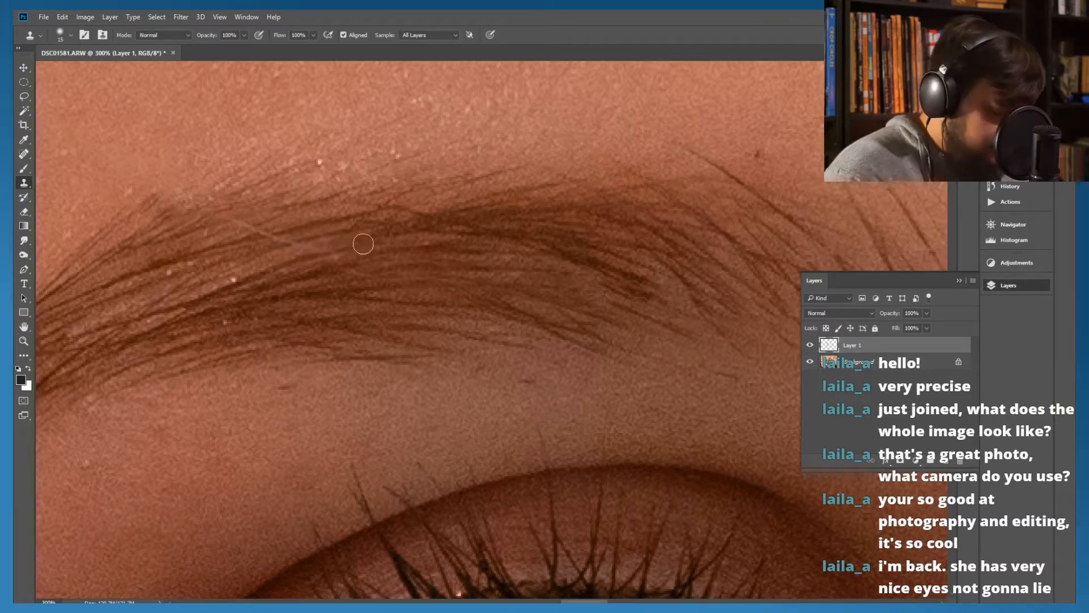
pyautogui.press('alt')
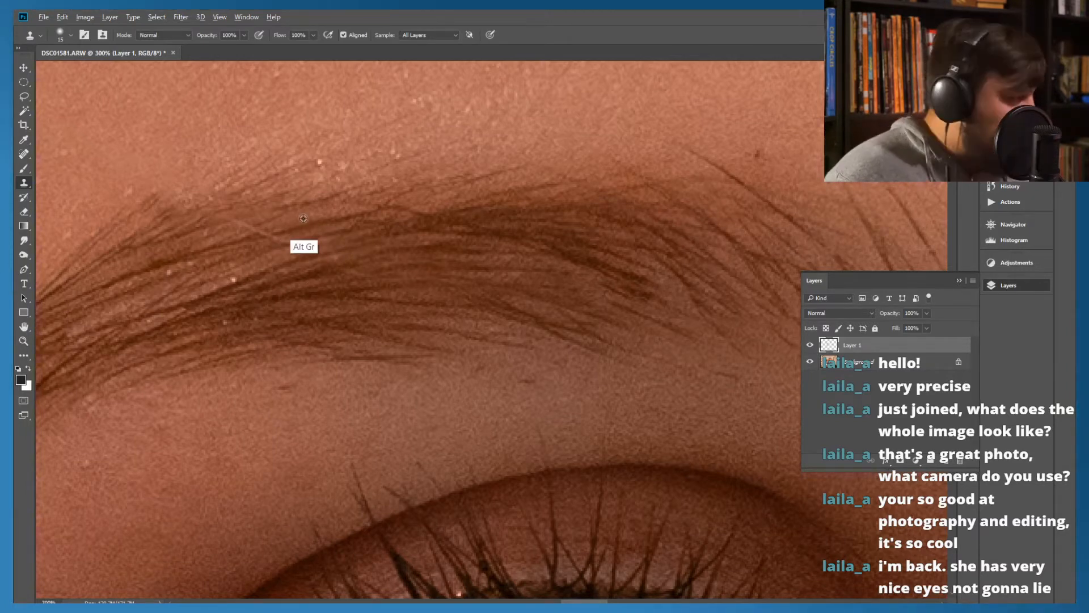
pyautogui.keyDown('alt'); pyautogui.click(322, 235); pyautogui.keyUp('alt')
pyautogui.moveTo(309, 238); pyautogui.dragTo(290, 242)
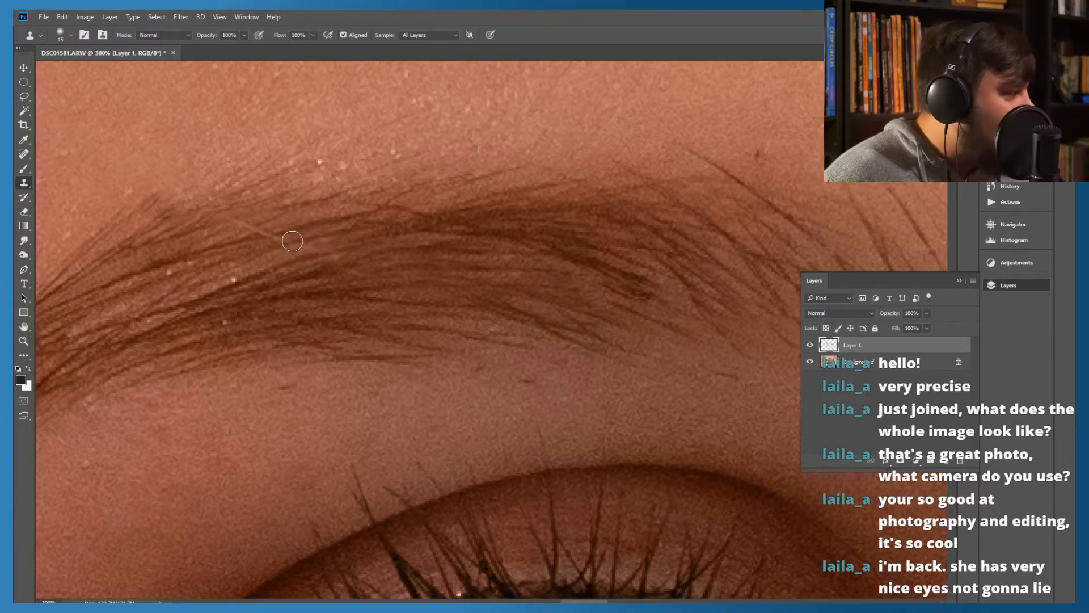
pyautogui.moveTo(290, 239); pyautogui.dragTo(210, 223)
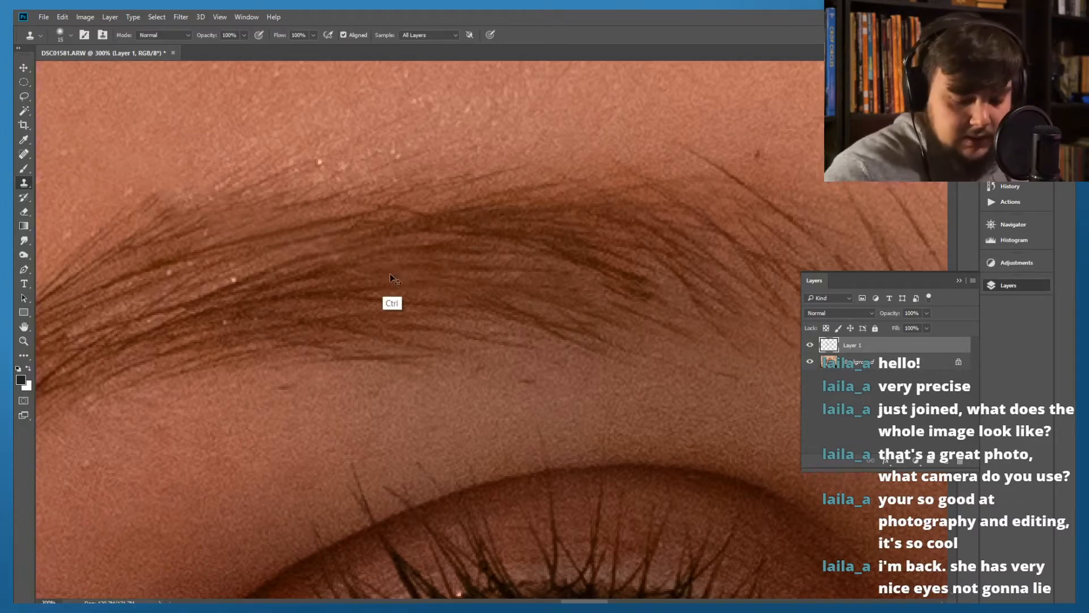
# Compare the whole portrait with and without the stray-hair retouching layer, leaving that layer visible
pyautogui.hotkey('ctrl', '-')
pyautogui.hotkey('ctrl', '-')
pyautogui.hotkey('ctrl', '-')
pyautogui.hotkey('ctrl', '-')
pyautogui.hotkey('ctrl', '-')
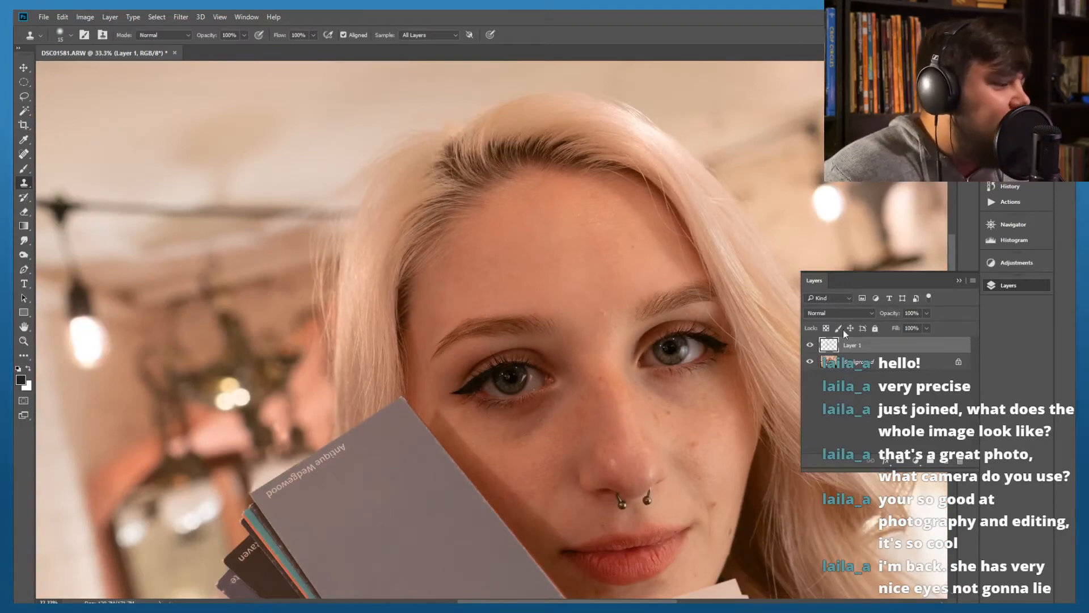
pyautogui.click(809, 344)
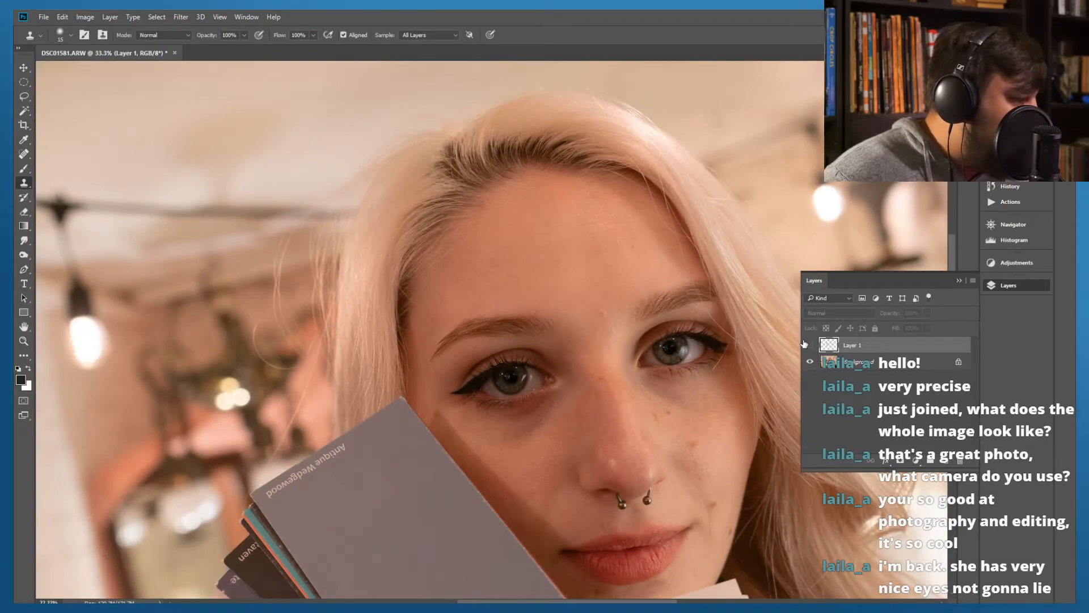
pyautogui.click(809, 346)
pyautogui.click(809, 345)
pyautogui.click(809, 346)
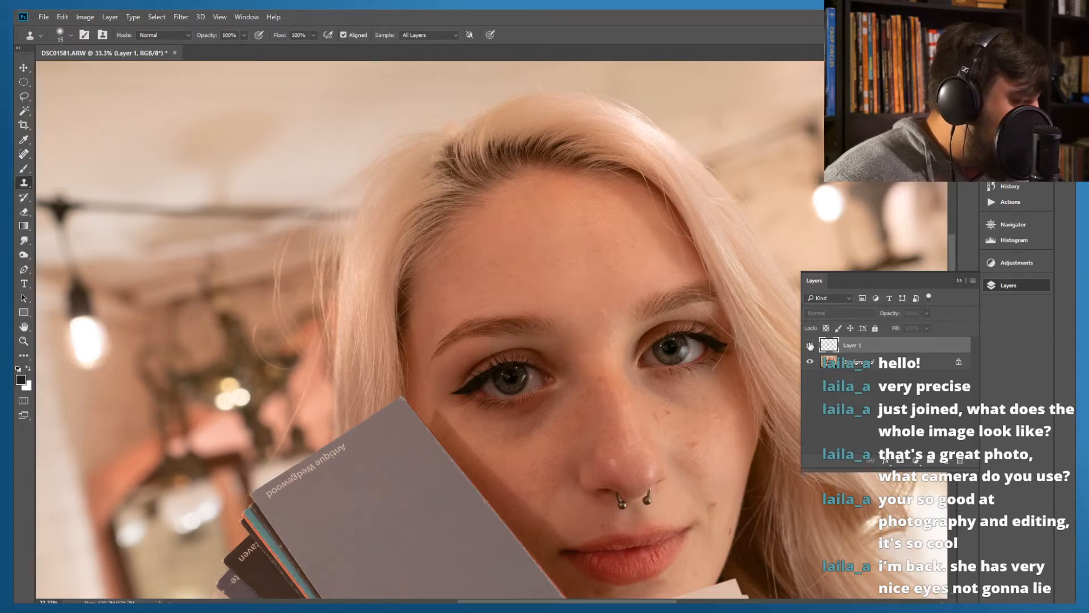
pyautogui.click(810, 345)
pyautogui.click(809, 346)
pyautogui.click(809, 346)
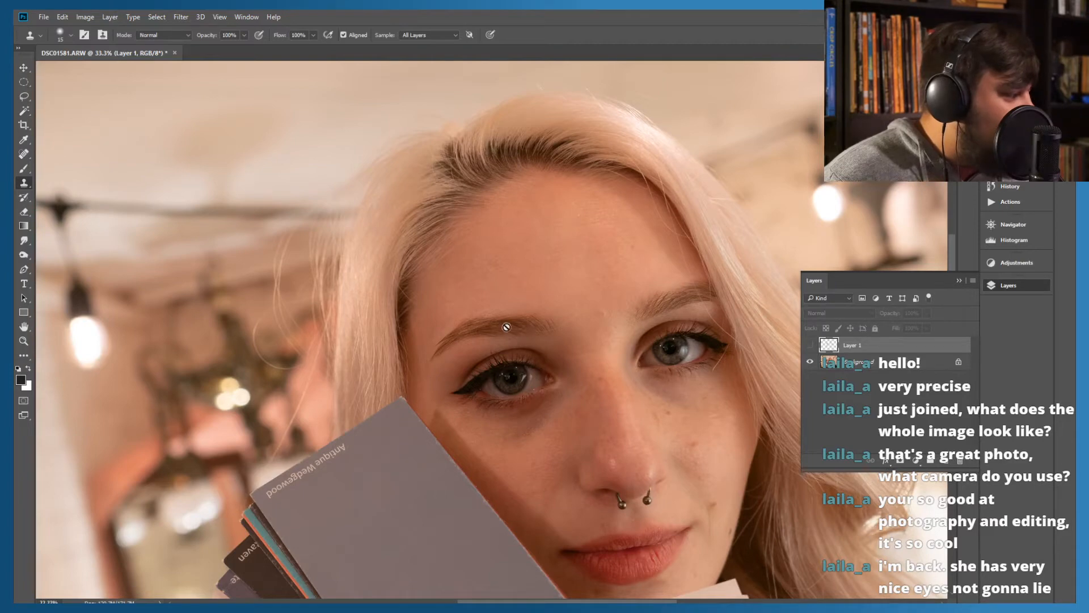
pyautogui.click(809, 346)
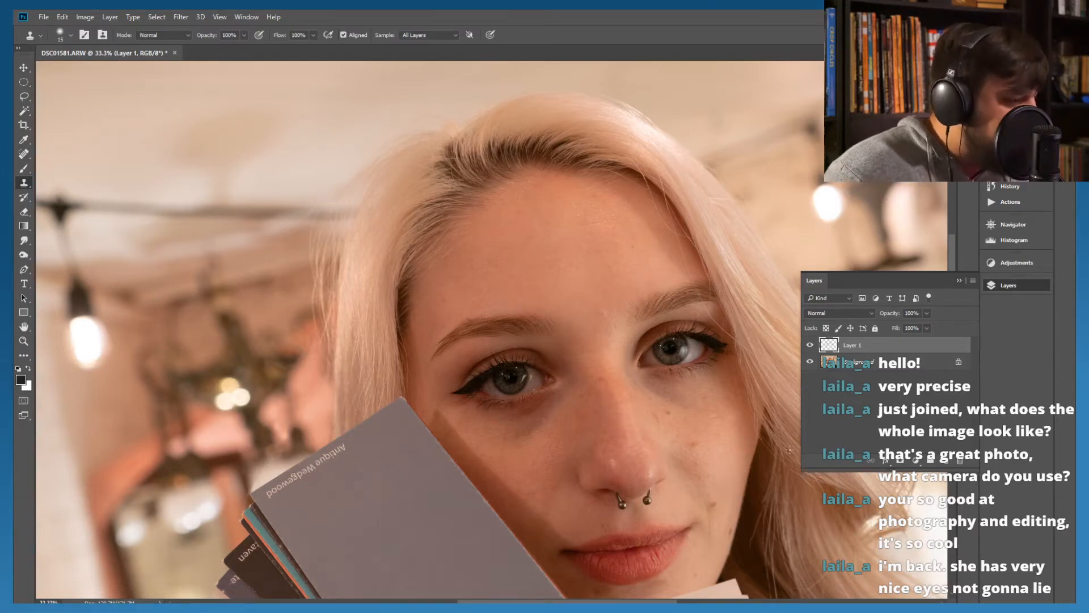
# Add a Curves adjustment layer above the retouching layer, raising input 82 to output 110 and the black point to output 10
pyautogui.click(945, 461)
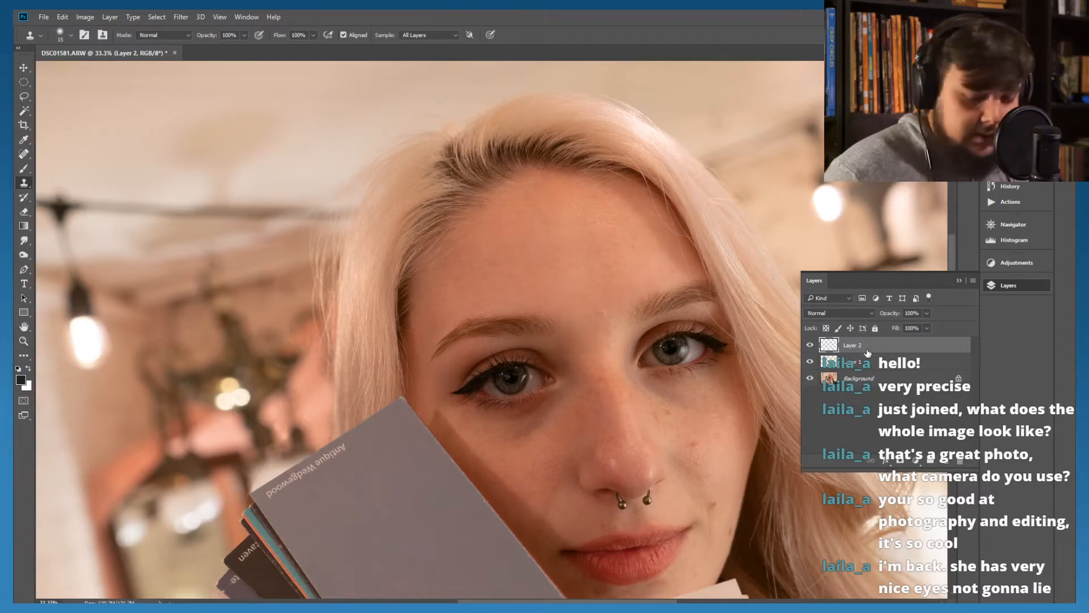
pyautogui.hotkey('ctrl', 'e')
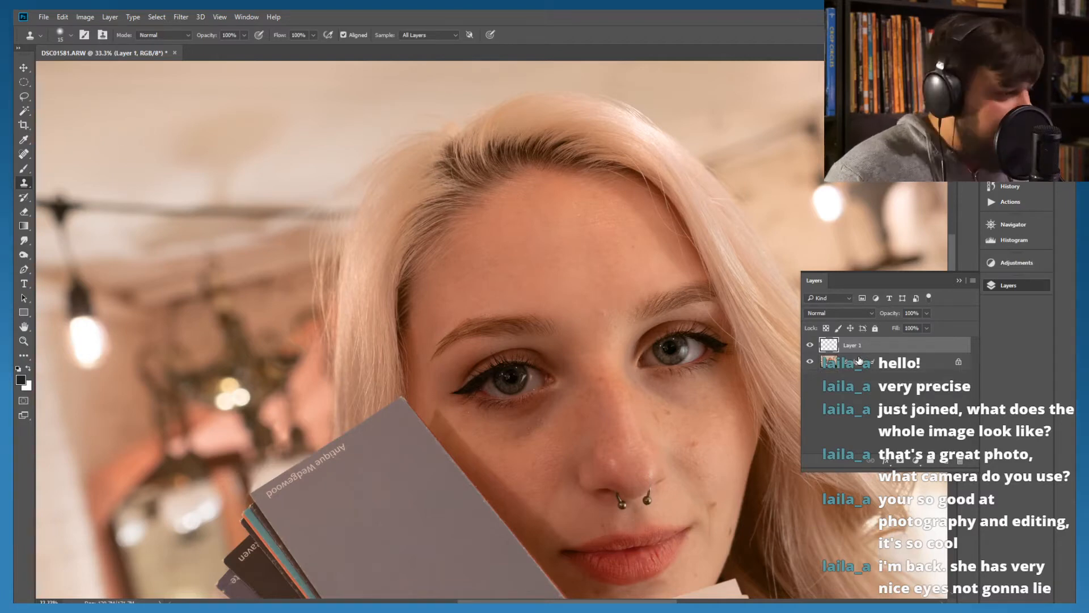
pyautogui.click(915, 461)
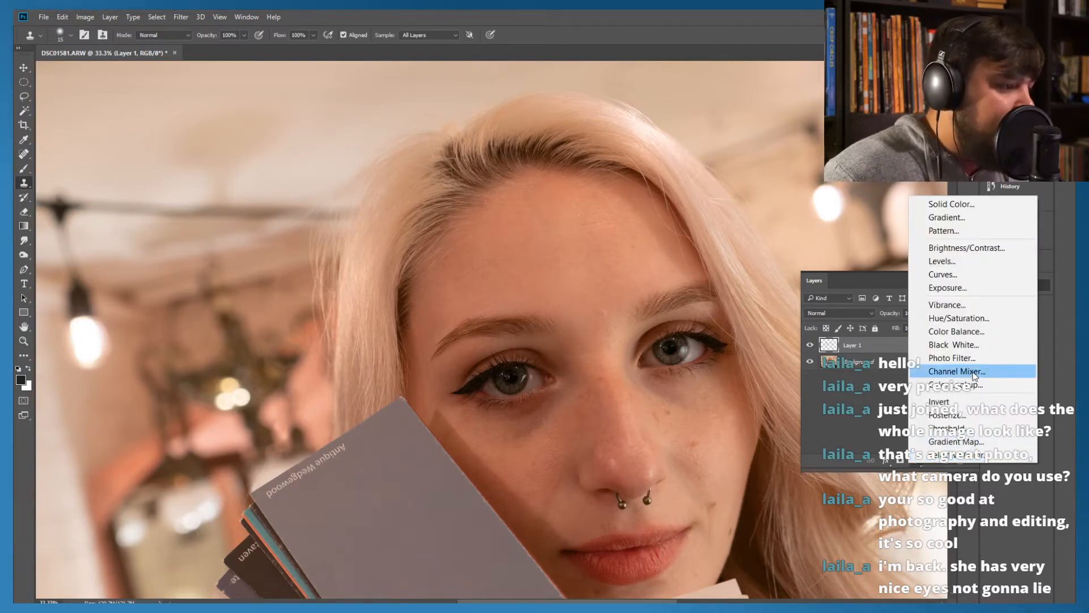
pyautogui.click(937, 275)
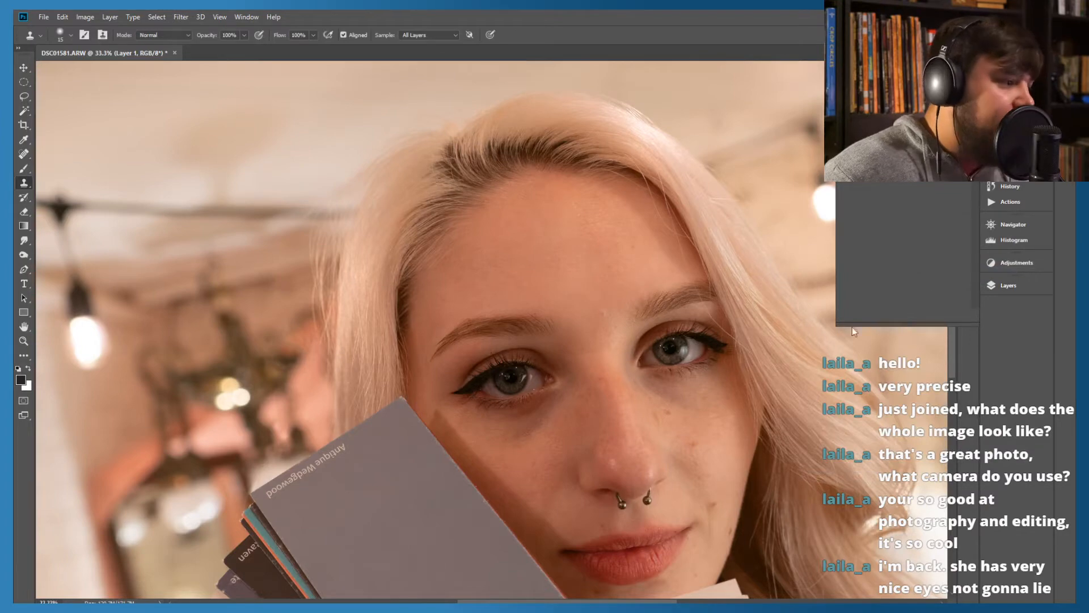
pyautogui.moveTo(911, 208); pyautogui.dragTo(897, 197)
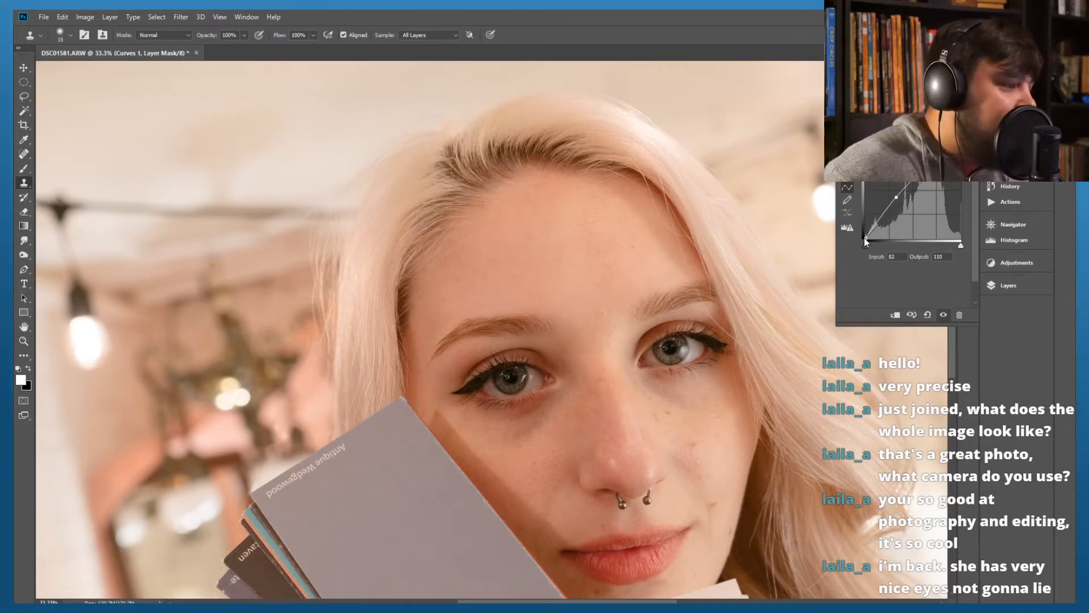
pyautogui.moveTo(865, 240); pyautogui.dragTo(866, 234)
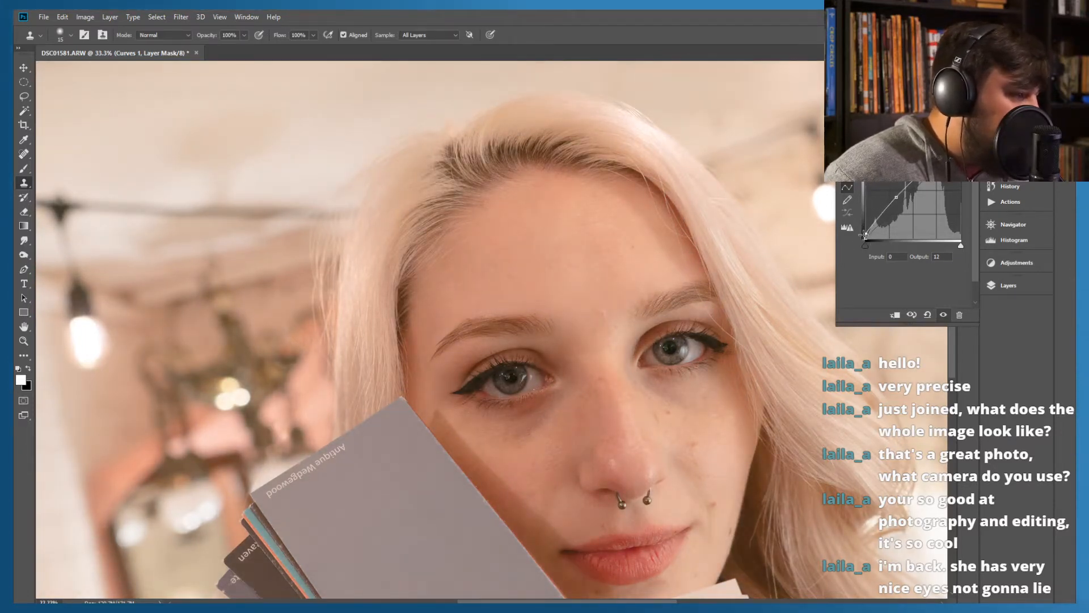
pyautogui.moveTo(864, 234)
pyautogui.mouseDown()
pyautogui.moveTo(866, 225)
pyautogui.moveTo(864, 233)
pyautogui.mouseUp()
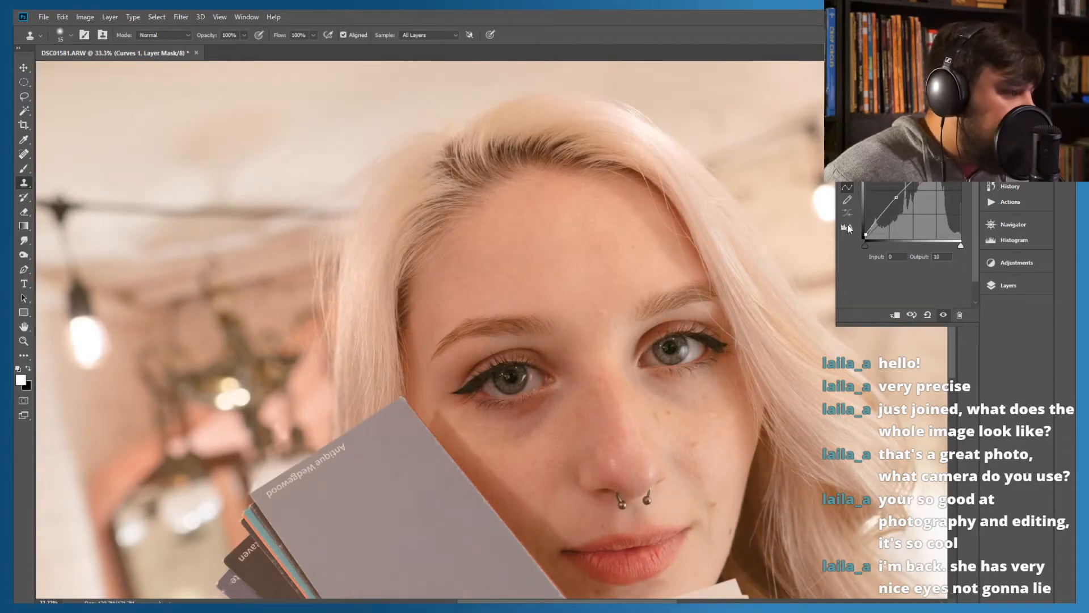
# Compare the portrait with and without the Curves brightening, leaving the adjustment layer visible
pyautogui.click(1013, 285)
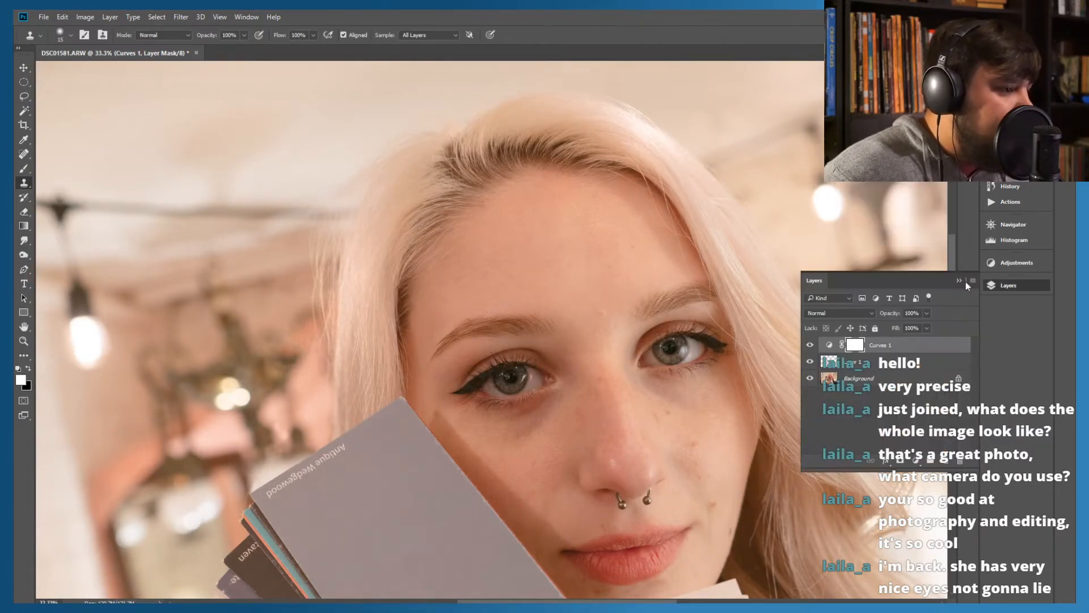
pyautogui.click(812, 347)
pyautogui.click(811, 347)
pyautogui.click(811, 348)
pyautogui.click(811, 347)
pyautogui.click(809, 348)
pyautogui.click(807, 347)
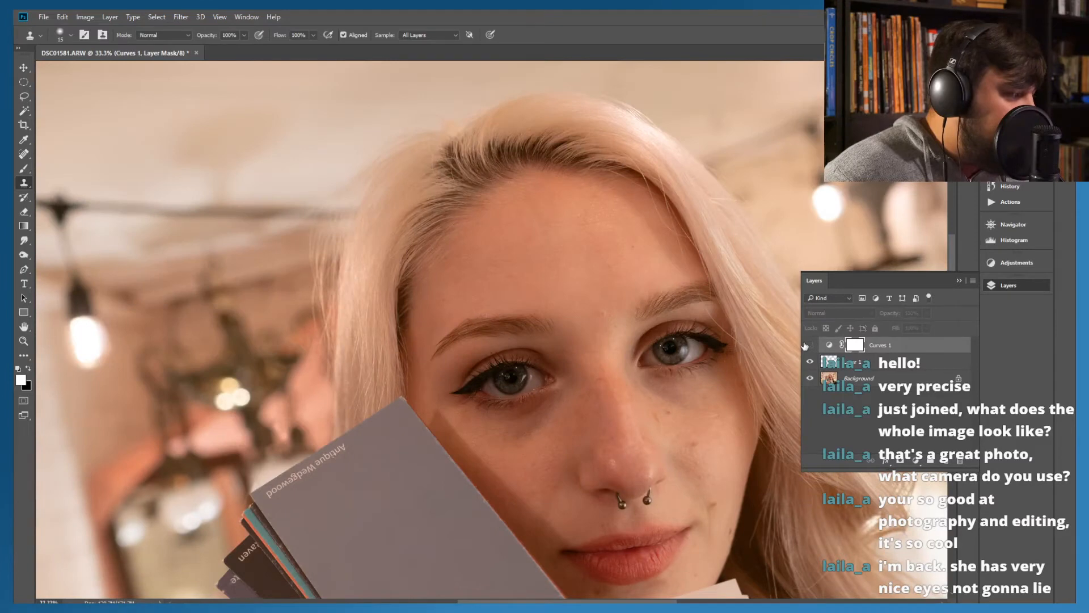
pyautogui.click(808, 345)
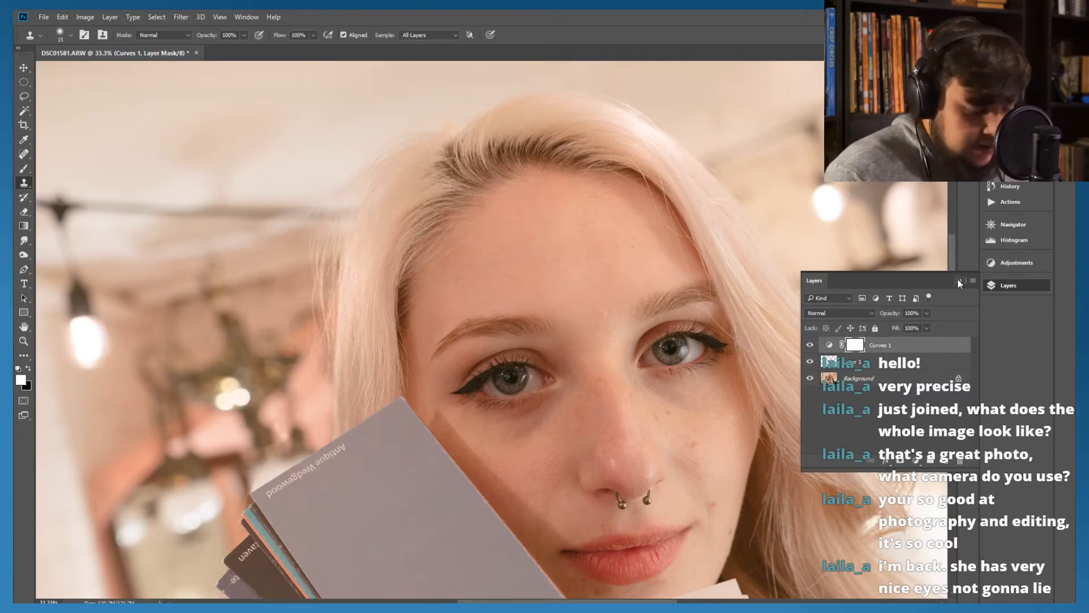
# Invert the Curves layer's mask to black, and undo a trial brush stroke on the forehead
pyautogui.hotkey('ctrl', 'i')
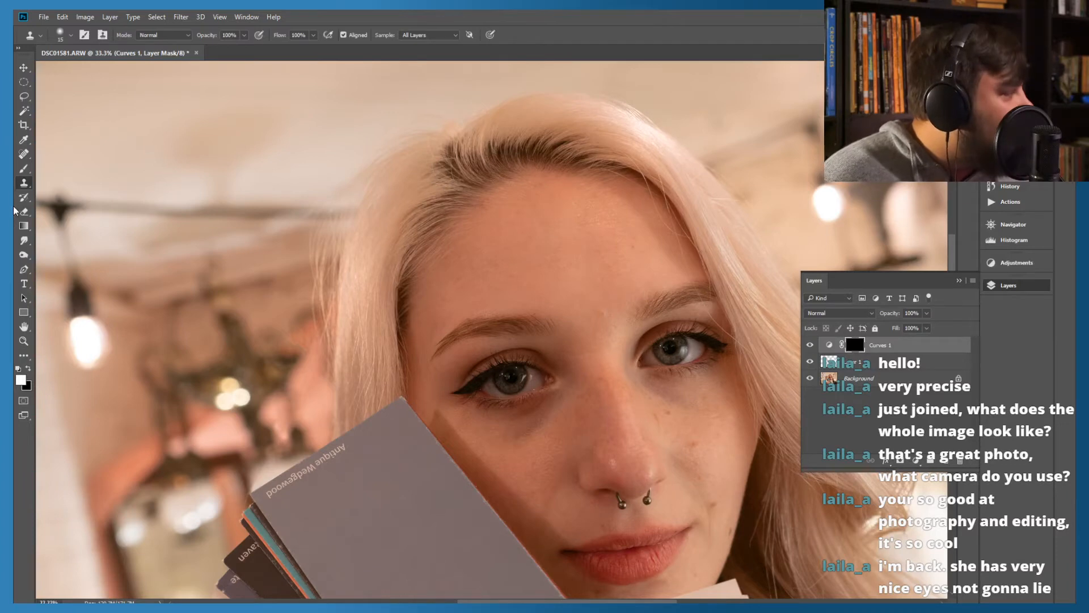
pyautogui.click(24, 169)
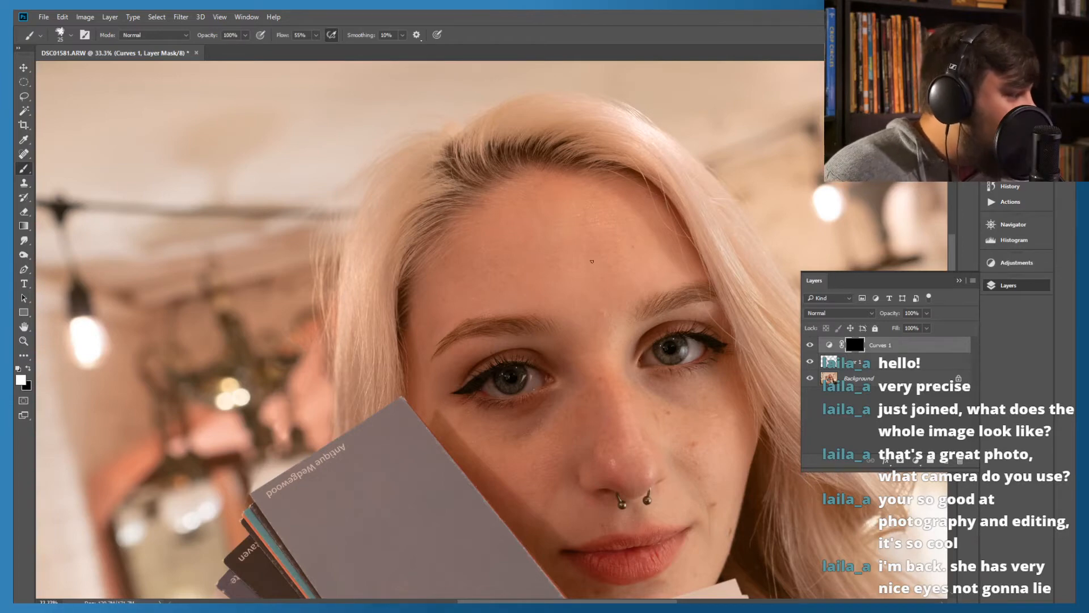
pyautogui.moveTo(583, 256)
pyautogui.mouseDown()
pyautogui.moveTo(549, 229)
pyautogui.moveTo(520, 254)
pyautogui.mouseUp()
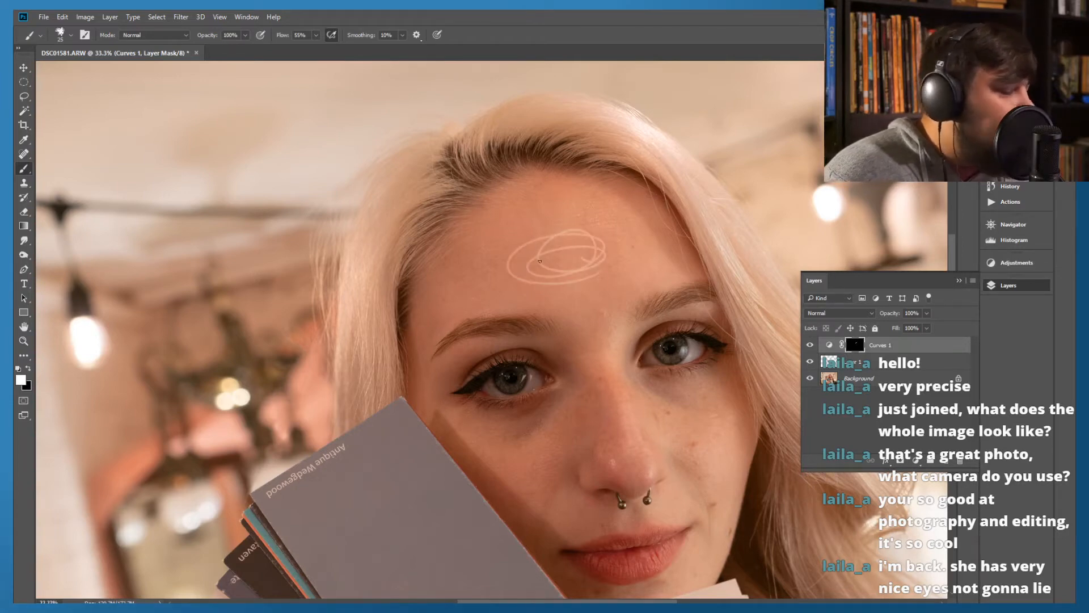
pyautogui.hotkey('ctrl', 'z')
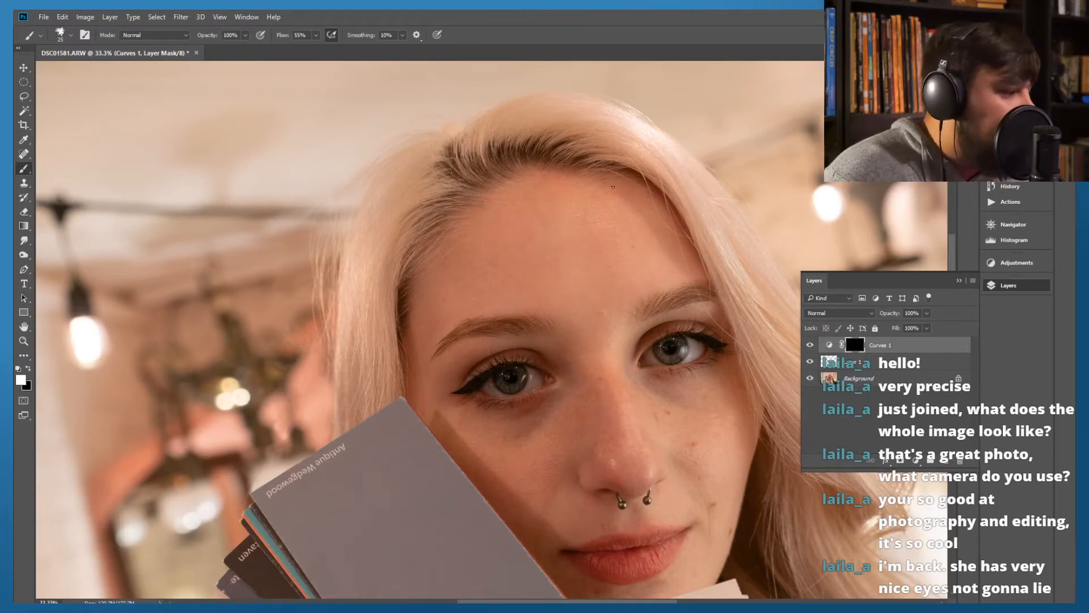
# Set the brush to Soft Round Pressure Opacity at 92 px
pyautogui.click(68, 36)
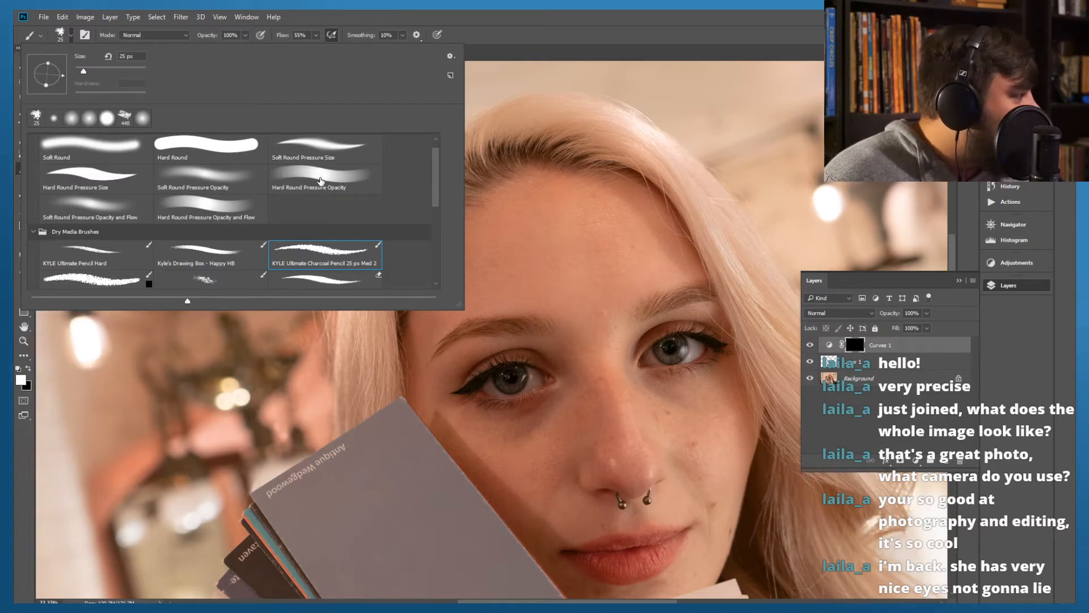
pyautogui.click(215, 179)
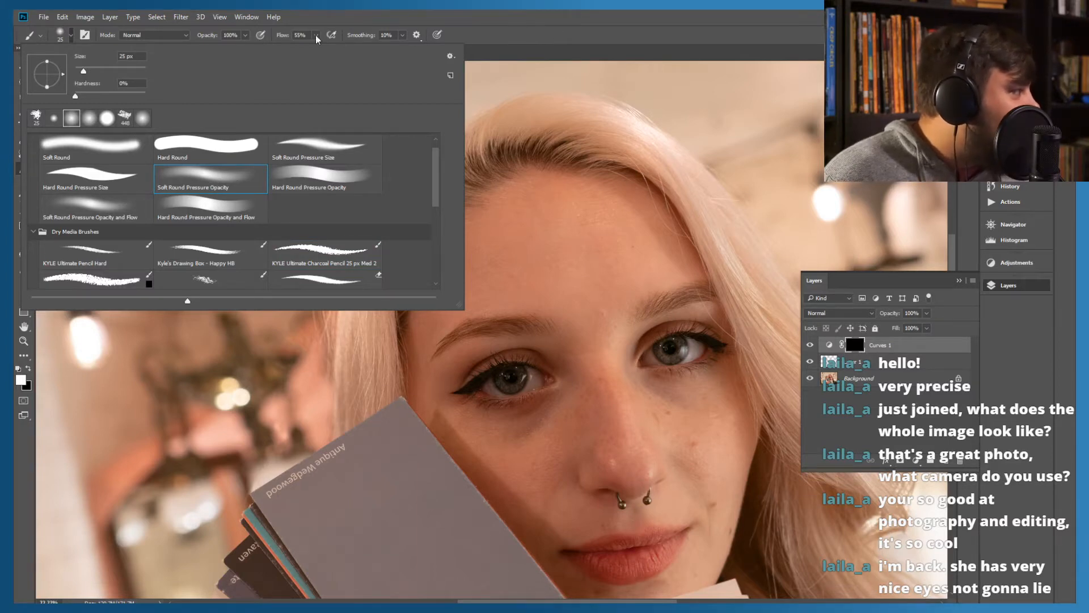
pyautogui.moveTo(95, 68); pyautogui.dragTo(98, 71)
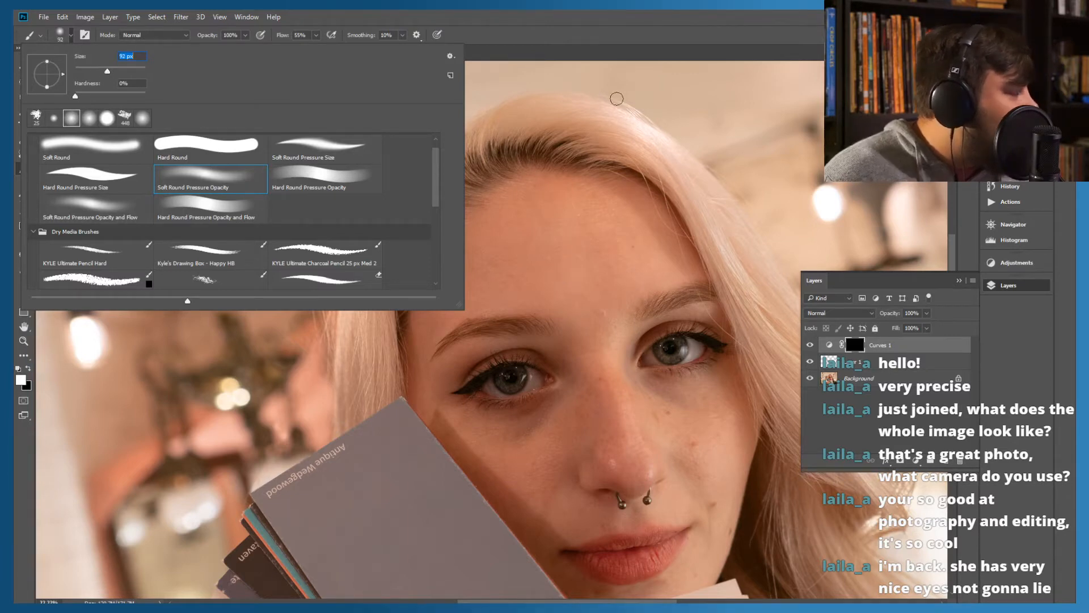
pyautogui.click(539, 25)
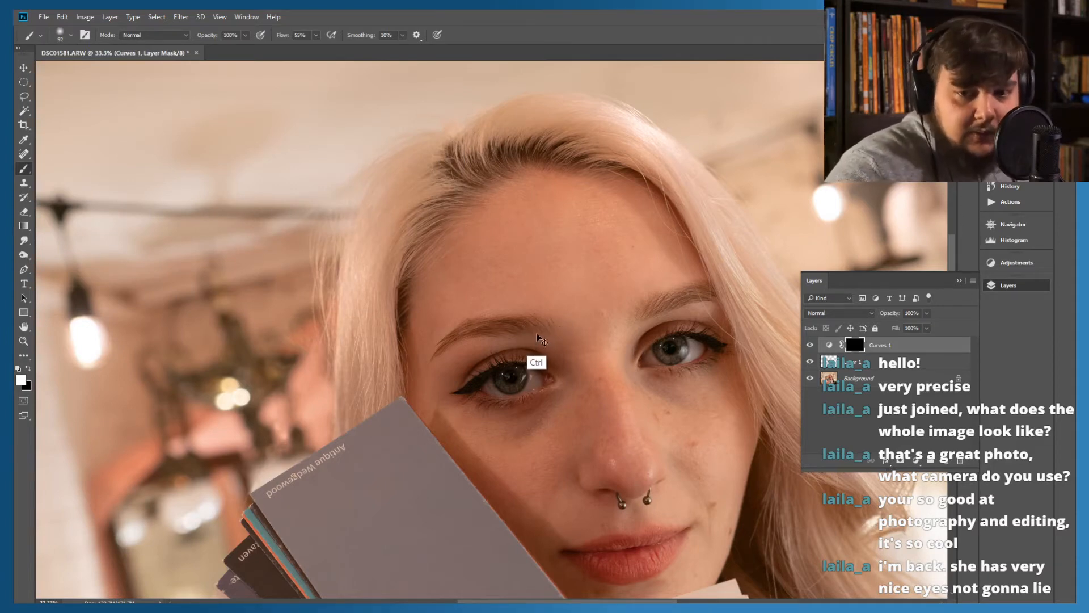
# Paint white on the Curves mask over the dark circle beneath the eye nearest the grey card to brighten it
pyautogui.hotkey('ctrl', '+')
pyautogui.moveTo(635, 370); pyautogui.dragTo(579, 218)
pyautogui.moveTo(683, 177); pyautogui.dragTo(683, 156)
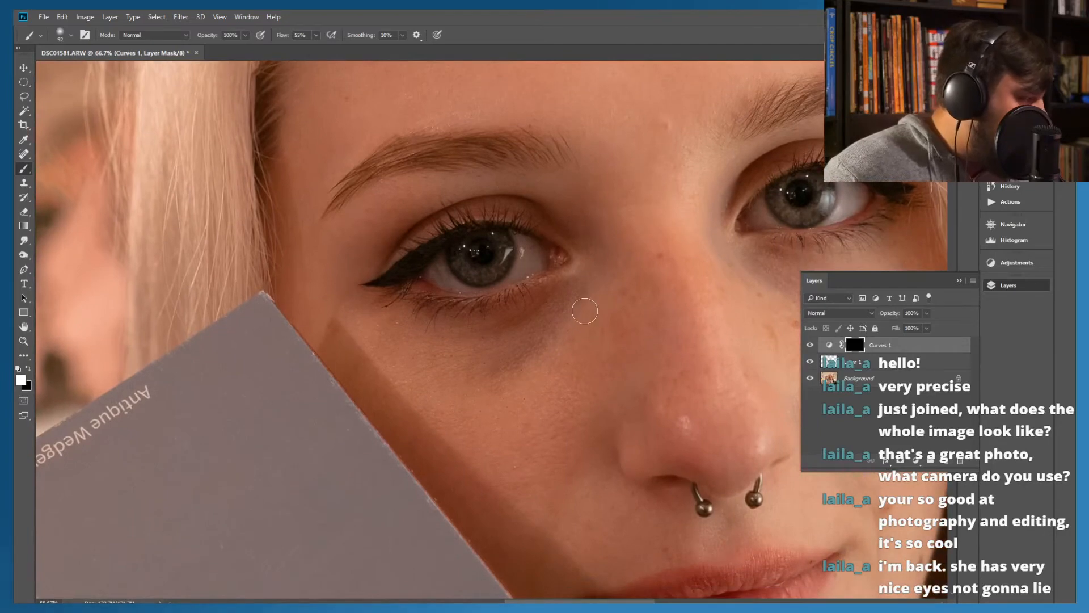
pyautogui.moveTo(585, 312); pyautogui.dragTo(497, 361)
pyautogui.moveTo(550, 326)
pyautogui.mouseDown()
pyautogui.moveTo(505, 341)
pyautogui.moveTo(540, 342)
pyautogui.moveTo(536, 327)
pyautogui.moveTo(464, 348)
pyautogui.moveTo(489, 354)
pyautogui.moveTo(586, 310)
pyautogui.mouseUp()
# Brighten the same eye's inner corner beside the nose and the skin between lid and brow by painting white on the Curves mask
pyautogui.moveTo(543, 189)
pyautogui.mouseDown()
pyautogui.moveTo(613, 241)
pyautogui.moveTo(637, 237)
pyautogui.mouseUp()
pyautogui.moveTo(490, 189)
pyautogui.mouseDown()
pyautogui.moveTo(522, 194)
pyautogui.moveTo(394, 177)
pyautogui.moveTo(468, 184)
pyautogui.moveTo(388, 199)
pyautogui.moveTo(323, 245)
pyautogui.mouseUp()
pyautogui.moveTo(398, 206)
pyautogui.mouseDown()
pyautogui.moveTo(369, 220)
pyautogui.moveTo(336, 266)
pyautogui.mouseUp()
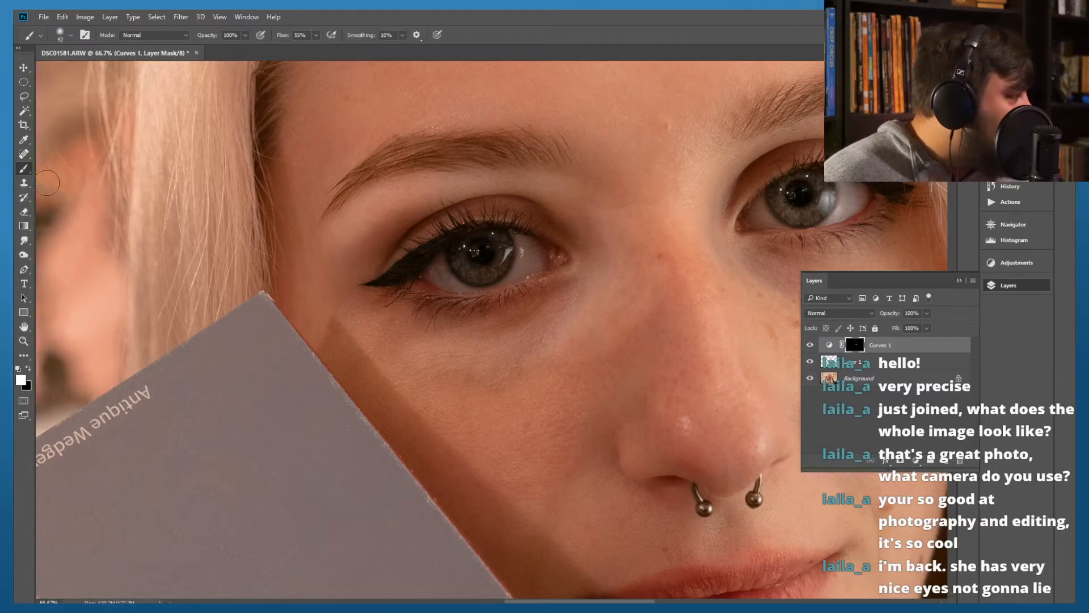
# Compare the eye area with and without the Curves brightening, switching the brush colour to black and back to white
pyautogui.click(24, 211)
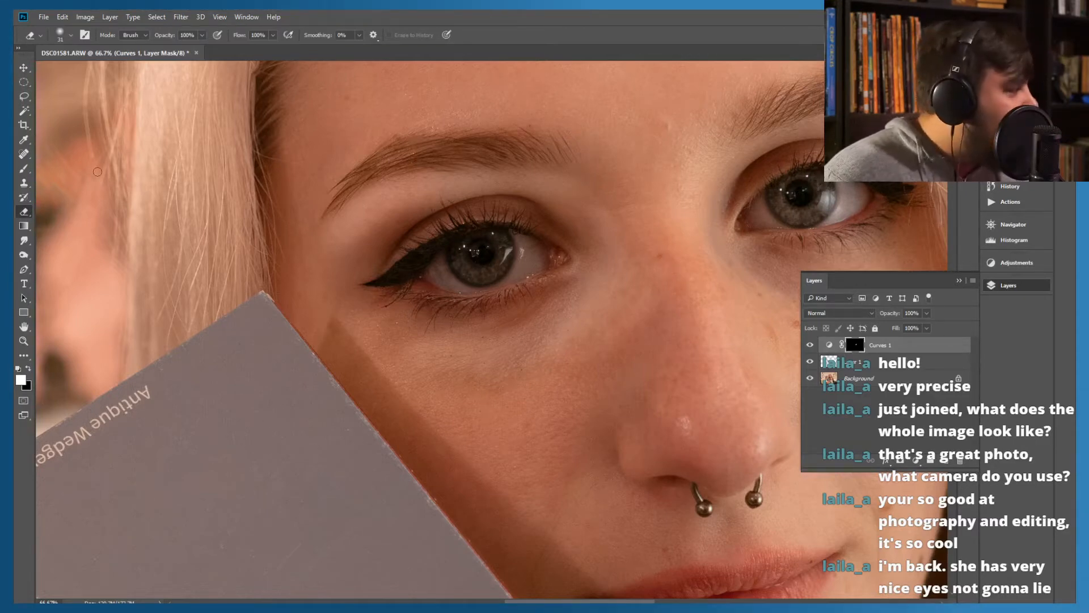
pyautogui.click(24, 168)
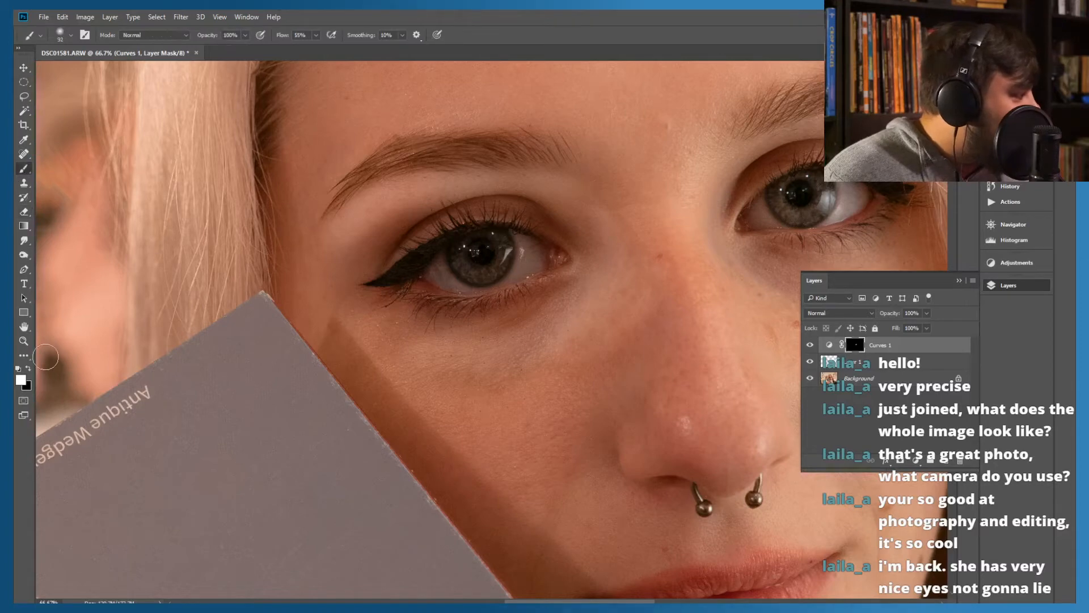
pyautogui.click(27, 369)
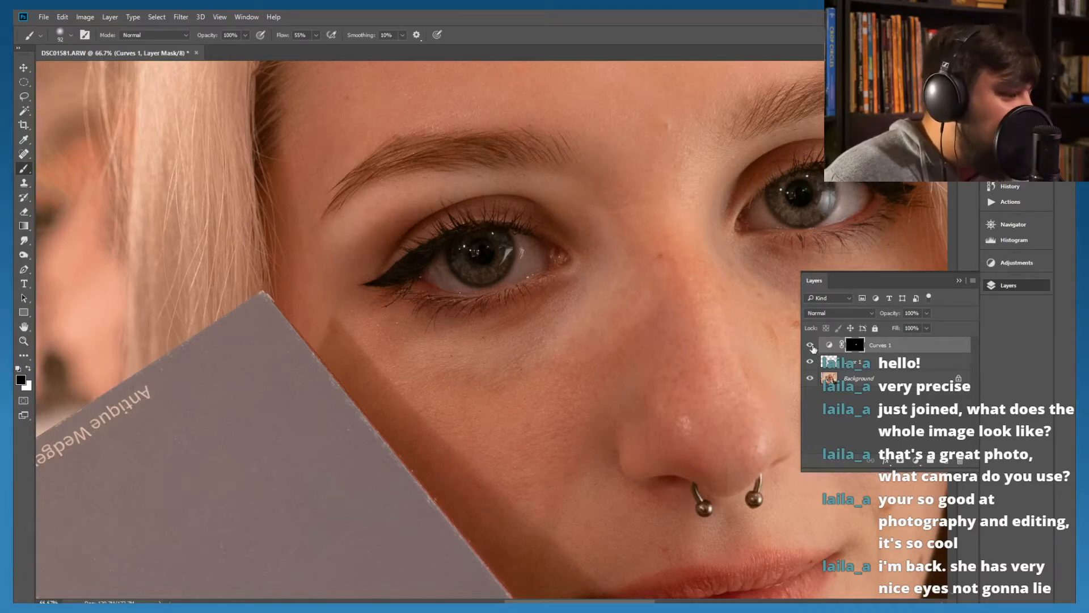
pyautogui.click(810, 344)
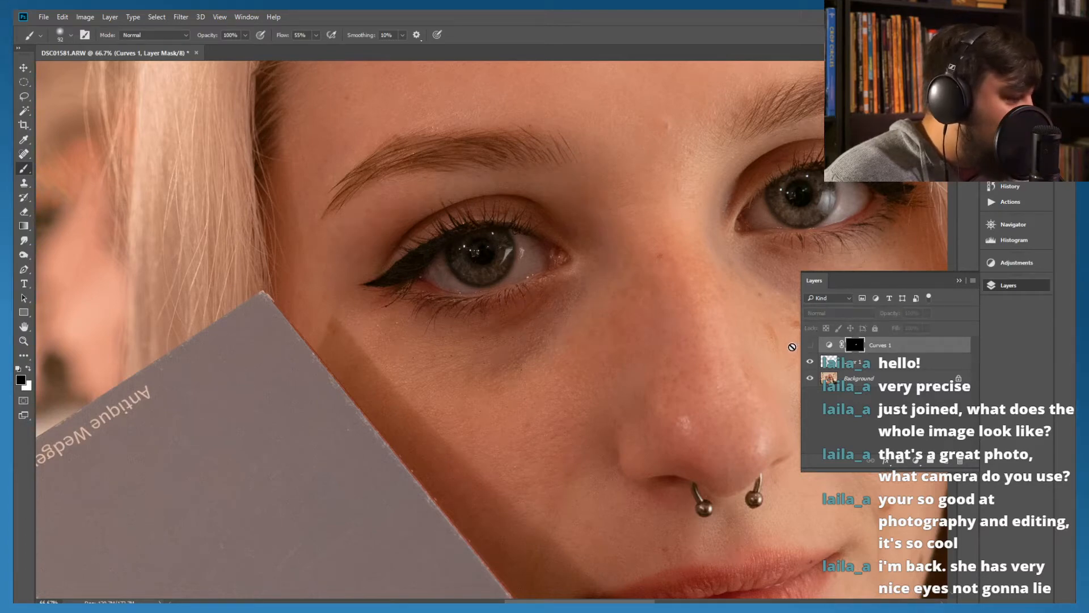
pyautogui.click(807, 344)
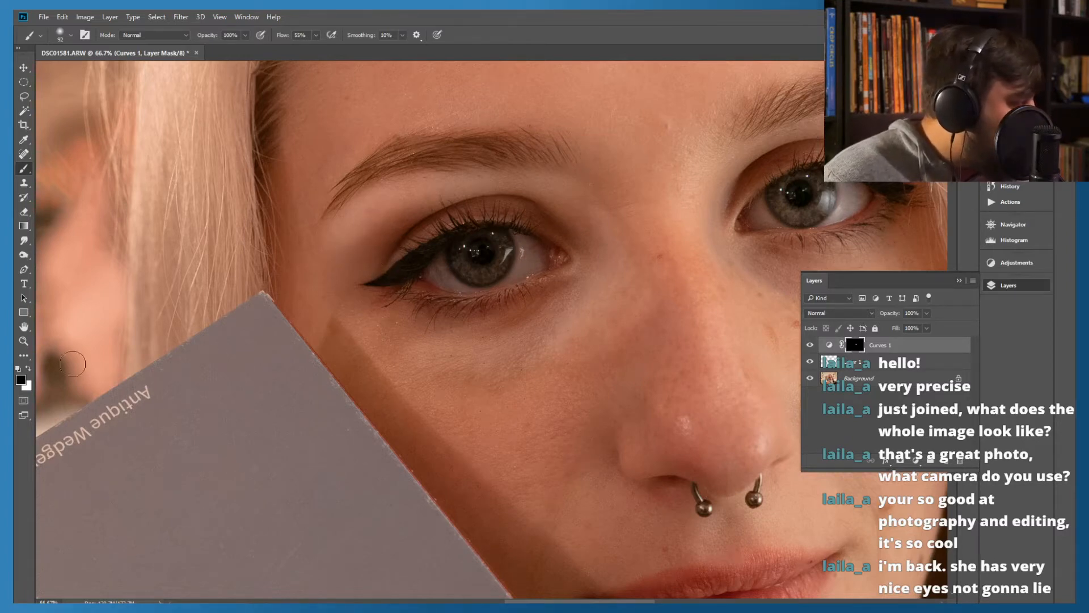
pyautogui.click(27, 370)
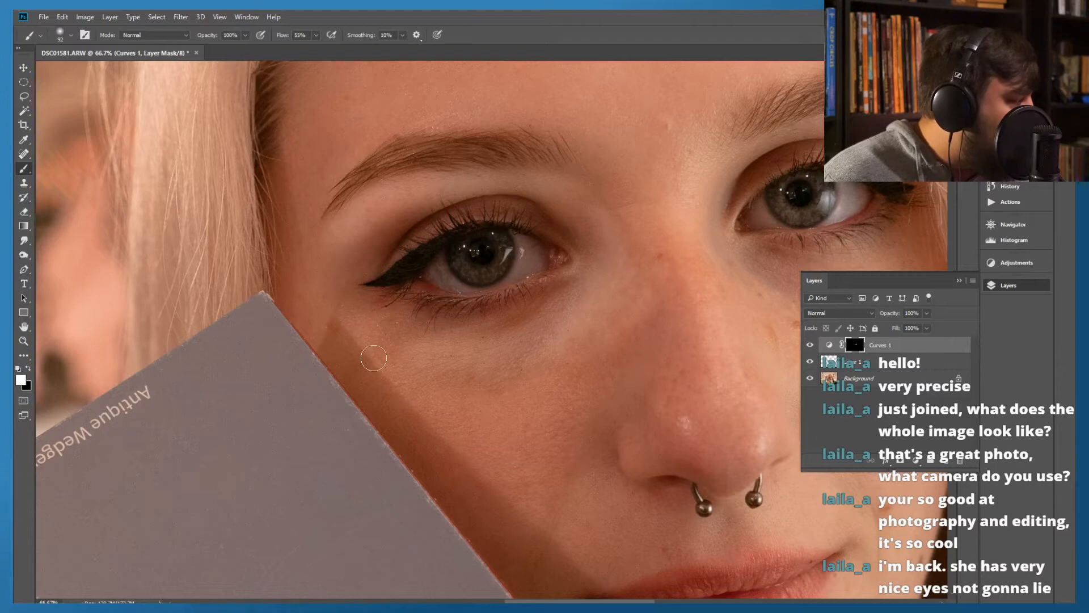
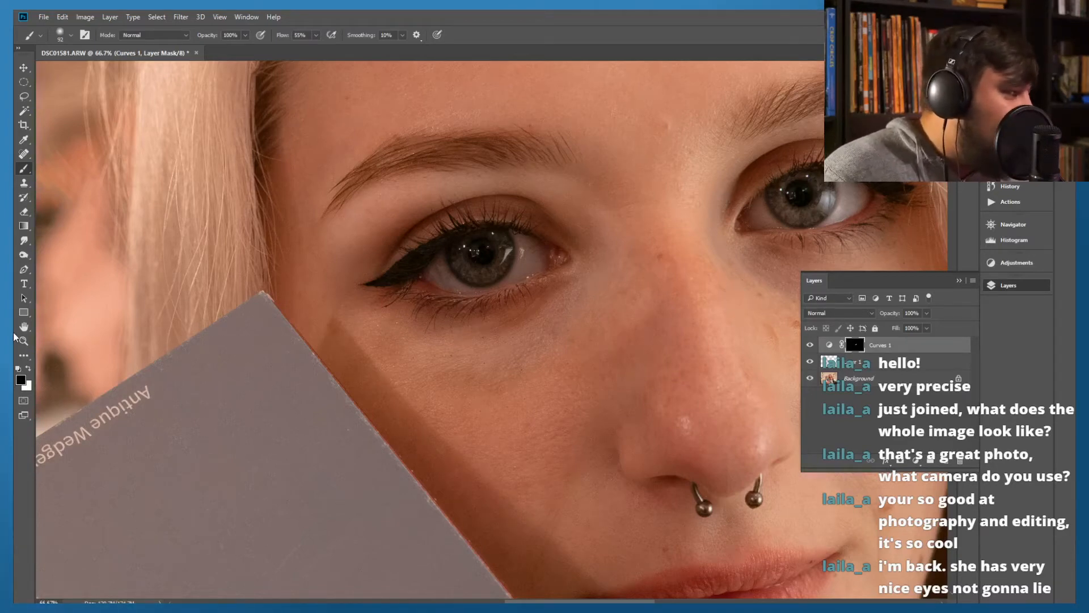
# Brighten the dark circle beneath the eye farther from the grey card by painting white on the Curves mask, finishing with black as foreground colour
pyautogui.click(17, 369)
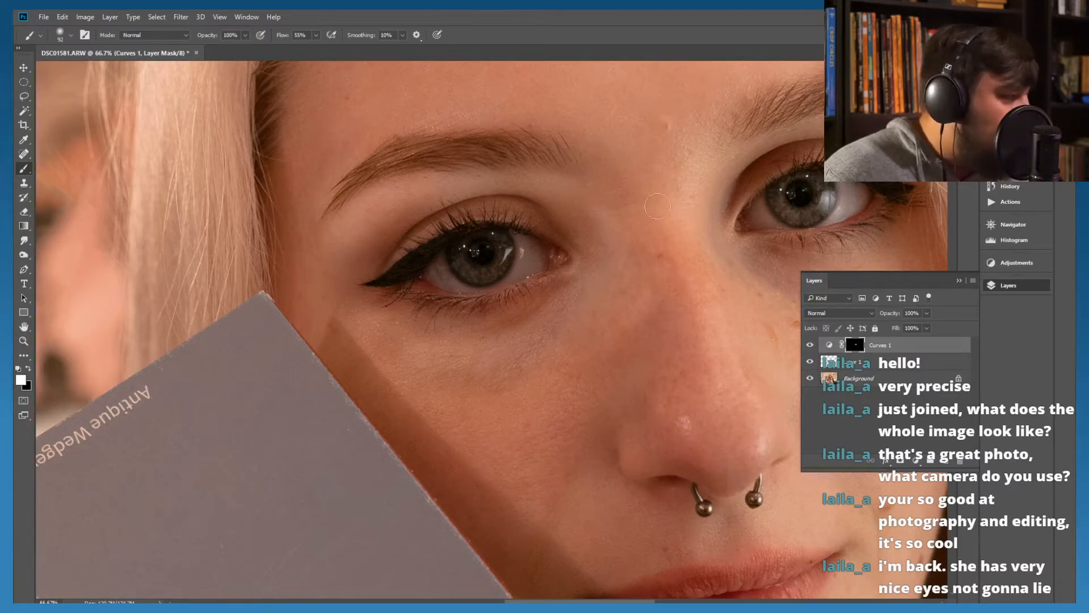
pyautogui.moveTo(663, 278)
pyautogui.mouseDown()
pyautogui.moveTo(598, 340)
pyautogui.moveTo(406, 348)
pyautogui.mouseUp()
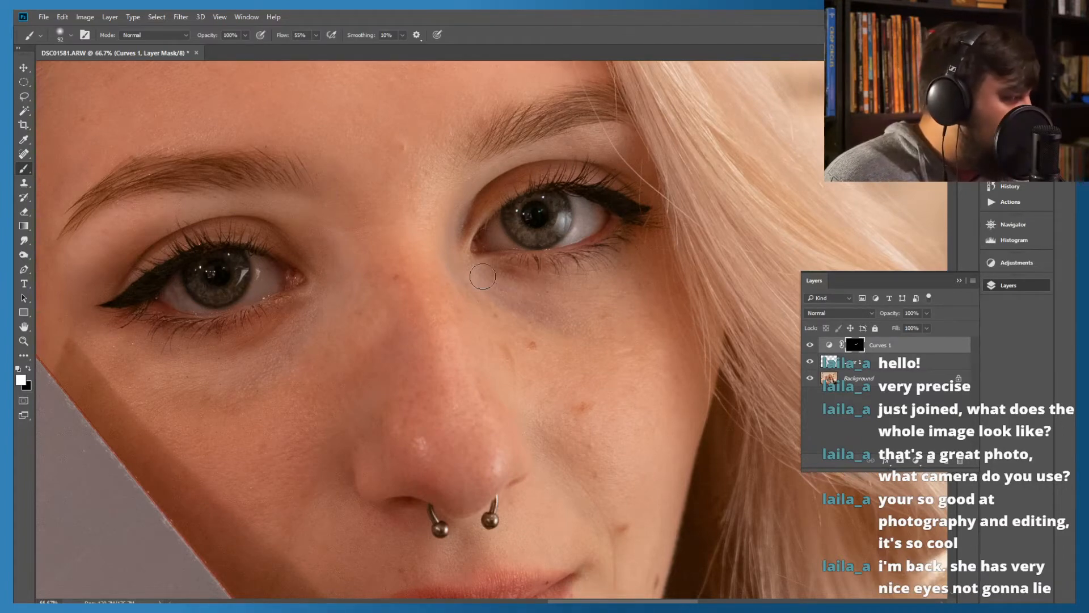
pyautogui.moveTo(540, 308); pyautogui.dragTo(535, 304)
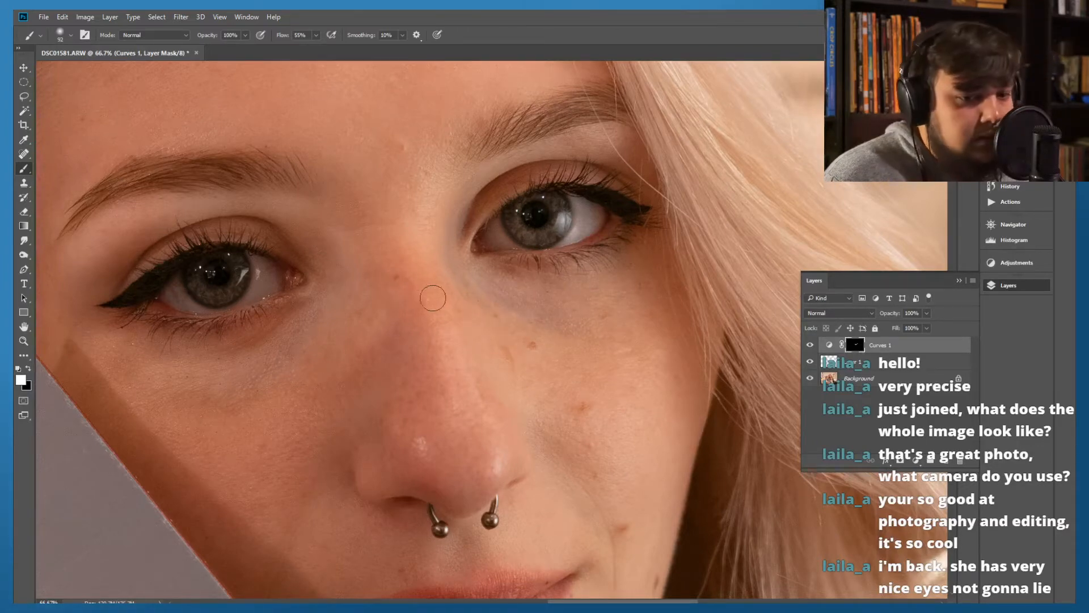
pyautogui.click(28, 369)
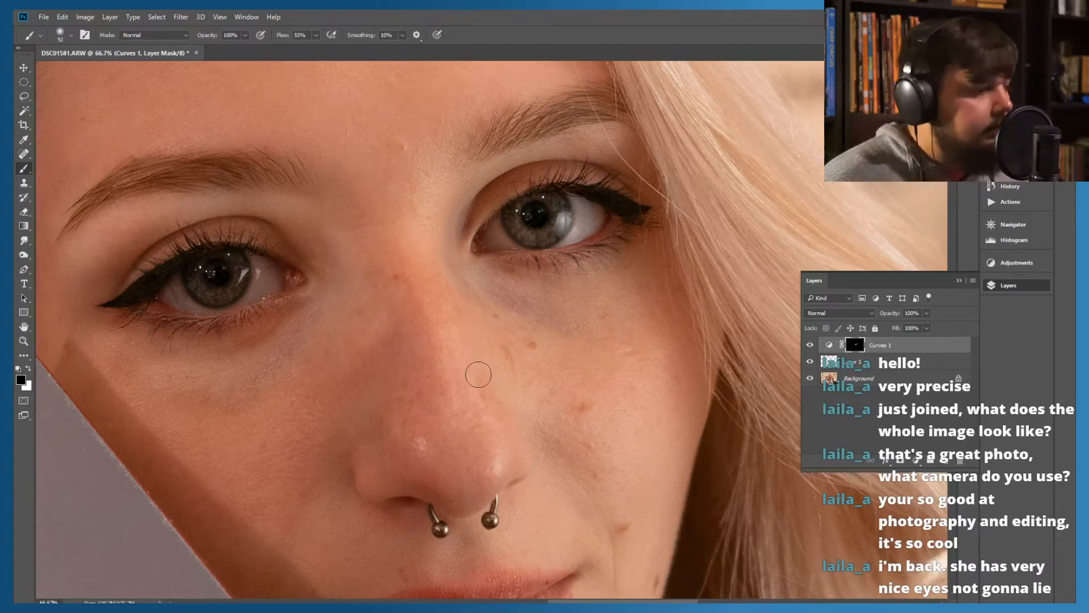
# Compare the under-eye areas of both eyes with the Curves 1 layer hidden and shown
pyautogui.click(810, 345)
pyautogui.click(810, 346)
pyautogui.click(810, 345)
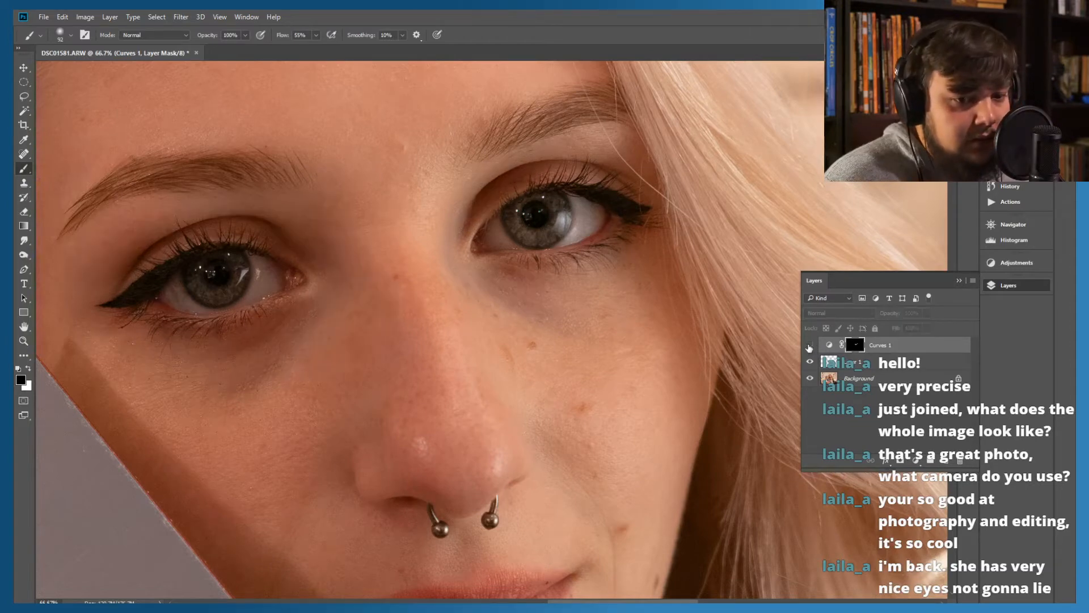
pyautogui.click(809, 345)
pyautogui.click(810, 346)
pyautogui.click(809, 347)
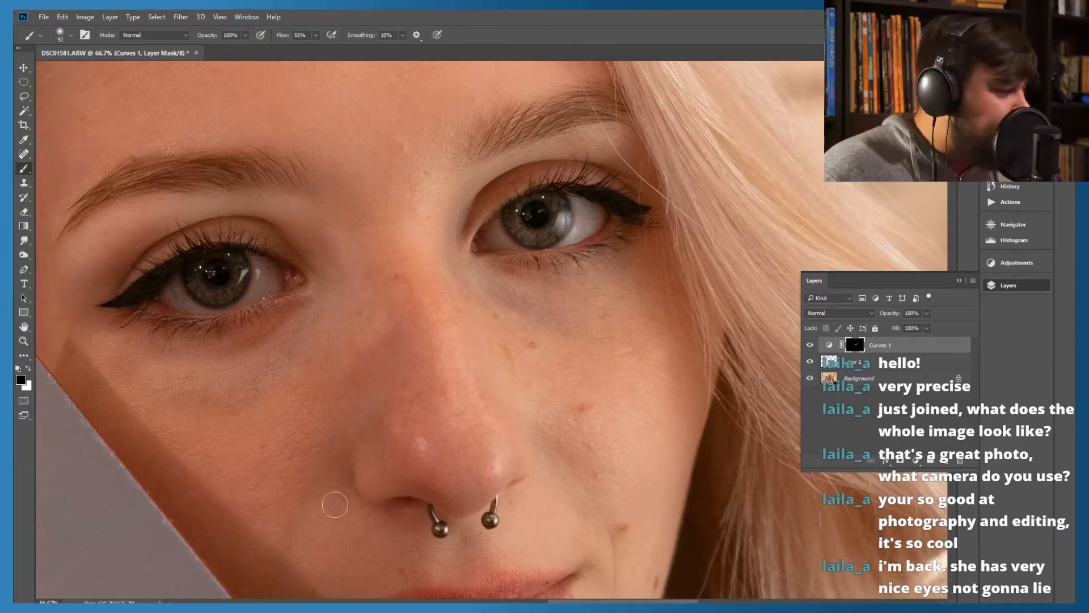
# Switch the brush preset to Soft Round
pyautogui.click(60, 35)
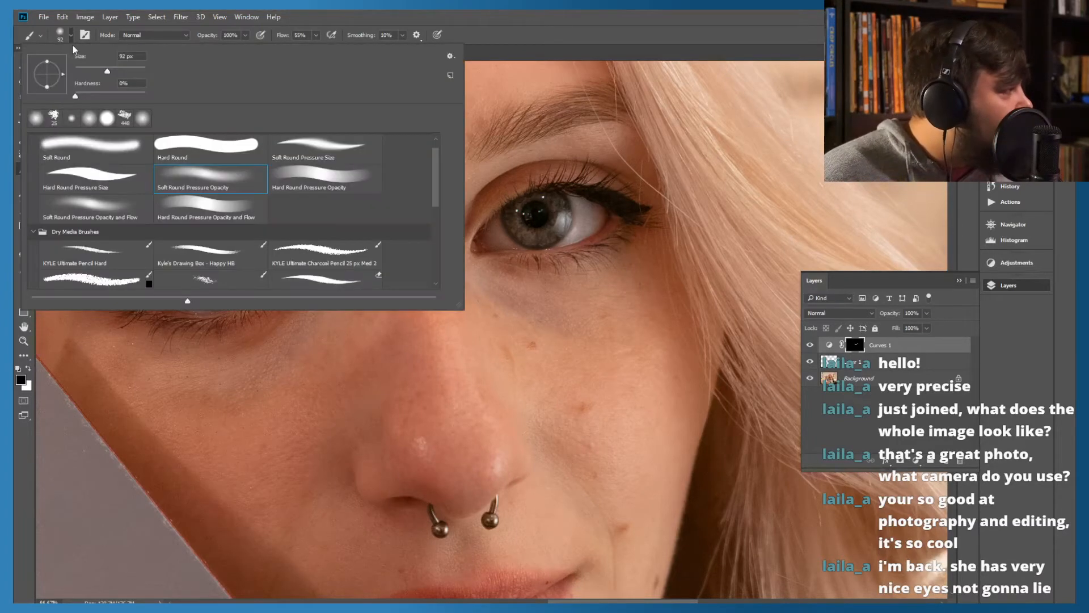
pyautogui.click(77, 151)
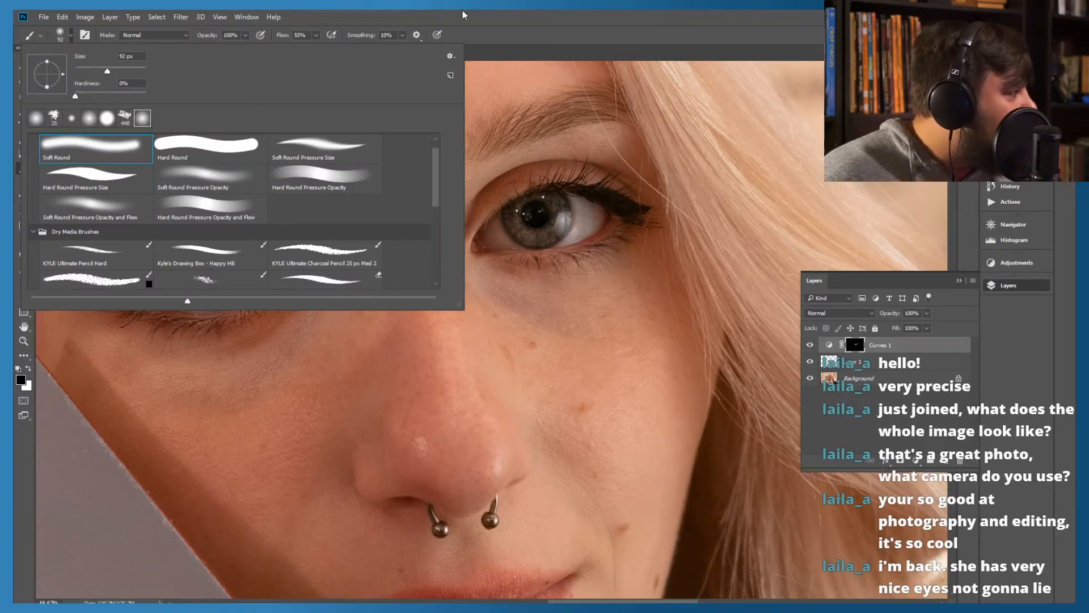
pyautogui.click(436, 18)
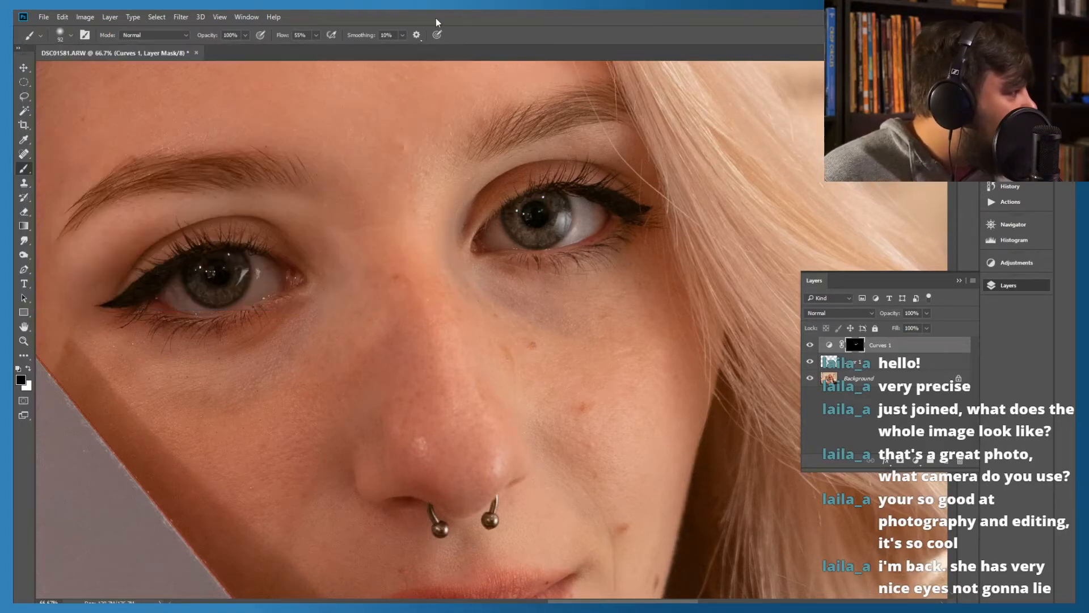
# Set the foreground colour to a mid grey and the brush to Soft Round Pressure Opacity at 199 px
pyautogui.click(21, 380)
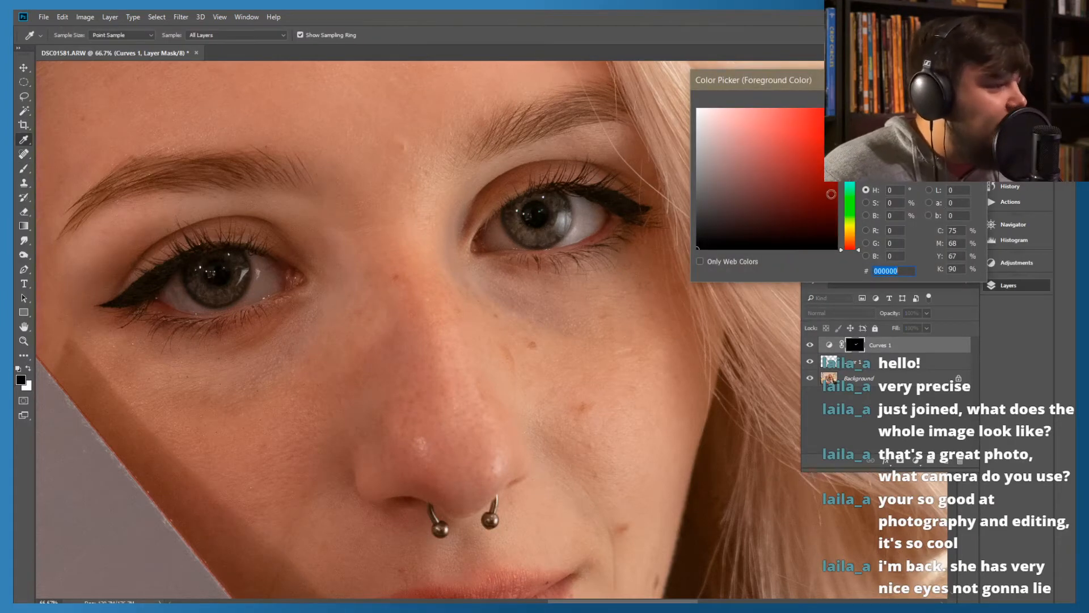
pyautogui.moveTo(697, 215); pyautogui.dragTo(701, 164)
pyautogui.press('Return')
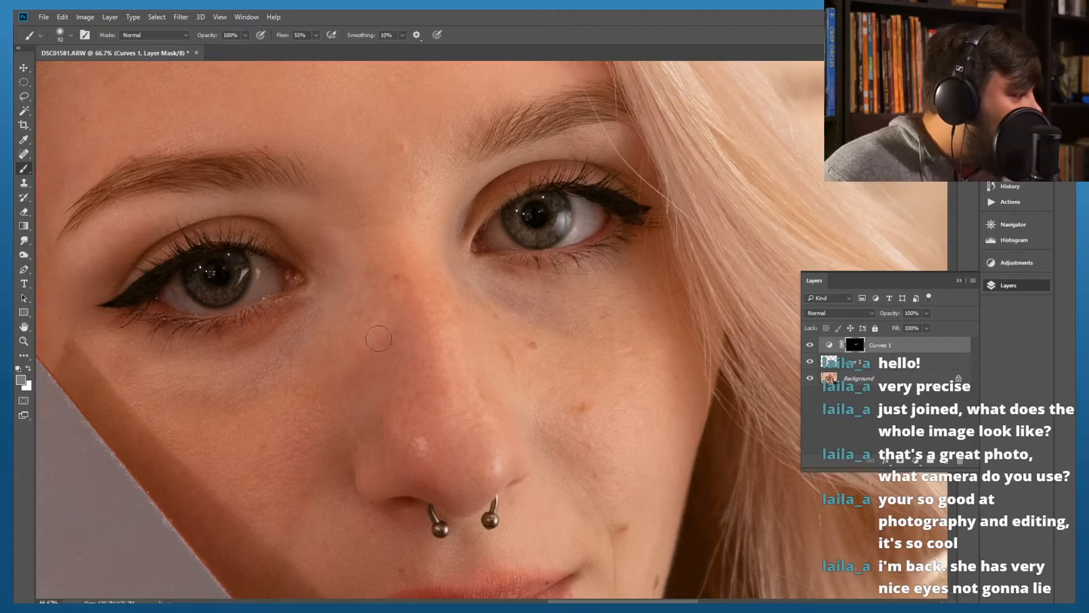
pyautogui.click(71, 36)
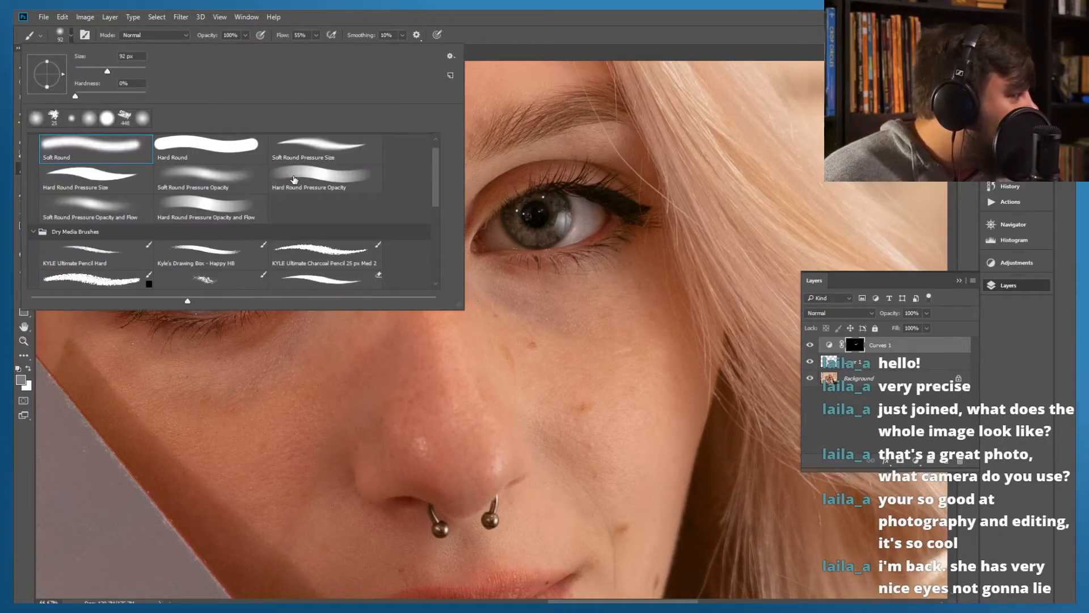
pyautogui.click(198, 179)
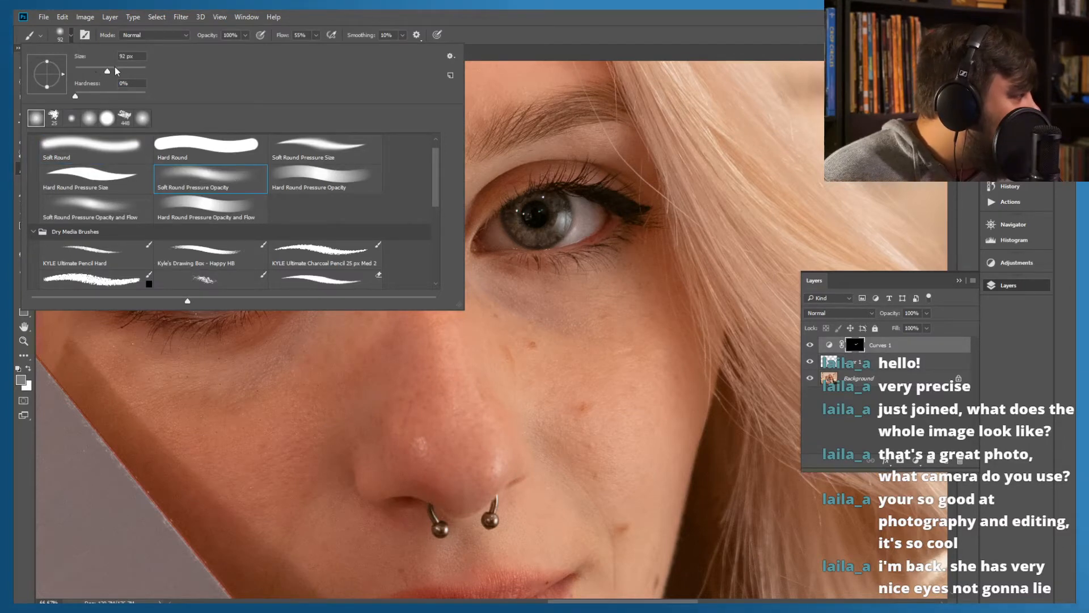
pyautogui.click(510, 33)
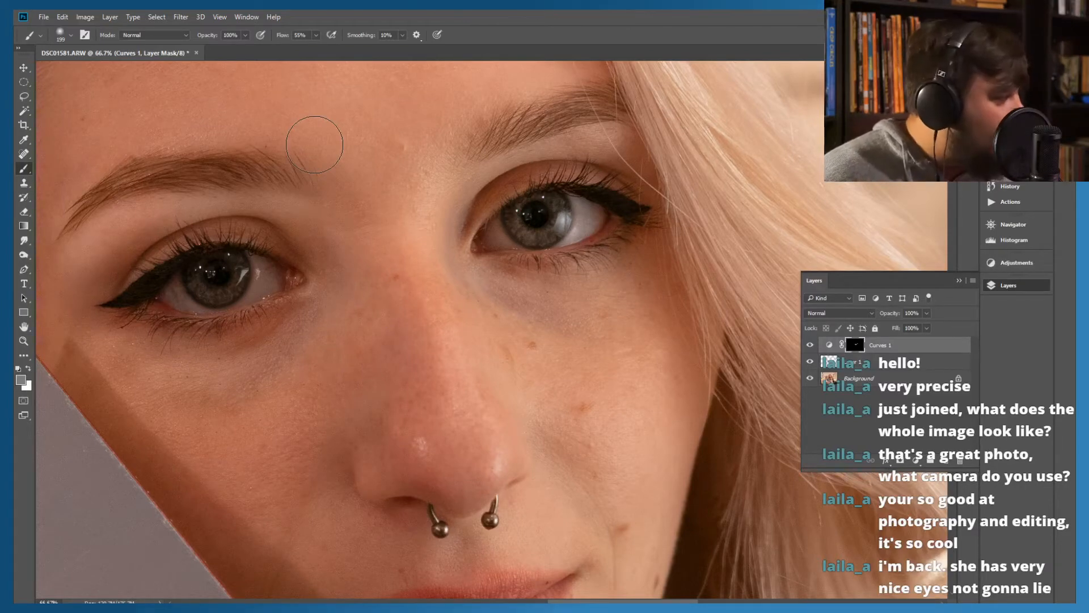
# Make white the foreground colour and choose the KYLE Ultimate Charcoal Pencil 25 px Med 2 brush
pyautogui.moveTo(199, 423)
pyautogui.mouseDown()
pyautogui.moveTo(308, 389)
pyautogui.moveTo(354, 349)
pyautogui.mouseUp()
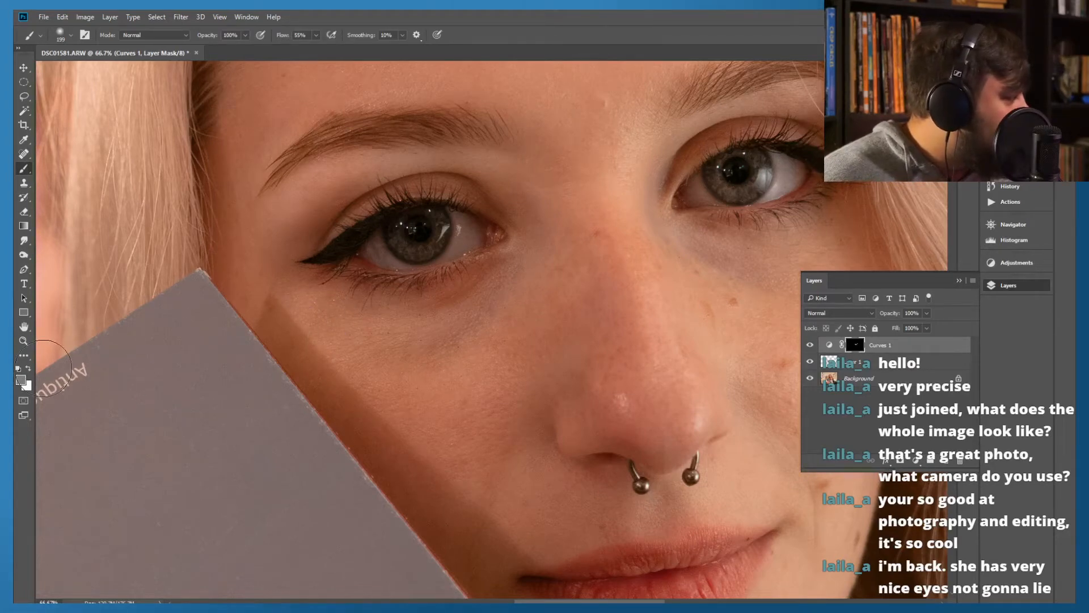
pyautogui.click(28, 369)
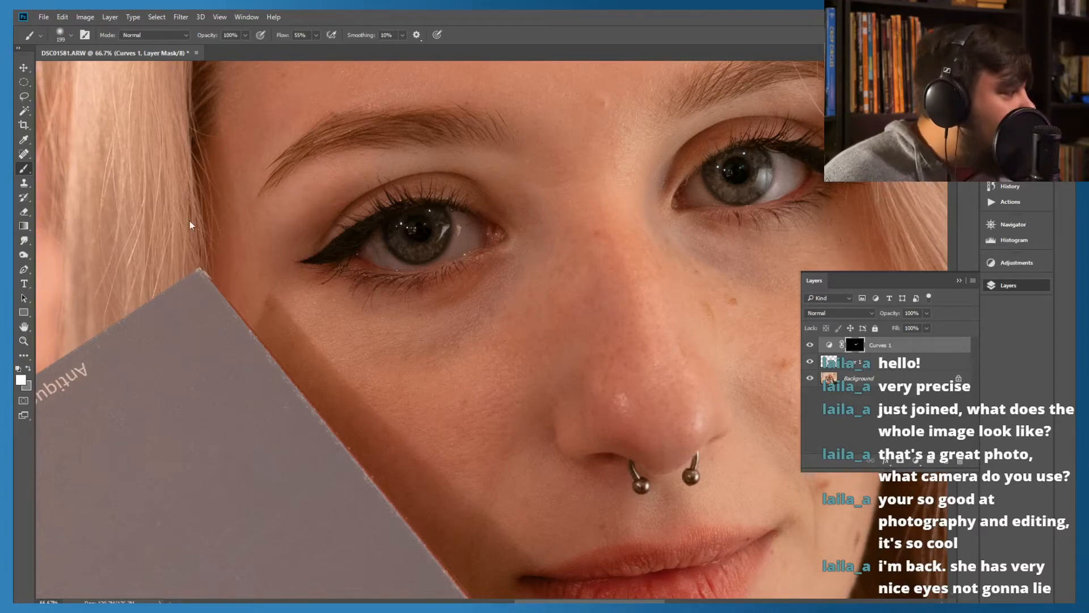
pyautogui.click(70, 36)
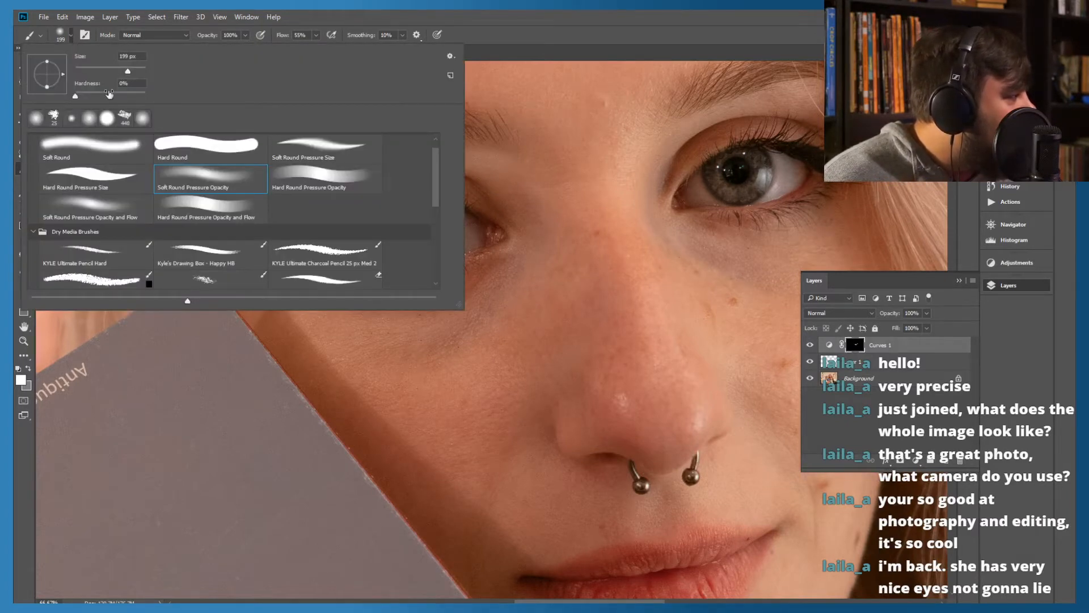
pyautogui.click(312, 258)
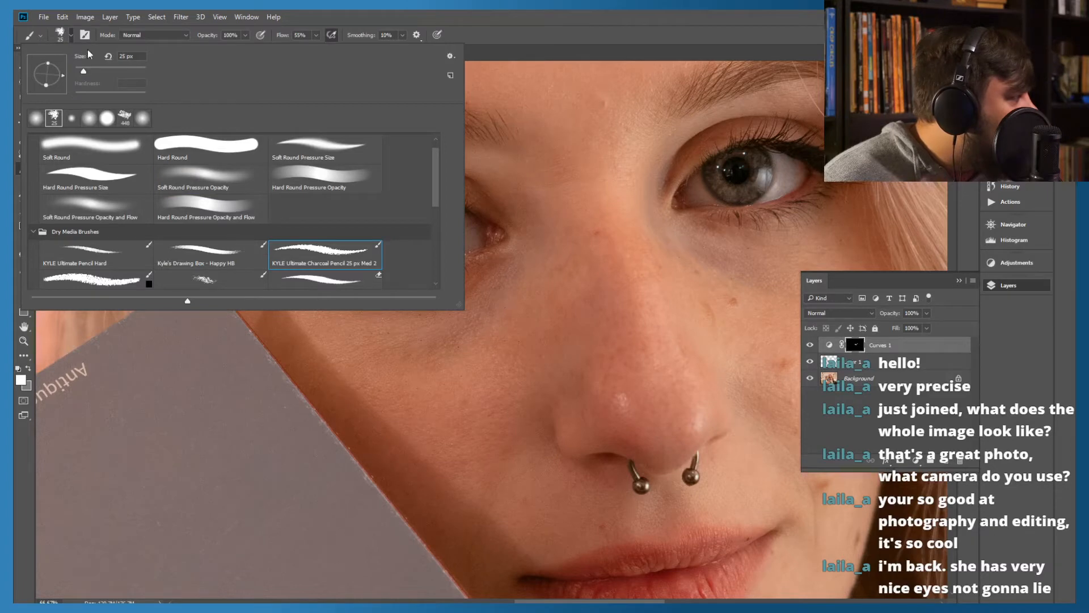
pyautogui.click(493, 21)
# Try drawing an arrow toward the eye nearest the grey card on the Curves mask, and undo the strokes
pyautogui.moveTo(540, 329)
pyautogui.mouseDown()
pyautogui.moveTo(446, 247)
pyautogui.moveTo(491, 241)
pyautogui.moveTo(497, 250)
pyautogui.moveTo(462, 294)
pyautogui.moveTo(453, 271)
pyautogui.mouseUp()
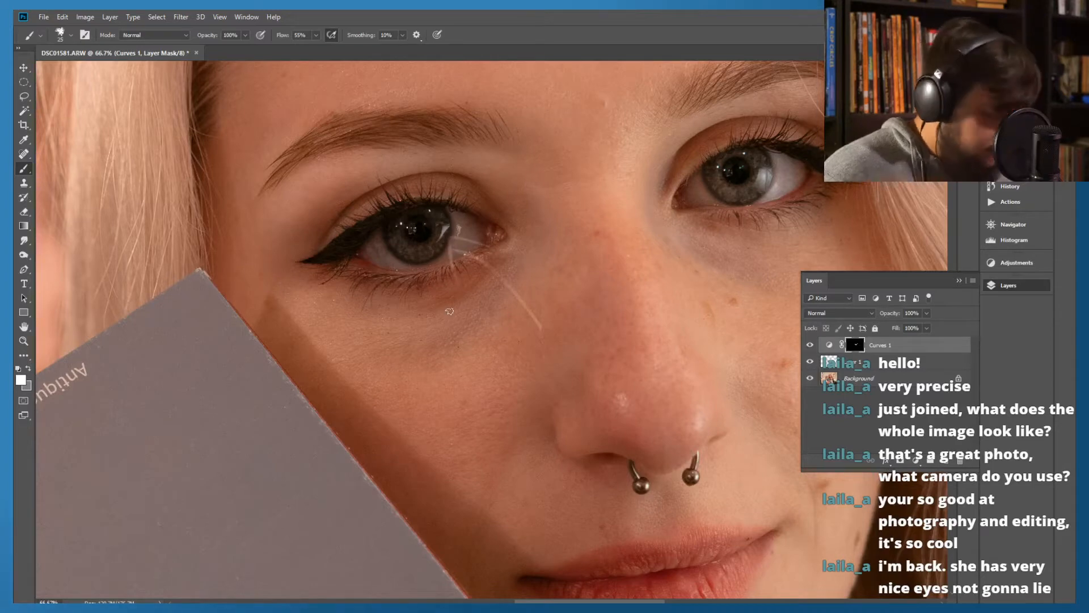
pyautogui.hotkey('ctrl', 'z')
pyautogui.hotkey('ctrl', 'z')
pyautogui.hotkey('ctrl', 'z')
pyautogui.hotkey('ctrl', 'z')
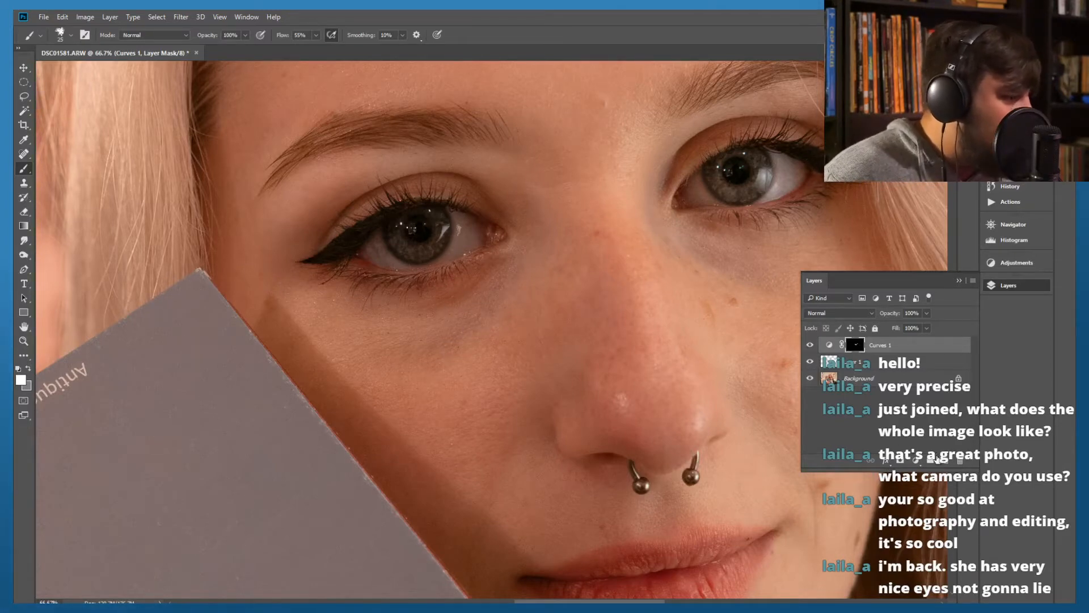
# Add a new layer, draw dark arrows pointing at both eyes on it, and remove that layer
pyautogui.click(944, 460)
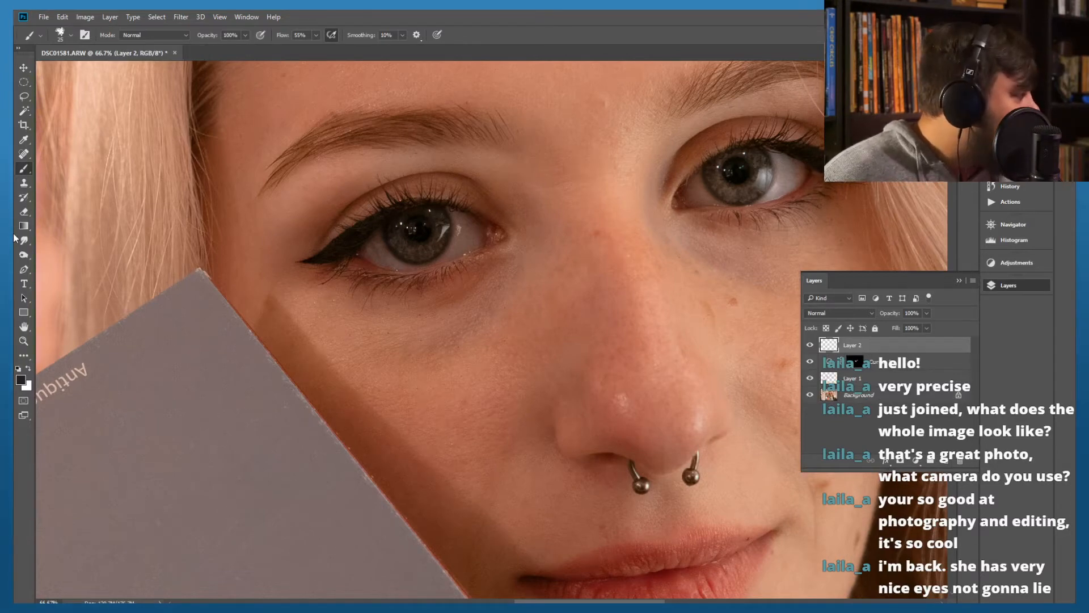
pyautogui.moveTo(530, 335); pyautogui.dragTo(471, 266)
pyautogui.moveTo(468, 303); pyautogui.dragTo(507, 263)
pyautogui.moveTo(868, 248)
pyautogui.mouseDown()
pyautogui.moveTo(794, 186)
pyautogui.moveTo(797, 228)
pyautogui.mouseUp()
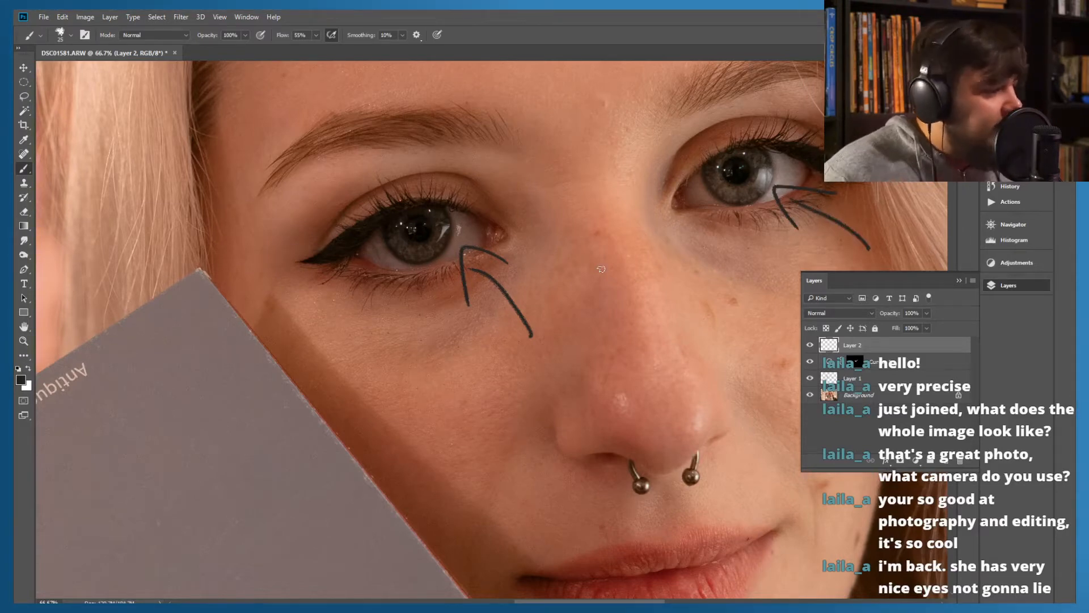
pyautogui.press('Delete')
# Zoom out to 16.7% to show the whole portrait and widen the Layers panel
pyautogui.hotkey('ctrl', '-')
pyautogui.hotkey('ctrl', '-')
pyautogui.hotkey('ctrl', '-')
pyautogui.hotkey('ctrl', '-')
pyautogui.hotkey('ctrl', '-')
pyautogui.hotkey('ctrl', '+')
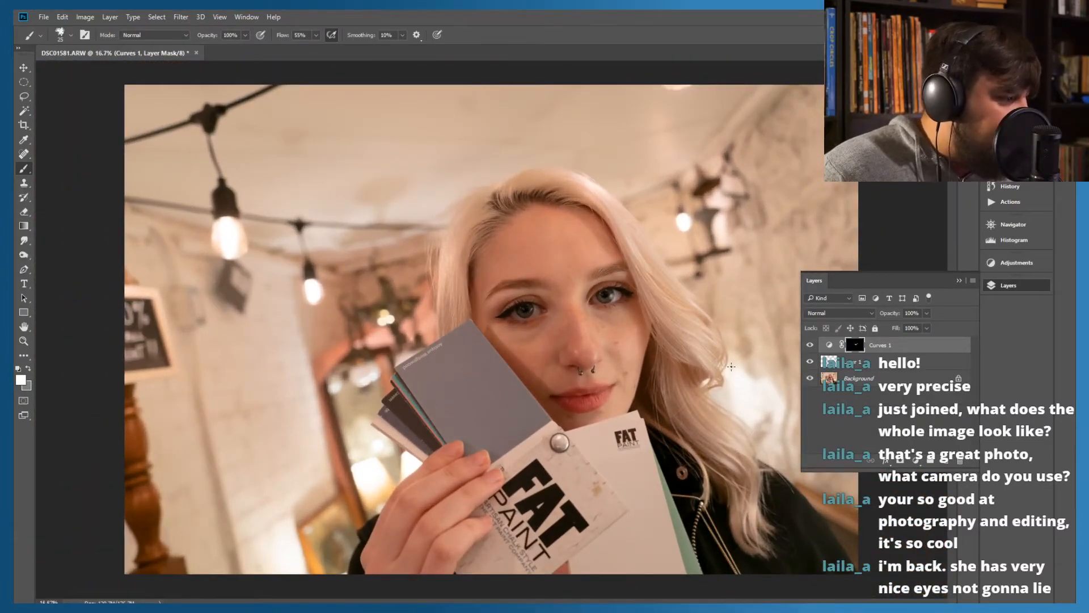
pyautogui.moveTo(801, 390); pyautogui.dragTo(771, 388)
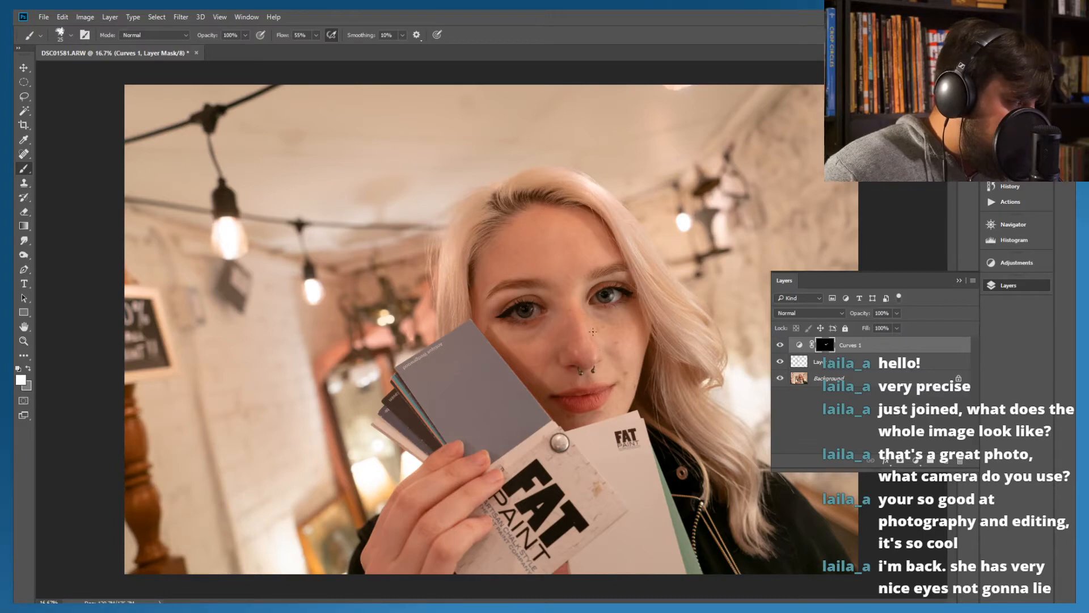
# Step forward one state in the edit history
pyautogui.click(63, 17)
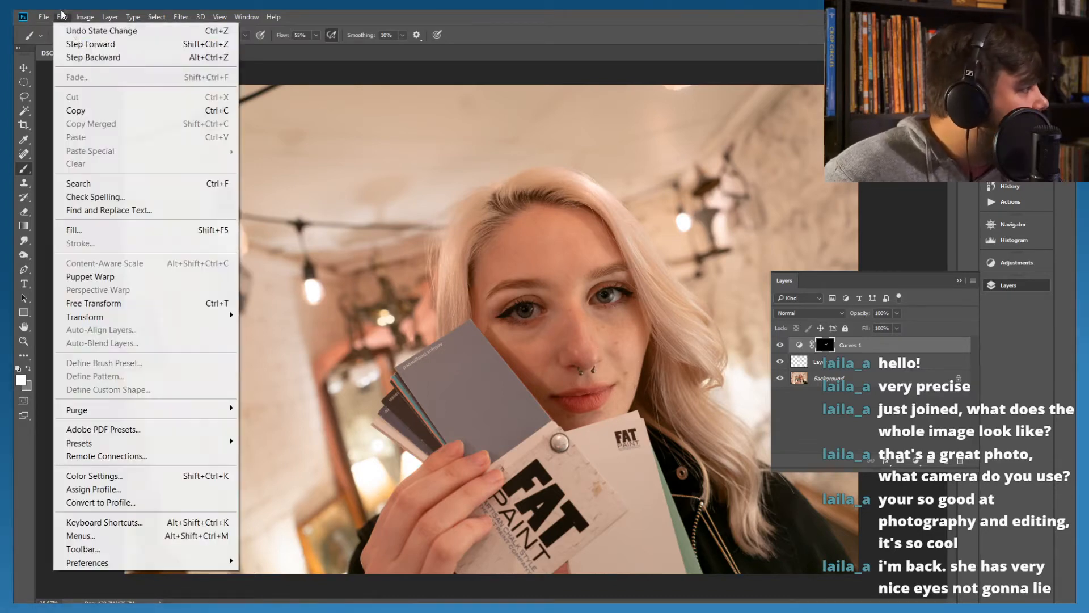
pyautogui.click(89, 46)
pyautogui.click(62, 17)
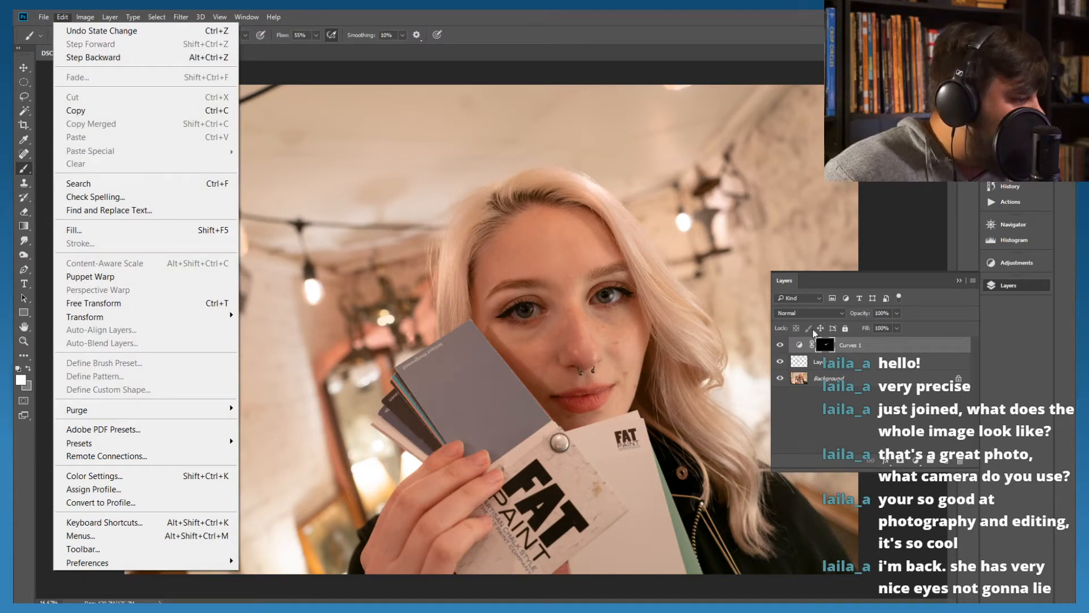
pyautogui.click(900, 442)
# Add a new layer above Curves 1 and draw short dark arrow strokes pointing at both eyes
pyautogui.click(945, 462)
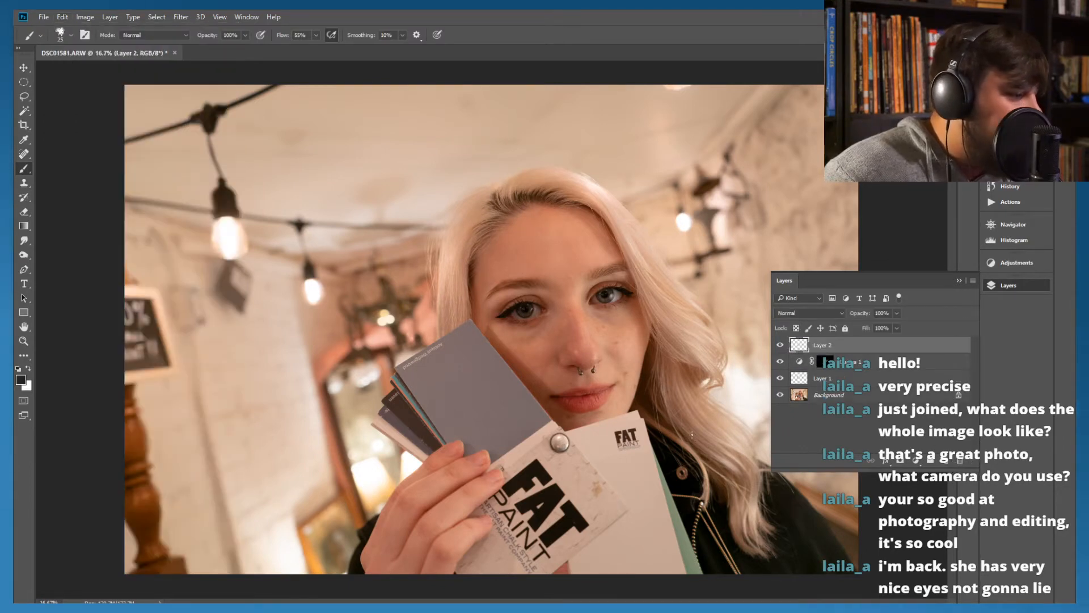
pyautogui.click(959, 282)
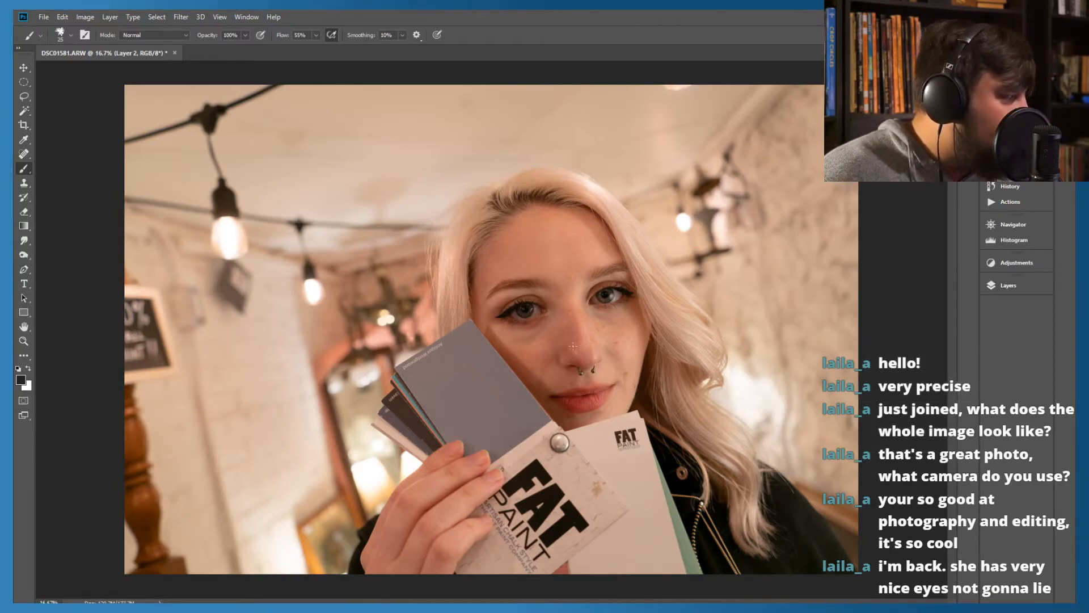
pyautogui.moveTo(554, 325); pyautogui.dragTo(536, 317)
pyautogui.moveTo(674, 332)
pyautogui.mouseDown()
pyautogui.moveTo(630, 311)
pyautogui.moveTo(636, 297)
pyautogui.mouseUp()
pyautogui.moveTo(638, 322); pyautogui.dragTo(623, 301)
# Draw a large loop with handwritten letters over the hair by the shoulder, plus long curved strokes out toward the background lights
pyautogui.moveTo(851, 349)
pyautogui.mouseDown()
pyautogui.moveTo(755, 360)
pyautogui.moveTo(670, 423)
pyautogui.moveTo(834, 432)
pyautogui.mouseUp()
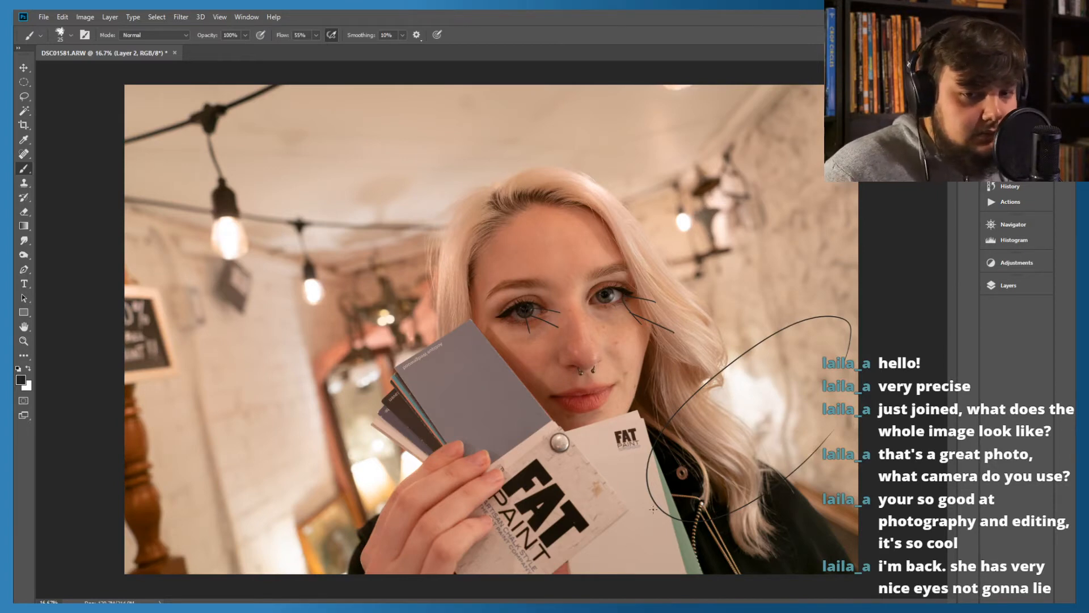
pyautogui.moveTo(707, 419)
pyautogui.mouseDown()
pyautogui.moveTo(736, 407)
pyautogui.moveTo(739, 451)
pyautogui.mouseUp()
pyautogui.moveTo(793, 434); pyautogui.dragTo(756, 433)
pyautogui.moveTo(783, 394)
pyautogui.mouseDown()
pyautogui.moveTo(793, 451)
pyautogui.moveTo(814, 397)
pyautogui.mouseUp()
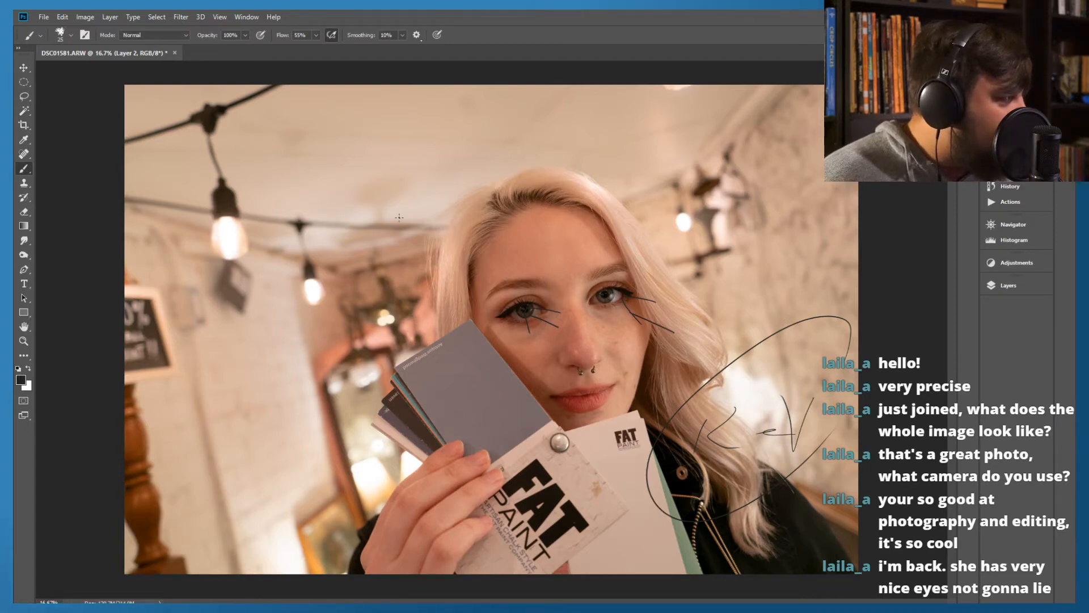
pyautogui.moveTo(384, 342); pyautogui.dragTo(193, 261)
pyautogui.moveTo(659, 265); pyautogui.dragTo(717, 114)
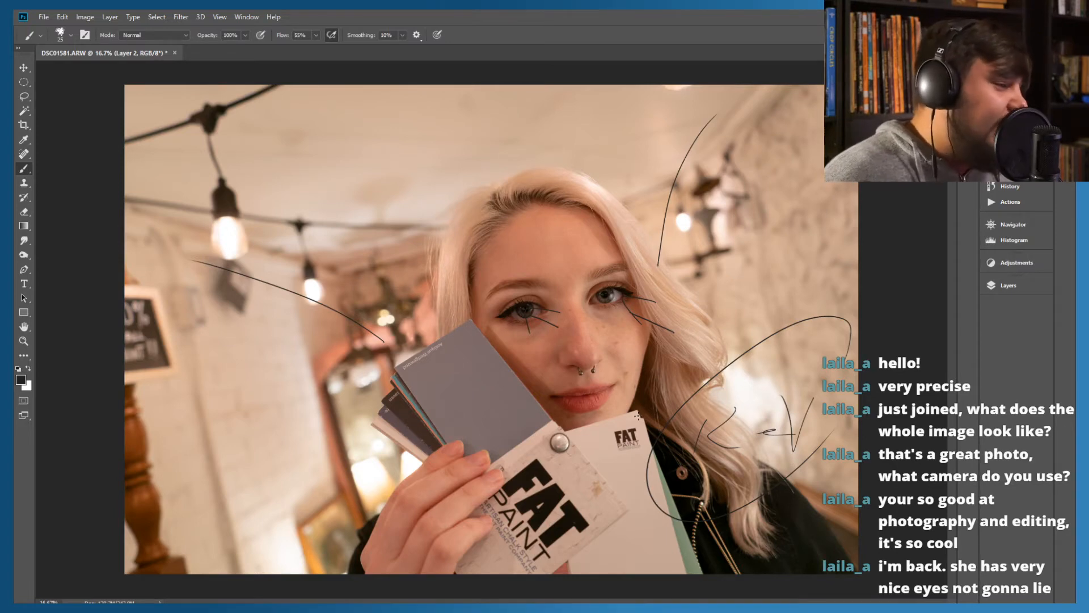
# Hide the annotation layer and add another empty layer above it
pyautogui.click(1002, 289)
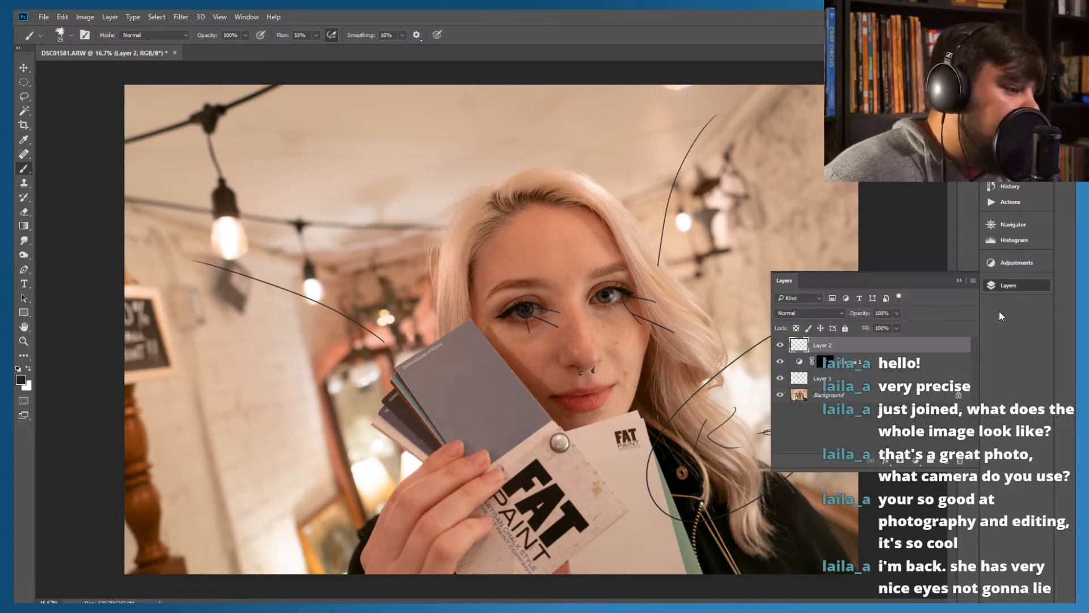
pyautogui.click(780, 345)
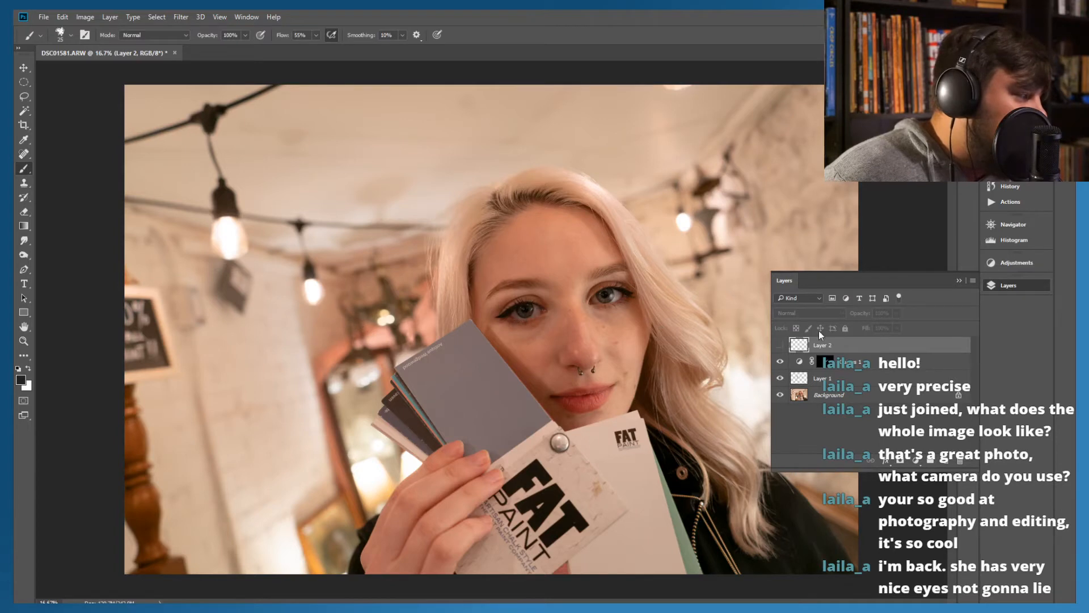
pyautogui.click(826, 421)
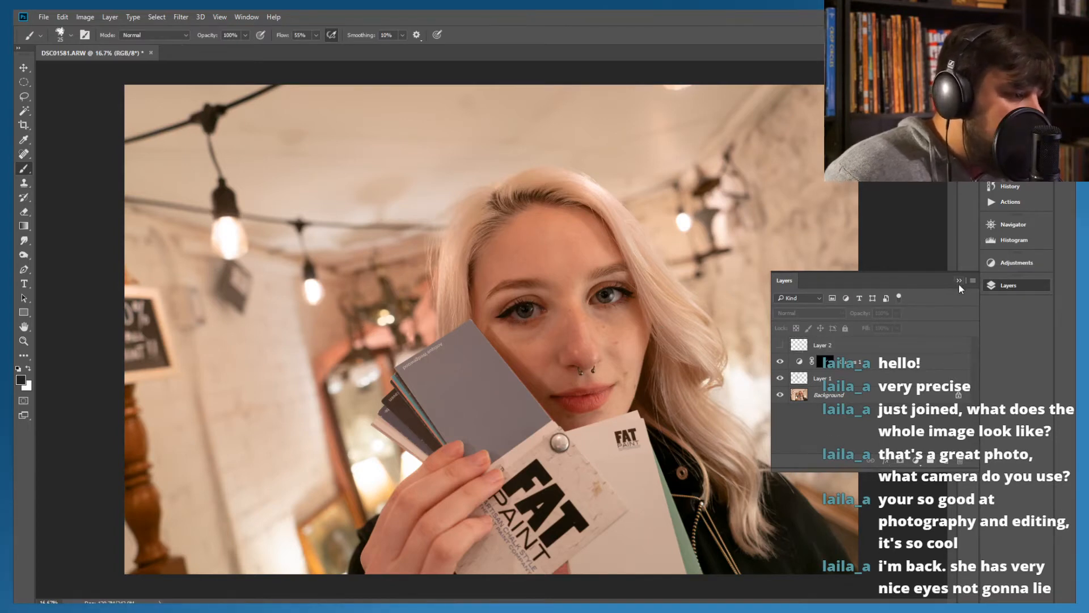
pyautogui.click(944, 462)
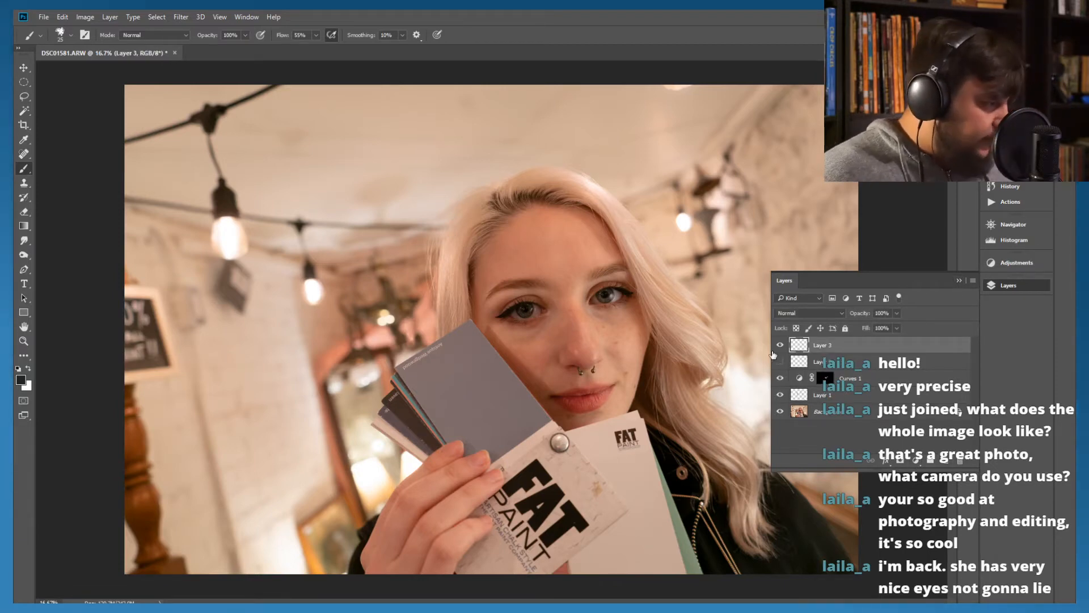
# Add a new Curves adjustment layer above the empty Layer 3
pyautogui.hotkey('ctrl', '=')
pyautogui.hotkey('ctrl', '=')
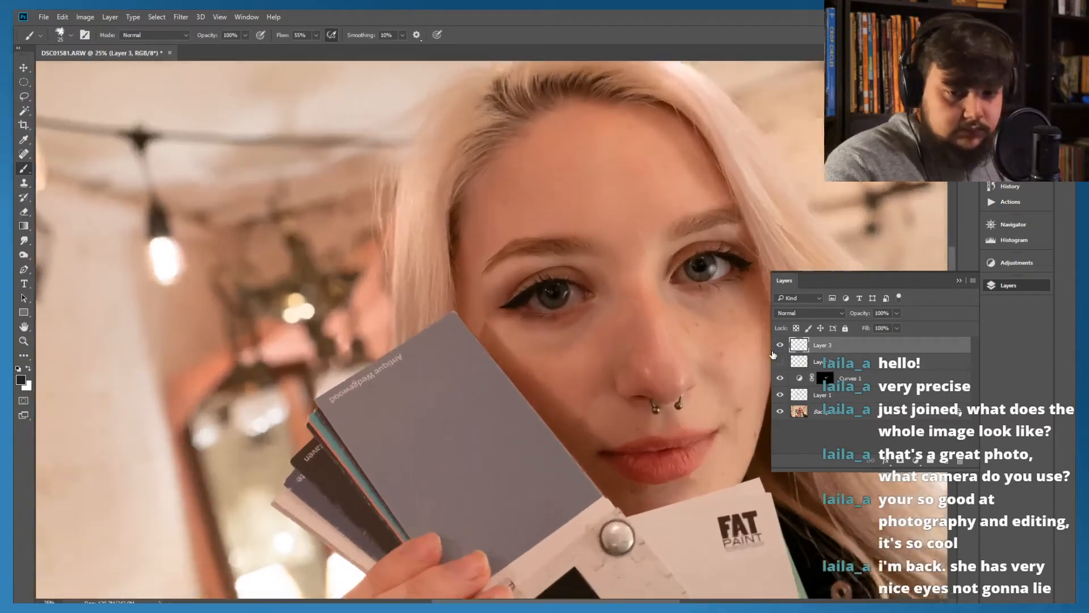
pyautogui.hotkey('ctrl', '=')
pyautogui.hotkey('ctrl', '=')
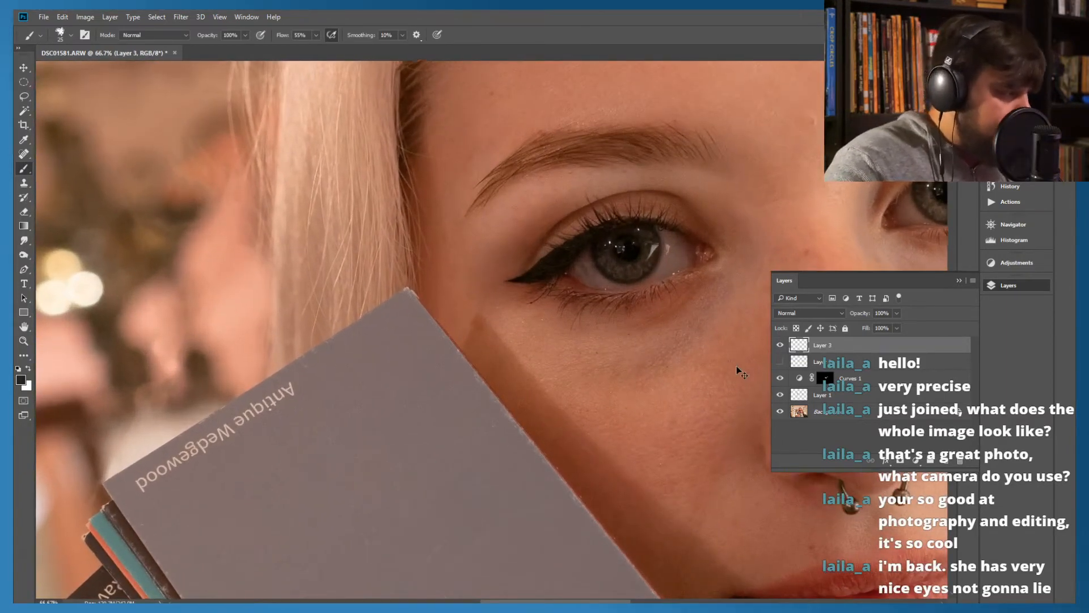
pyautogui.hotkey('ctrl', '=')
pyautogui.moveTo(562, 601); pyautogui.dragTo(610, 603)
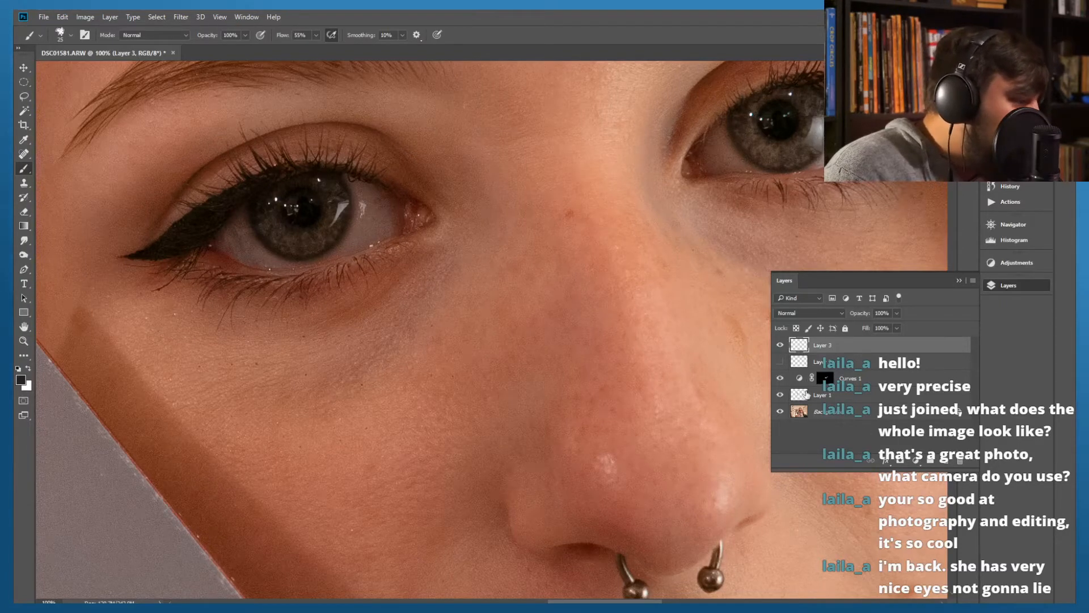
pyautogui.click(915, 461)
pyautogui.click(943, 270)
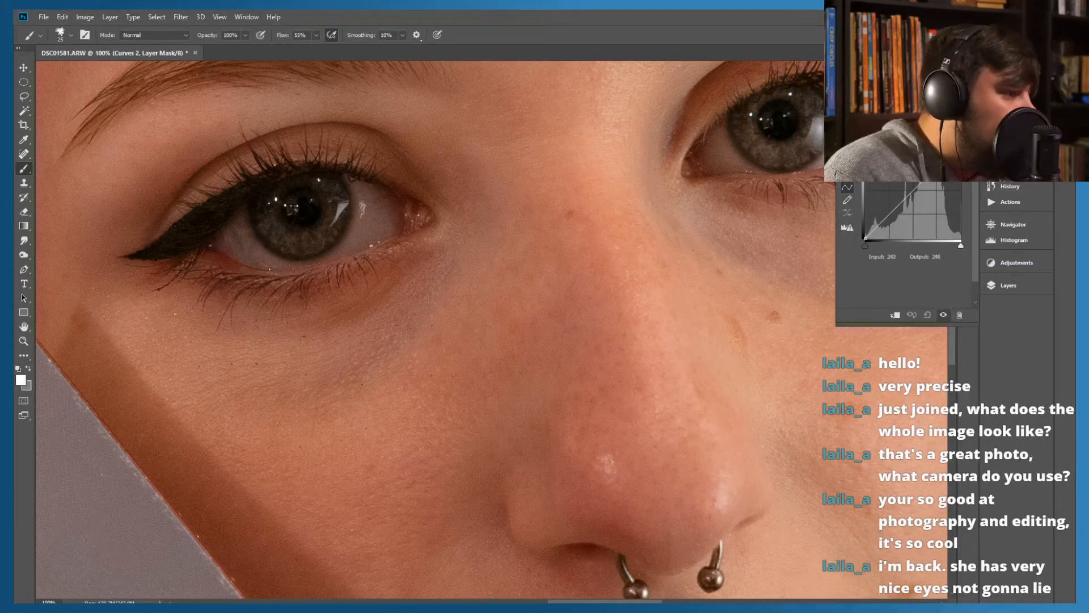
pyautogui.moveTo(960, 245); pyautogui.dragTo(938, 245)
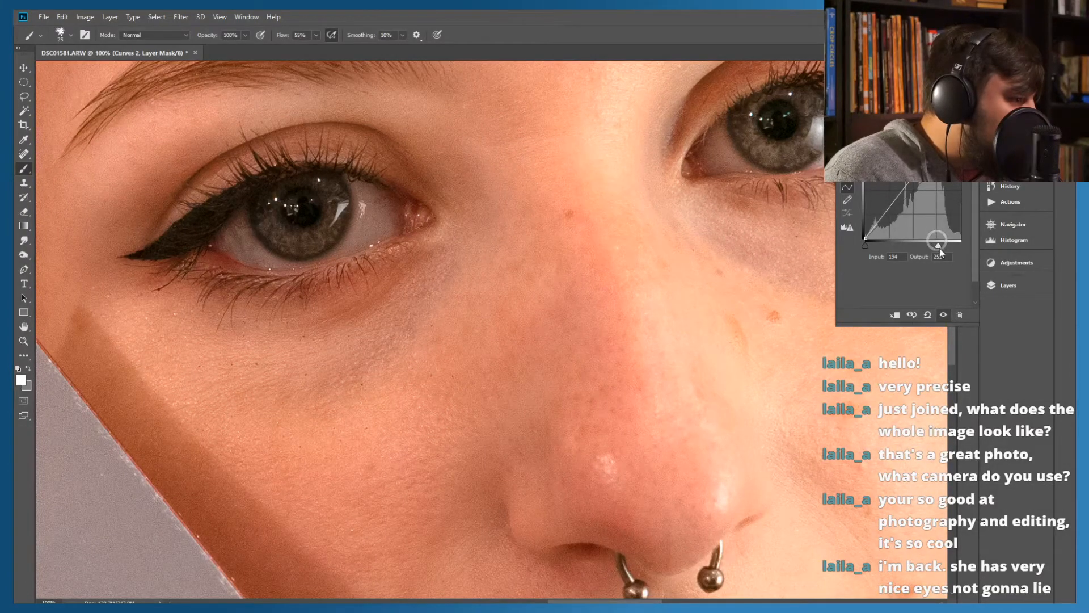
pyautogui.moveTo(938, 245); pyautogui.dragTo(965, 243)
pyautogui.moveTo(901, 257); pyautogui.dragTo(876, 244)
pyautogui.write('0')
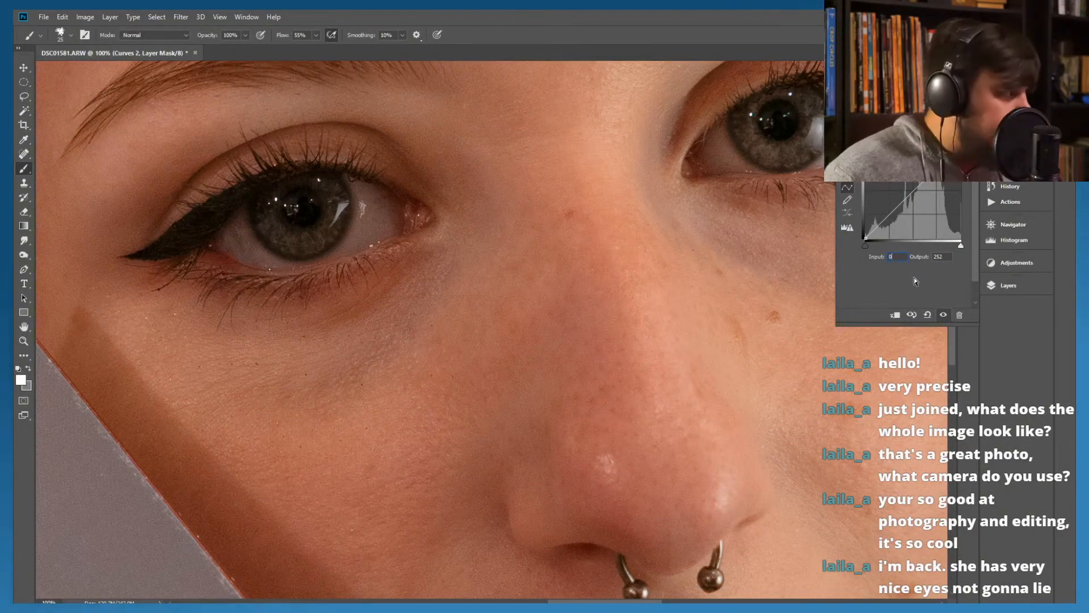
pyautogui.press('Return')
pyautogui.click(532, 241)
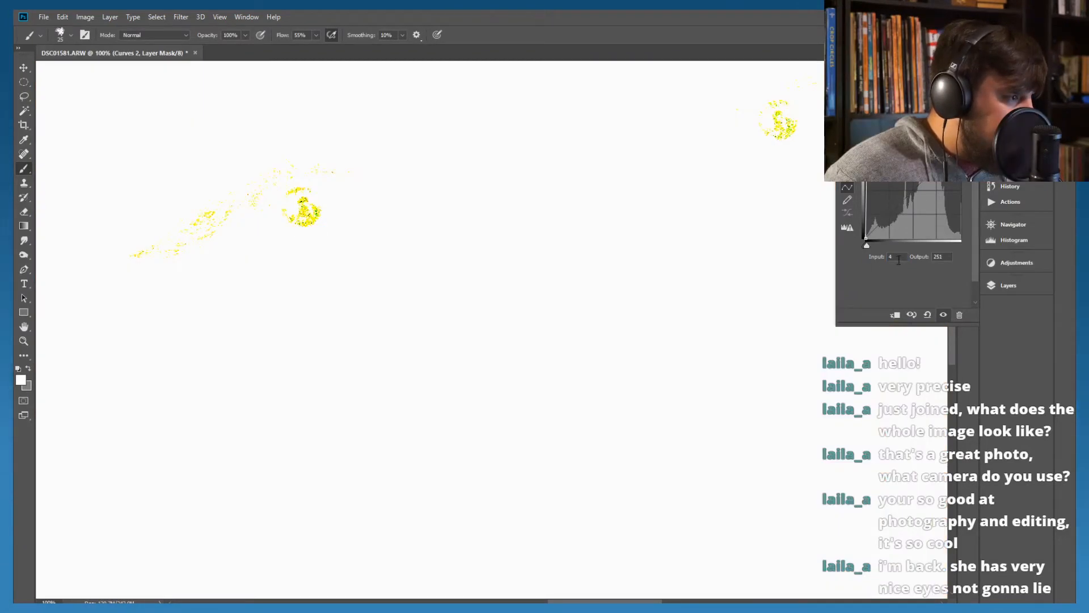
pyautogui.moveTo(867, 144); pyautogui.dragTo(965, 141)
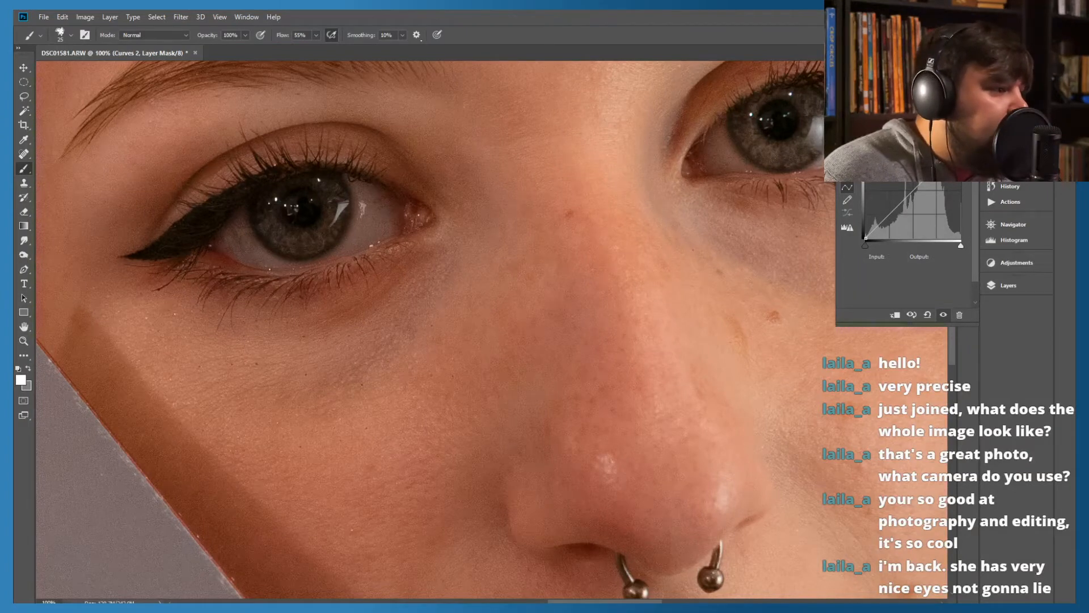
pyautogui.moveTo(959, 146); pyautogui.dragTo(941, 145)
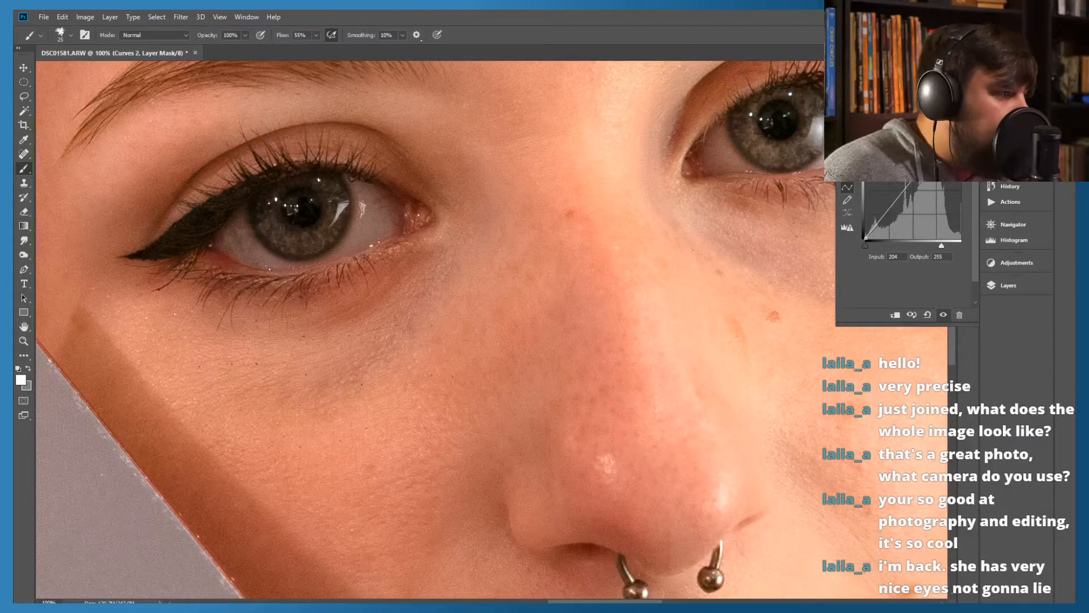
pyautogui.moveTo(922, 167)
pyautogui.mouseDown()
pyautogui.moveTo(906, 170)
pyautogui.moveTo(927, 172)
pyautogui.mouseUp()
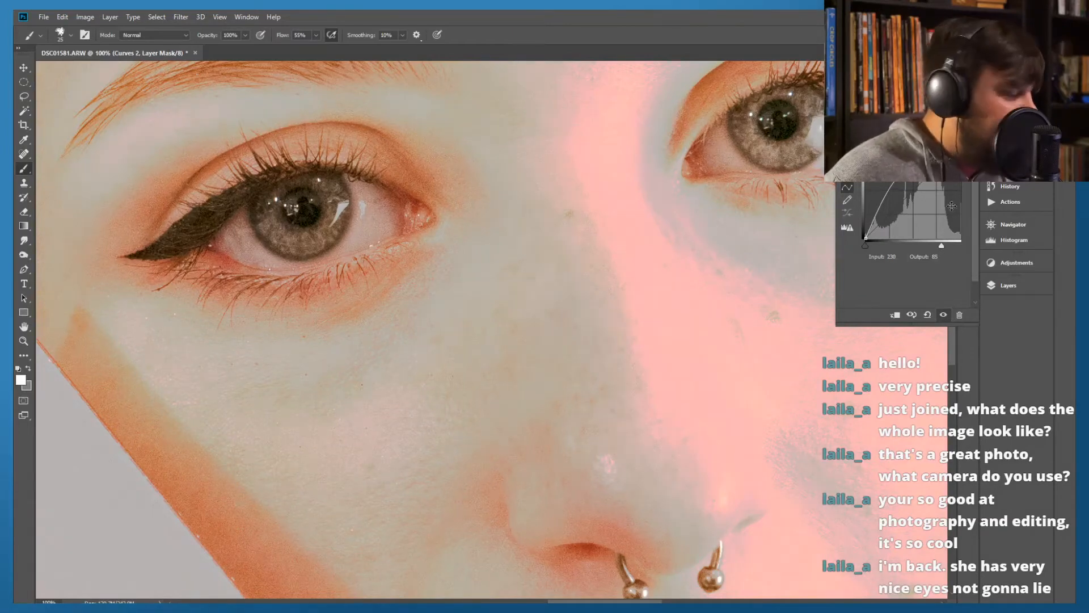
pyautogui.moveTo(928, 170); pyautogui.dragTo(919, 127)
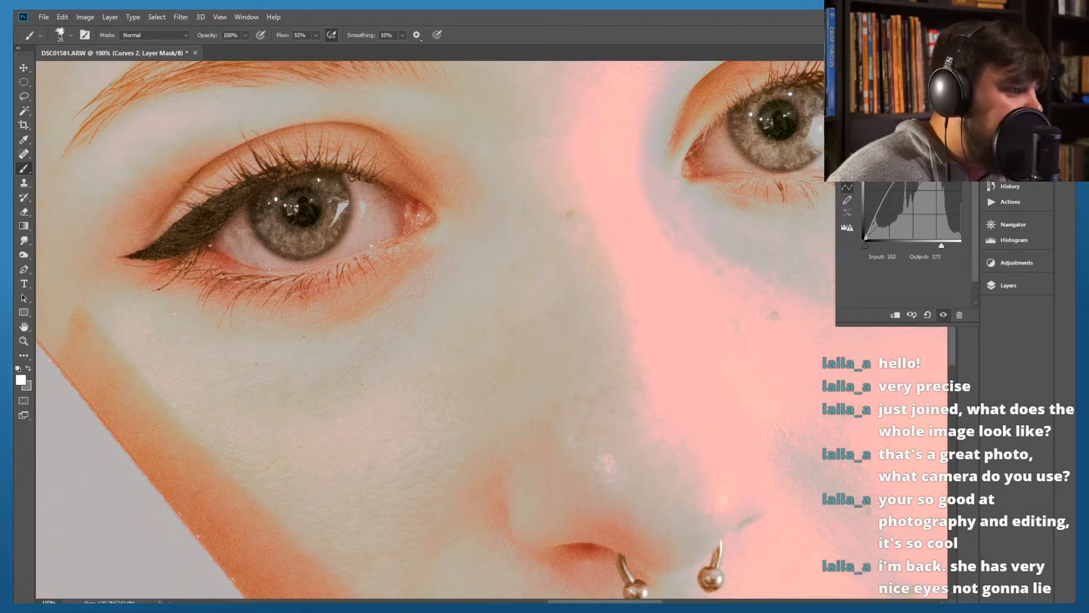
# Brighten the highlights by raising the upper curve with a point at input 146, output 207, and hide that Curves layer
pyautogui.moveTo(923, 170); pyautogui.dragTo(960, 146)
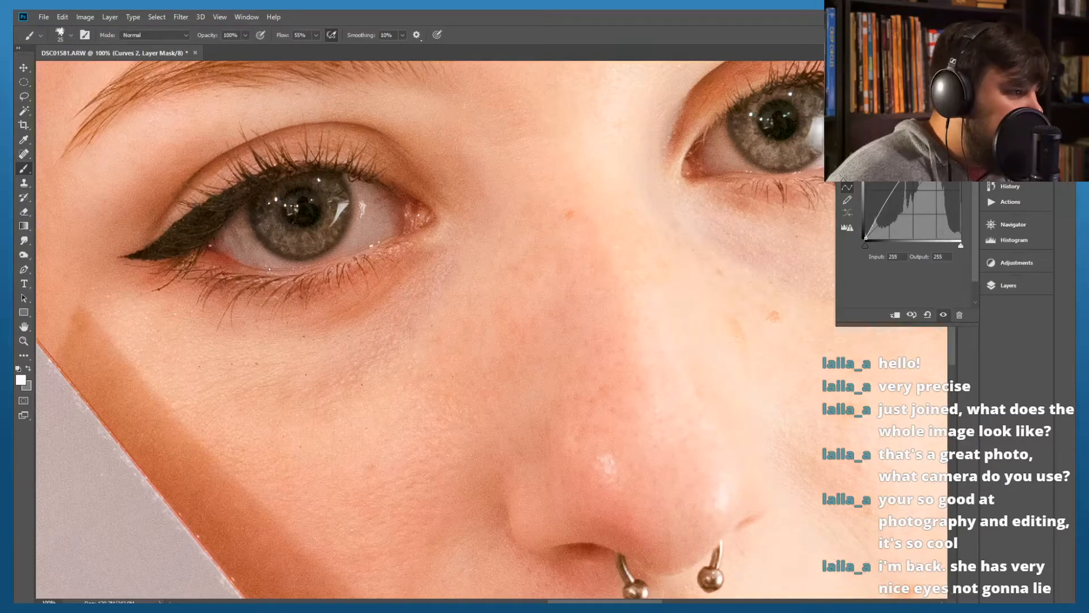
pyautogui.moveTo(916, 154); pyautogui.dragTo(920, 160)
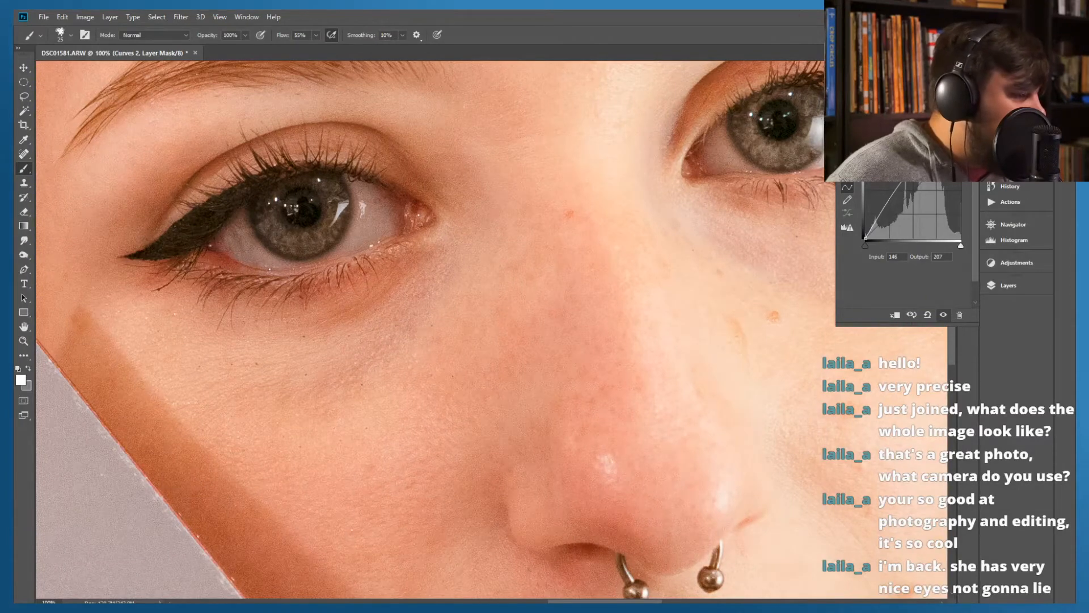
pyautogui.click(1006, 284)
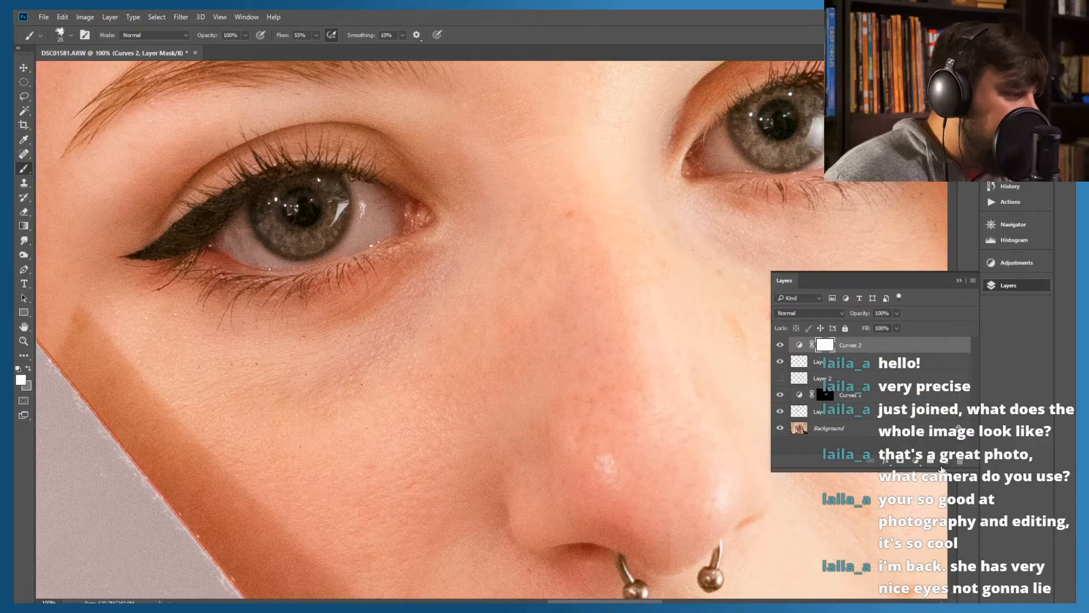
pyautogui.click(780, 345)
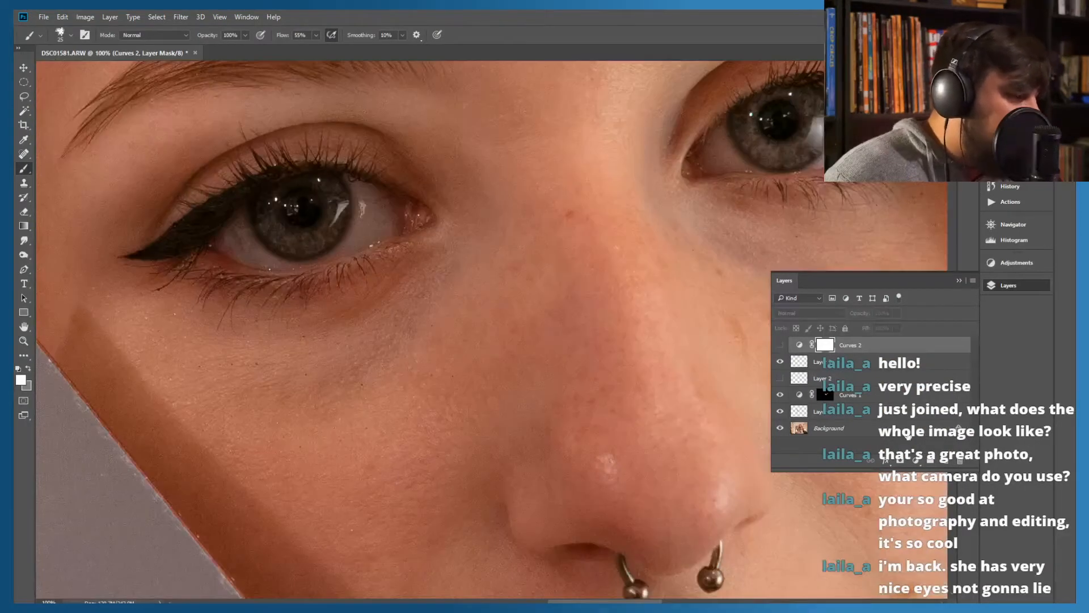
# Add another Curves adjustment layer, lift its midtones with a point at input 87, output 111, and hide it
pyautogui.click(918, 462)
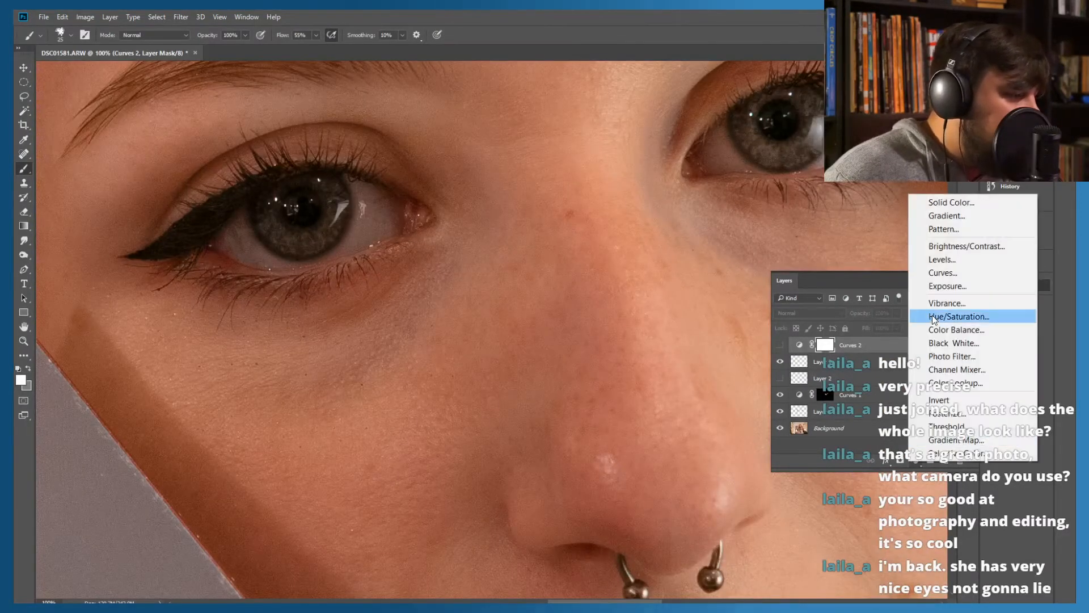
pyautogui.click(941, 275)
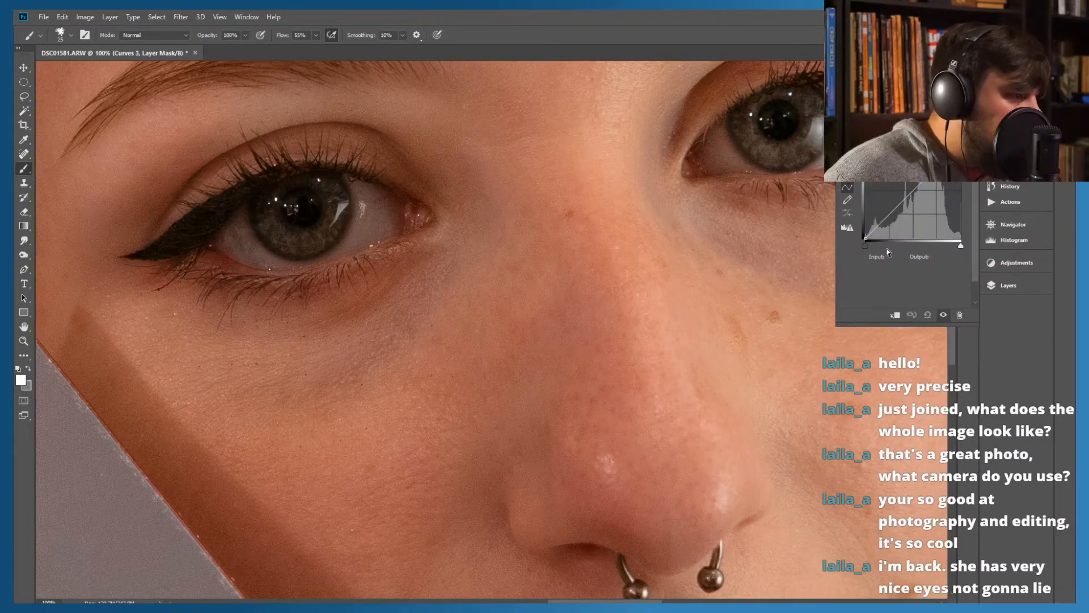
pyautogui.moveTo(881, 218); pyautogui.dragTo(898, 197)
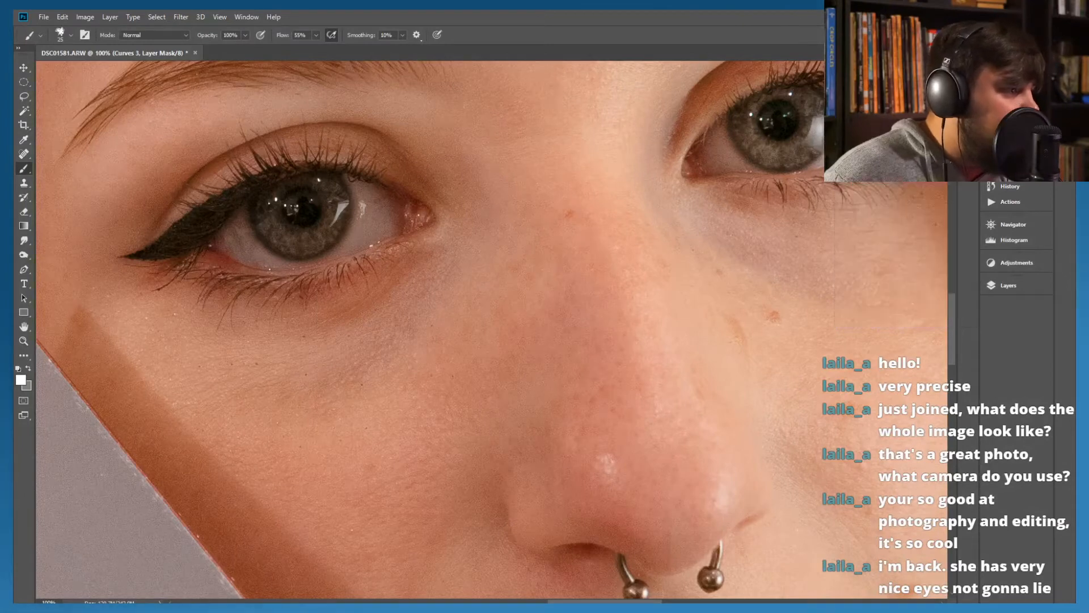
pyautogui.click(1003, 285)
pyautogui.click(781, 345)
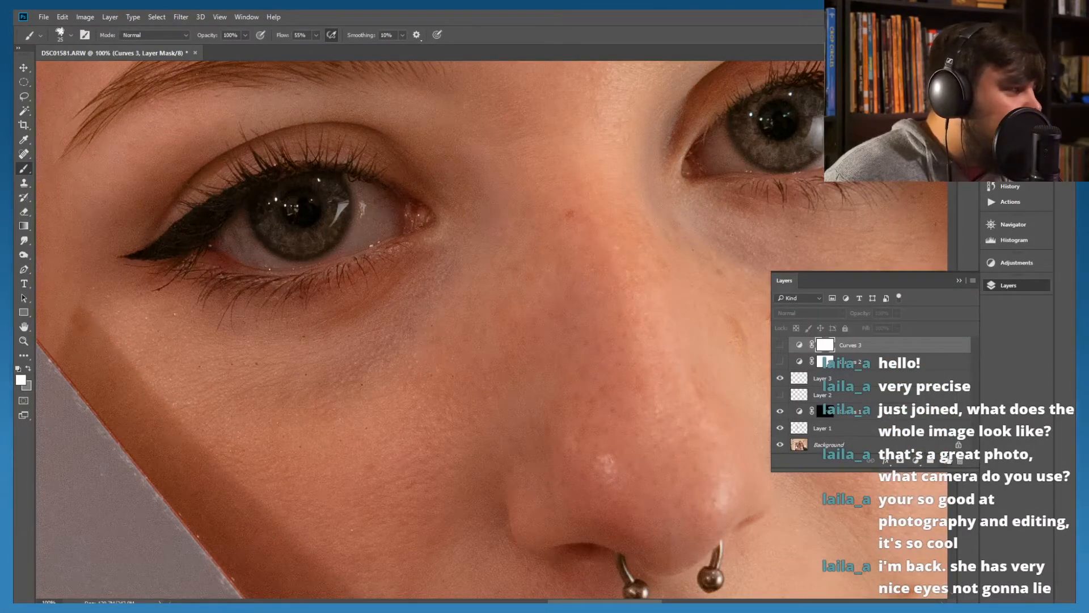
# Add a further Curves adjustment layer at the top and darken the shadows by shifting the curve's black end inward
pyautogui.click(915, 463)
pyautogui.click(939, 273)
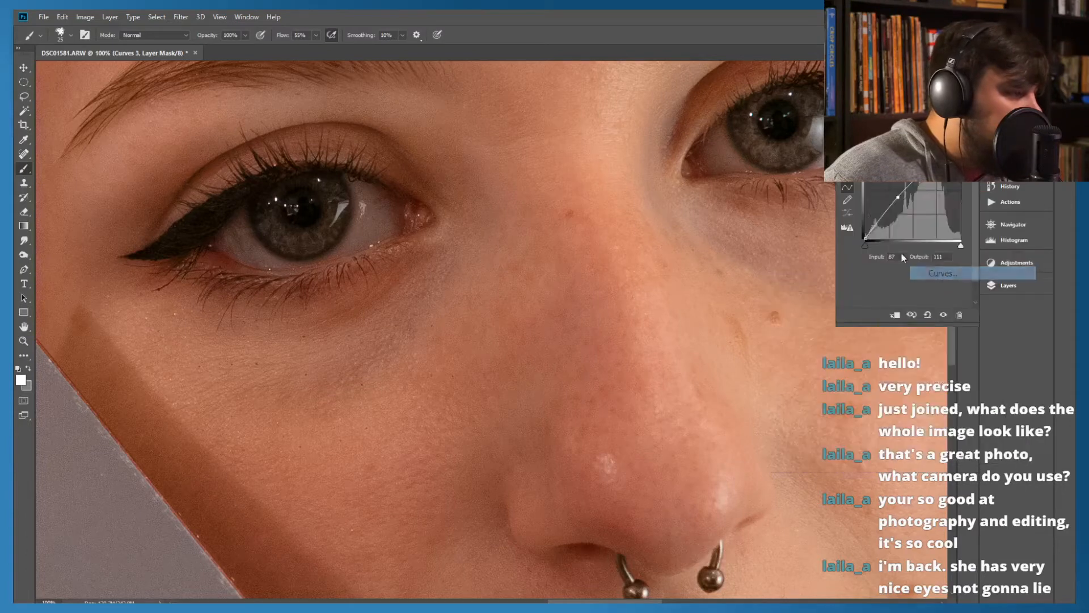
pyautogui.moveTo(866, 237); pyautogui.dragTo(879, 239)
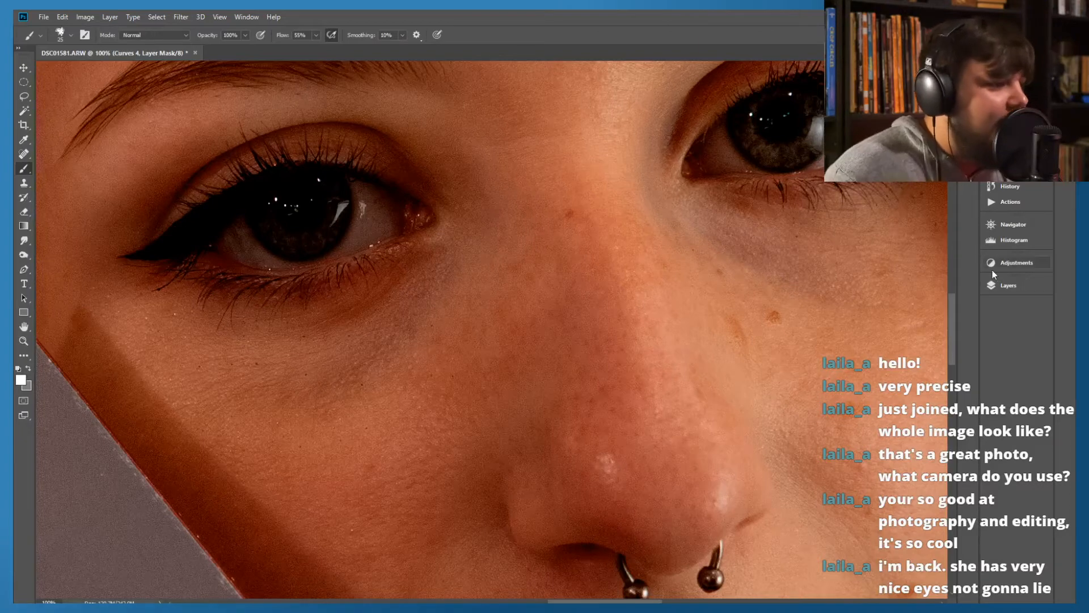
pyautogui.click(1003, 285)
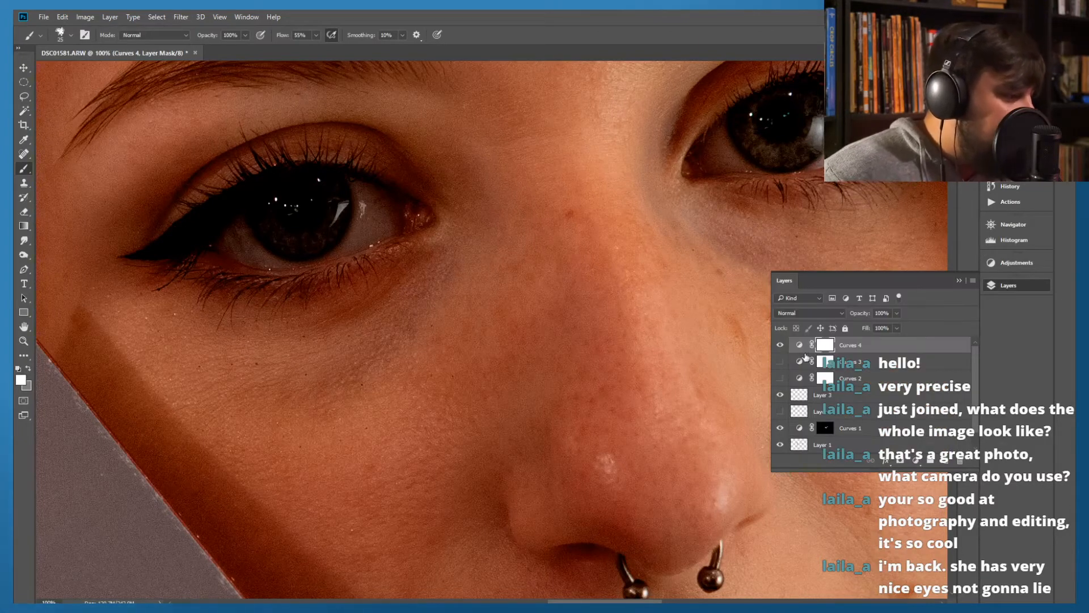
# Show the hidden Curves 3 and Curves 2 layers and invert the masks of Curves 4, 3 and 2 to black
pyautogui.click(780, 361)
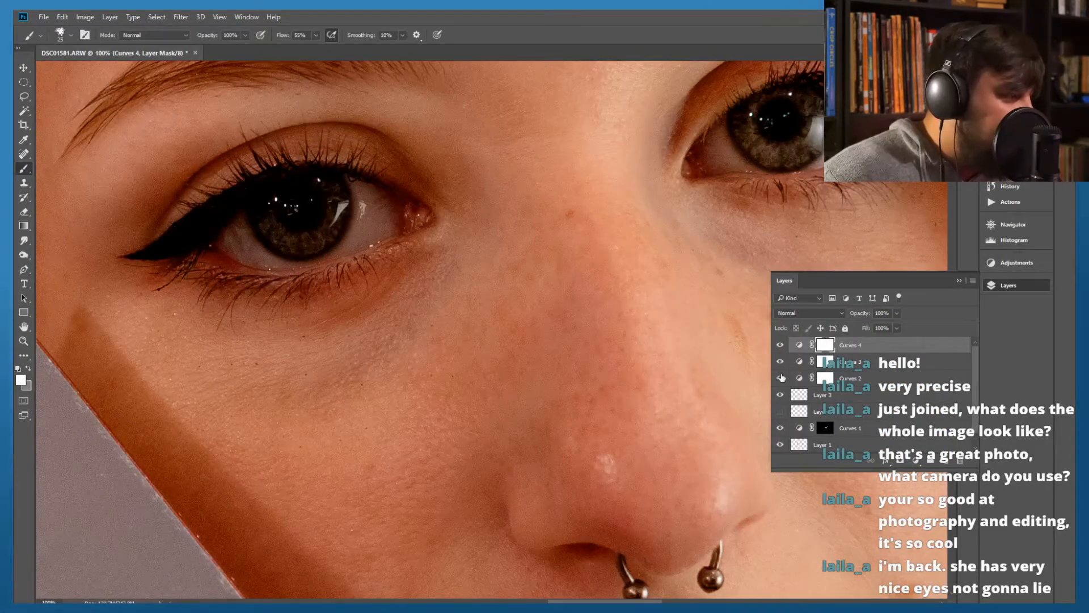
pyautogui.click(781, 378)
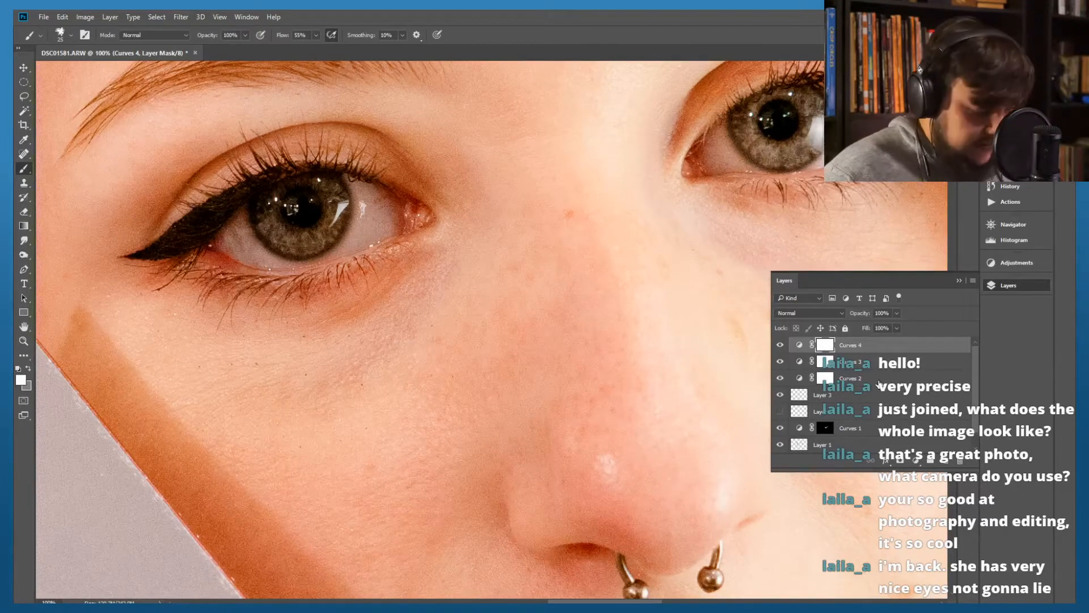
pyautogui.hotkey('ctrl', 'i')
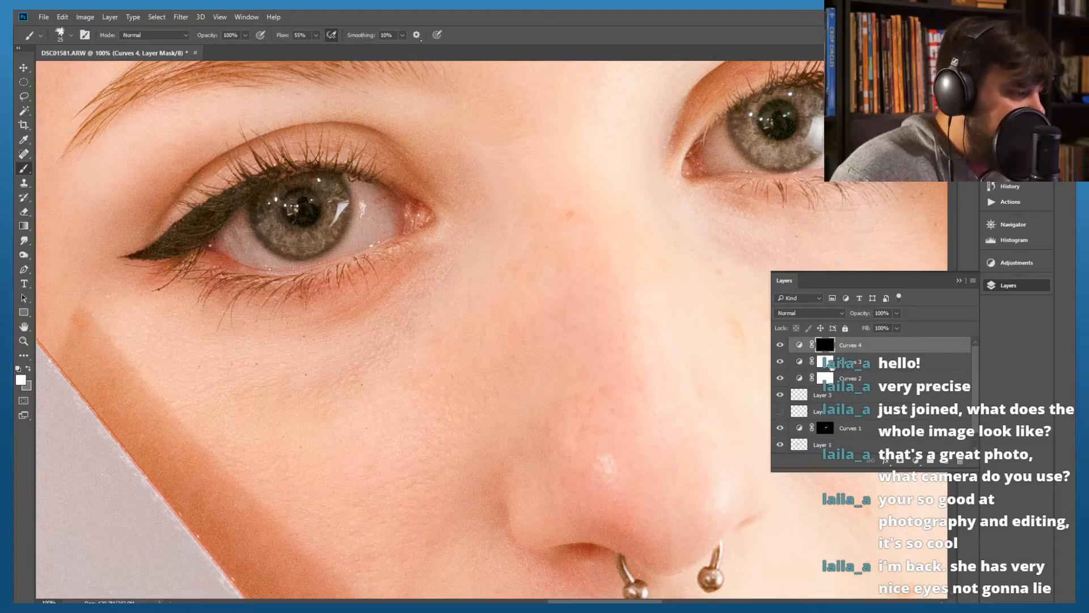
pyautogui.click(834, 368)
pyautogui.hotkey('ctrl', 'i')
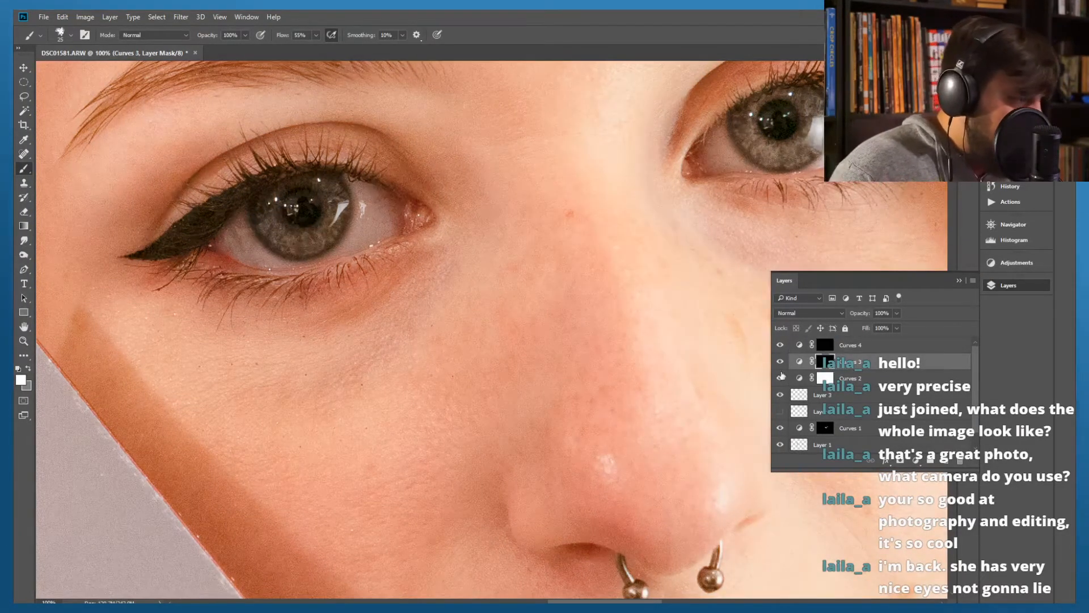
pyautogui.click(833, 383)
pyautogui.hotkey('ctrl', 'i')
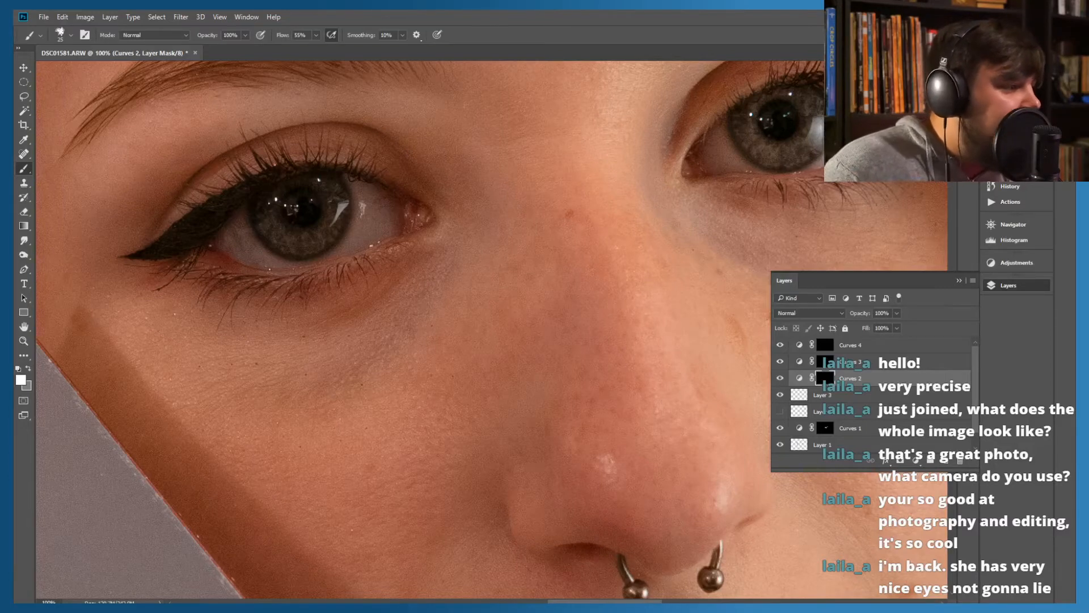
pyautogui.click(851, 382)
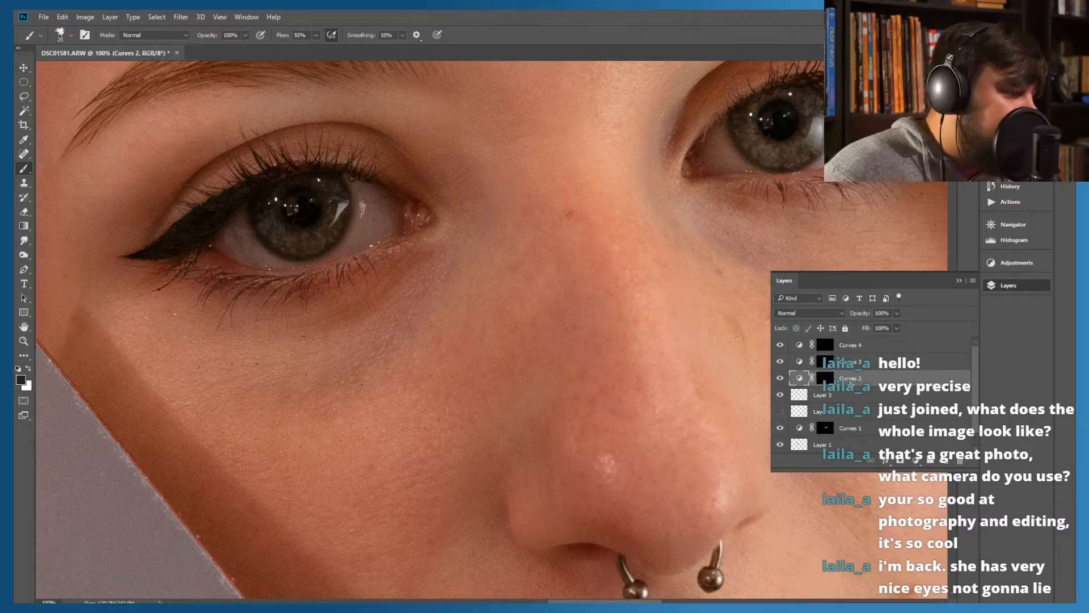
pyautogui.click(781, 382)
pyautogui.click(781, 382)
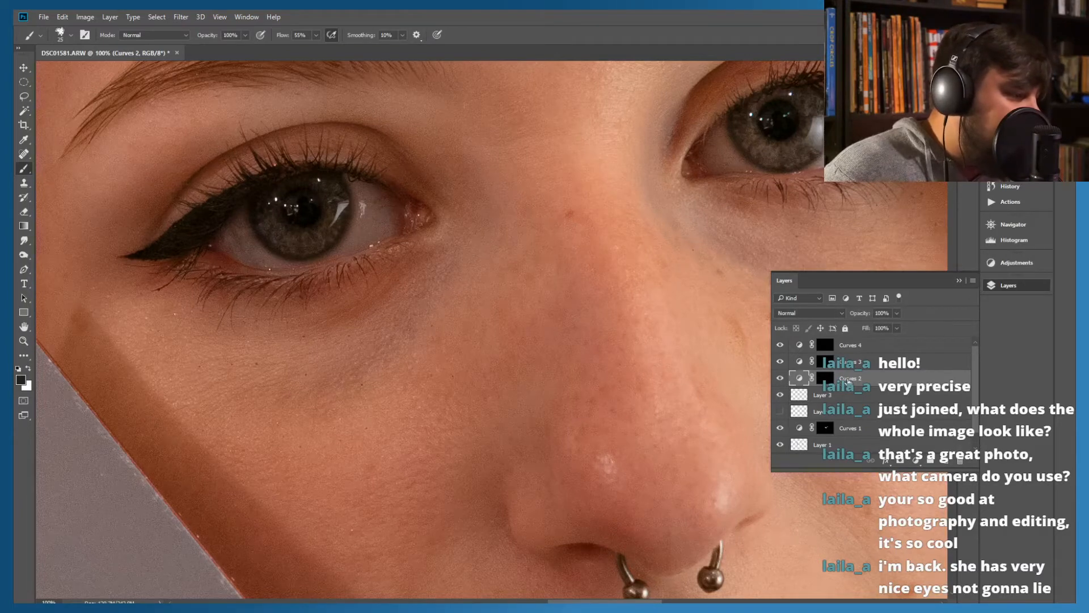
pyautogui.rightClick(848, 382)
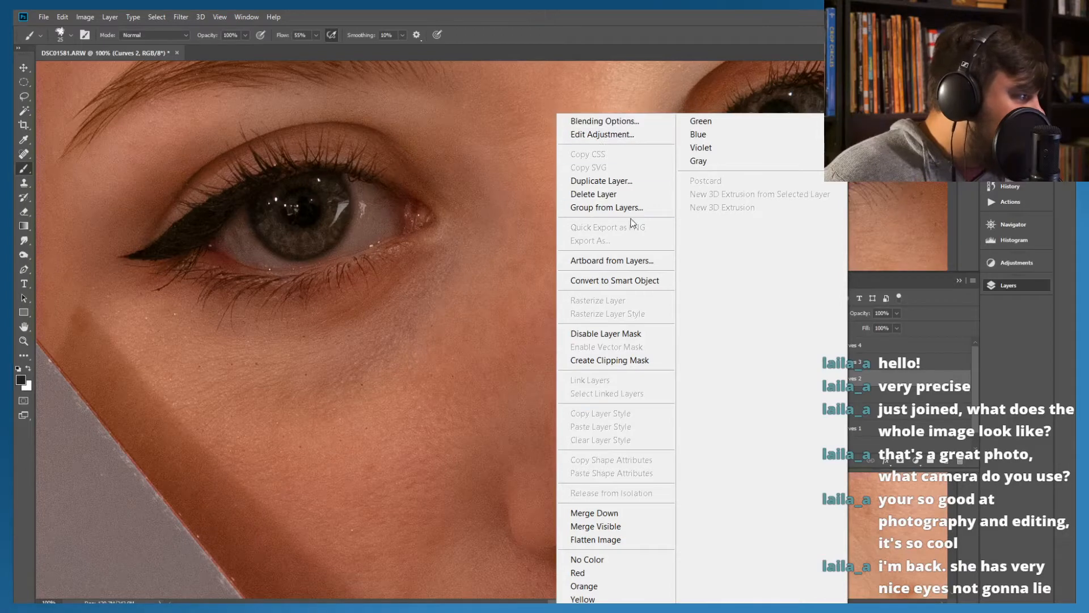
pyautogui.click(895, 392)
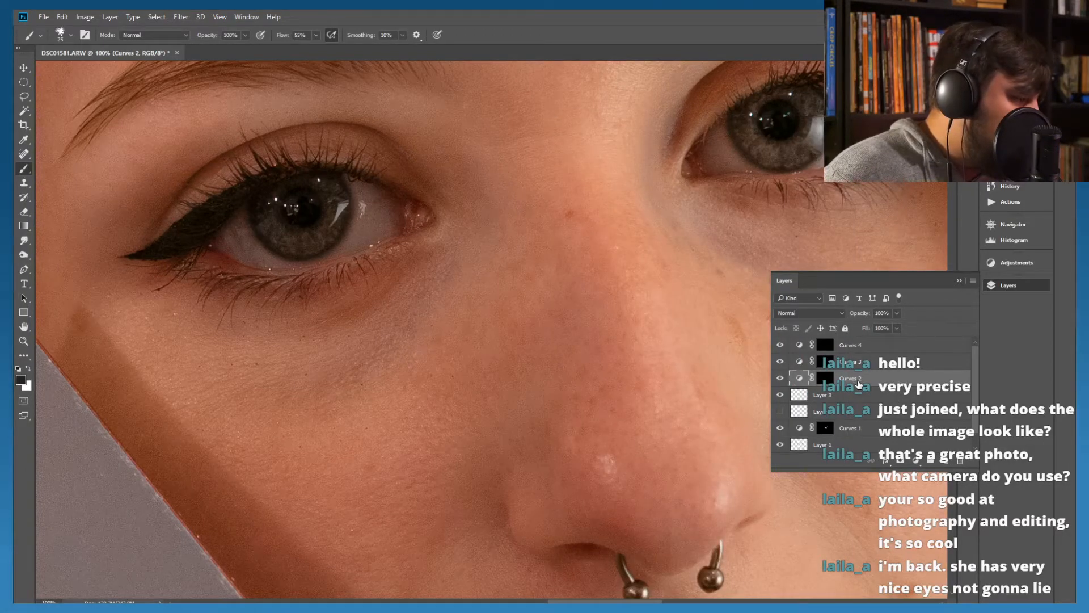
pyautogui.rightClick(857, 381)
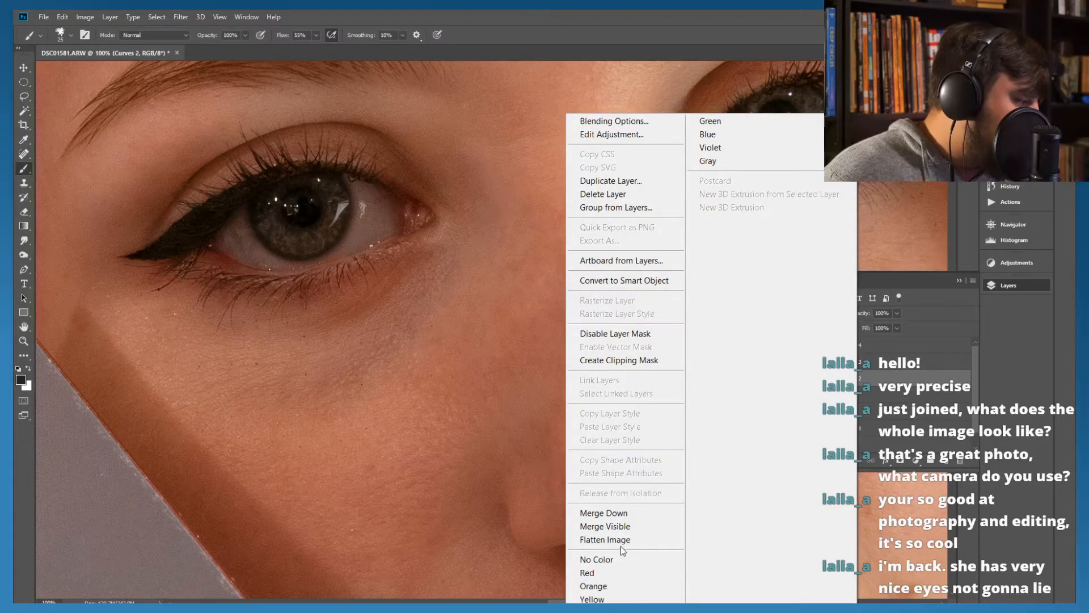
pyautogui.click(889, 400)
pyautogui.click(854, 395)
pyautogui.rightClick(841, 384)
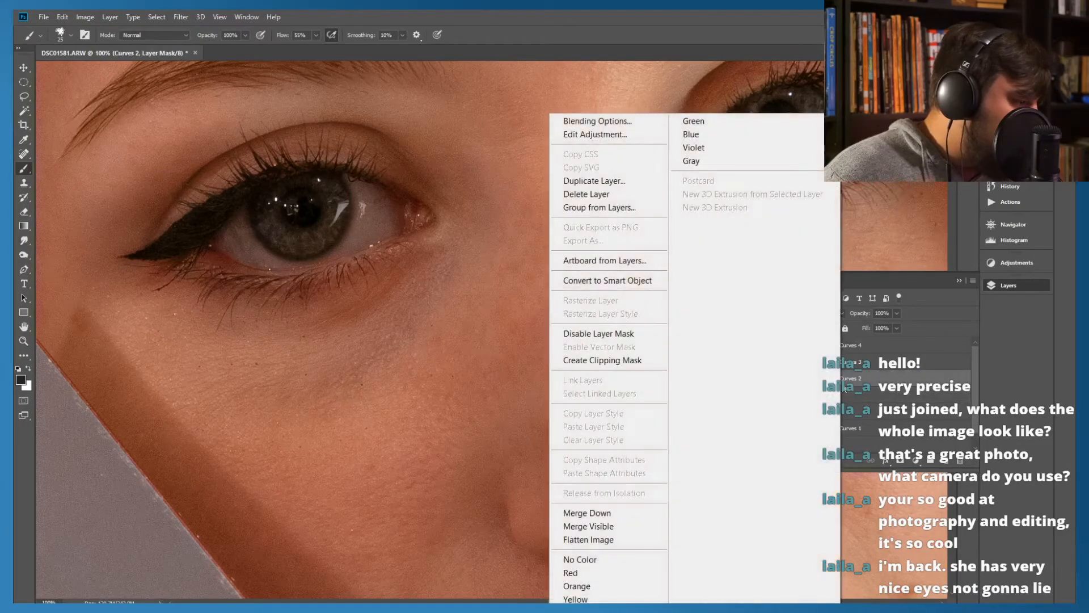
pyautogui.click(845, 384)
# Rename the Curves 2 layer as Highs and the Curves 3 layer as Mids
pyautogui.doubleClick(849, 378)
pyautogui.write('Highs')
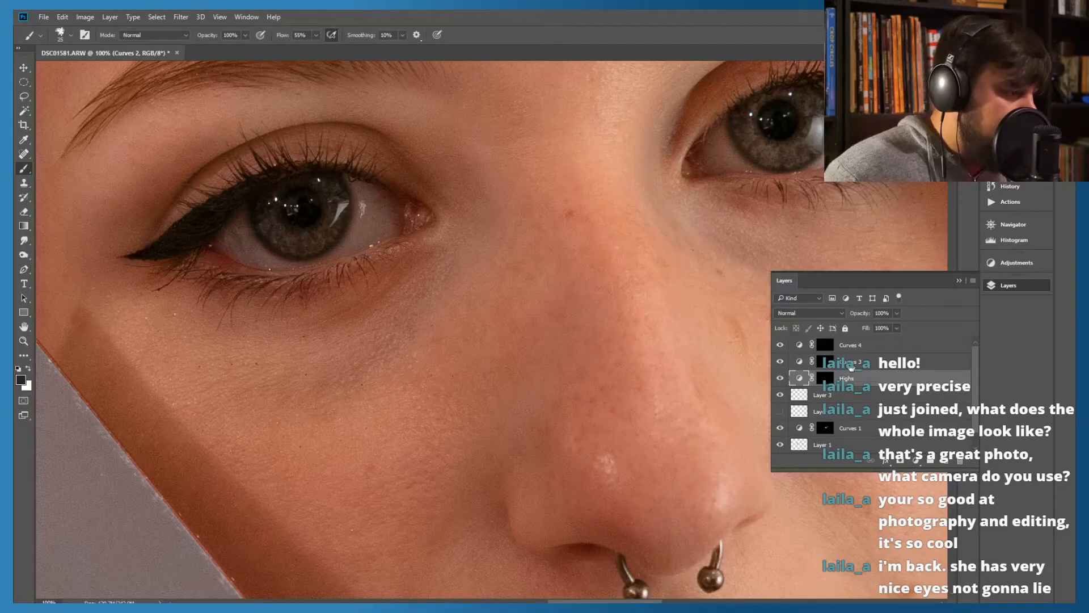
pyautogui.hotkey('shift', 'Tab')
pyautogui.write('Mids')
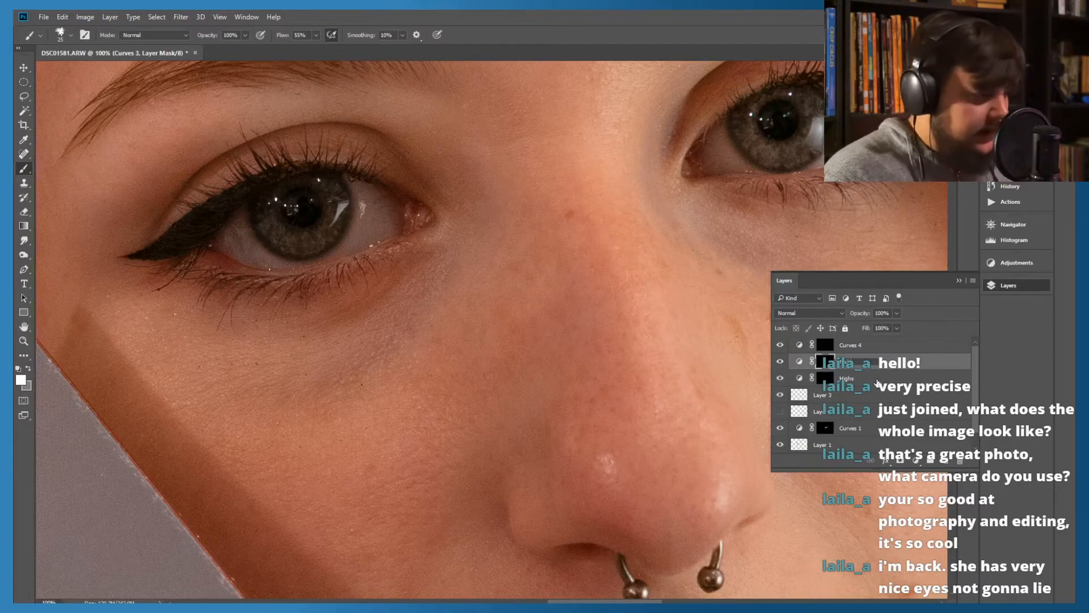
# Rename the Curves 4 layer as Lows
pyautogui.hotkey('shift', 'Tab')
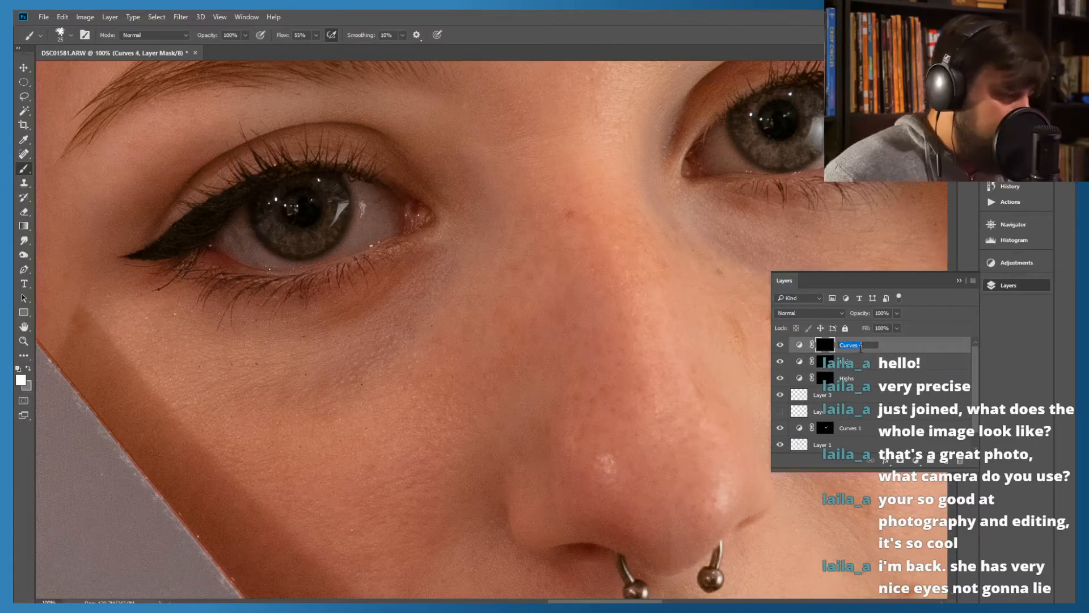
pyautogui.write('Lows')
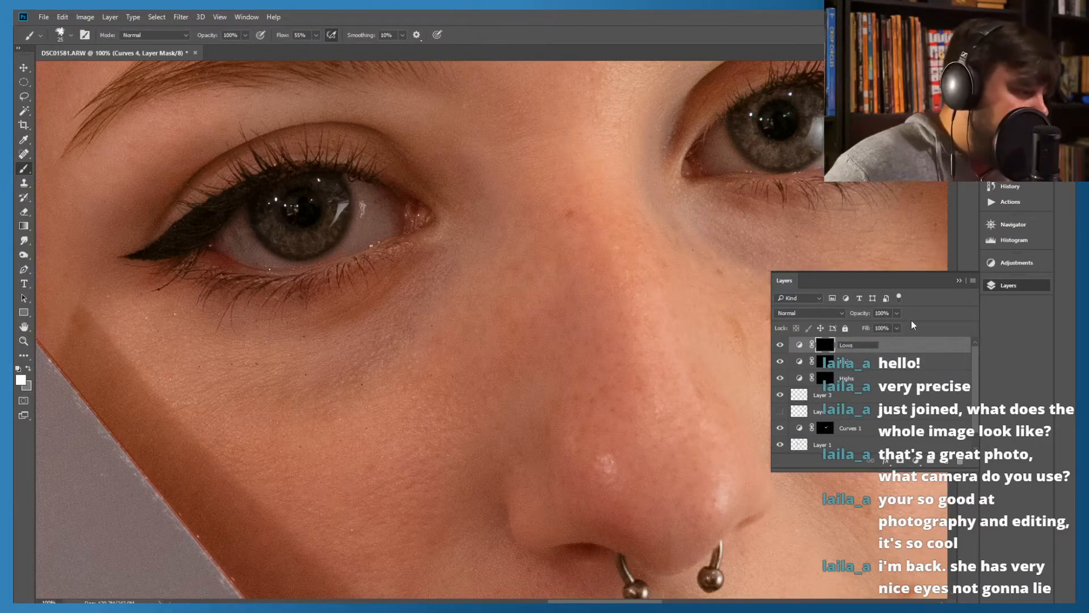
pyautogui.click(902, 396)
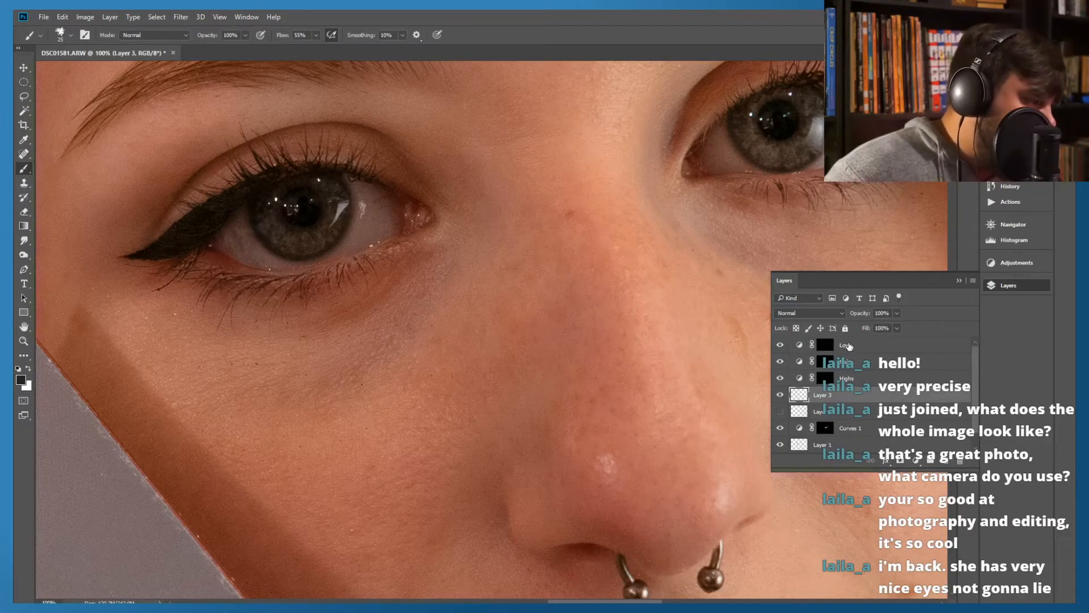
# Group the Lows, Mids and Highs layers and name the group Curves
pyautogui.click(846, 347)
pyautogui.keyDown('shift'); pyautogui.click(871, 381); pyautogui.keyUp('shift')
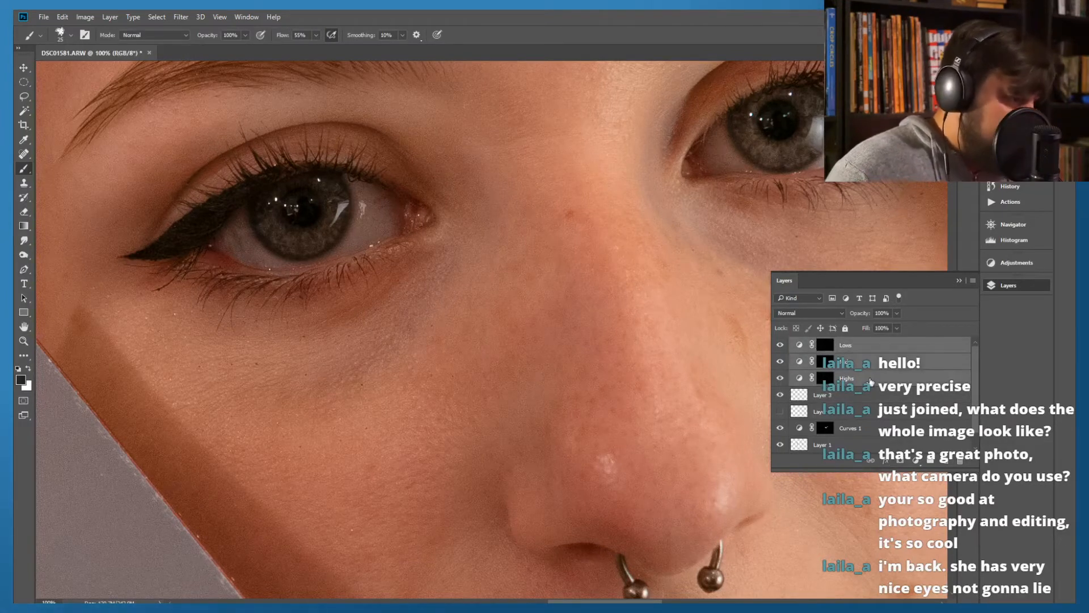
pyautogui.hotkey('ctrl', 'g')
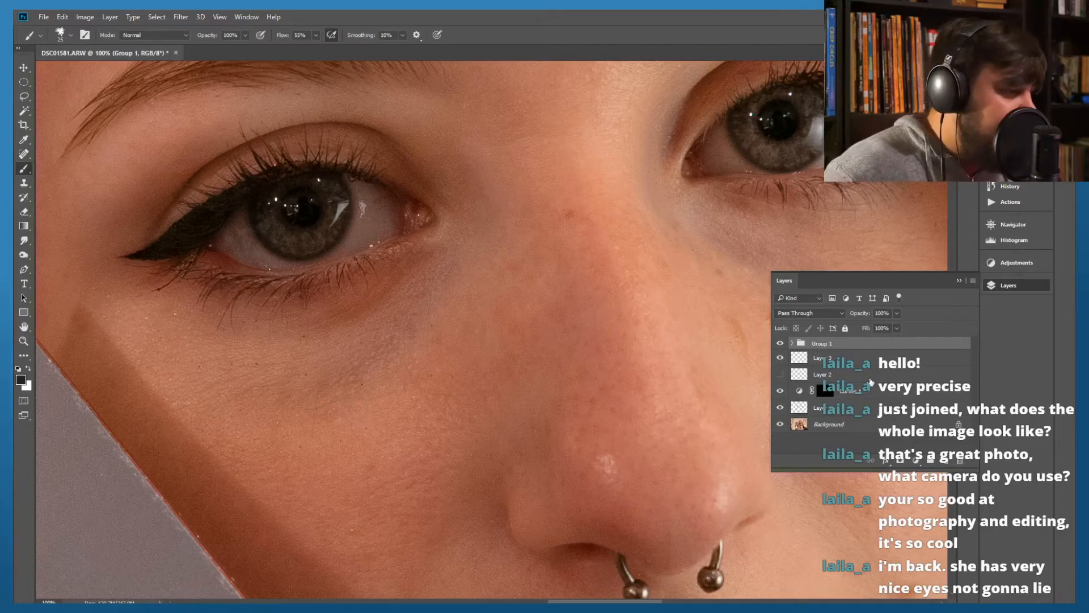
pyautogui.doubleClick(821, 343)
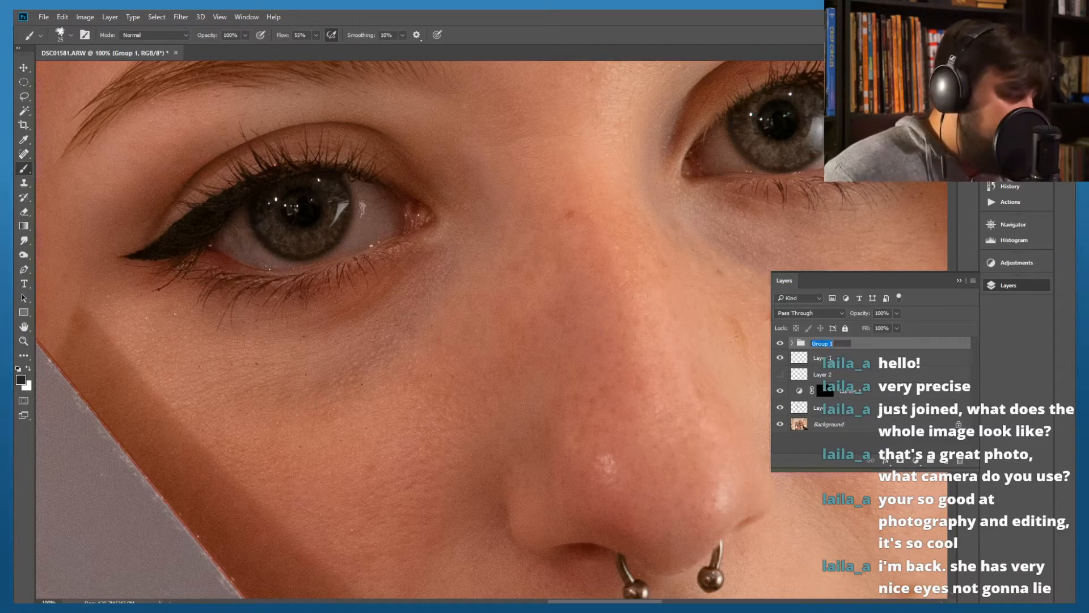
pyautogui.write('Curves')
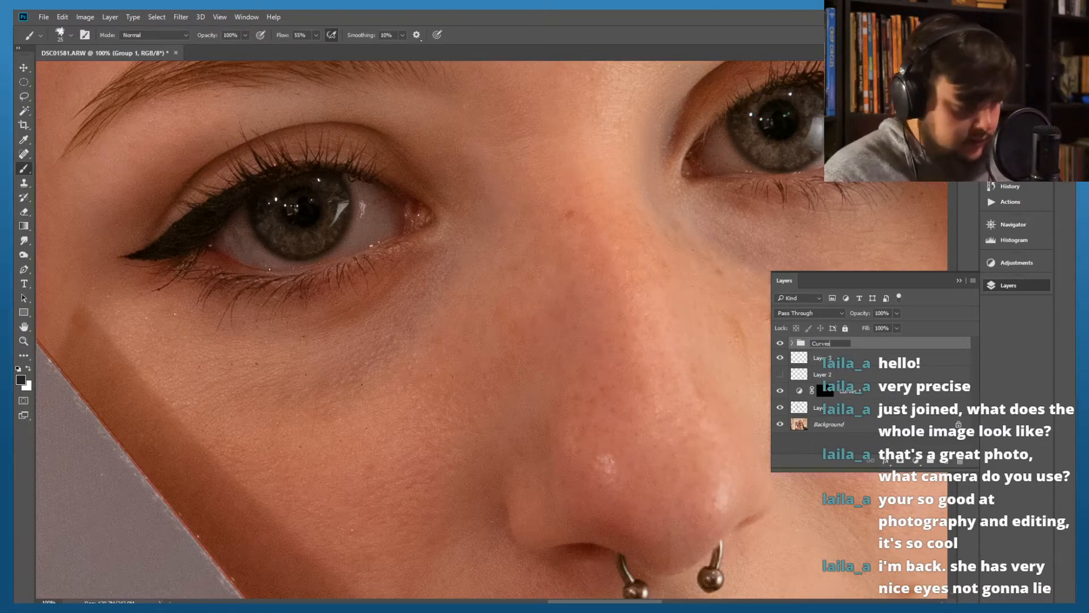
pyautogui.press('Return')
pyautogui.click(799, 352)
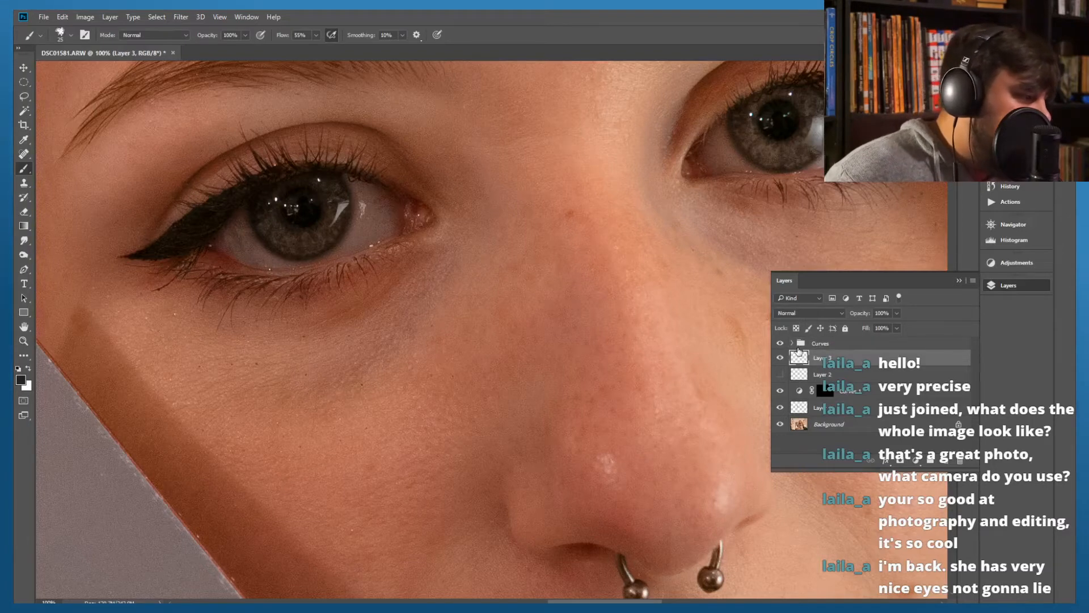
# Target the Highs layer mask in the Curves group and choose the Soft Round Pressure Opacity and Flow brush
pyautogui.click(793, 344)
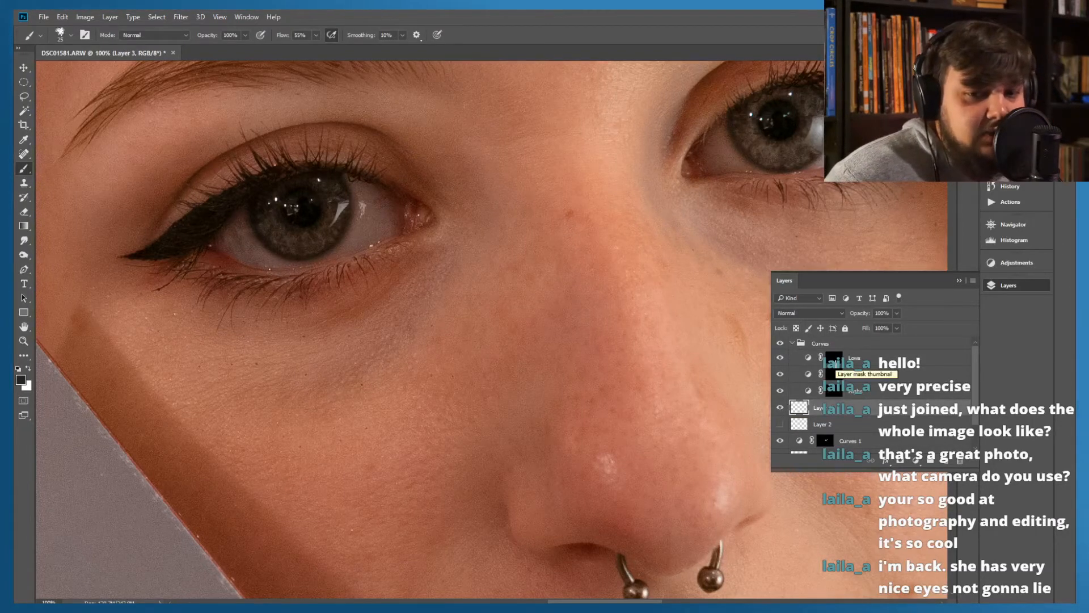
pyautogui.click(838, 392)
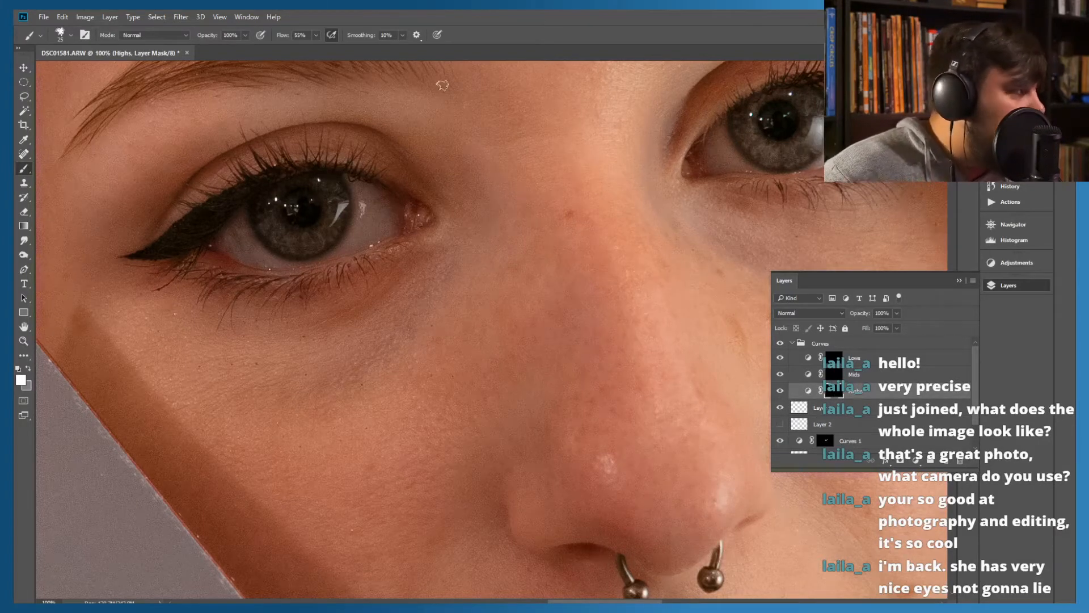
pyautogui.click(60, 36)
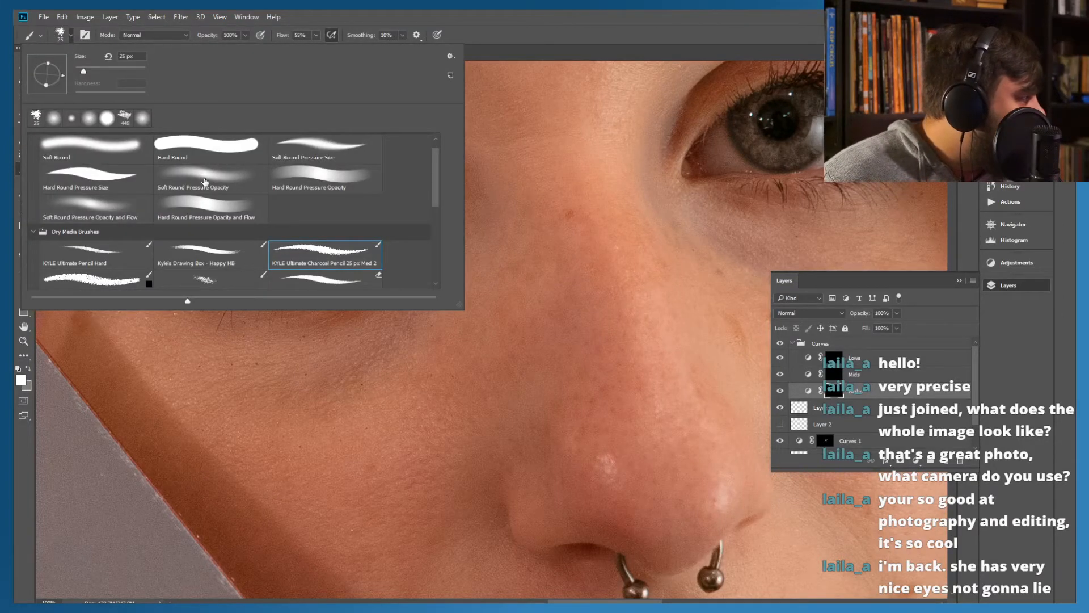
pyautogui.click(99, 208)
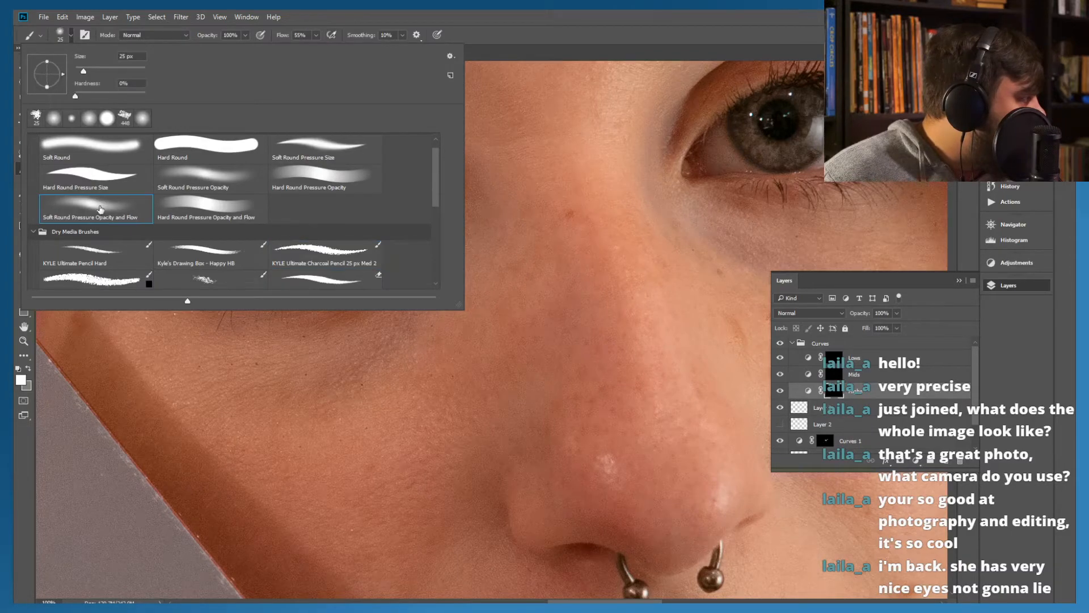
pyautogui.click(675, 24)
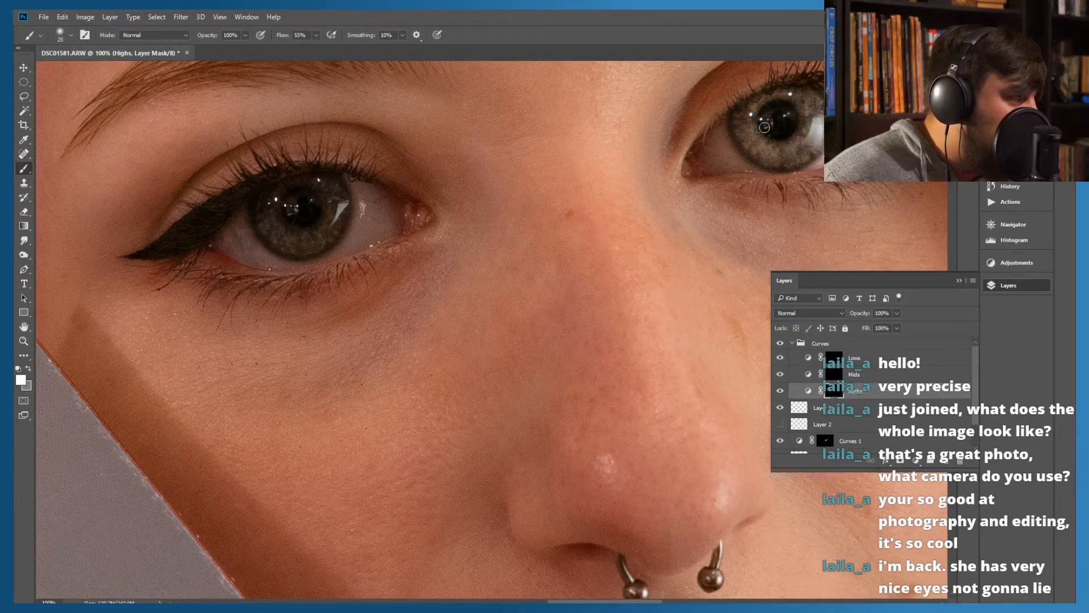
# Paint white on the Highs mask over both irises and over the white of the eye on the image's left side
pyautogui.moveTo(736, 142)
pyautogui.mouseDown()
pyautogui.moveTo(776, 167)
pyautogui.moveTo(810, 154)
pyautogui.mouseUp()
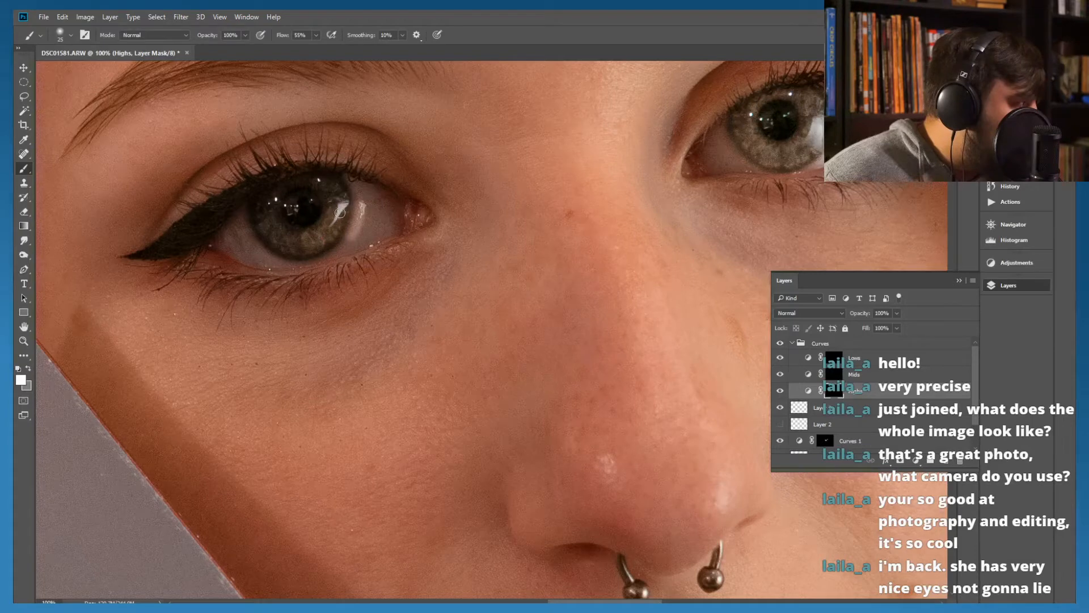
pyautogui.moveTo(354, 215)
pyautogui.mouseDown()
pyautogui.moveTo(365, 201)
pyautogui.moveTo(350, 247)
pyautogui.moveTo(358, 235)
pyautogui.moveTo(330, 256)
pyautogui.moveTo(326, 246)
pyautogui.mouseUp()
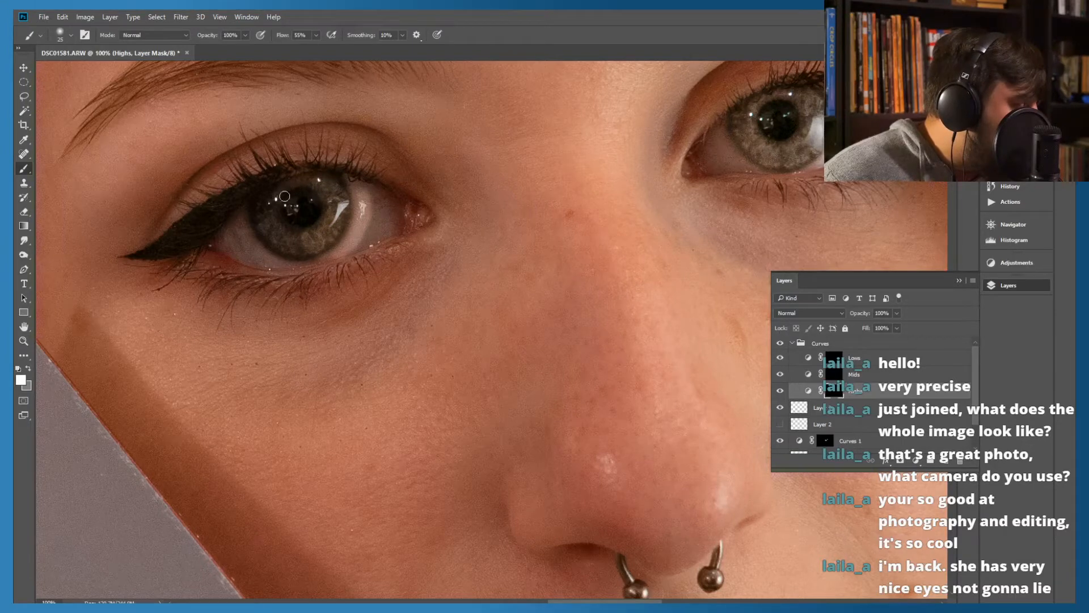
pyautogui.moveTo(260, 209)
pyautogui.mouseDown()
pyautogui.moveTo(284, 228)
pyautogui.moveTo(273, 233)
pyautogui.moveTo(298, 238)
pyautogui.mouseUp()
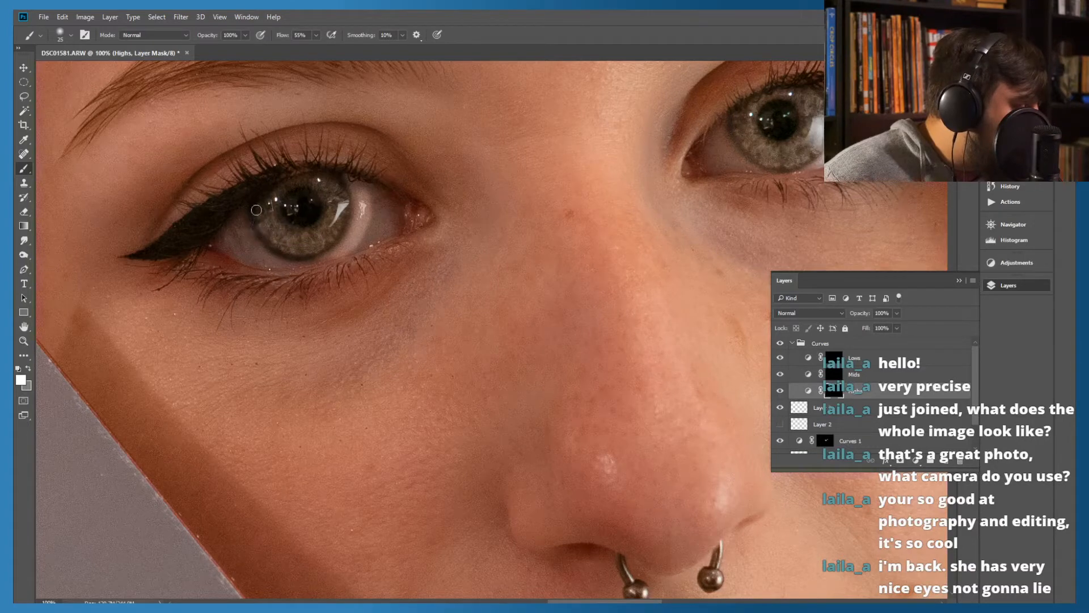
pyautogui.moveTo(263, 225)
pyautogui.mouseDown()
pyautogui.moveTo(272, 254)
pyautogui.moveTo(311, 255)
pyautogui.moveTo(339, 227)
pyautogui.moveTo(329, 182)
pyautogui.mouseUp()
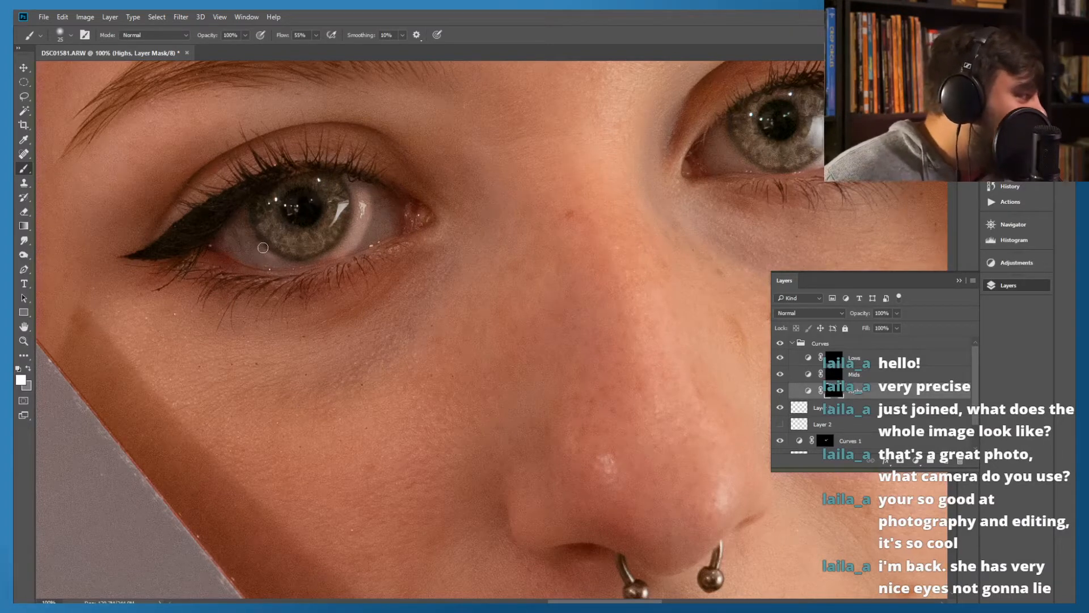
pyautogui.moveTo(266, 258)
pyautogui.mouseDown()
pyautogui.moveTo(279, 258)
pyautogui.moveTo(261, 250)
pyautogui.moveTo(273, 245)
pyautogui.moveTo(308, 259)
pyautogui.moveTo(329, 249)
pyautogui.moveTo(364, 199)
pyautogui.mouseUp()
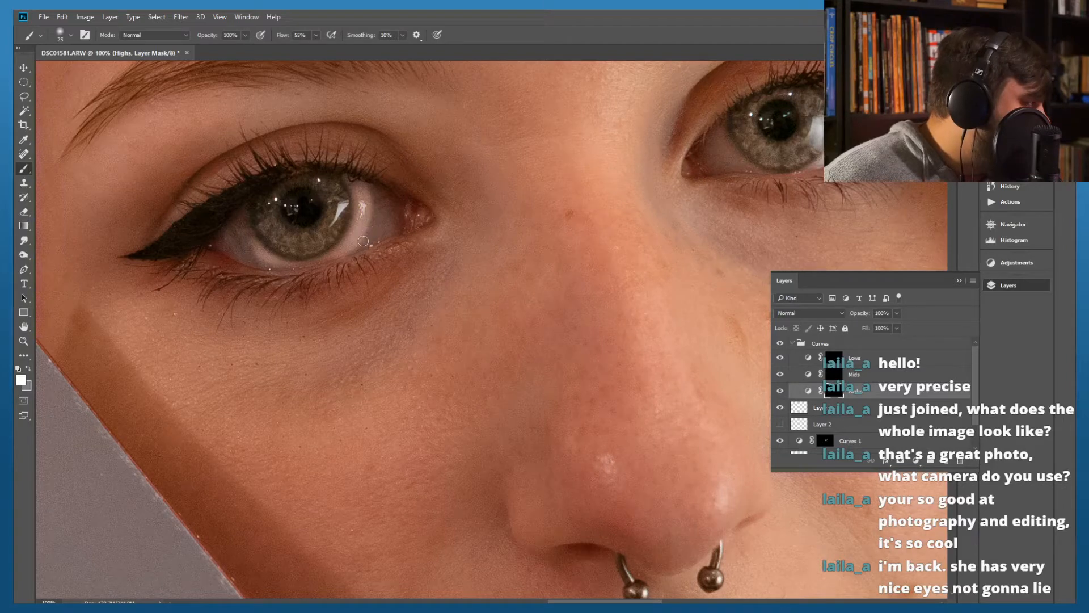
pyautogui.moveTo(374, 225)
pyautogui.mouseDown()
pyautogui.moveTo(369, 248)
pyautogui.moveTo(373, 205)
pyautogui.mouseUp()
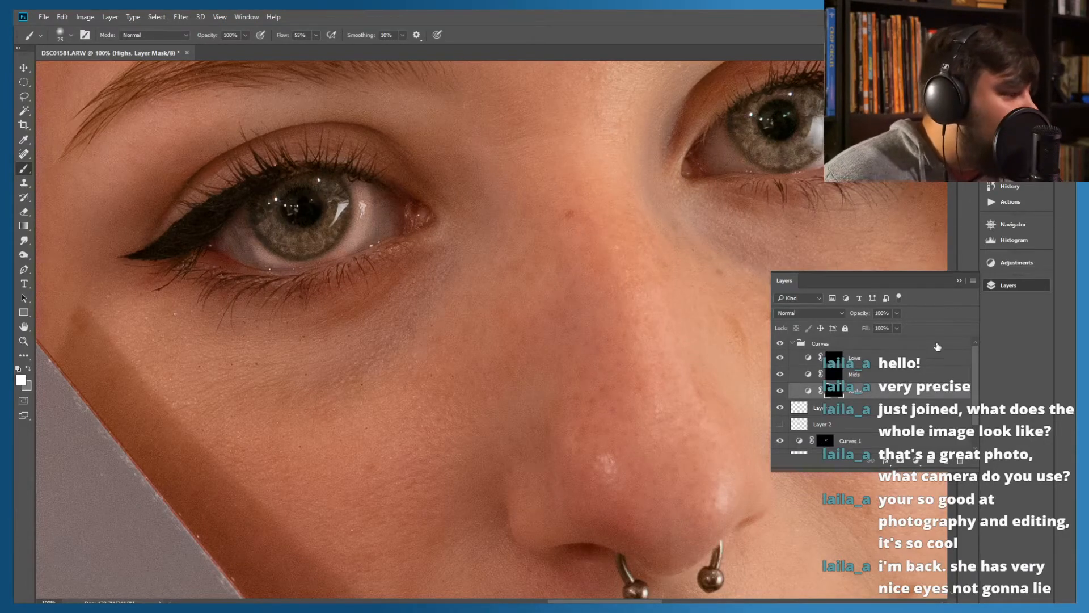
# Target the Mids layer mask and paint white over the outer white of the eye on the image's left side
pyautogui.click(826, 356)
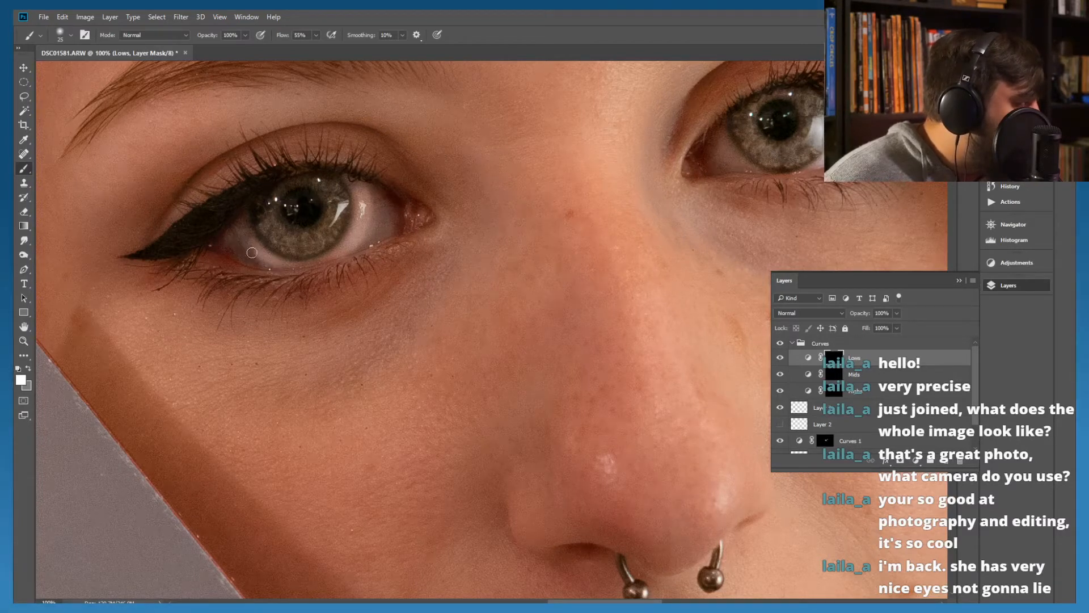
pyautogui.click(831, 376)
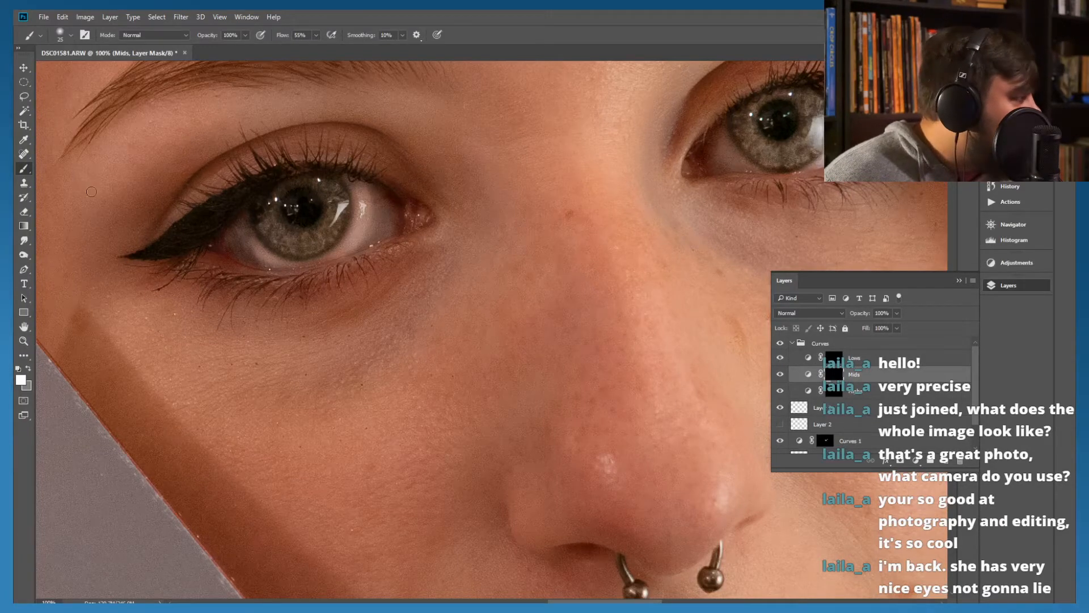
pyautogui.moveTo(252, 246); pyautogui.dragTo(239, 237)
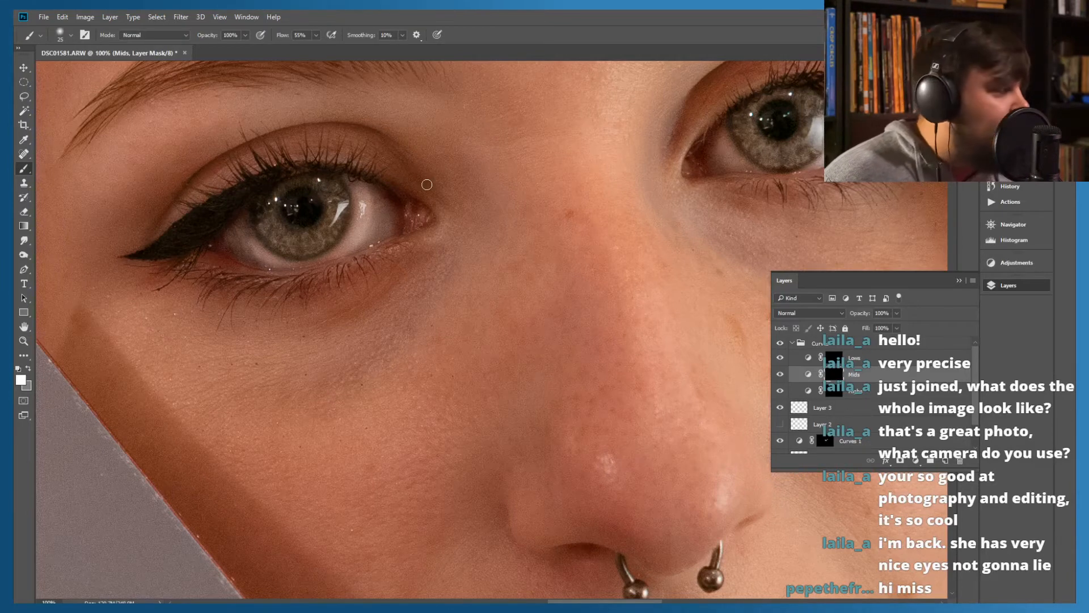
# Compare the eyes with the Curves group hidden and shown, and examine the result with more of the face in view
pyautogui.moveTo(418, 287)
pyautogui.mouseDown()
pyautogui.moveTo(309, 324)
pyautogui.moveTo(316, 343)
pyautogui.moveTo(343, 353)
pyautogui.mouseUp()
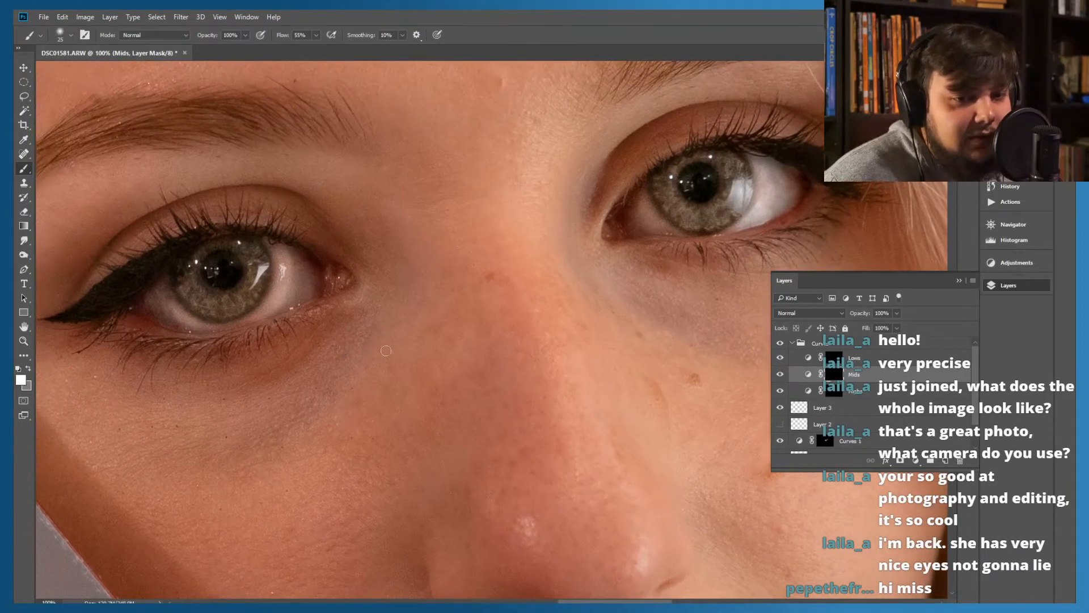
pyautogui.click(780, 344)
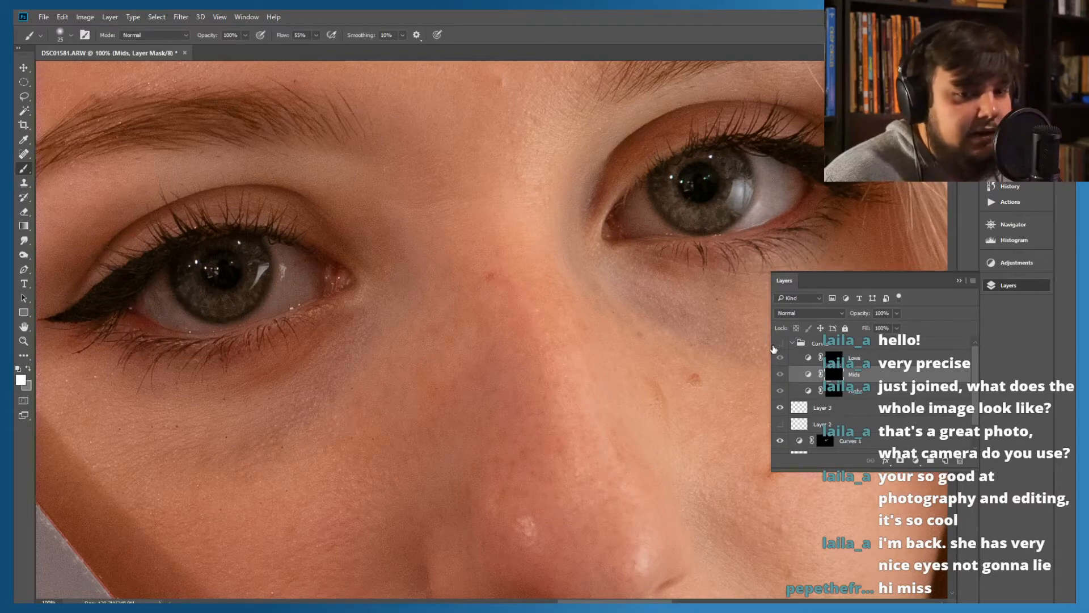
pyautogui.click(780, 343)
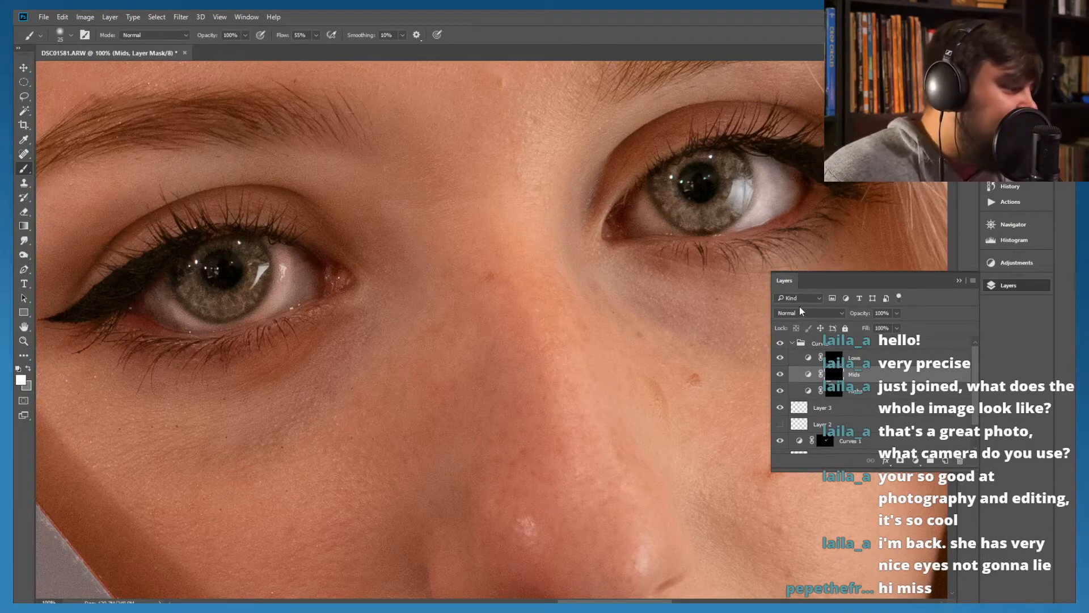
pyautogui.click(779, 343)
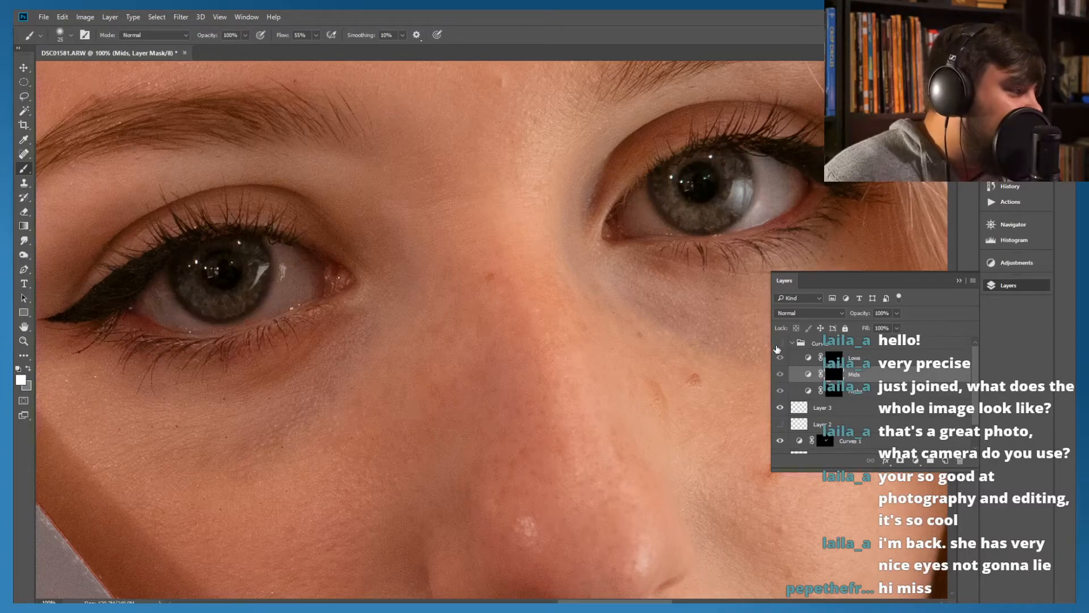
pyautogui.click(780, 343)
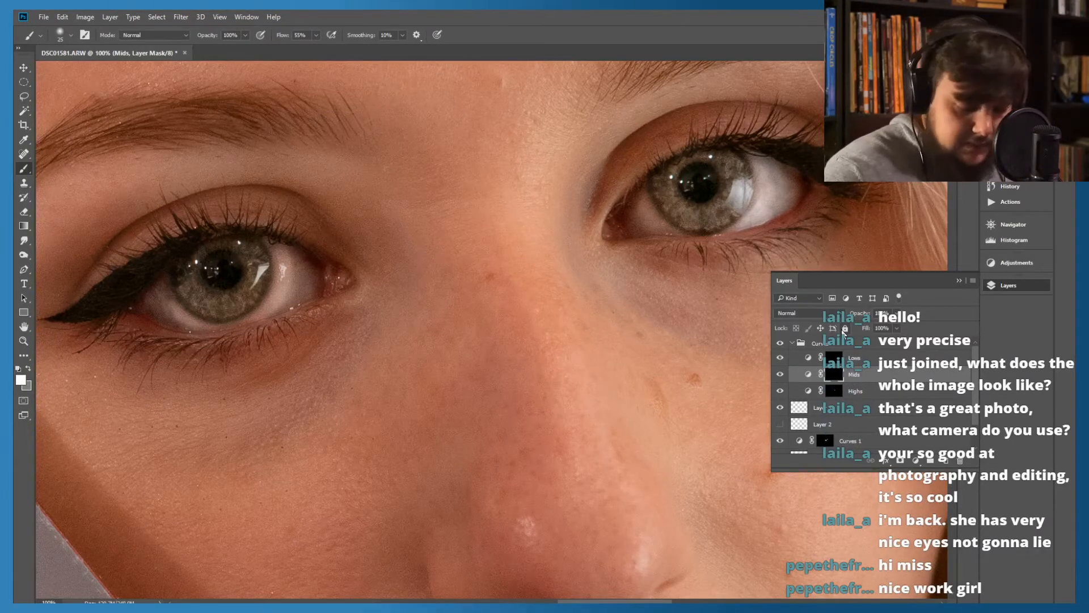
pyautogui.hotkey('ctrl', '-')
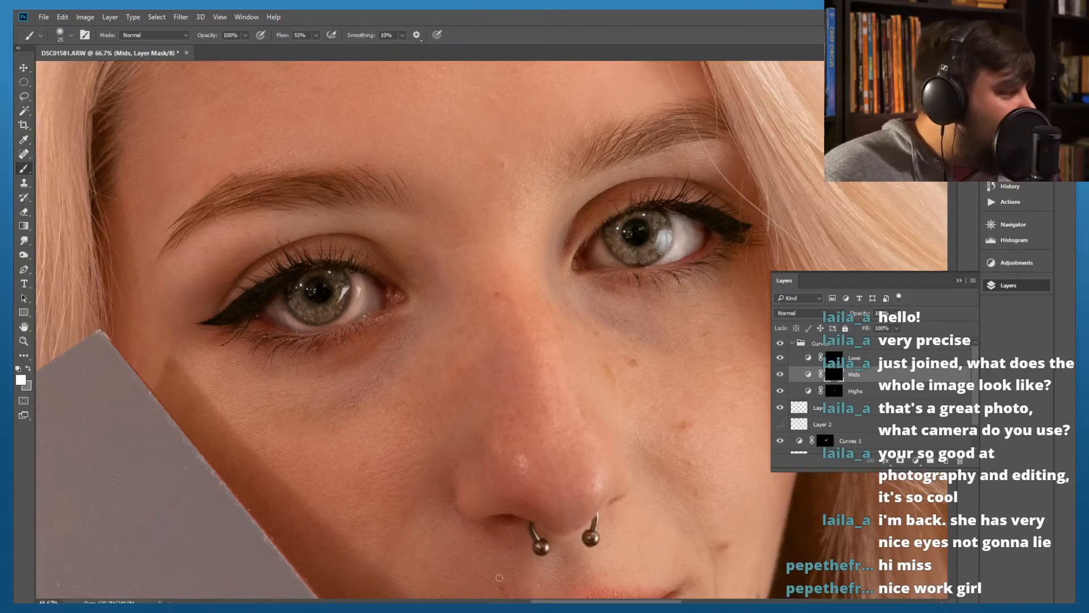
pyautogui.moveTo(540, 256); pyautogui.dragTo(491, 282)
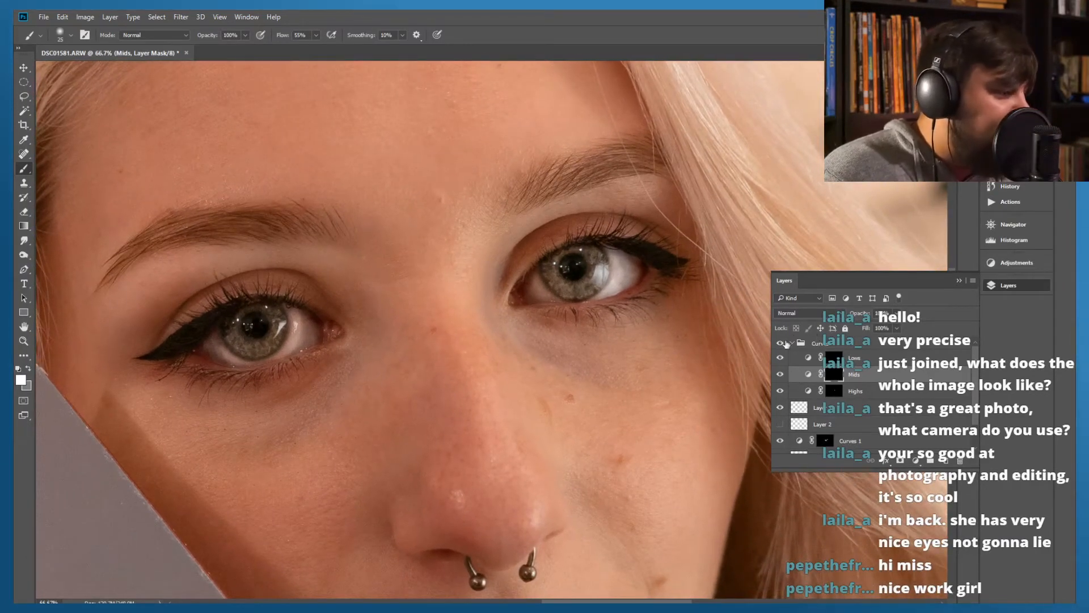
# Move Layer 3 above the Curves group to the top of the layer stack
pyautogui.click(796, 344)
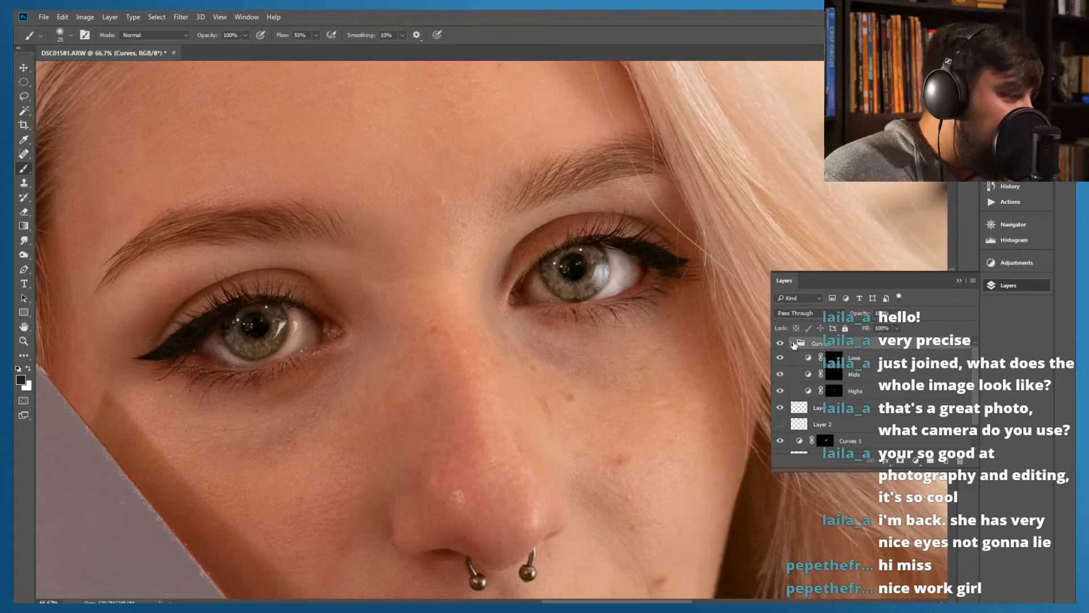
pyautogui.click(792, 343)
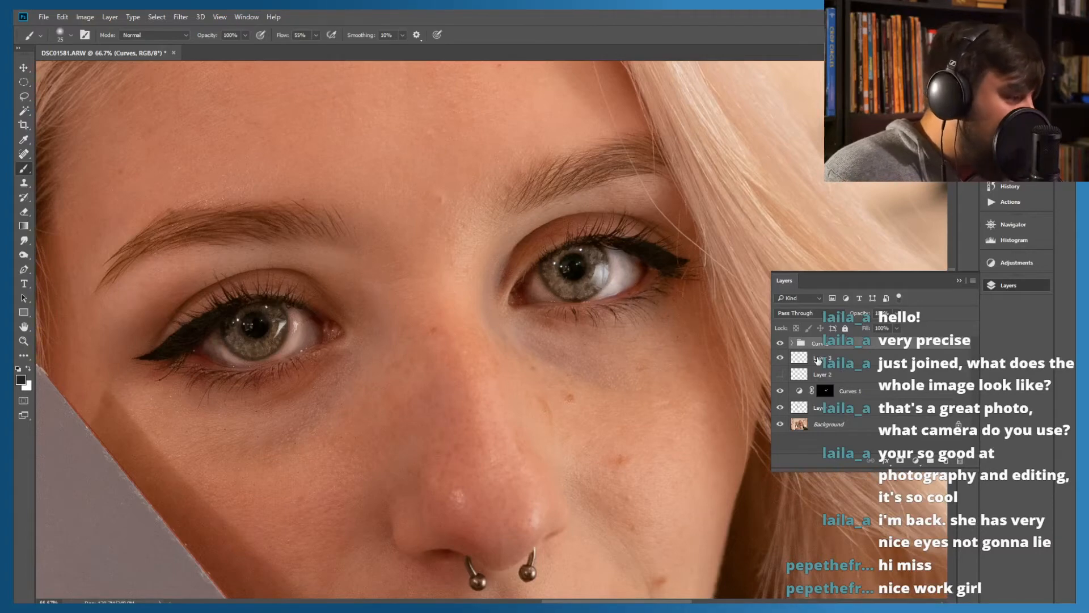
pyautogui.click(818, 359)
pyautogui.moveTo(818, 359); pyautogui.dragTo(813, 348)
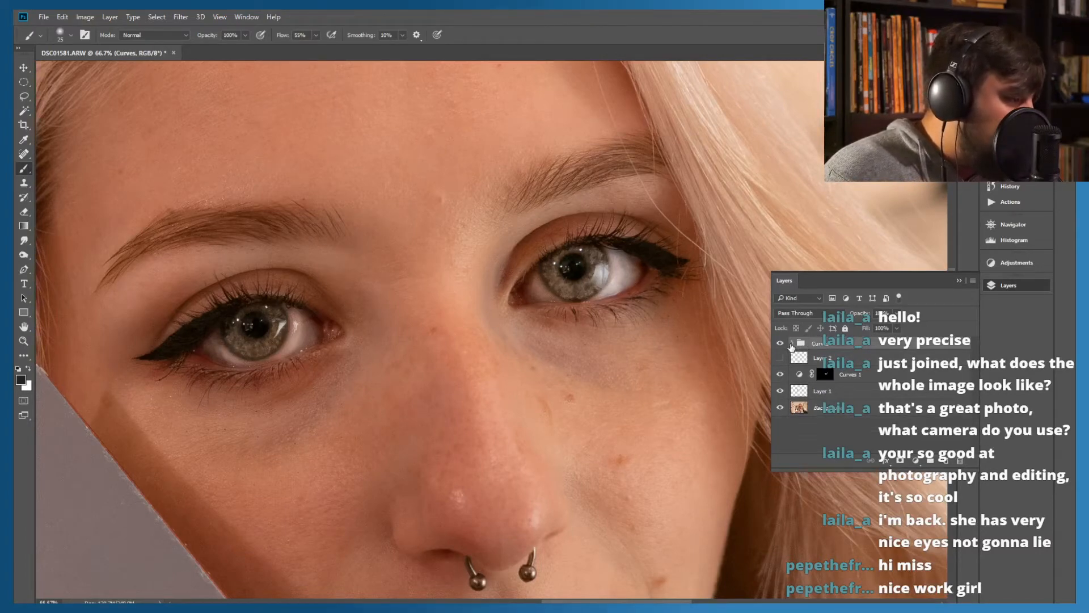
pyautogui.click(792, 343)
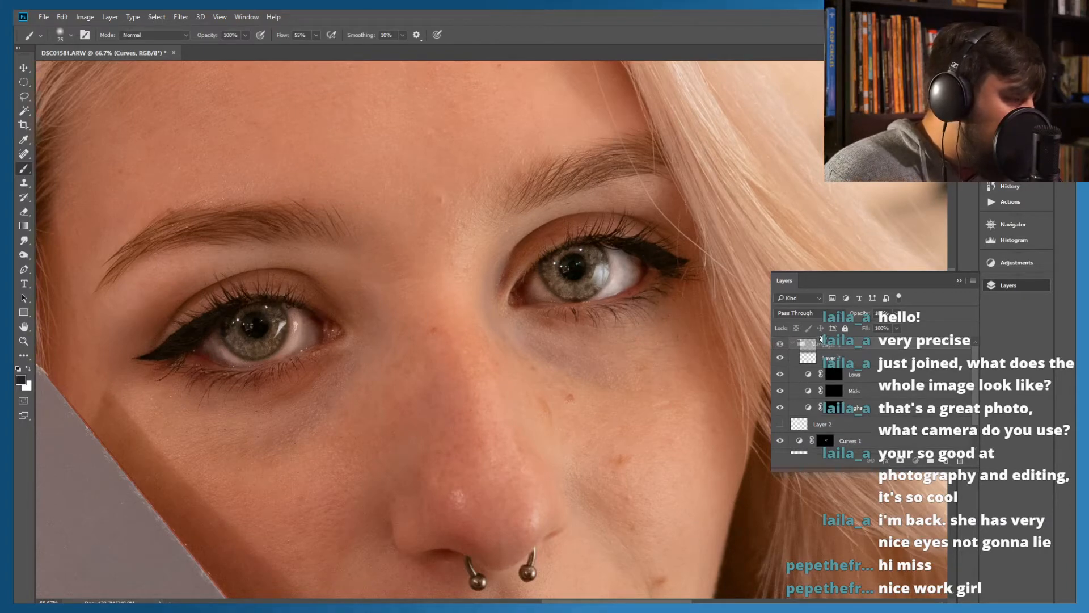
pyautogui.moveTo(822, 338); pyautogui.dragTo(823, 340)
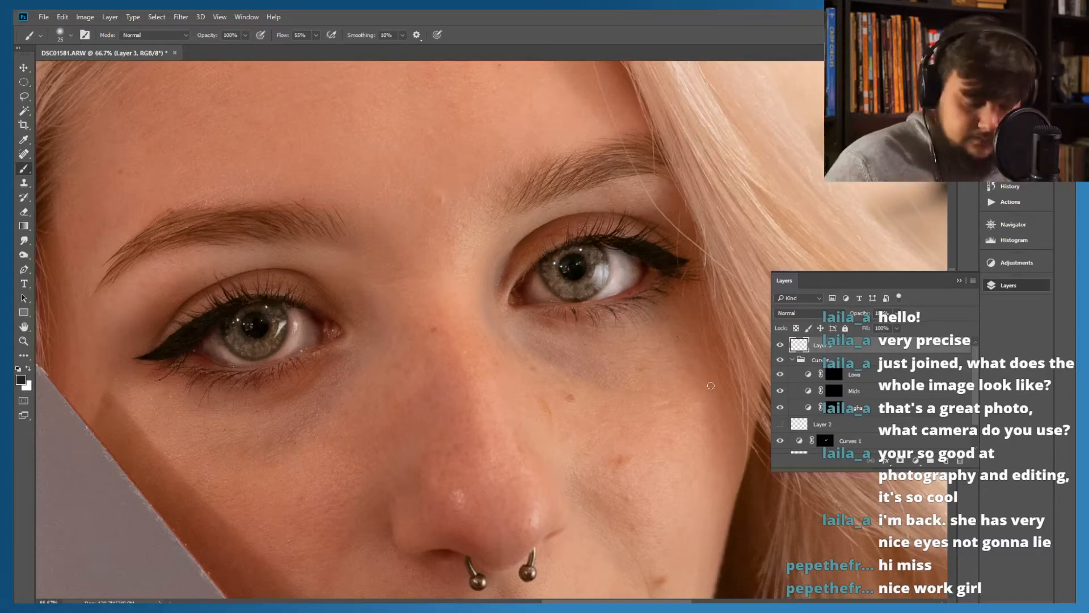
pyautogui.hotkey('ctrl', '+')
pyautogui.hotkey('ctrl', '+')
pyautogui.hotkey('ctrl', '-')
pyautogui.hotkey('ctrl', '-')
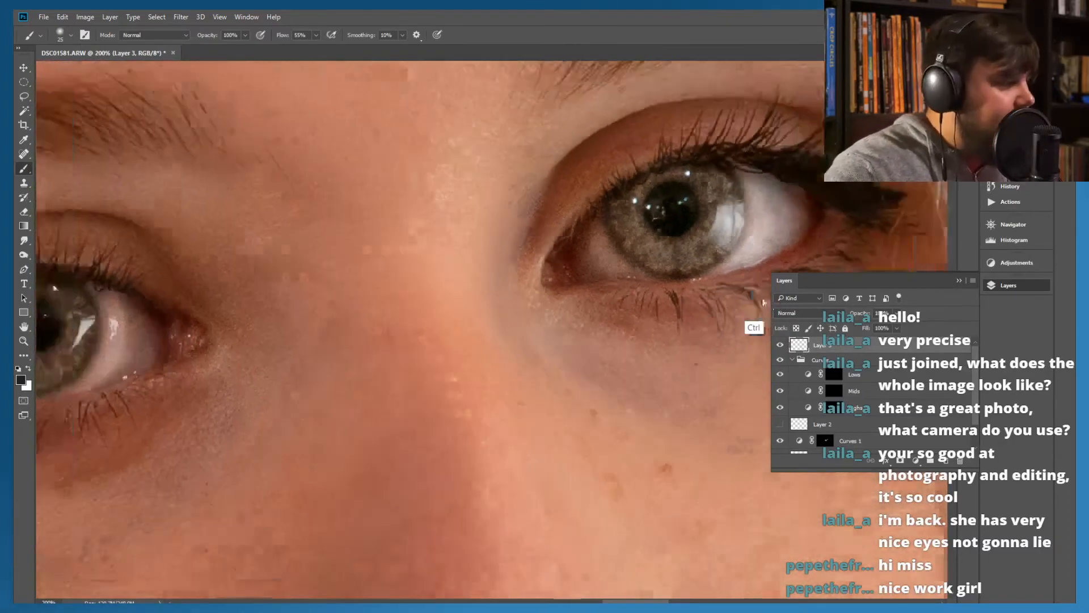
# Sample the grey of the Antique Wedgewood paint swatch as the foreground colour with the Eyedropper
pyautogui.hotkey('ctrl', '-')
pyautogui.hotkey('ctrl', '-')
pyautogui.moveTo(418, 386); pyautogui.dragTo(575, 287)
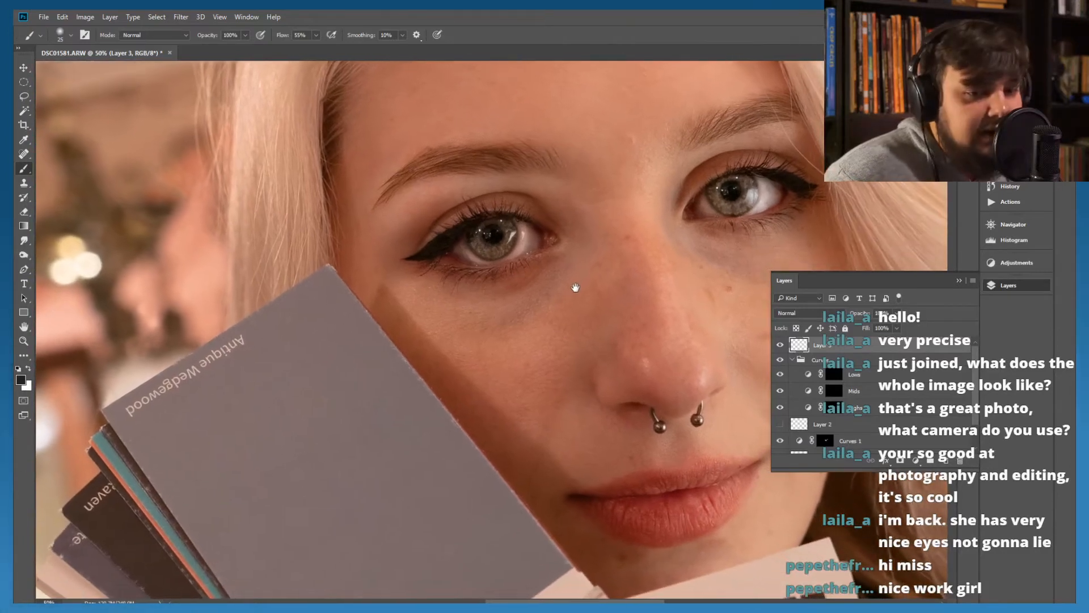
pyautogui.moveTo(575, 288)
pyautogui.mouseDown()
pyautogui.moveTo(612, 272)
pyautogui.moveTo(636, 233)
pyautogui.mouseUp()
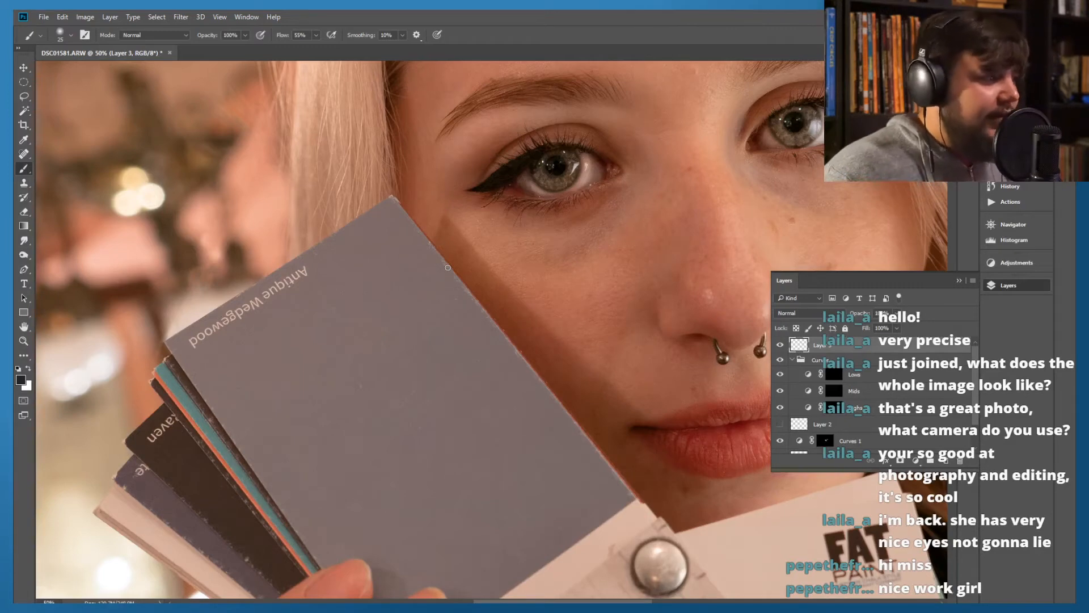
pyautogui.scroll(2, 448, 267)
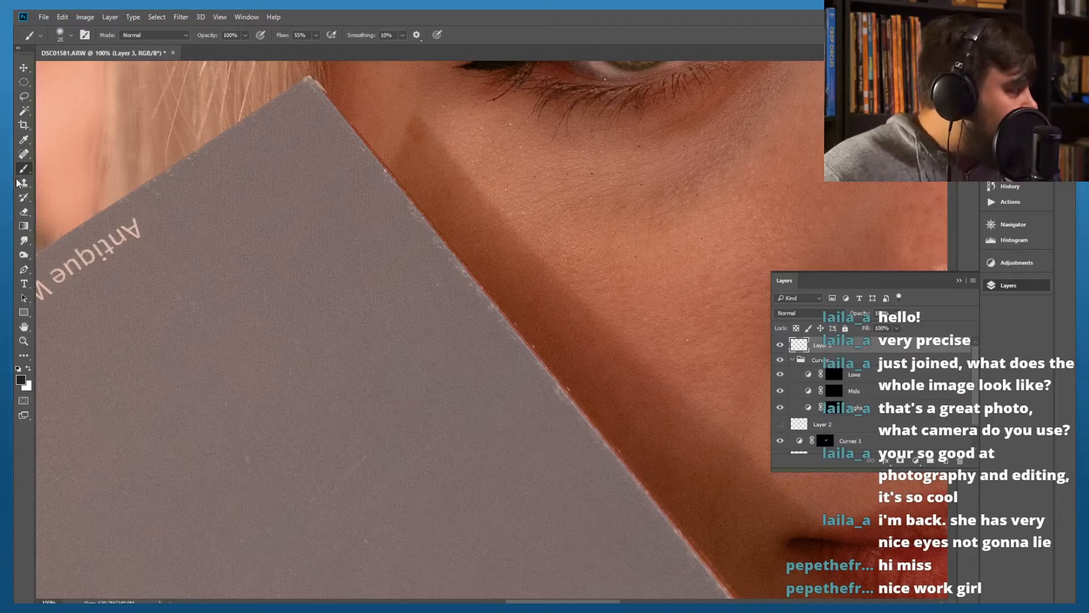
pyautogui.click(20, 145)
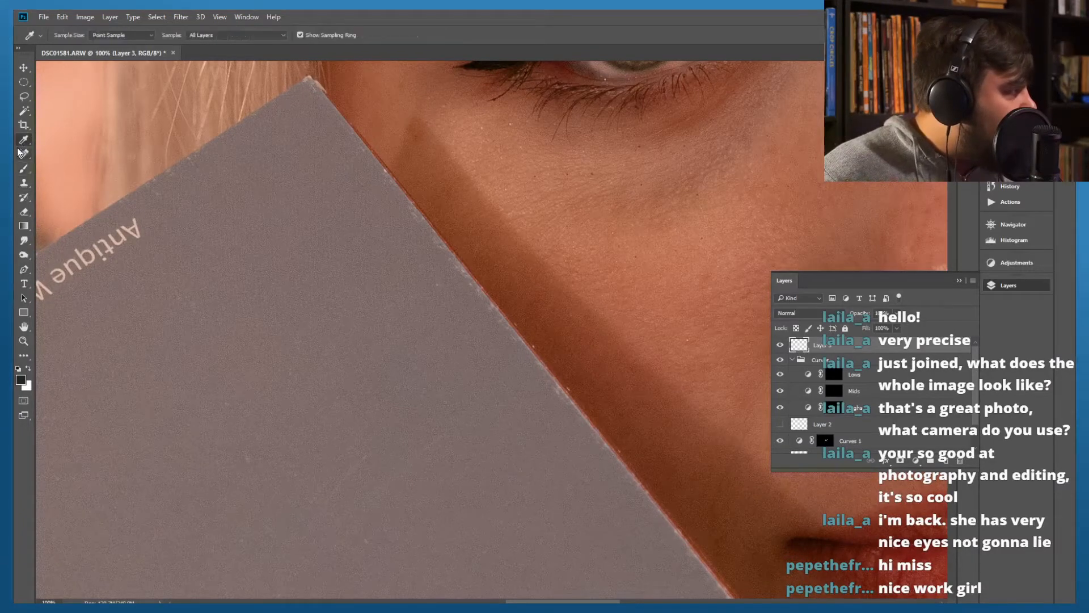
pyautogui.click(340, 309)
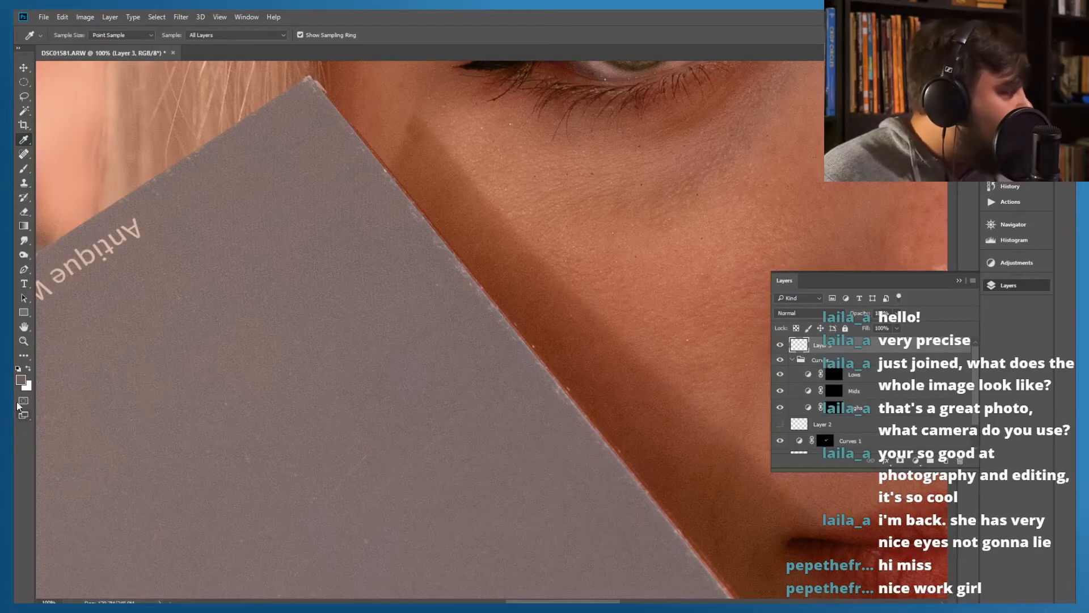
pyautogui.rightClick(246, 299)
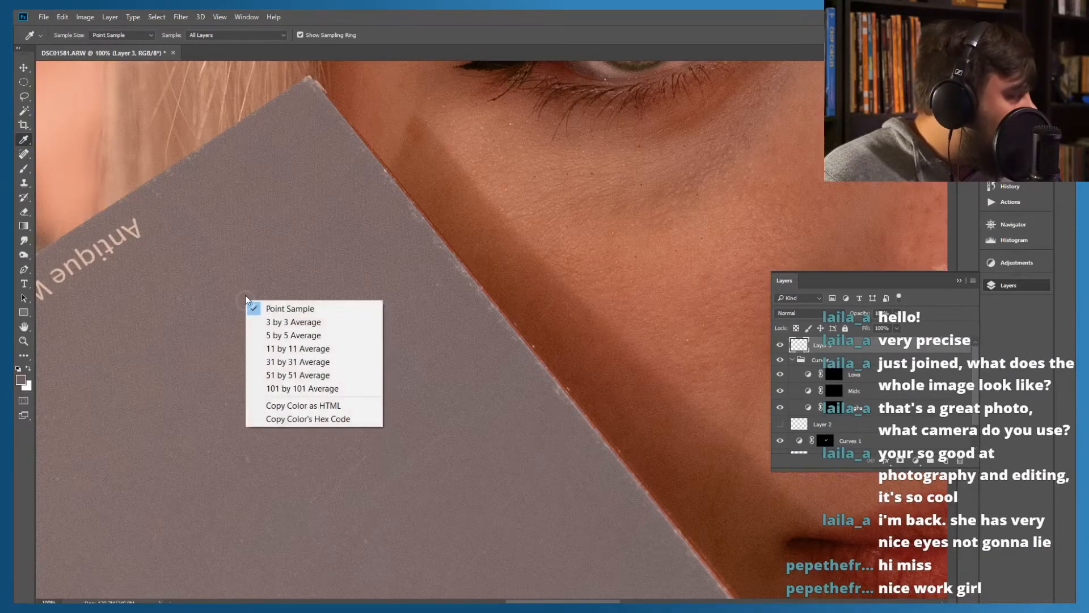
pyautogui.click(267, 287)
pyautogui.click(290, 282)
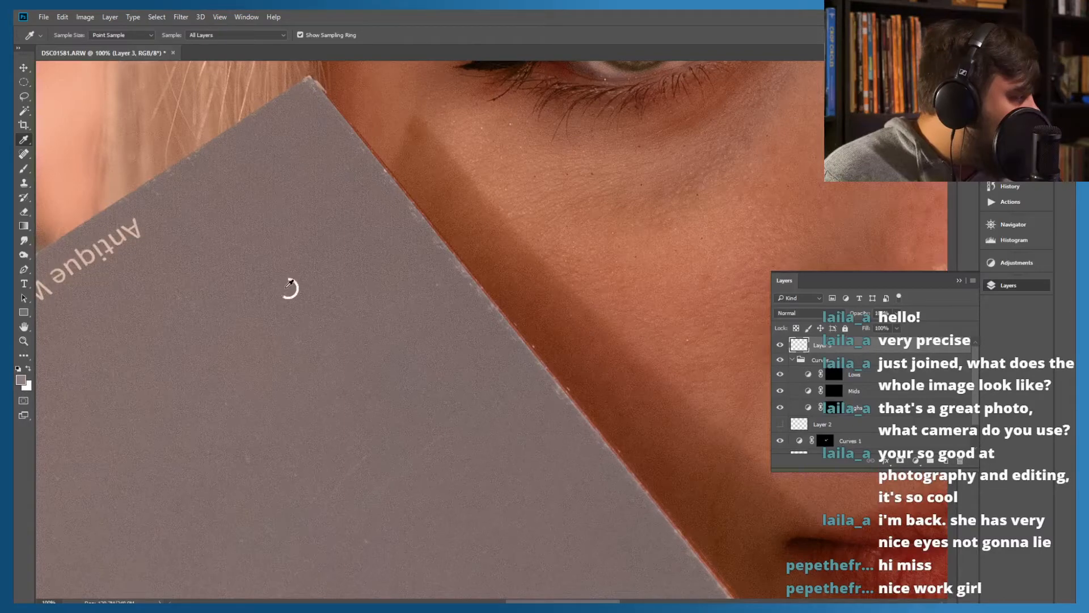
pyautogui.rightClick(290, 282)
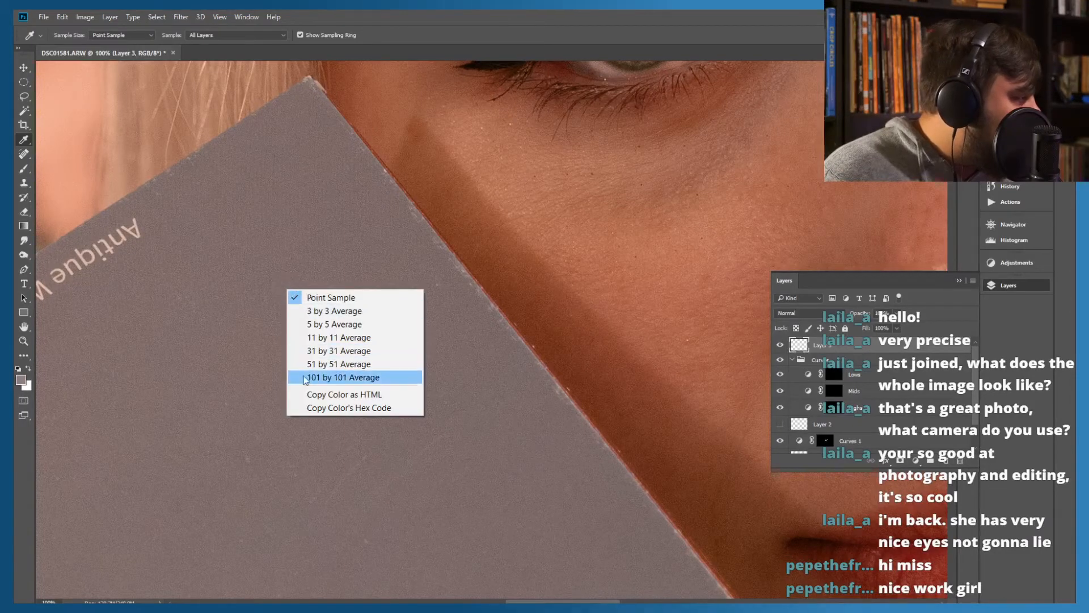
pyautogui.click(28, 381)
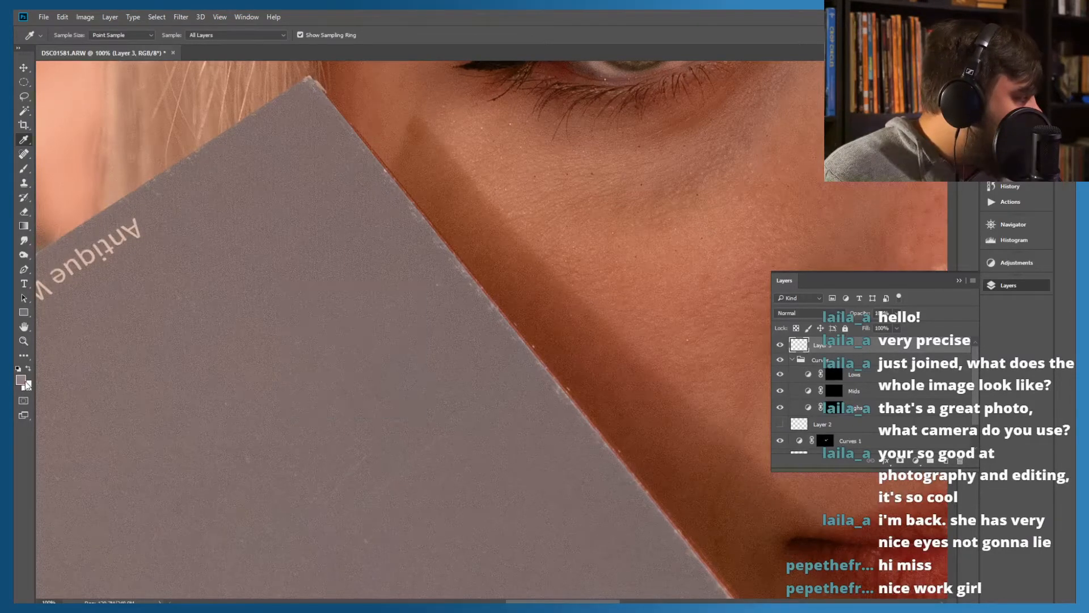
# Set the foreground colour to the blue-grey 7b828a
pyautogui.click(26, 383)
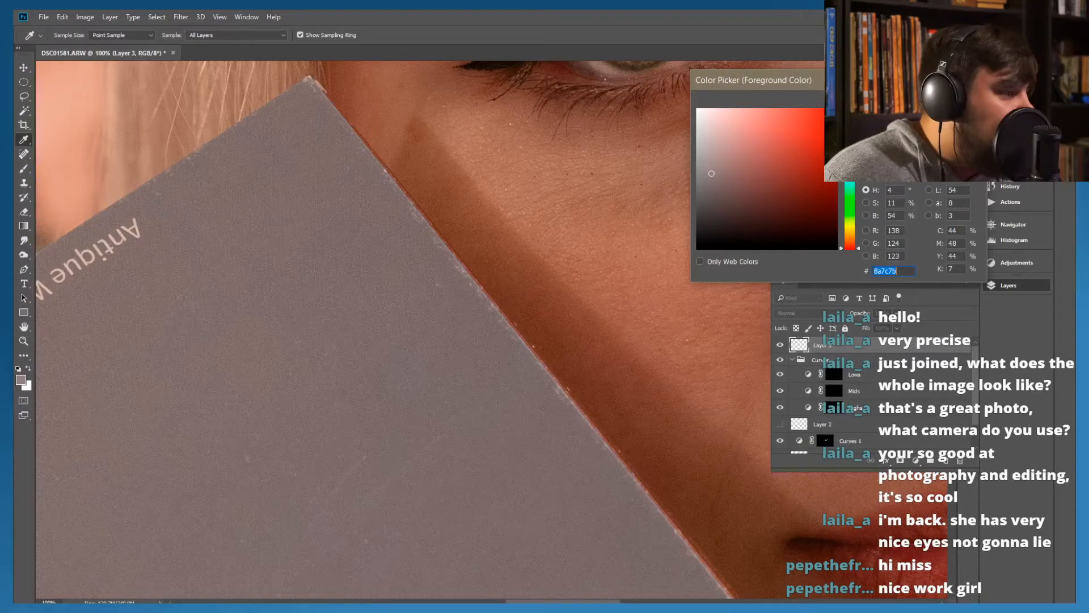
pyautogui.write('7b818a')
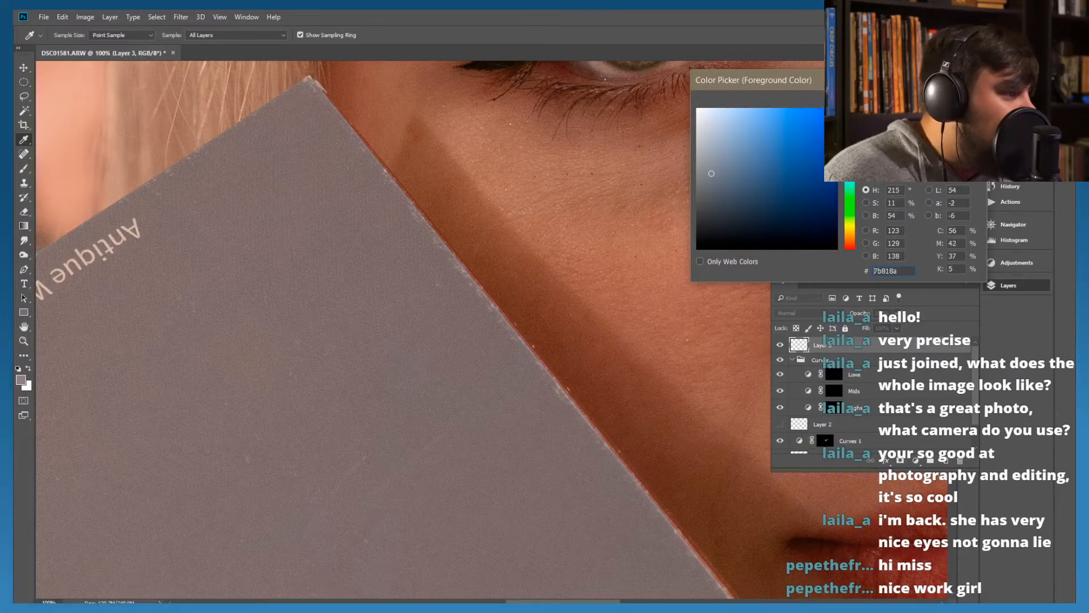
pyautogui.moveTo(850, 165); pyautogui.dragTo(850, 161)
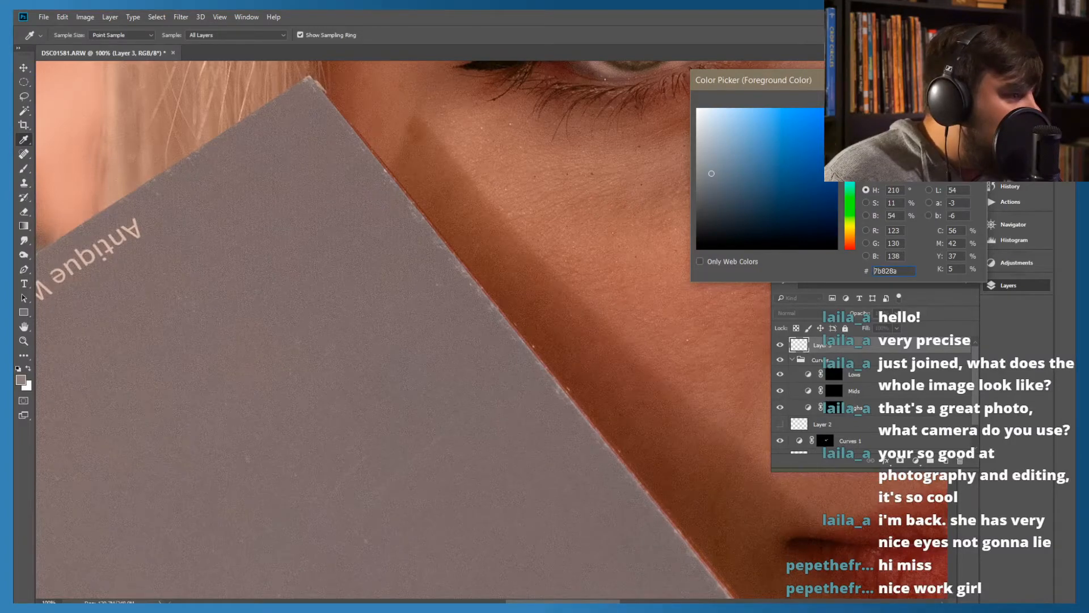
pyautogui.press('Return')
# Show Layer 2 with its dark guide strokes and examine both eyes up close against them
pyautogui.moveTo(656, 177); pyautogui.dragTo(610, 425)
pyautogui.hotkey('ctrl', '+')
pyautogui.hotkey('ctrl', '+')
pyautogui.hotkey('ctrl', '-')
pyautogui.hotkey('ctrl', '-')
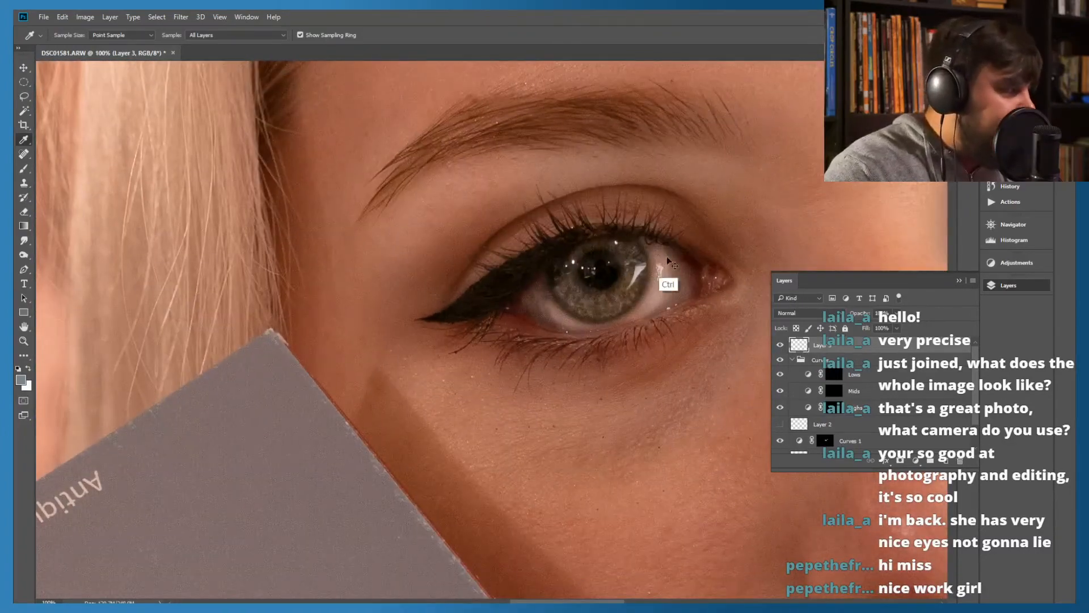
pyautogui.hotkey('ctrl', '-')
pyautogui.hotkey('ctrl', '+')
pyautogui.hotkey('ctrl', '+')
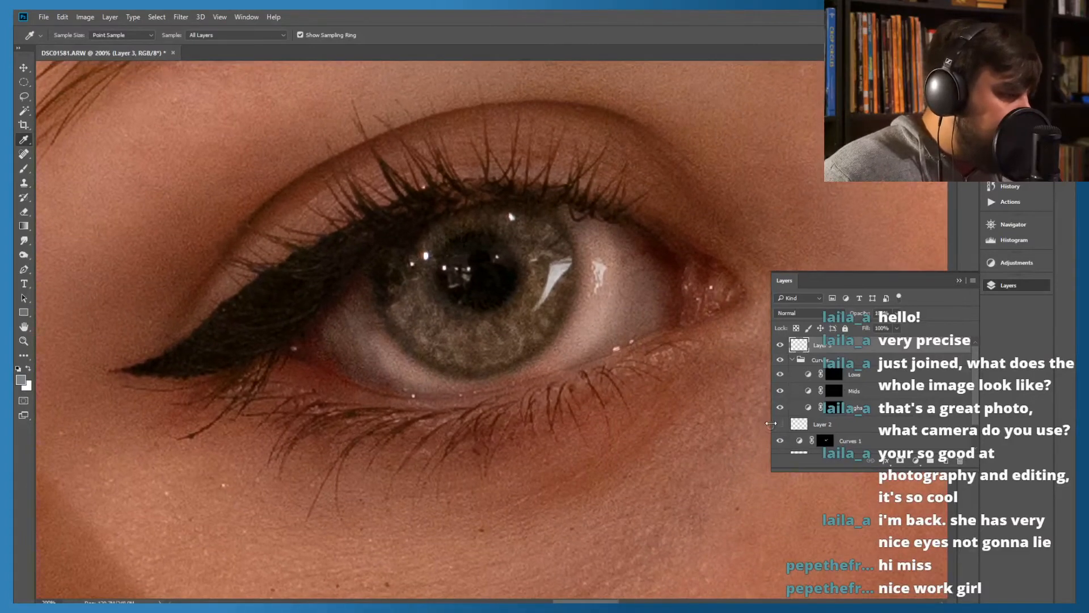
pyautogui.click(779, 425)
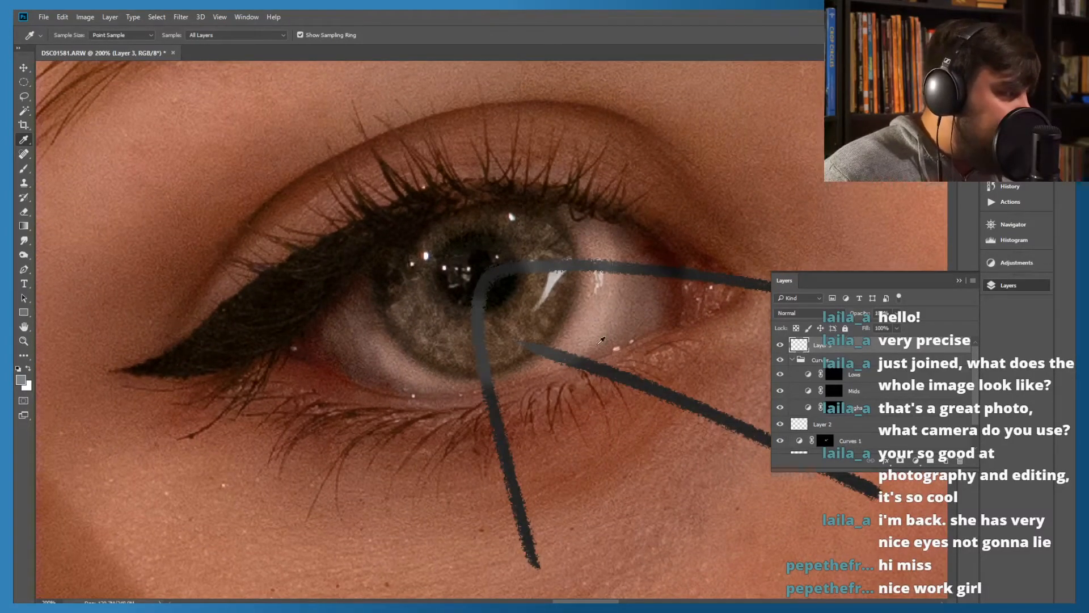
pyautogui.moveTo(747, 298); pyautogui.dragTo(282, 366)
pyautogui.moveTo(728, 252); pyautogui.dragTo(304, 238)
pyautogui.moveTo(741, 222); pyautogui.dragTo(698, 282)
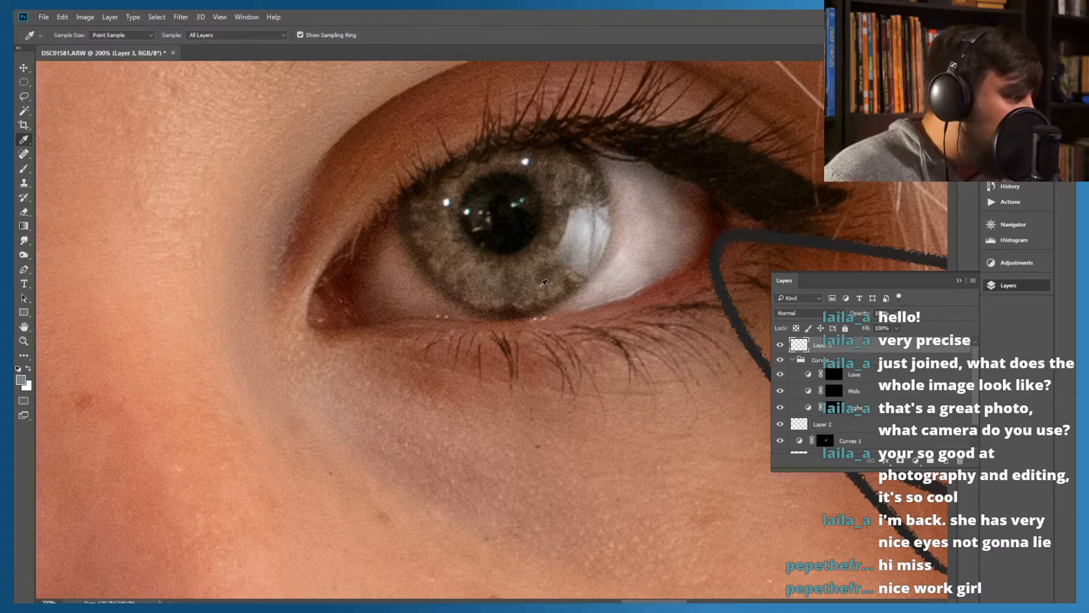
# Switch to the Brush tool and set the brush size to 14 px
pyautogui.click(23, 168)
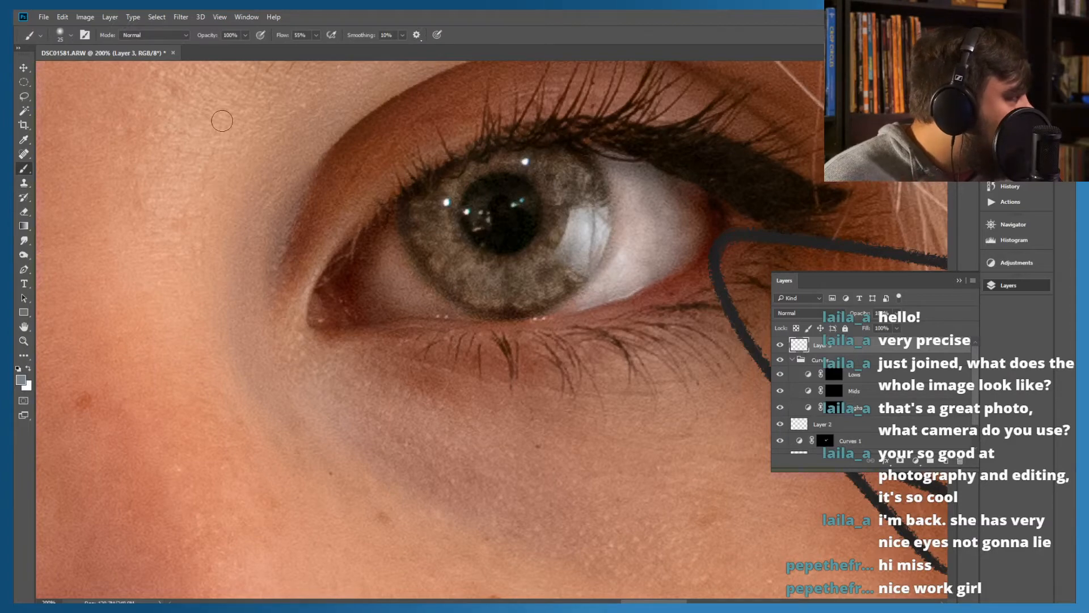
pyautogui.click(69, 38)
pyautogui.moveTo(83, 72); pyautogui.dragTo(80, 72)
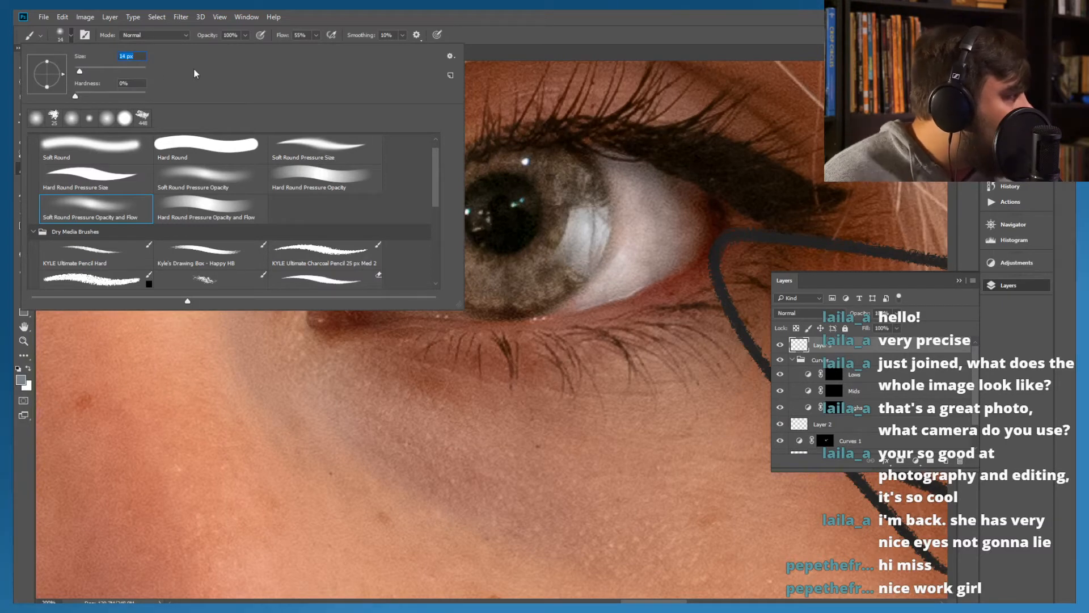
pyautogui.click(523, 29)
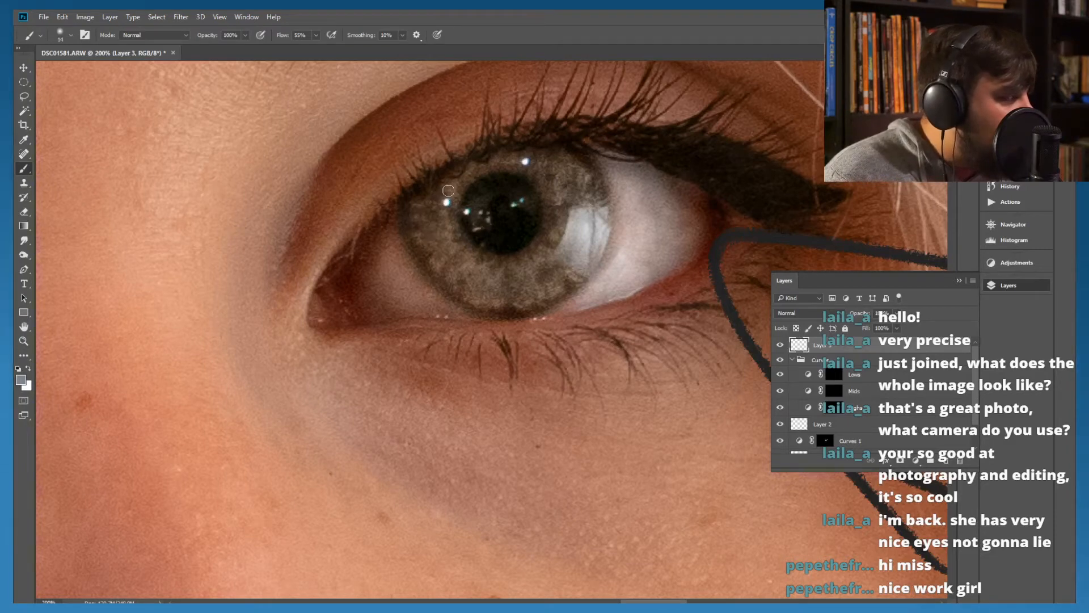
# Try painting blue-grey reflection strokes on Layer 3 around the pupils, along the left part of both irises
pyautogui.moveTo(449, 191)
pyautogui.mouseDown()
pyautogui.moveTo(425, 220)
pyautogui.moveTo(447, 252)
pyautogui.mouseUp()
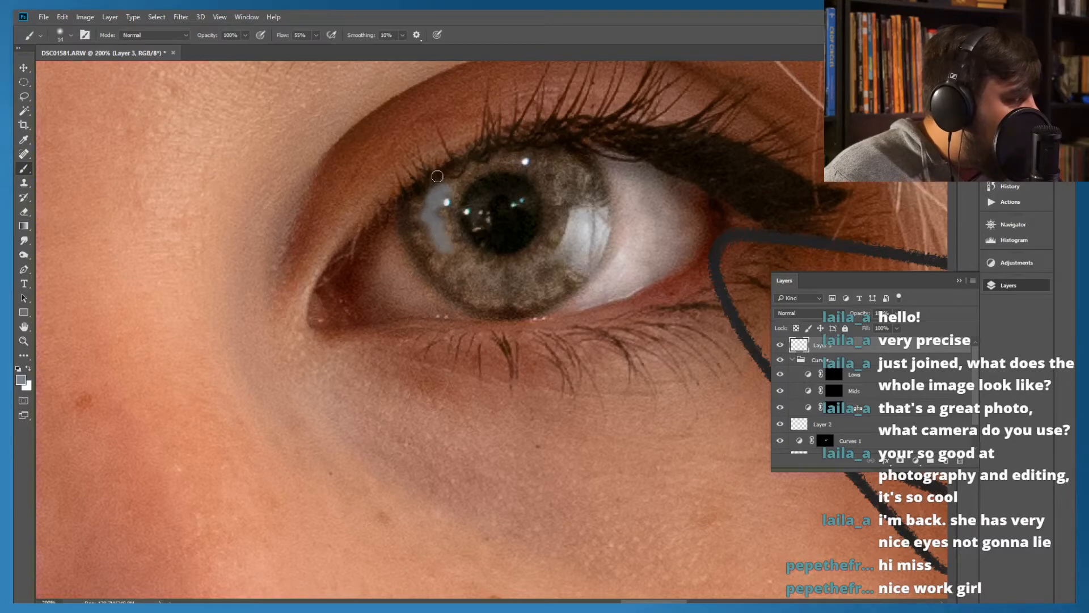
pyautogui.moveTo(483, 166)
pyautogui.mouseDown()
pyautogui.moveTo(468, 175)
pyautogui.moveTo(513, 164)
pyautogui.mouseUp()
pyautogui.moveTo(391, 267); pyautogui.dragTo(652, 284)
pyautogui.moveTo(319, 260); pyautogui.dragTo(533, 232)
pyautogui.moveTo(284, 225); pyautogui.dragTo(450, 221)
pyautogui.moveTo(459, 158)
pyautogui.mouseDown()
pyautogui.moveTo(392, 170)
pyautogui.moveTo(365, 194)
pyautogui.moveTo(352, 252)
pyautogui.moveTo(380, 278)
pyautogui.mouseUp()
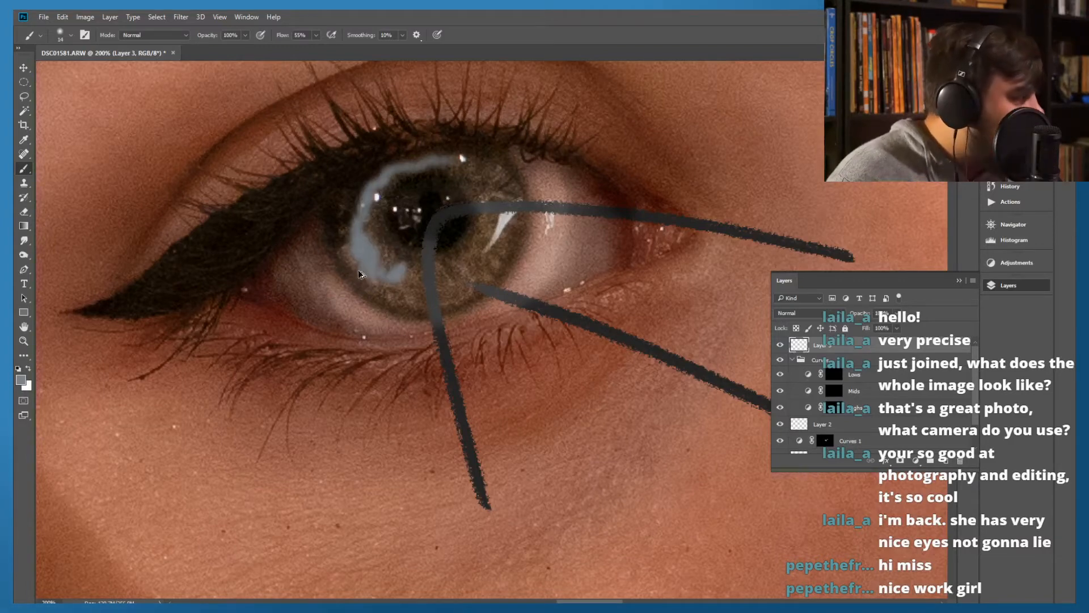
# Undo the blue-grey strokes on both irises and step back past the last layer move
pyautogui.hotkey('ctrl', 'z')
pyautogui.moveTo(534, 216); pyautogui.dragTo(369, 260)
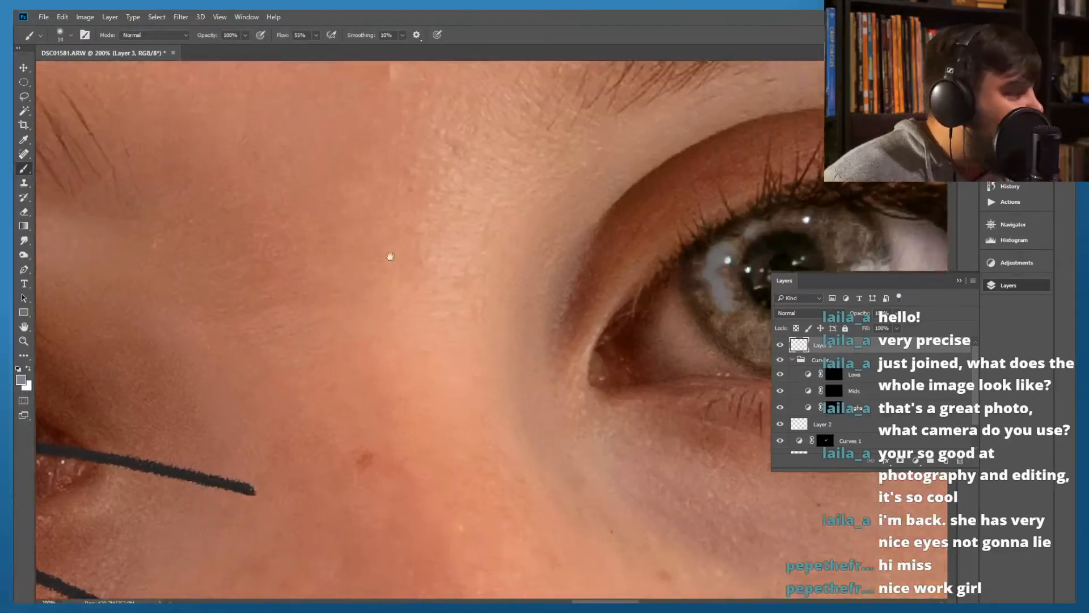
pyautogui.moveTo(372, 192); pyautogui.dragTo(407, 183)
pyautogui.hotkey('ctrl', 'alt', 'z')
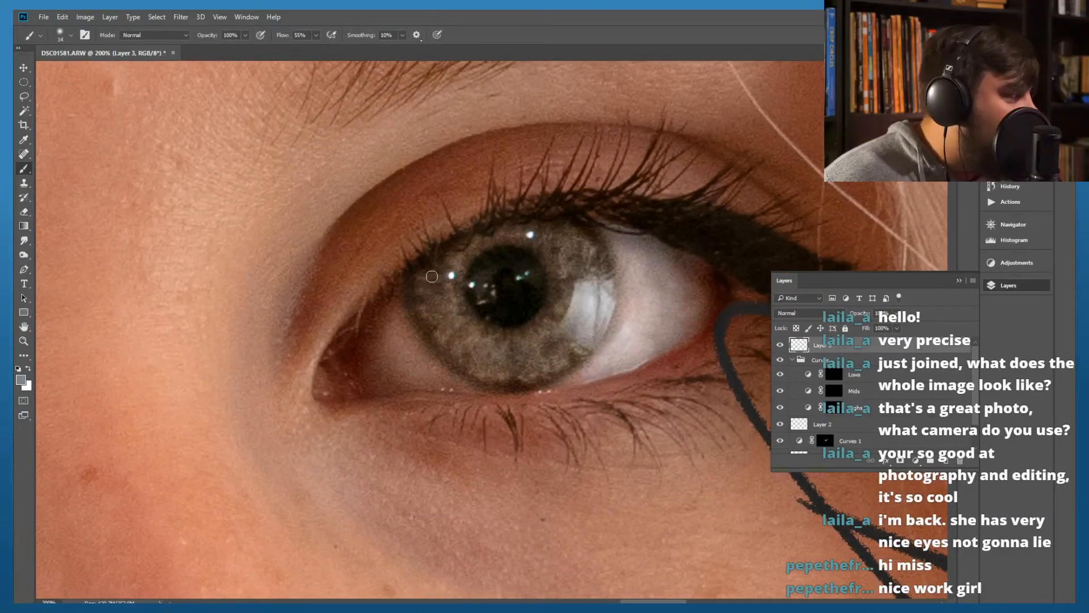
pyautogui.hotkey('ctrl', 'alt', 'z')
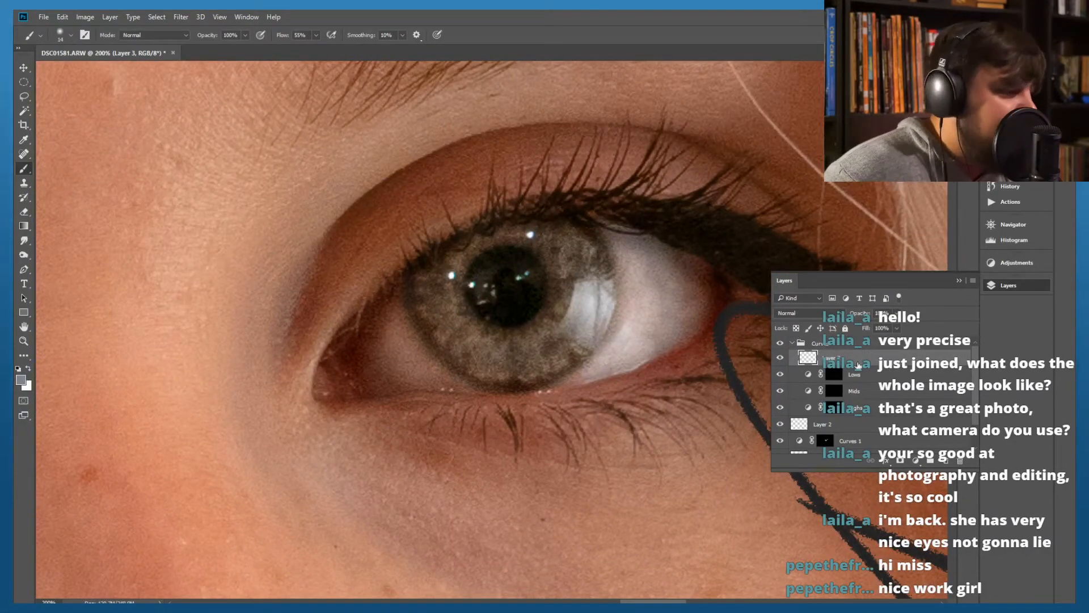
# Move Layer 3 back above the Curves group, collapse the group and hide Layer 2
pyautogui.moveTo(828, 360); pyautogui.dragTo(813, 339)
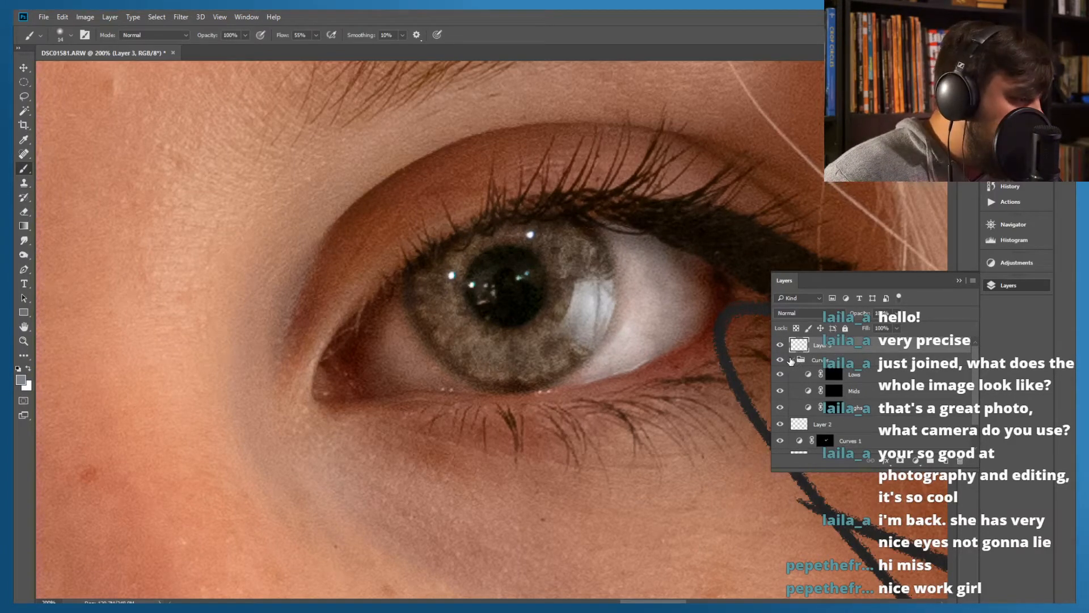
pyautogui.click(792, 359)
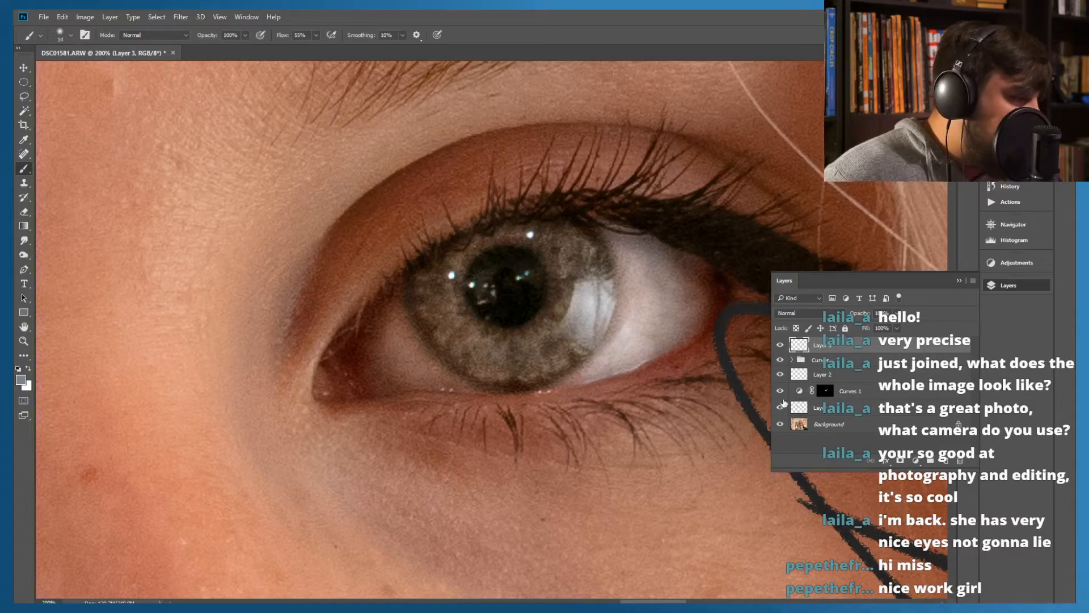
pyautogui.click(781, 374)
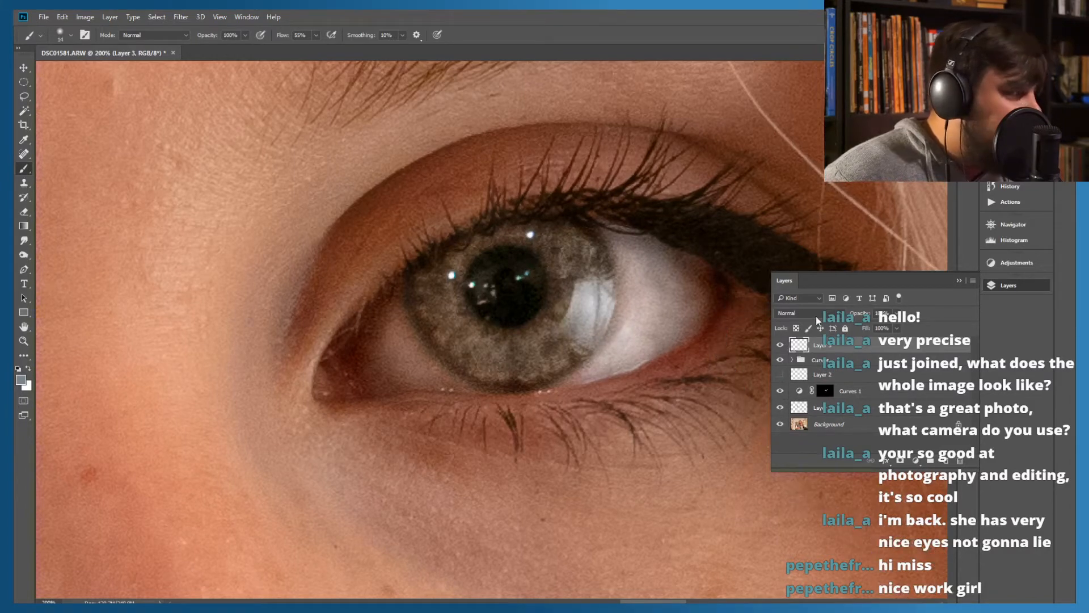
# Set the brush hardness to 69%, try a stroke on the iris and undo it
pyautogui.click(60, 39)
pyautogui.moveTo(100, 96); pyautogui.dragTo(125, 98)
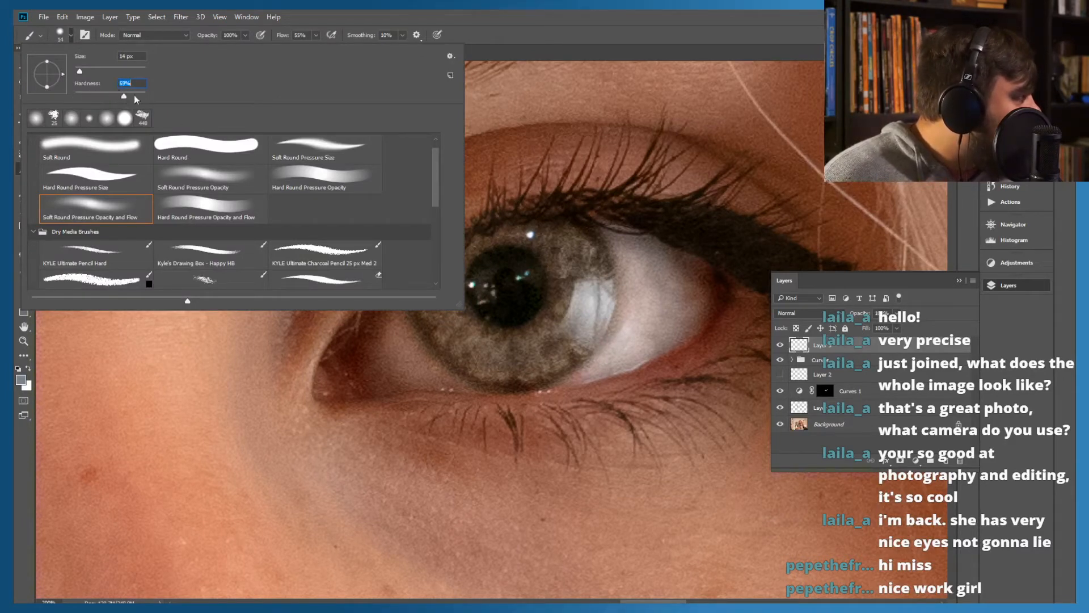
pyautogui.click(479, 13)
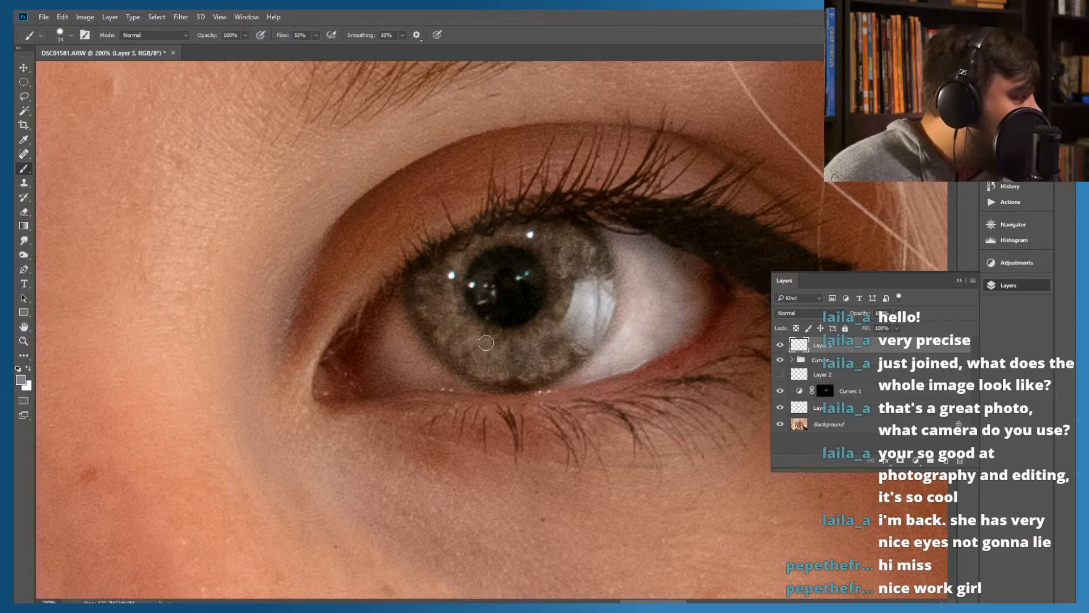
pyautogui.moveTo(452, 255); pyautogui.dragTo(437, 286)
pyautogui.hotkey('ctrl', 'z')
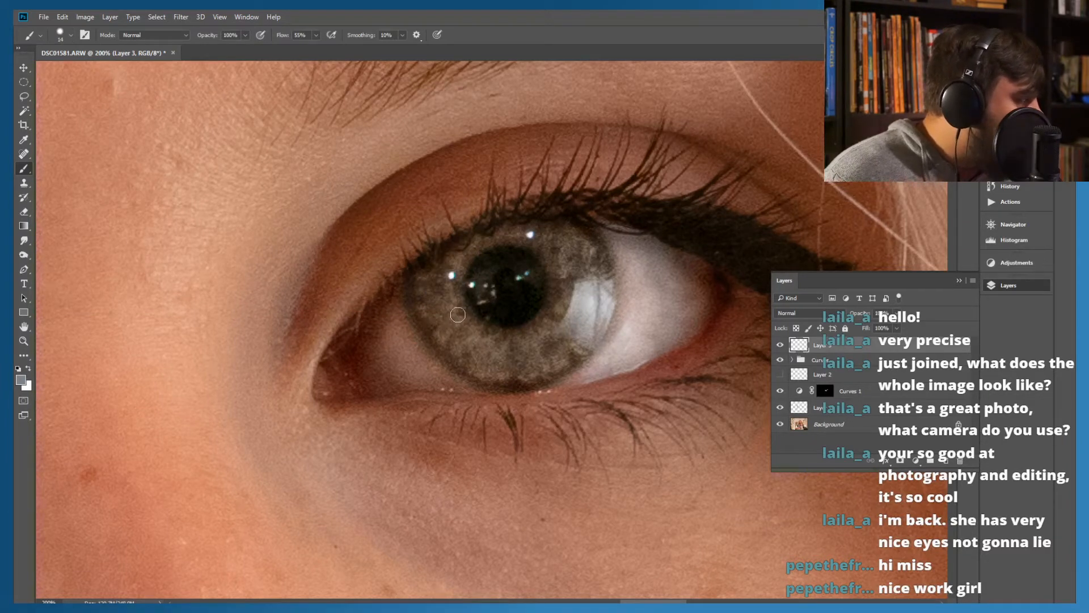
# Switch to the Hard Round Pressure Size brush, try a stroke on the lower iris and undo it
pyautogui.click(65, 36)
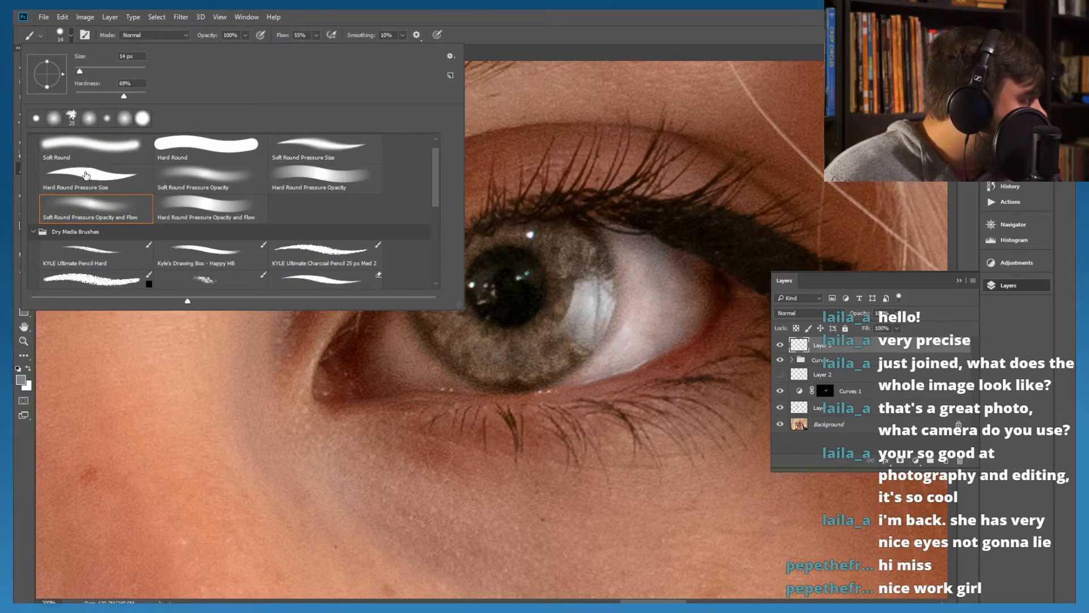
pyautogui.click(107, 188)
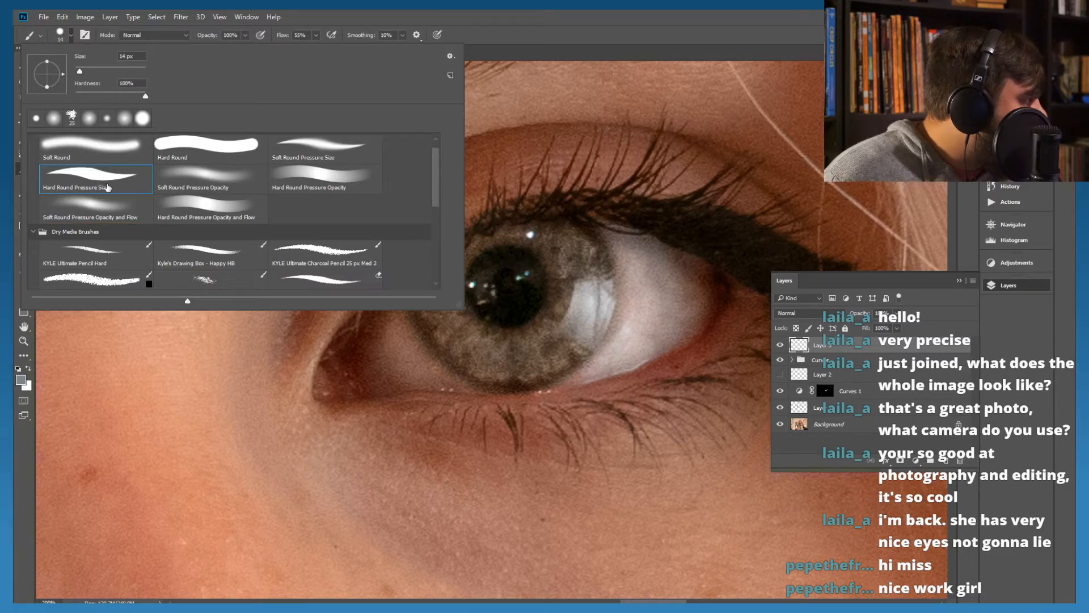
pyautogui.click(460, 15)
pyautogui.moveTo(471, 334); pyautogui.dragTo(444, 333)
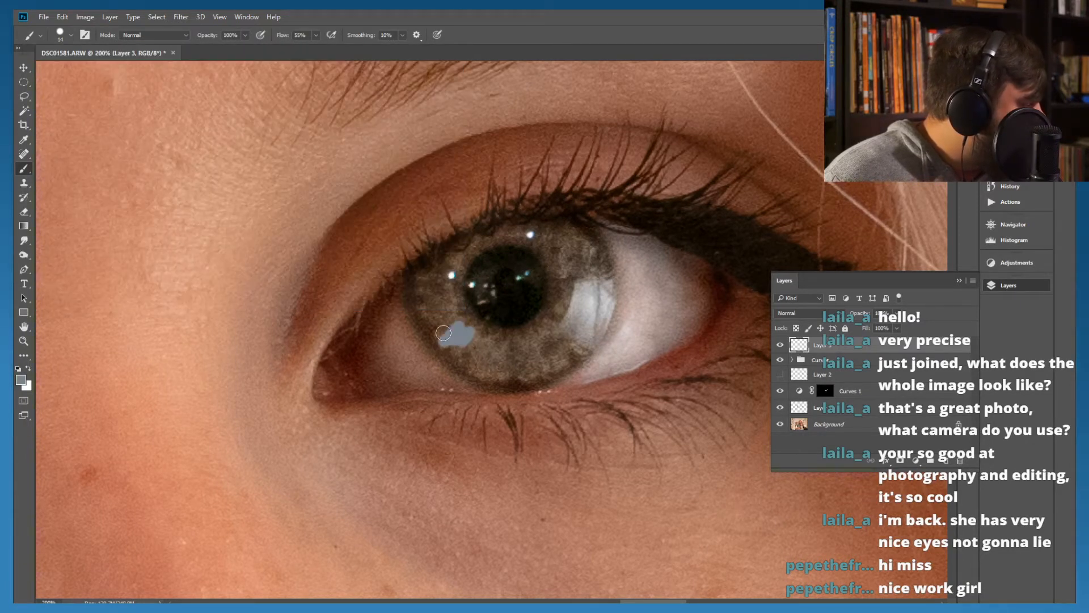
pyautogui.hotkey('ctrl', 'z')
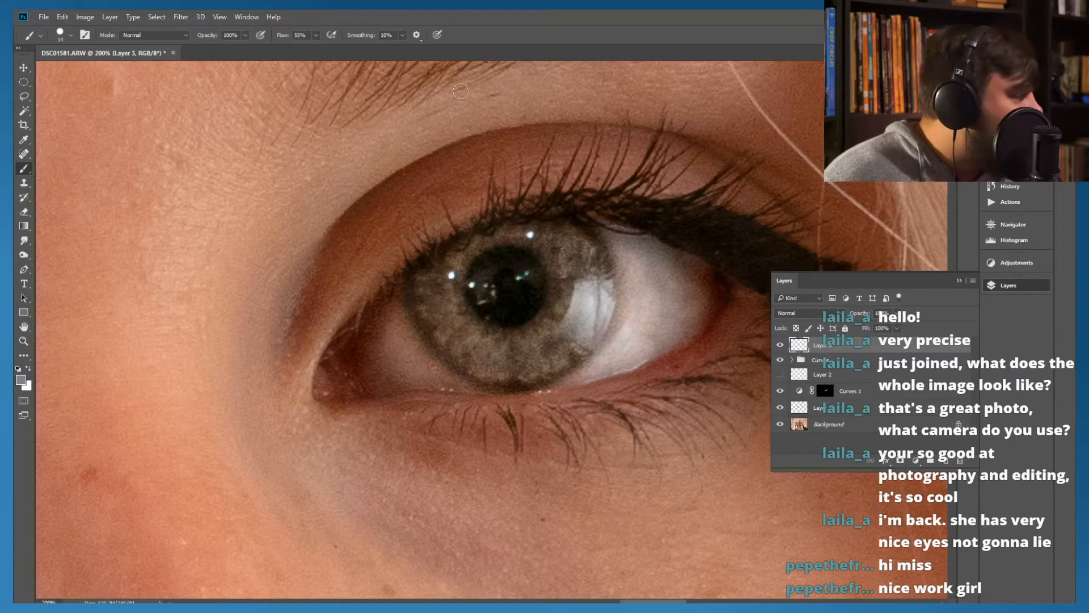
# Paint blue-grey reflection strokes around the upper-left iris of the image's right eye with a 5 px brush, then erase the excess near the lashes
pyautogui.click(64, 35)
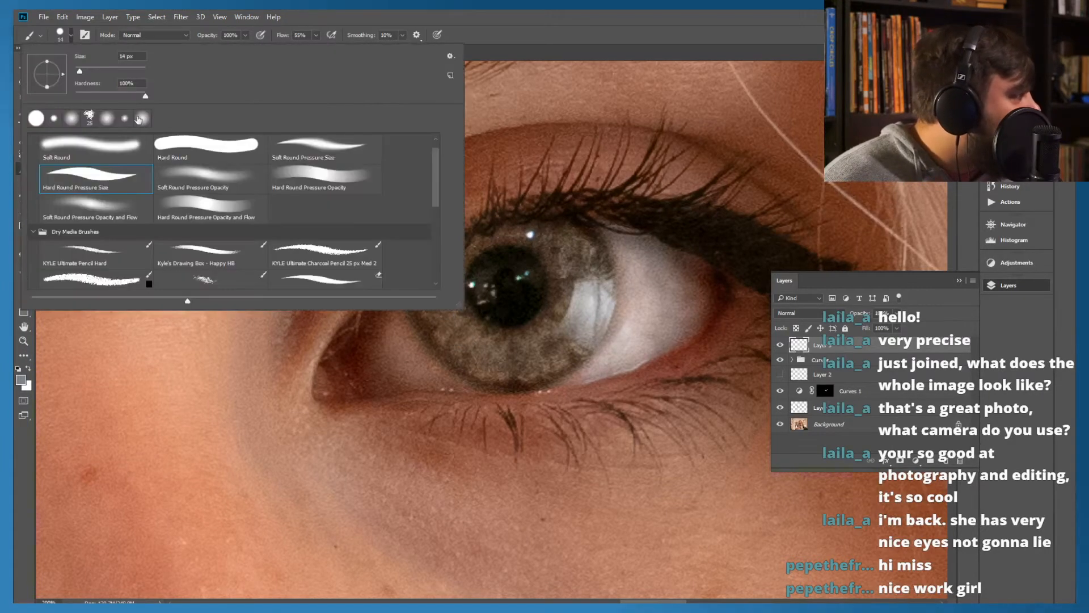
pyautogui.moveTo(79, 74); pyautogui.dragTo(77, 74)
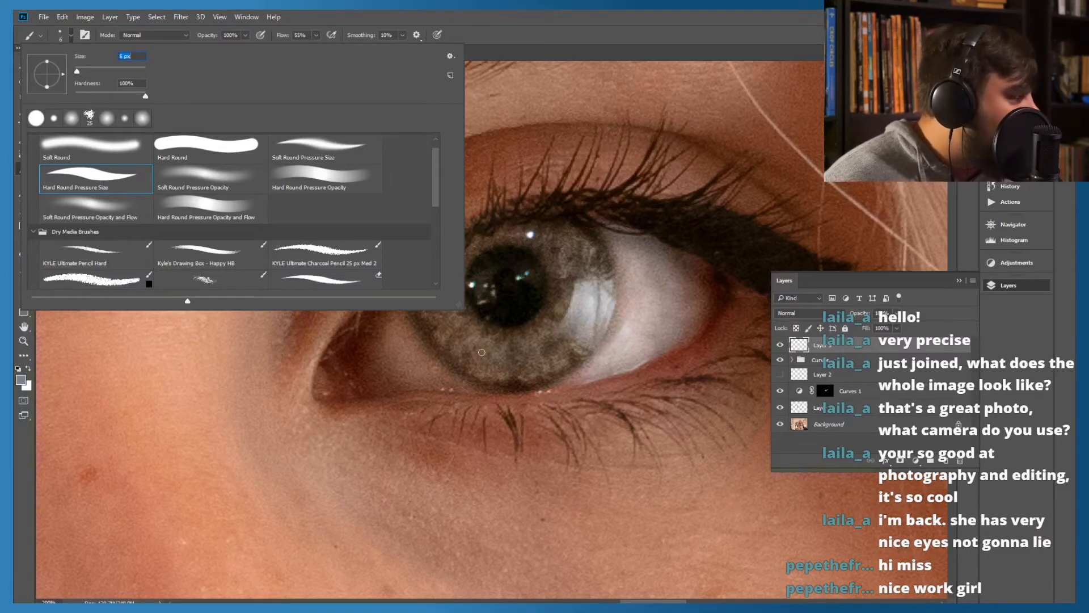
pyautogui.press('Return')
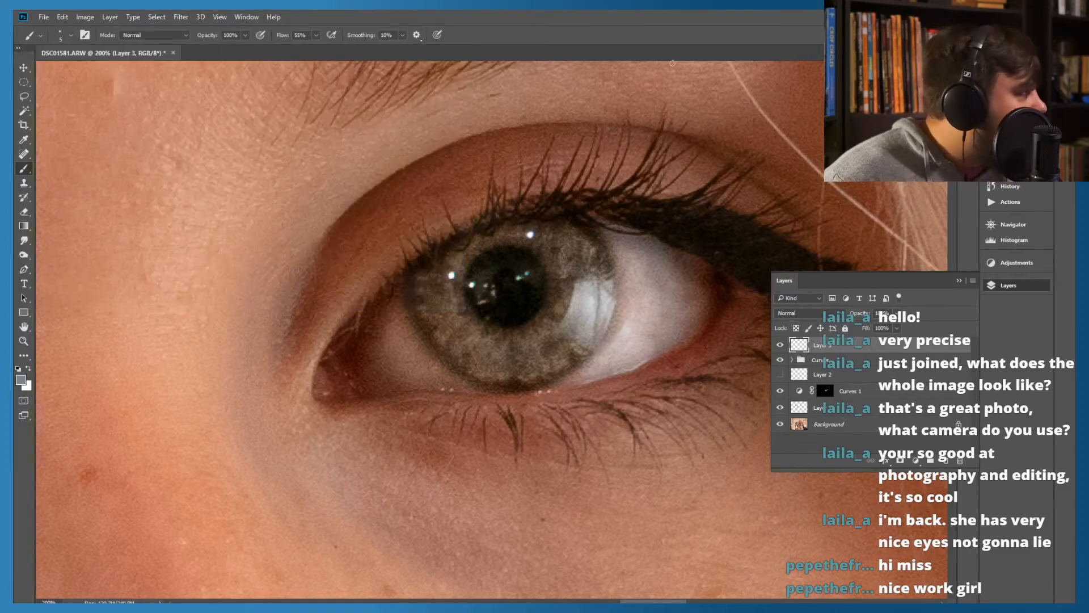
pyautogui.moveTo(455, 312)
pyautogui.mouseDown()
pyautogui.moveTo(435, 302)
pyautogui.moveTo(452, 293)
pyautogui.moveTo(429, 282)
pyautogui.moveTo(457, 268)
pyautogui.moveTo(447, 253)
pyautogui.moveTo(505, 253)
pyautogui.moveTo(488, 235)
pyautogui.moveTo(512, 229)
pyautogui.mouseUp()
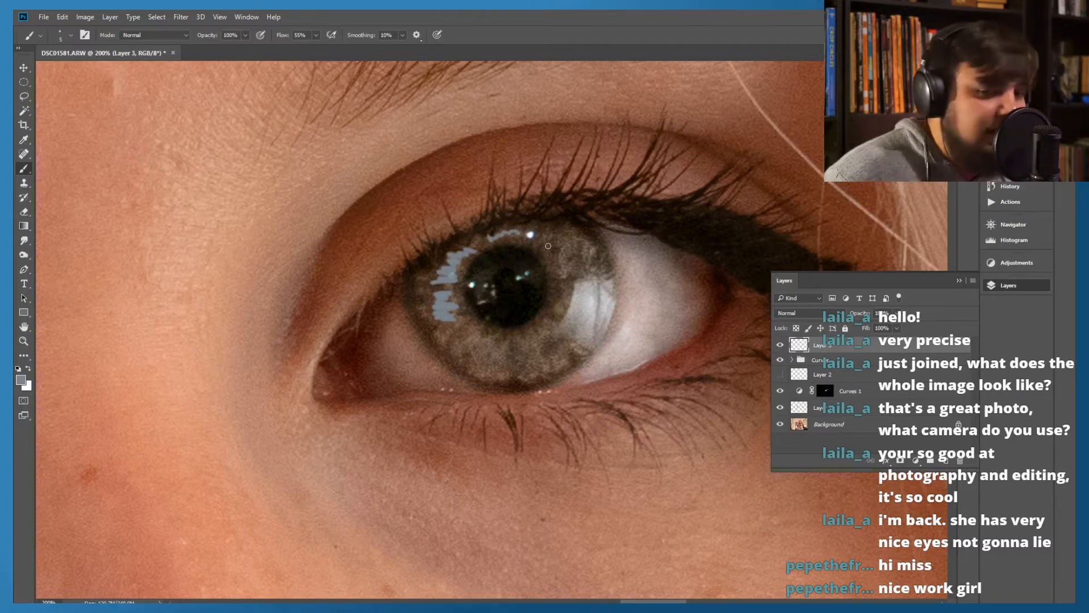
pyautogui.moveTo(518, 237)
pyautogui.mouseDown()
pyautogui.moveTo(492, 231)
pyautogui.moveTo(463, 265)
pyautogui.mouseUp()
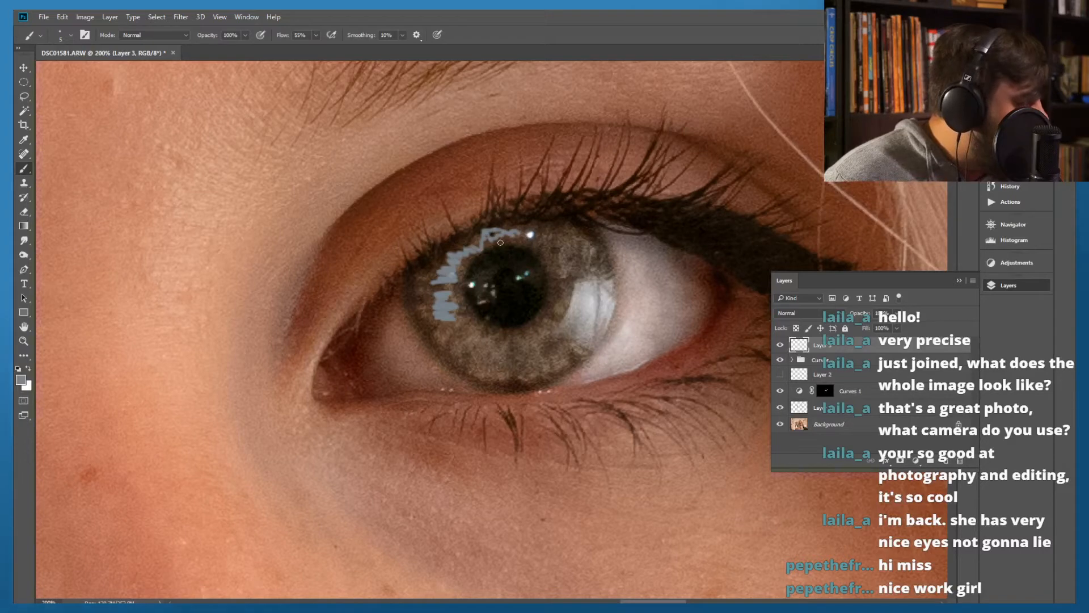
pyautogui.click(24, 211)
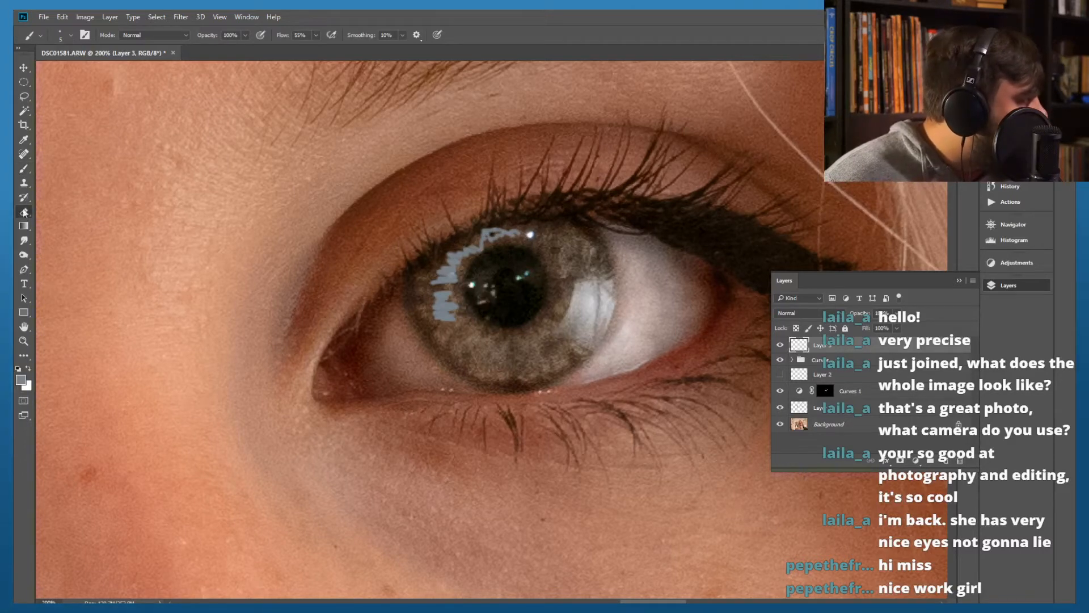
pyautogui.moveTo(504, 213); pyautogui.dragTo(462, 229)
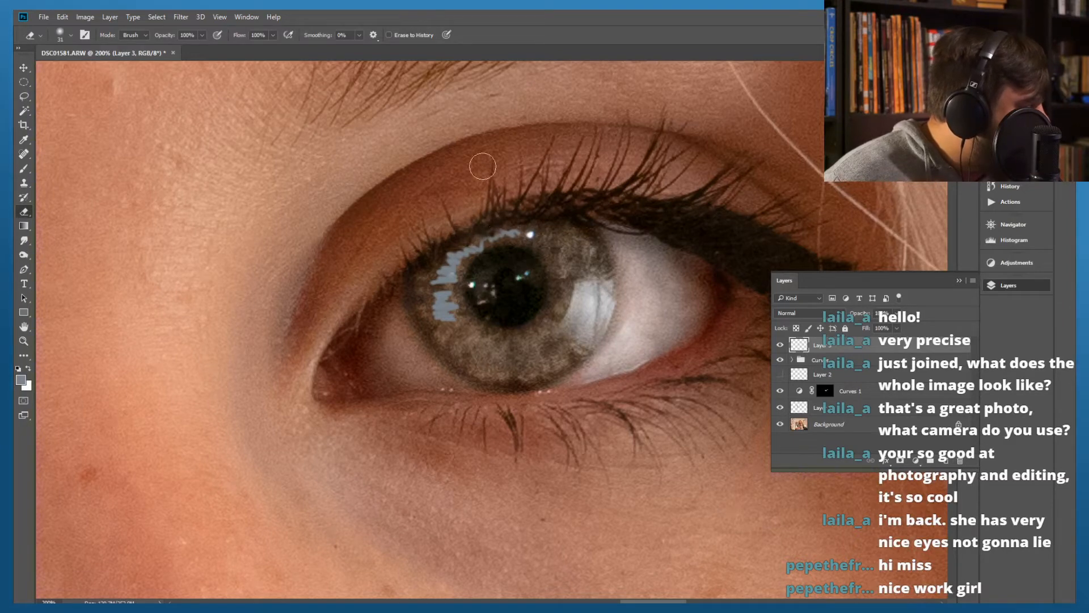
# Paint matching blue-grey reflection strokes along the left and upper-left side of the other eye's iris on Layer 3
pyautogui.moveTo(295, 360); pyautogui.dragTo(416, 281)
pyautogui.moveTo(309, 311)
pyautogui.mouseDown()
pyautogui.moveTo(533, 329)
pyautogui.moveTo(645, 276)
pyautogui.mouseUp()
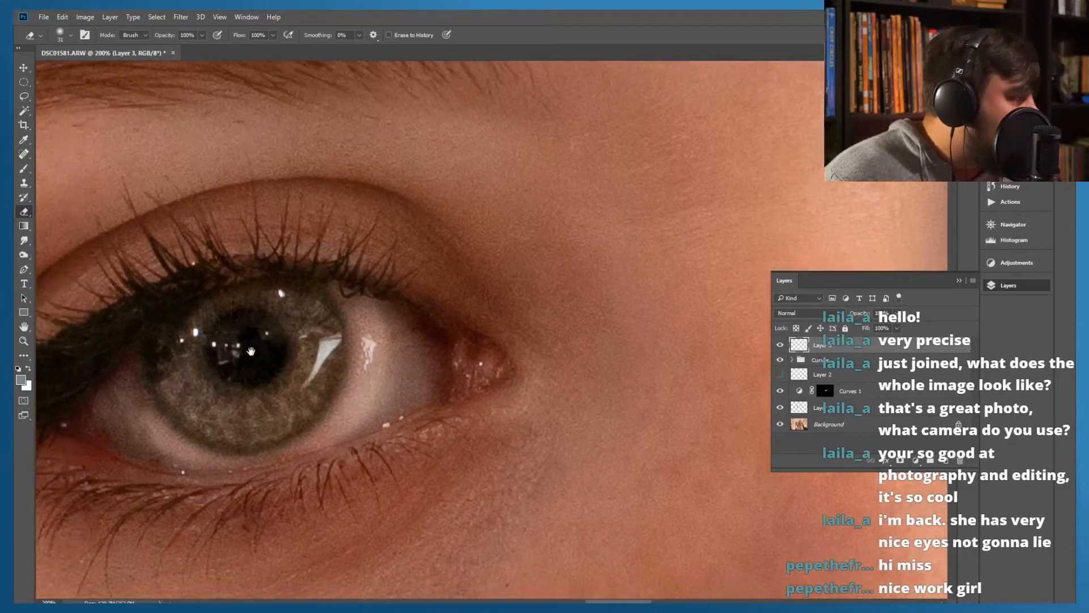
pyautogui.moveTo(235, 349); pyautogui.dragTo(390, 314)
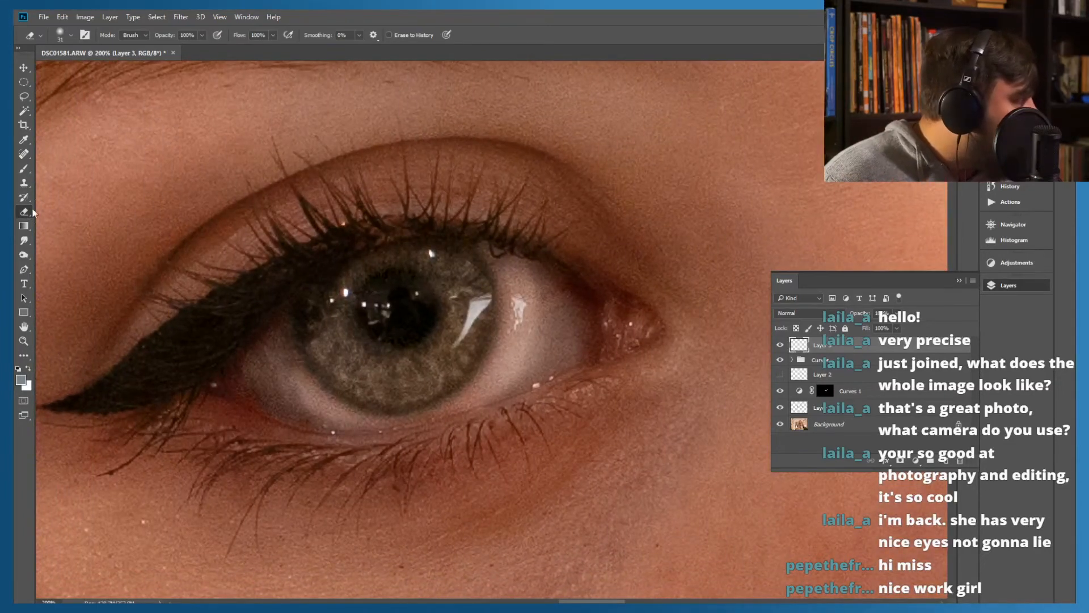
pyautogui.click(24, 168)
pyautogui.moveTo(345, 343)
pyautogui.mouseDown()
pyautogui.moveTo(323, 330)
pyautogui.moveTo(324, 351)
pyautogui.moveTo(350, 351)
pyautogui.moveTo(350, 370)
pyautogui.moveTo(350, 340)
pyautogui.moveTo(328, 318)
pyautogui.moveTo(342, 278)
pyautogui.moveTo(393, 255)
pyautogui.mouseUp()
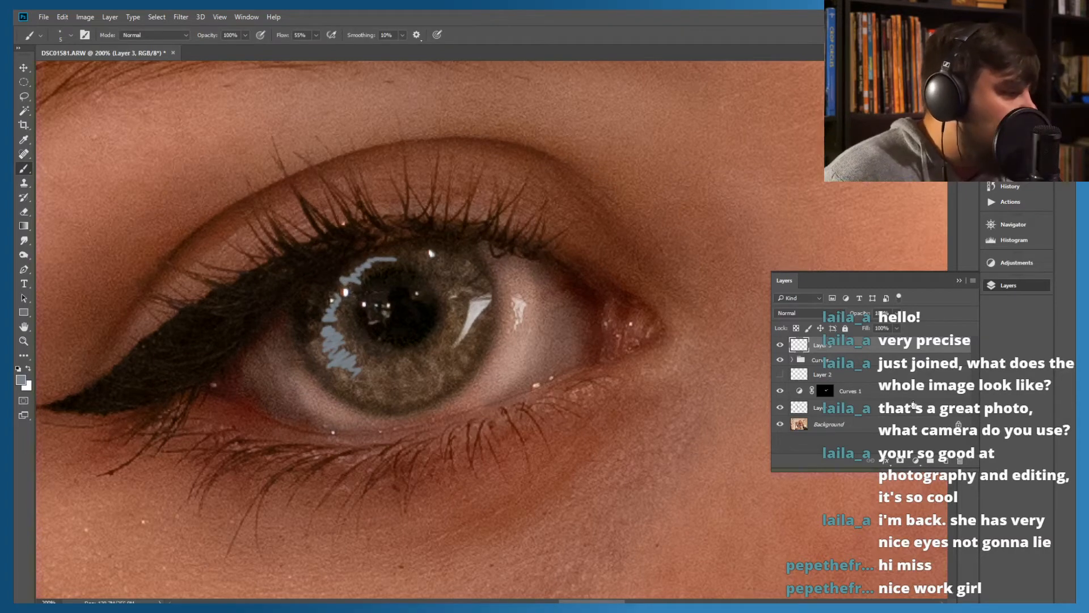
# Create a layer group above Layer 3 with a new empty layer inside, and set the brush's foreground colour to a7c0c5
pyautogui.click(944, 461)
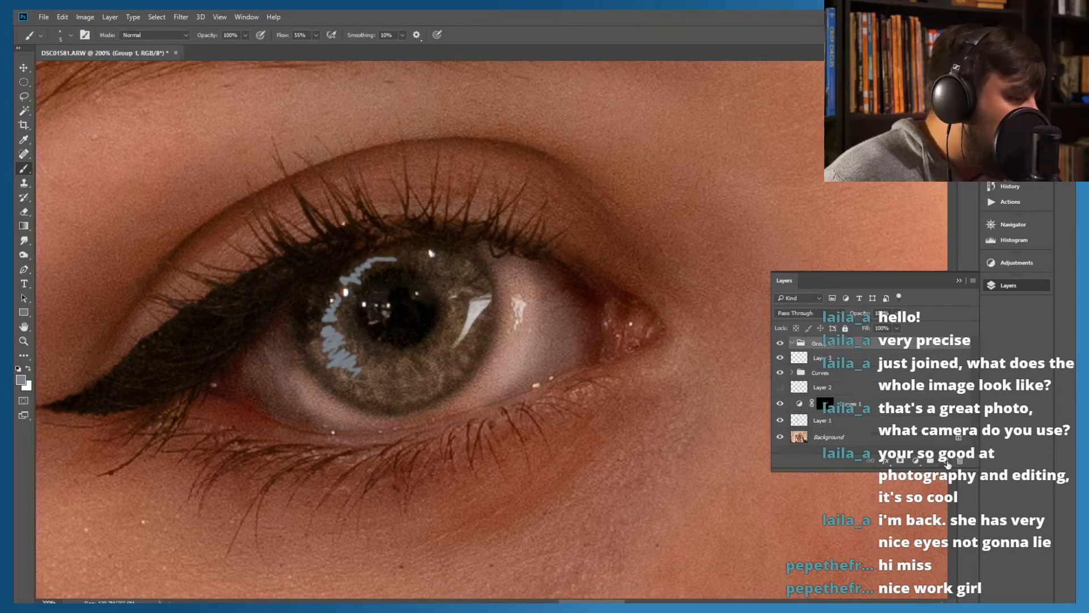
pyautogui.click(946, 462)
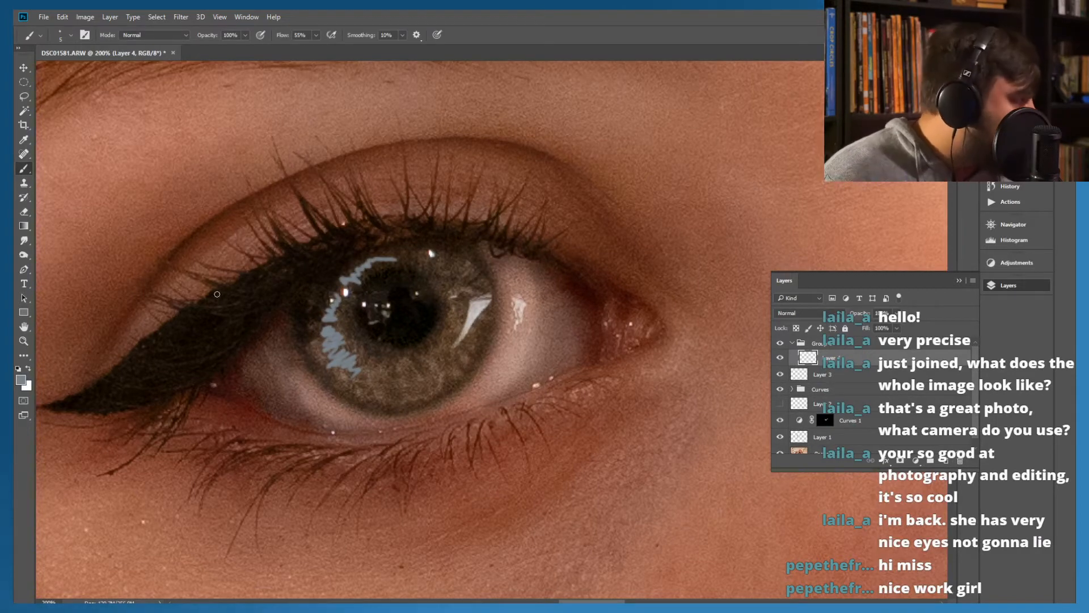
pyautogui.click(21, 380)
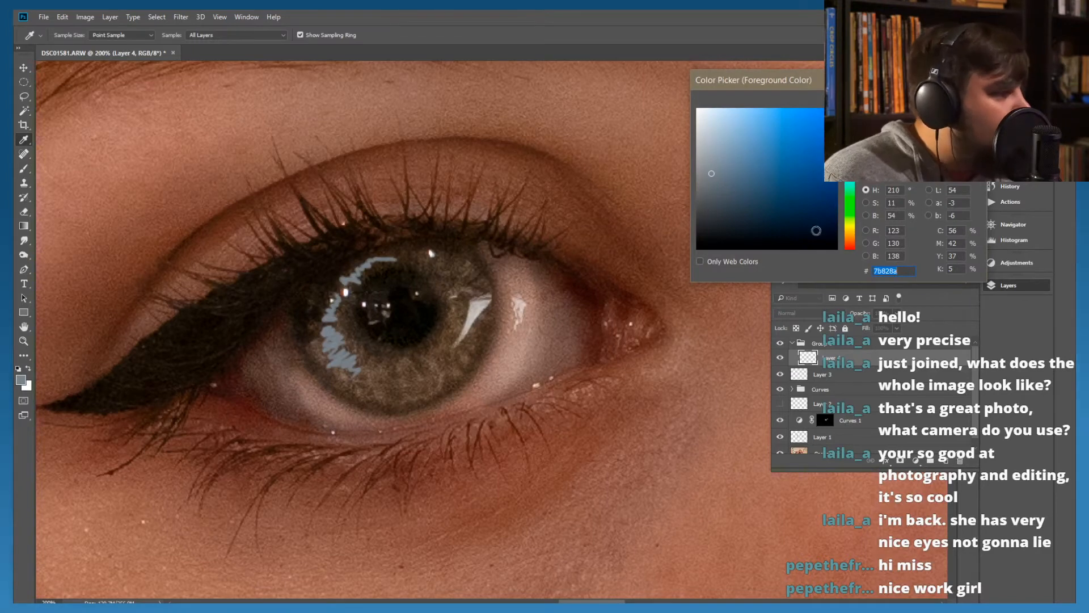
pyautogui.moveTo(722, 153); pyautogui.dragTo(716, 142)
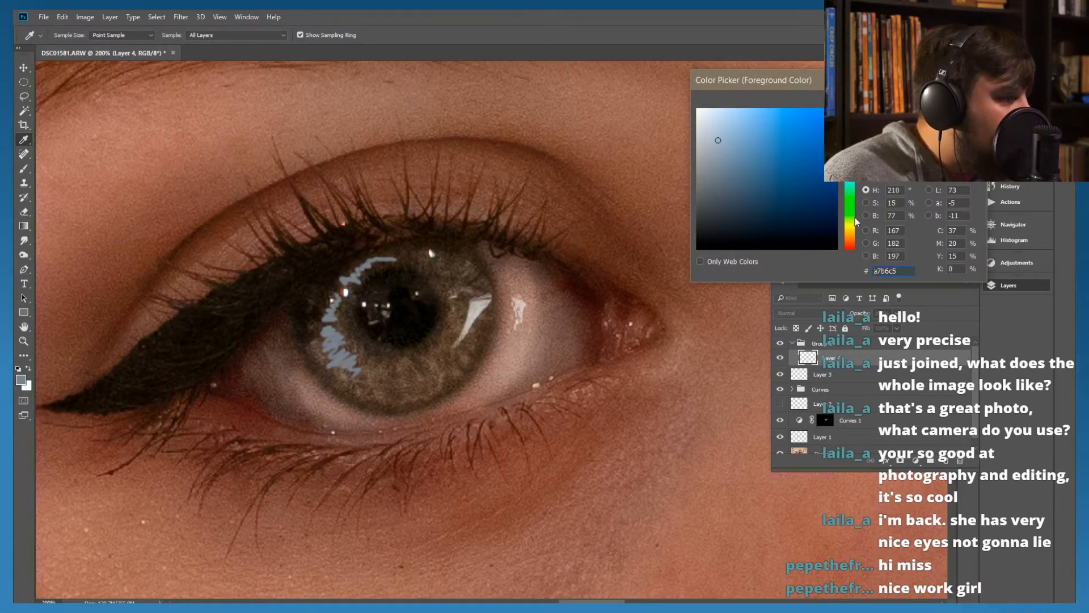
pyautogui.click(848, 181)
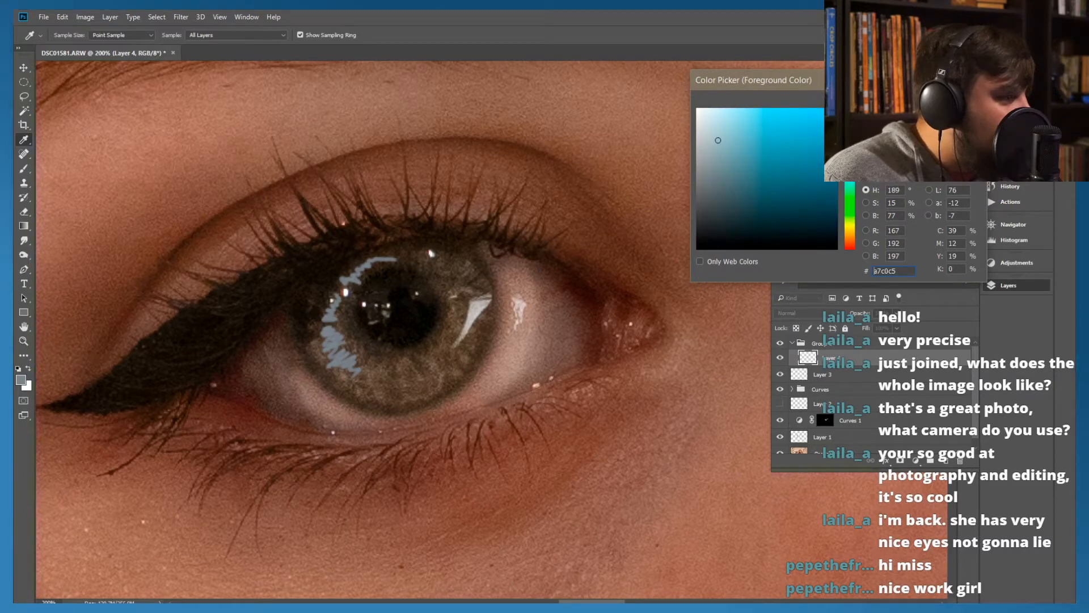
pyautogui.press('Return')
pyautogui.press('b')
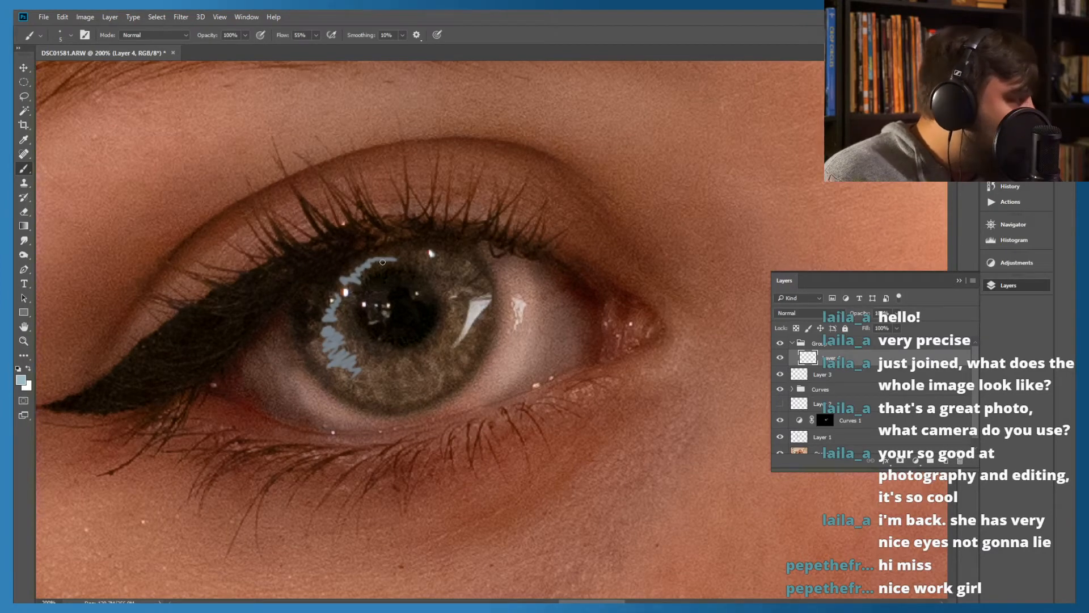
# Paint short light-blue strokes along the outer edge of the reflection on the image's left iris on Layer 4
pyautogui.moveTo(373, 255); pyautogui.dragTo(364, 254)
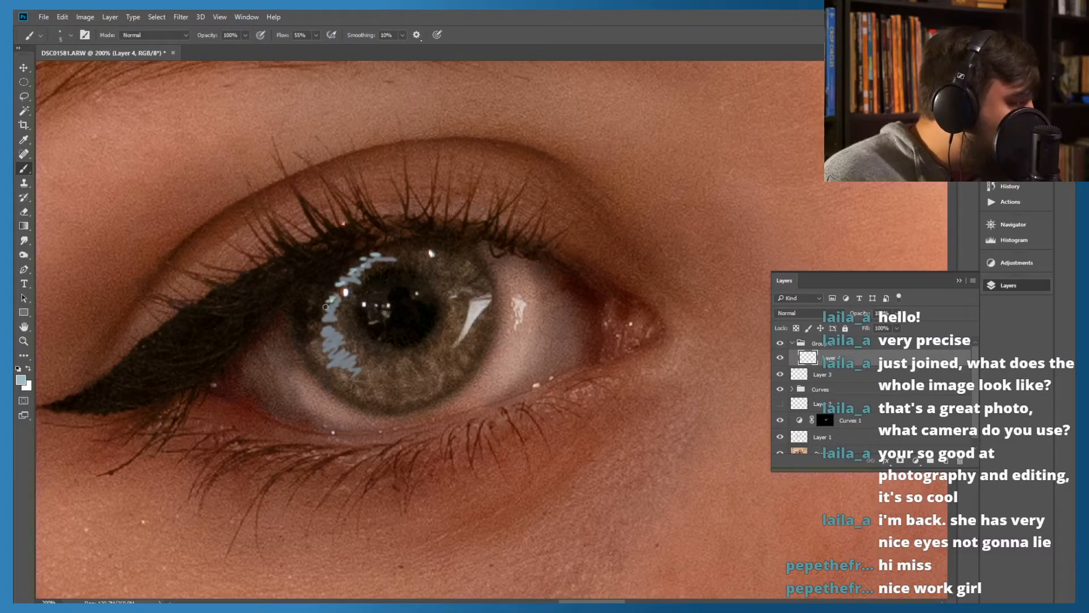
pyautogui.moveTo(323, 334); pyautogui.dragTo(324, 339)
pyautogui.moveTo(324, 366); pyautogui.dragTo(359, 384)
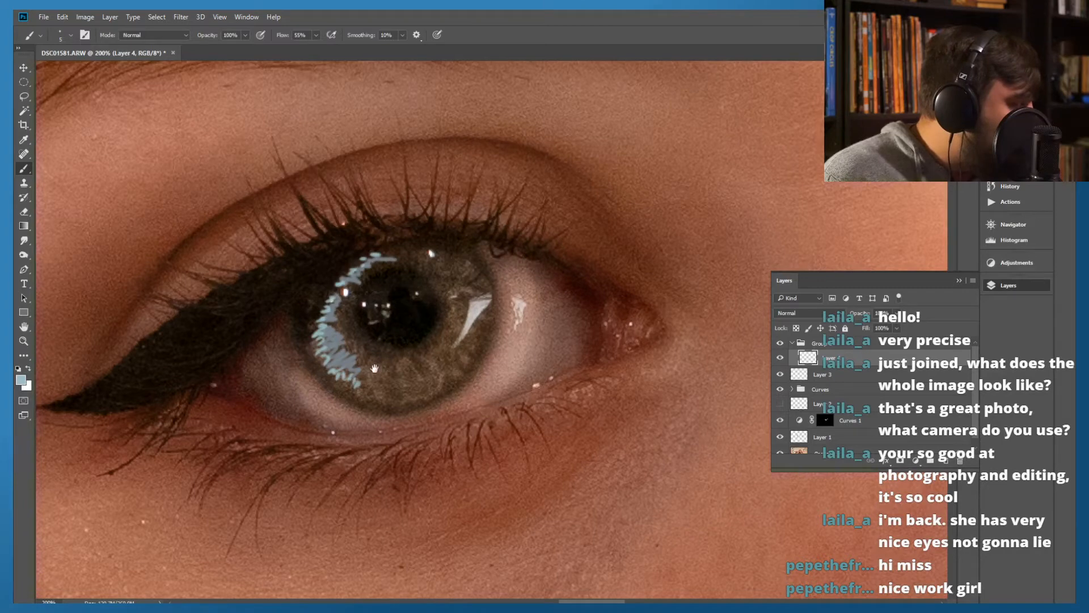
# Paint matching light-blue highlight strokes along the outer edge of the reflection on the image's right iris
pyautogui.moveTo(626, 274); pyautogui.dragTo(315, 325)
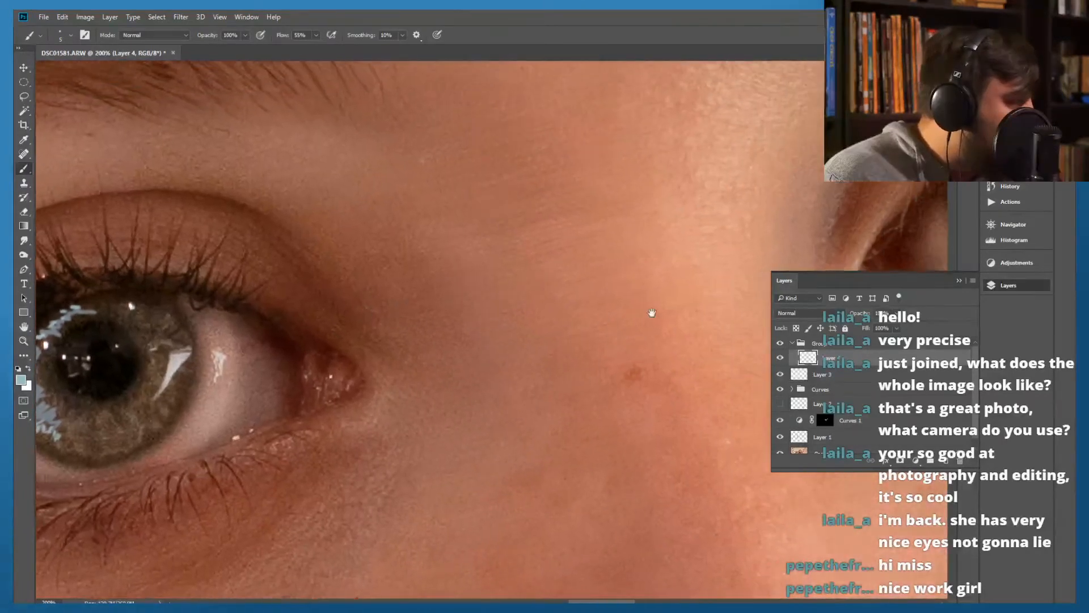
pyautogui.moveTo(652, 314); pyautogui.dragTo(310, 284)
pyautogui.moveTo(562, 263); pyautogui.dragTo(454, 322)
pyautogui.moveTo(559, 298); pyautogui.dragTo(546, 337)
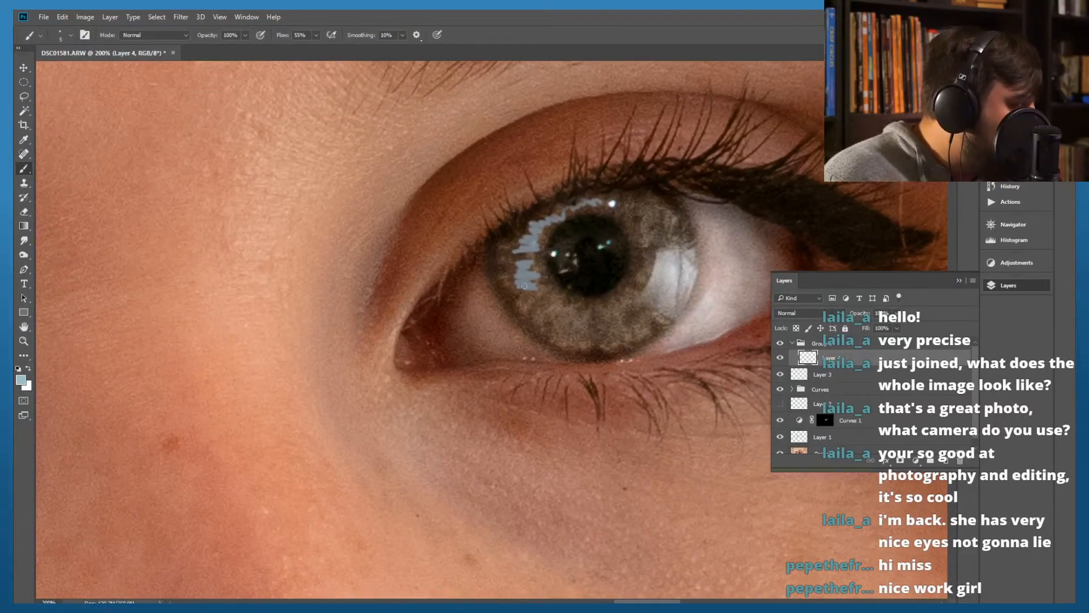
pyautogui.moveTo(531, 293)
pyautogui.mouseDown()
pyautogui.moveTo(520, 282)
pyautogui.moveTo(509, 284)
pyautogui.moveTo(524, 280)
pyautogui.moveTo(500, 273)
pyautogui.moveTo(503, 258)
pyautogui.moveTo(520, 255)
pyautogui.moveTo(503, 245)
pyautogui.moveTo(533, 242)
pyautogui.moveTo(524, 230)
pyautogui.moveTo(558, 214)
pyautogui.moveTo(561, 201)
pyautogui.moveTo(598, 203)
pyautogui.mouseUp()
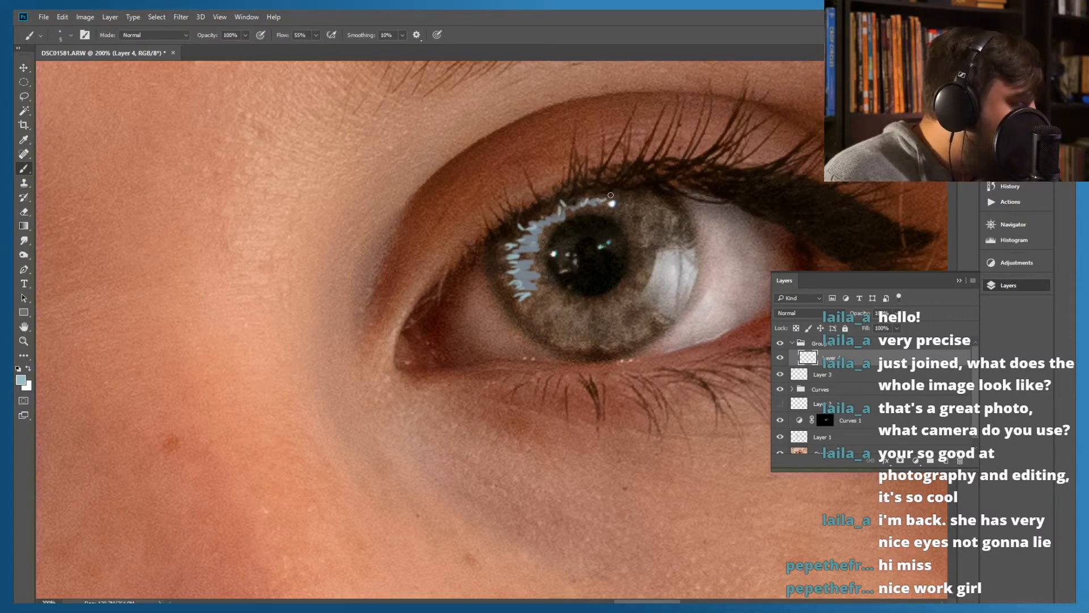
pyautogui.moveTo(525, 238)
pyautogui.mouseDown()
pyautogui.moveTo(507, 242)
pyautogui.moveTo(507, 273)
pyautogui.mouseUp()
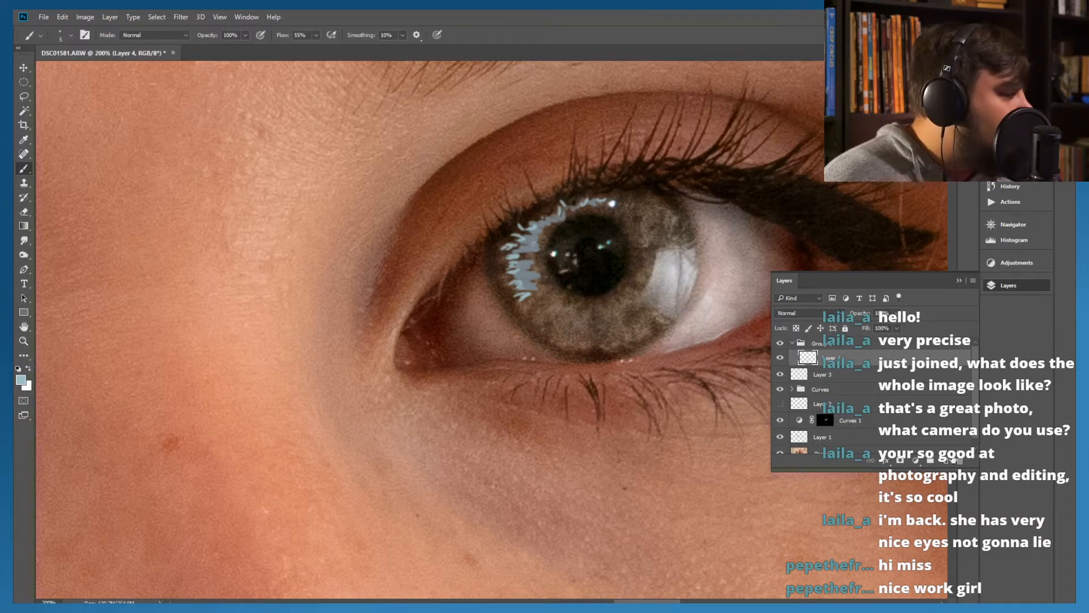
# Add another empty layer above Layer 4 in the group and change the brush's foreground colour to a more saturated medium blue
pyautogui.click(945, 460)
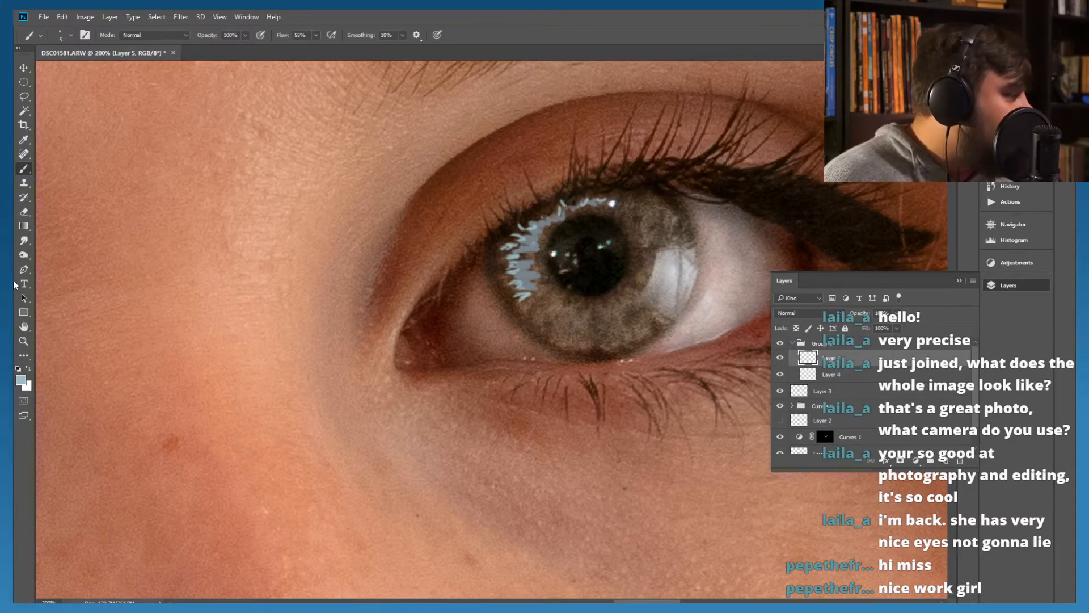
pyautogui.click(21, 378)
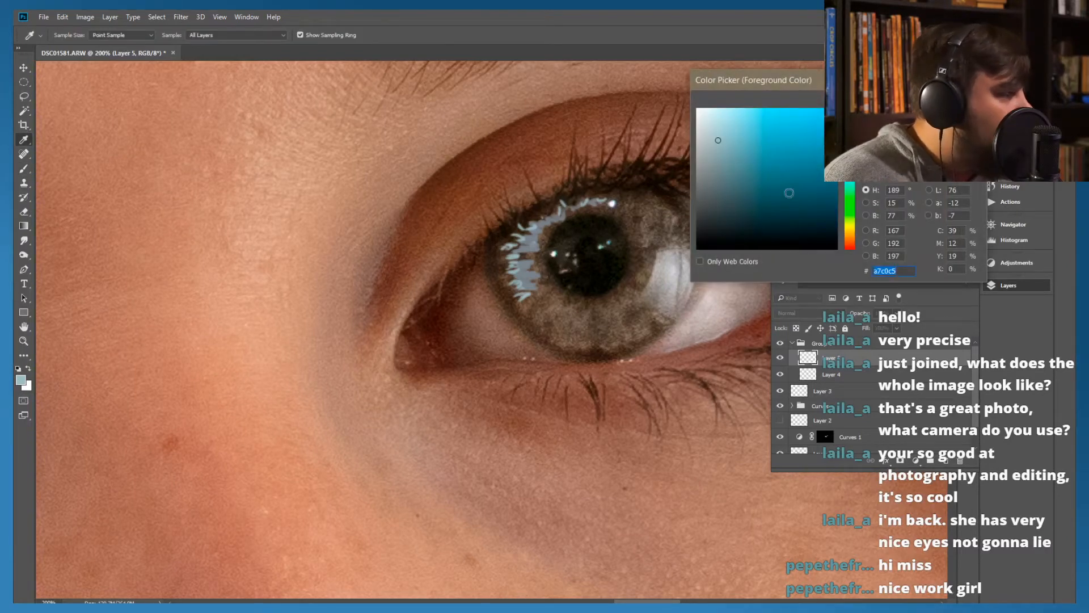
pyautogui.write('a7b6c5')
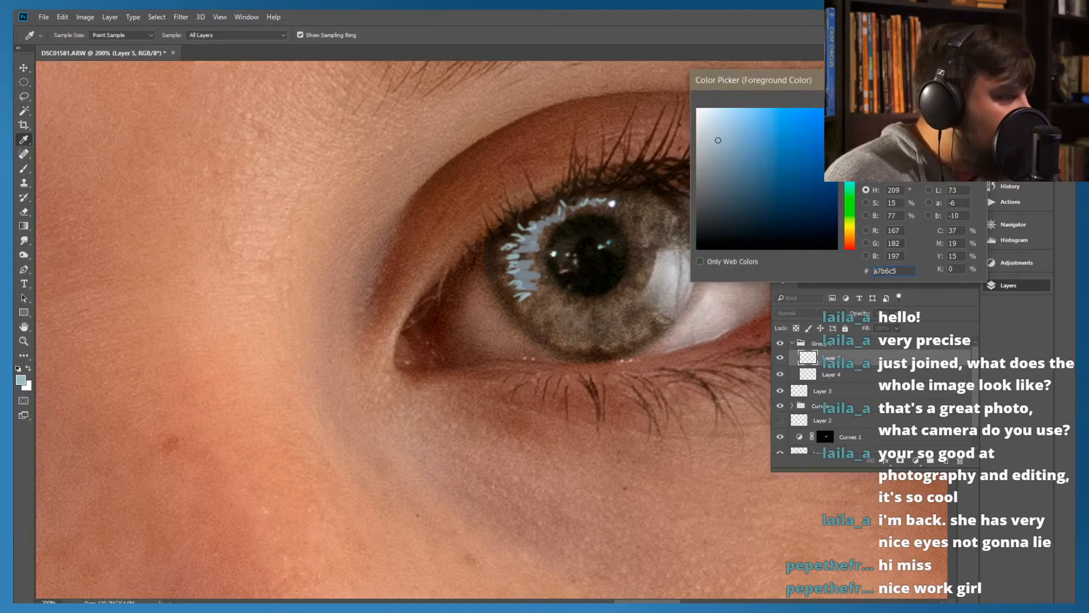
pyautogui.click(747, 153)
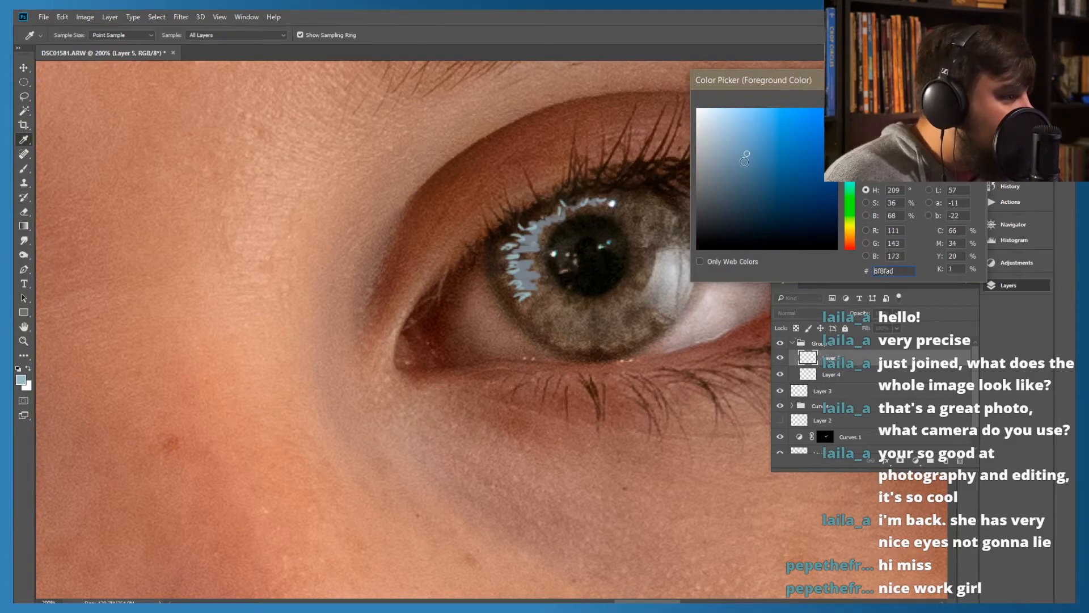
pyautogui.press('Return')
pyautogui.press('b')
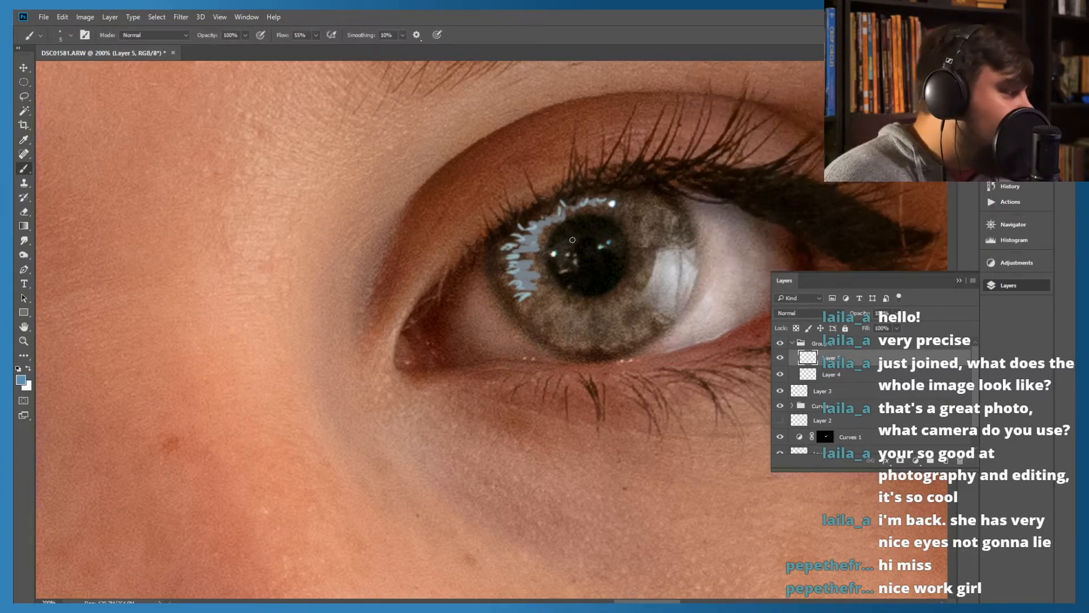
# Paint medium-blue strokes on Layer 5 along the pupil side of the right iris's reflection and up through its upper arc
pyautogui.moveTo(546, 284); pyautogui.dragTo(537, 257)
pyautogui.rightClick(547, 244)
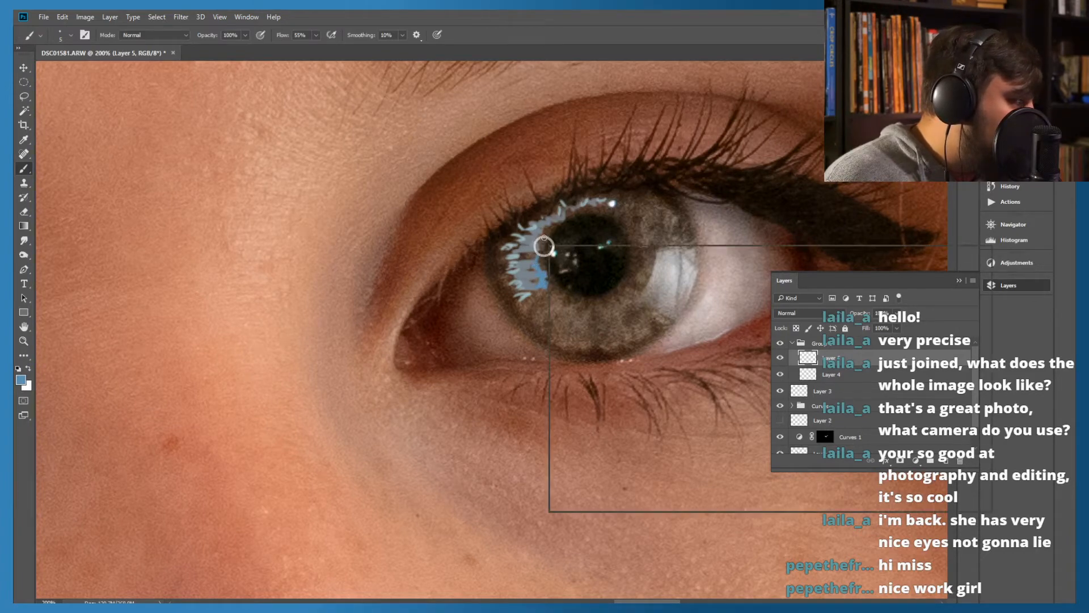
pyautogui.click(558, 225)
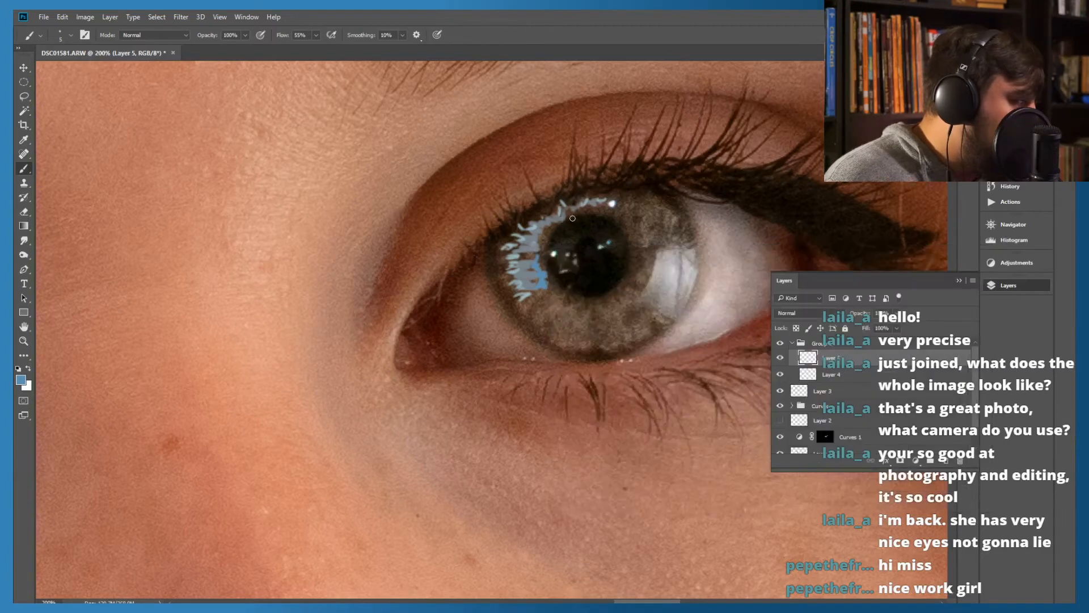
pyautogui.rightClick(562, 219)
pyautogui.click(590, 214)
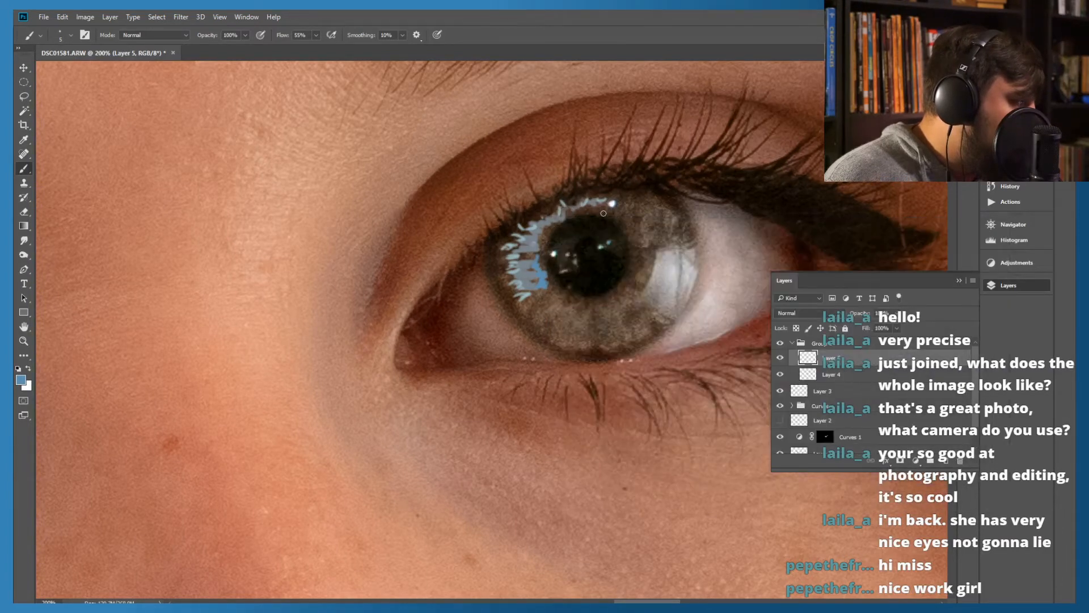
pyautogui.moveTo(605, 210)
pyautogui.mouseDown()
pyautogui.moveTo(570, 212)
pyautogui.moveTo(595, 211)
pyautogui.moveTo(585, 204)
pyautogui.mouseUp()
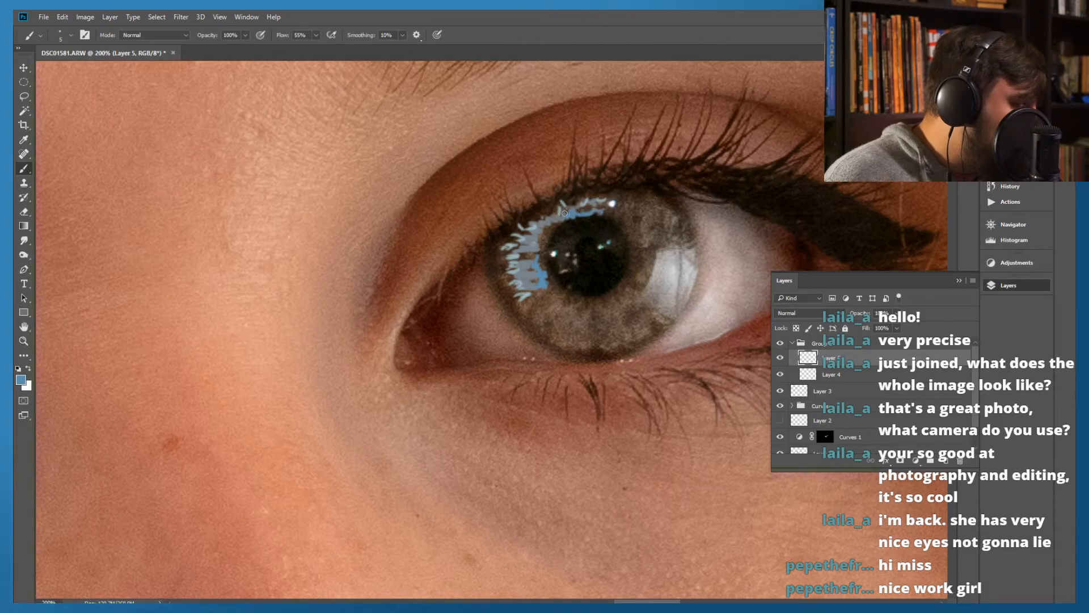
pyautogui.rightClick(550, 229)
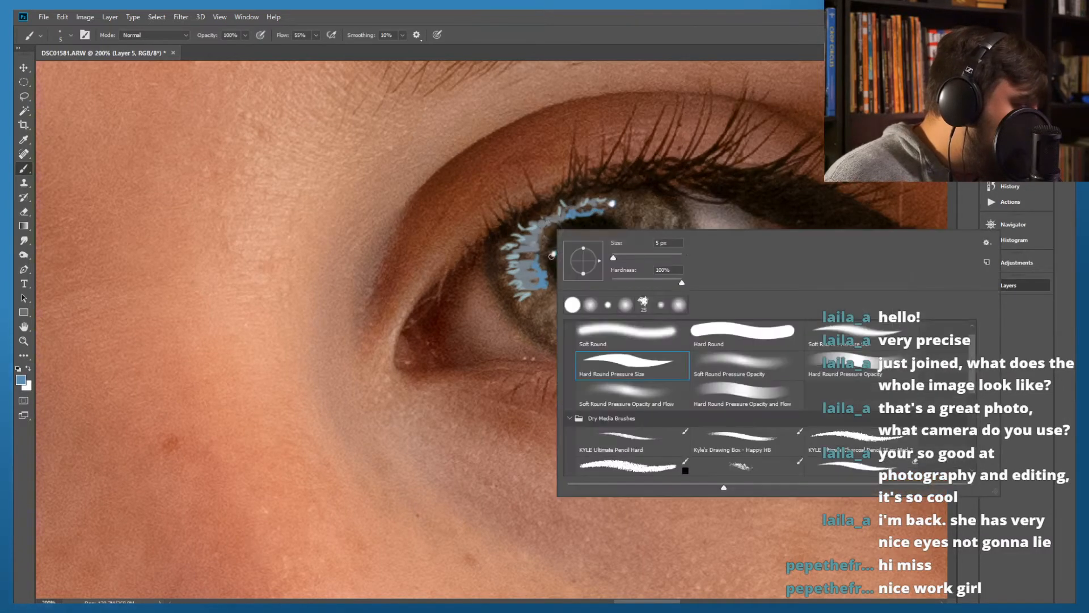
pyautogui.click(642, 209)
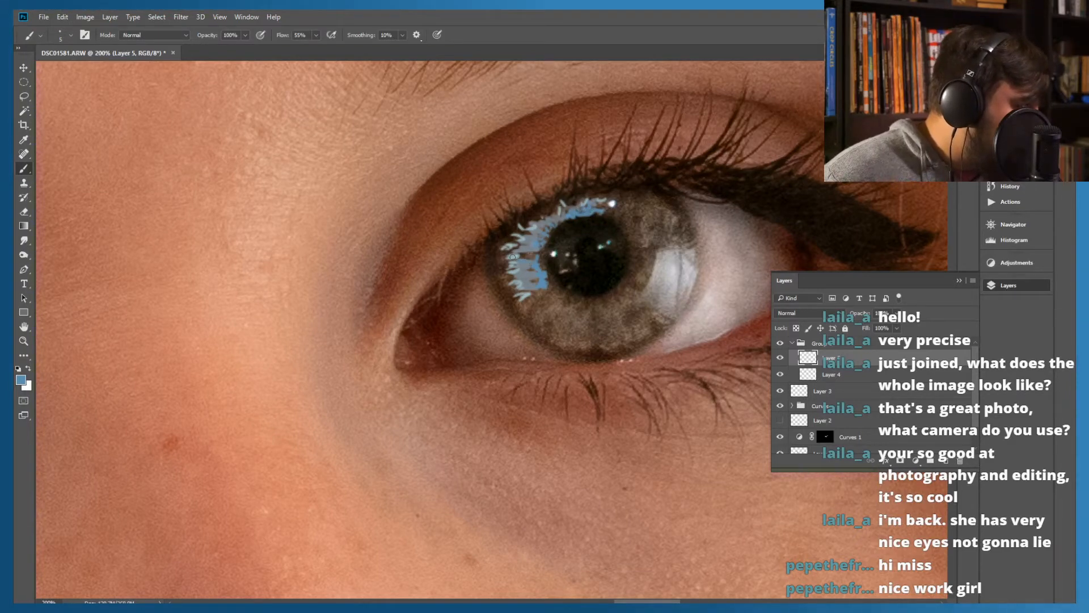
# Paint matching medium-blue strokes through the reflection on the image's left iris, along its pupil side and upper arc
pyautogui.moveTo(368, 343); pyautogui.dragTo(583, 297)
pyautogui.moveTo(342, 328); pyautogui.dragTo(542, 280)
pyautogui.moveTo(399, 296); pyautogui.dragTo(559, 259)
pyautogui.moveTo(386, 304); pyautogui.dragTo(556, 269)
pyautogui.moveTo(352, 324)
pyautogui.mouseDown()
pyautogui.moveTo(398, 334)
pyautogui.moveTo(394, 289)
pyautogui.moveTo(373, 255)
pyautogui.moveTo(415, 216)
pyautogui.mouseUp()
pyautogui.moveTo(355, 256)
pyautogui.mouseDown()
pyautogui.moveTo(360, 248)
pyautogui.moveTo(351, 287)
pyautogui.mouseUp()
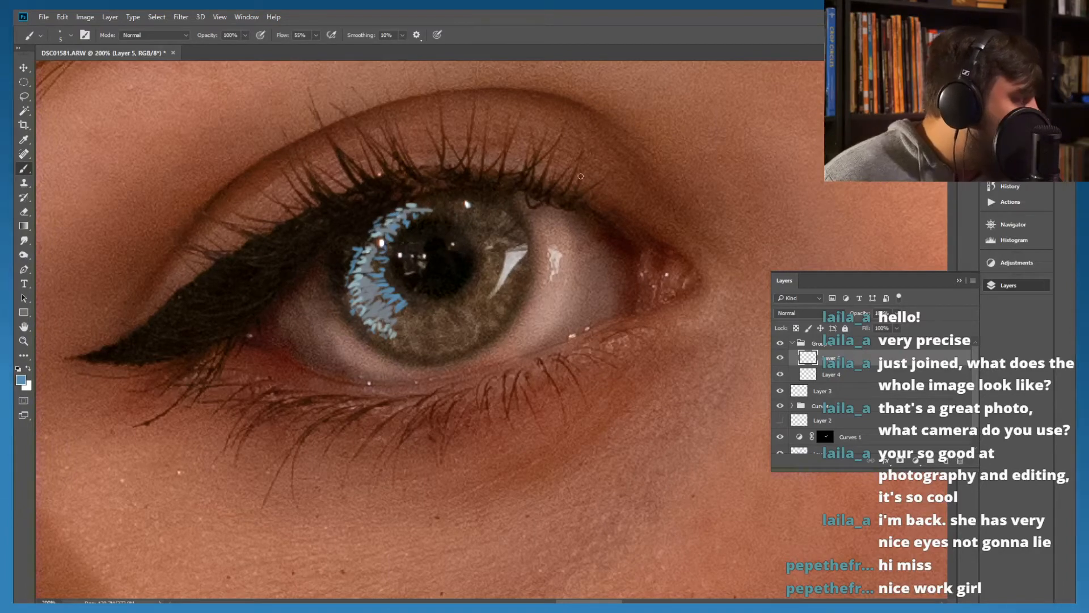
pyautogui.moveTo(681, 257); pyautogui.dragTo(482, 283)
pyautogui.moveTo(777, 252); pyautogui.dragTo(488, 266)
pyautogui.moveTo(743, 258); pyautogui.dragTo(524, 228)
pyautogui.moveTo(658, 137); pyautogui.dragTo(573, 250)
pyautogui.moveTo(580, 179)
pyautogui.mouseDown()
pyautogui.moveTo(533, 267)
pyautogui.moveTo(544, 248)
pyautogui.moveTo(455, 291)
pyautogui.moveTo(442, 333)
pyautogui.mouseUp()
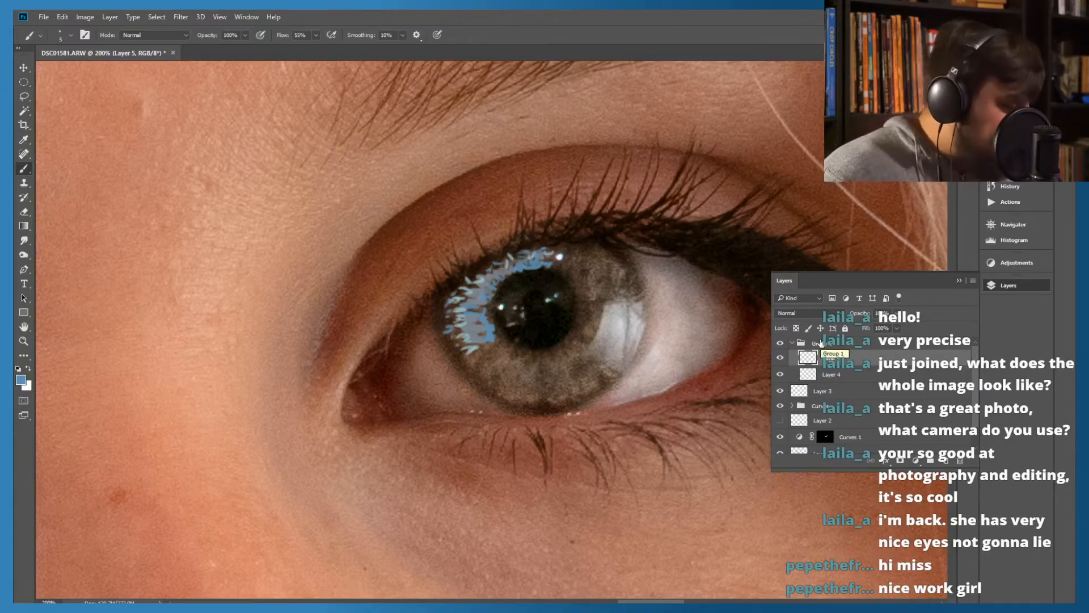
# Move Layer 3 into the group with Layers 4 and 5, try Soft Light, and set its blend mode to Hard Light
pyautogui.moveTo(798, 392)
pyautogui.mouseDown()
pyautogui.moveTo(816, 343)
pyautogui.moveTo(809, 394)
pyautogui.mouseUp()
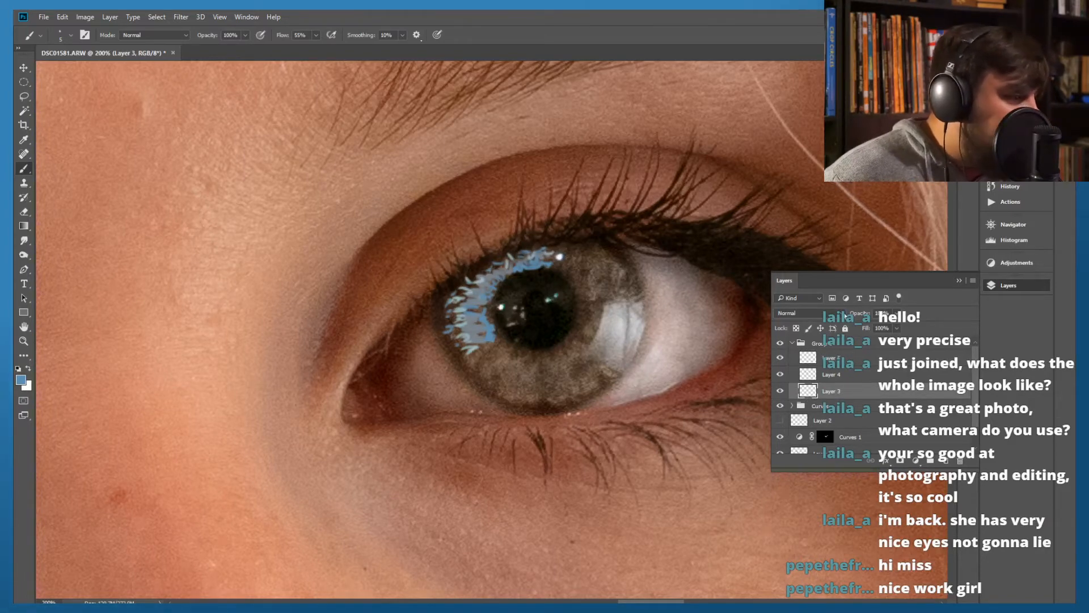
pyautogui.click(844, 315)
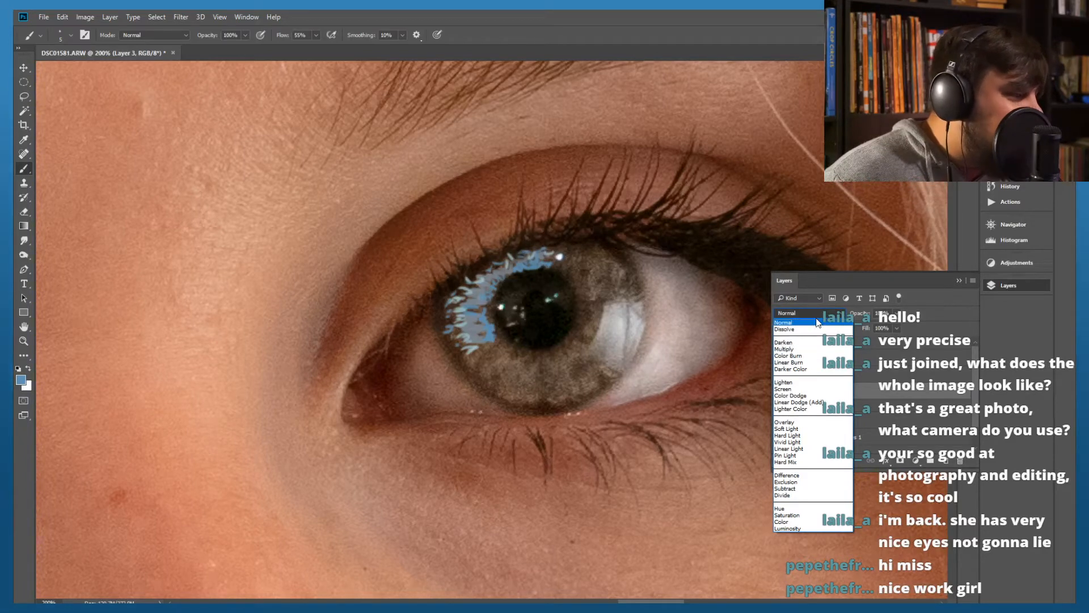
pyautogui.click(787, 430)
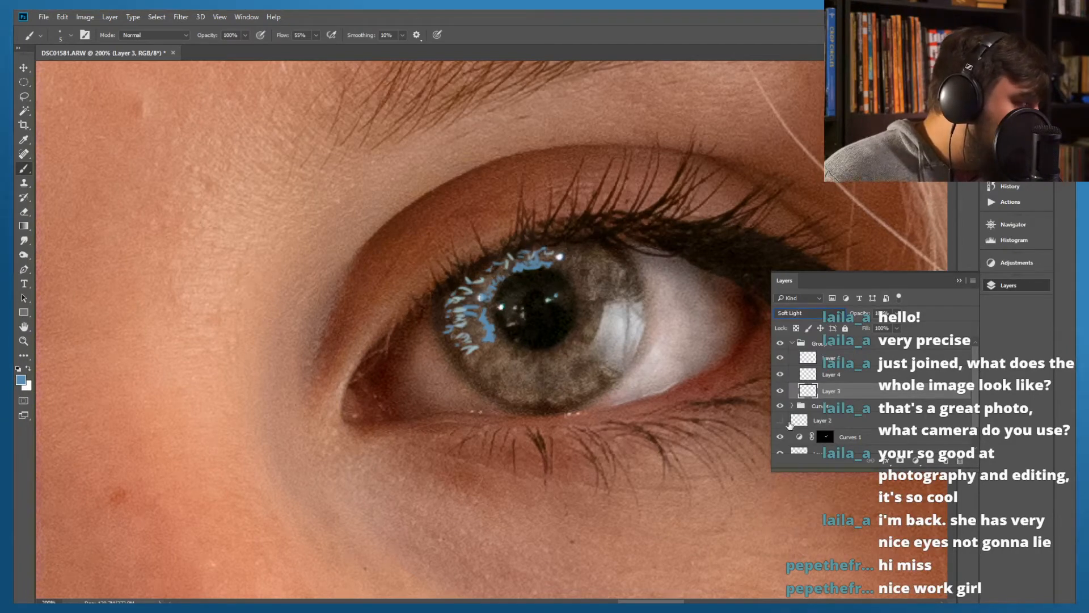
pyautogui.click(839, 312)
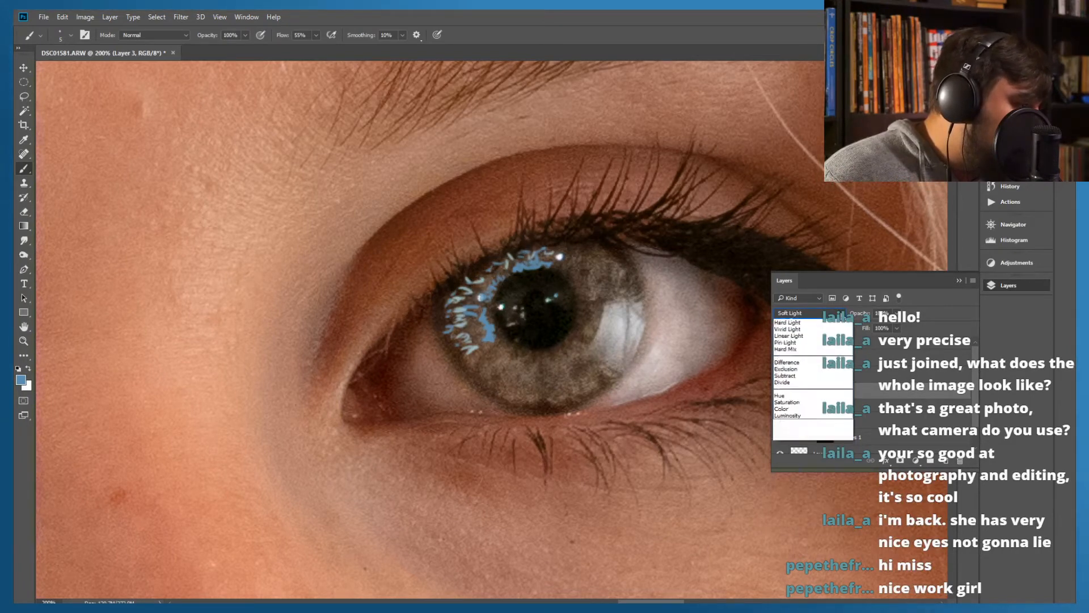
pyautogui.click(797, 439)
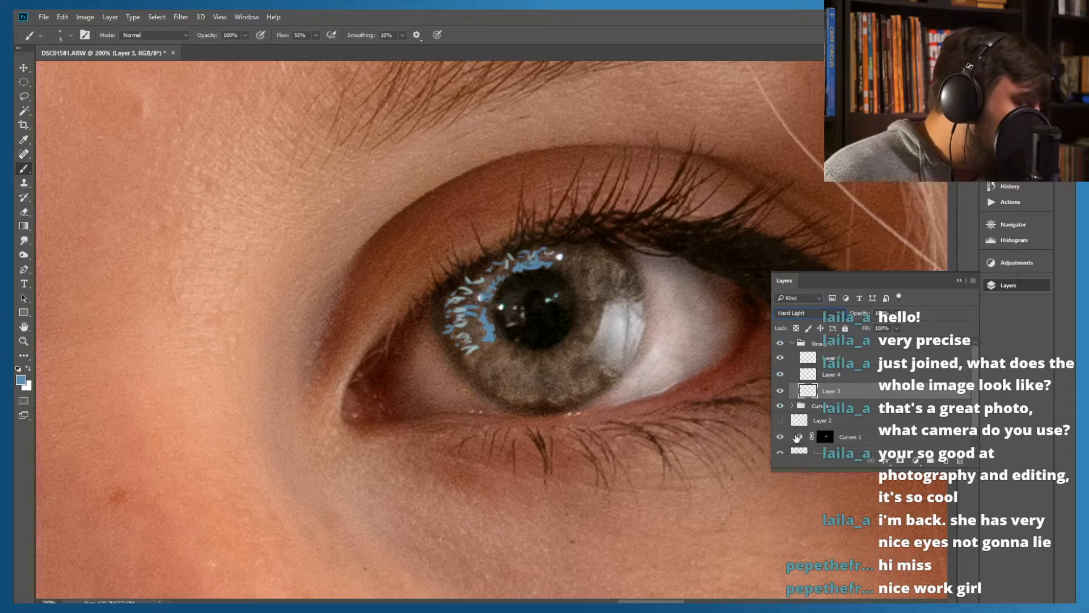
pyautogui.click(820, 314)
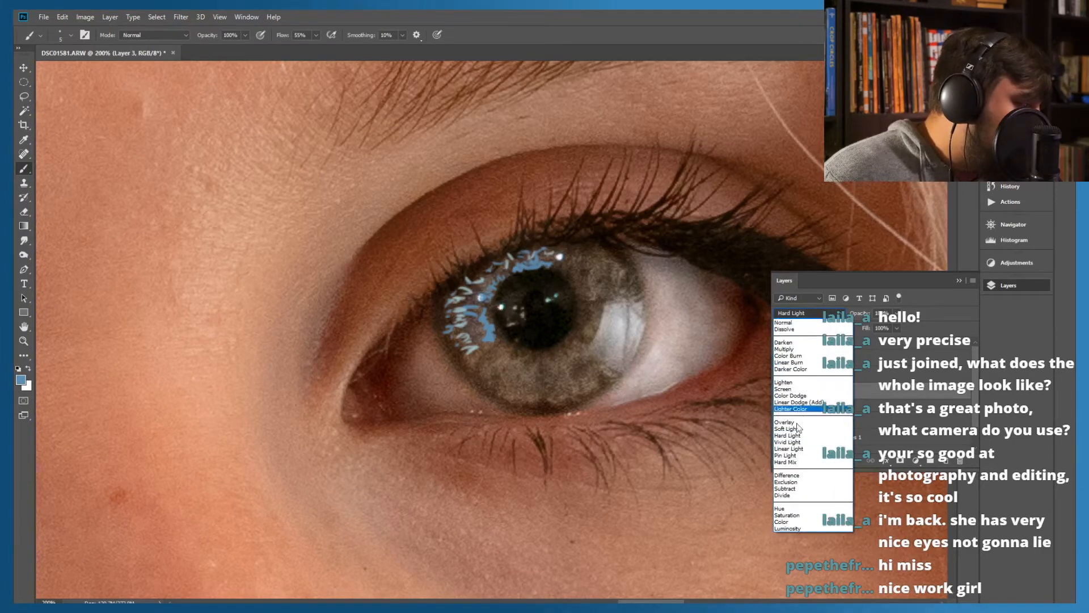
pyautogui.click(788, 441)
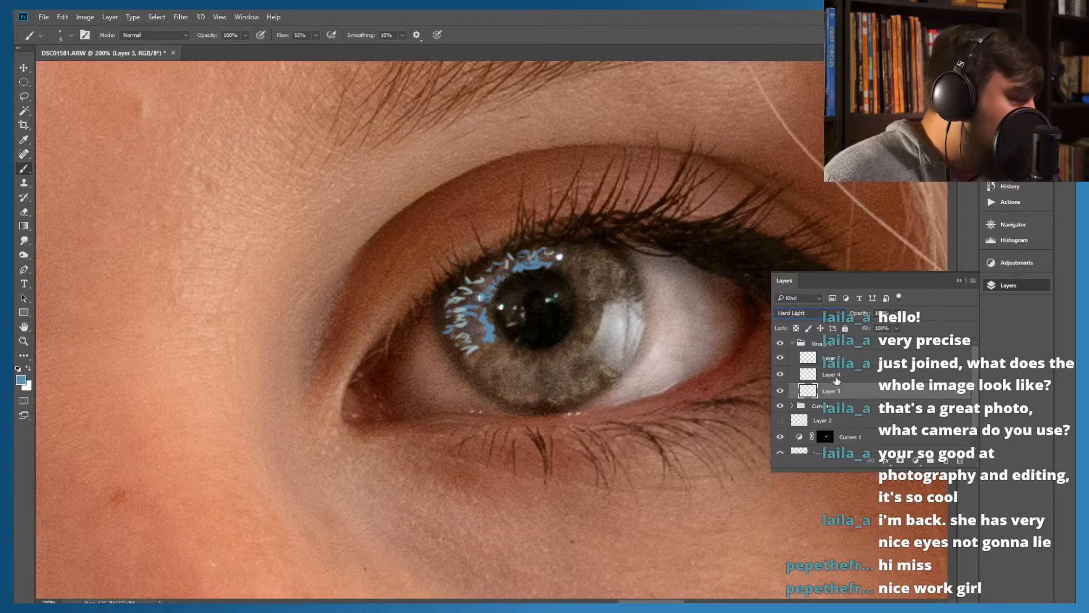
# Try different blend modes on Layer 4 and set it to Soft Light
pyautogui.click(836, 375)
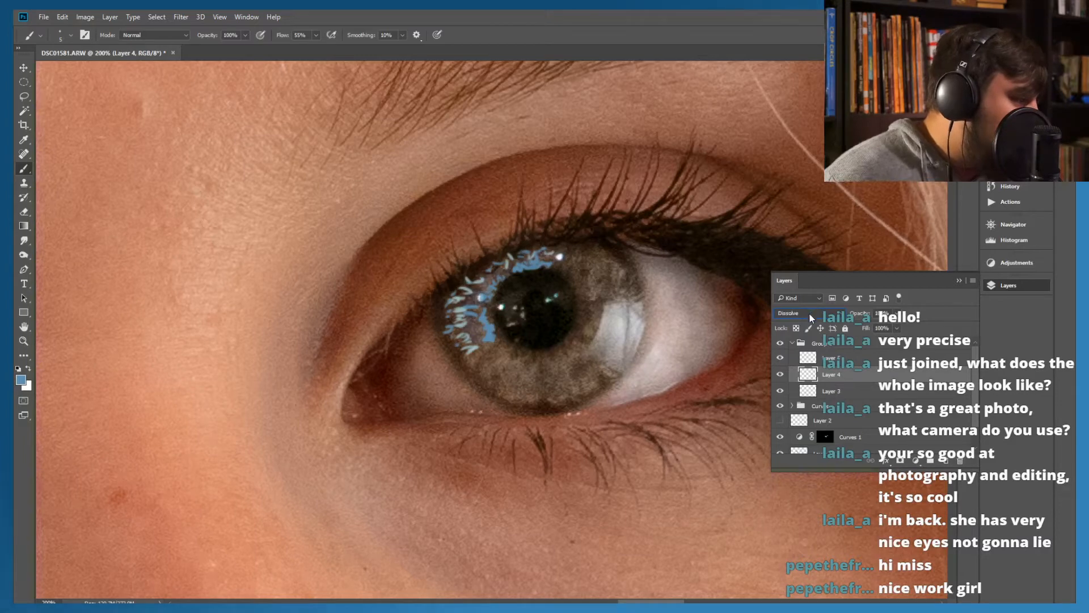
pyautogui.scroll(-8, 809, 314)
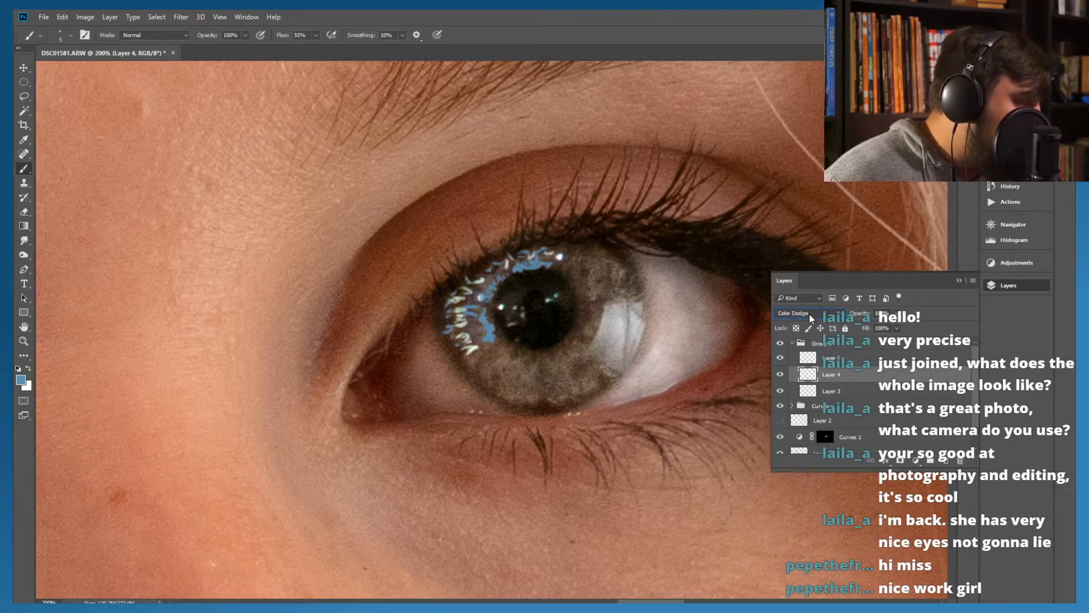
pyautogui.scroll(-4, 809, 315)
pyautogui.scroll(-1, 809, 314)
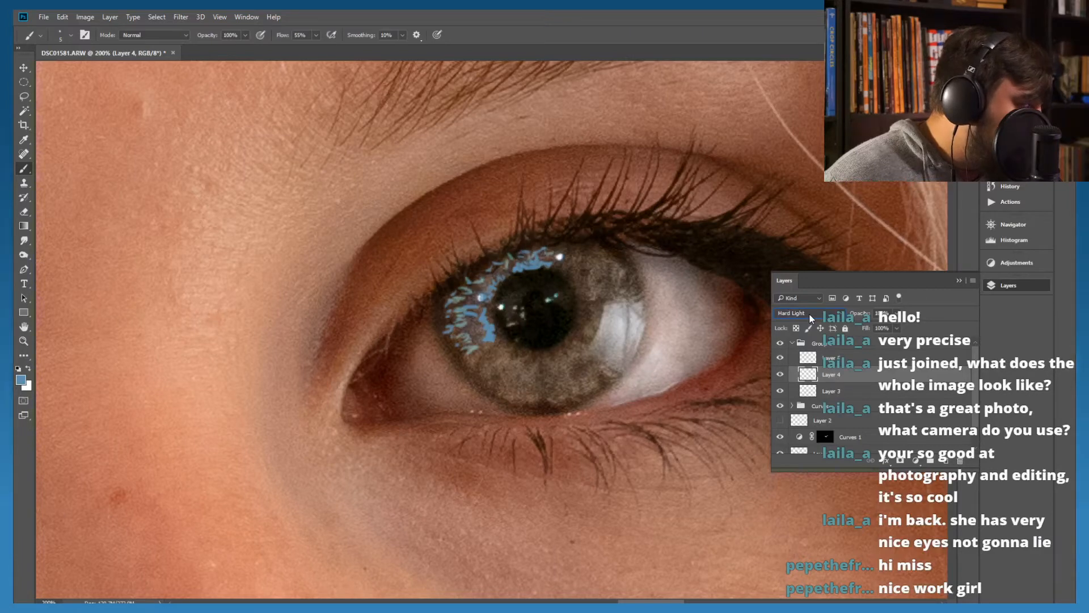
pyautogui.scroll(-1, 809, 314)
pyautogui.scroll(2, 809, 315)
pyautogui.scroll(-1, 809, 315)
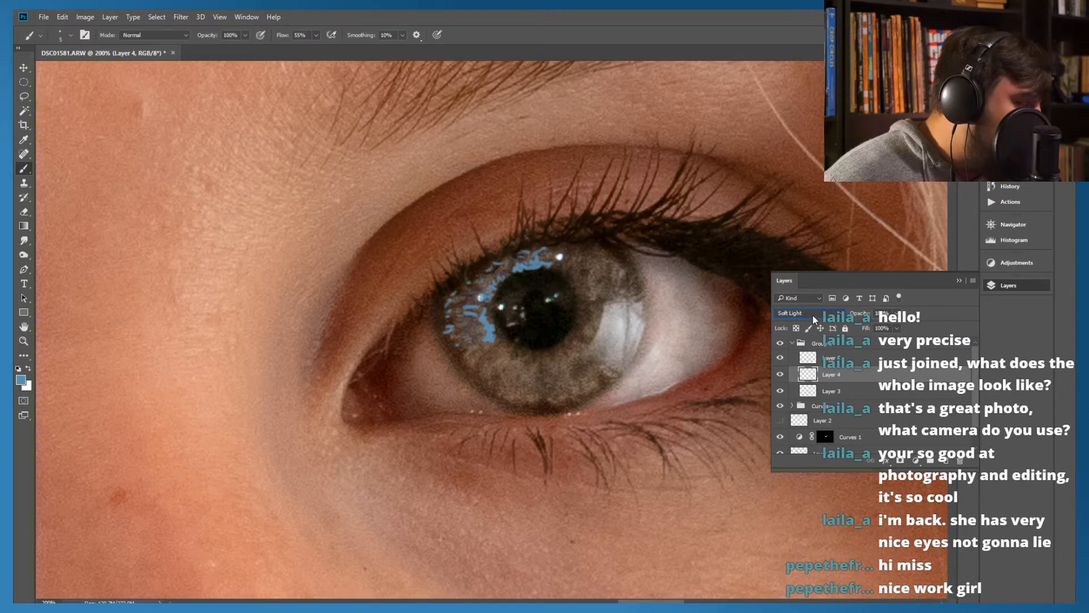
# Try Overlay as the blend mode of Layer 5
pyautogui.click(825, 354)
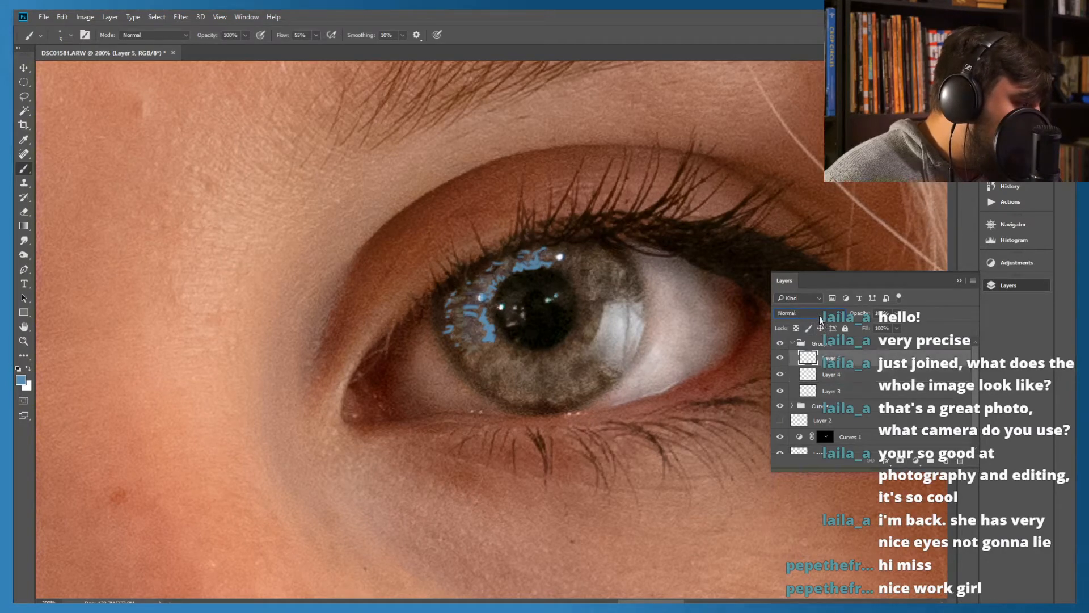
pyautogui.click(815, 315)
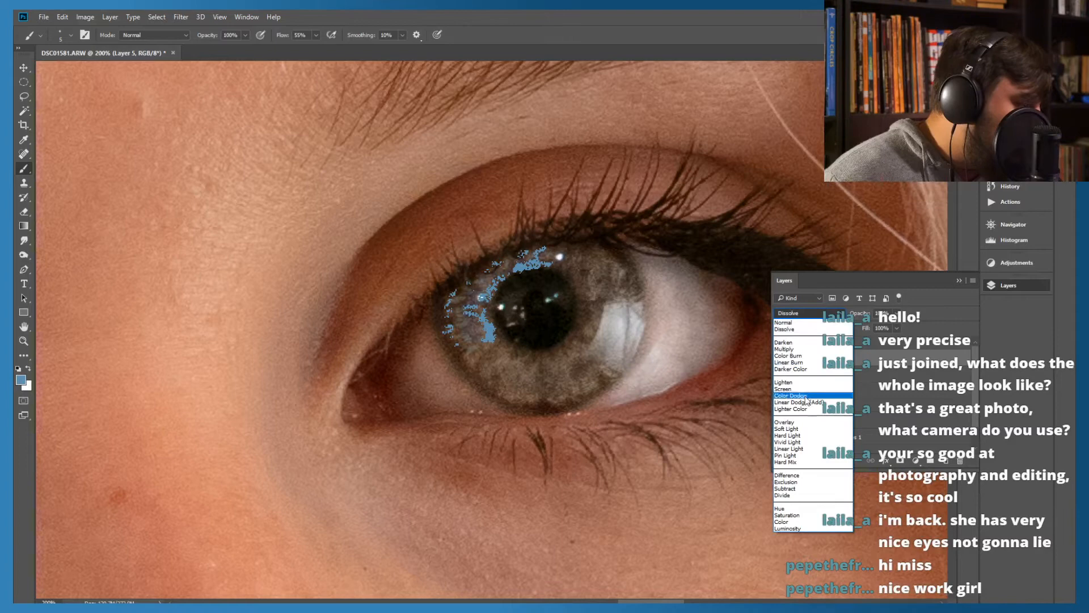
pyautogui.click(791, 422)
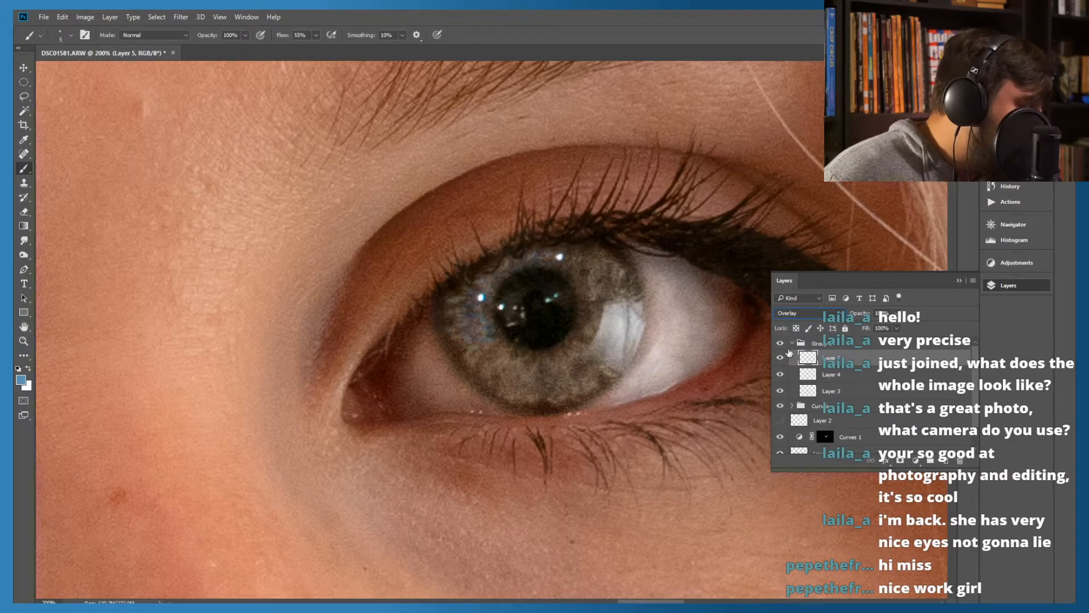
# Try Lighter Color among Layer 4's blend modes and set Layer 3's blend mode to Overlay
pyautogui.click(807, 374)
pyautogui.scroll(1, 804, 317)
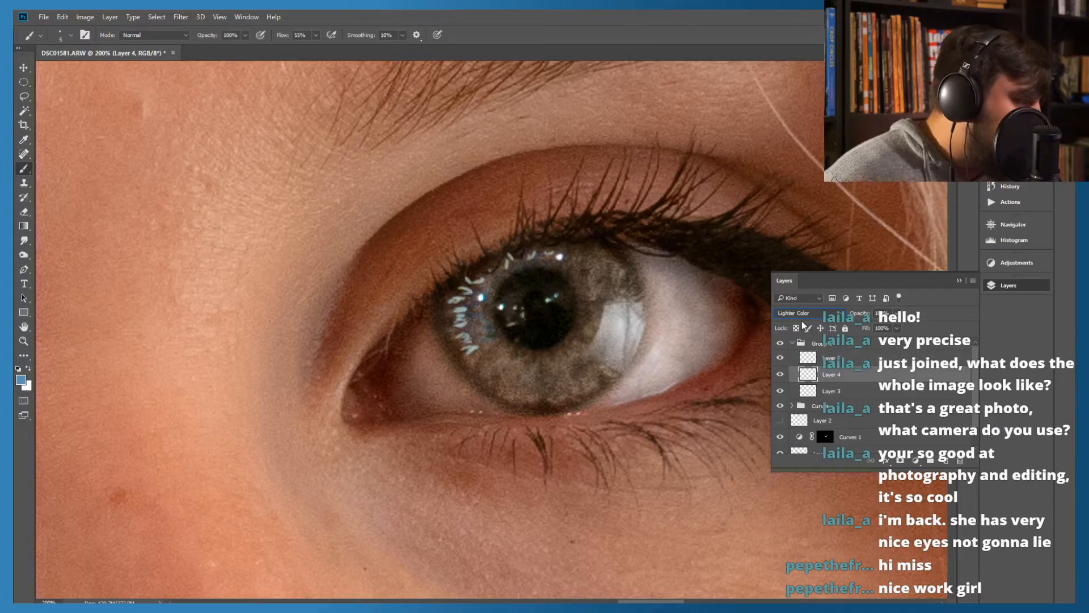
pyautogui.click(806, 392)
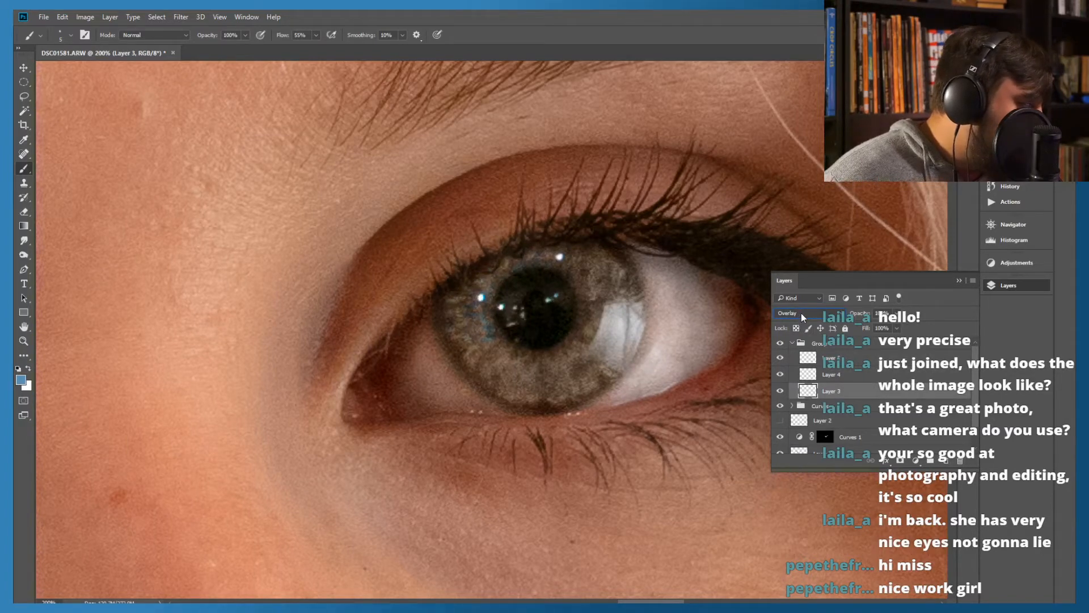
# Set the blend mode of Layer 5 to Soft Light
pyautogui.click(806, 358)
pyautogui.scroll(-2, 803, 333)
pyautogui.scroll(2, 803, 334)
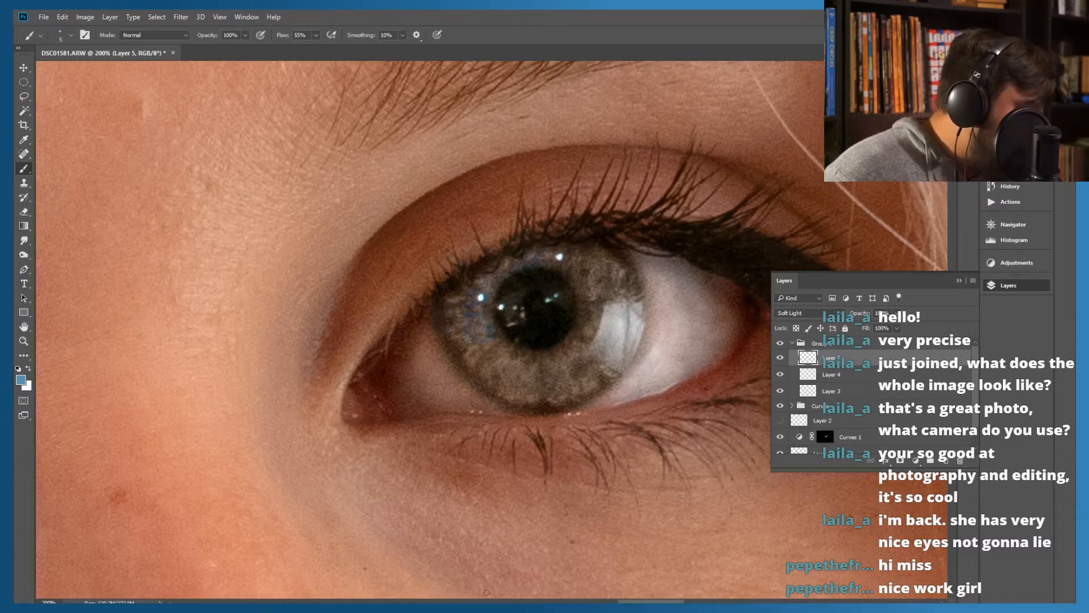
# Examine the blended reflections on both irises close up, in the full portrait and at 66.7% zoom
pyautogui.moveTo(624, 600); pyautogui.dragTo(569, 599)
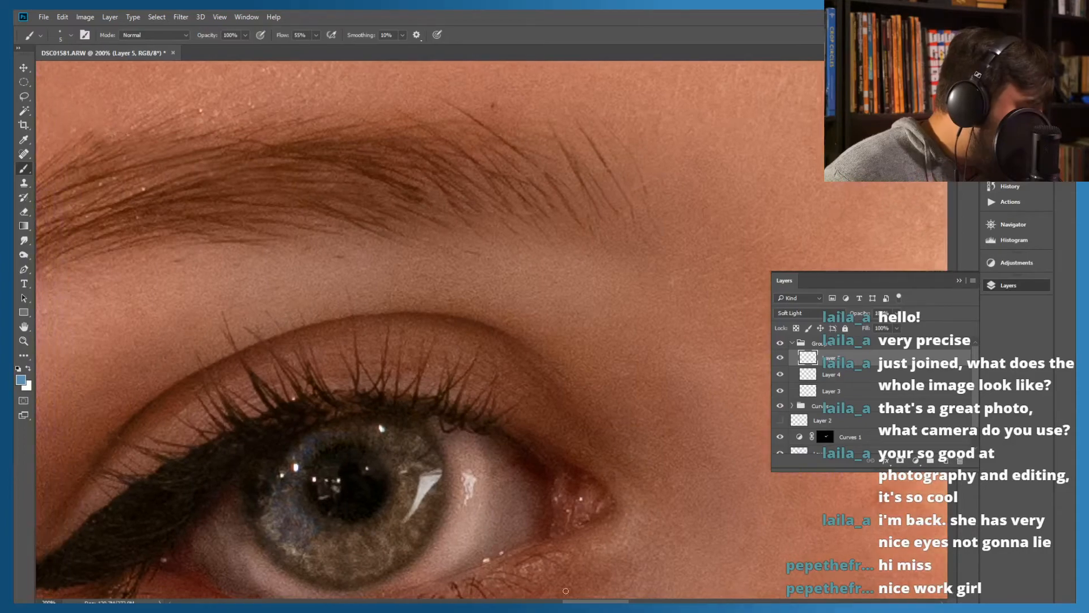
pyautogui.scroll(-1, 494, 511)
pyautogui.scroll(-3, 495, 511)
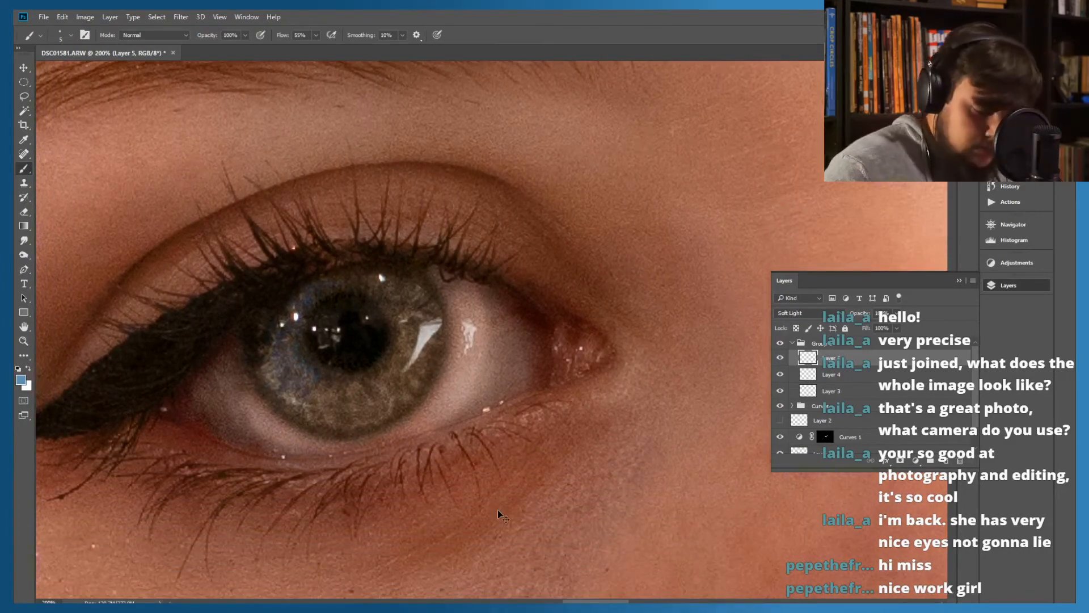
pyautogui.hotkey('ctrl', '0')
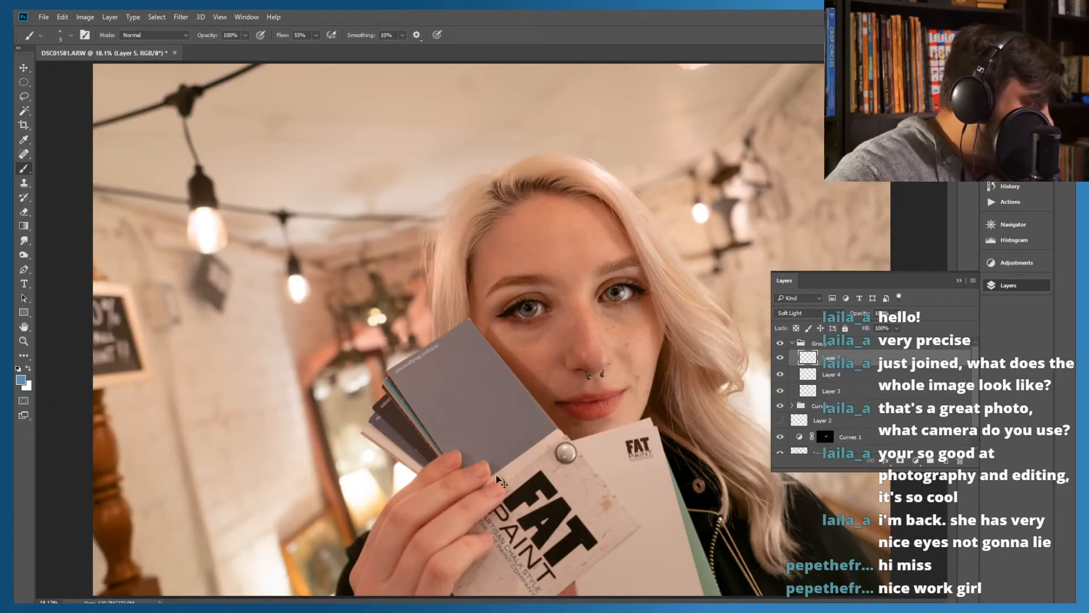
pyautogui.hotkey('ctrl', '+')
pyautogui.hotkey('ctrl', '+')
pyautogui.hotkey('ctrl', '+')
pyautogui.hotkey('ctrl', '+')
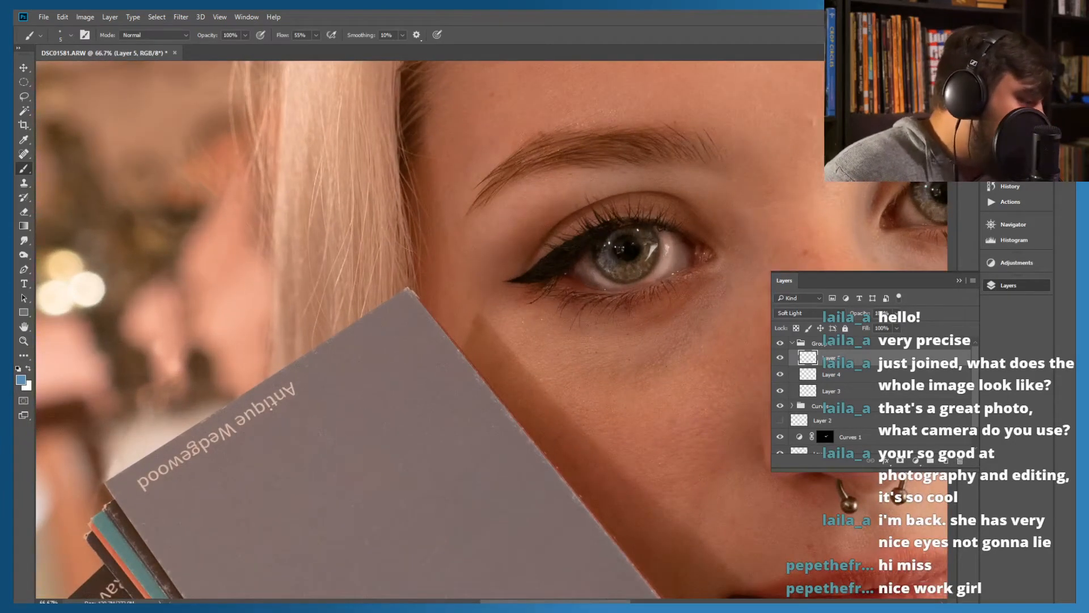
pyautogui.hscroll(5, 621, 248)
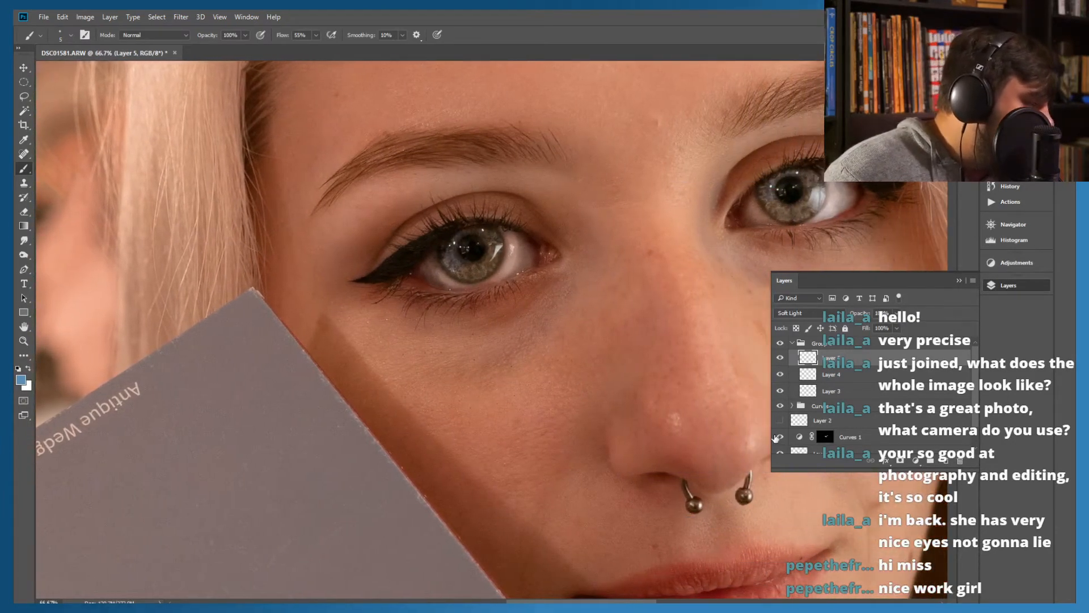
# Try brightening the image with a Curves adjustment layer inside Group 1, moving its white point to input 192
pyautogui.click(823, 345)
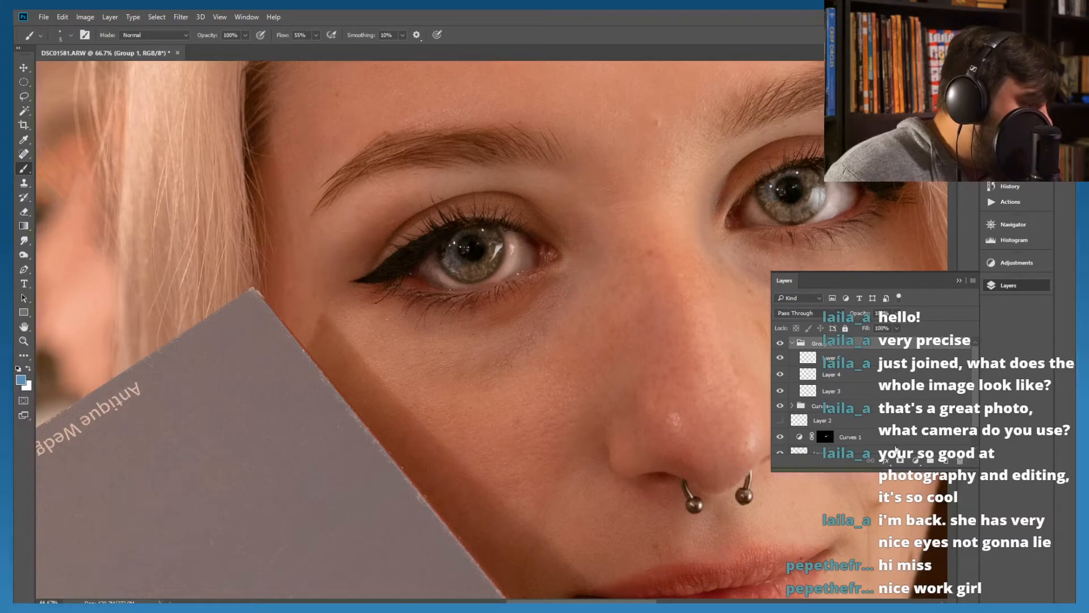
pyautogui.click(918, 461)
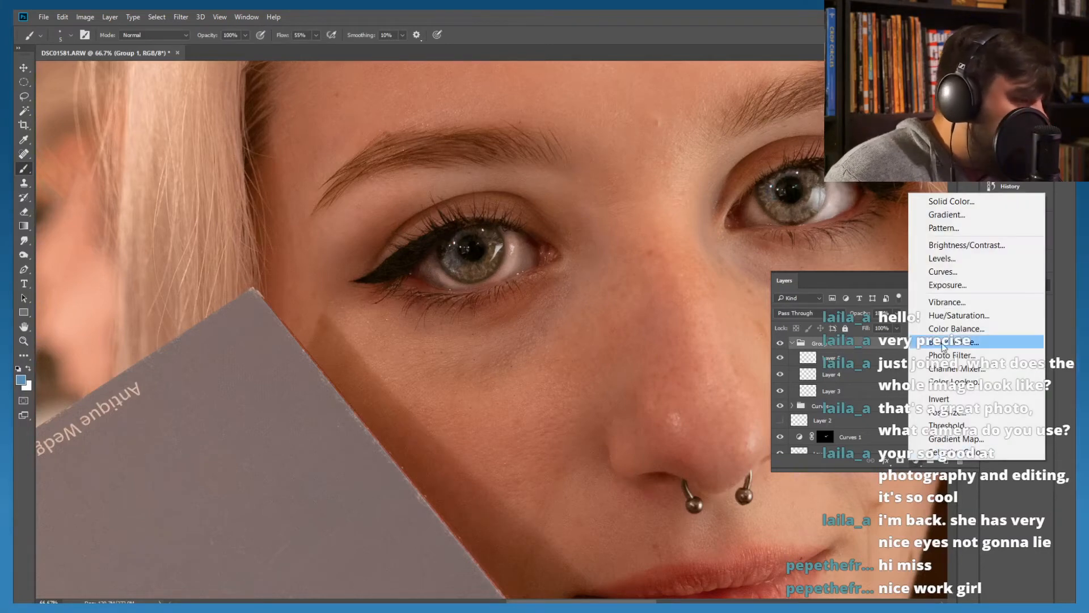
pyautogui.click(937, 273)
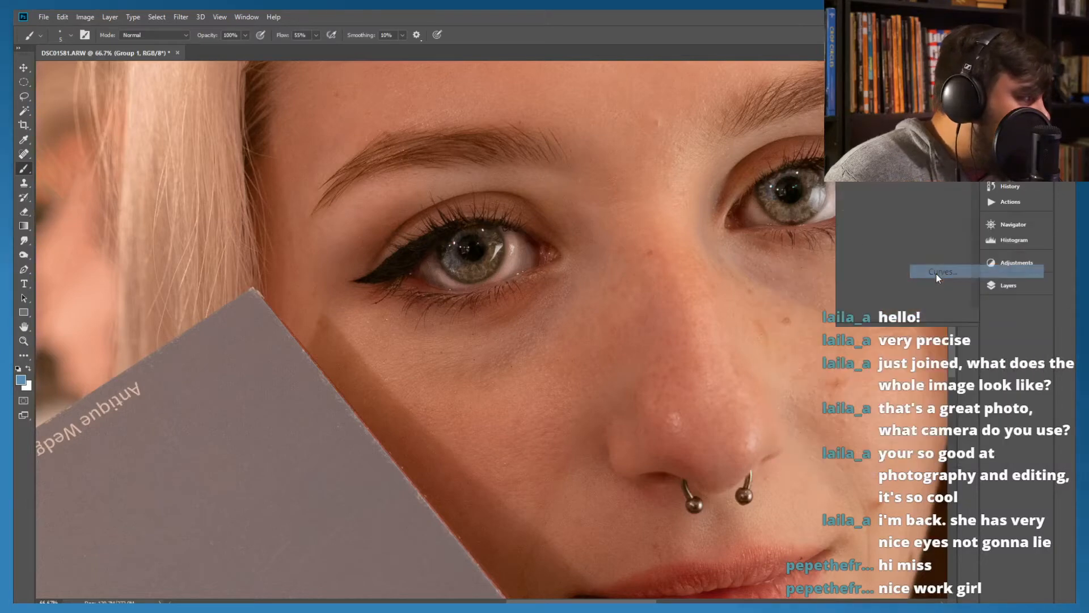
pyautogui.moveTo(960, 245); pyautogui.dragTo(936, 245)
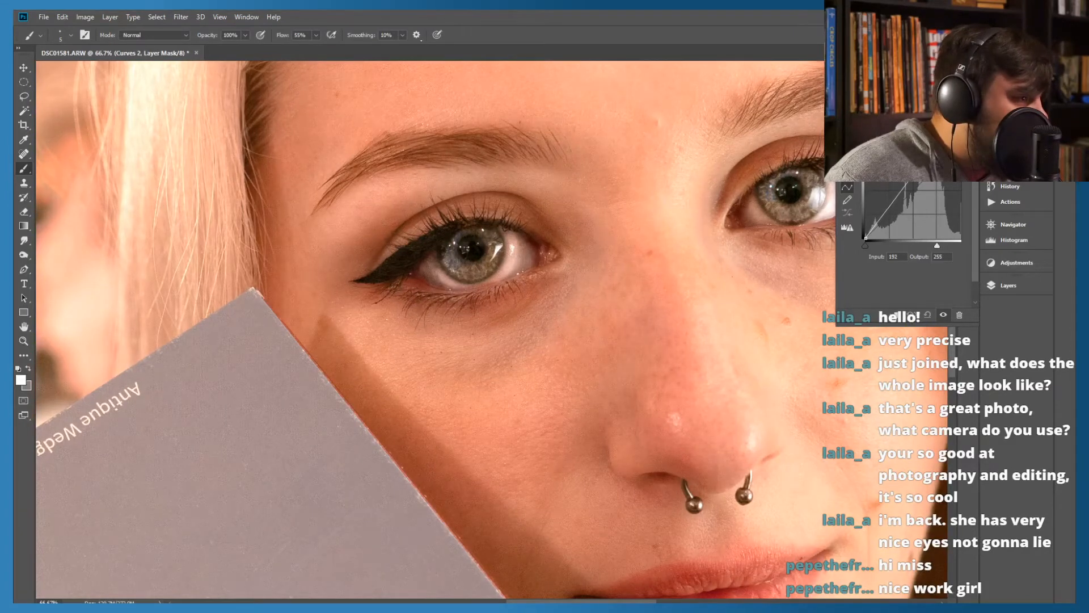
pyautogui.click(964, 87)
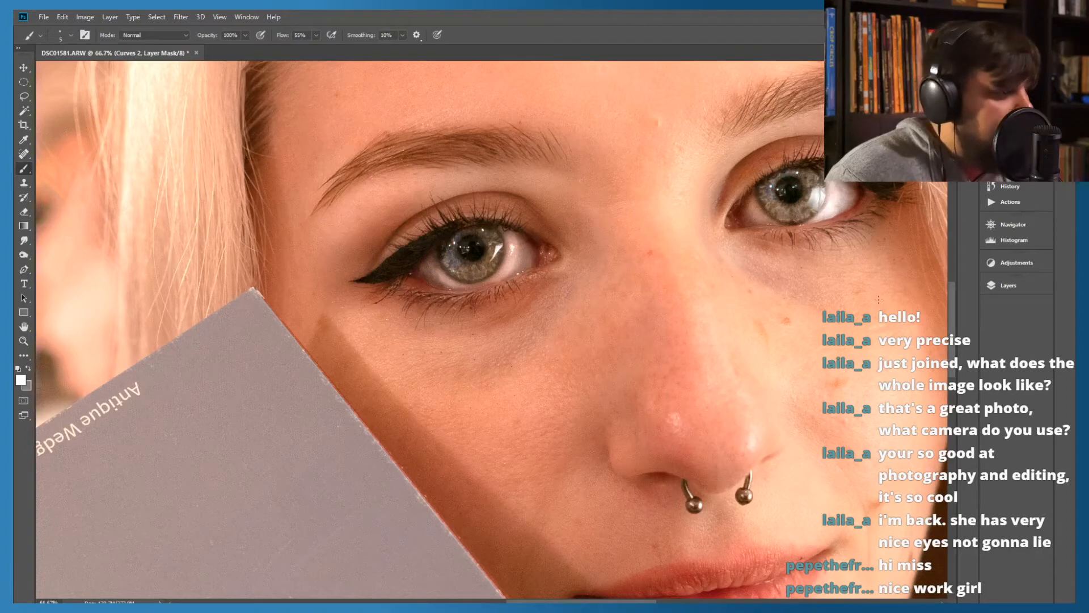
pyautogui.click(993, 288)
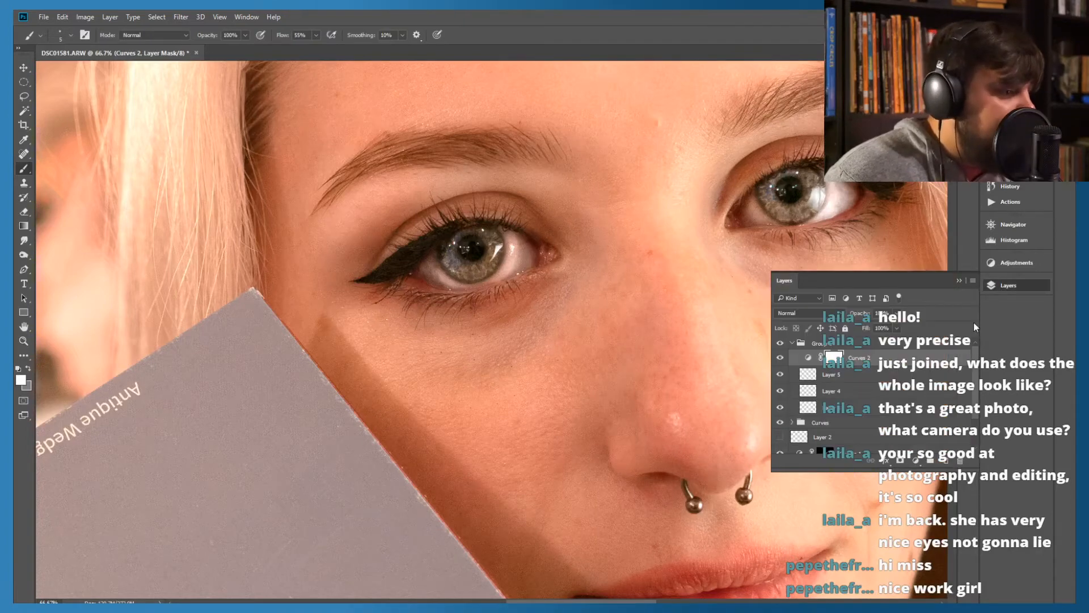
# Toggle the new Curves layer's visibility to compare the image without it, and remove the layer from Group 1
pyautogui.click(781, 358)
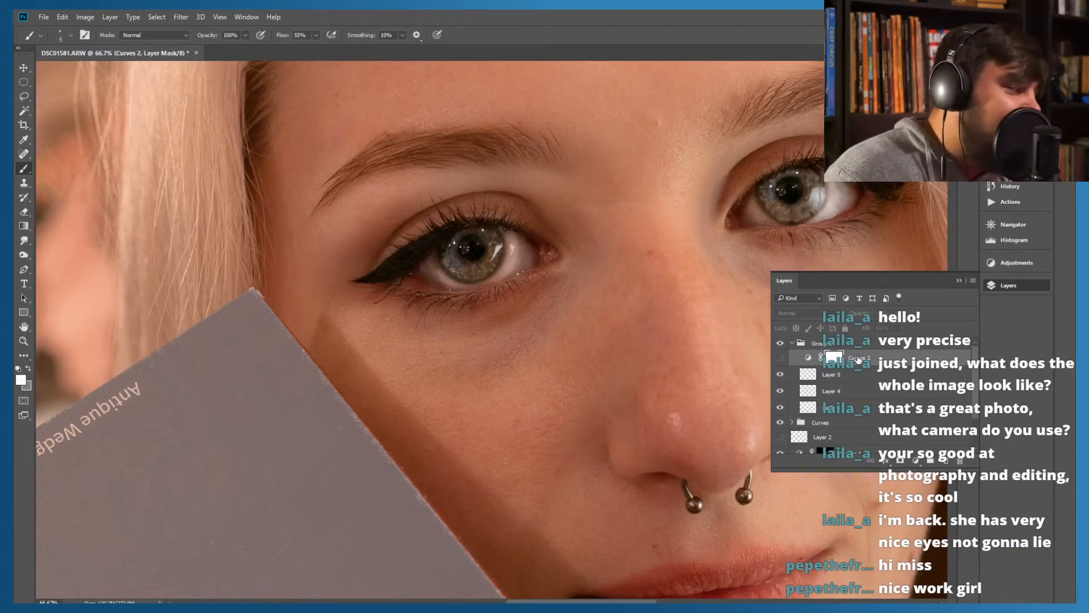
pyautogui.click(860, 362)
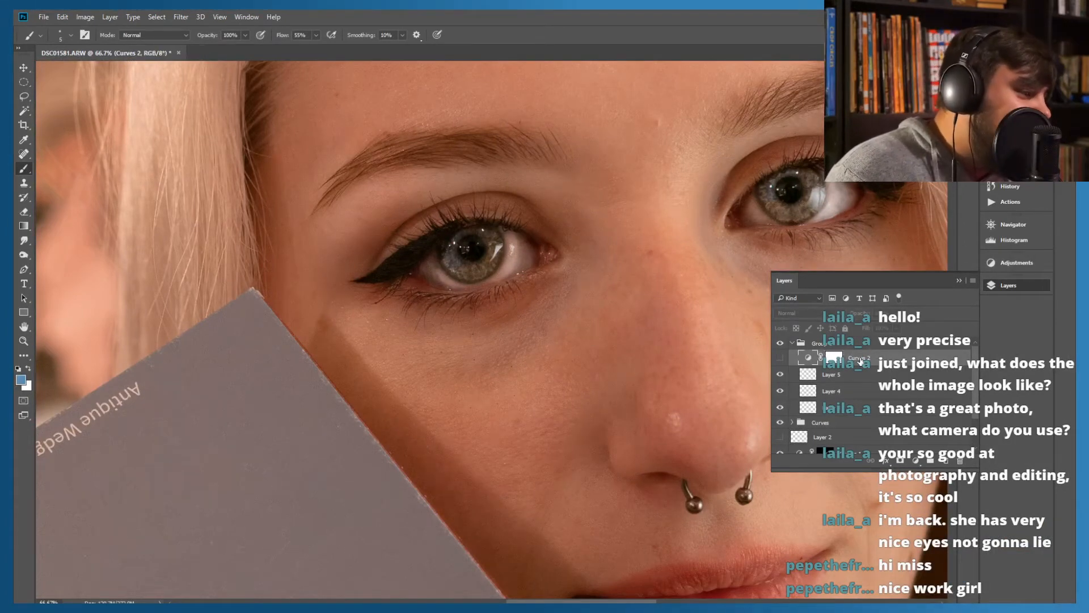
pyautogui.click(781, 359)
pyautogui.click(781, 359)
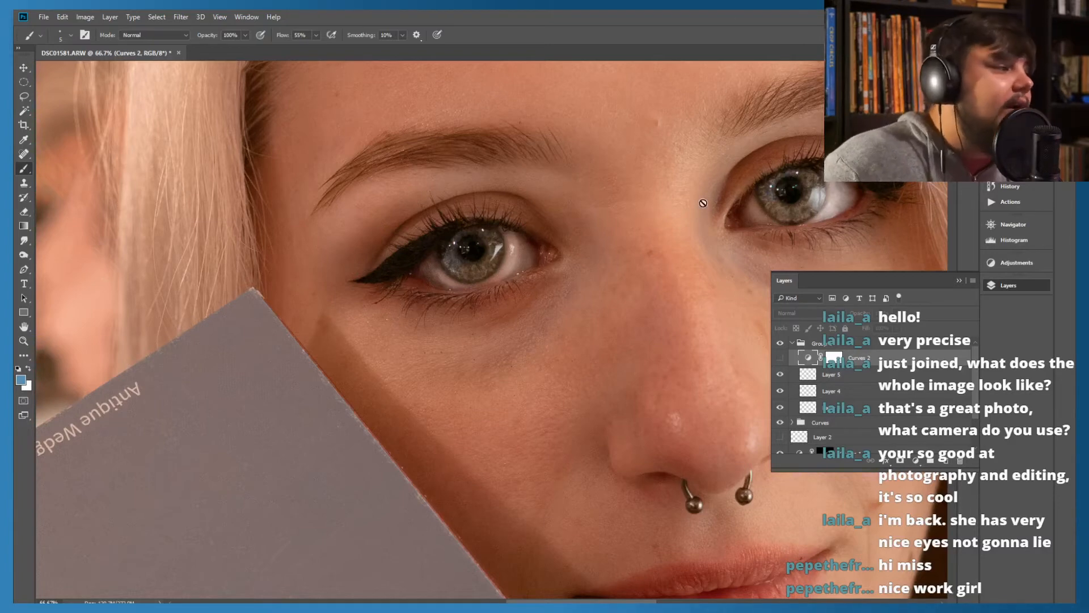
pyautogui.scroll(3, 567, 216)
pyautogui.scroll(-5, 581, 207)
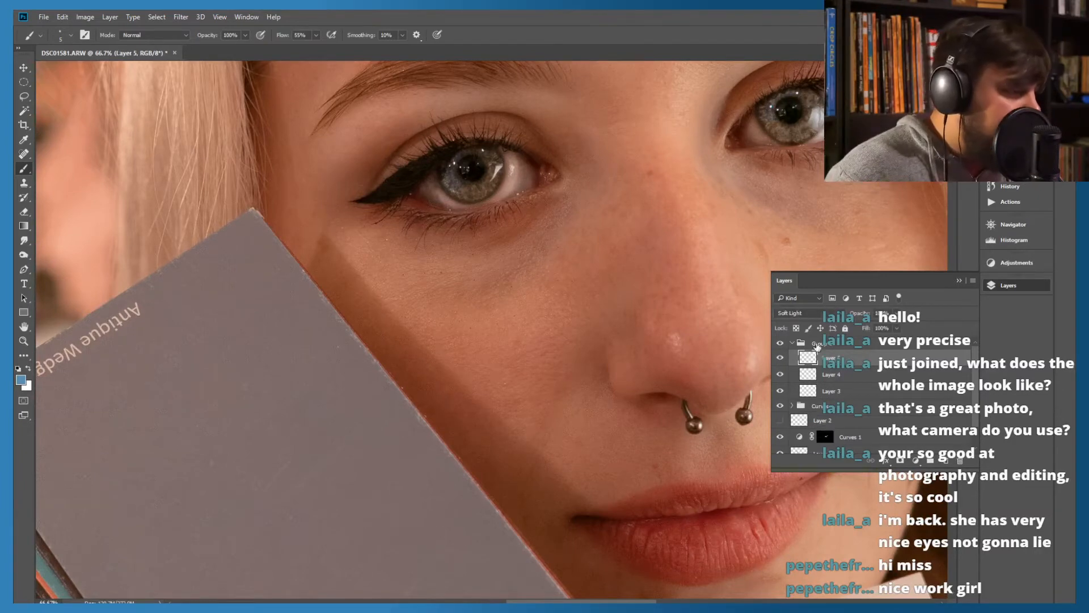
# Collapse Group 1 and toggle its visibility repeatedly to compare the eyes with and without the painted reflections
pyautogui.click(792, 343)
pyautogui.click(780, 343)
pyautogui.click(780, 343)
pyautogui.click(780, 343)
pyautogui.click(781, 344)
pyautogui.click(780, 344)
pyautogui.click(780, 343)
pyautogui.click(781, 343)
pyautogui.click(781, 344)
pyautogui.click(781, 344)
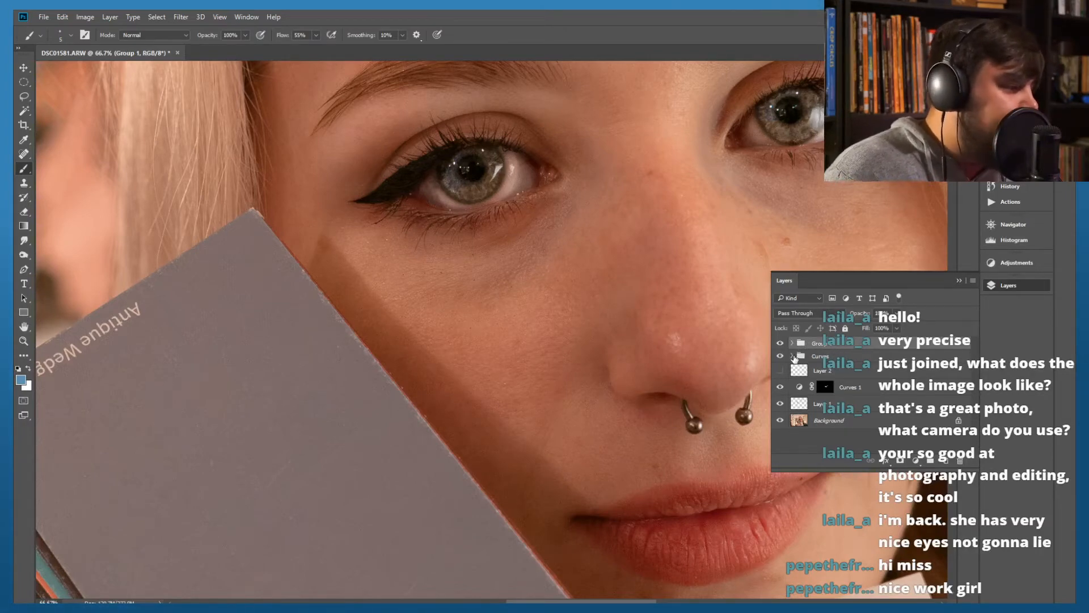
# Toggle the Curves group's visibility repeatedly to compare the eyes before and after the Curves retouching
pyautogui.click(780, 357)
pyautogui.click(780, 357)
pyautogui.click(780, 357)
pyautogui.click(780, 357)
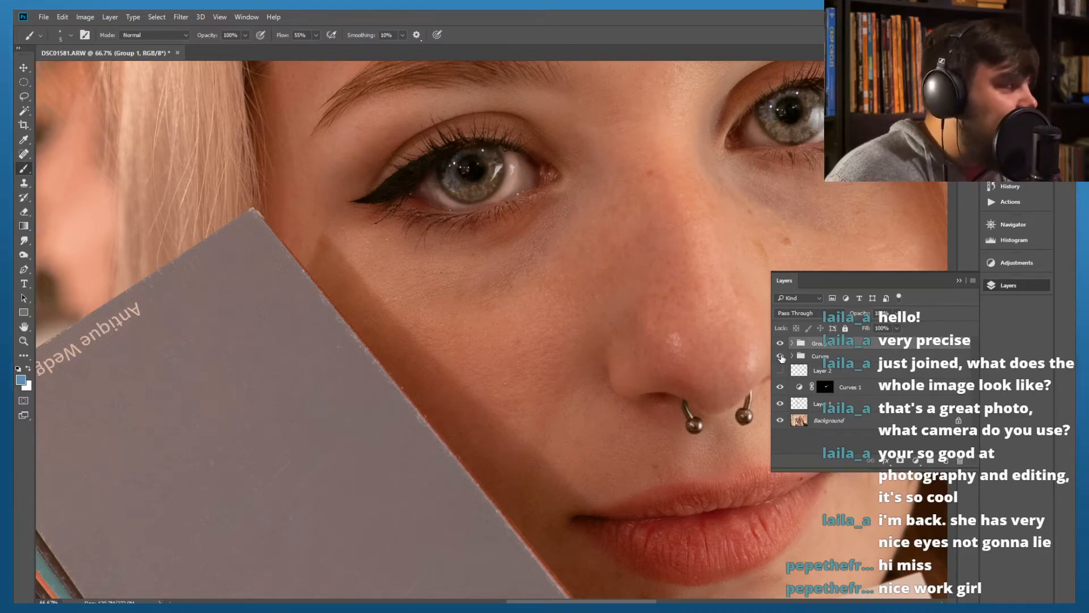
pyautogui.click(781, 357)
pyautogui.click(780, 357)
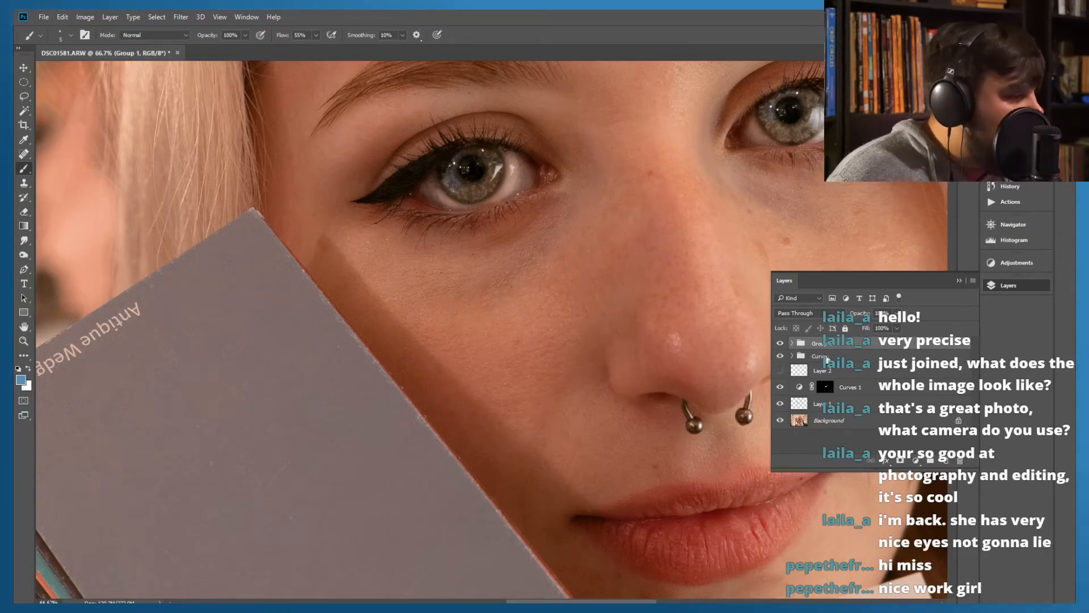
# Paint grey on the Highs mask over the whites of the eye beside the book, using the Soft Round Pressure Opacity and Flow brush
pyautogui.click(793, 356)
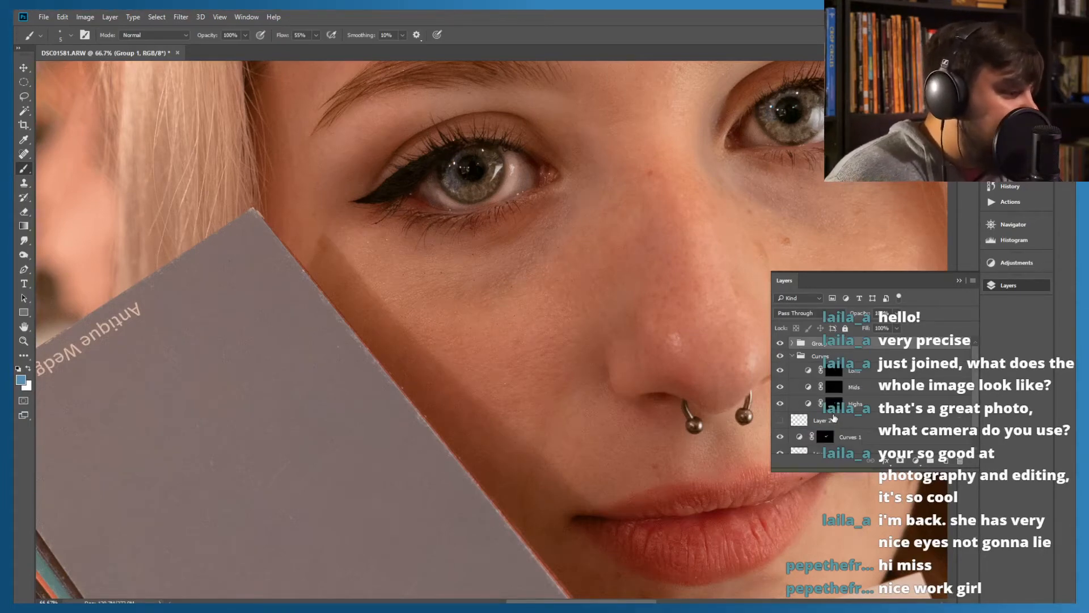
pyautogui.click(813, 404)
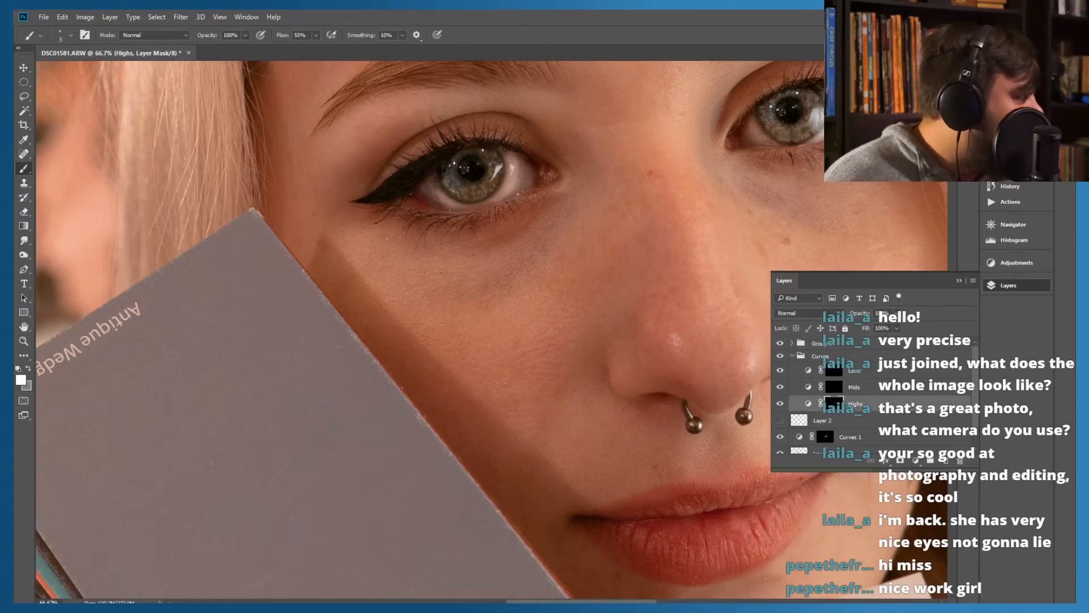
pyautogui.click(27, 370)
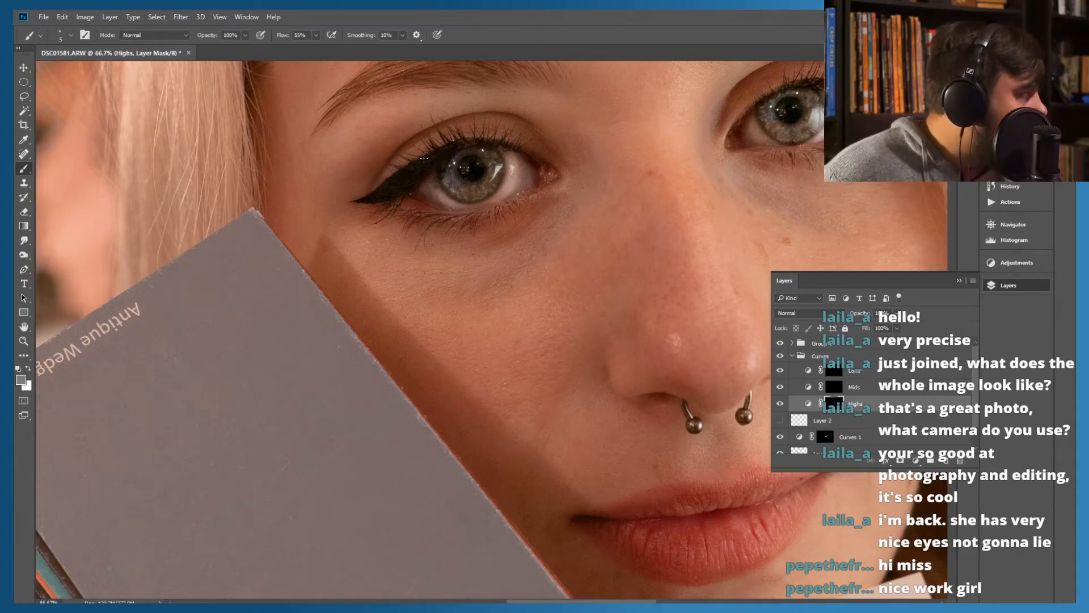
pyautogui.click(56, 32)
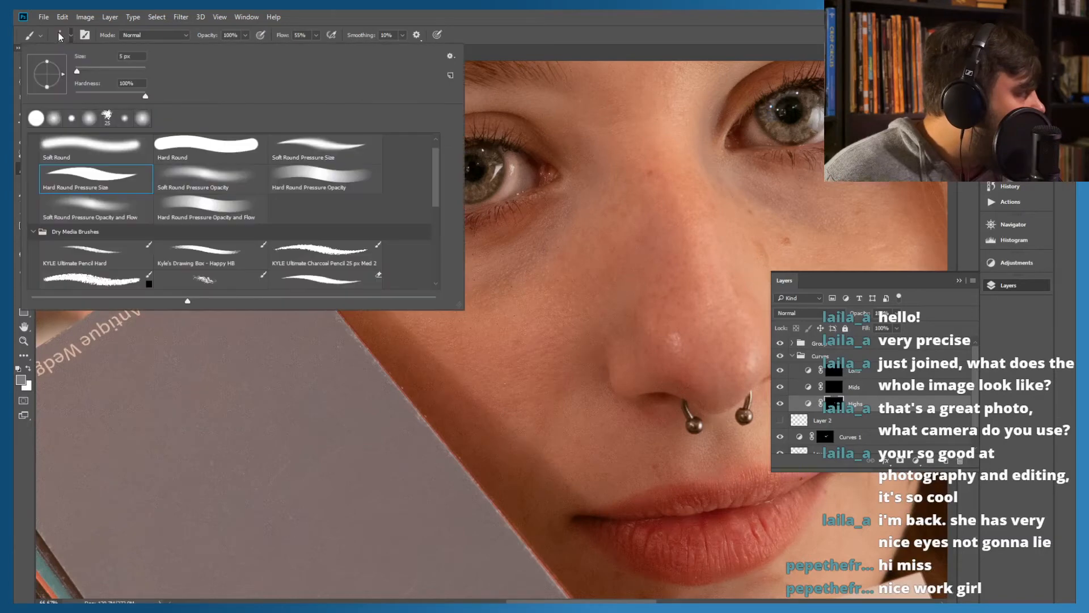
pyautogui.moveTo(94, 73); pyautogui.dragTo(90, 71)
pyautogui.click(89, 152)
pyautogui.click(108, 207)
pyautogui.click(542, 10)
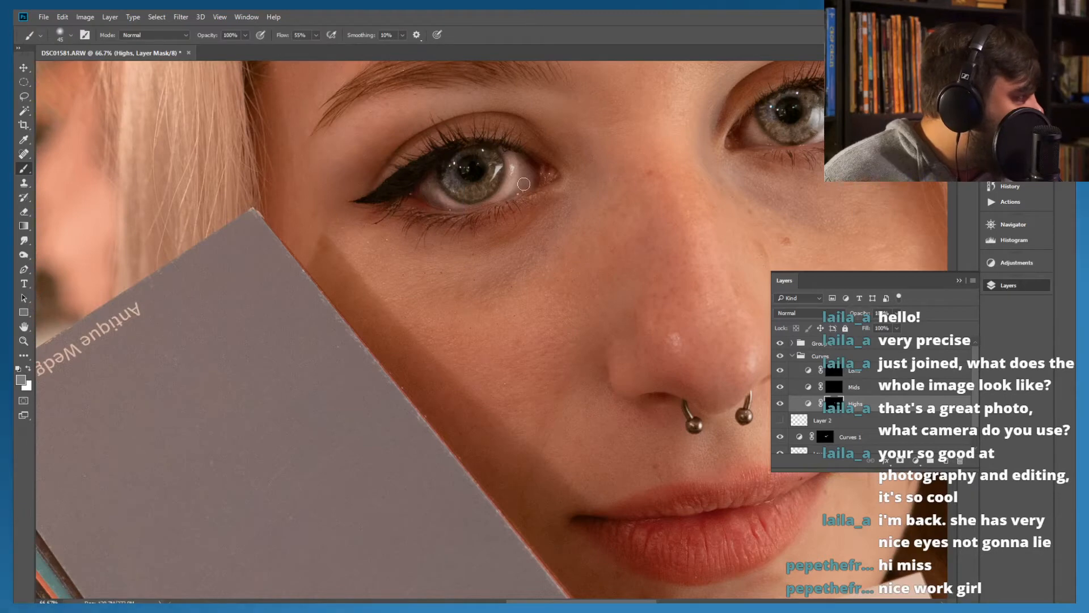
pyautogui.moveTo(522, 175)
pyautogui.mouseDown()
pyautogui.moveTo(517, 164)
pyautogui.moveTo(513, 194)
pyautogui.moveTo(523, 171)
pyautogui.moveTo(515, 182)
pyautogui.mouseUp()
pyautogui.moveTo(439, 206)
pyautogui.mouseDown()
pyautogui.moveTo(442, 183)
pyautogui.moveTo(432, 199)
pyautogui.moveTo(416, 170)
pyautogui.moveTo(418, 221)
pyautogui.moveTo(436, 189)
pyautogui.mouseUp()
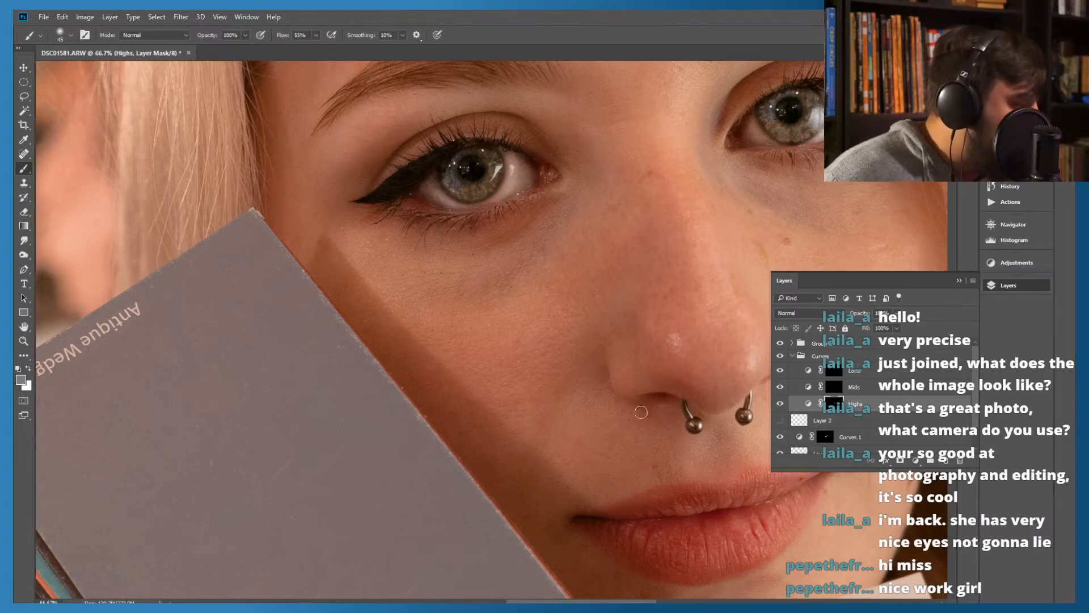
# Collapse the Curves group and add a Color Balance adjustment layer above it, with the whole portrait in view
pyautogui.scroll(-5, 641, 416)
pyautogui.scroll(5, 635, 403)
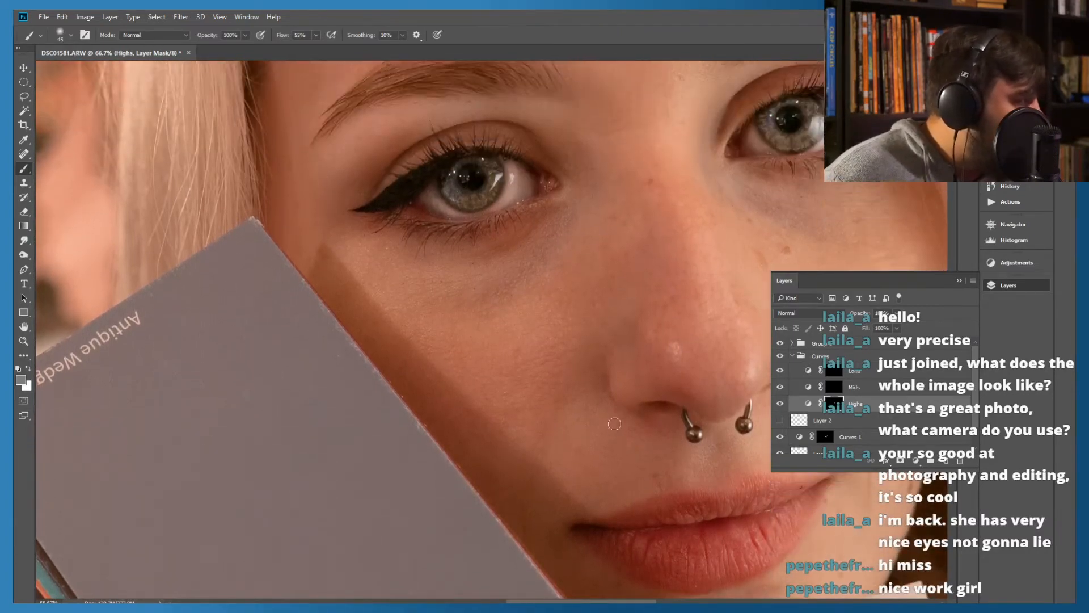
pyautogui.scroll(3, 614, 424)
pyautogui.hscroll(-8, 568, 584)
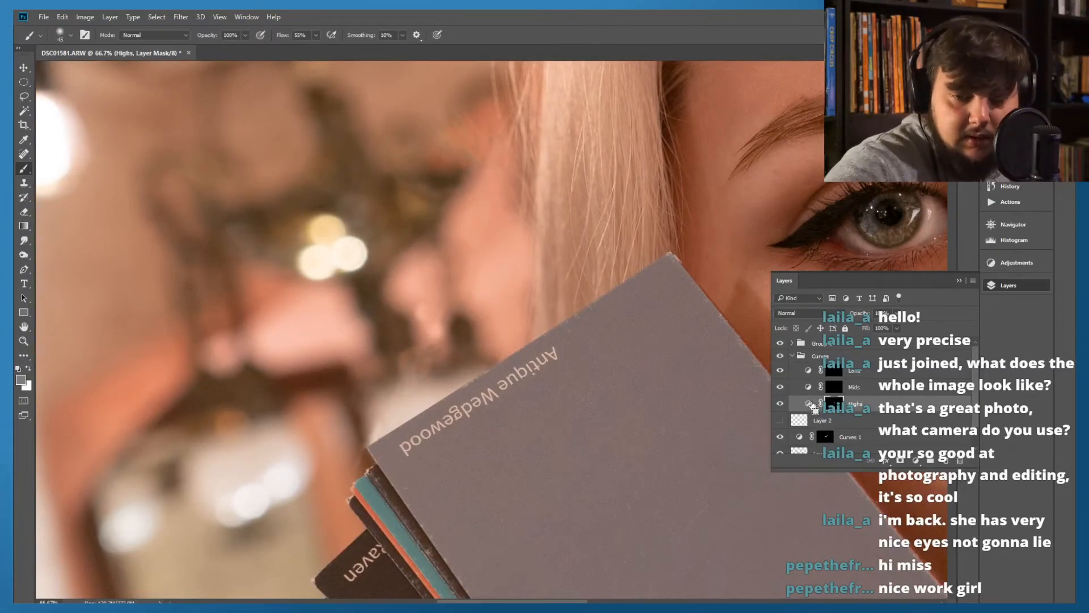
pyautogui.hotkey('ctrl', '0')
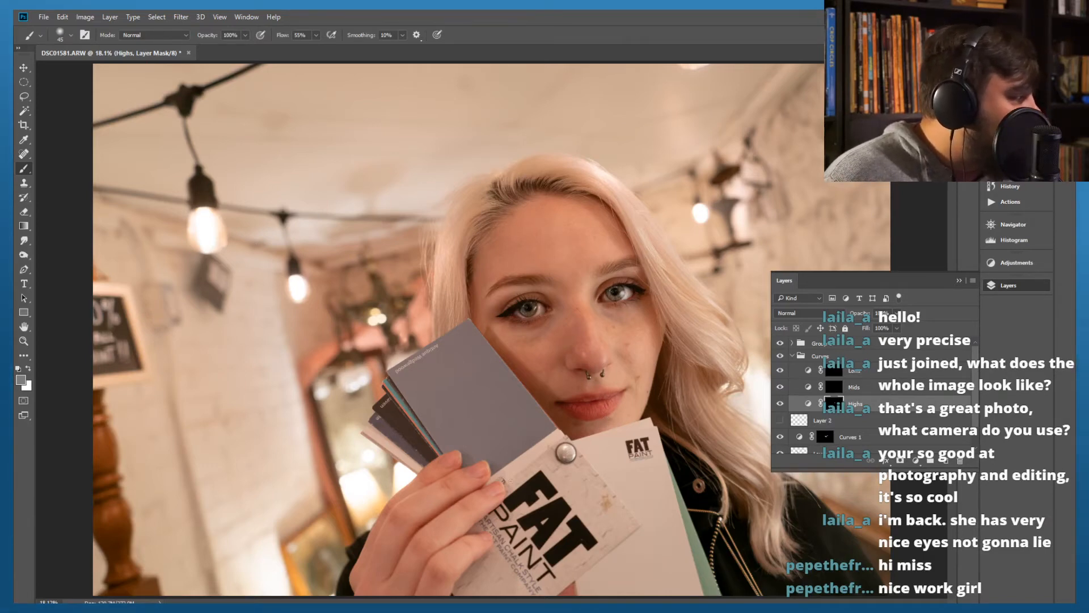
pyautogui.click(792, 356)
pyautogui.click(918, 460)
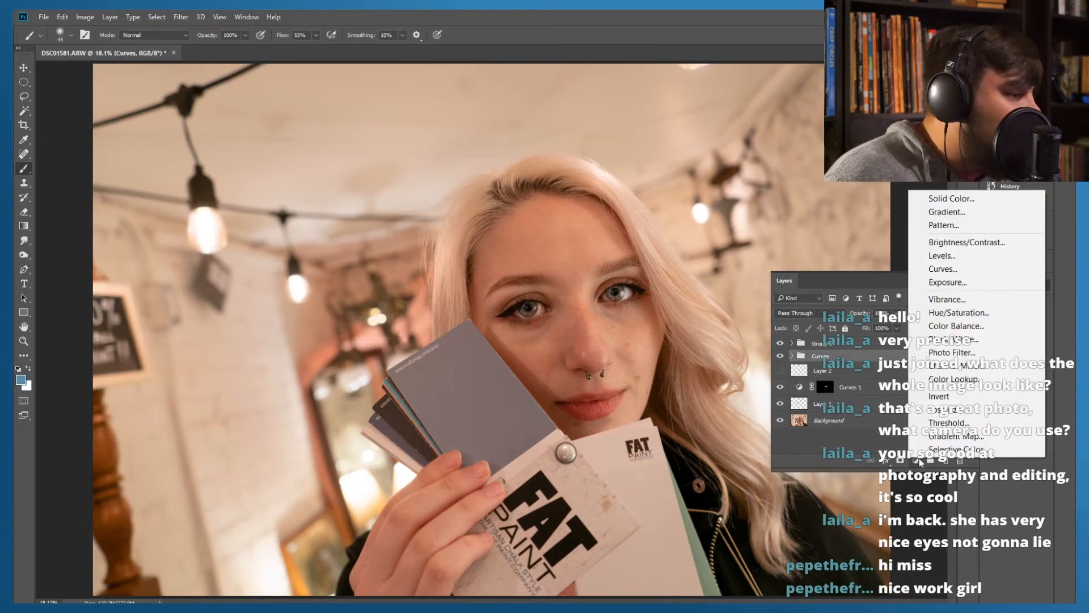
pyautogui.click(944, 327)
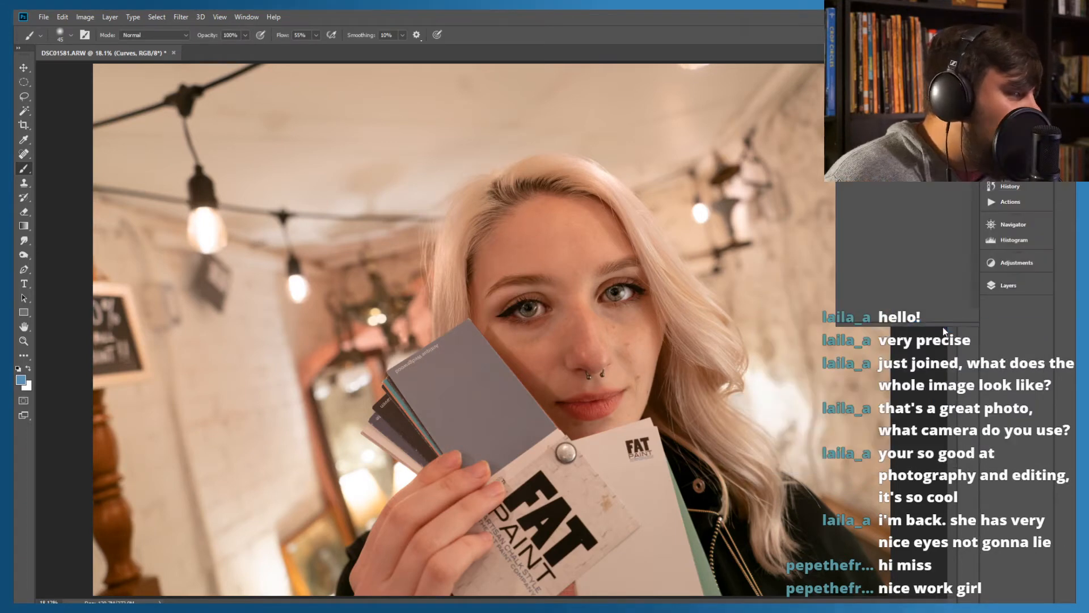
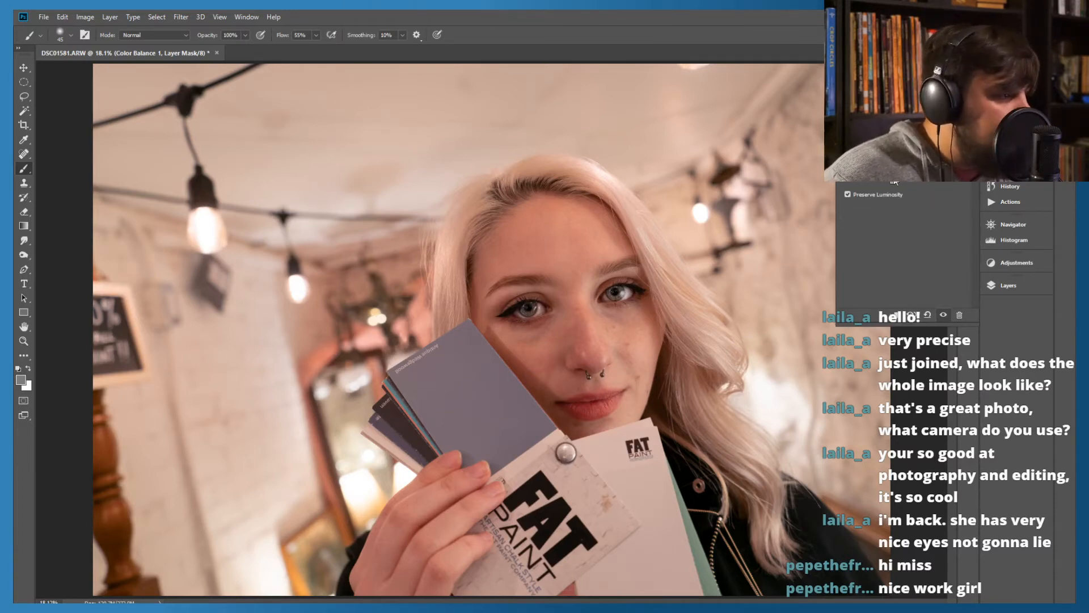
# Move the Color Balance adjustment layer above Group 1, to the top of the layer stack, and expand the group
pyautogui.click(1006, 286)
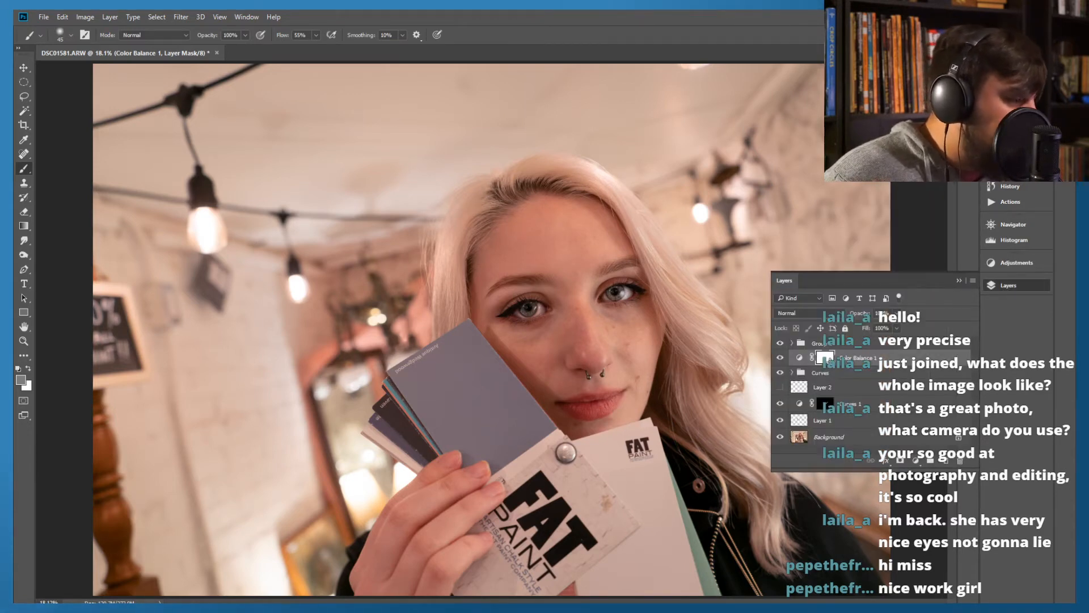
pyautogui.click(792, 343)
pyautogui.click(792, 343)
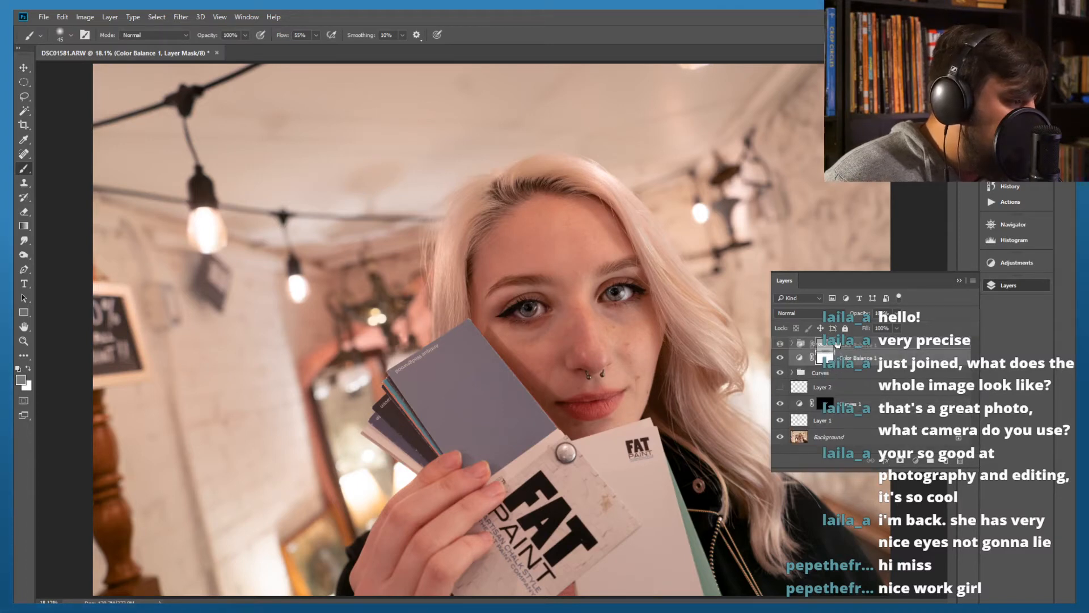
pyautogui.click(799, 343)
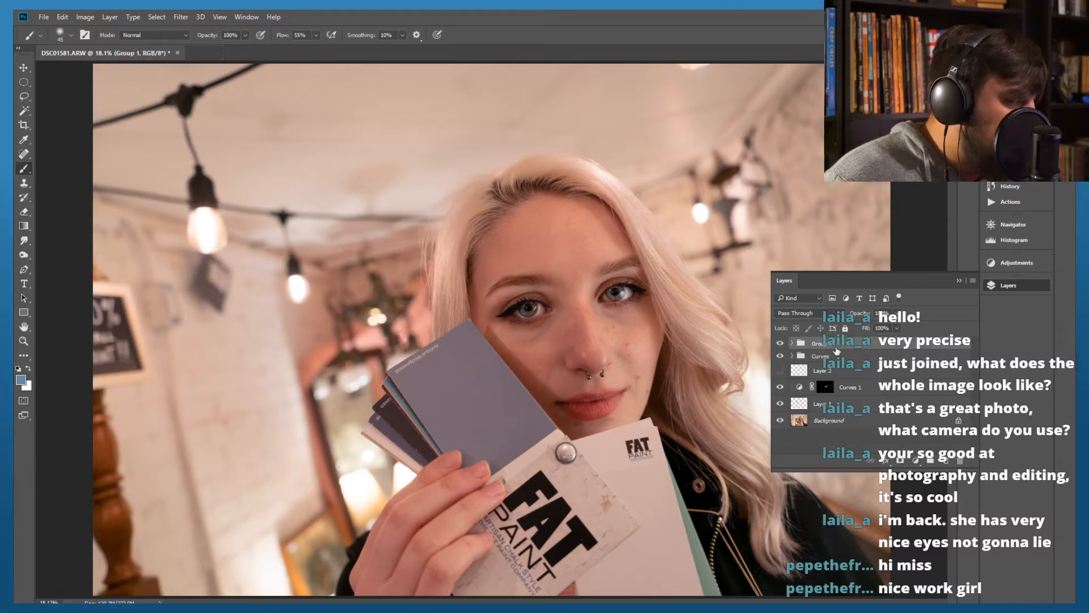
pyautogui.click(793, 343)
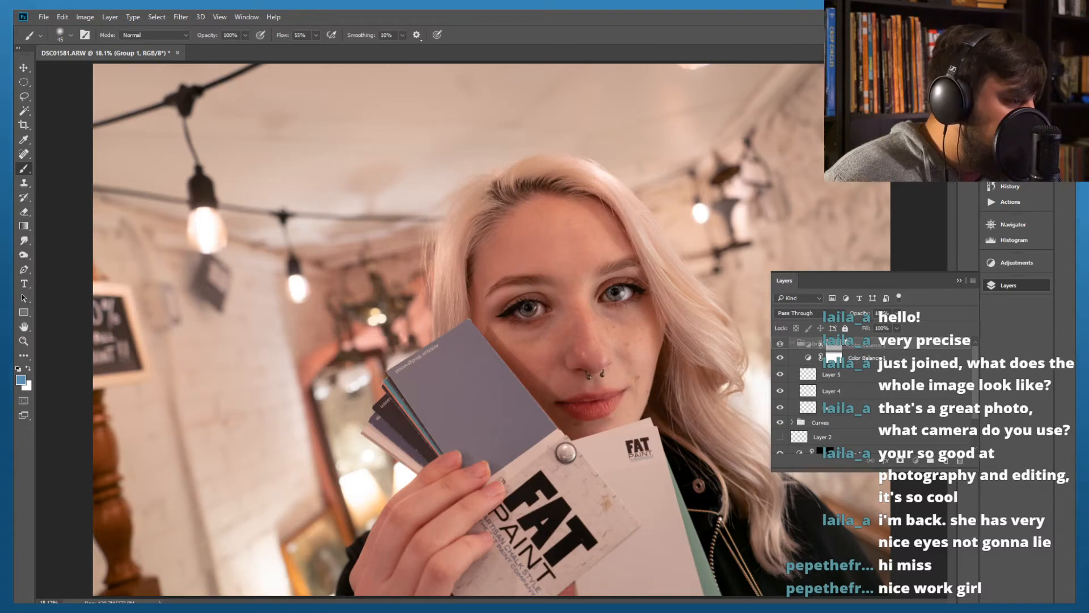
pyautogui.moveTo(841, 335); pyautogui.dragTo(840, 338)
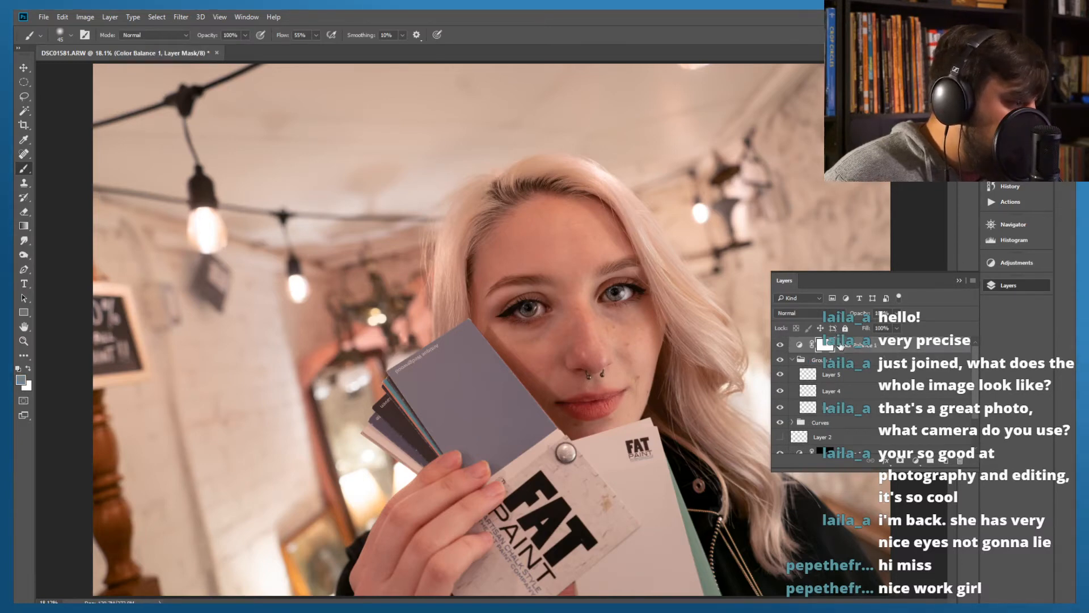
# Toggle the Color Balance layer's visibility to compare the portrait's colour with and without it, and look through the layer stack
pyautogui.click(780, 344)
pyautogui.click(780, 344)
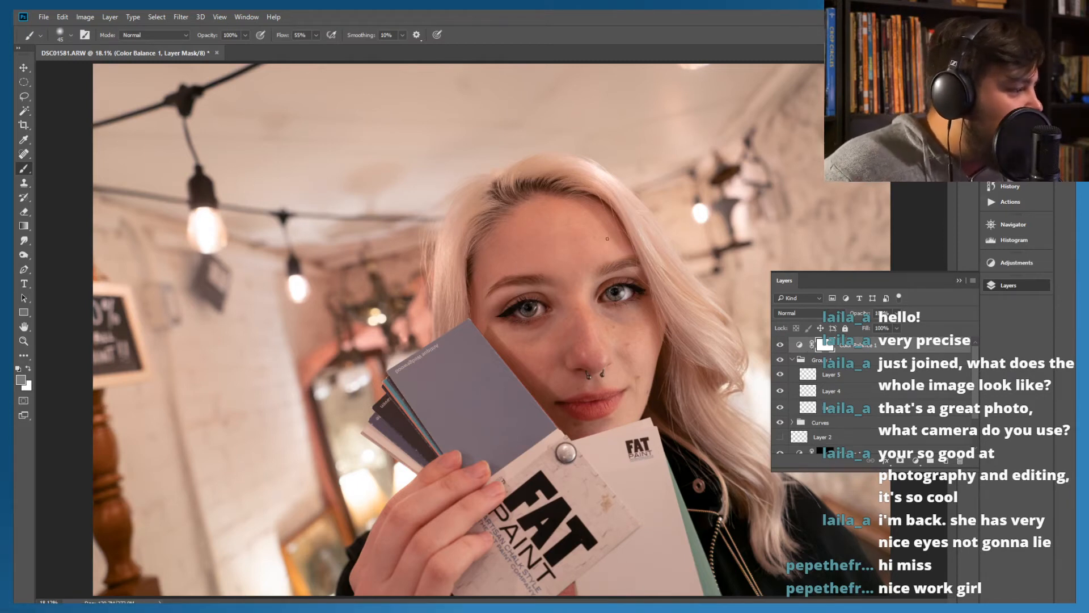
pyautogui.click(957, 280)
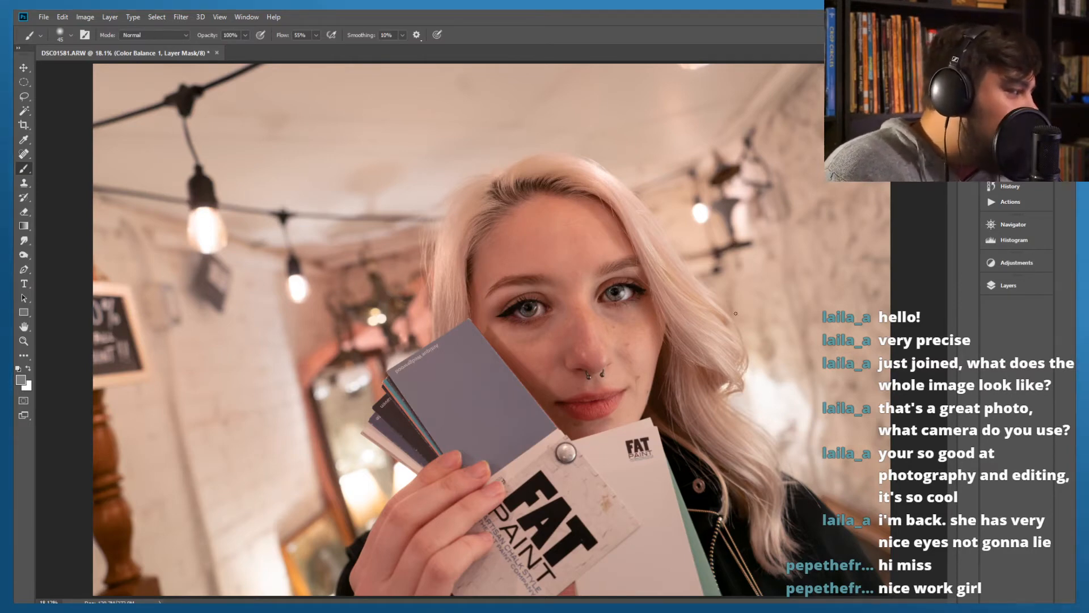
pyautogui.click(1015, 284)
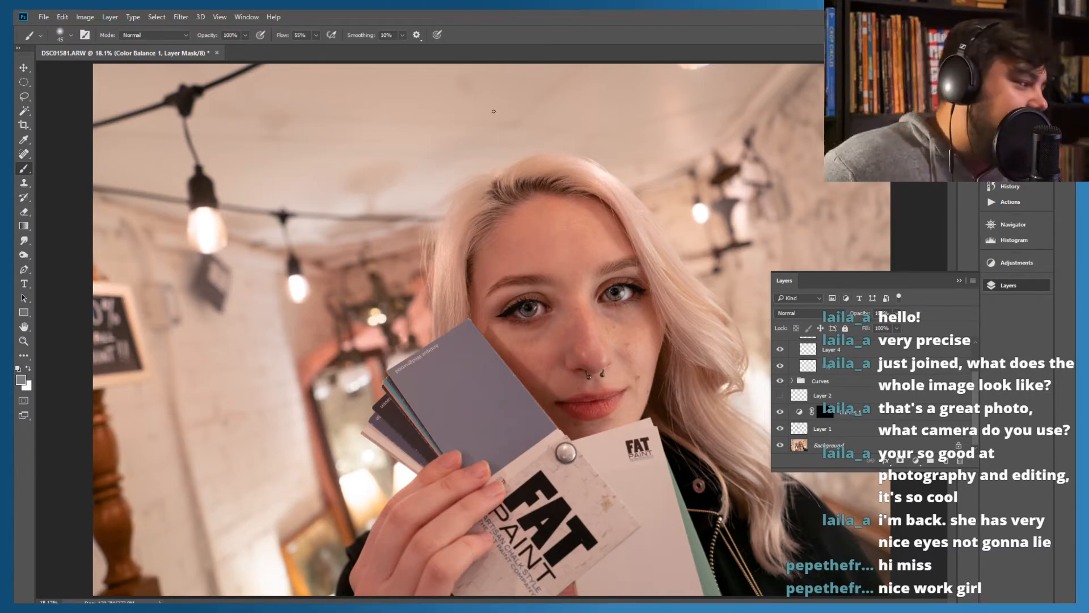
pyautogui.scroll(3, 829, 370)
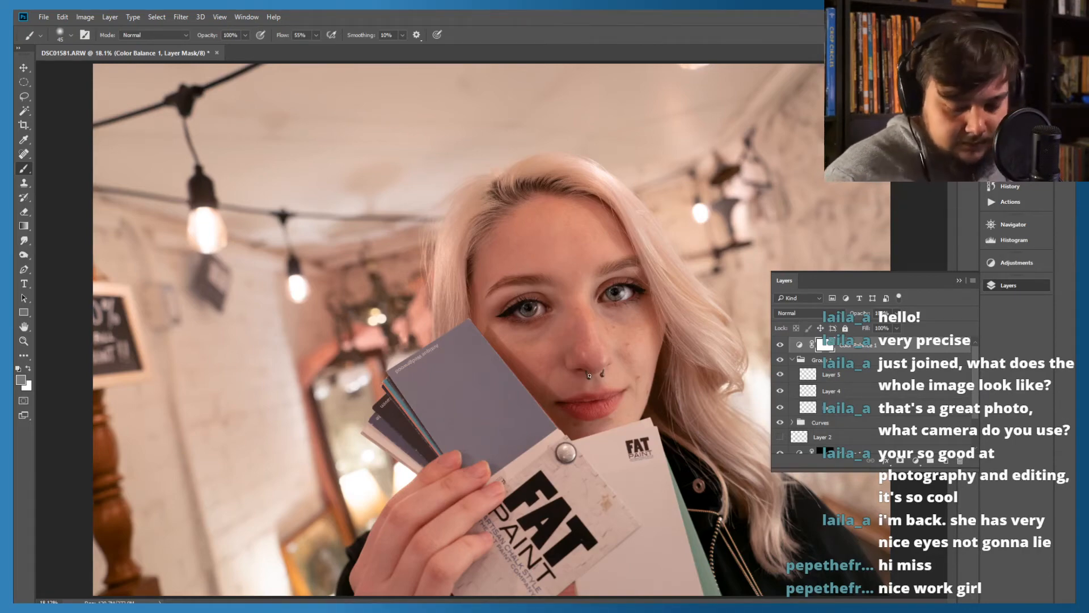
# Examine the portrait at close range from the eyes over the nose and lips to the FAT PAINT card for remaining blemishes
pyautogui.hotkey('ctrl', '+')
pyautogui.hotkey('ctrl', '+')
pyautogui.hotkey('ctrl', '+')
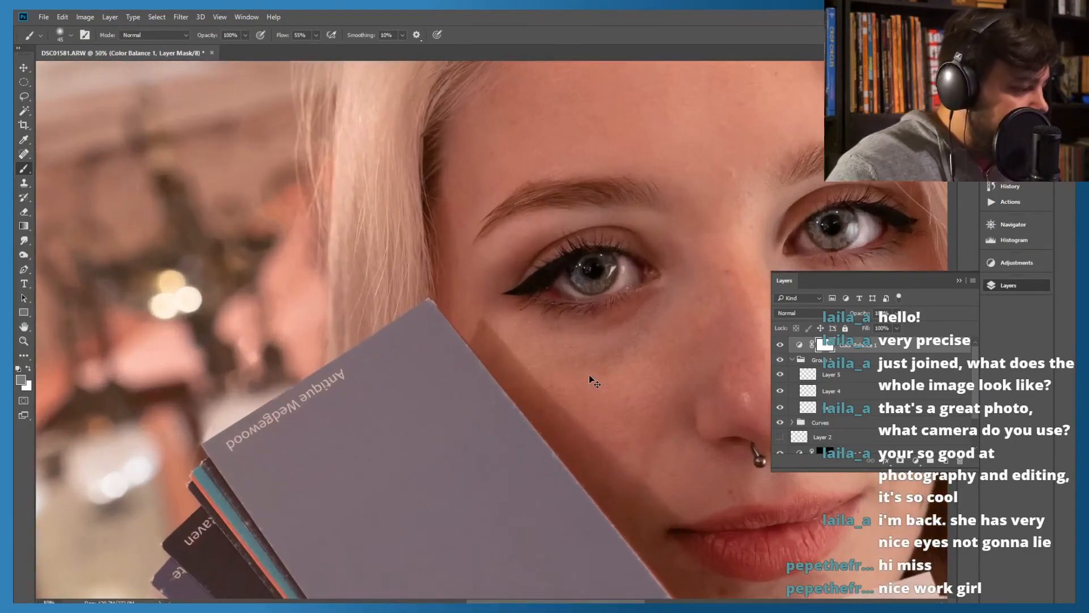
pyautogui.hscroll(6, 531, 308)
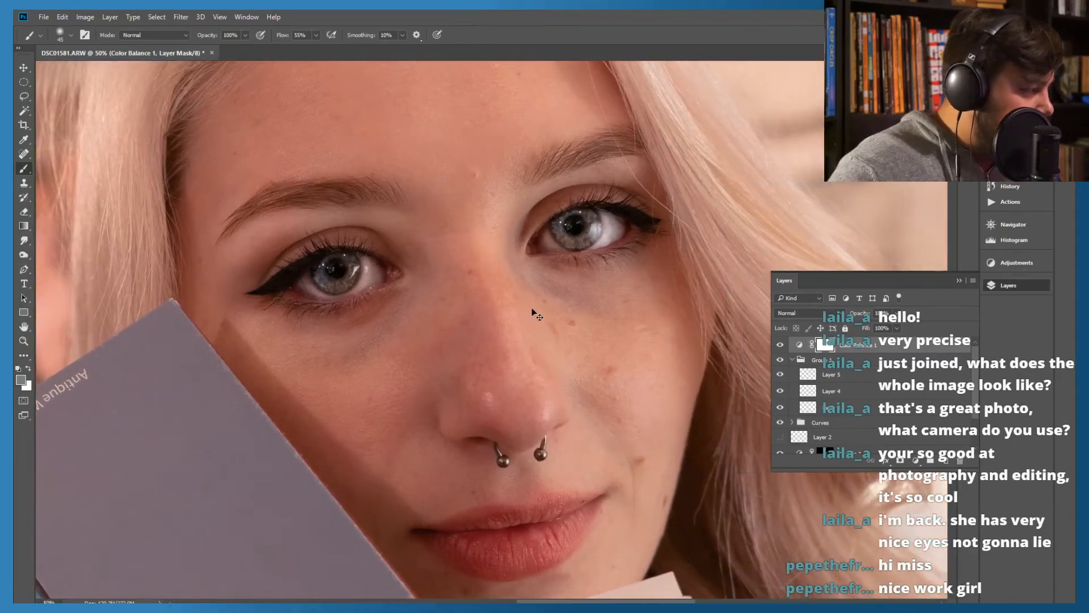
pyautogui.hotkey('ctrl', '+')
pyautogui.hotkey('ctrl', '+')
pyautogui.hotkey('ctrl', '+')
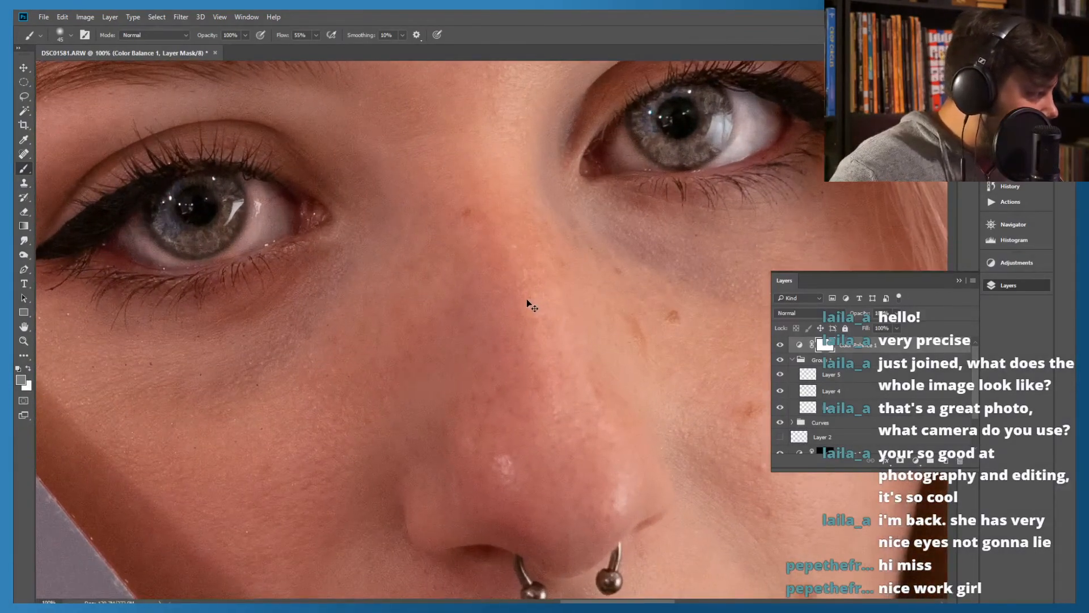
pyautogui.hotkey('ctrl', '-')
pyautogui.scroll(-2, 523, 297)
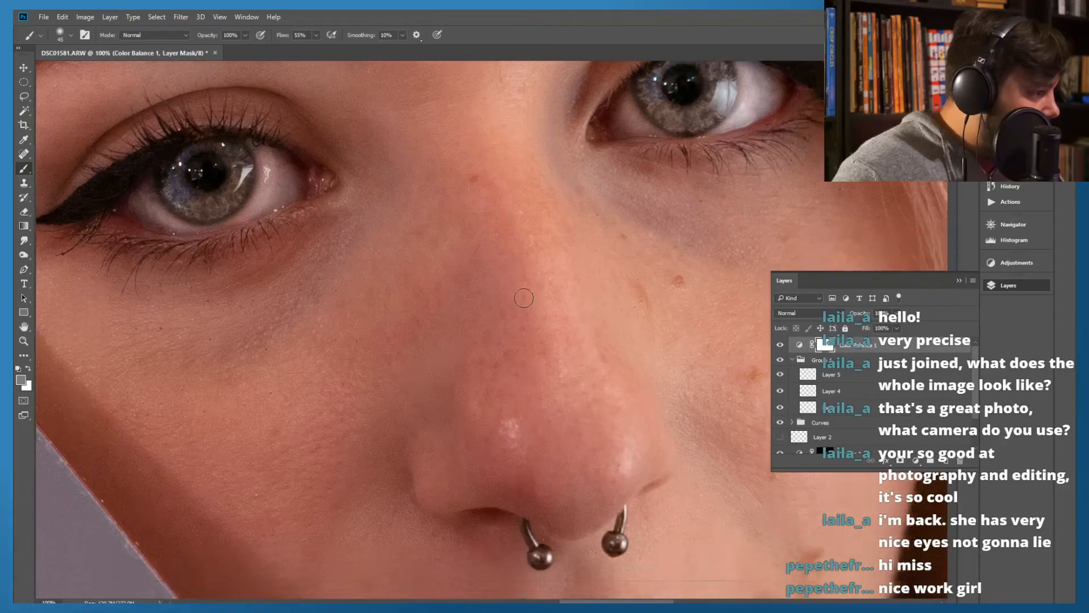
pyautogui.scroll(-6, 522, 296)
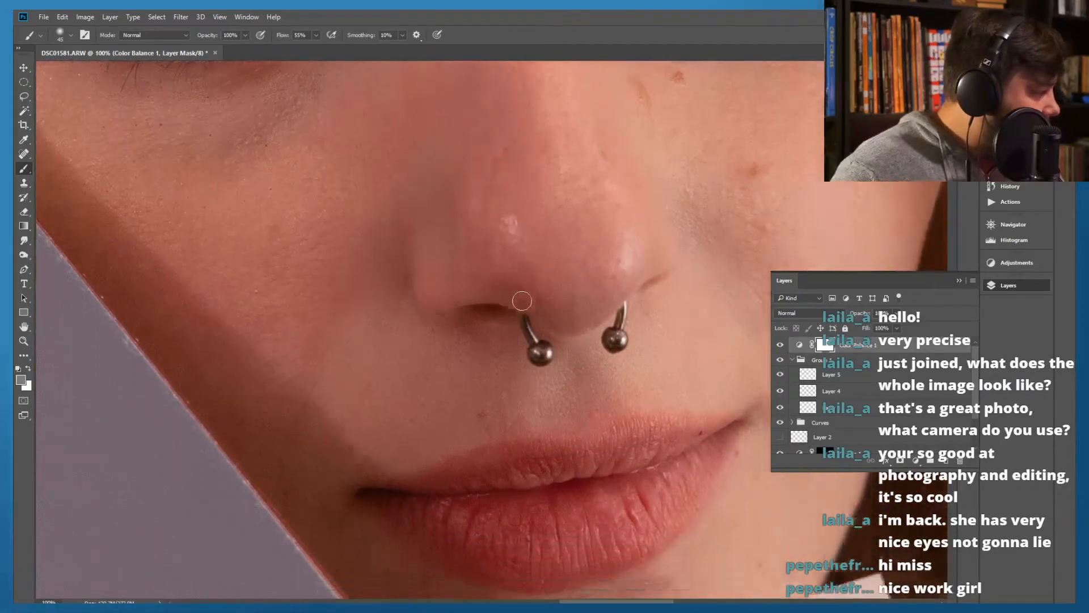
pyautogui.scroll(-8, 521, 301)
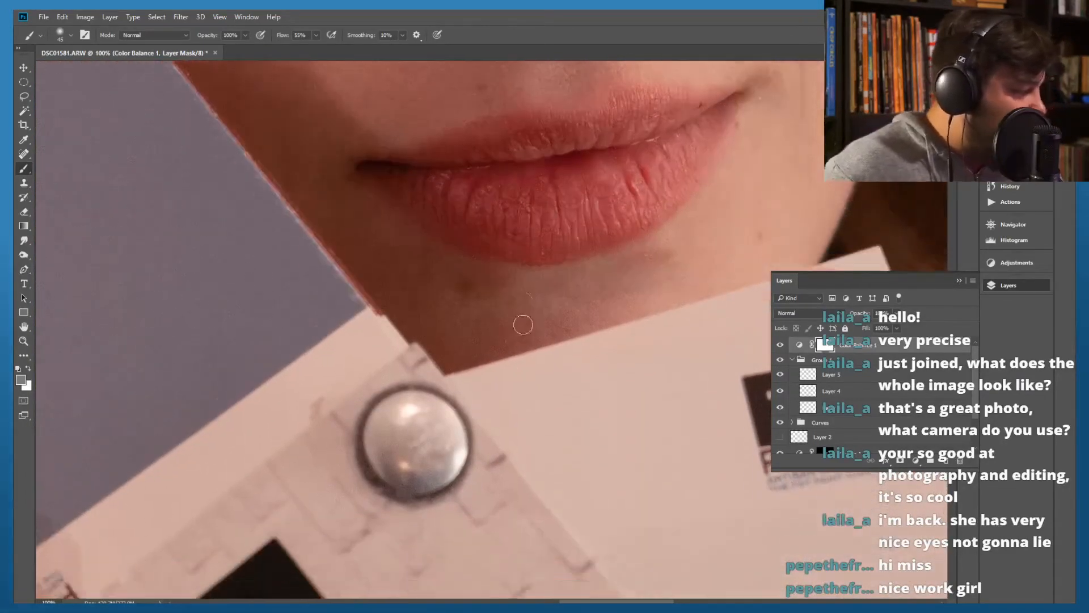
pyautogui.scroll(-2, 524, 328)
pyautogui.hotkey('ctrl', '-')
pyautogui.scroll(-3, 520, 315)
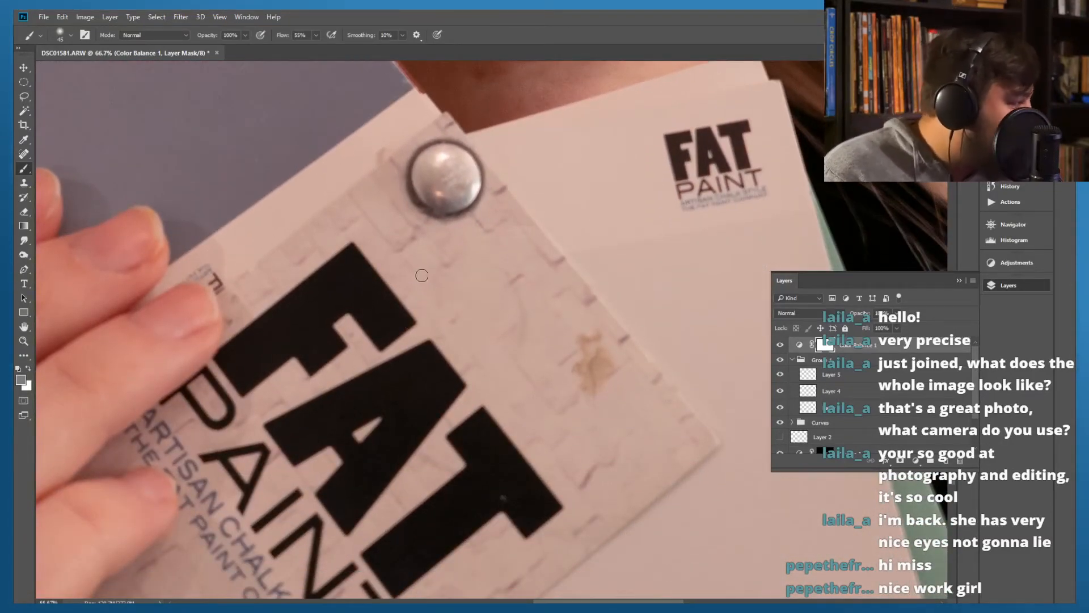
pyautogui.scroll(-3, 380, 306)
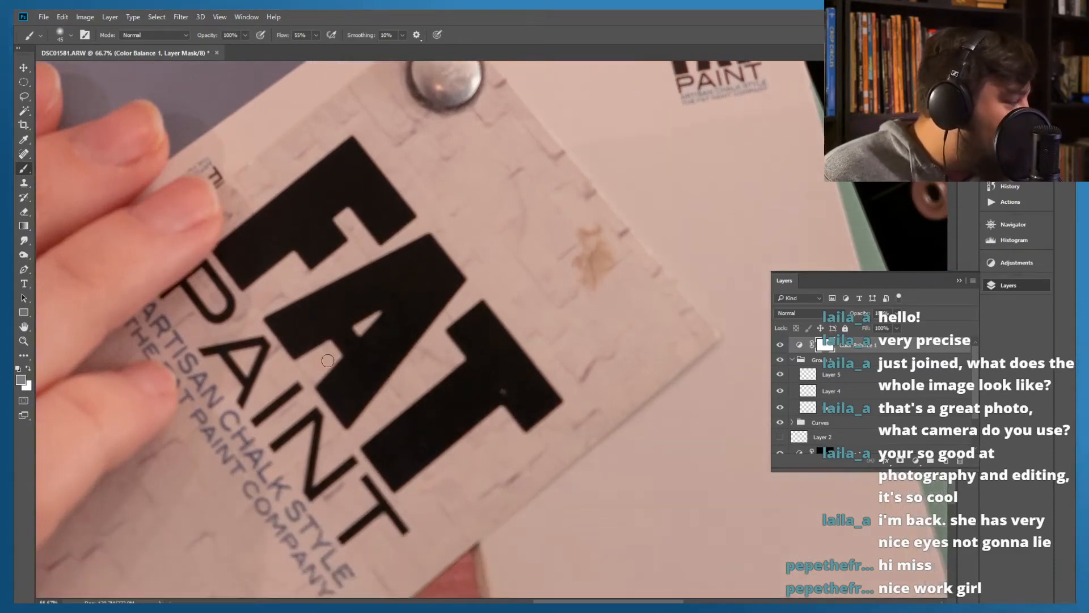
pyautogui.scroll(3, 325, 357)
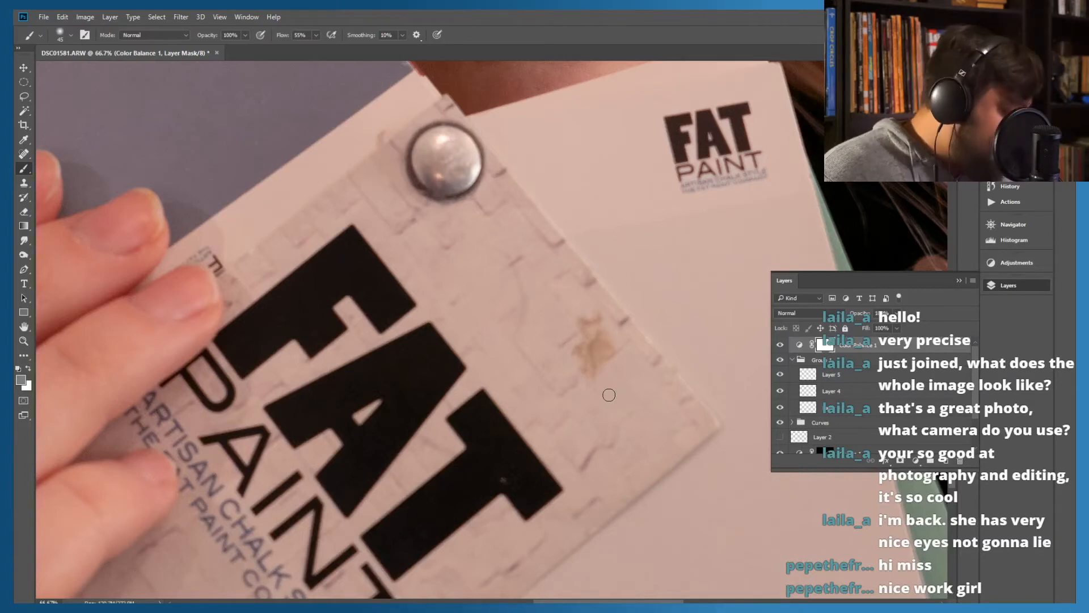
# Clone clean brick texture over the brown stain on the FAT PAINT card on Layer 1, using the Clone Stamp with All Layers sampling
pyautogui.click(24, 183)
pyautogui.press('alt')
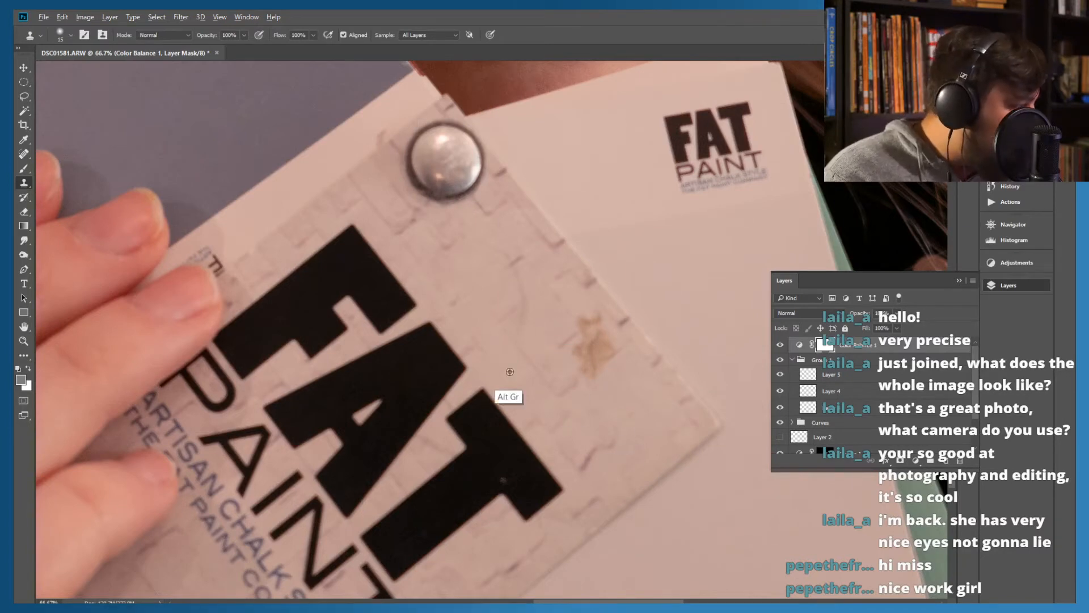
pyautogui.keyDown('alt'); pyautogui.click(615, 386); pyautogui.keyUp('alt')
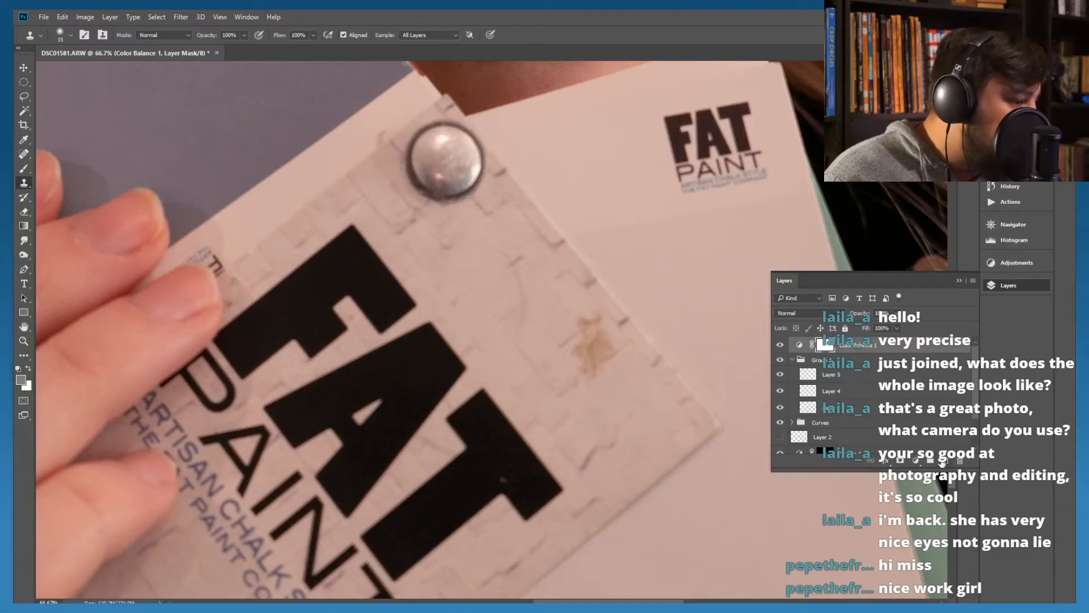
pyautogui.click(943, 459)
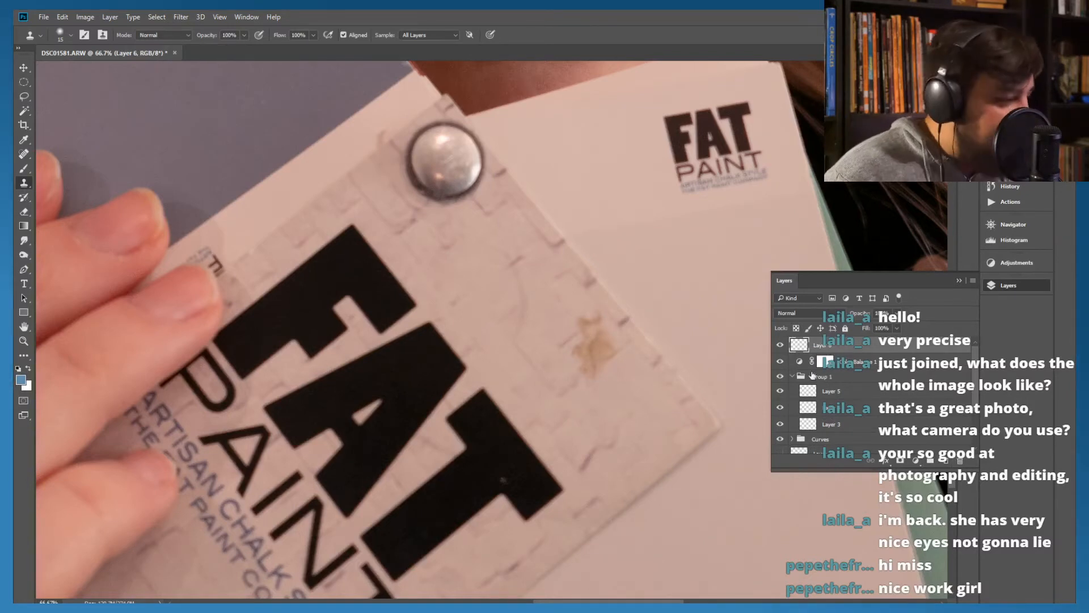
pyautogui.press('Delete')
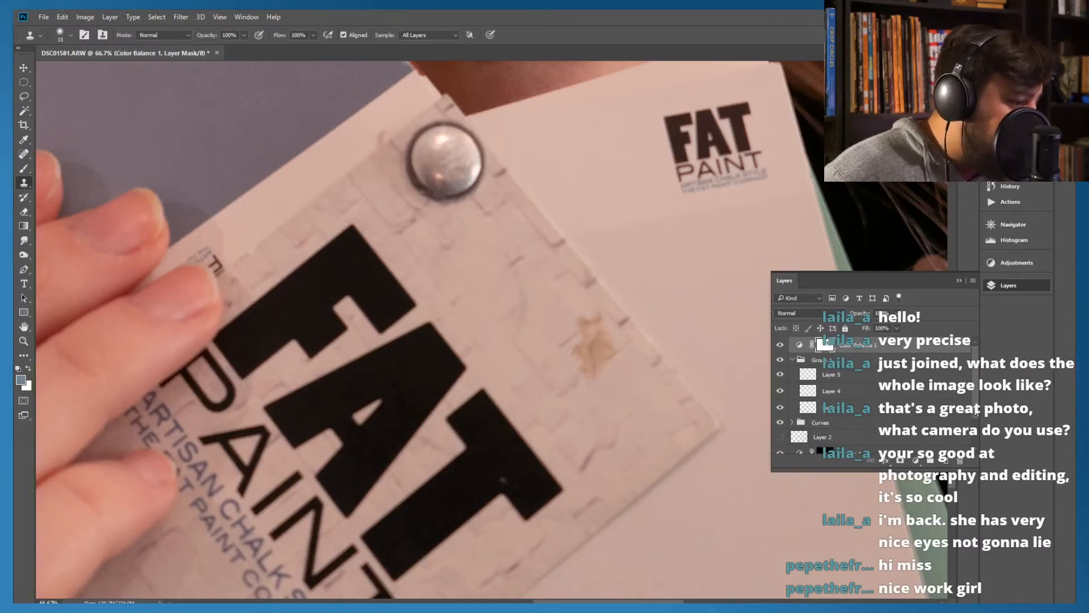
pyautogui.scroll(-3, 976, 412)
pyautogui.click(819, 428)
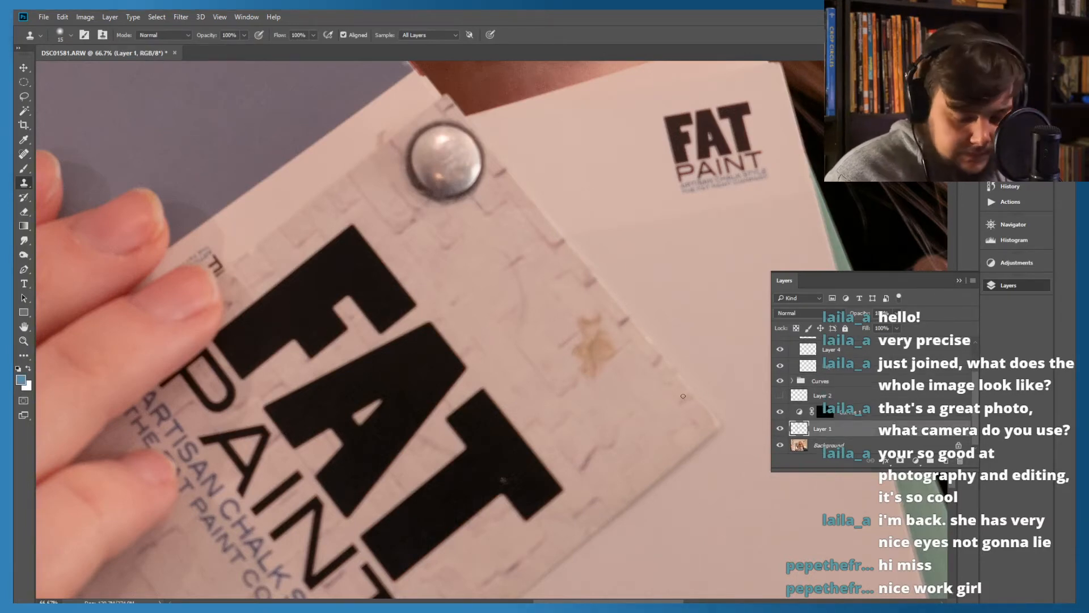
pyautogui.moveTo(603, 340); pyautogui.dragTo(581, 350)
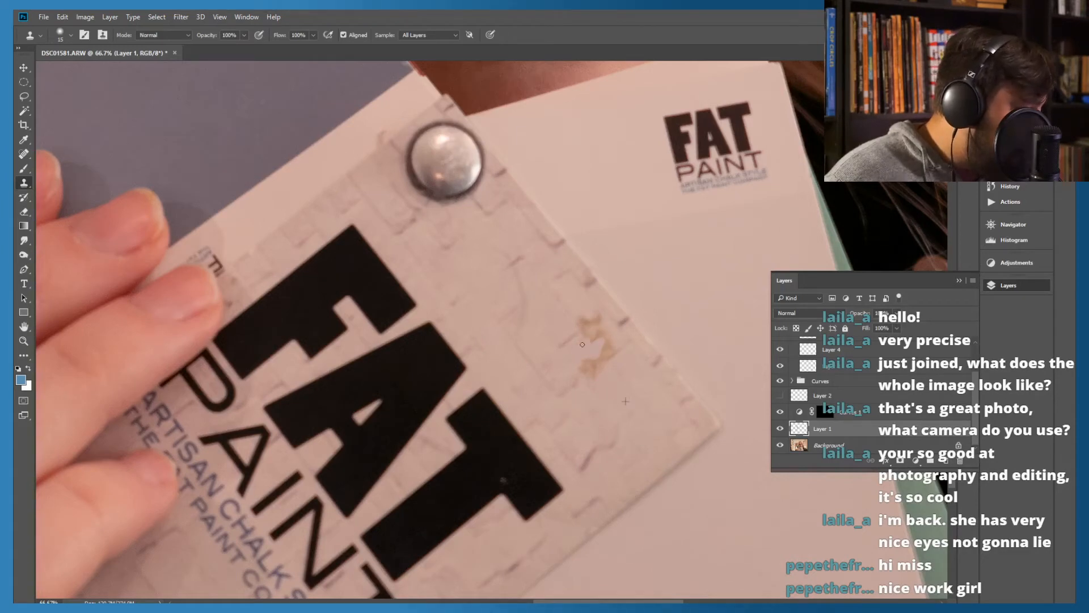
pyautogui.moveTo(592, 333); pyautogui.dragTo(582, 325)
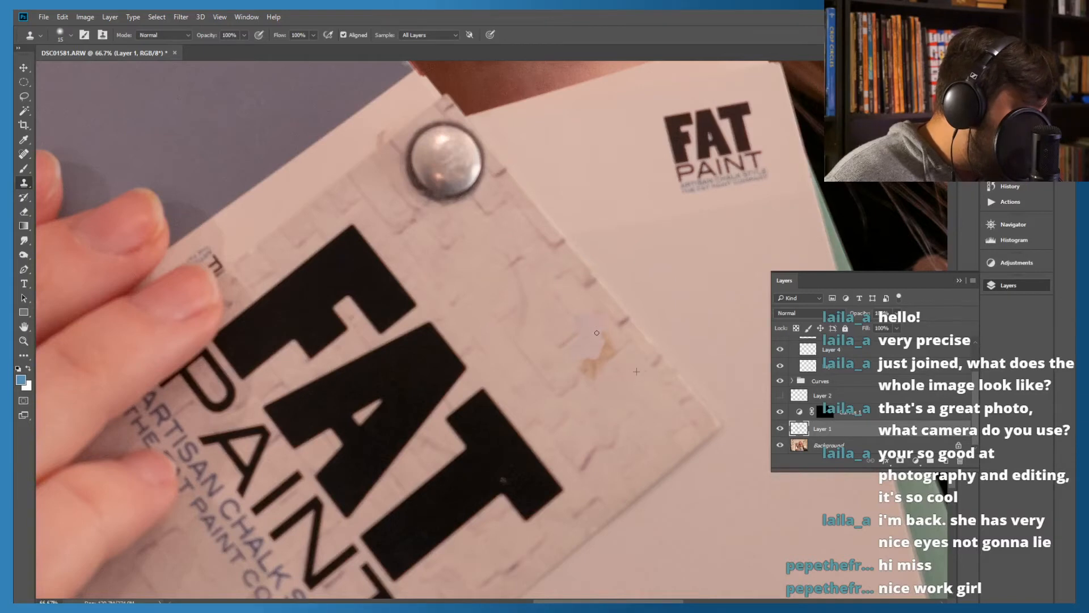
pyautogui.moveTo(596, 362); pyautogui.dragTo(591, 372)
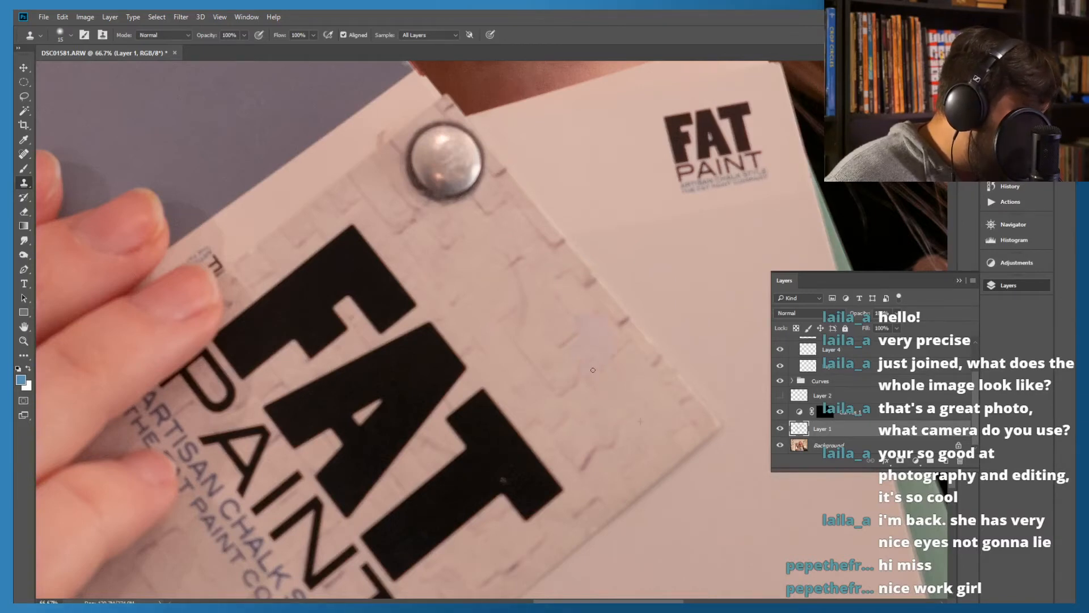
# Resample nearby brick texture several times and clone it over the stain's remnants and edges to blend the patch on the card
pyautogui.moveTo(602, 371); pyautogui.dragTo(605, 365)
pyautogui.keyDown('alt'); pyautogui.click(573, 334); pyautogui.keyUp('alt')
pyautogui.keyDown('alt'); pyautogui.click(577, 311); pyautogui.keyUp('alt')
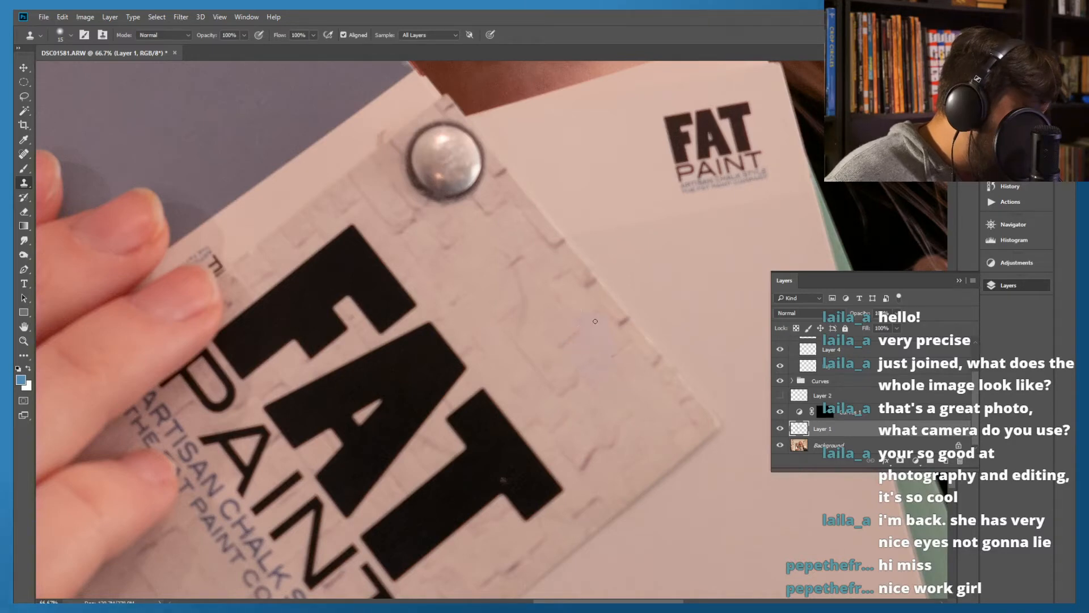
pyautogui.moveTo(582, 316); pyautogui.dragTo(574, 312)
pyautogui.keyDown('alt'); pyautogui.click(560, 326); pyautogui.keyUp('alt')
pyautogui.keyDown('alt'); pyautogui.click(558, 310); pyautogui.keyUp('alt')
pyautogui.keyDown('alt'); pyautogui.click(553, 327); pyautogui.keyUp('alt')
pyautogui.keyDown('alt'); pyautogui.click(550, 337); pyautogui.keyUp('alt')
pyautogui.moveTo(587, 318); pyautogui.dragTo(586, 325)
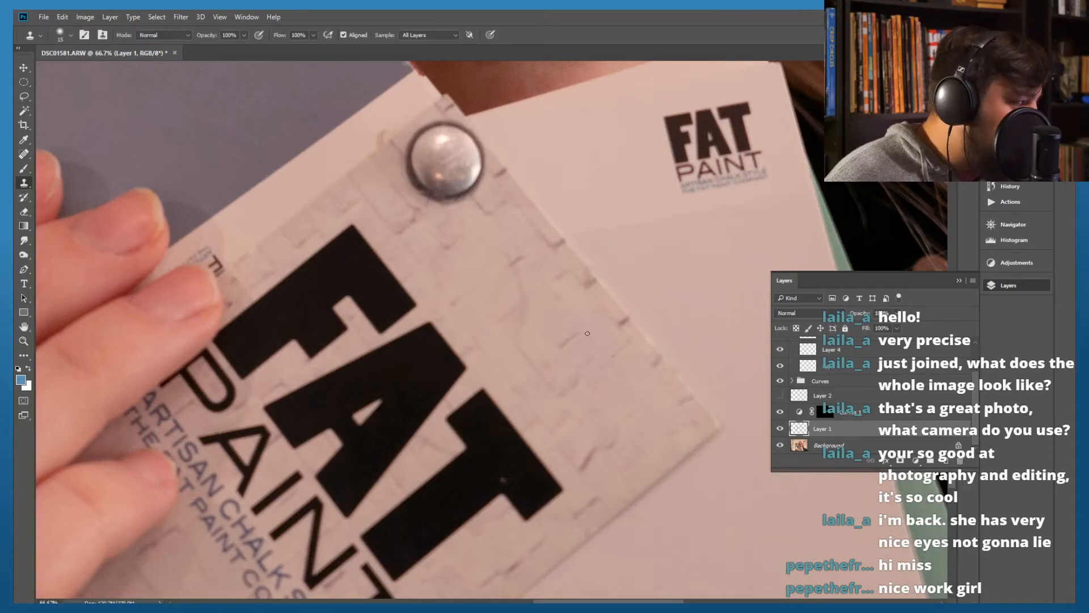
pyautogui.keyDown('alt'); pyautogui.click(552, 366); pyautogui.keyUp('alt')
pyautogui.moveTo(588, 341); pyautogui.dragTo(597, 337)
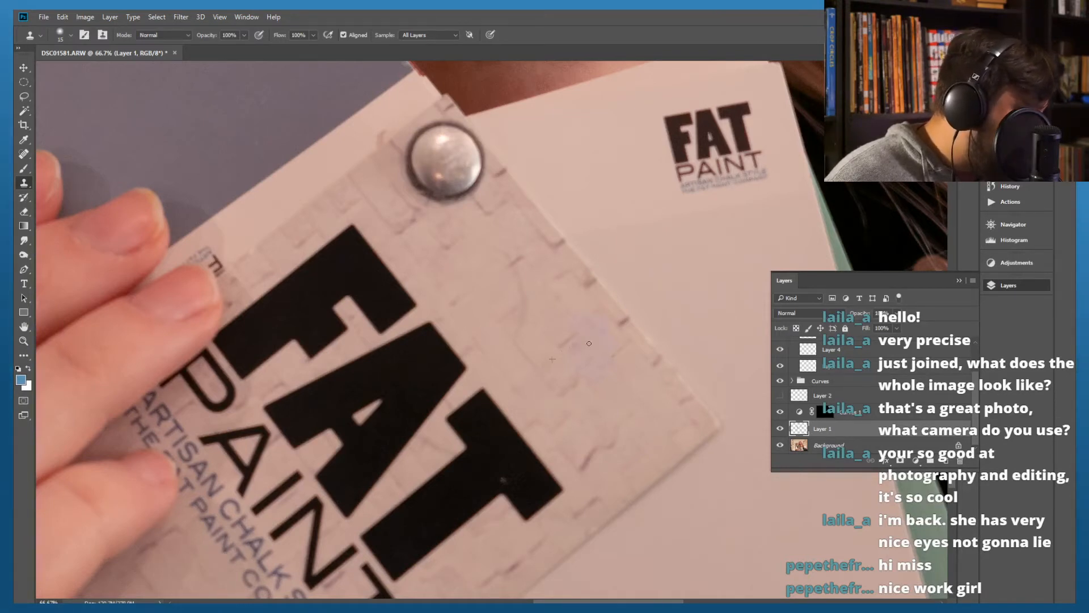
# Clone texture from just below the retouched patch over its discoloured area towards the card's edge
pyautogui.keyDown('alt'); pyautogui.click(549, 410); pyautogui.keyUp('alt')
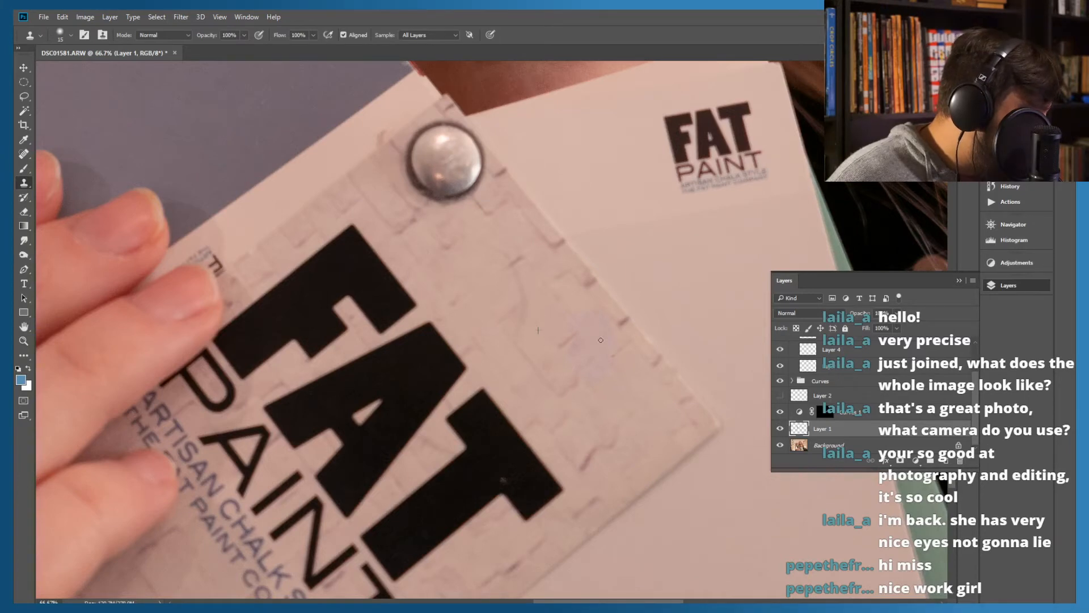
pyautogui.keyDown('alt'); pyautogui.click(555, 369); pyautogui.keyUp('alt')
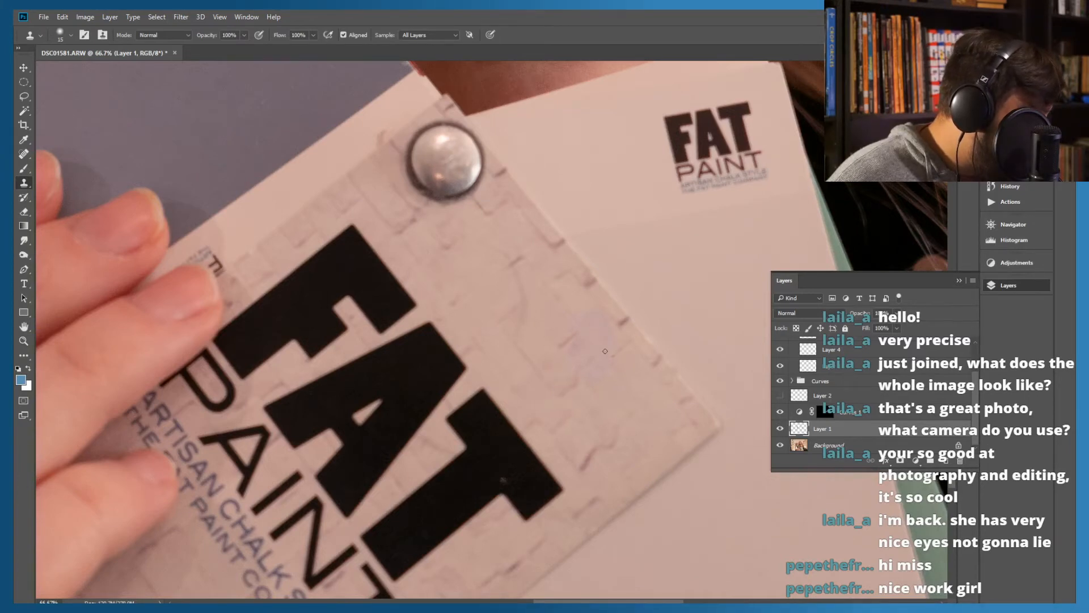
pyautogui.moveTo(617, 337); pyautogui.dragTo(606, 324)
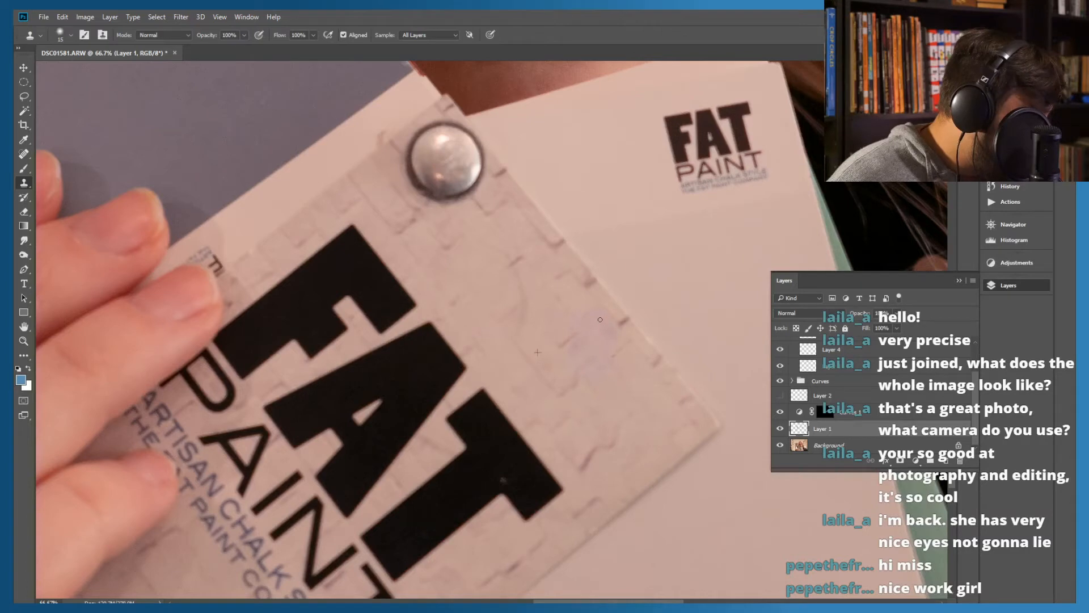
pyautogui.keyDown('alt'); pyautogui.click(566, 376); pyautogui.keyUp('alt')
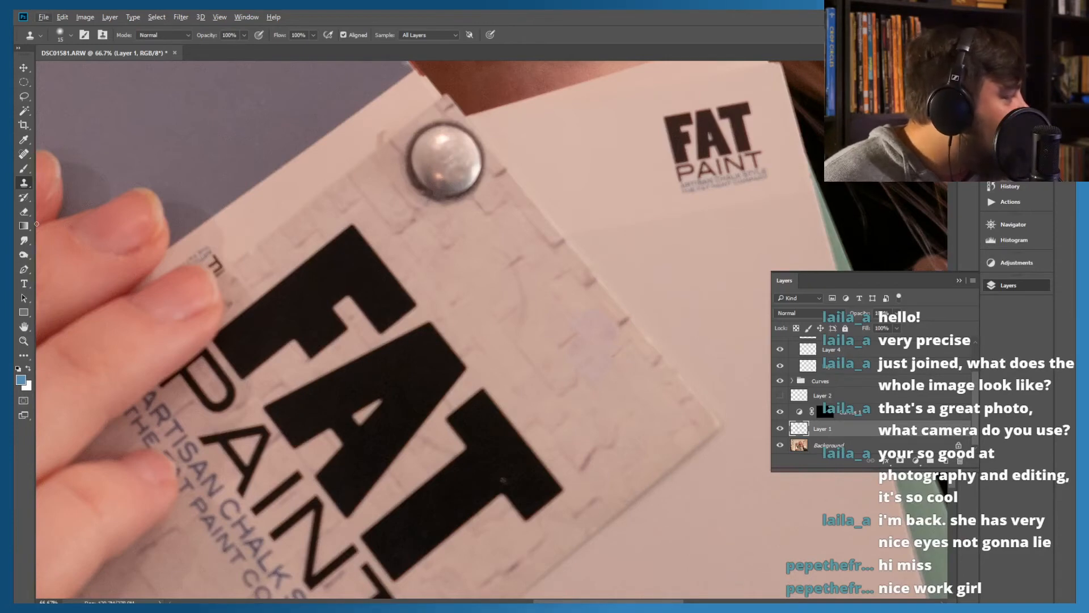
pyautogui.click(24, 212)
pyautogui.click(47, 19)
pyautogui.click(309, 12)
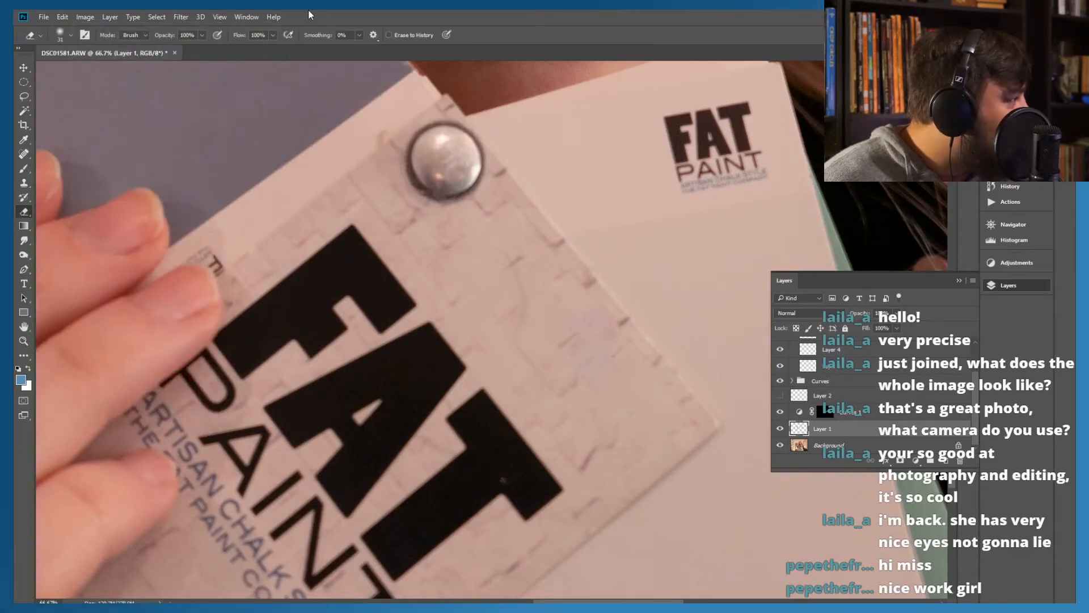
pyautogui.click(65, 44)
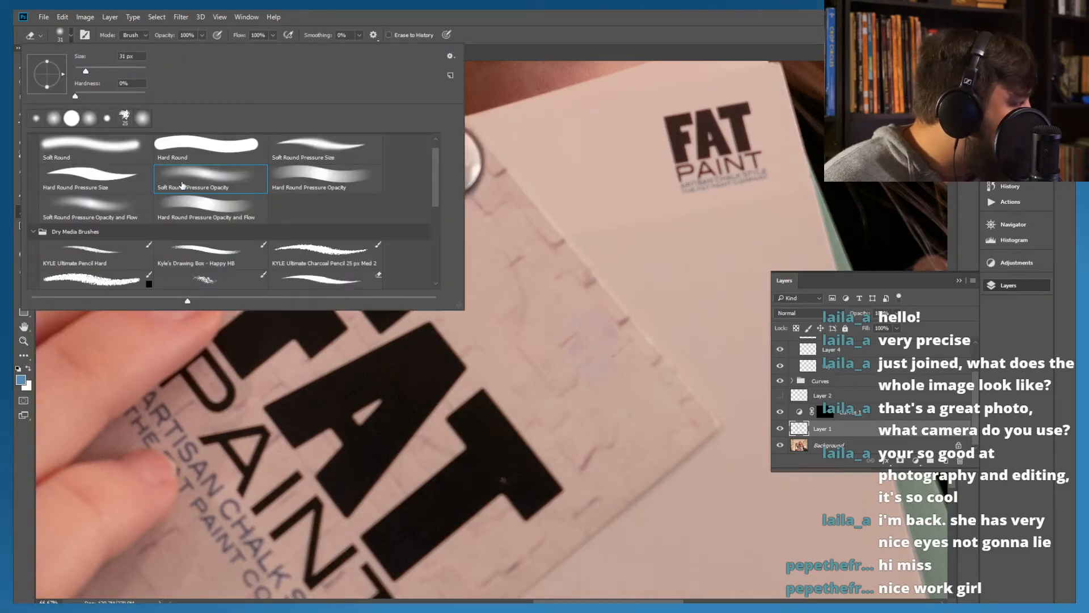
pyautogui.click(470, 25)
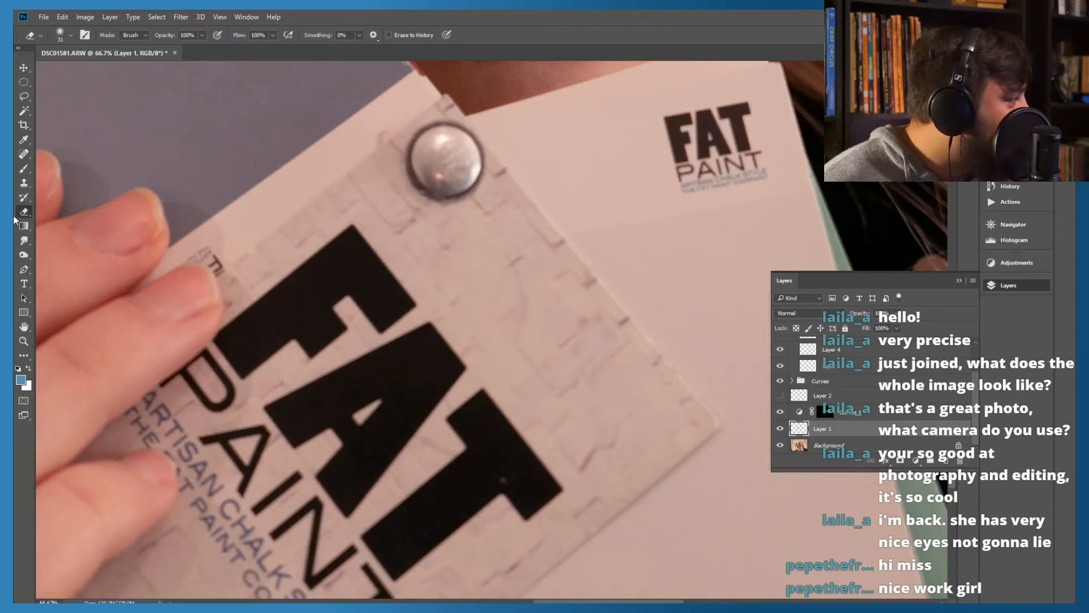
# Clone nearby brick texture over the remaining discoloured spot on the FAT PAINT card with the Clone Stamp
pyautogui.click(23, 183)
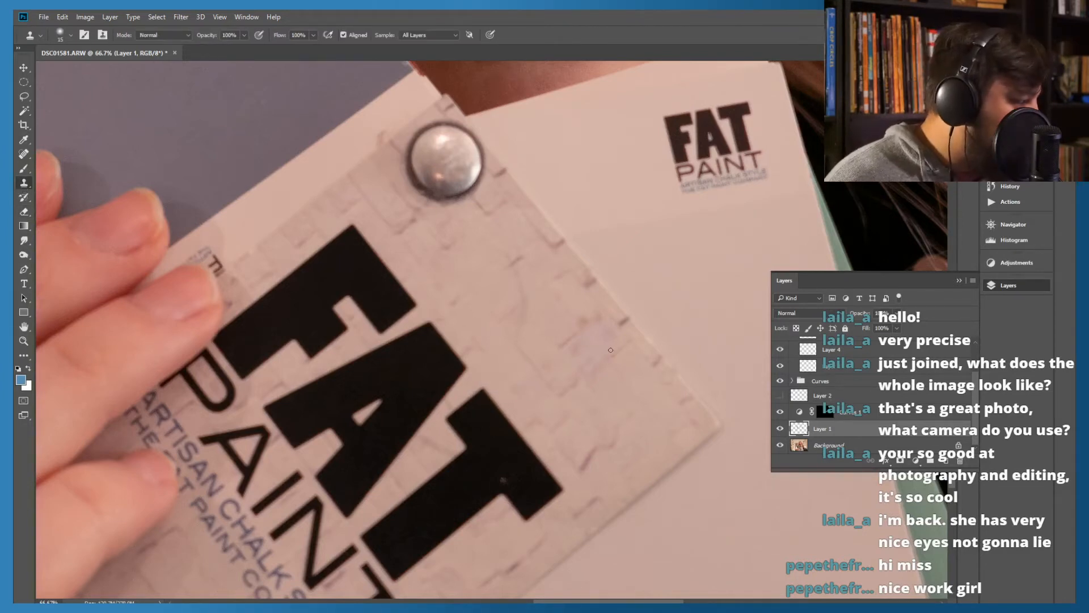
pyautogui.keyDown('alt'); pyautogui.click(593, 321); pyautogui.keyUp('alt')
pyautogui.click(583, 321)
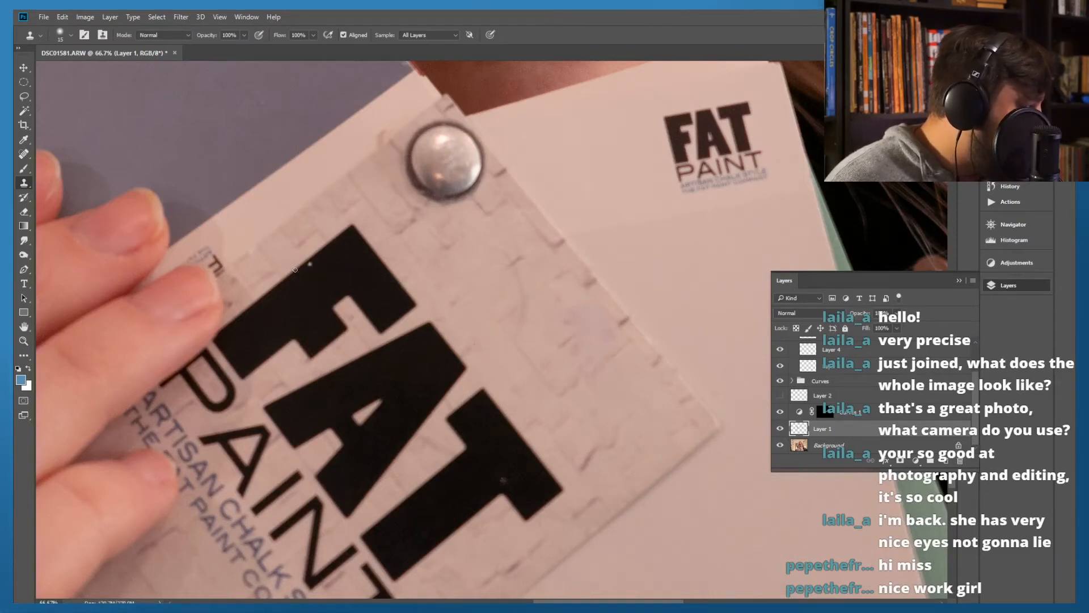
# Examine the portrait from the FAT PAINT card and hand across the colour swatches up to the eyes and forehead for remaining flaws
pyautogui.click(24, 213)
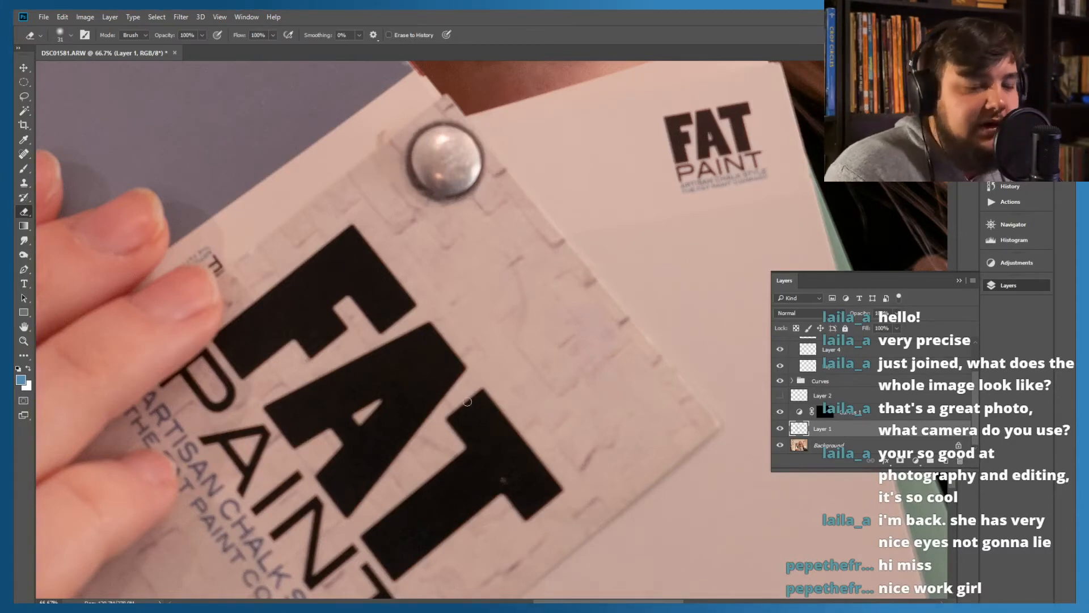
pyautogui.moveTo(404, 463); pyautogui.dragTo(595, 304)
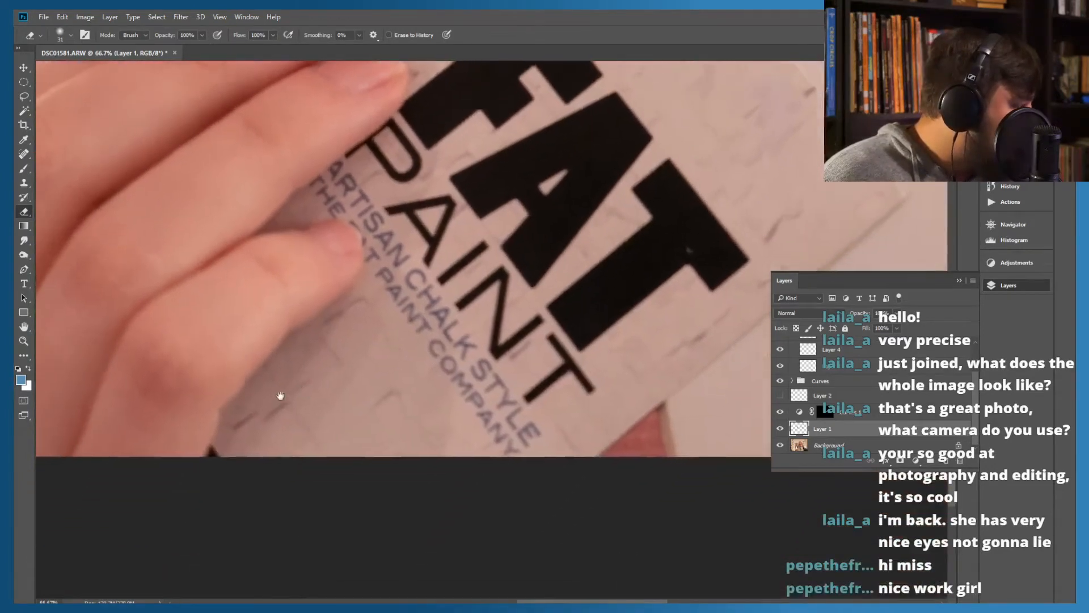
pyautogui.moveTo(280, 396); pyautogui.dragTo(481, 401)
pyautogui.moveTo(222, 315)
pyautogui.mouseDown()
pyautogui.moveTo(323, 414)
pyautogui.moveTo(309, 422)
pyautogui.mouseUp()
pyautogui.moveTo(305, 325)
pyautogui.mouseDown()
pyautogui.moveTo(338, 440)
pyautogui.moveTo(377, 505)
pyautogui.mouseUp()
pyautogui.moveTo(269, 244)
pyautogui.mouseDown()
pyautogui.moveTo(321, 362)
pyautogui.moveTo(320, 398)
pyautogui.mouseUp()
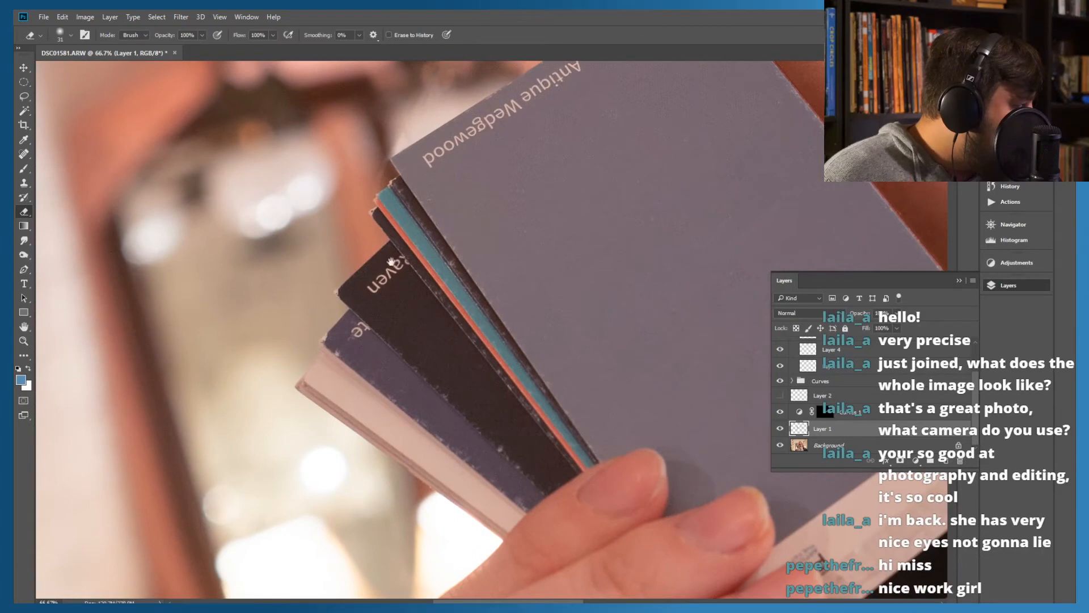
pyautogui.moveTo(508, 251); pyautogui.dragTo(316, 390)
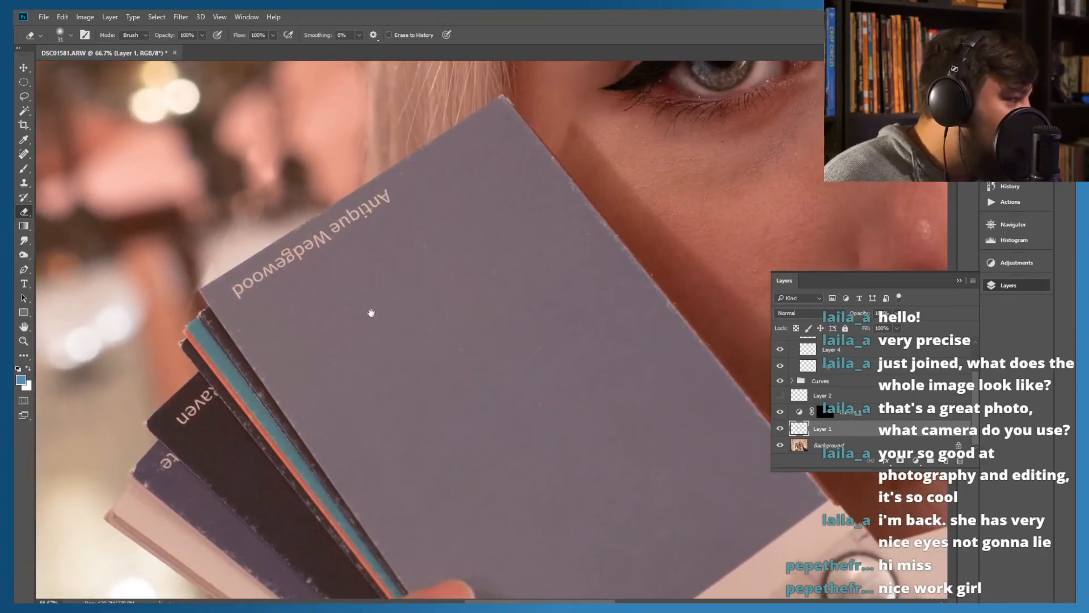
pyautogui.moveTo(550, 298); pyautogui.dragTo(397, 351)
pyautogui.moveTo(472, 312); pyautogui.dragTo(273, 379)
pyautogui.moveTo(428, 372)
pyautogui.mouseDown()
pyautogui.moveTo(367, 379)
pyautogui.moveTo(299, 452)
pyautogui.moveTo(282, 499)
pyautogui.moveTo(303, 521)
pyautogui.mouseUp()
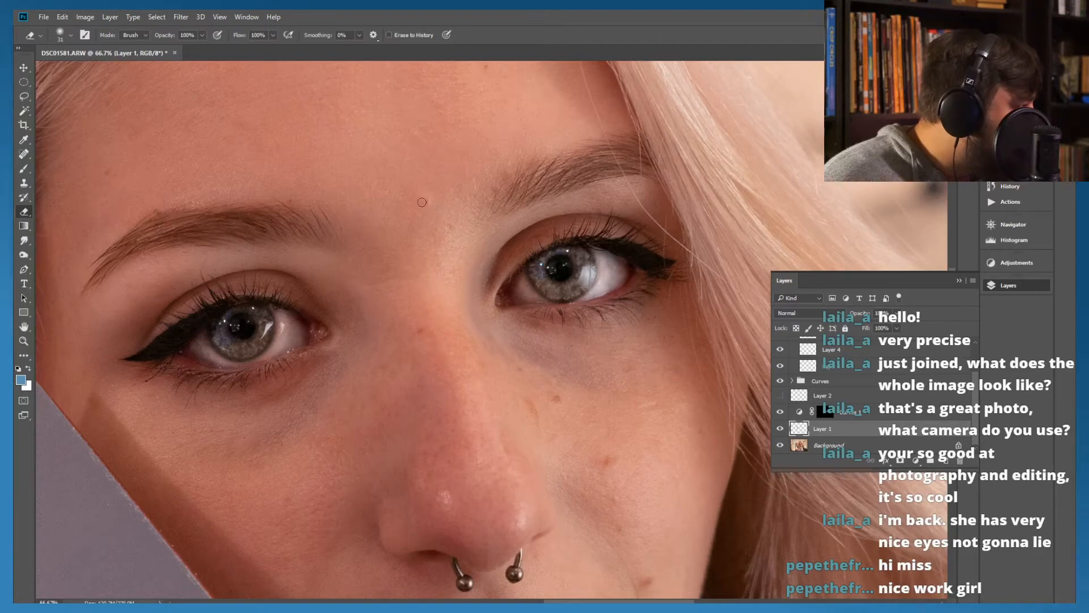
pyautogui.click(432, 200)
pyautogui.rightClick(433, 200)
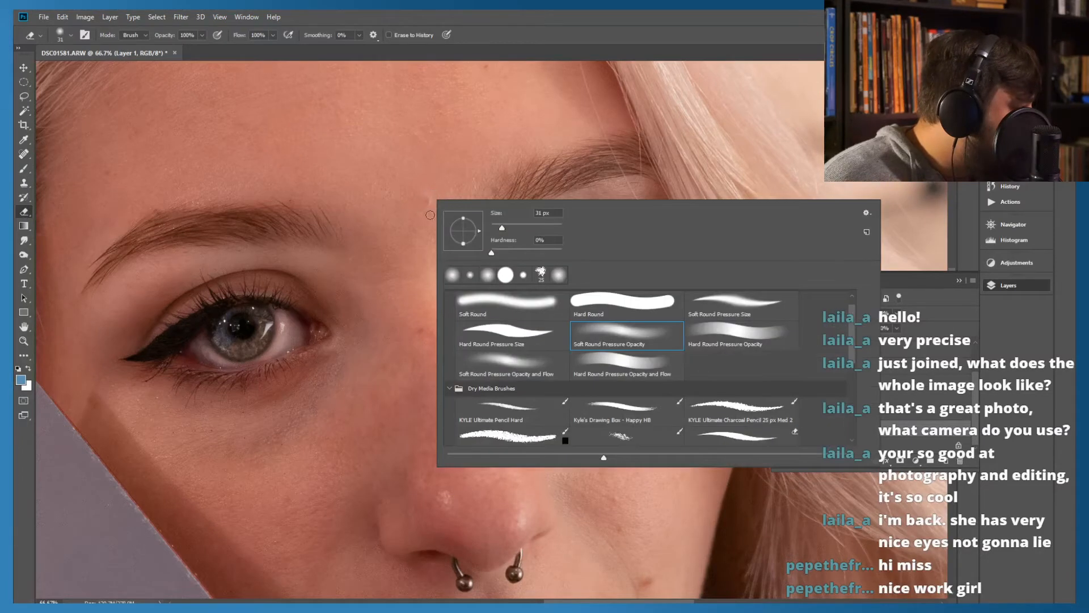
pyautogui.click(491, 187)
pyautogui.click(433, 204)
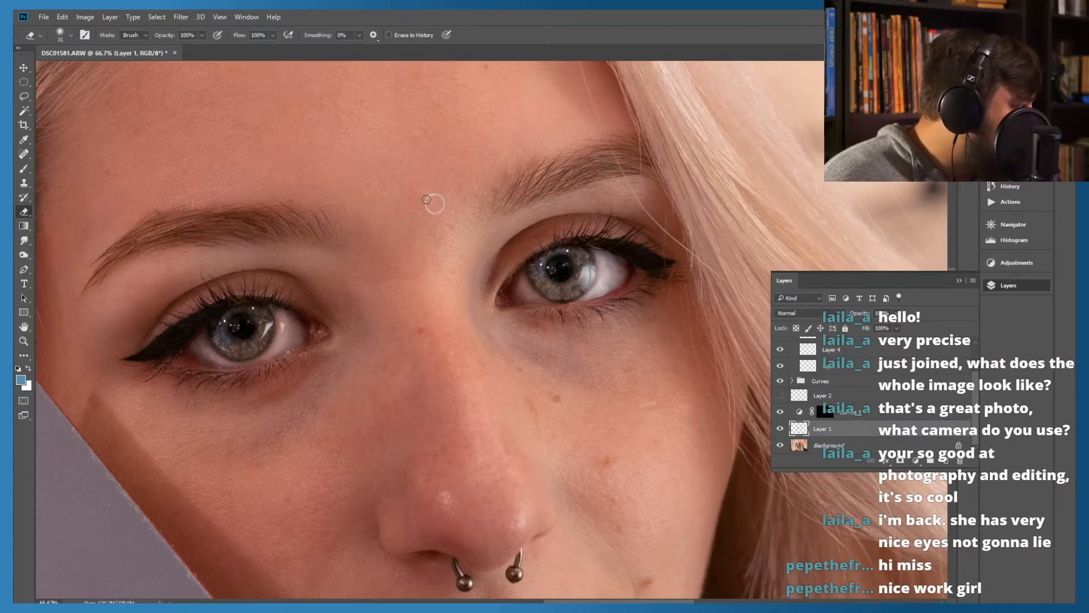
# Remove the small bump between the eyebrows on Layer 1 with the Content-Aware Spot Healing Brush, sampling all layers
pyautogui.click(26, 154)
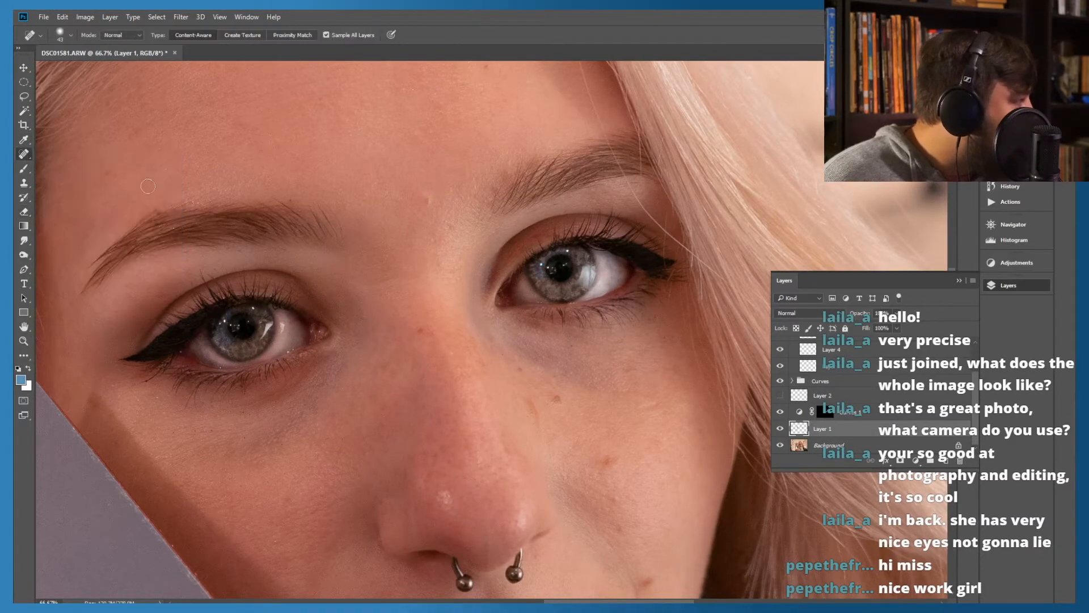
pyautogui.click(426, 202)
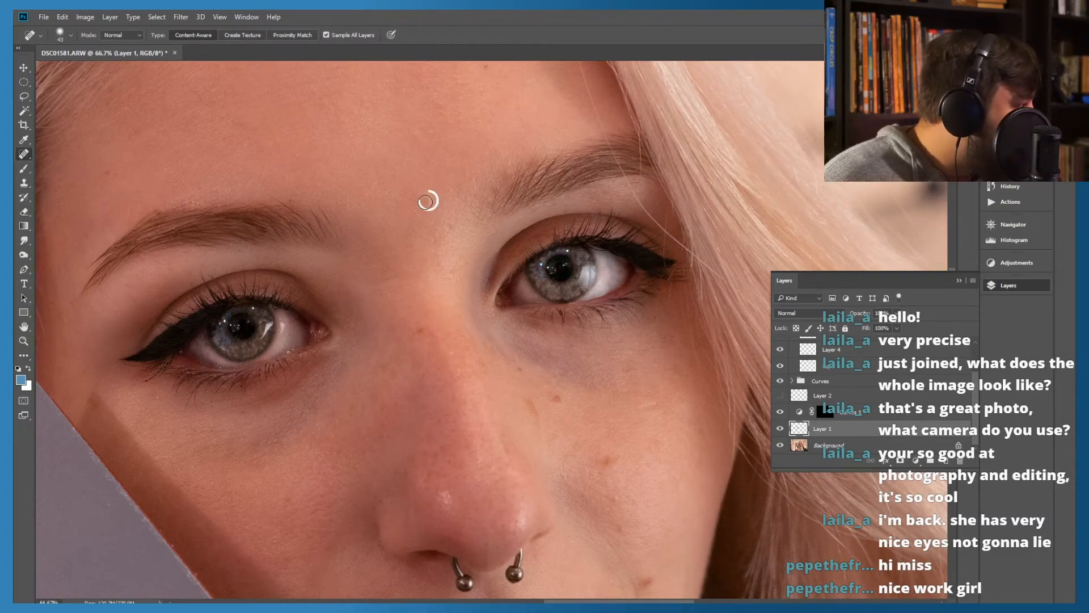
pyautogui.rightClick(427, 201)
pyautogui.click(421, 199)
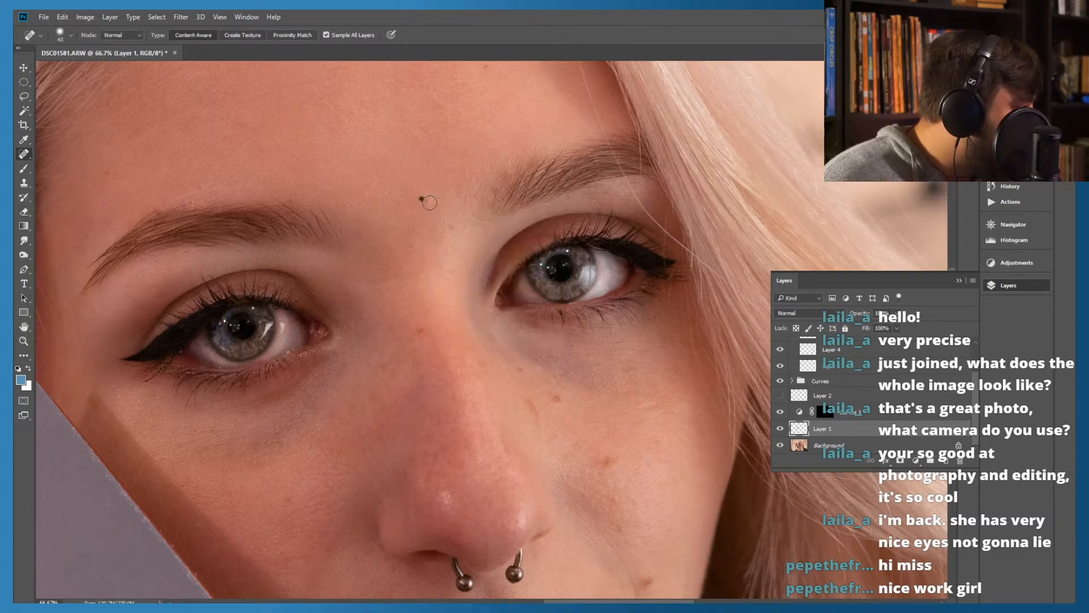
pyautogui.click(425, 198)
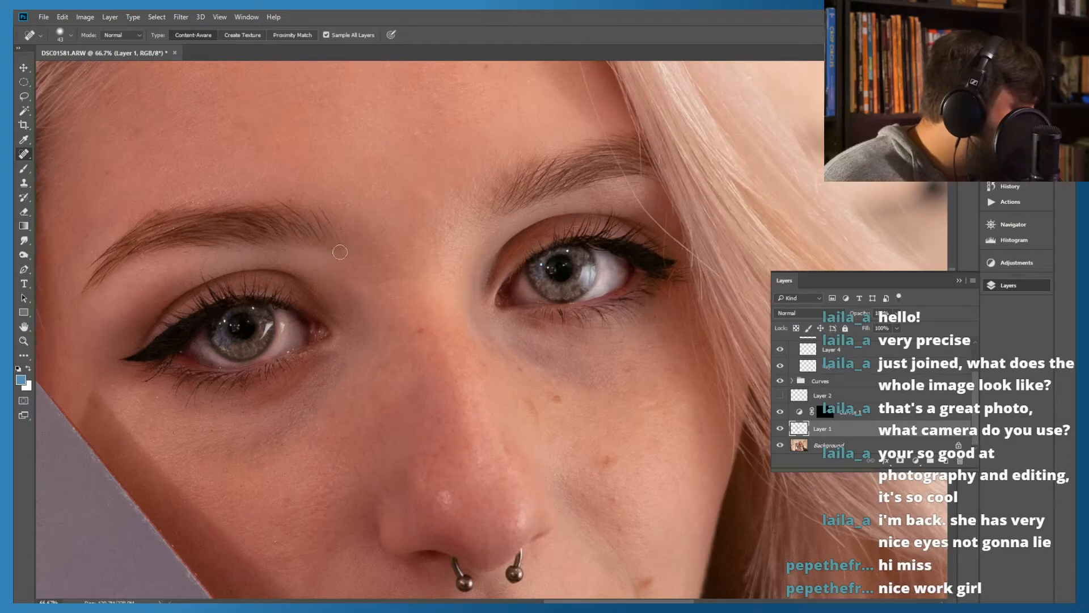
# Heal the small dark specks on the skin beneath the eye nearest the swatch cards, working at 300% magnification
pyautogui.moveTo(410, 326); pyautogui.dragTo(367, 208)
pyautogui.moveTo(370, 374)
pyautogui.mouseDown()
pyautogui.moveTo(440, 326)
pyautogui.moveTo(501, 359)
pyautogui.mouseUp()
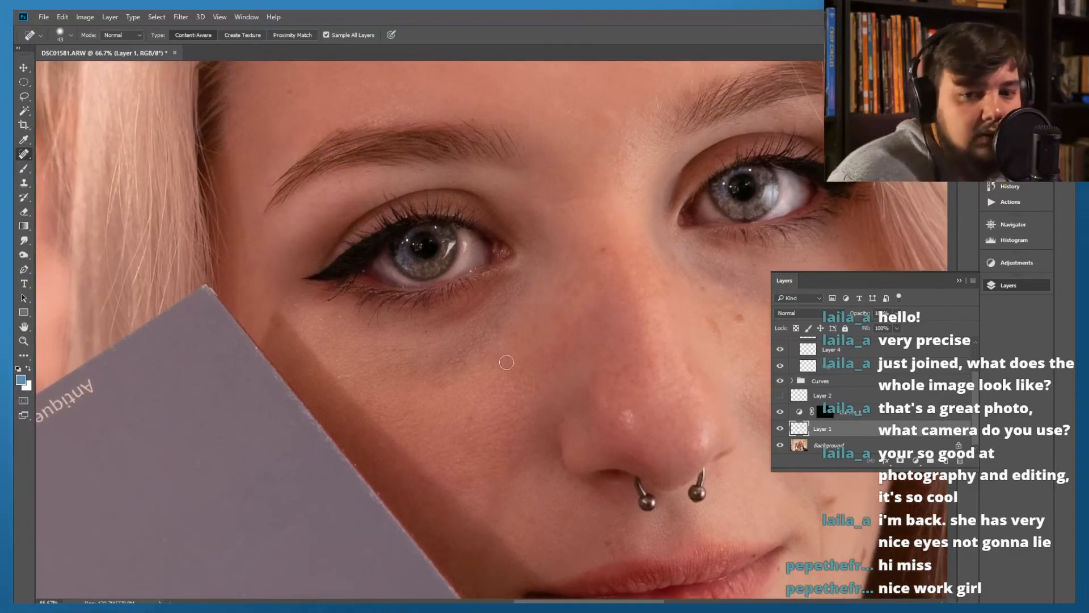
pyautogui.scroll(5, 443, 324)
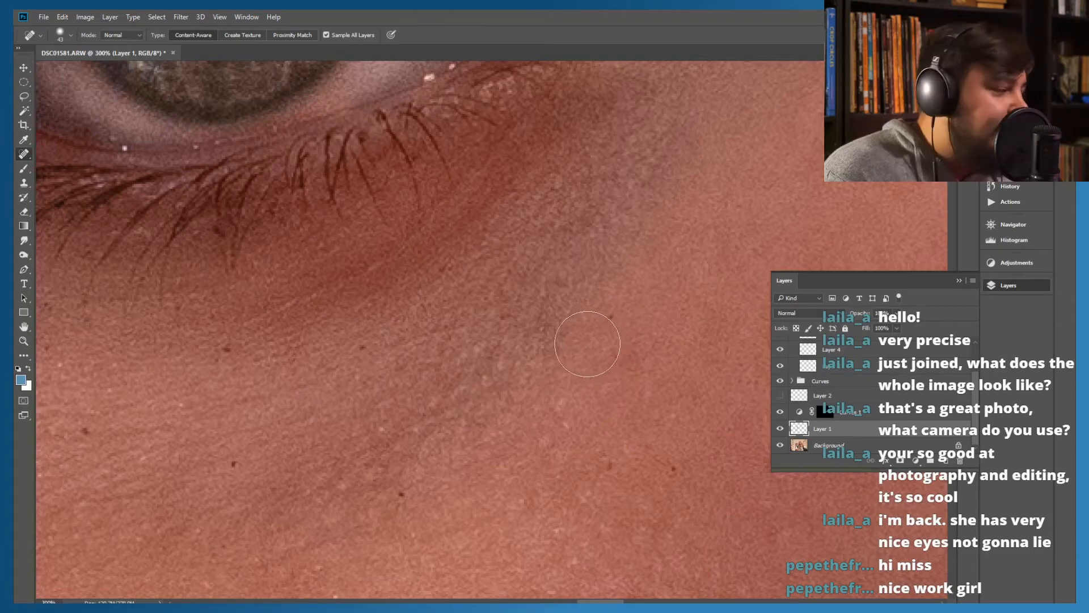
pyautogui.moveTo(449, 372)
pyautogui.mouseDown()
pyautogui.moveTo(433, 308)
pyautogui.moveTo(501, 321)
pyautogui.moveTo(494, 311)
pyautogui.mouseUp()
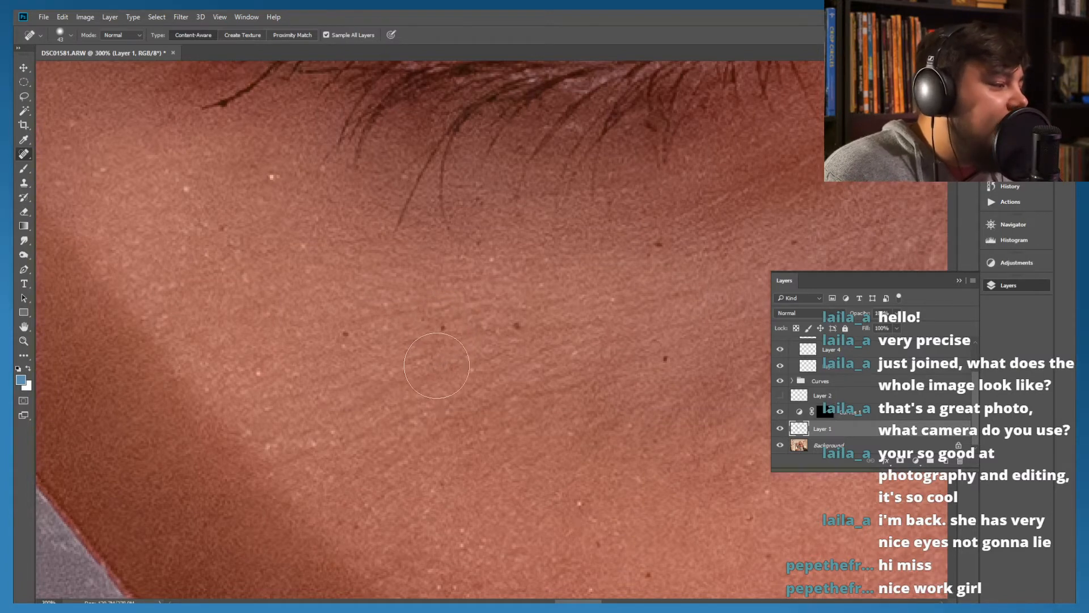
pyautogui.moveTo(429, 272); pyautogui.dragTo(628, 398)
pyautogui.moveTo(341, 297)
pyautogui.mouseDown()
pyautogui.moveTo(465, 328)
pyautogui.moveTo(326, 256)
pyautogui.mouseUp()
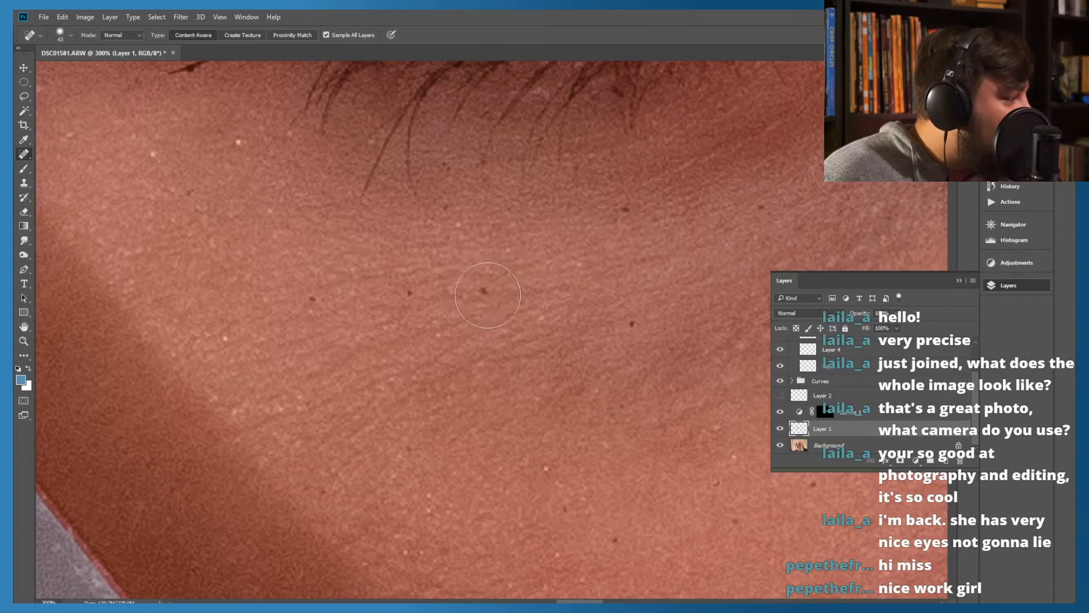
pyautogui.click(487, 295)
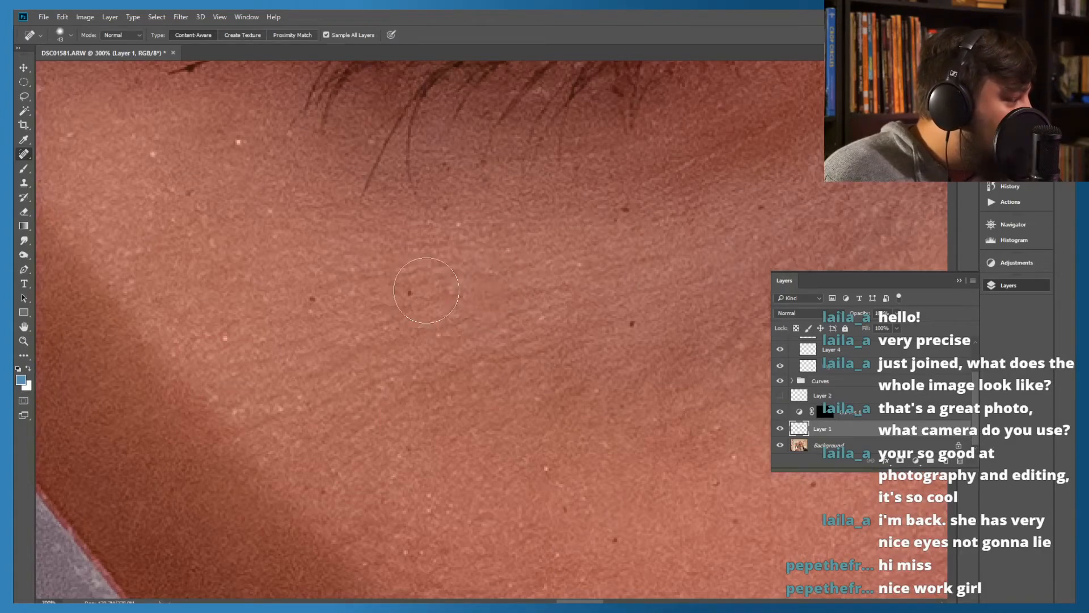
pyautogui.click(408, 294)
pyautogui.click(313, 297)
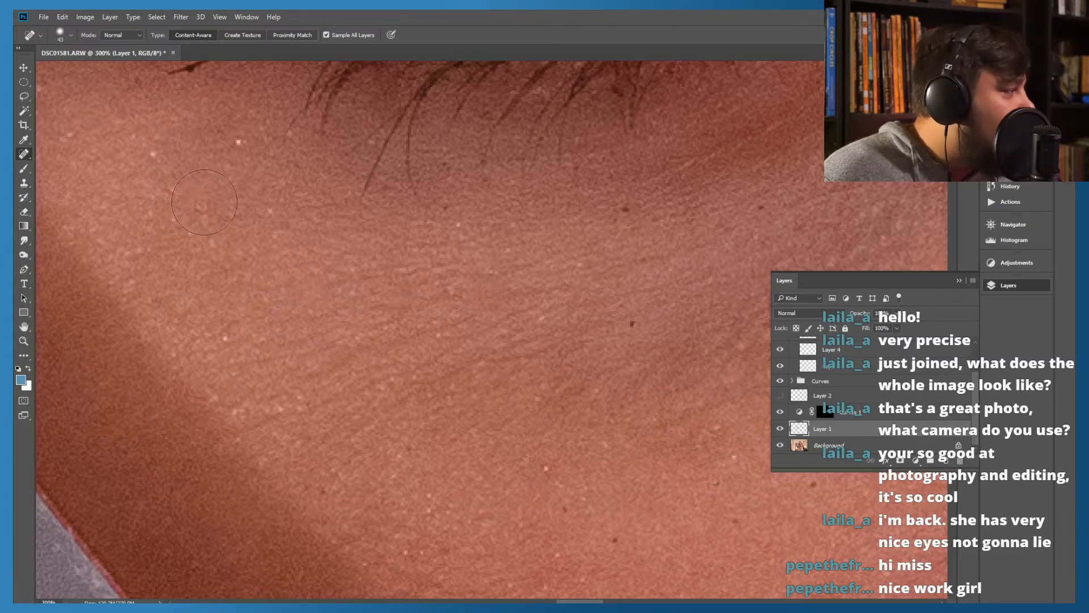
pyautogui.click(440, 204)
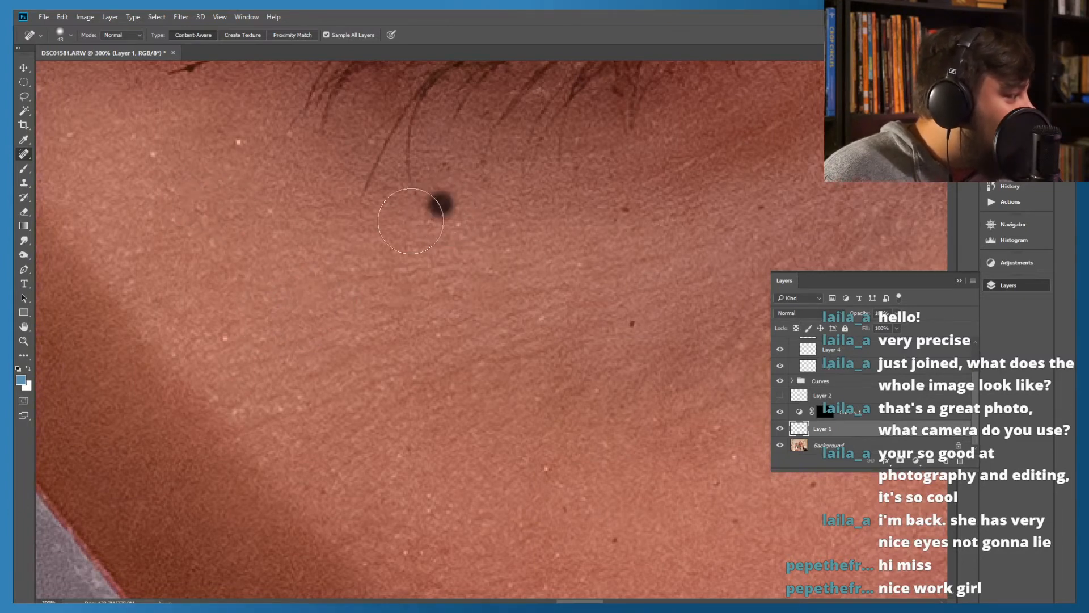
pyautogui.click(622, 212)
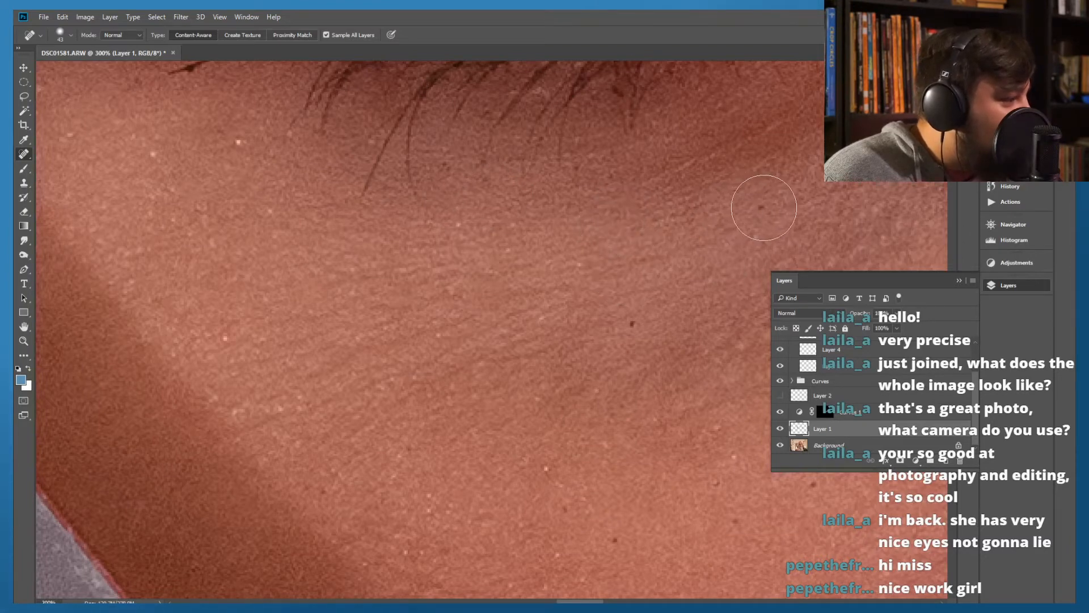
pyautogui.click(639, 326)
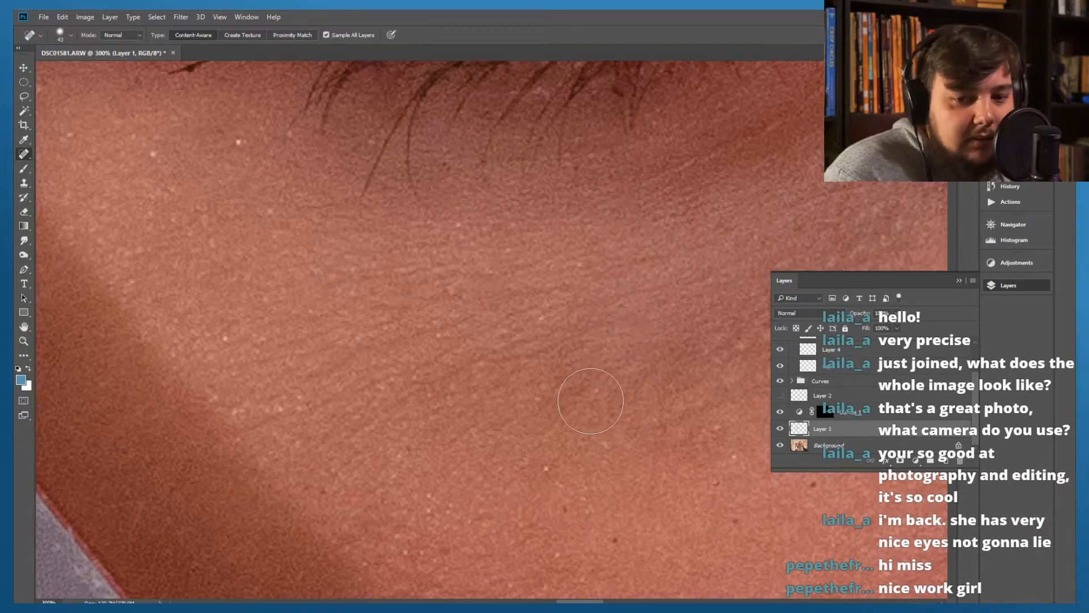
# Heal the dark specks lower on the cheek, between the swatch card's shadow and the under-eye area
pyautogui.moveTo(606, 382)
pyautogui.mouseDown()
pyautogui.moveTo(550, 278)
pyautogui.moveTo(570, 184)
pyautogui.mouseUp()
pyautogui.moveTo(475, 307)
pyautogui.mouseDown()
pyautogui.moveTo(396, 275)
pyautogui.moveTo(355, 326)
pyautogui.mouseUp()
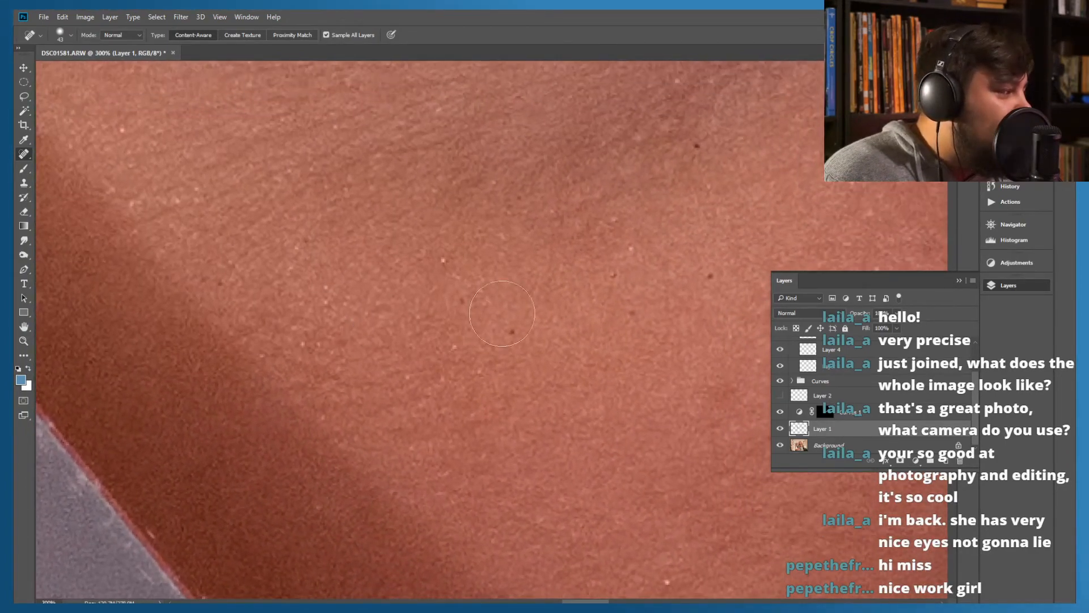
pyautogui.click(464, 301)
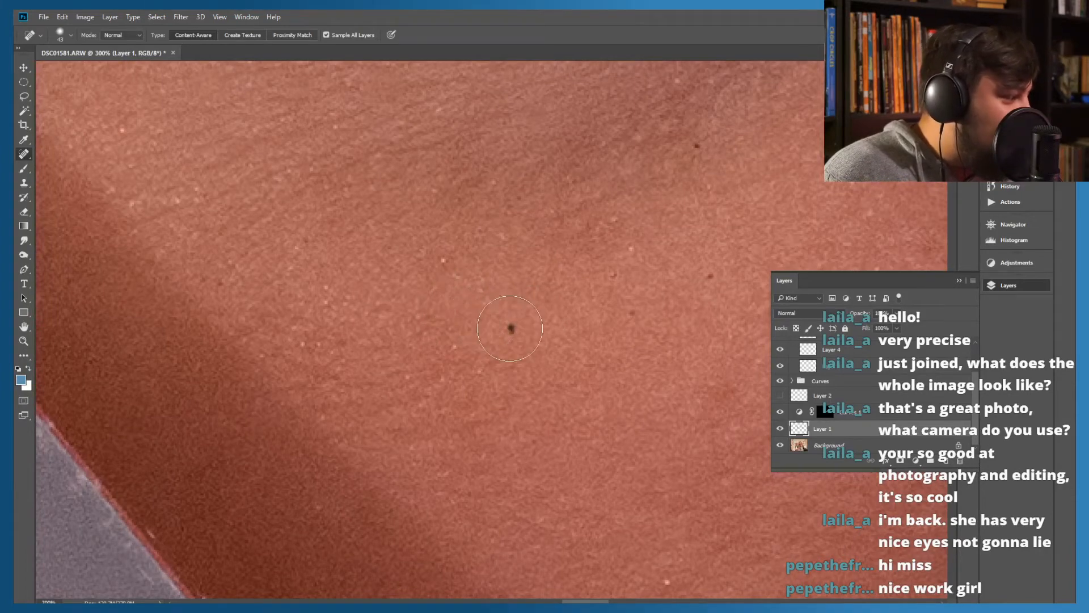
pyautogui.click(514, 332)
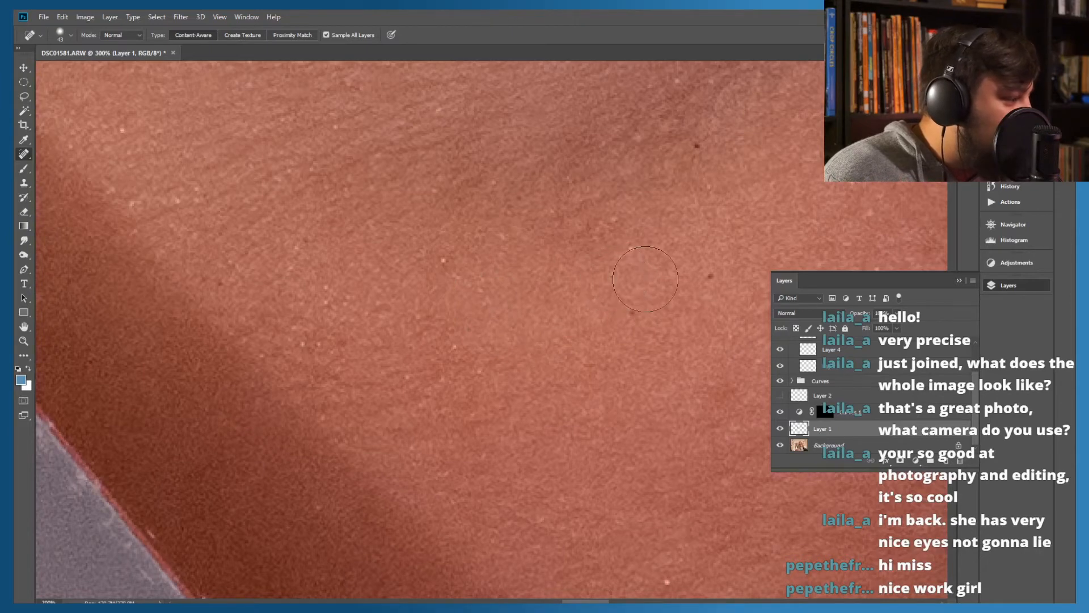
pyautogui.click(711, 276)
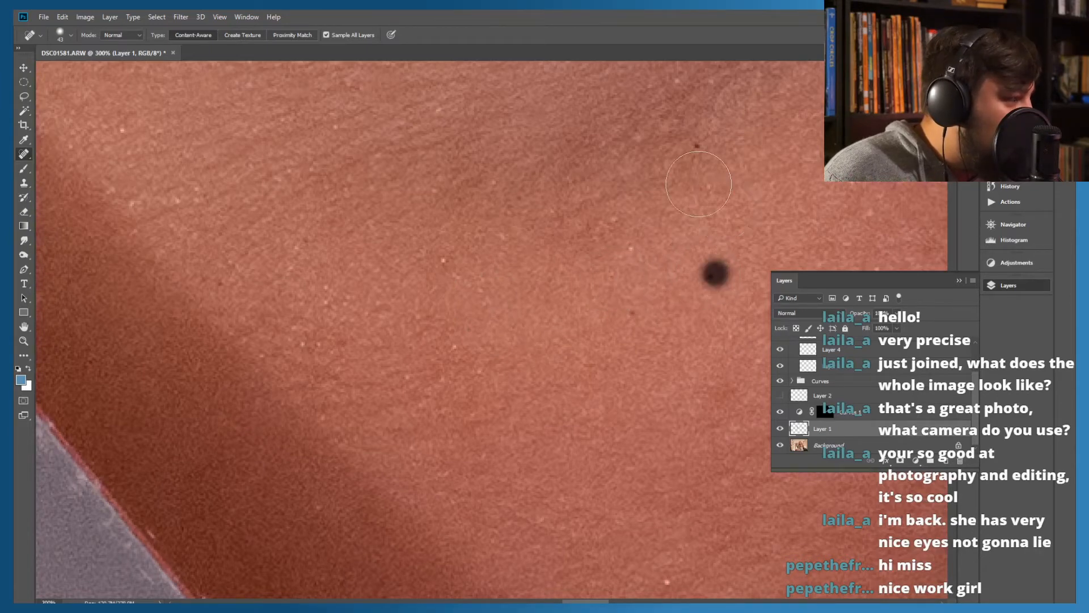
pyautogui.click(698, 152)
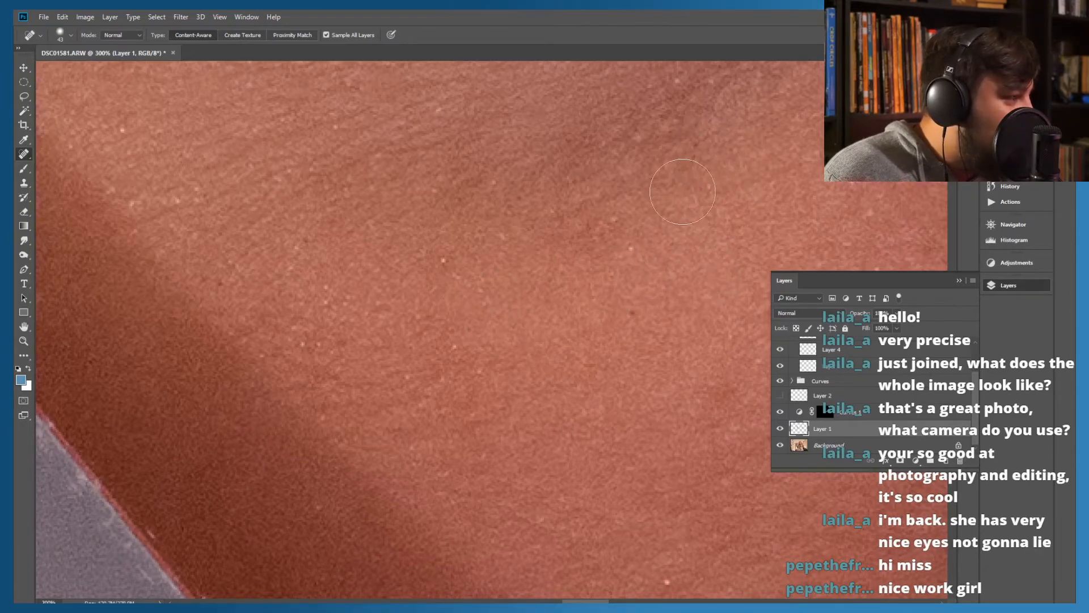
# Heal the specks beside the inner under-eye shadow and the small spot just below the lower lashes
pyautogui.moveTo(654, 227); pyautogui.dragTo(475, 367)
pyautogui.moveTo(632, 180)
pyautogui.mouseDown()
pyautogui.moveTo(522, 284)
pyautogui.moveTo(484, 277)
pyautogui.mouseUp()
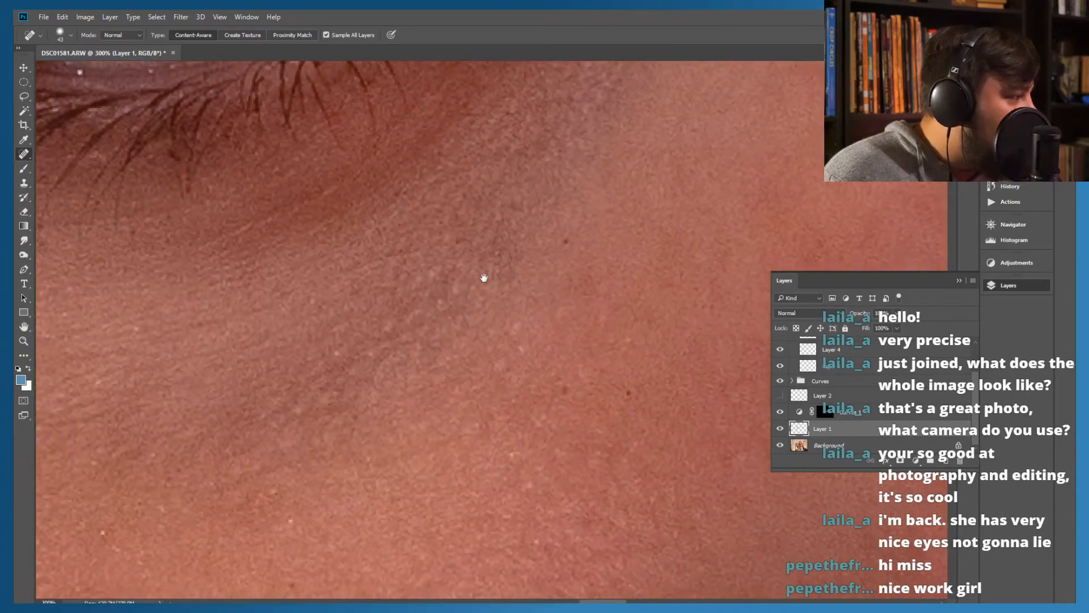
pyautogui.click(568, 238)
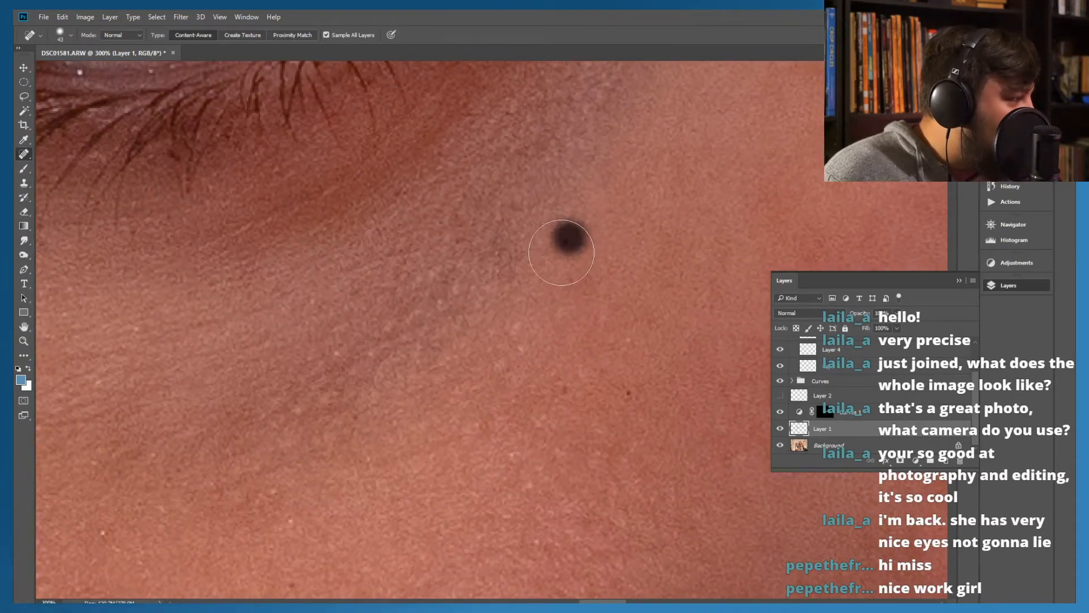
pyautogui.click(628, 392)
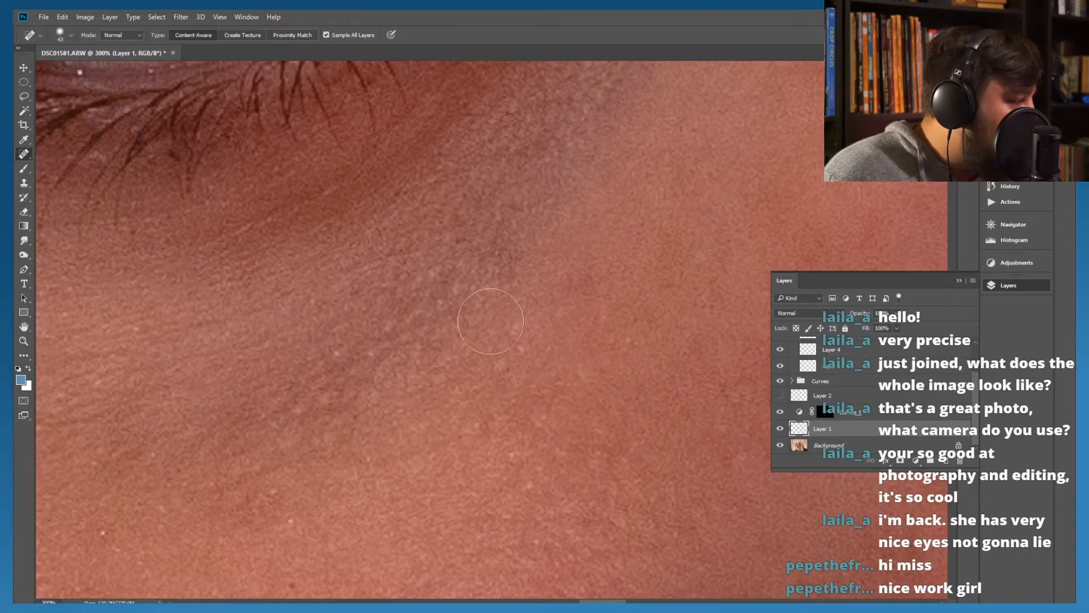
pyautogui.moveTo(475, 252)
pyautogui.mouseDown()
pyautogui.moveTo(474, 360)
pyautogui.moveTo(573, 323)
pyautogui.moveTo(461, 318)
pyautogui.moveTo(514, 323)
pyautogui.mouseUp()
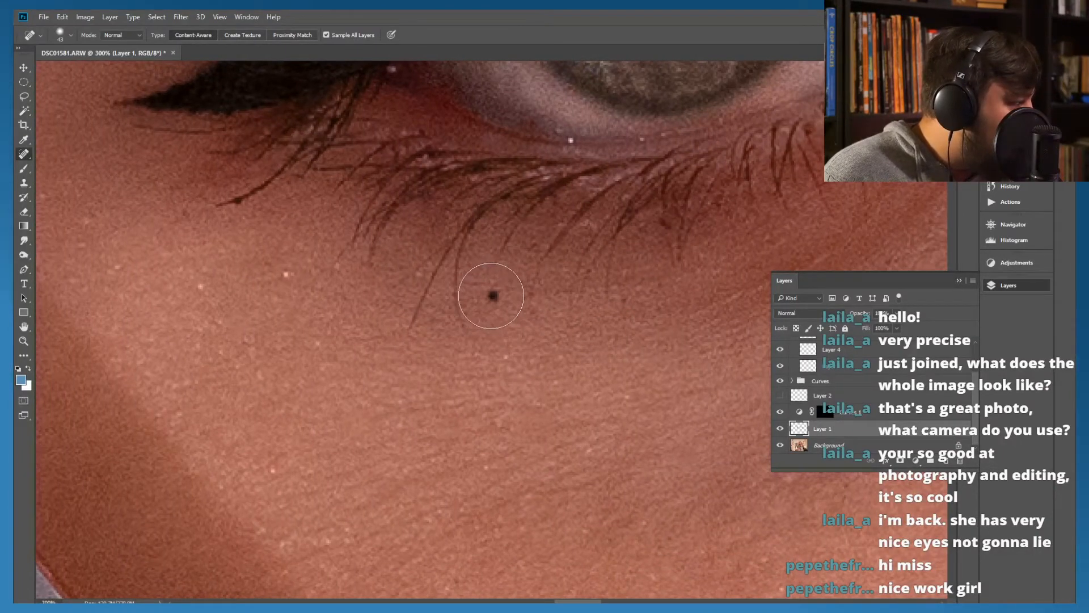
pyautogui.moveTo(227, 240); pyautogui.dragTo(329, 234)
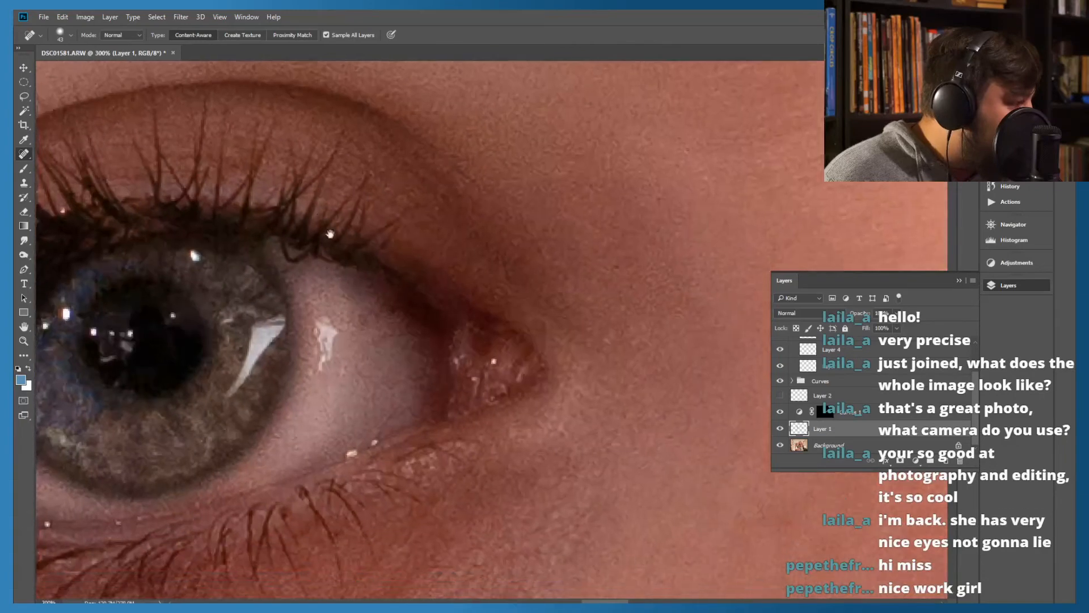
# Heal the small dark specks beneath the eye farther from the swatch cards, from the inner shadow to the outer cheek
pyautogui.moveTo(475, 449)
pyautogui.mouseDown()
pyautogui.moveTo(421, 328)
pyautogui.moveTo(274, 403)
pyautogui.moveTo(372, 307)
pyautogui.moveTo(327, 424)
pyautogui.moveTo(386, 329)
pyautogui.moveTo(398, 246)
pyautogui.moveTo(399, 307)
pyautogui.moveTo(333, 385)
pyautogui.moveTo(340, 369)
pyautogui.moveTo(460, 394)
pyautogui.moveTo(528, 315)
pyautogui.mouseUp()
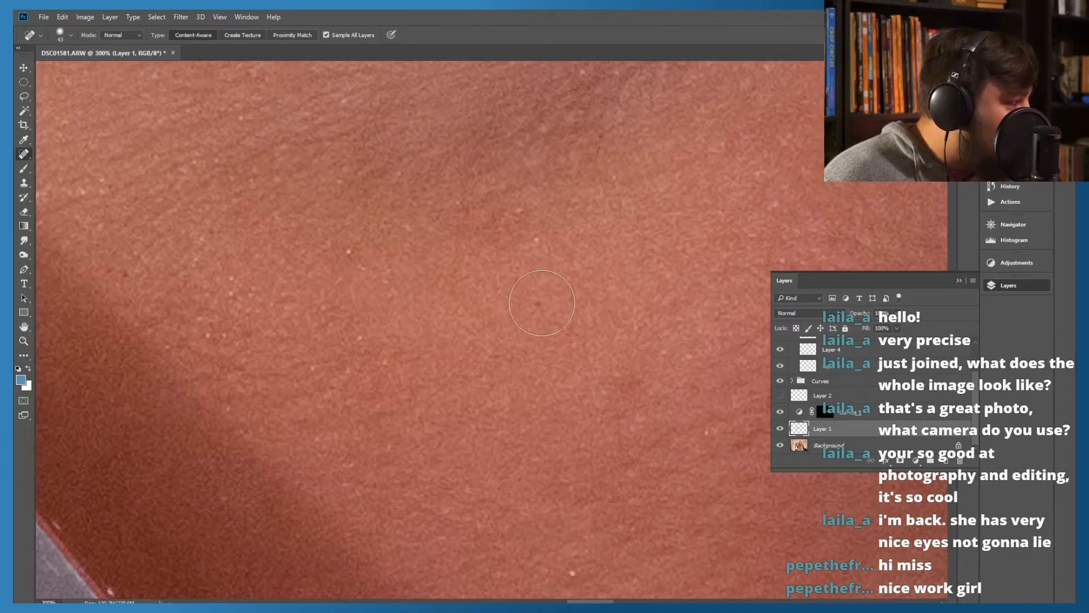
pyautogui.moveTo(608, 269)
pyautogui.mouseDown()
pyautogui.moveTo(287, 362)
pyautogui.moveTo(472, 275)
pyautogui.moveTo(360, 360)
pyautogui.moveTo(286, 370)
pyautogui.moveTo(272, 394)
pyautogui.mouseUp()
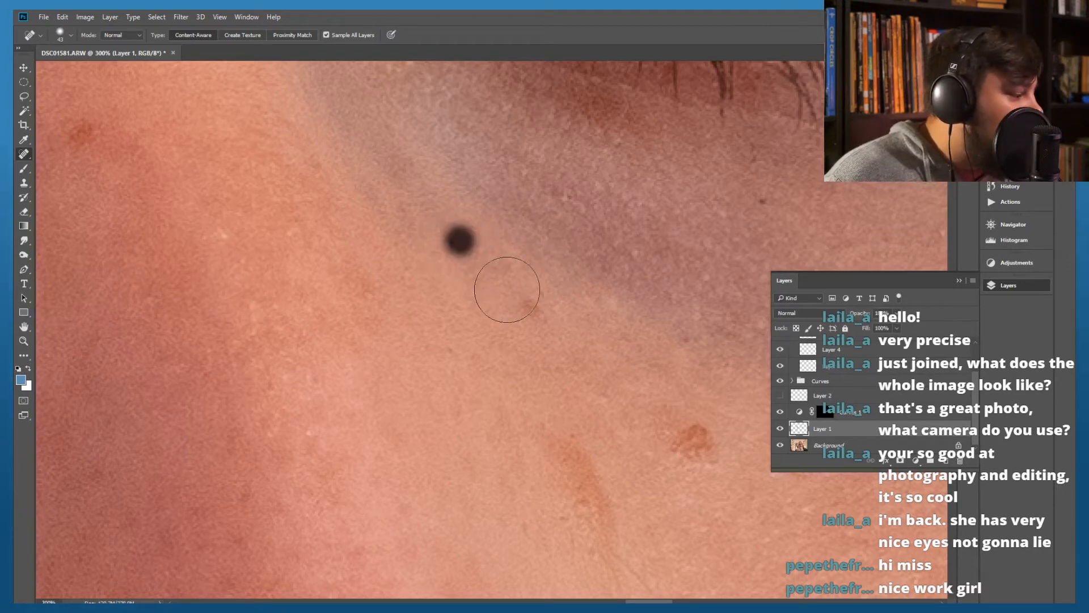
pyautogui.moveTo(563, 362)
pyautogui.mouseDown()
pyautogui.moveTo(370, 358)
pyautogui.moveTo(448, 377)
pyautogui.moveTo(486, 322)
pyautogui.mouseUp()
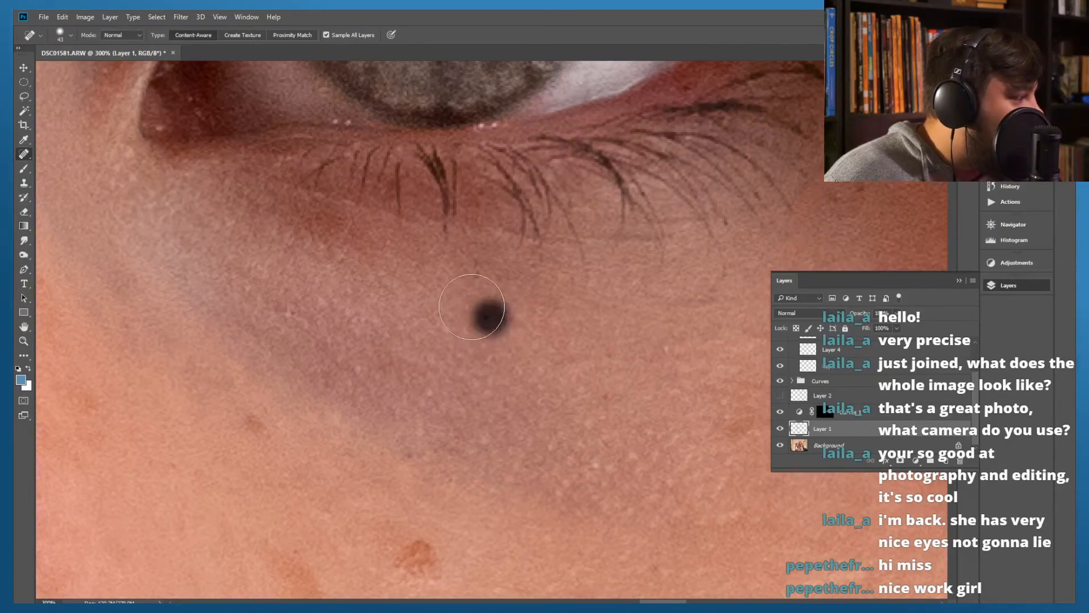
pyautogui.moveTo(573, 337)
pyautogui.mouseDown()
pyautogui.moveTo(265, 333)
pyautogui.moveTo(196, 321)
pyautogui.mouseUp()
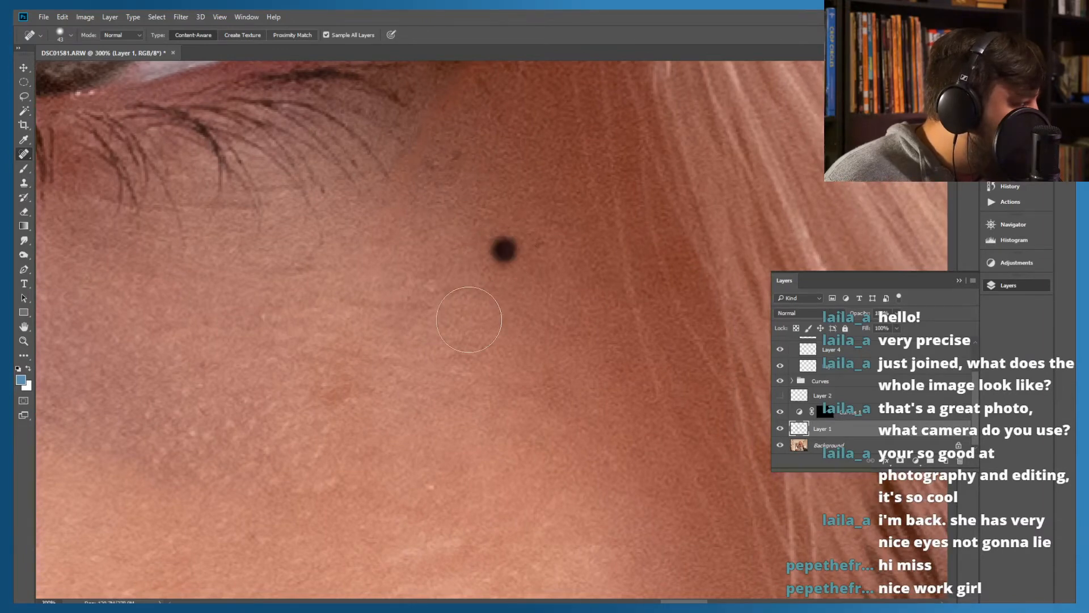
# Remove the thin vertical stray hair on the skin just above the outer eyeliner wing
pyautogui.moveTo(372, 236); pyautogui.dragTo(603, 389)
pyautogui.moveTo(431, 283); pyautogui.dragTo(180, 453)
pyautogui.moveTo(353, 379); pyautogui.dragTo(486, 302)
pyautogui.moveTo(346, 268); pyautogui.dragTo(221, 505)
pyautogui.moveTo(544, 301); pyautogui.dragTo(423, 176)
pyautogui.moveTo(471, 403); pyautogui.dragTo(358, 256)
pyautogui.moveTo(471, 334); pyautogui.dragTo(300, 222)
pyautogui.moveTo(547, 379); pyautogui.dragTo(538, 367)
pyautogui.moveTo(335, 347); pyautogui.dragTo(485, 365)
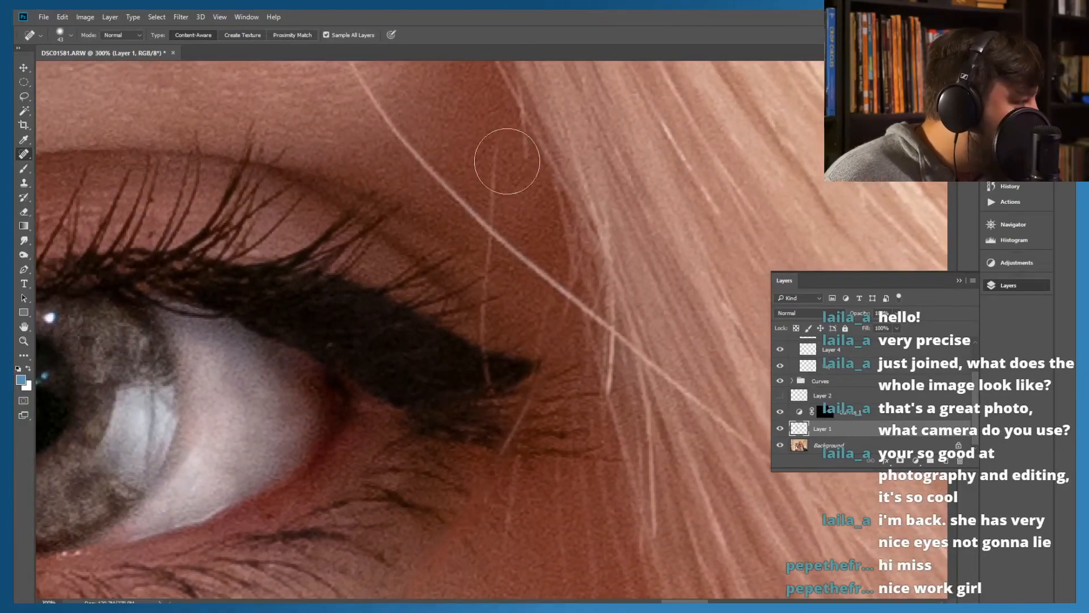
pyautogui.moveTo(497, 161); pyautogui.dragTo(501, 251)
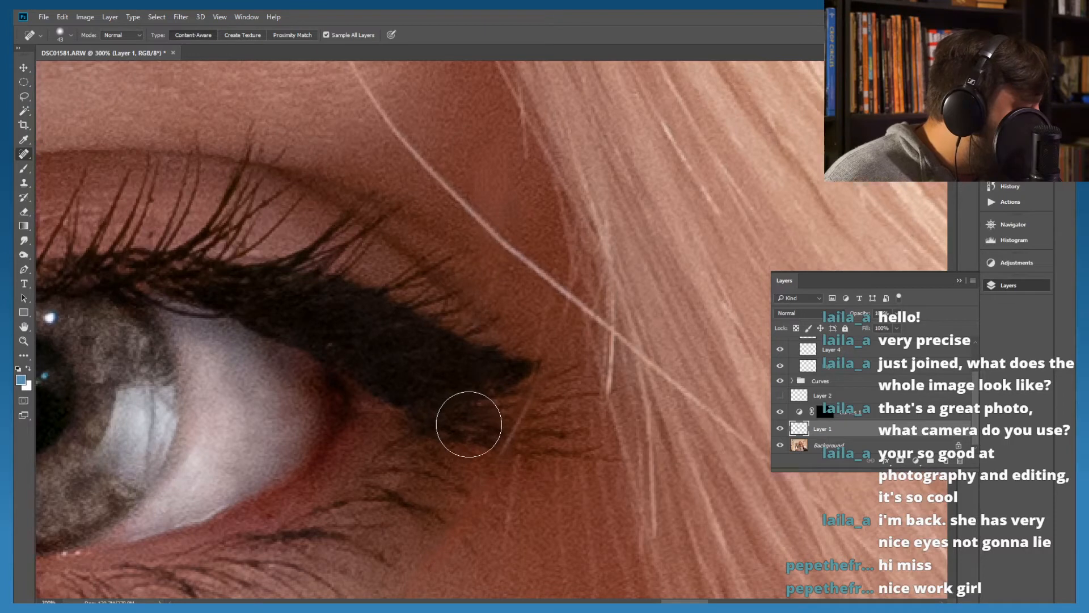
# Try to heal the short light hair crossing the lashes beneath the eyeliner wing
pyautogui.moveTo(459, 457); pyautogui.dragTo(441, 253)
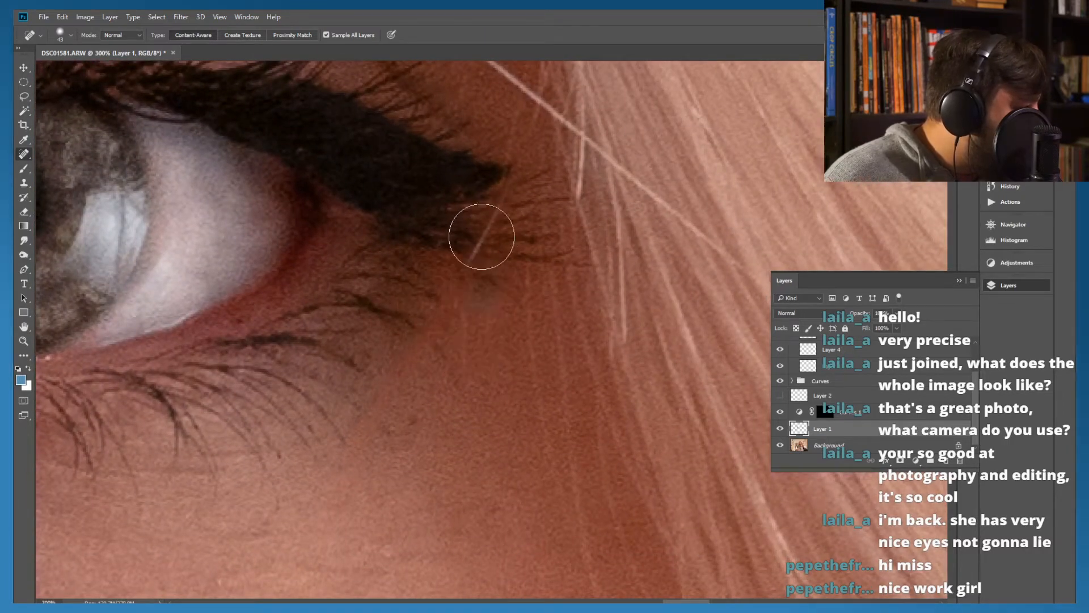
pyautogui.moveTo(464, 276); pyautogui.dragTo(505, 171)
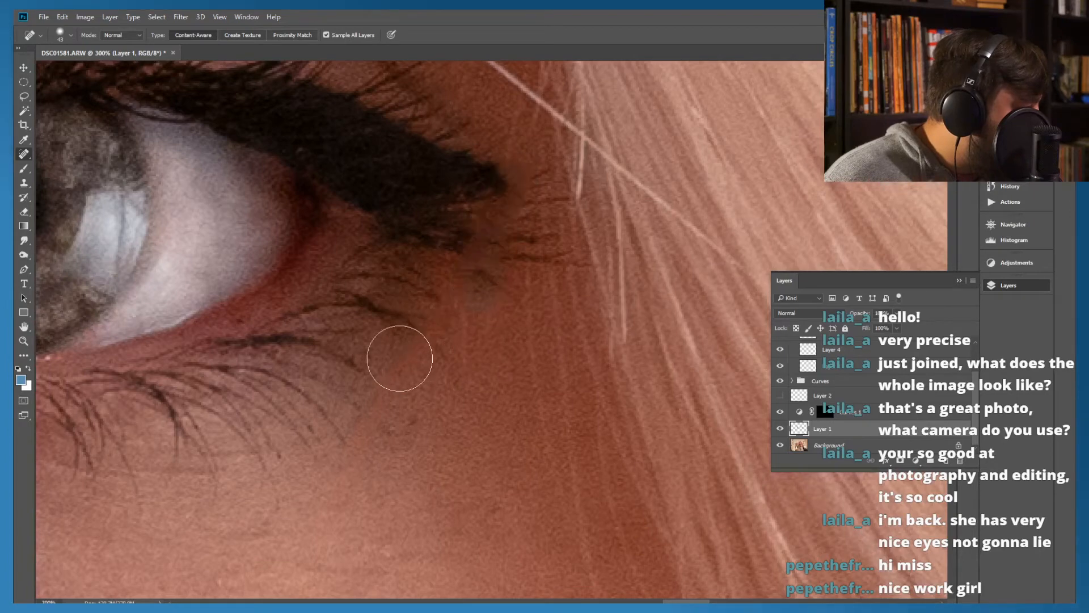
pyautogui.hotkey('ctrl', 'z')
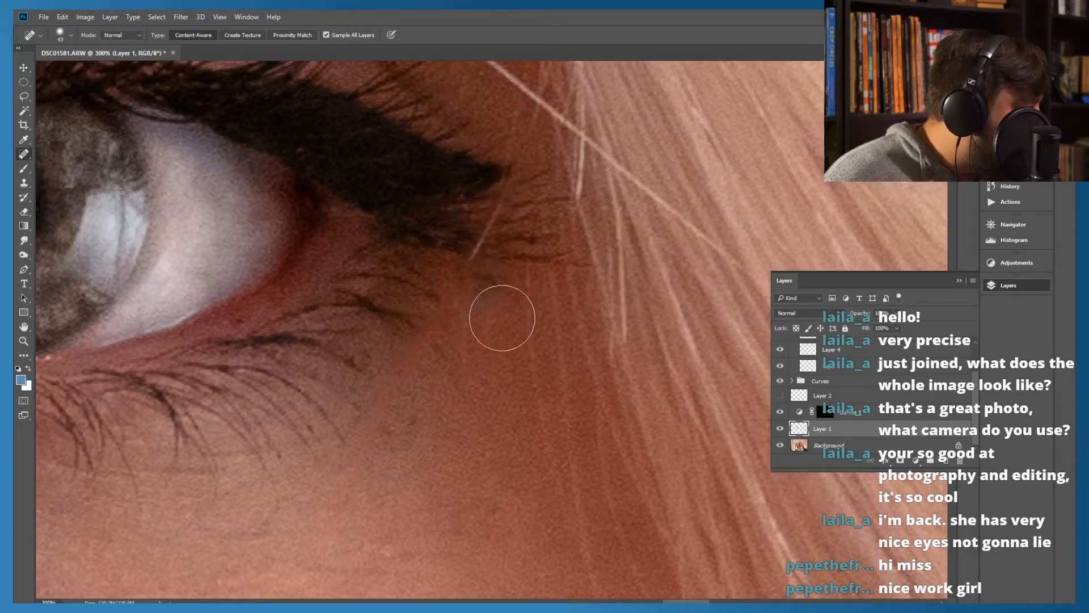
# Heal the skin just beyond the outer lower lashes with short diagonal strokes and check the result across both eyes
pyautogui.moveTo(483, 375)
pyautogui.mouseDown()
pyautogui.moveTo(422, 269)
pyautogui.moveTo(381, 230)
pyautogui.moveTo(318, 286)
pyautogui.moveTo(506, 397)
pyautogui.moveTo(483, 371)
pyautogui.moveTo(424, 348)
pyautogui.mouseUp()
pyautogui.moveTo(578, 247); pyautogui.dragTo(516, 316)
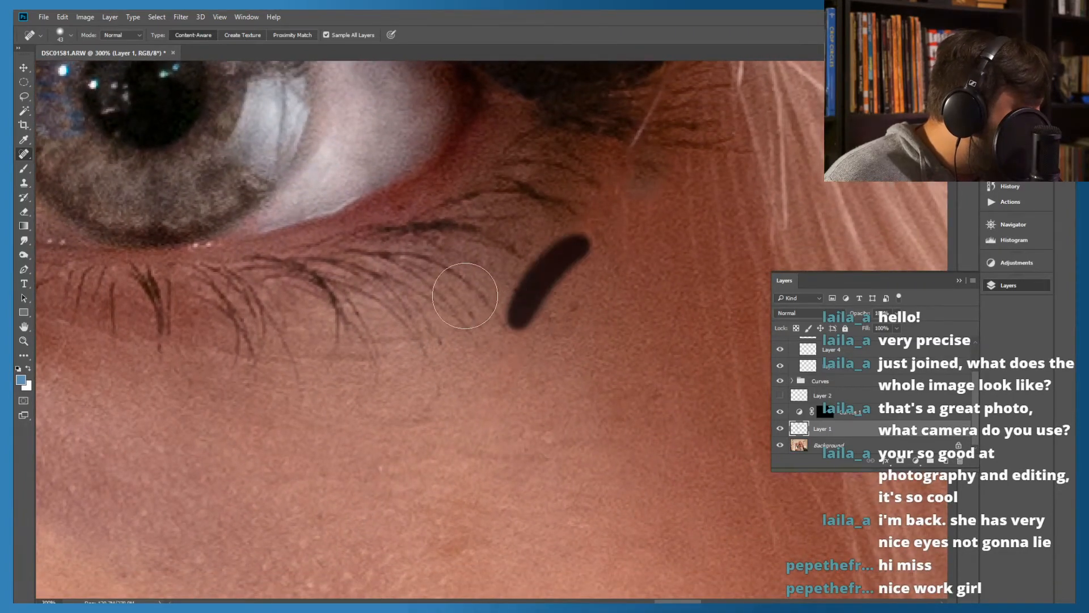
pyautogui.moveTo(582, 217); pyautogui.dragTo(545, 258)
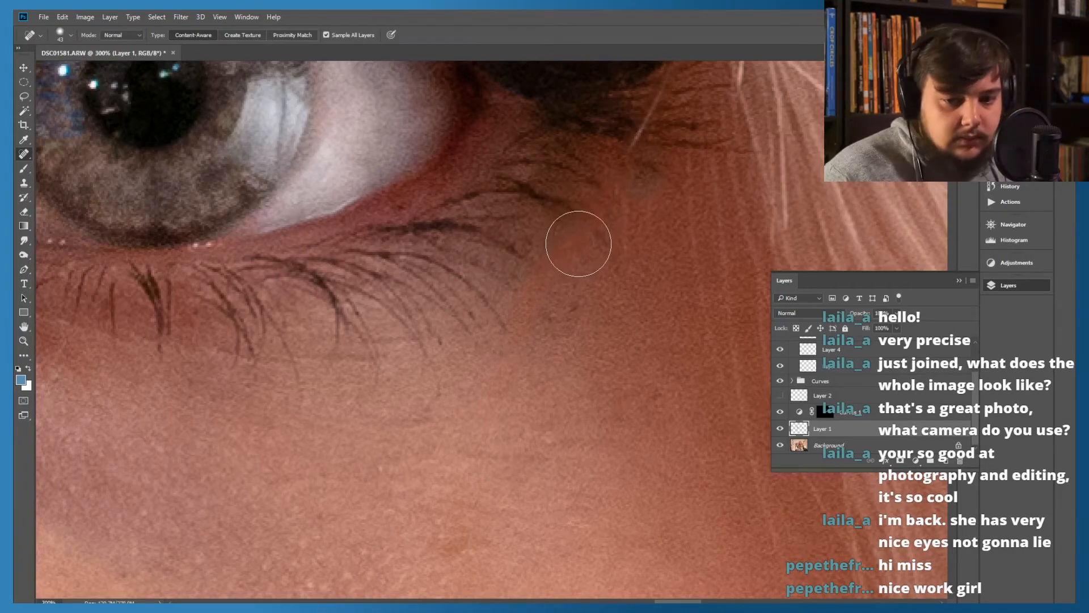
pyautogui.press('ctrl')
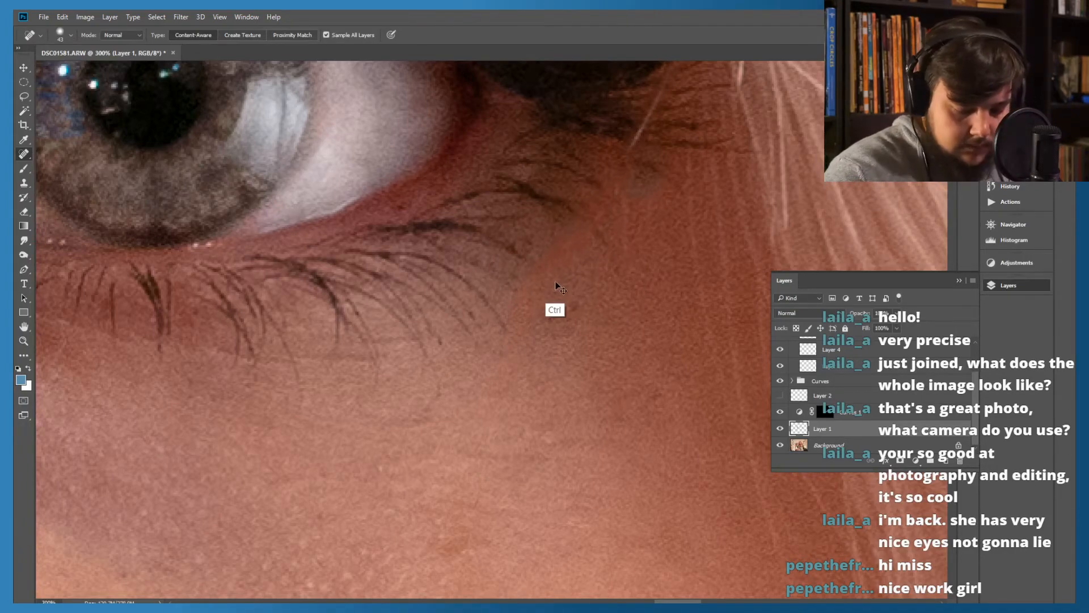
pyautogui.hotkey('ctrl', '-')
pyautogui.hotkey('ctrl', '-')
pyautogui.hotkey('ctrl', '-')
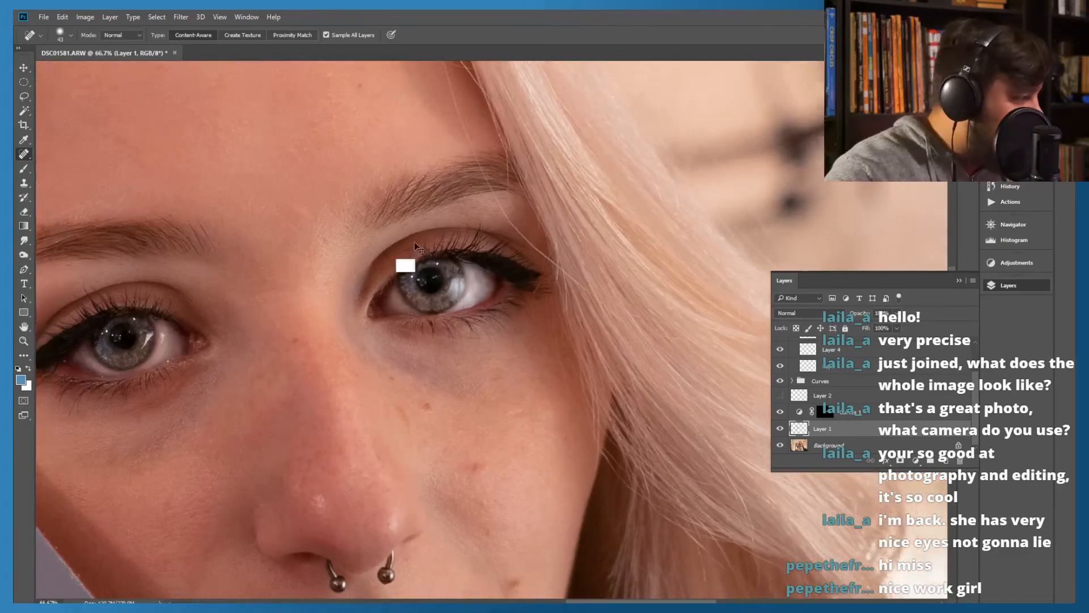
pyautogui.hotkey('ctrl', '-')
pyautogui.moveTo(404, 184)
pyautogui.mouseDown()
pyautogui.moveTo(472, 255)
pyautogui.moveTo(357, 190)
pyautogui.mouseUp()
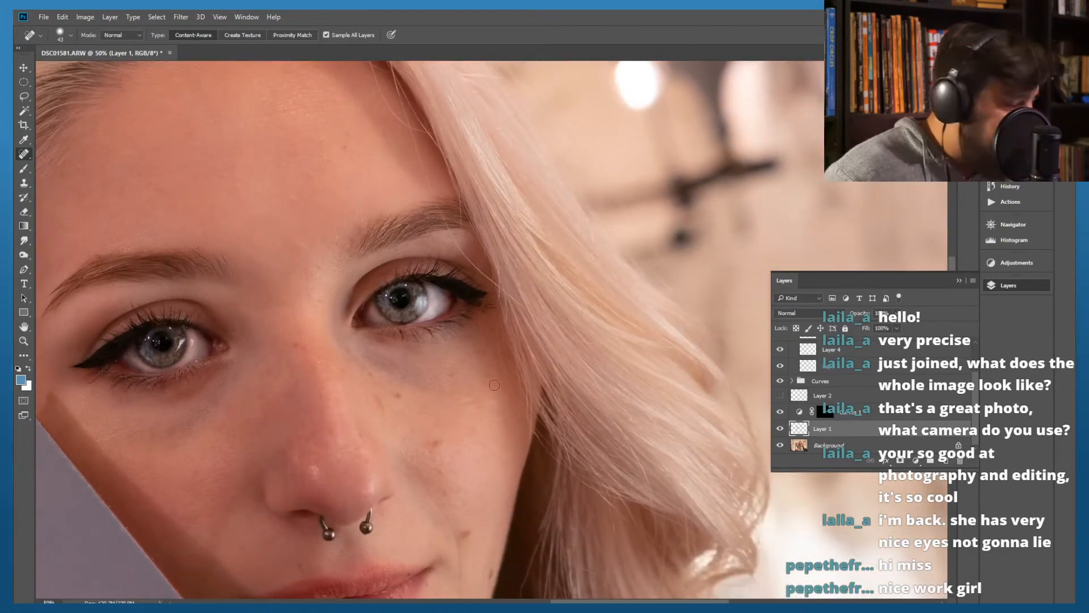
# Heal the remaining dark specks on the skin below the outer lower lashes, working at 300% magnification
pyautogui.scroll(4, 517, 362)
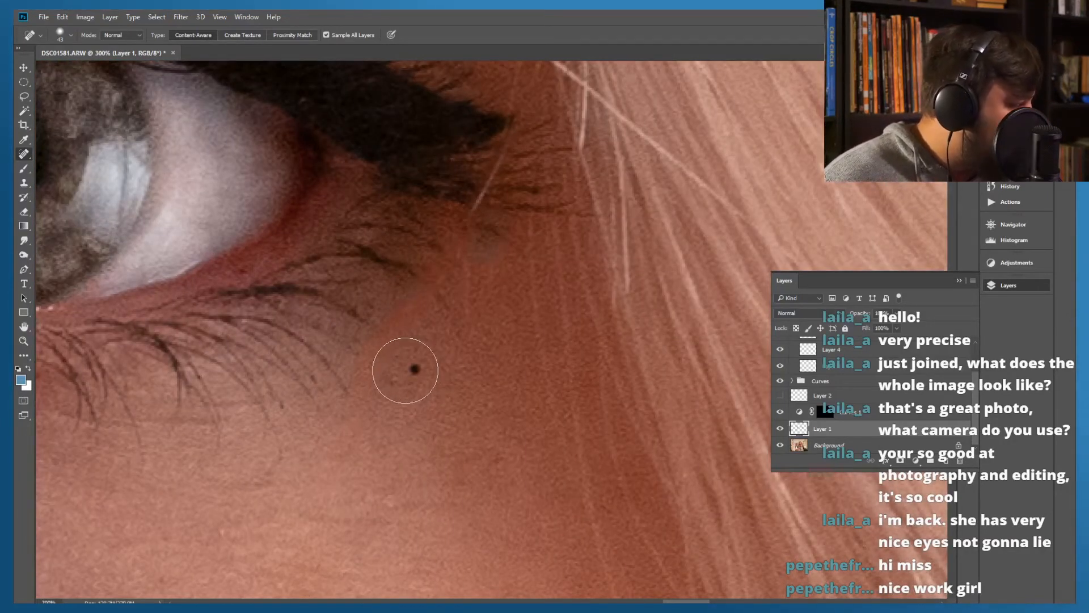
pyautogui.click(414, 368)
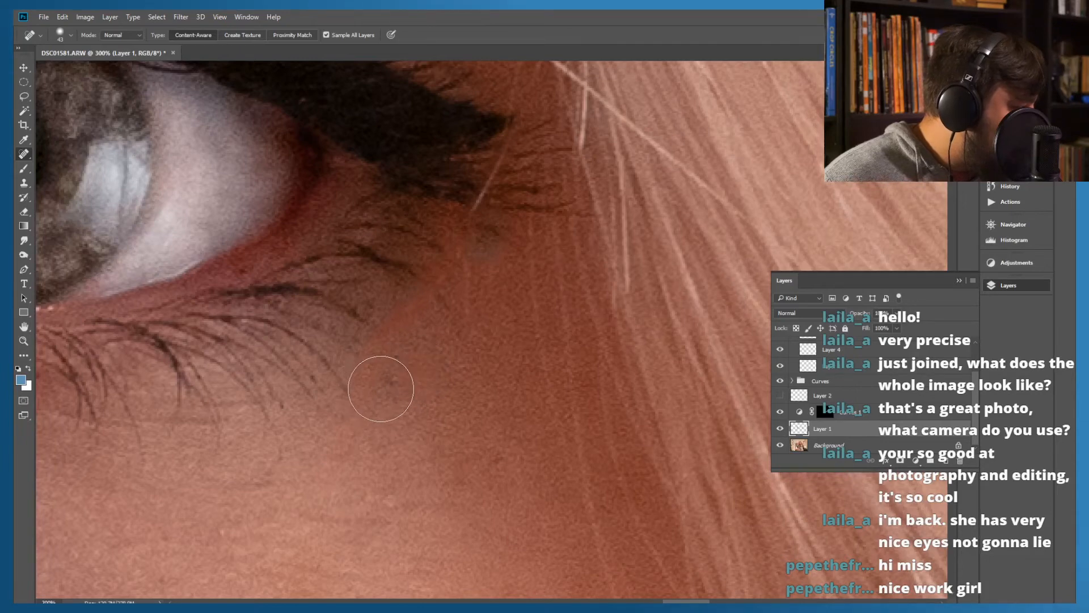
pyautogui.click(390, 384)
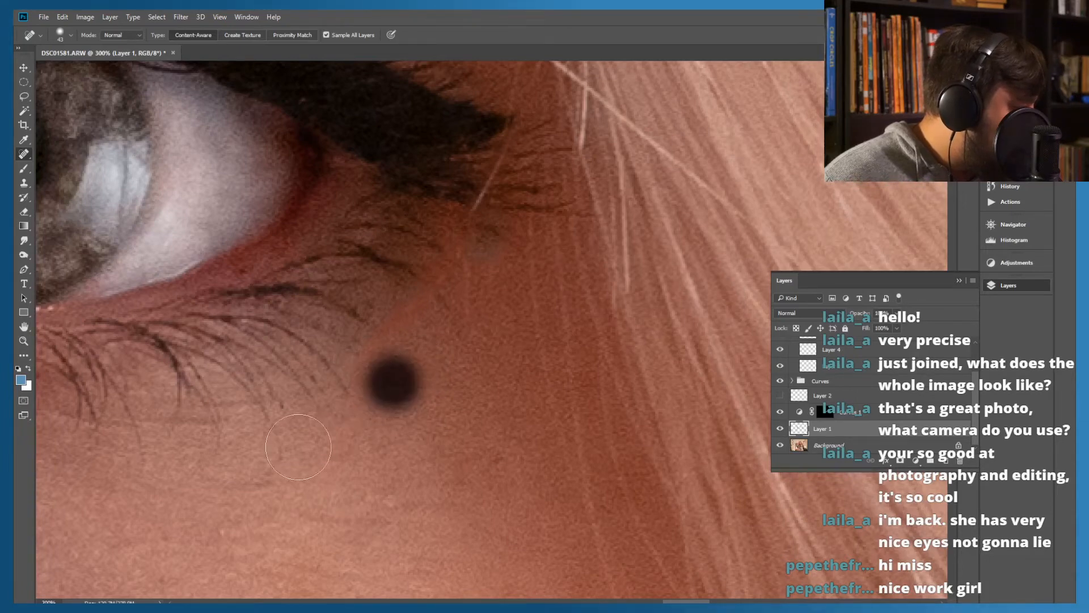
pyautogui.click(286, 403)
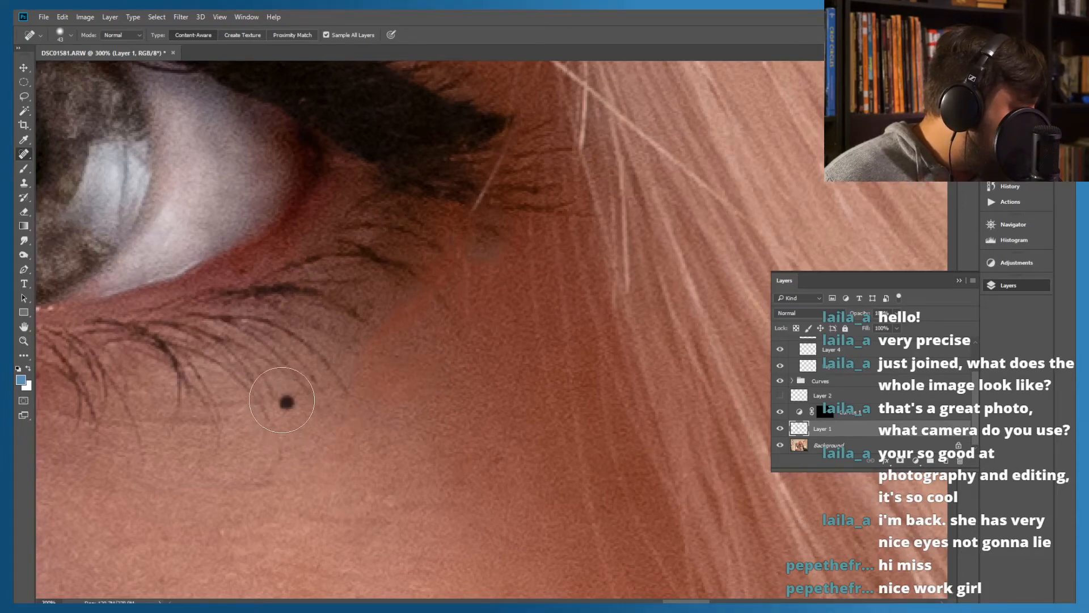
pyautogui.click(285, 402)
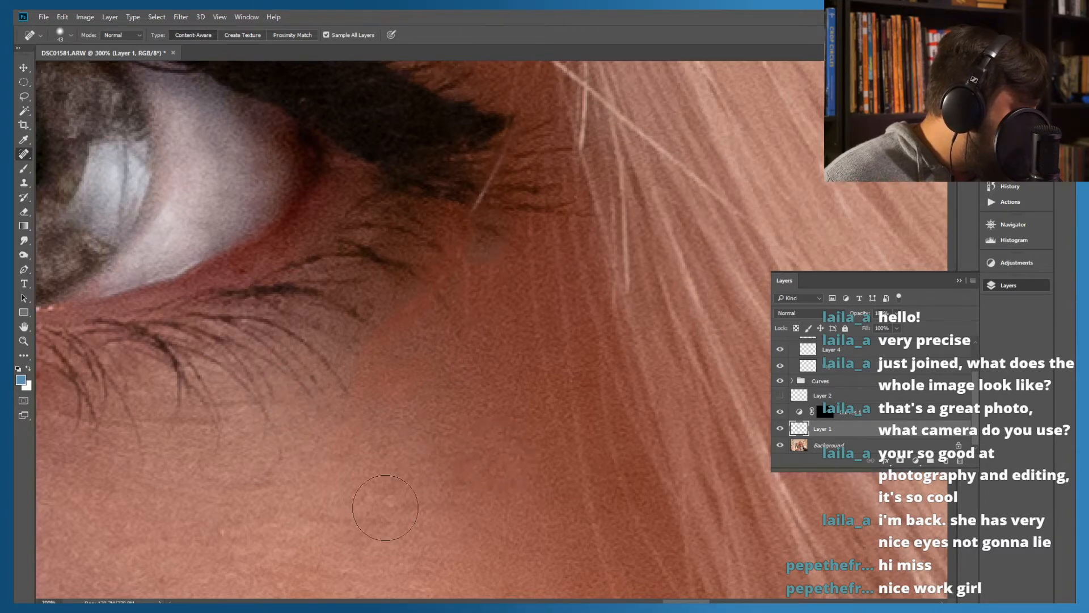
# Inspect the whole portrait and the face from the eyes down to the mouth for remaining blemishes
pyautogui.keyDown('ctrl'); pyautogui.click(416, 422); pyautogui.keyUp('ctrl')
pyautogui.hotkey('ctrl', '0')
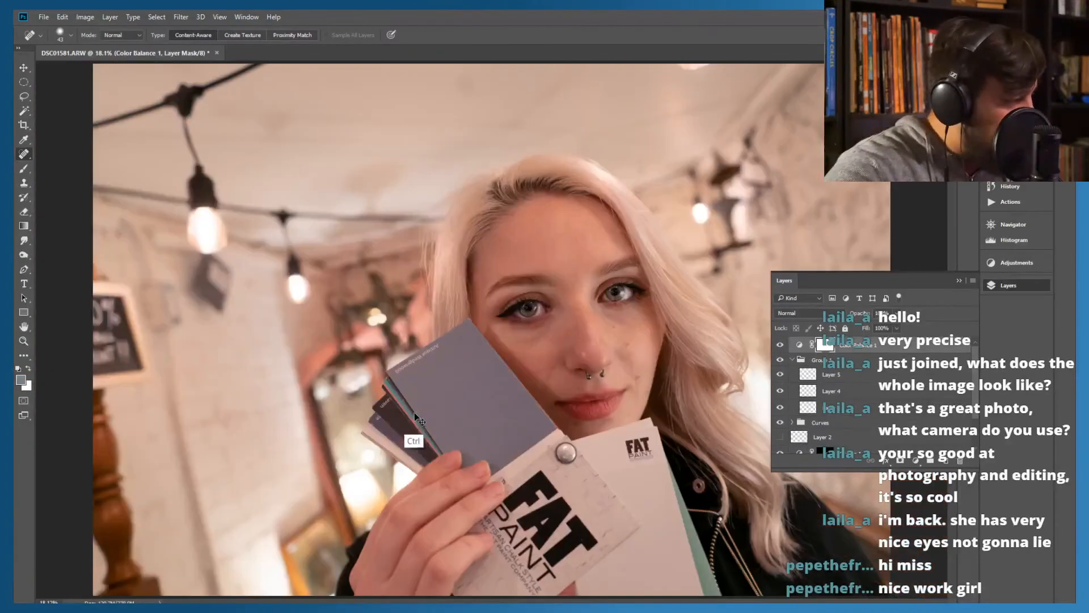
pyautogui.hotkey('ctrl', '+')
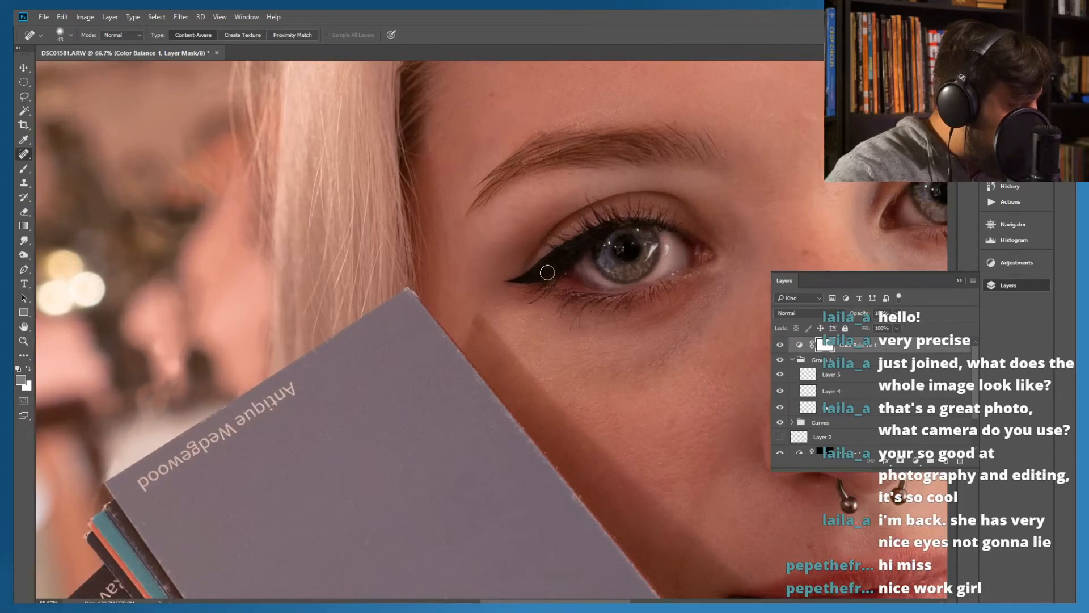
pyautogui.moveTo(537, 263); pyautogui.dragTo(287, 255)
pyautogui.moveTo(567, 319); pyautogui.dragTo(389, 323)
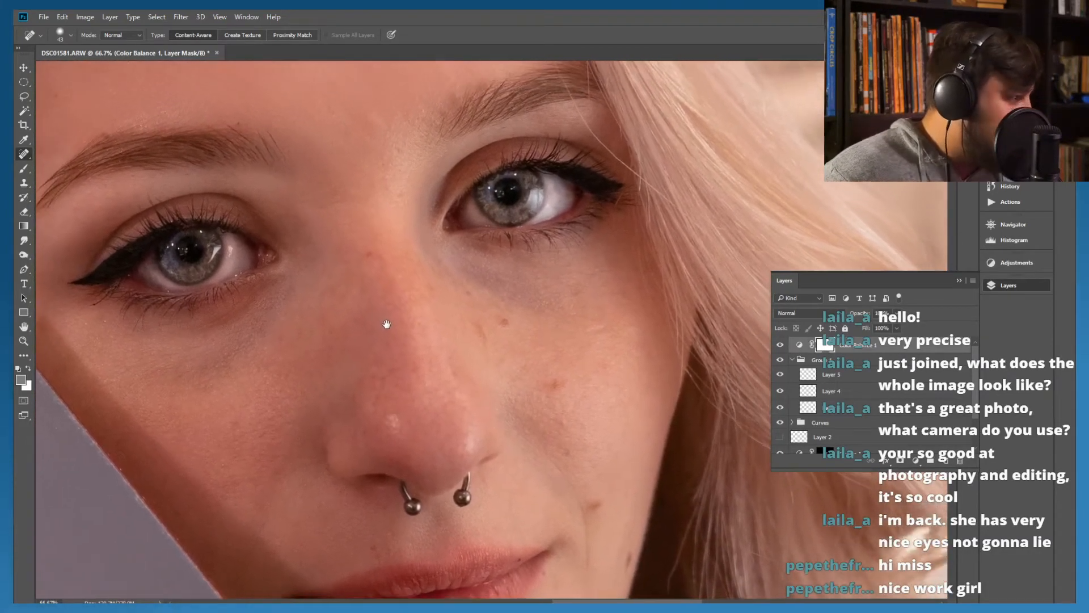
pyautogui.moveTo(388, 325); pyautogui.dragTo(390, 227)
pyautogui.moveTo(483, 340)
pyautogui.mouseDown()
pyautogui.moveTo(429, 287)
pyautogui.moveTo(452, 252)
pyautogui.mouseUp()
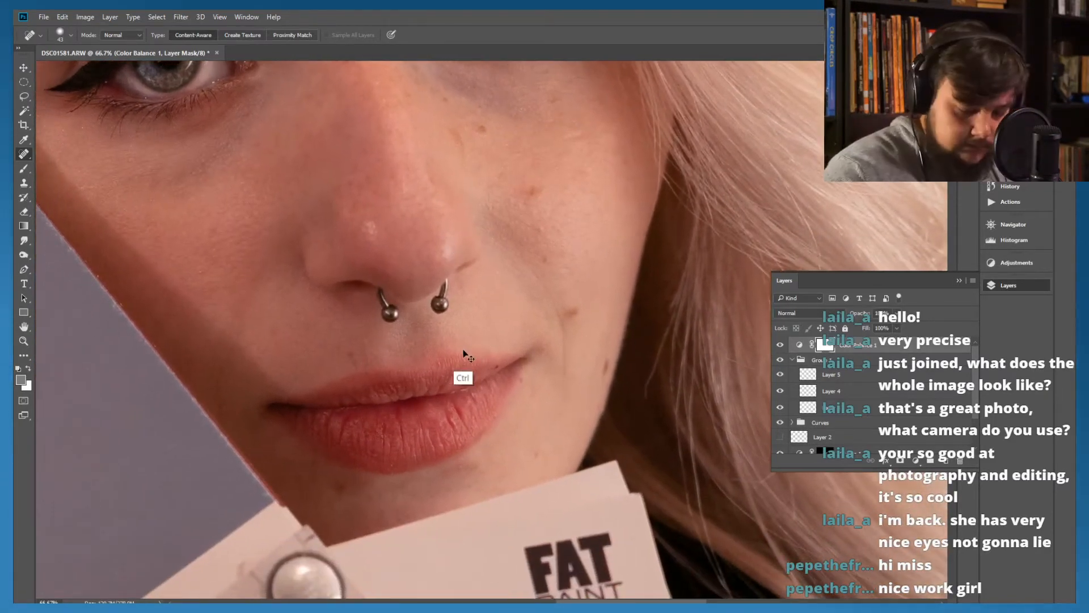
# Heal the small dark spot on the upper lip near the mouth corner, working on Layer 1
pyautogui.hotkey('ctrl', '+')
pyautogui.hotkey('ctrl', '+')
pyautogui.moveTo(512, 384); pyautogui.dragTo(484, 272)
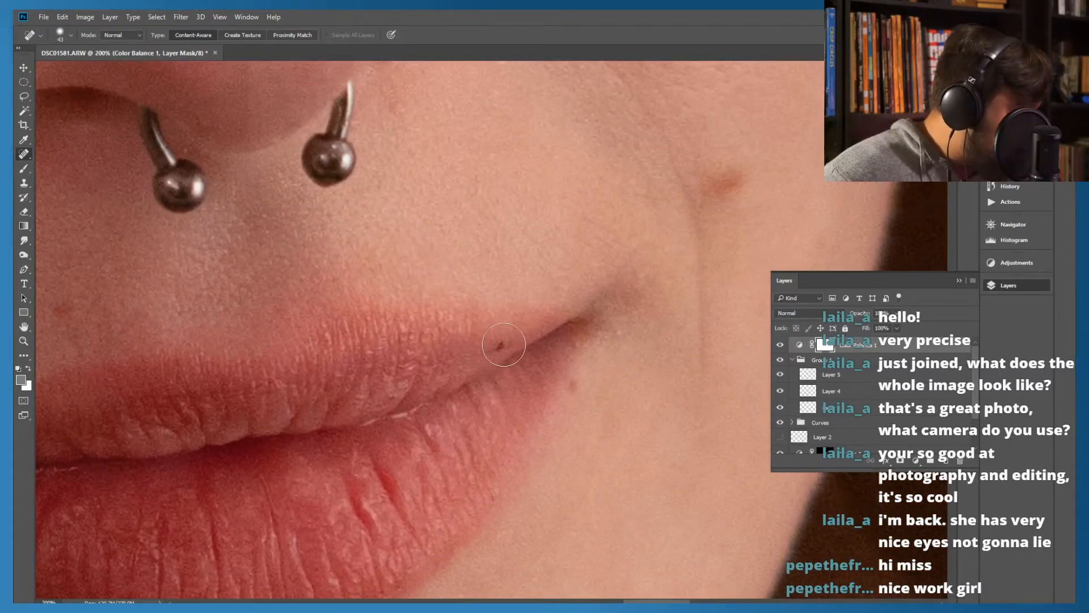
pyautogui.click(500, 346)
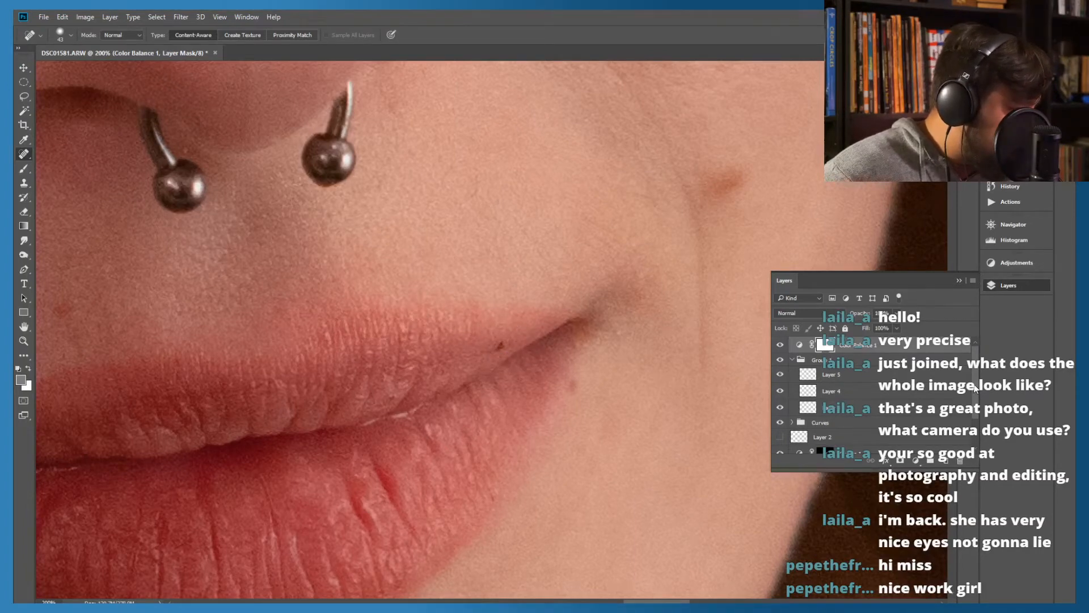
pyautogui.scroll(-2, 976, 388)
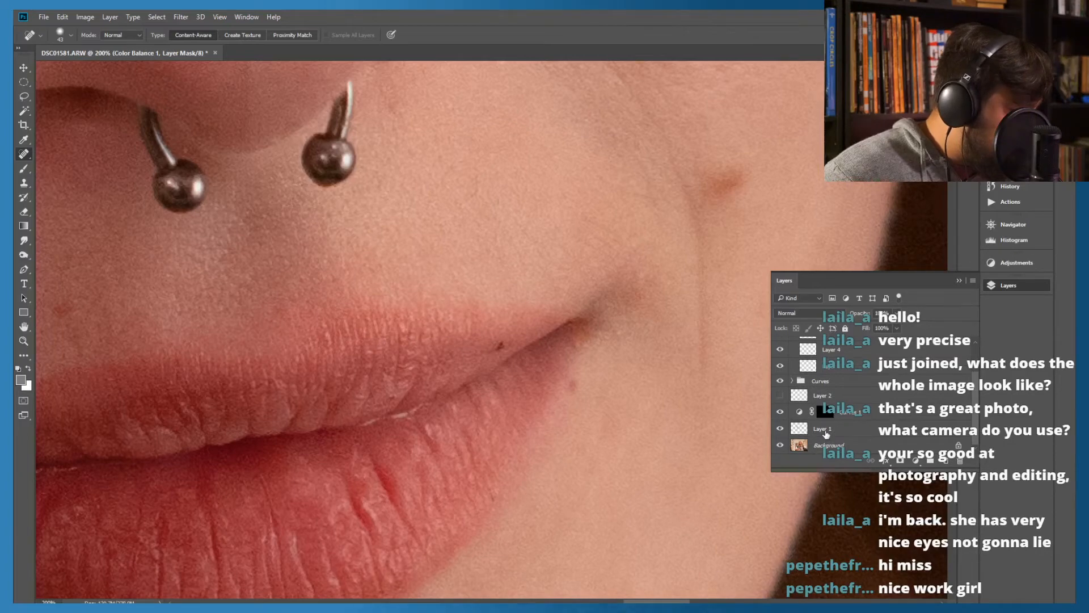
pyautogui.click(811, 434)
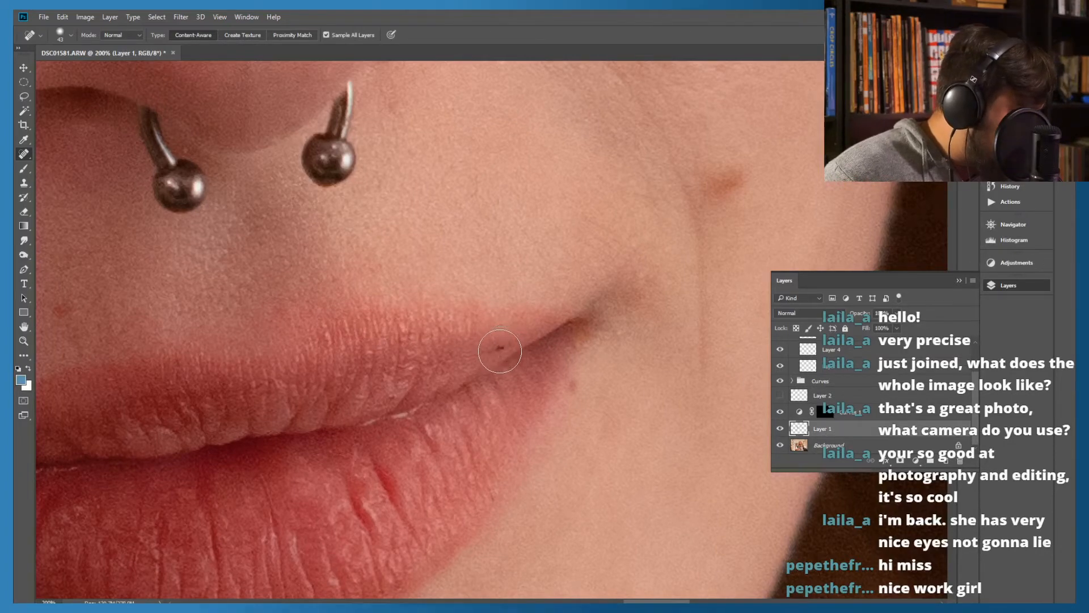
pyautogui.click(499, 346)
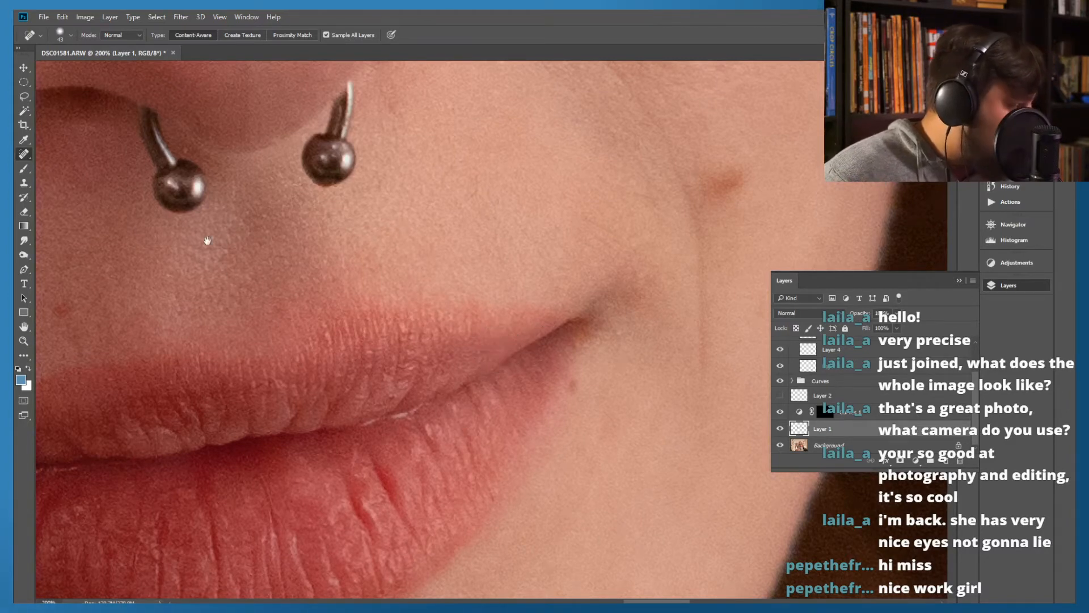
# Examine the nose and the adjoining cheek for remaining blemishes, both close up and in the context of the full face
pyautogui.moveTo(151, 290); pyautogui.dragTo(363, 315)
pyautogui.moveTo(329, 244); pyautogui.dragTo(246, 362)
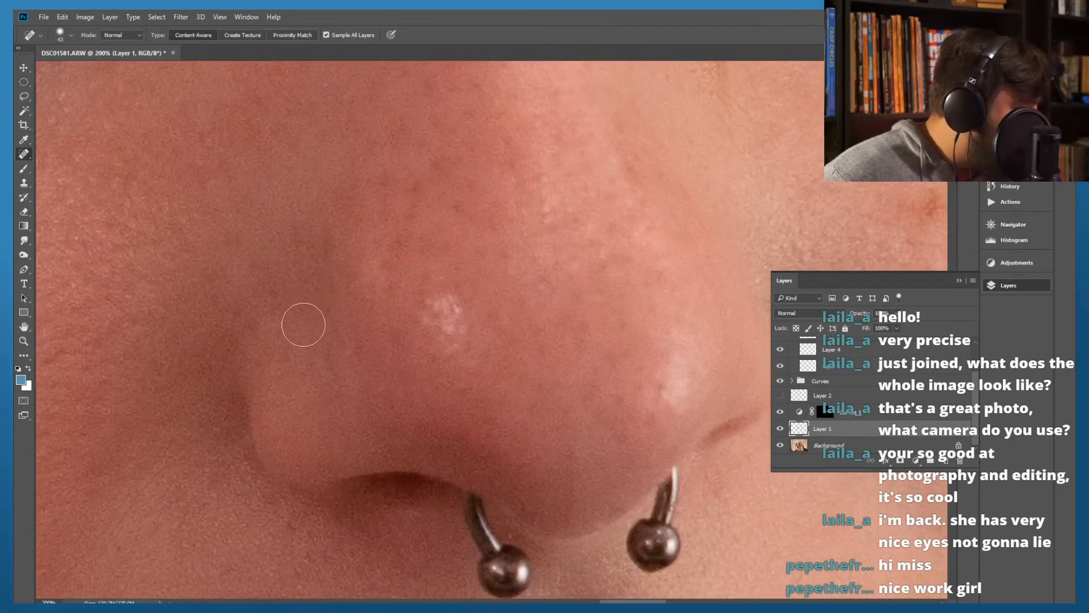
pyautogui.hotkey('ctrl', '-')
pyautogui.hotkey('ctrl', '-')
pyautogui.hotkey('ctrl', '-')
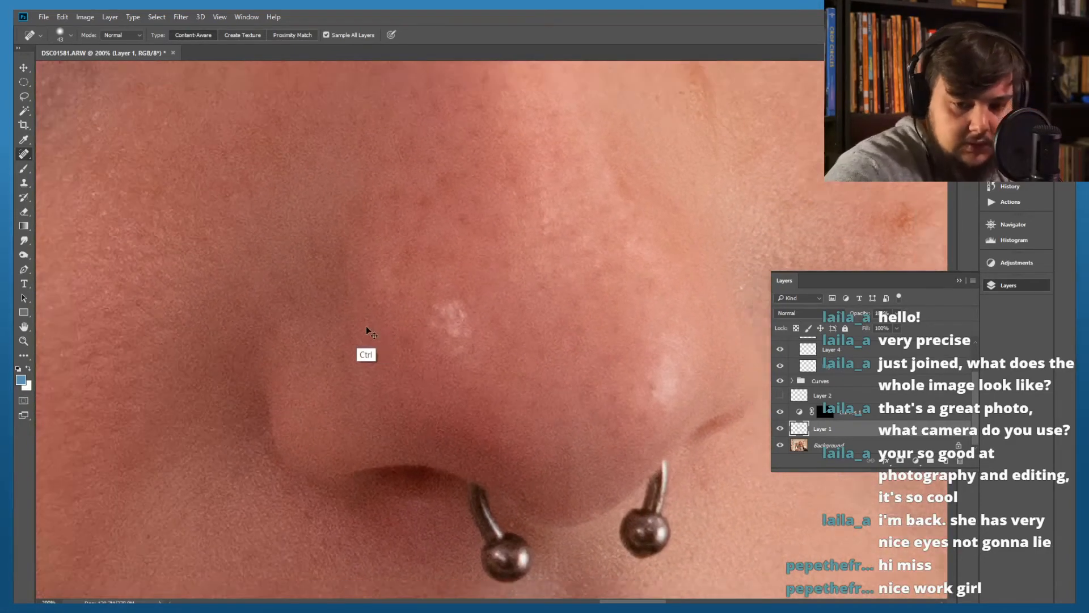
pyautogui.hotkey('ctrl', '-')
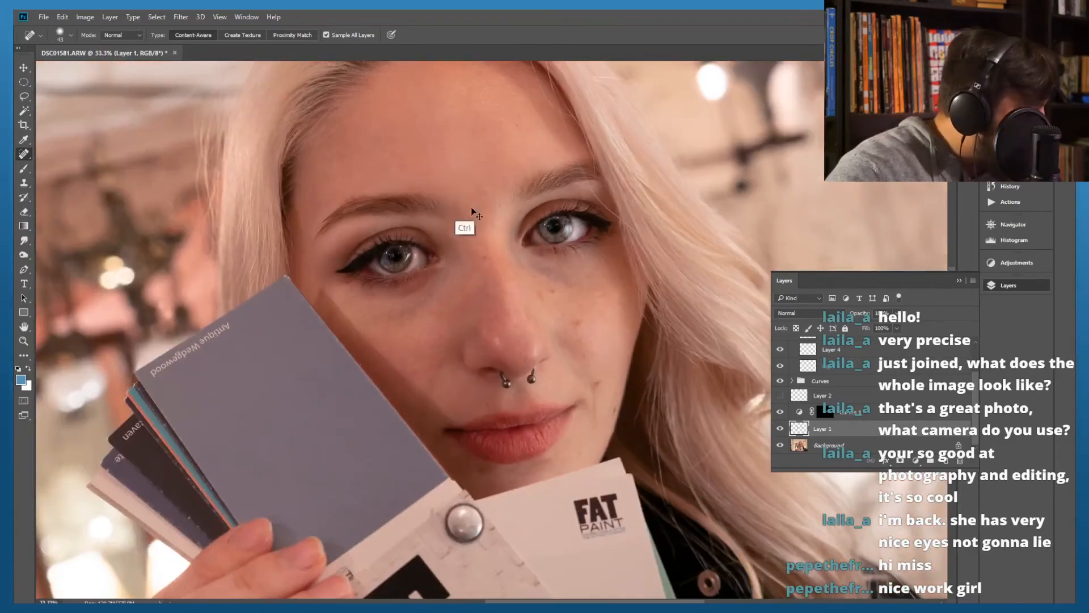
pyautogui.hotkey('ctrl', '+')
pyautogui.hotkey('ctrl', '+')
pyautogui.hotkey('ctrl', '+')
pyautogui.hotkey('ctrl', '+')
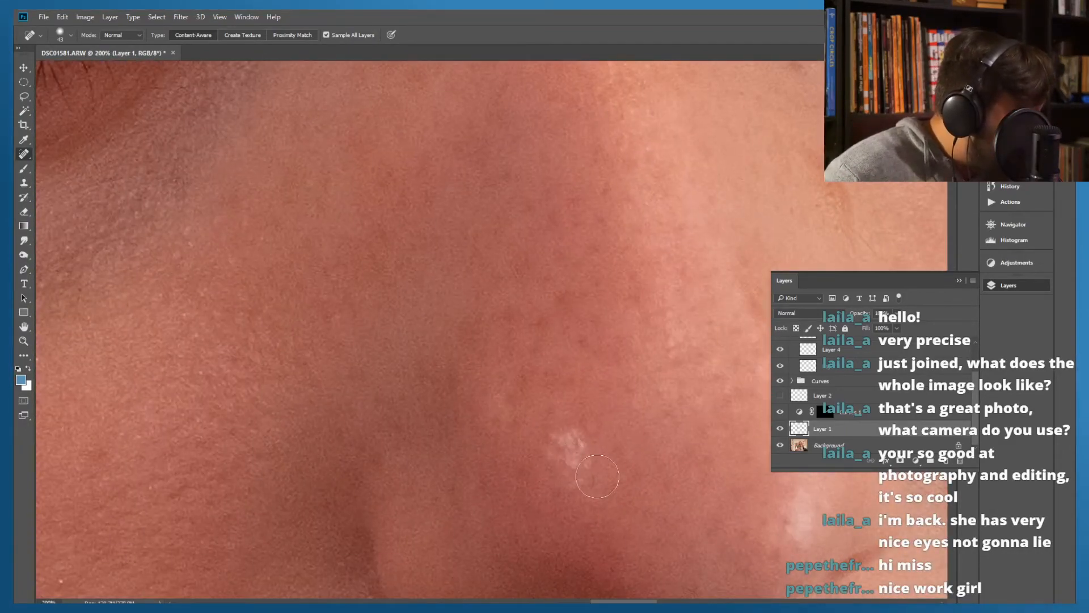
pyautogui.moveTo(585, 459)
pyautogui.mouseDown()
pyautogui.moveTo(573, 445)
pyautogui.moveTo(567, 488)
pyautogui.moveTo(585, 500)
pyautogui.mouseUp()
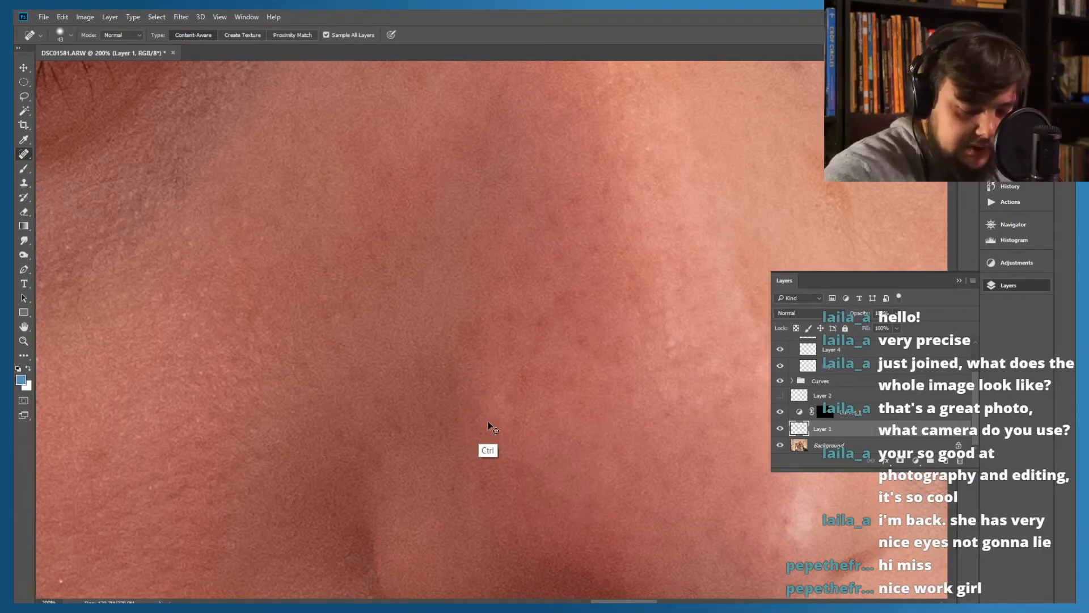
pyautogui.hotkey('ctrl', '-')
pyautogui.hotkey('ctrl', '-')
pyautogui.hotkey('ctrl', '-')
pyautogui.hotkey('ctrl', '-')
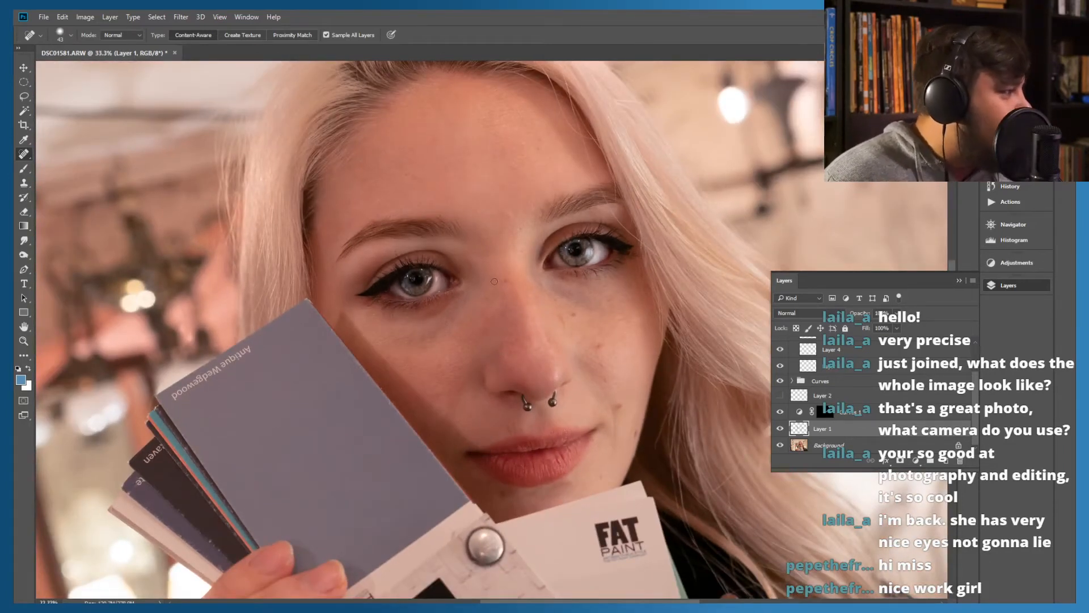
# Heal the small blemishes on the upper forehead, working on Layer 1
pyautogui.rightClick(537, 149)
pyautogui.click(518, 154)
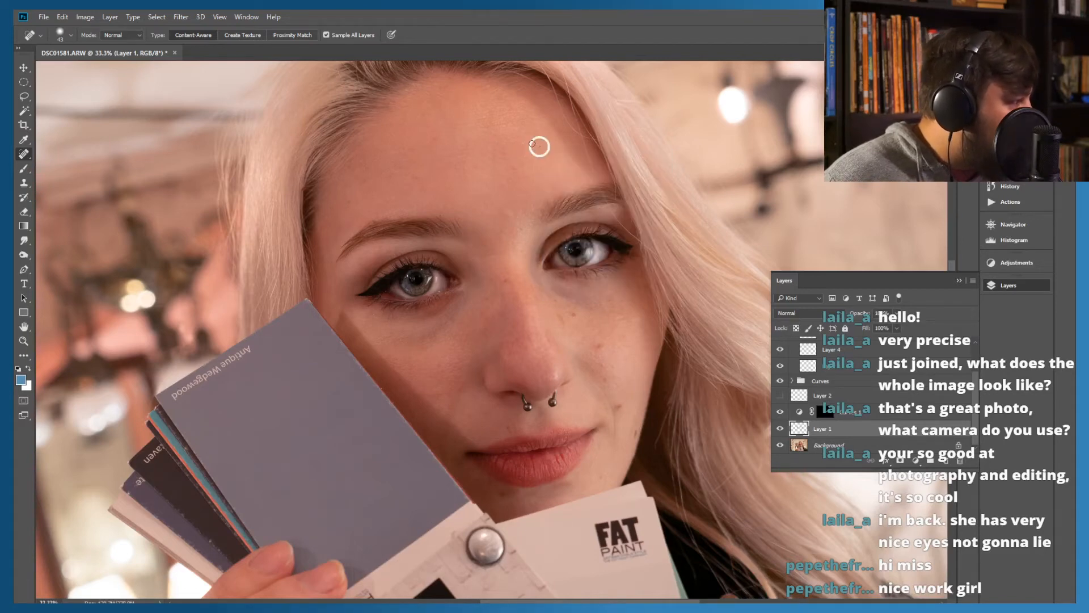
pyautogui.moveTo(376, 188)
pyautogui.mouseDown()
pyautogui.moveTo(462, 199)
pyautogui.moveTo(499, 160)
pyautogui.moveTo(360, 161)
pyautogui.moveTo(389, 239)
pyautogui.moveTo(407, 225)
pyautogui.moveTo(352, 205)
pyautogui.moveTo(331, 214)
pyautogui.moveTo(390, 236)
pyautogui.mouseUp()
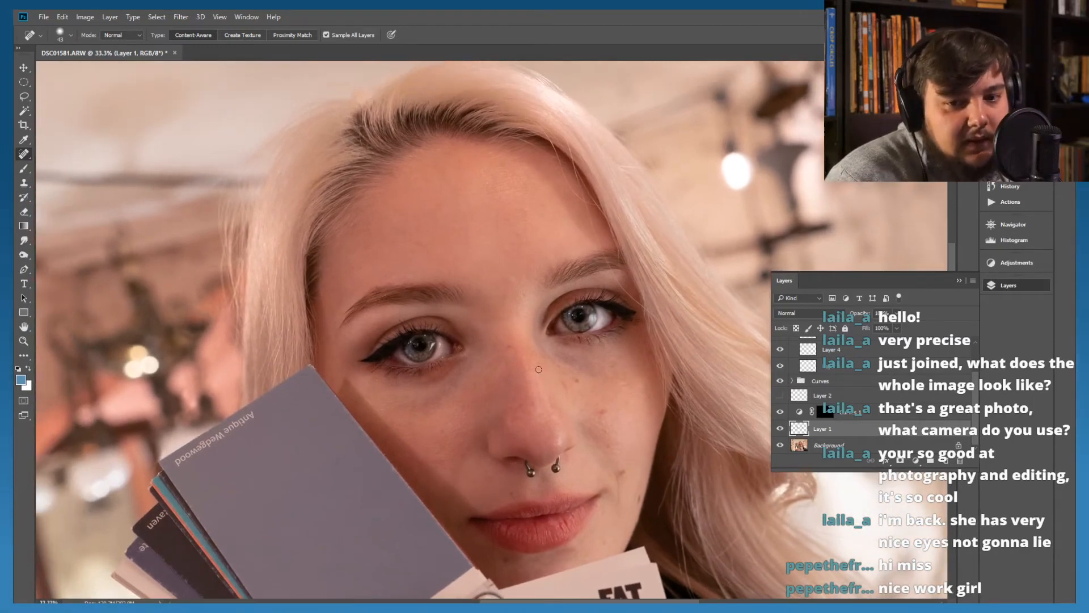
pyautogui.moveTo(463, 399); pyautogui.dragTo(479, 348)
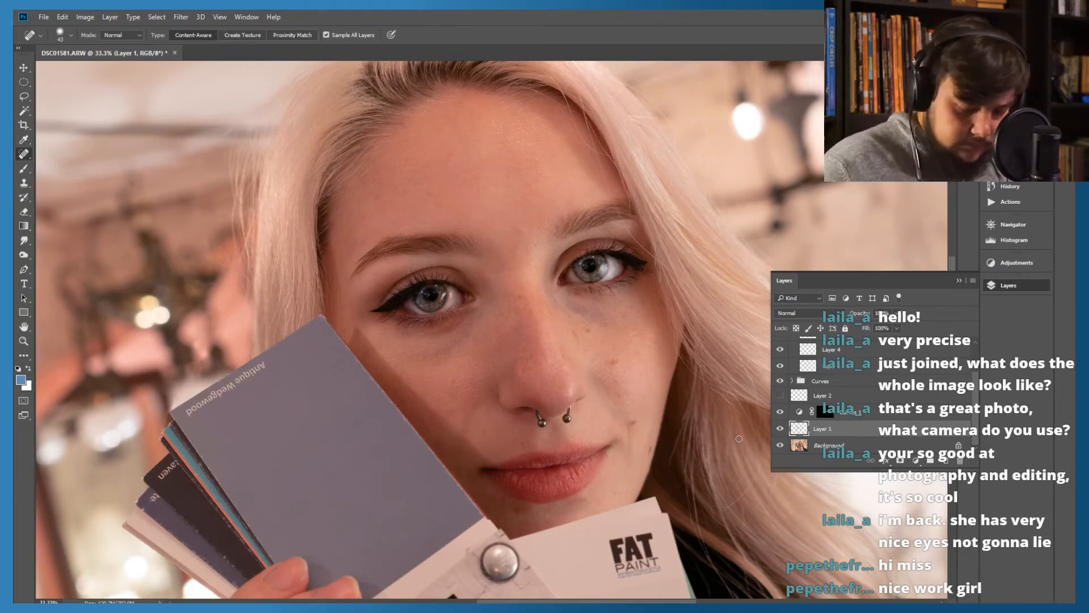
# Heal away the bright stray hair lying across the shoulder of the black jacket, working at 100% magnification
pyautogui.hotkey('ctrl', '-')
pyautogui.hotkey('ctrl', '-')
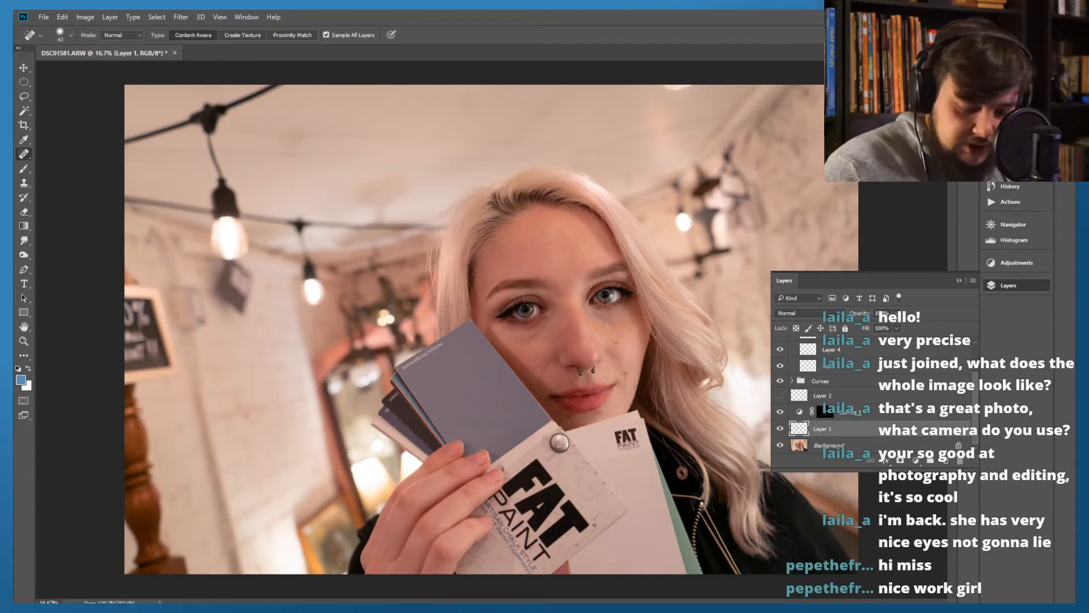
pyautogui.hotkey('ctrl', '+')
pyautogui.moveTo(601, 466)
pyautogui.mouseDown()
pyautogui.moveTo(315, 310)
pyautogui.moveTo(252, 324)
pyautogui.mouseUp()
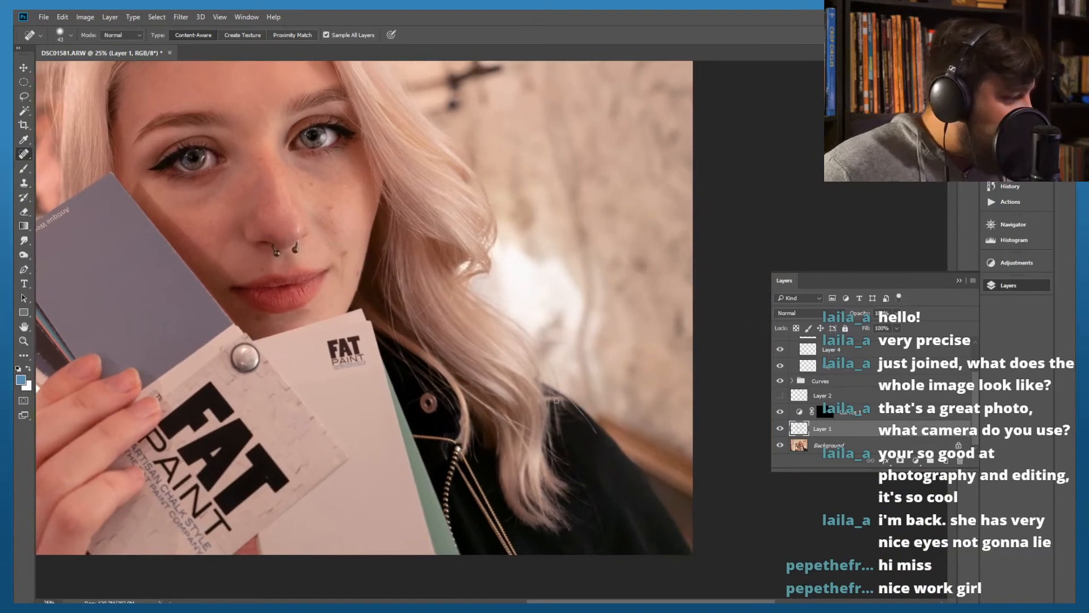
pyautogui.hotkey('ctrl', '+')
pyautogui.hotkey('ctrl', '+')
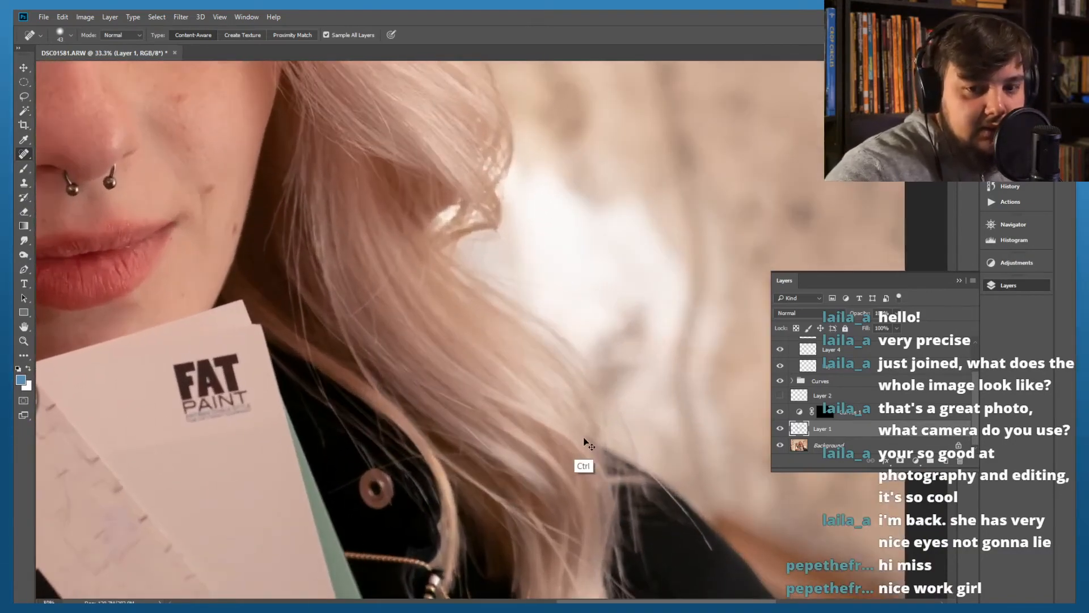
pyautogui.hotkey('ctrl', '+')
pyautogui.moveTo(584, 473); pyautogui.dragTo(410, 427)
pyautogui.hotkey('ctrl', '+')
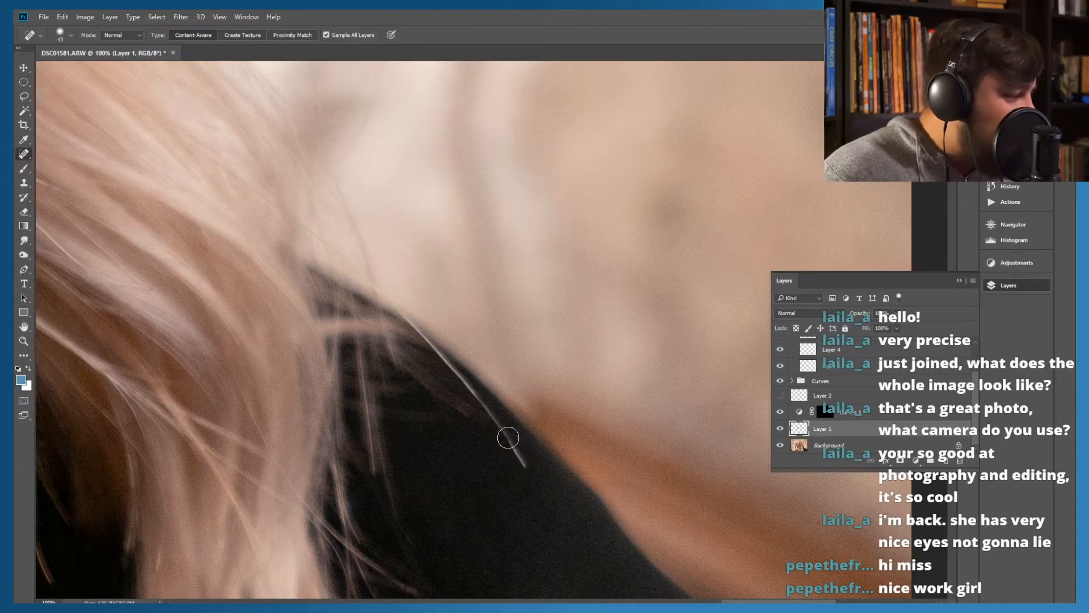
pyautogui.moveTo(522, 466)
pyautogui.mouseDown()
pyautogui.moveTo(504, 428)
pyautogui.moveTo(466, 398)
pyautogui.mouseUp()
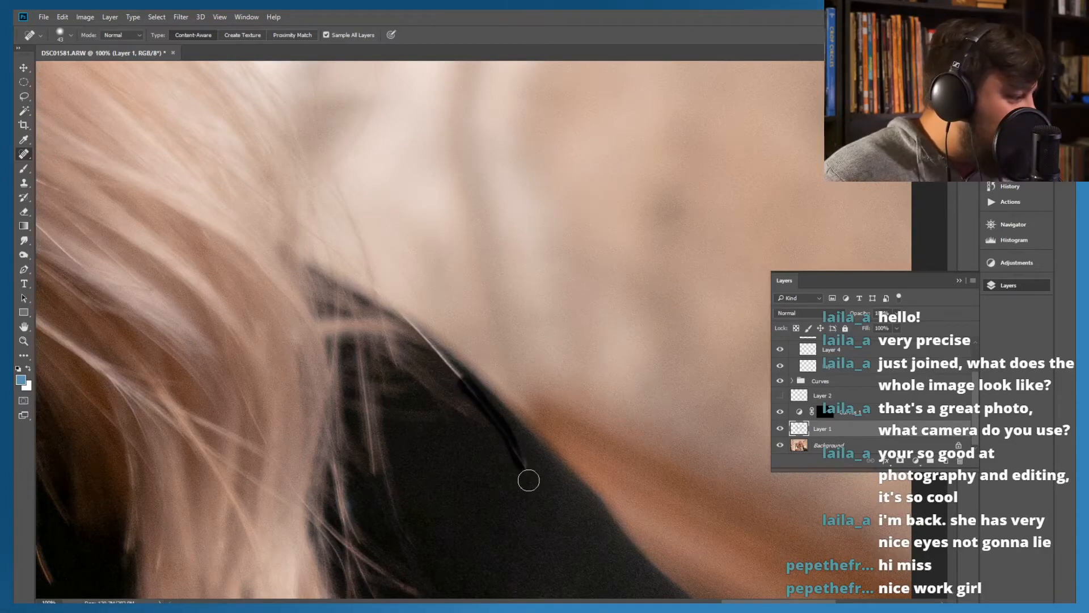
pyautogui.moveTo(527, 468)
pyautogui.mouseDown()
pyautogui.moveTo(507, 435)
pyautogui.moveTo(490, 432)
pyautogui.moveTo(522, 472)
pyautogui.mouseUp()
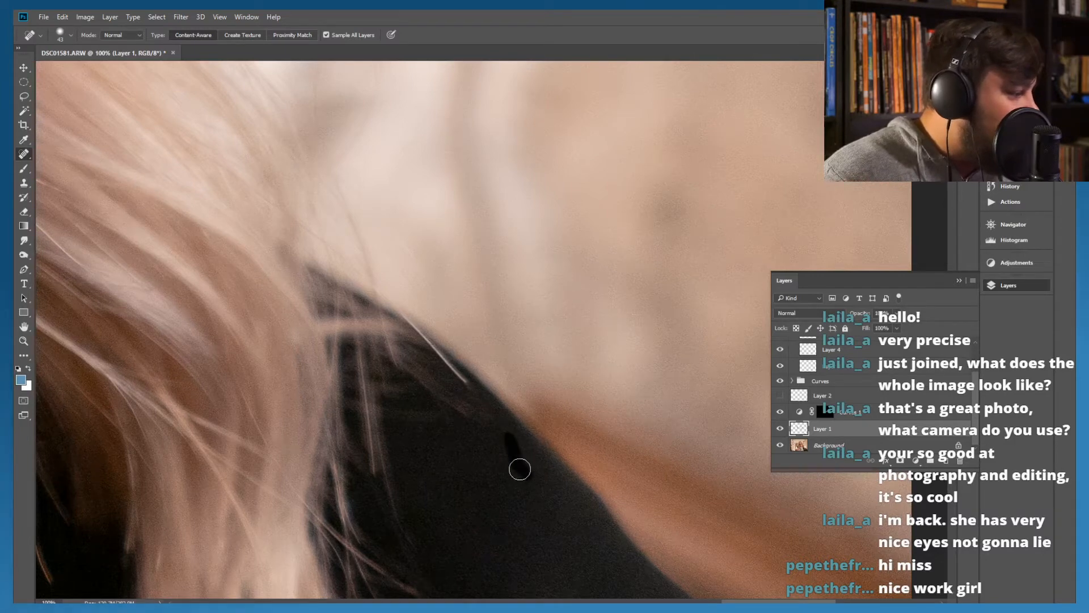
pyautogui.moveTo(479, 396); pyautogui.dragTo(396, 316)
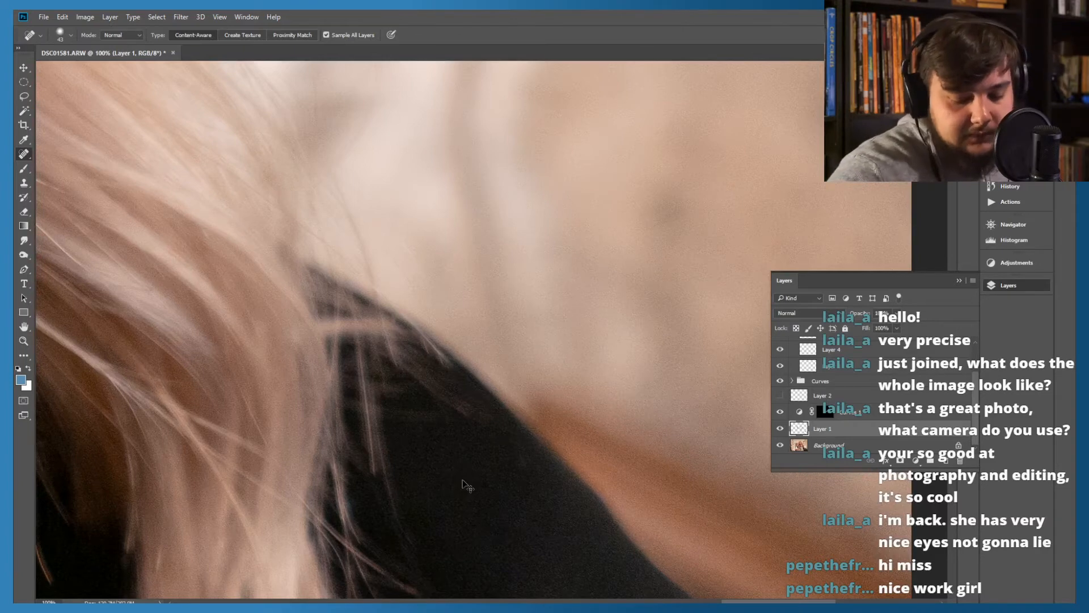
# Examine the jacket, hair, face and background at 33.3% magnification for remaining flaws
pyautogui.scroll(-3, 466, 486)
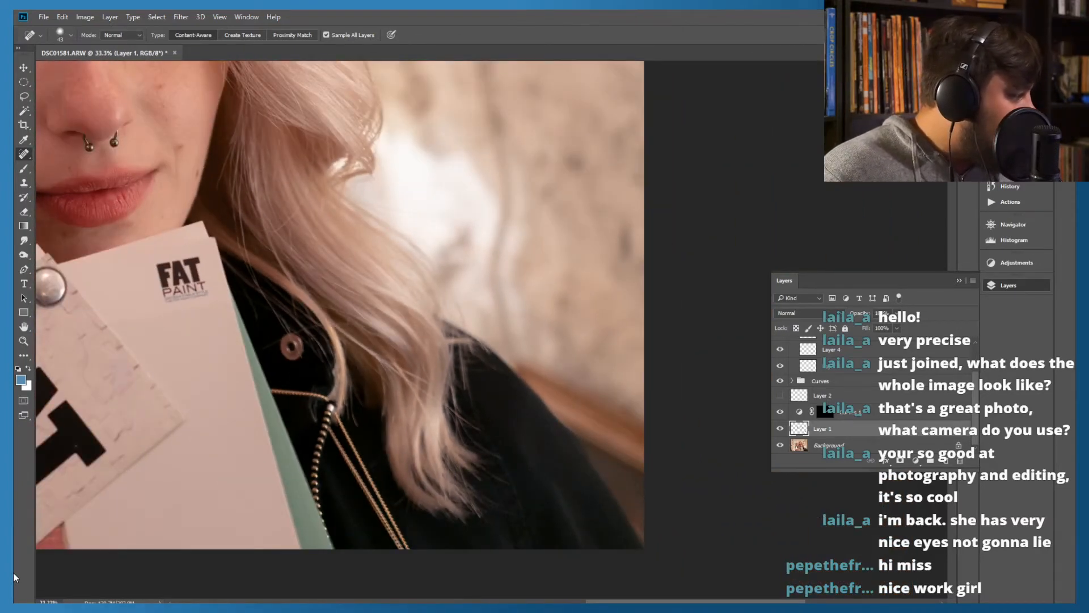
pyautogui.moveTo(192, 354); pyautogui.dragTo(588, 369)
pyautogui.moveTo(79, 409); pyautogui.dragTo(467, 354)
pyautogui.moveTo(353, 366)
pyautogui.mouseDown()
pyautogui.moveTo(397, 317)
pyautogui.moveTo(389, 304)
pyautogui.moveTo(320, 412)
pyautogui.moveTo(382, 408)
pyautogui.moveTo(353, 396)
pyautogui.moveTo(246, 471)
pyautogui.moveTo(253, 346)
pyautogui.moveTo(418, 418)
pyautogui.moveTo(336, 375)
pyautogui.moveTo(340, 323)
pyautogui.moveTo(357, 323)
pyautogui.moveTo(386, 351)
pyautogui.moveTo(390, 379)
pyautogui.moveTo(396, 360)
pyautogui.moveTo(391, 367)
pyautogui.moveTo(457, 376)
pyautogui.moveTo(496, 360)
pyautogui.moveTo(486, 351)
pyautogui.moveTo(522, 365)
pyautogui.moveTo(440, 342)
pyautogui.moveTo(452, 373)
pyautogui.moveTo(365, 280)
pyautogui.mouseUp()
pyautogui.moveTo(446, 375); pyautogui.dragTo(324, 311)
pyautogui.moveTo(411, 342); pyautogui.dragTo(475, 462)
pyautogui.moveTo(311, 264); pyautogui.dragTo(515, 399)
pyautogui.moveTo(411, 343); pyautogui.dragTo(477, 398)
pyautogui.moveTo(490, 321)
pyautogui.mouseDown()
pyautogui.moveTo(364, 355)
pyautogui.moveTo(355, 384)
pyautogui.moveTo(333, 397)
pyautogui.moveTo(351, 439)
pyautogui.mouseUp()
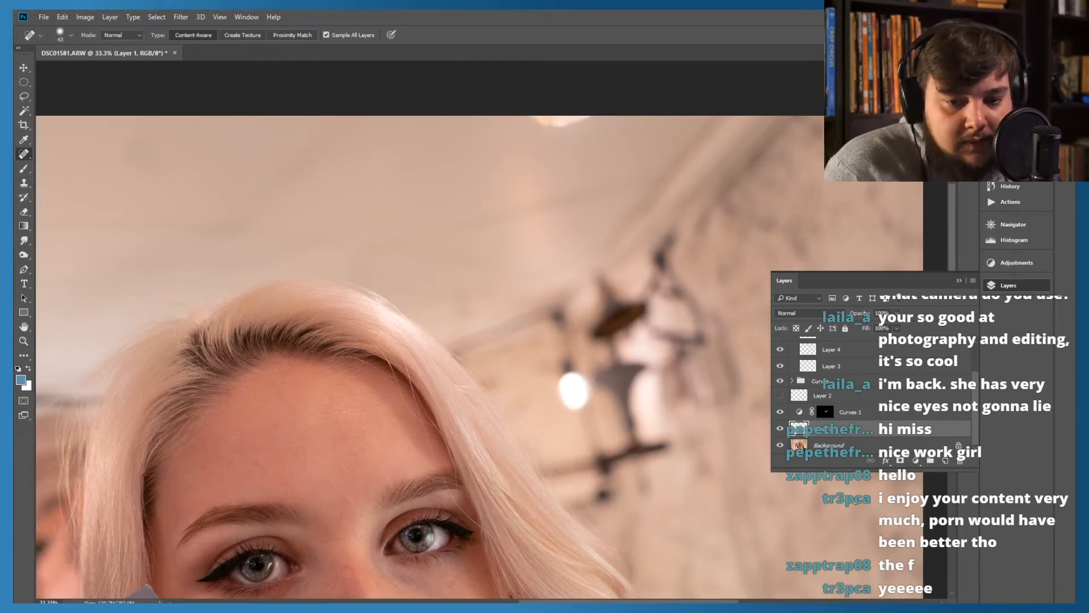
pyautogui.moveTo(651, 397); pyautogui.dragTo(517, 364)
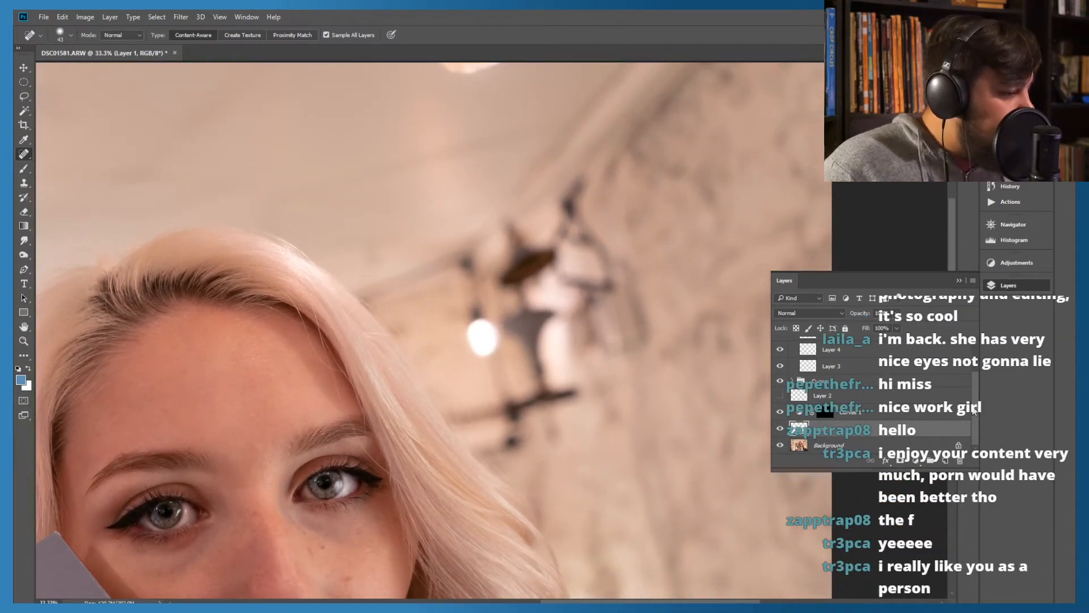
# Add a Curves adjustment layer and darken the image by pulling the curve down to input 155, output 94
pyautogui.scroll(3, 921, 354)
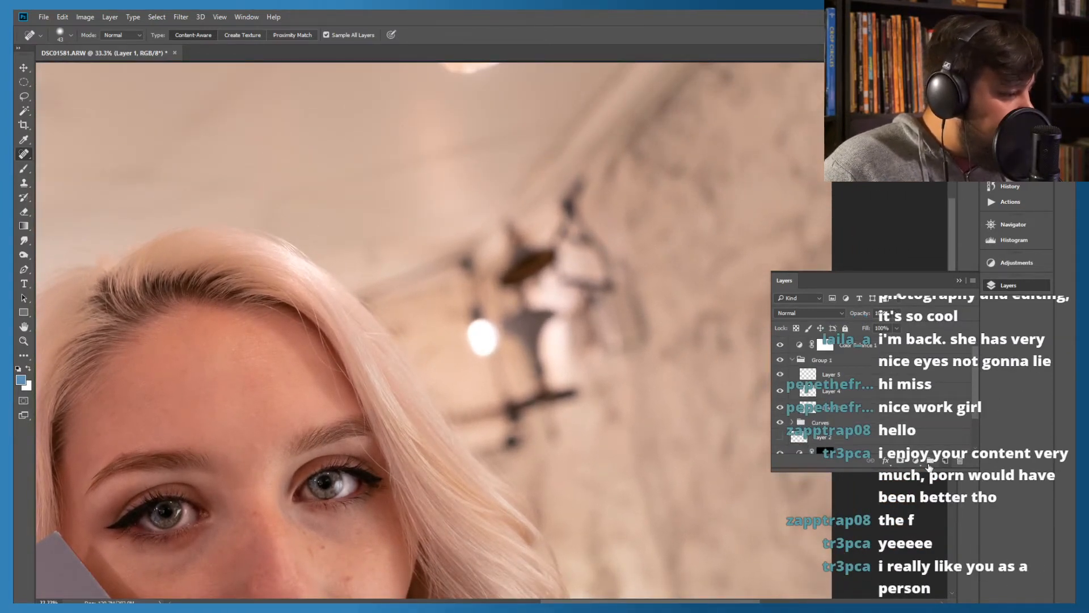
pyautogui.click(917, 461)
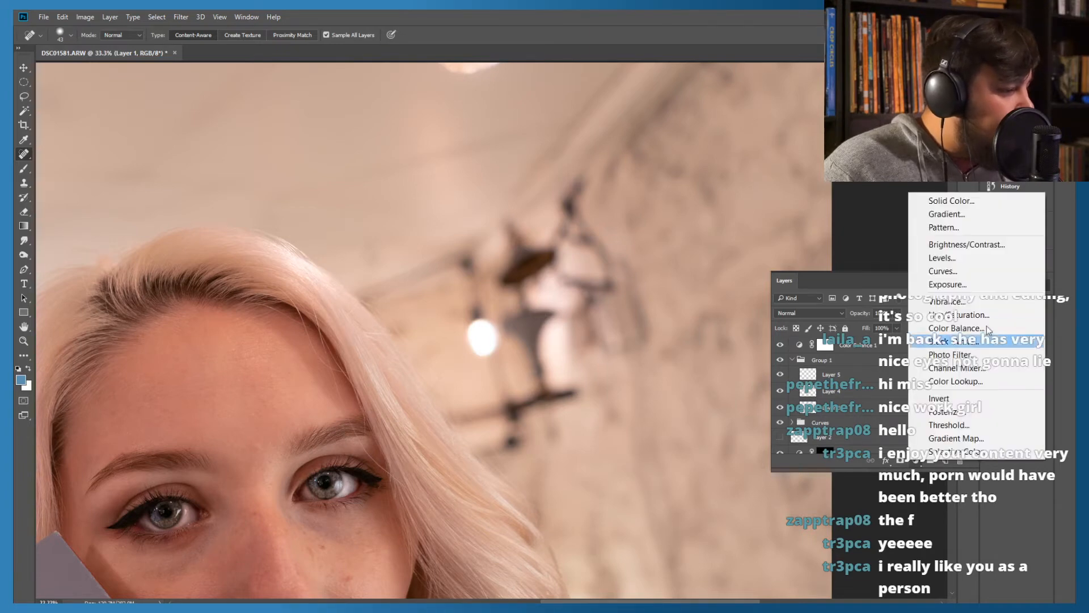
pyautogui.click(923, 269)
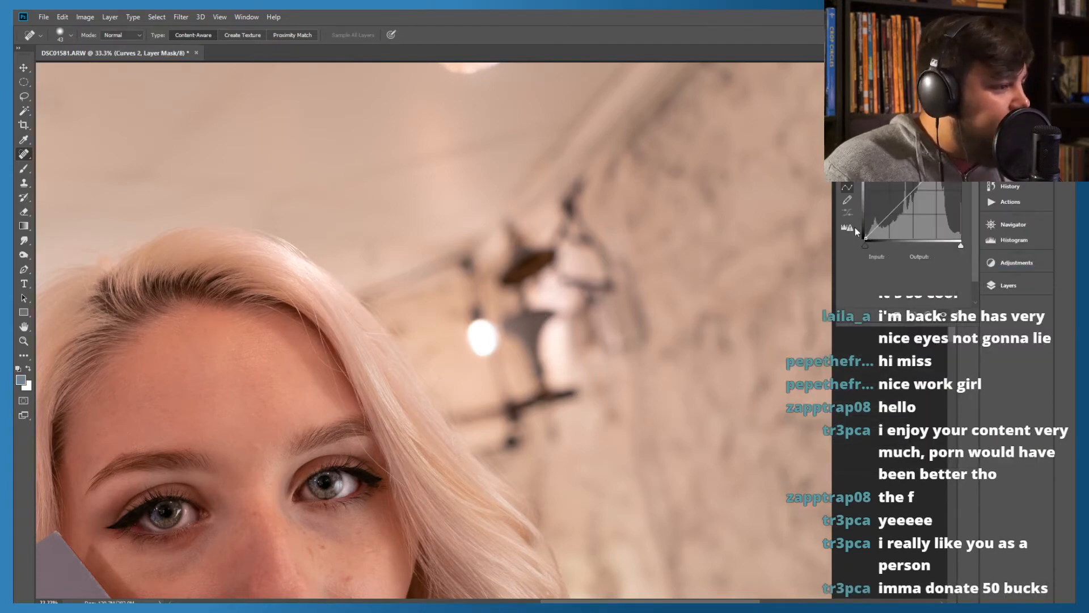
pyautogui.moveTo(912, 195); pyautogui.dragTo(924, 202)
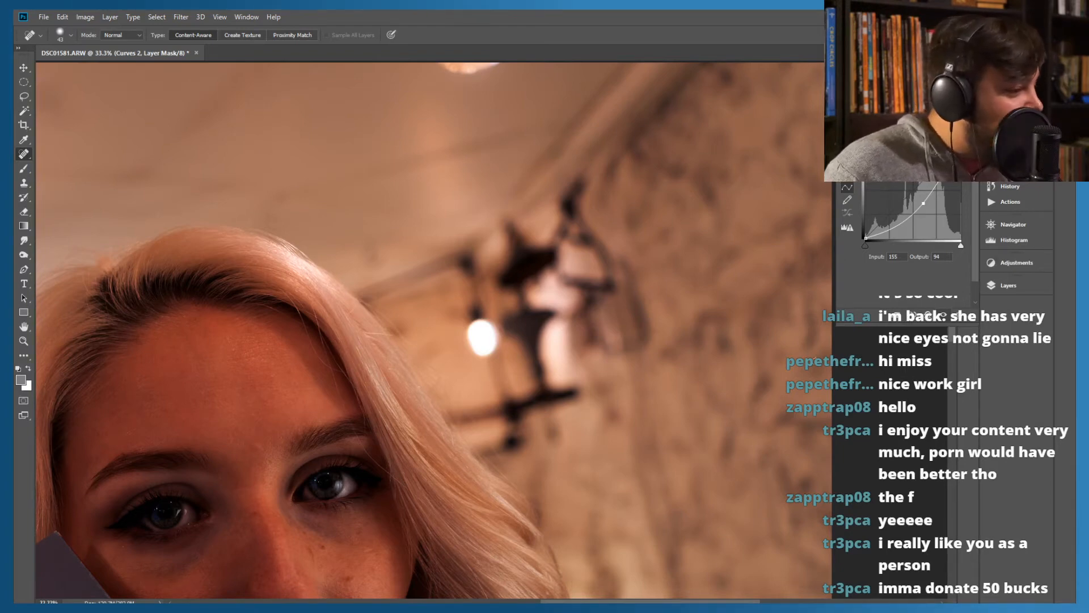
pyautogui.hotkey('ctrl', '-')
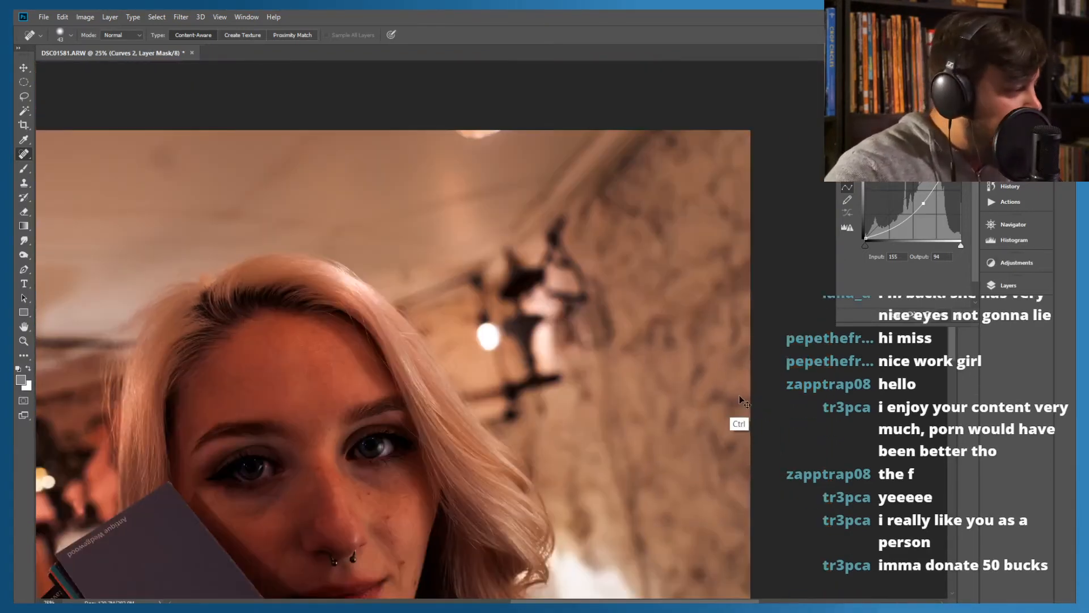
pyautogui.hotkey('ctrl', '-')
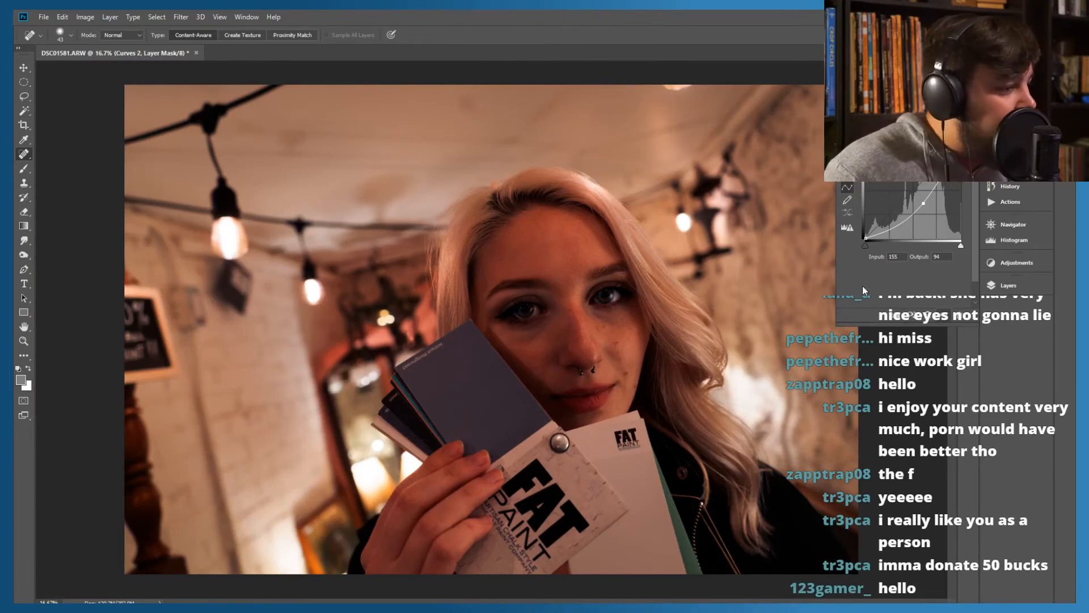
# Move the Curves 2 layer above Color Balance 1, to the top of the layer stack
pyautogui.click(1008, 285)
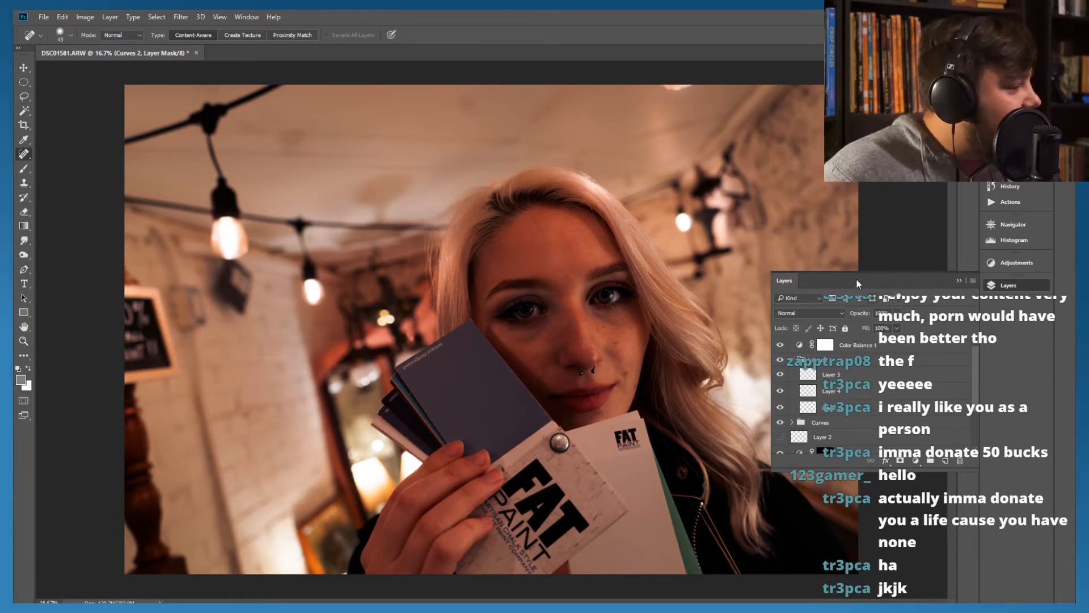
pyautogui.click(824, 348)
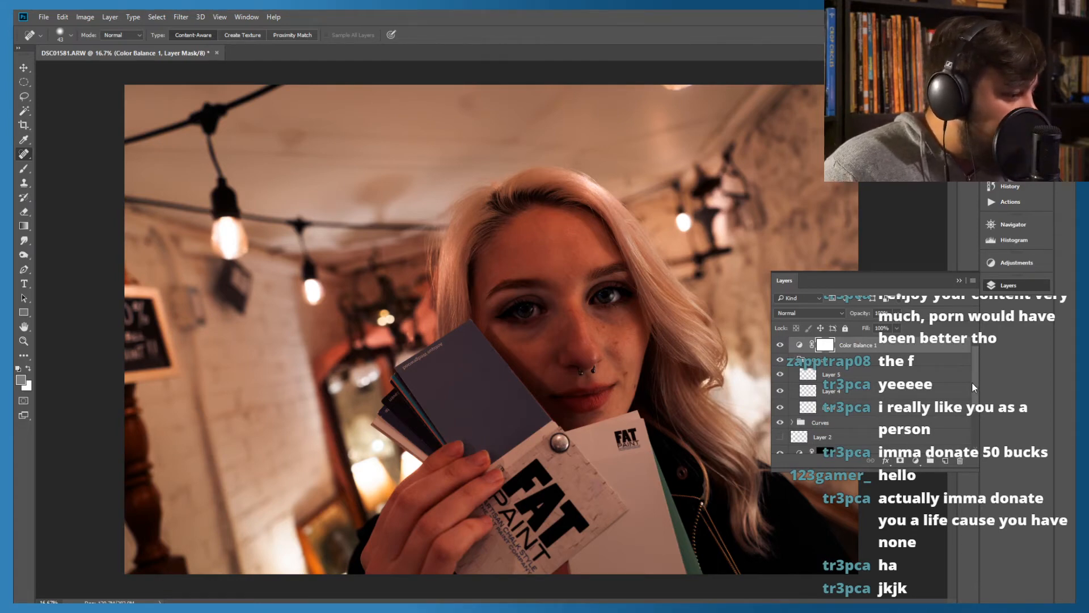
pyautogui.scroll(-3, 972, 383)
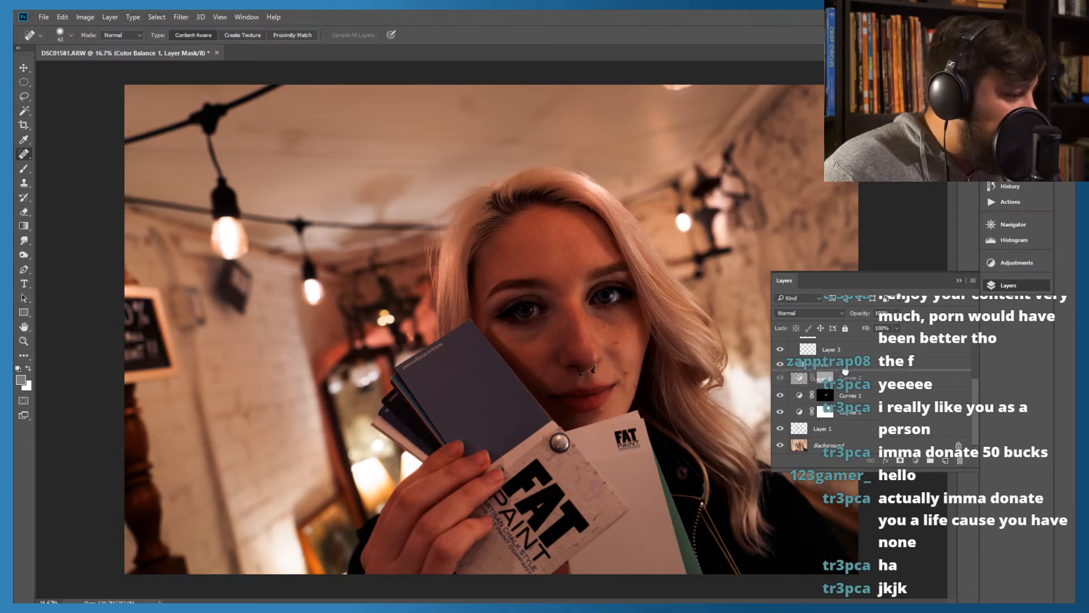
pyautogui.scroll(5, 845, 391)
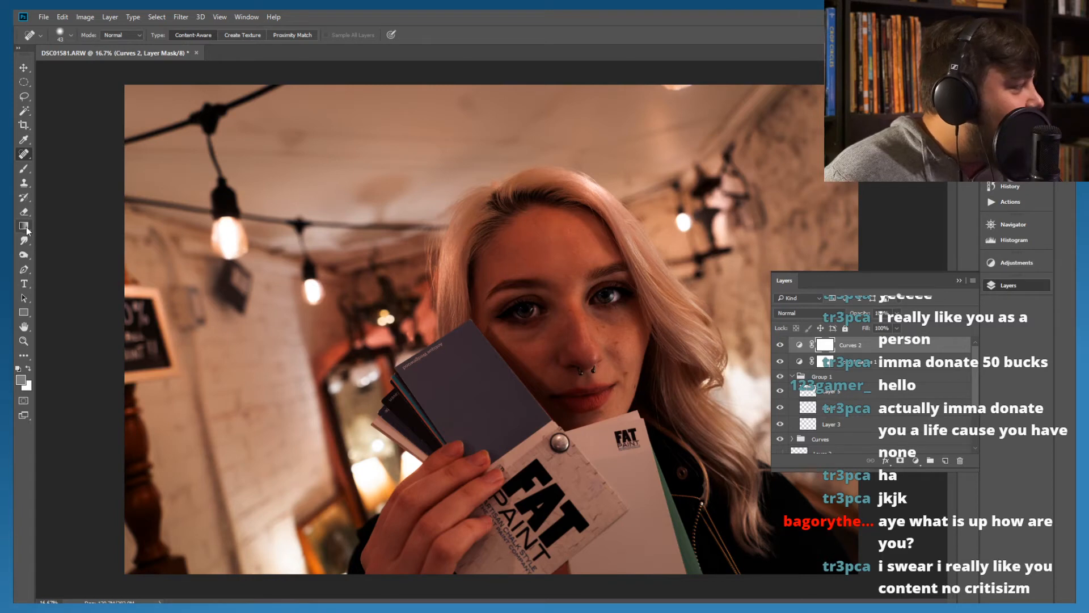
# Set up the Brush tool with the Soft Round Pressure Opacity and Flow tip at 1102 px and 0% hardness
pyautogui.click(24, 169)
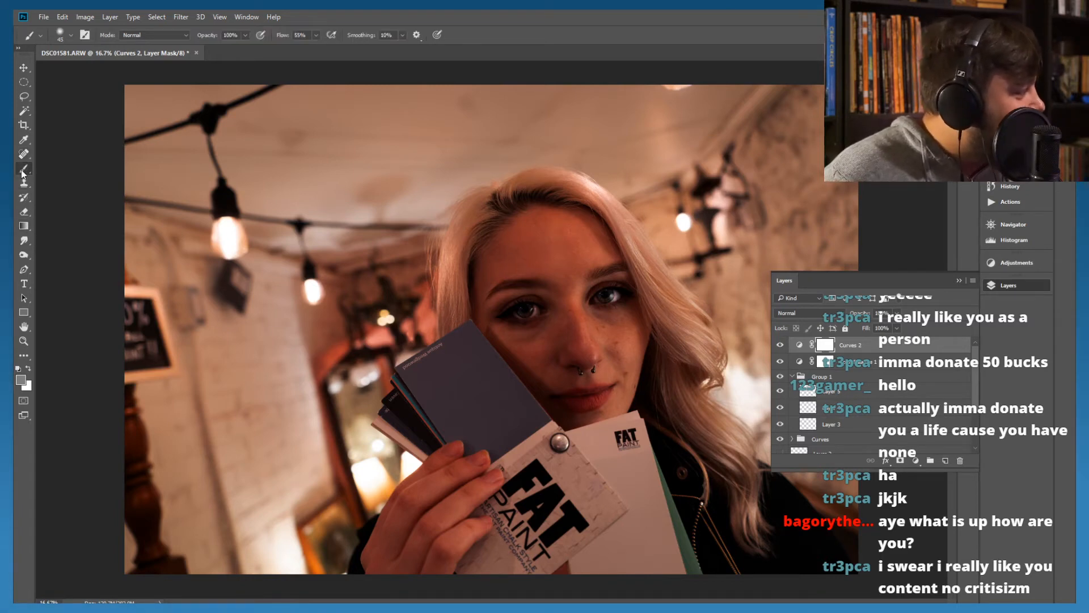
pyautogui.click(63, 36)
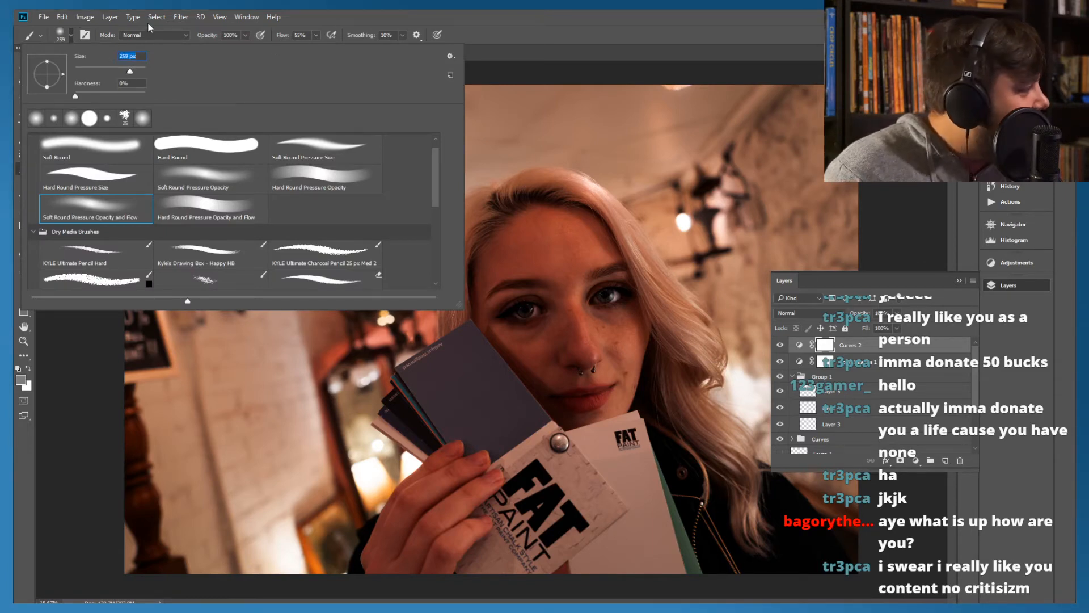
pyautogui.moveTo(135, 67); pyautogui.dragTo(142, 67)
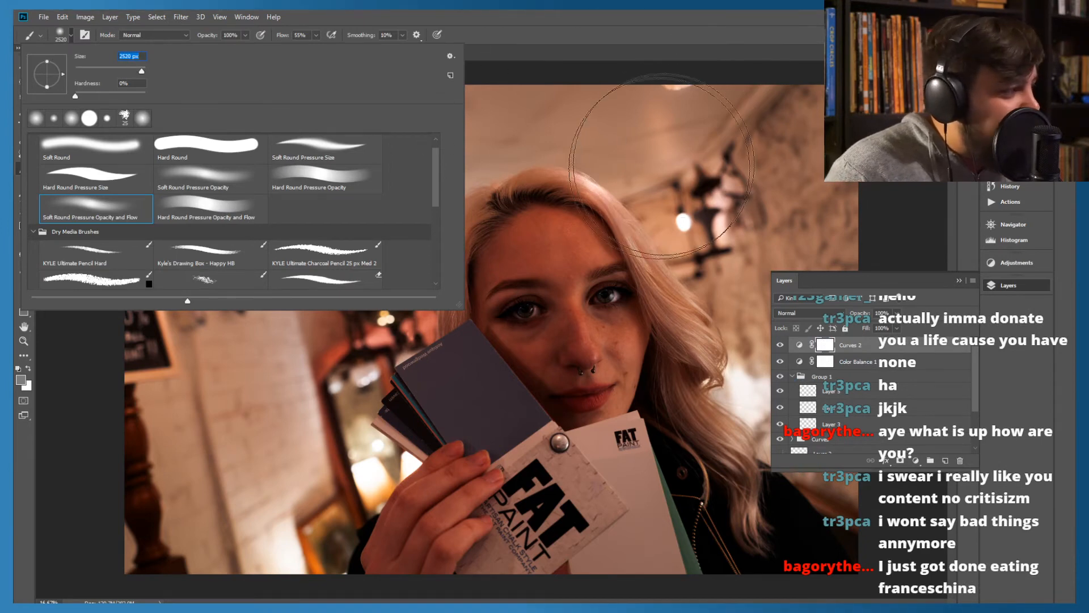
pyautogui.click(136, 67)
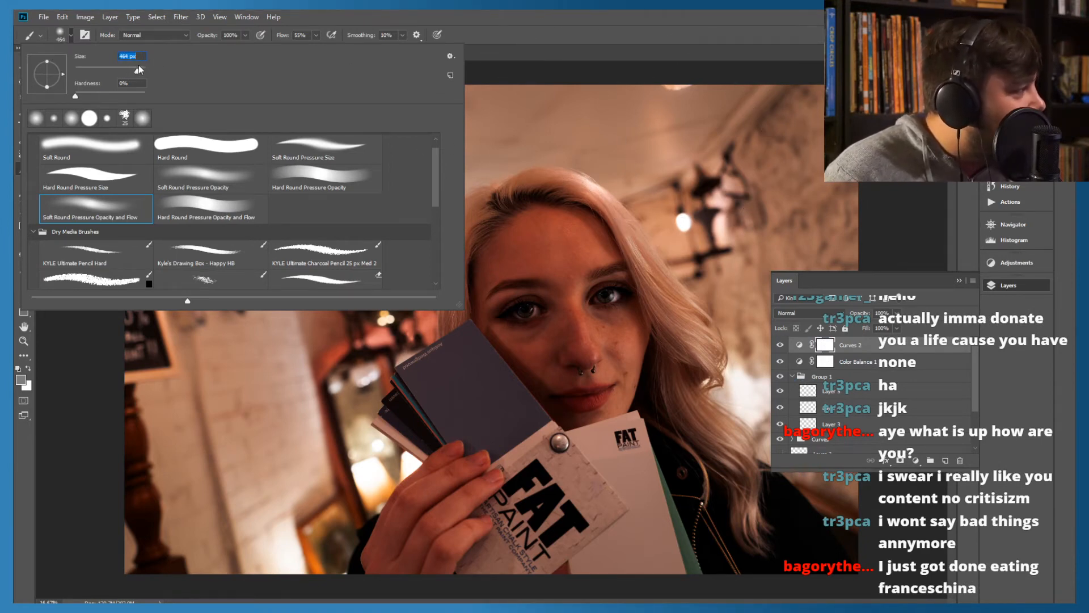
pyautogui.moveTo(134, 67); pyautogui.dragTo(143, 71)
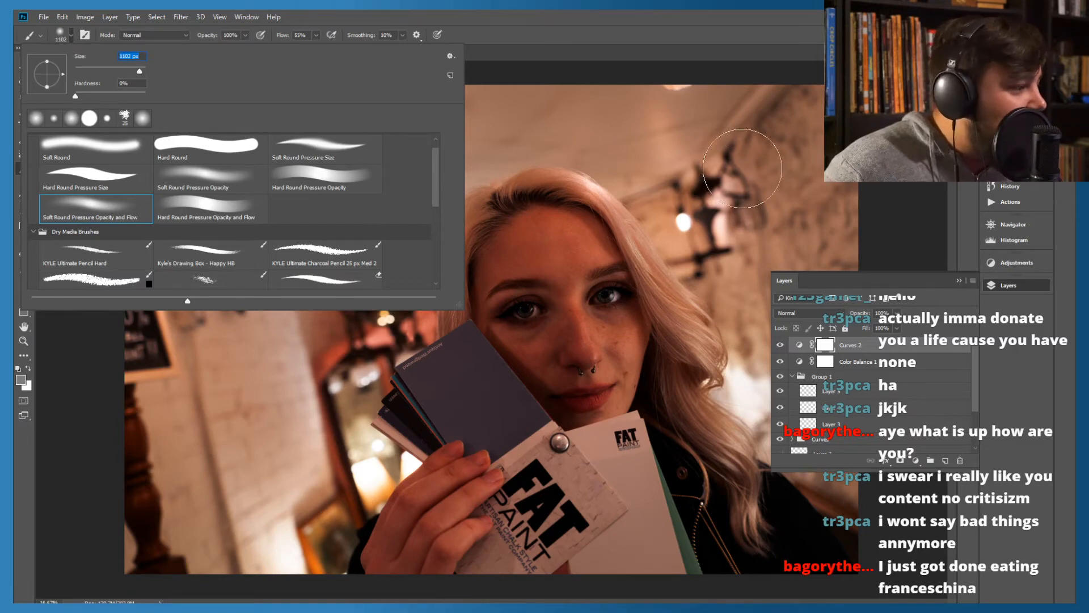
pyautogui.press('Return')
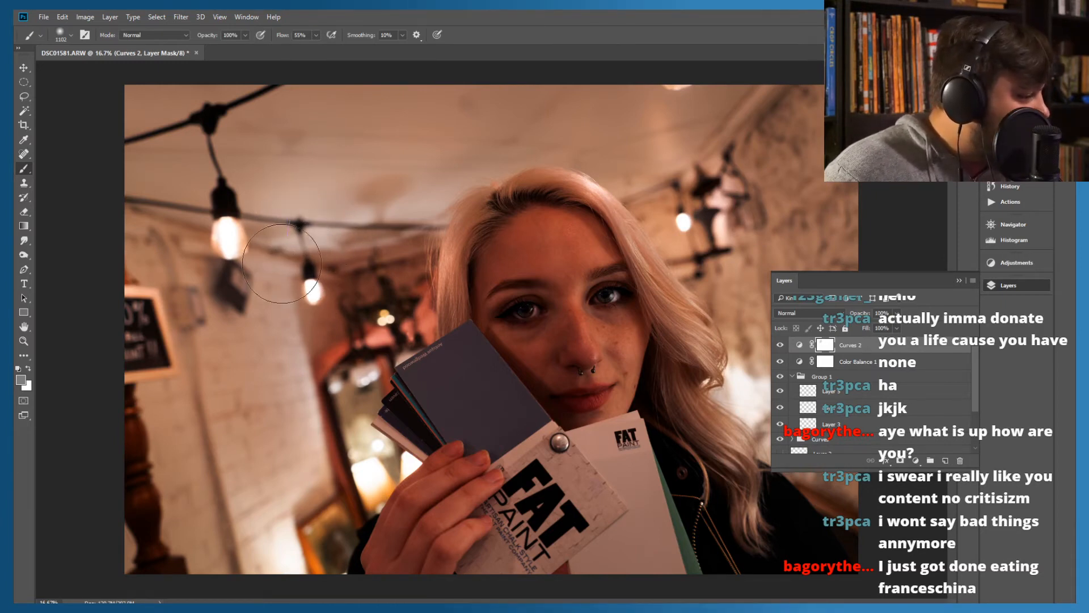
# Invert the Curves 2 layer mask to black so the darkening is hidden
pyautogui.keyDown('shift'); pyautogui.click(823, 345); pyautogui.keyUp('shift')
pyautogui.keyDown('shift'); pyautogui.click(822, 345); pyautogui.keyUp('shift')
pyautogui.hotkey('ctrl', 'i')
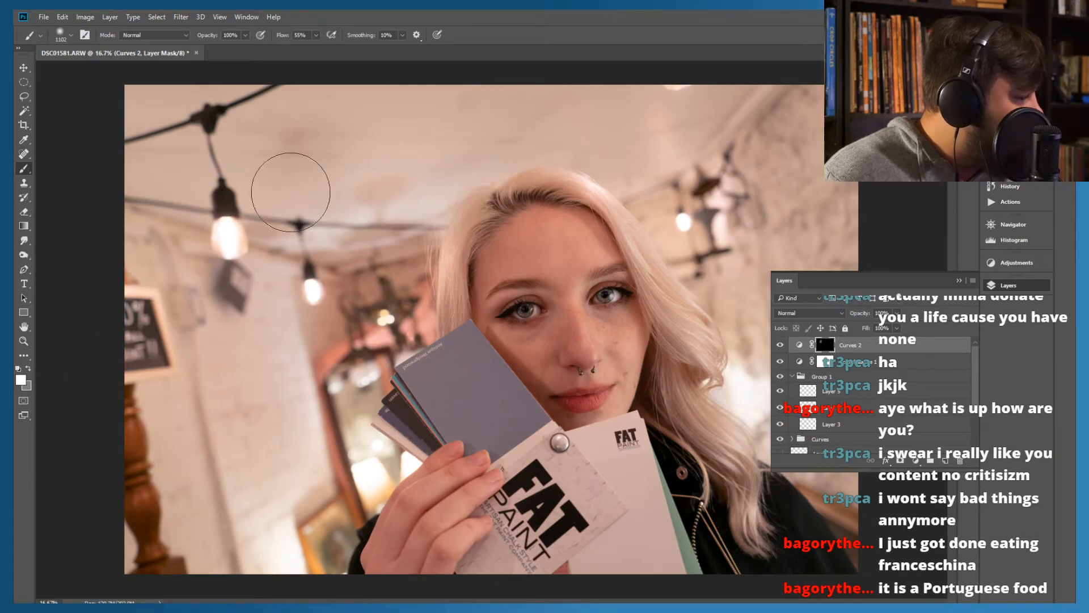
# Paint white on the Curves 2 mask over the ceiling and walls around the woman to darken the background
pyautogui.moveTo(287, 175)
pyautogui.mouseDown()
pyautogui.moveTo(316, 115)
pyautogui.moveTo(139, 318)
pyautogui.moveTo(187, 97)
pyautogui.moveTo(255, 121)
pyautogui.moveTo(143, 412)
pyautogui.moveTo(165, 511)
pyautogui.moveTo(263, 457)
pyautogui.moveTo(370, 312)
pyautogui.moveTo(238, 364)
pyautogui.moveTo(484, 139)
pyautogui.moveTo(559, 108)
pyautogui.moveTo(624, 136)
pyautogui.moveTo(777, 130)
pyautogui.moveTo(749, 147)
pyautogui.moveTo(654, 143)
pyautogui.moveTo(721, 294)
pyautogui.moveTo(755, 419)
pyautogui.moveTo(794, 72)
pyautogui.mouseUp()
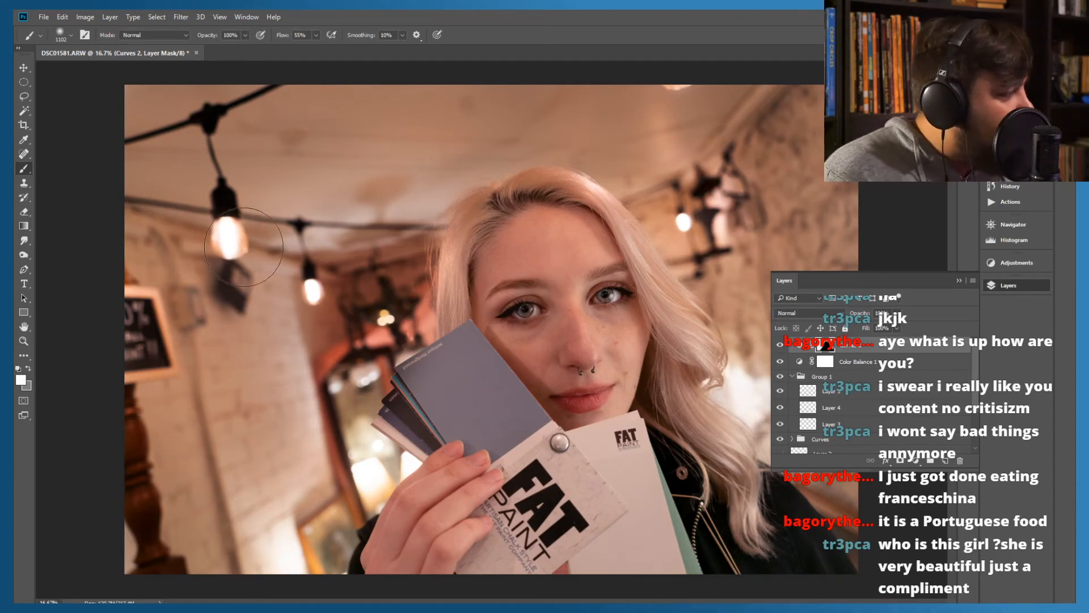
pyautogui.moveTo(292, 550)
pyautogui.mouseDown()
pyautogui.moveTo(238, 557)
pyautogui.moveTo(267, 519)
pyautogui.moveTo(264, 529)
pyautogui.moveTo(254, 478)
pyautogui.moveTo(202, 491)
pyautogui.moveTo(212, 449)
pyautogui.moveTo(274, 358)
pyautogui.moveTo(273, 331)
pyautogui.moveTo(238, 310)
pyautogui.moveTo(264, 324)
pyautogui.moveTo(234, 333)
pyautogui.moveTo(295, 257)
pyautogui.mouseUp()
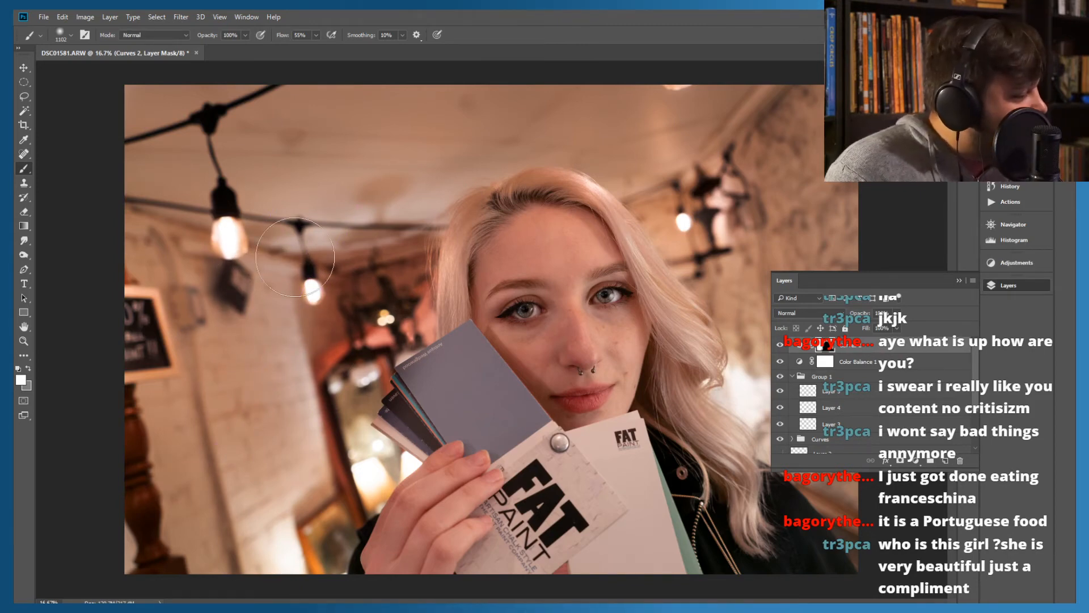
pyautogui.click(958, 280)
pyautogui.moveTo(746, 415)
pyautogui.mouseDown()
pyautogui.moveTo(759, 382)
pyautogui.moveTo(732, 365)
pyautogui.moveTo(780, 423)
pyautogui.moveTo(857, 468)
pyautogui.moveTo(835, 391)
pyautogui.moveTo(826, 403)
pyautogui.moveTo(801, 398)
pyautogui.moveTo(771, 374)
pyautogui.moveTo(771, 314)
pyautogui.moveTo(777, 360)
pyautogui.mouseUp()
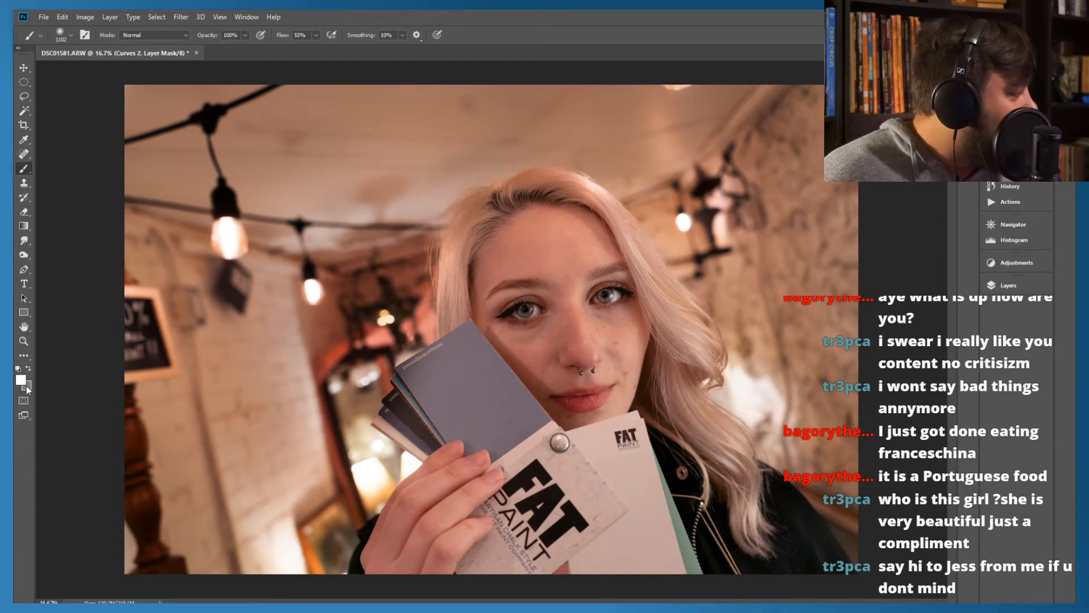
# Swap the foreground and background colours and set the foreground colour to black, 000000
pyautogui.click(29, 368)
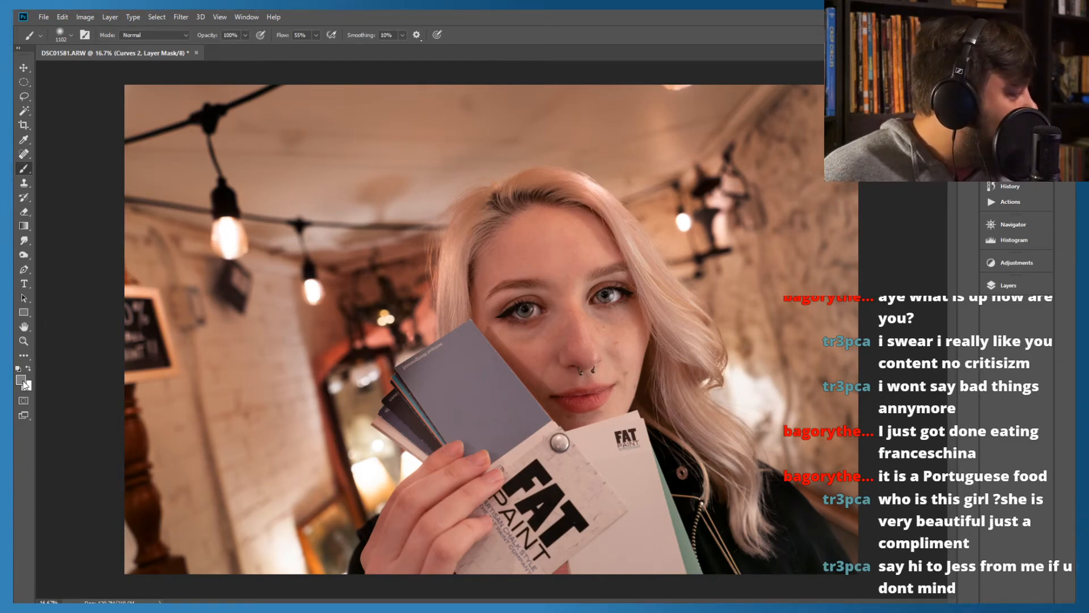
pyautogui.click(22, 379)
pyautogui.write('000000')
pyautogui.press('Return')
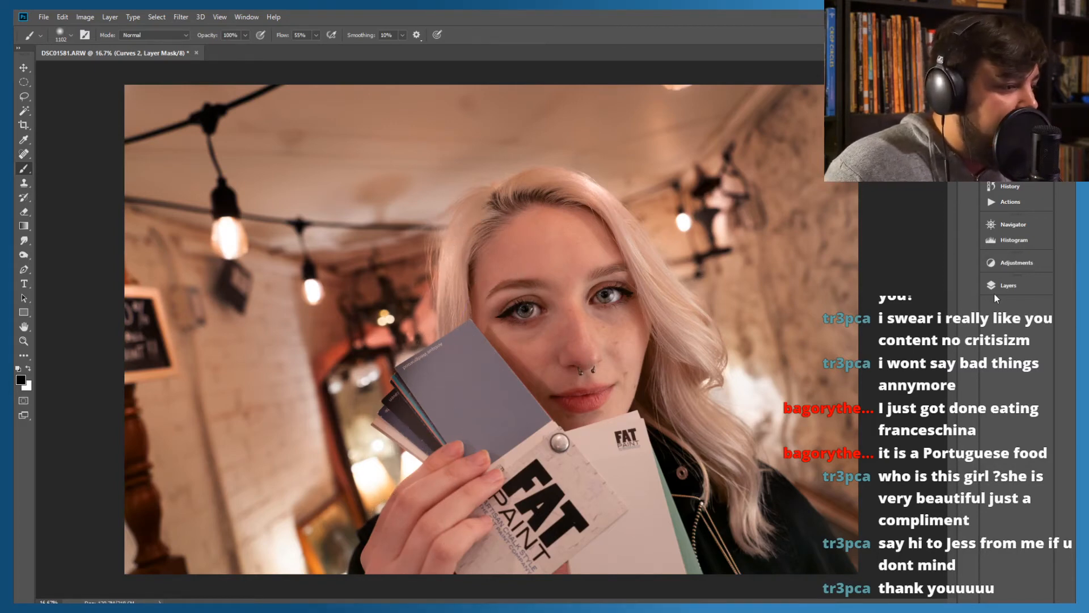
# Compare the portrait with the Curves 2 darkening hidden and shown, and look through the layer stack
pyautogui.click(1010, 286)
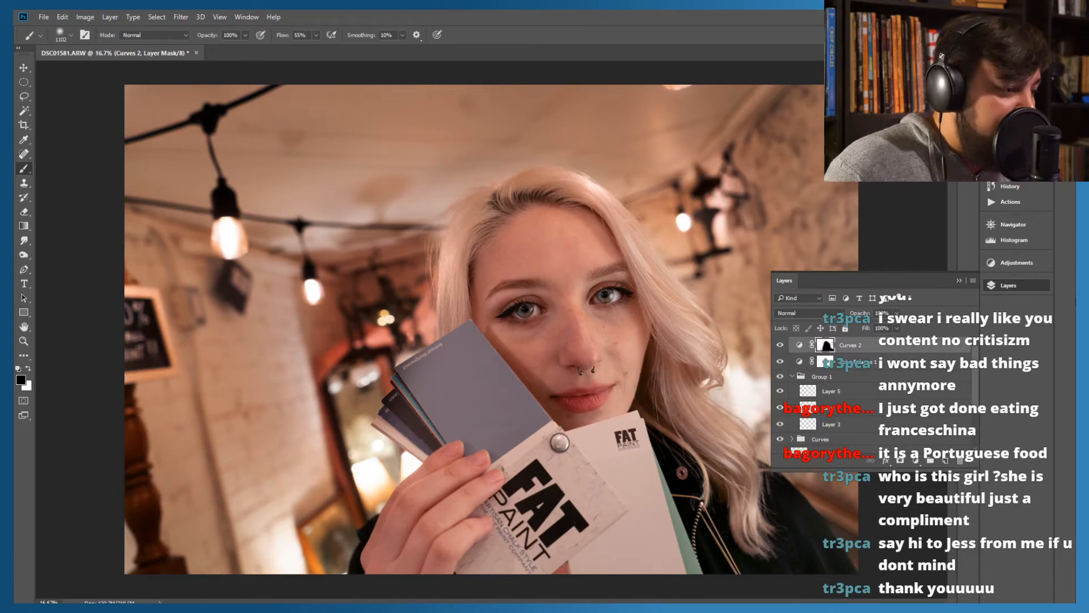
pyautogui.click(777, 345)
pyautogui.click(779, 345)
pyautogui.click(779, 345)
pyautogui.click(778, 345)
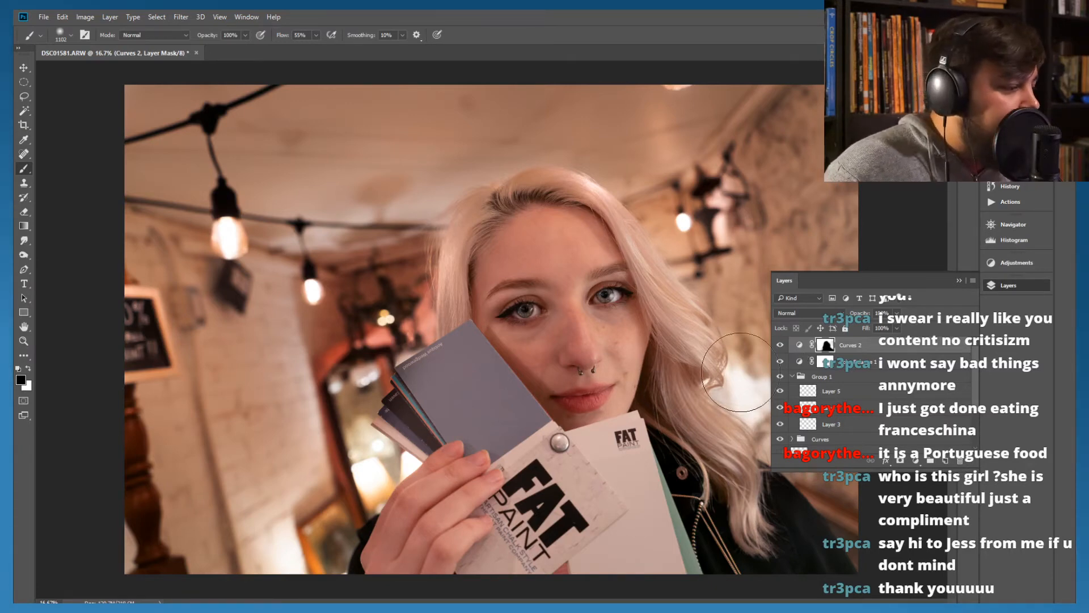
pyautogui.click(799, 345)
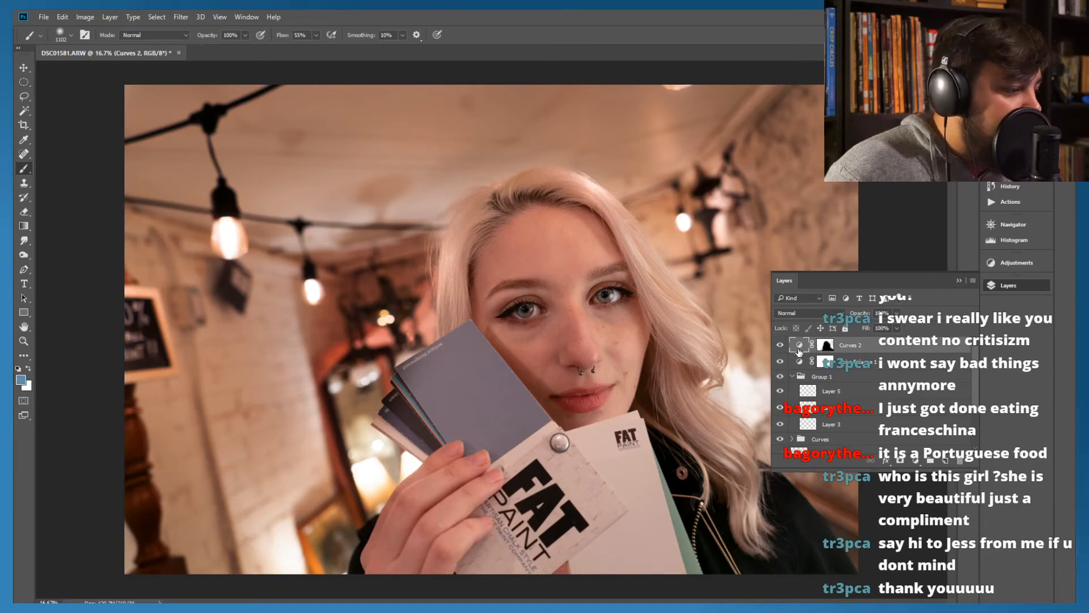
pyautogui.click(780, 345)
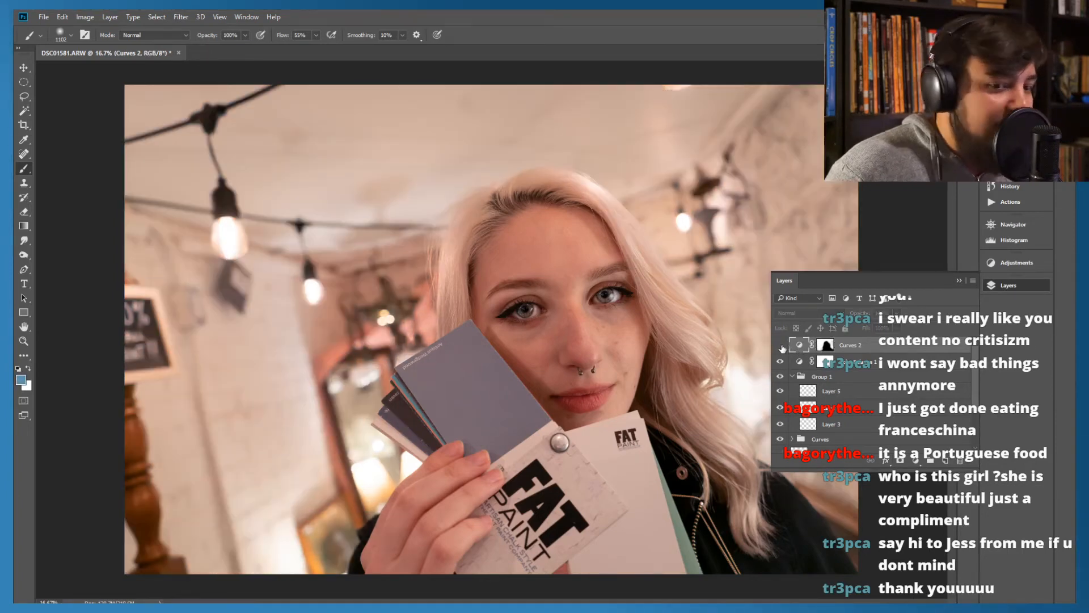
pyautogui.click(781, 345)
pyautogui.click(781, 345)
pyautogui.click(780, 345)
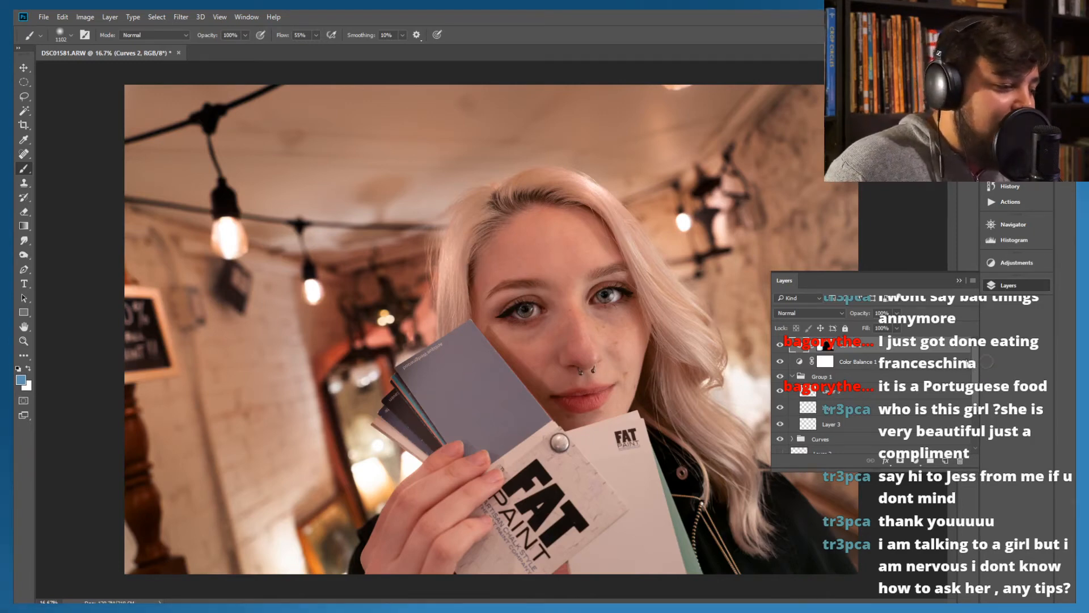
pyautogui.scroll(-3, 969, 397)
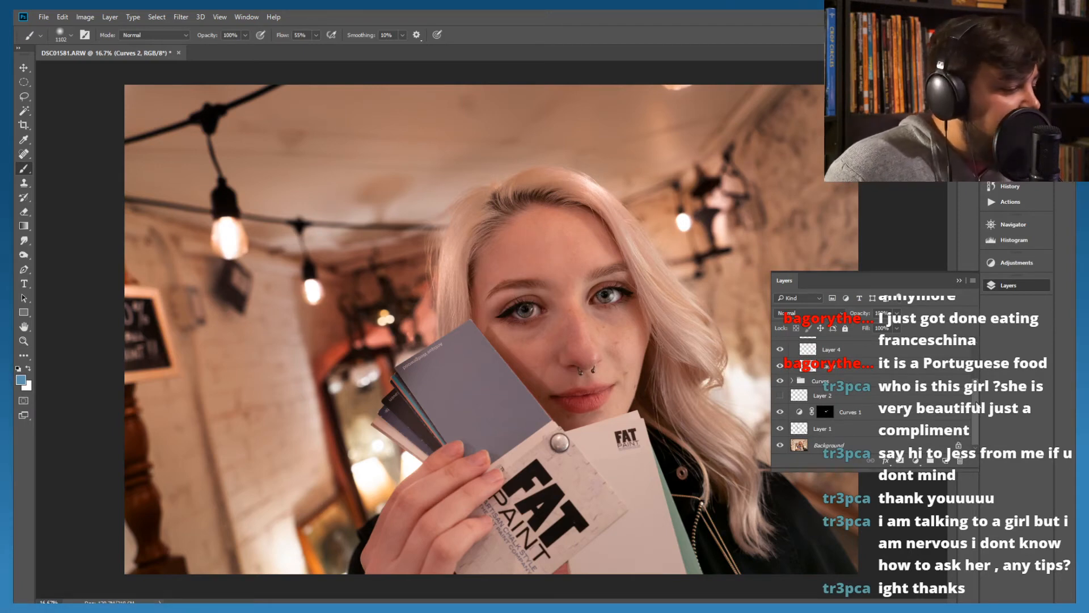
pyautogui.scroll(2, 980, 373)
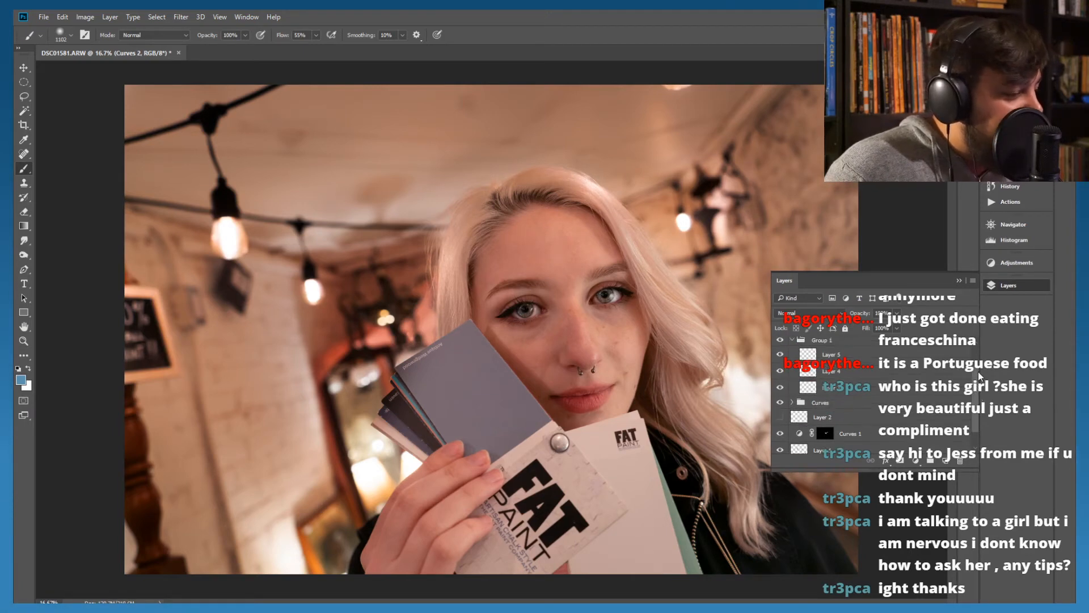
pyautogui.scroll(2, 976, 366)
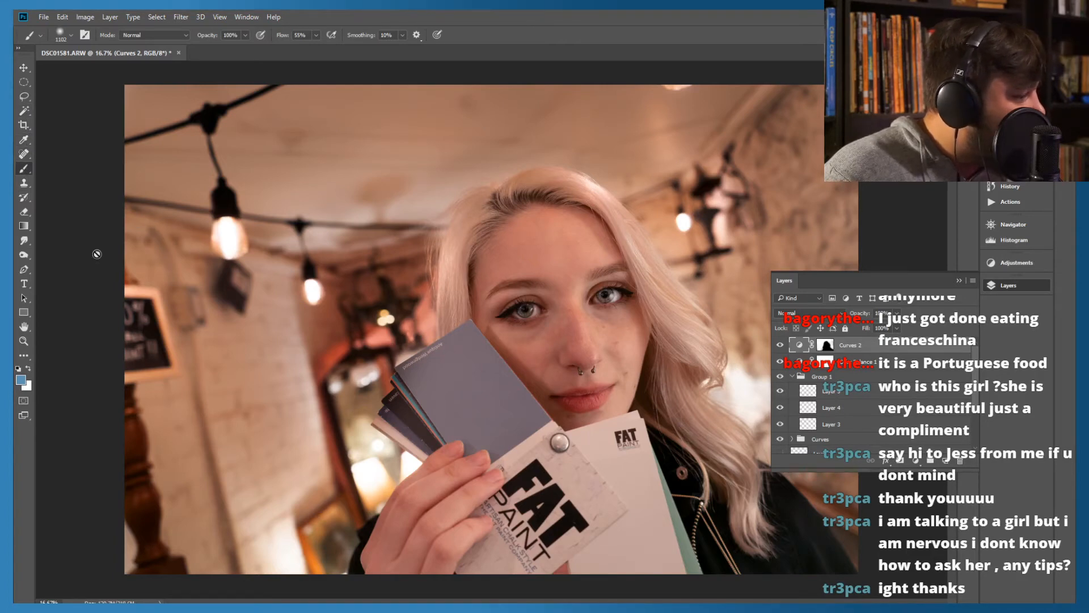
# Target the Curves 2 layer mask and reduce the soft round brush size to 187 px
pyautogui.click(824, 346)
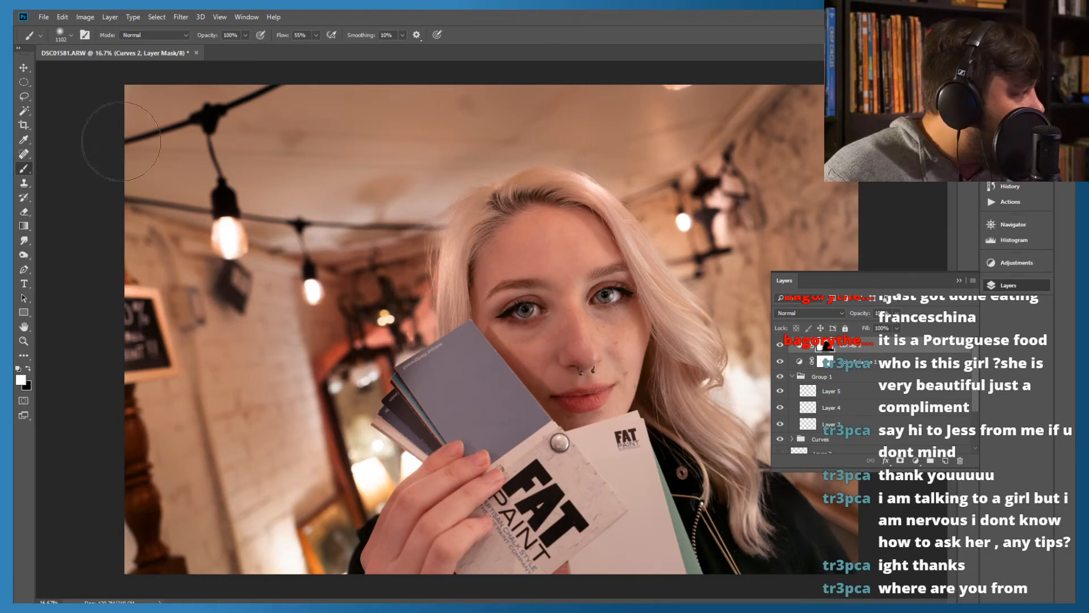
pyautogui.click(71, 35)
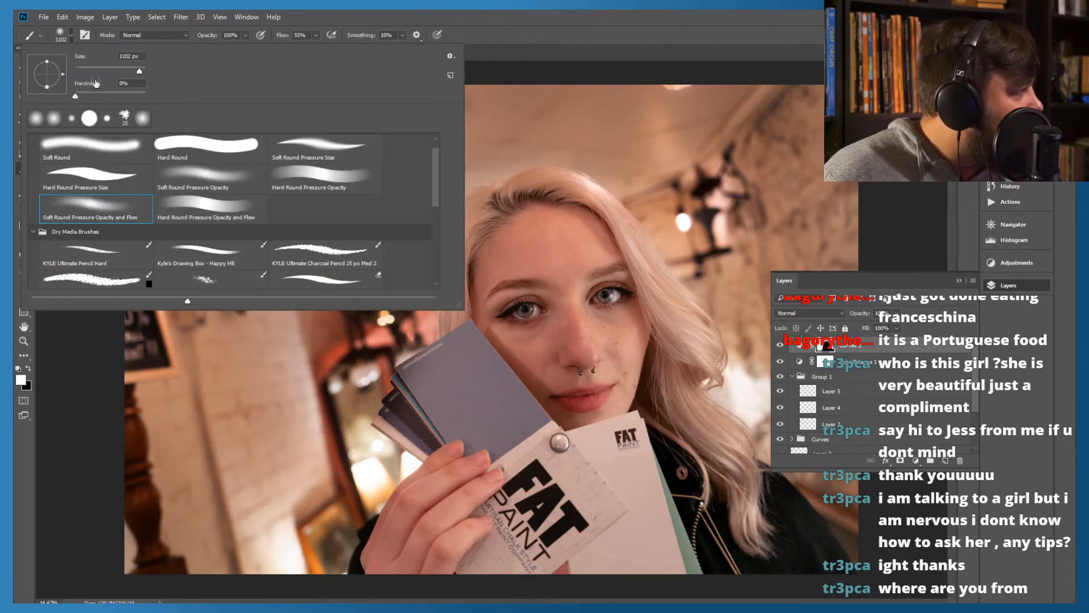
pyautogui.moveTo(105, 70); pyautogui.dragTo(127, 73)
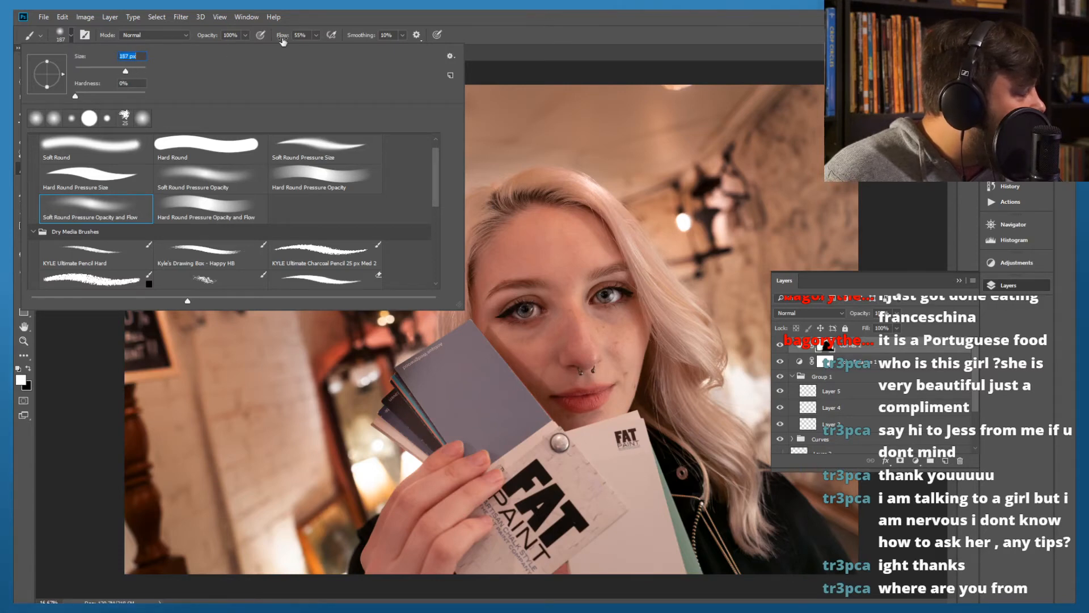
pyautogui.click(513, 15)
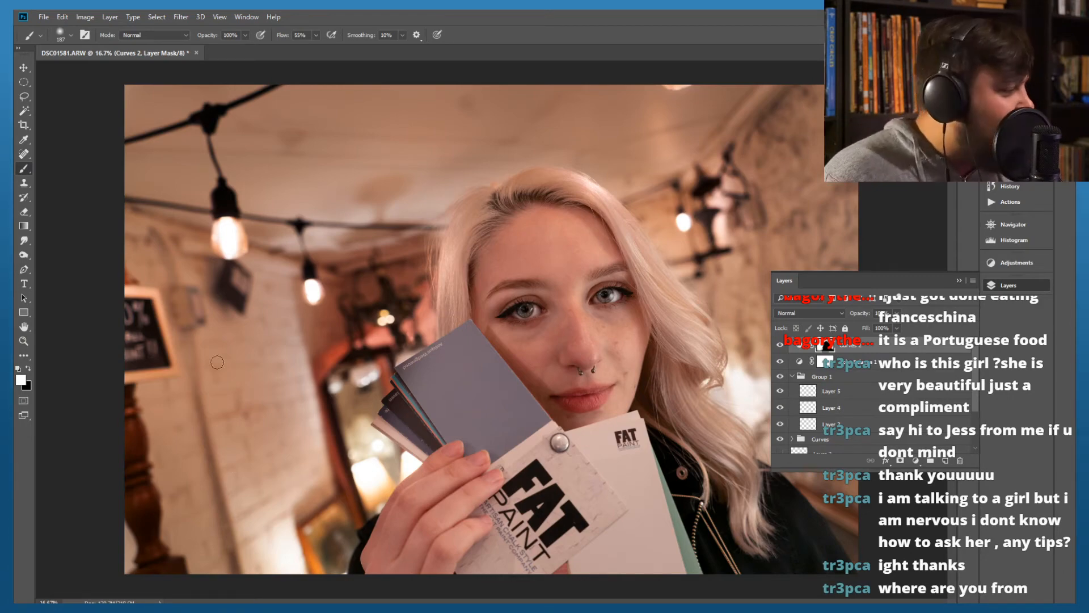
# Paint white on the Curves 2 mask along the crown of the hair to bring the background darkening up to its edge
pyautogui.scroll(3, 430, 305)
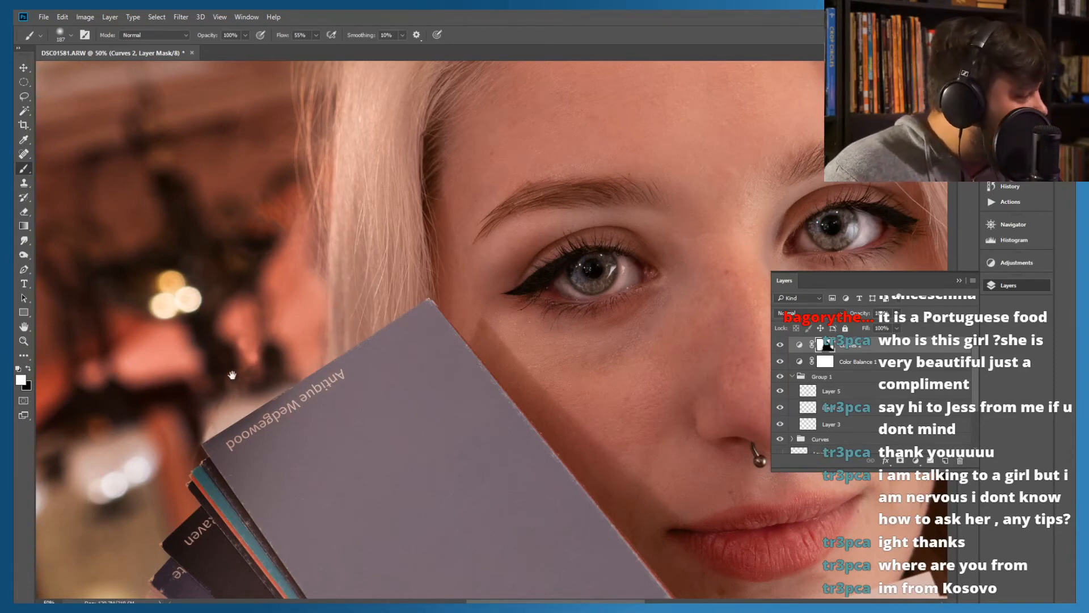
pyautogui.moveTo(232, 375); pyautogui.dragTo(306, 280)
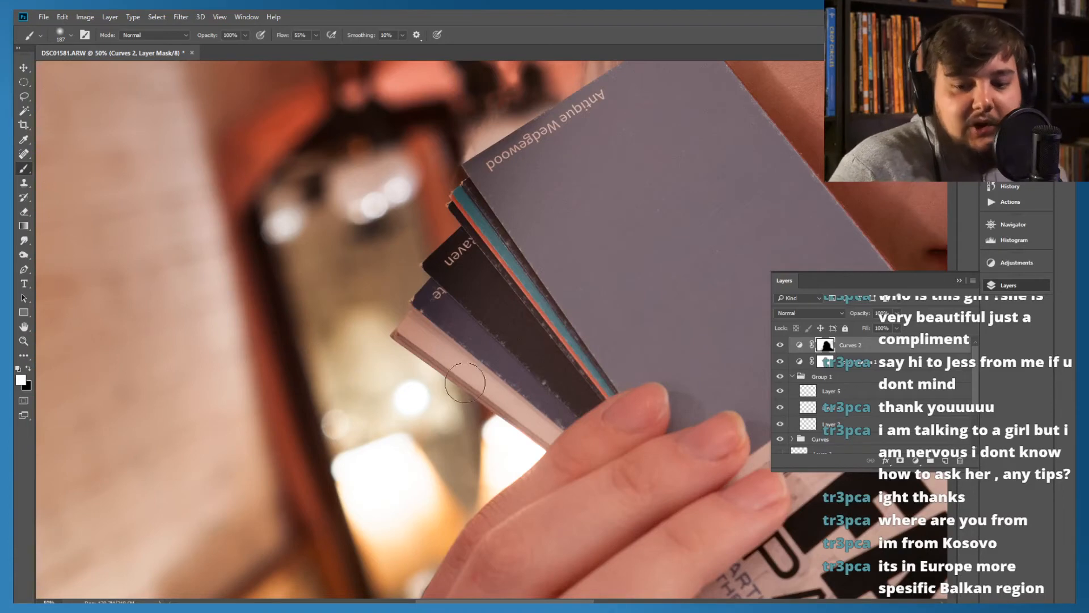
pyautogui.moveTo(371, 220); pyautogui.dragTo(340, 391)
pyautogui.moveTo(489, 251); pyautogui.dragTo(391, 448)
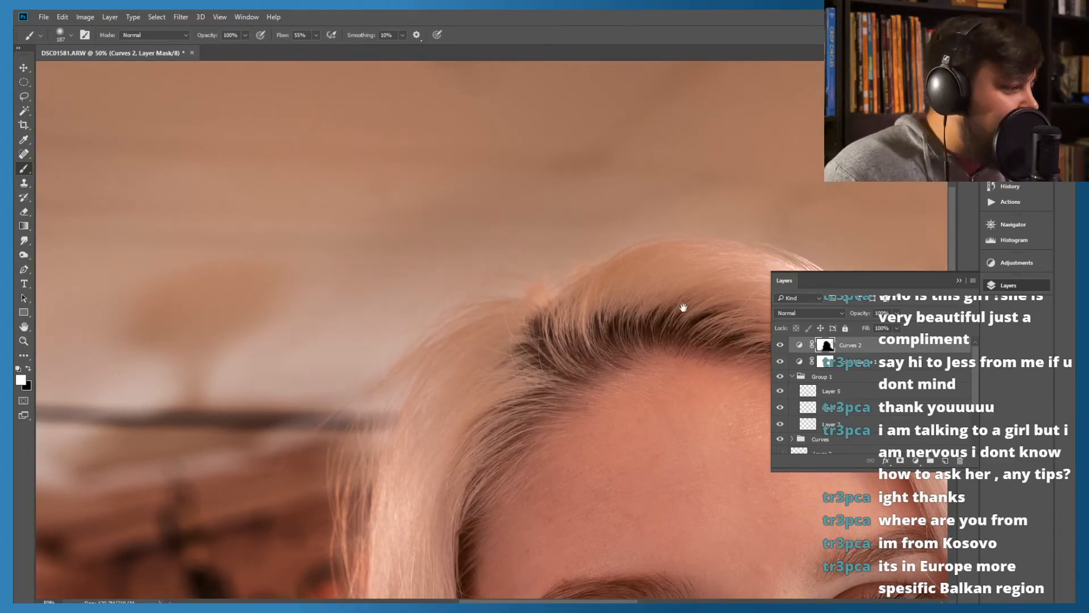
pyautogui.moveTo(683, 307); pyautogui.dragTo(474, 260)
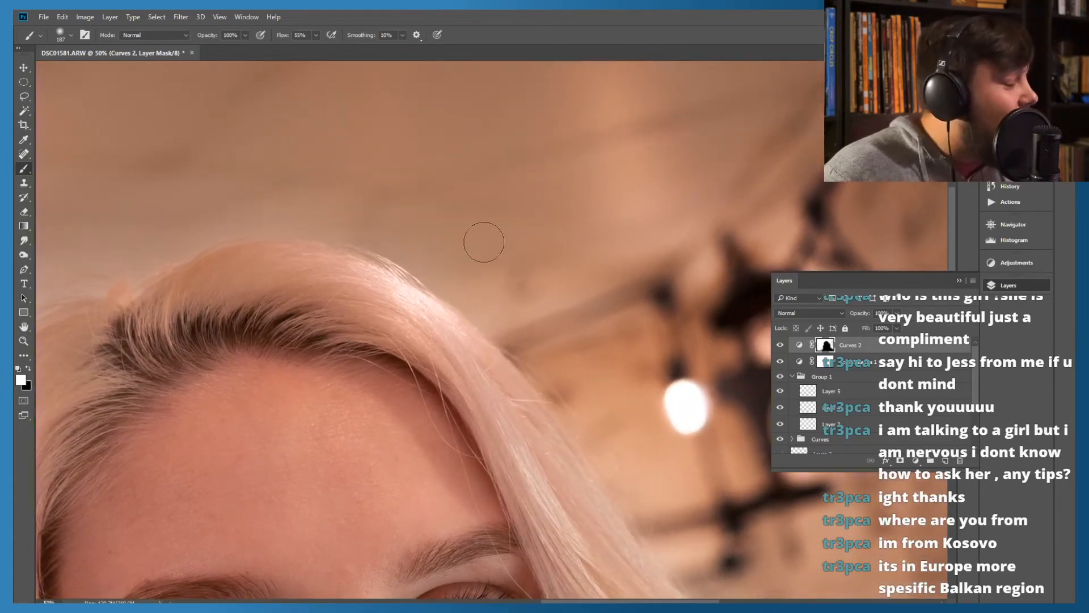
pyautogui.moveTo(435, 260); pyautogui.dragTo(504, 301)
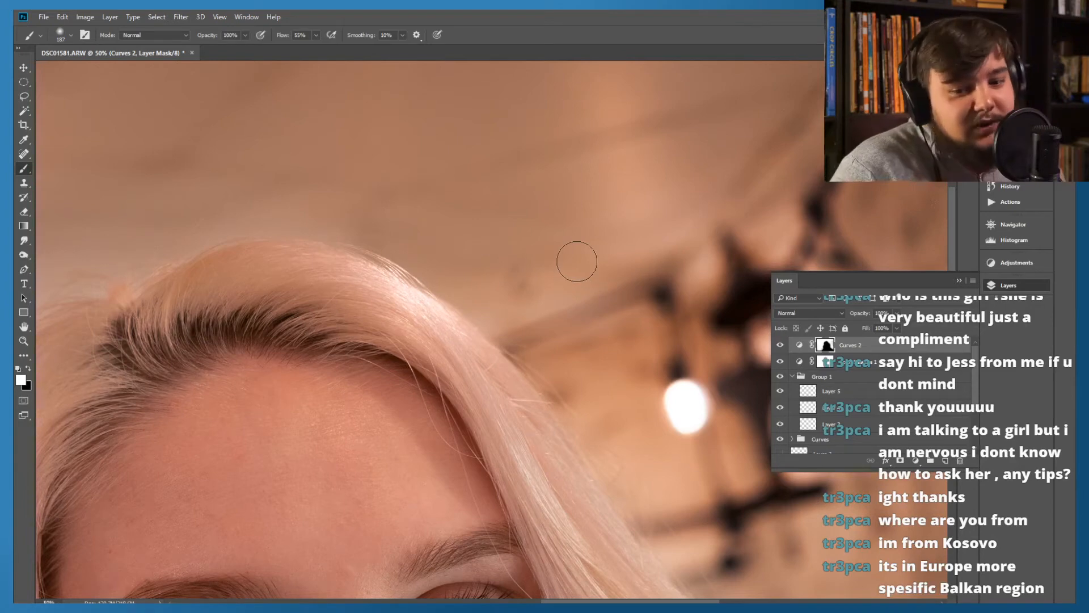
pyautogui.moveTo(540, 296); pyautogui.dragTo(658, 470)
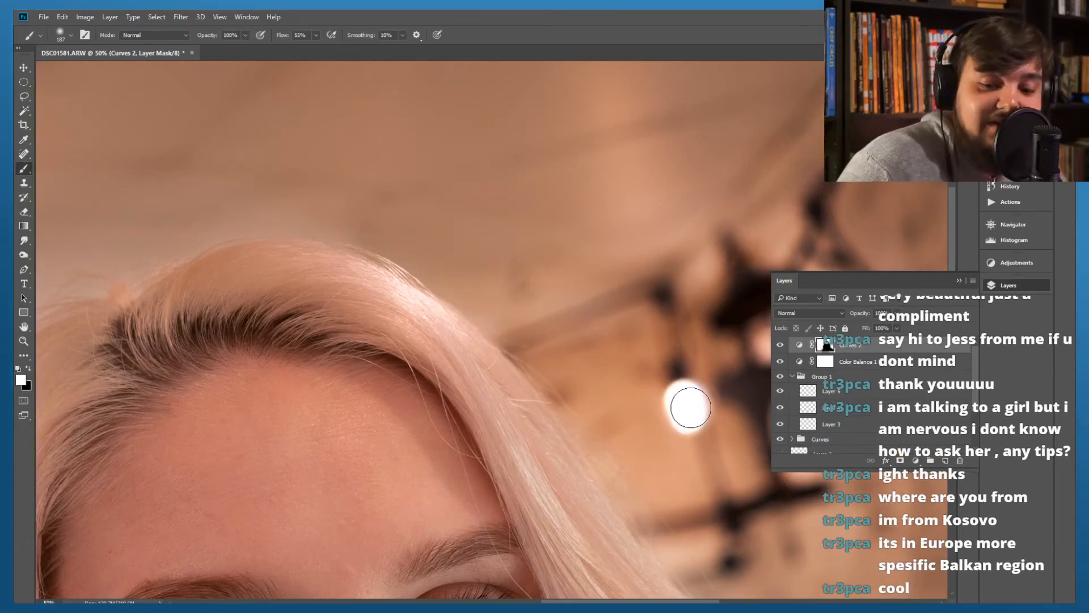
# Extend the white mask painting down the outer edge of the hair beside the eye and around the curl
pyautogui.moveTo(628, 490)
pyautogui.mouseDown()
pyautogui.moveTo(413, 219)
pyautogui.moveTo(341, 97)
pyautogui.mouseUp()
pyautogui.moveTo(497, 273); pyautogui.dragTo(624, 445)
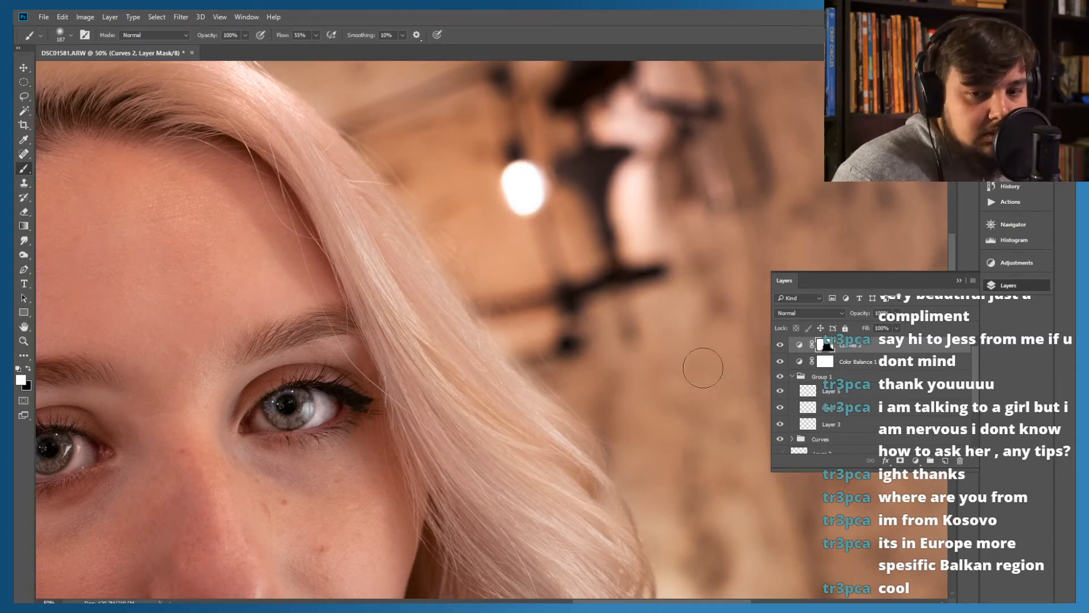
pyautogui.scroll(-5, 641, 428)
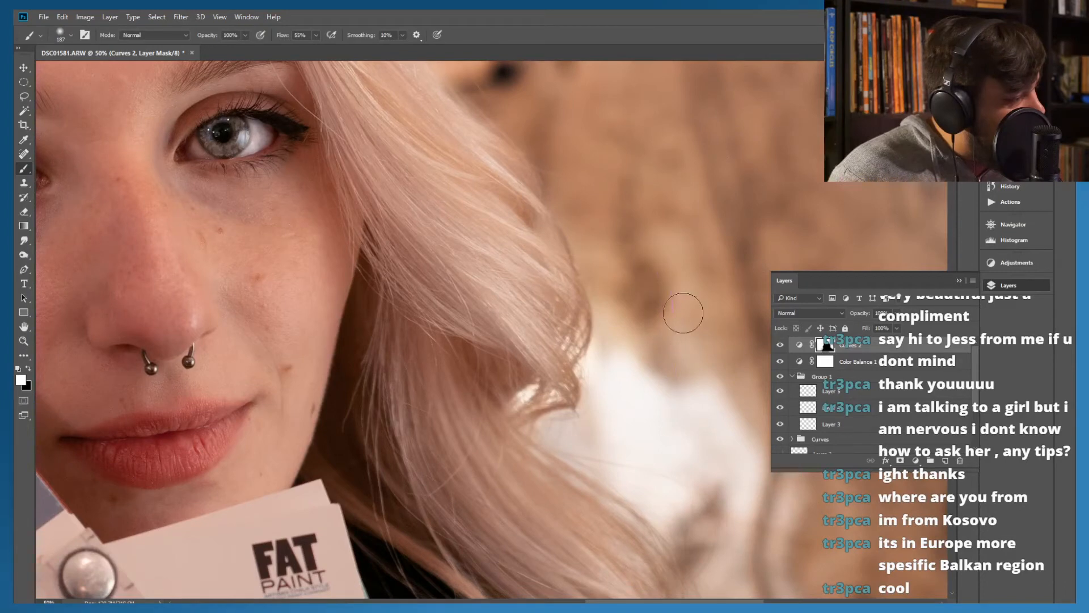
pyautogui.moveTo(549, 437)
pyautogui.mouseDown()
pyautogui.moveTo(612, 455)
pyautogui.moveTo(682, 502)
pyautogui.mouseUp()
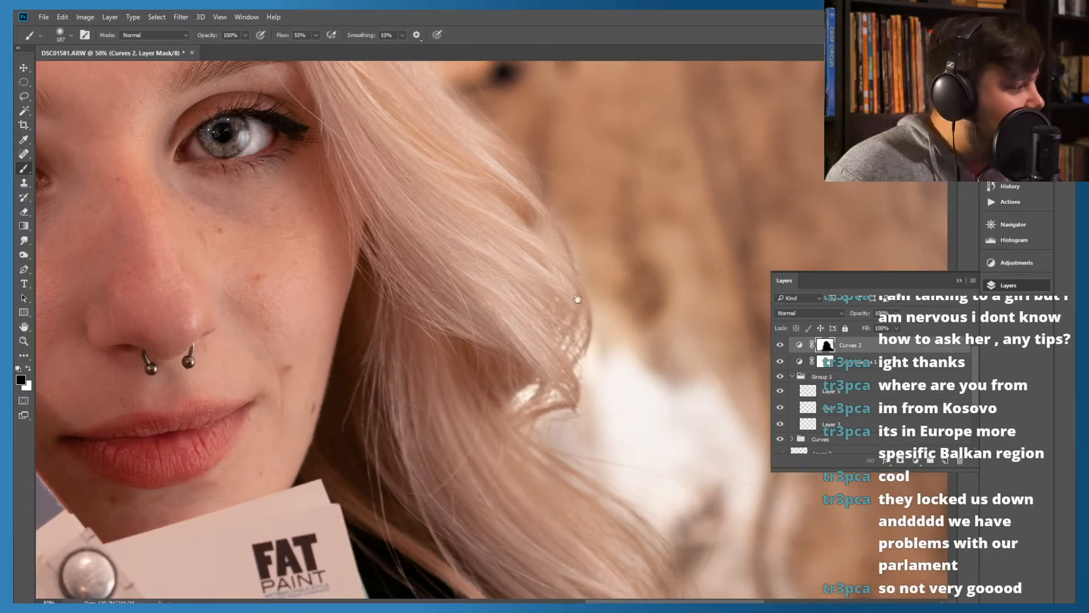
# Paint white on the Curves 2 mask over the black jacket's shoulder and the wall beside it to darken them
pyautogui.moveTo(600, 394)
pyautogui.mouseDown()
pyautogui.moveTo(559, 304)
pyautogui.moveTo(469, 382)
pyautogui.mouseUp()
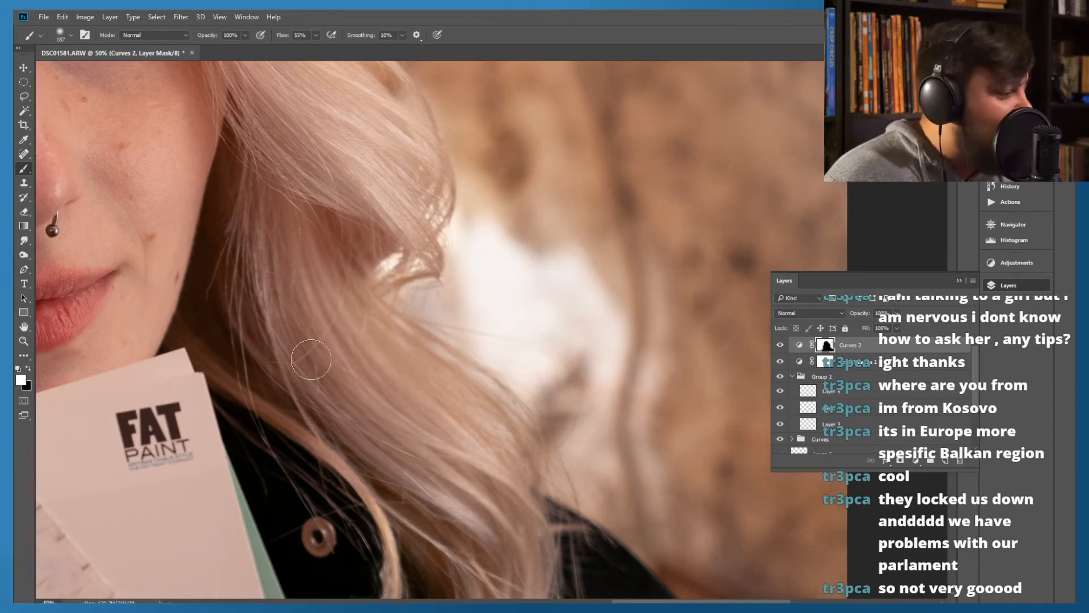
pyautogui.moveTo(547, 389)
pyautogui.mouseDown()
pyautogui.moveTo(523, 340)
pyautogui.moveTo(557, 325)
pyautogui.mouseUp()
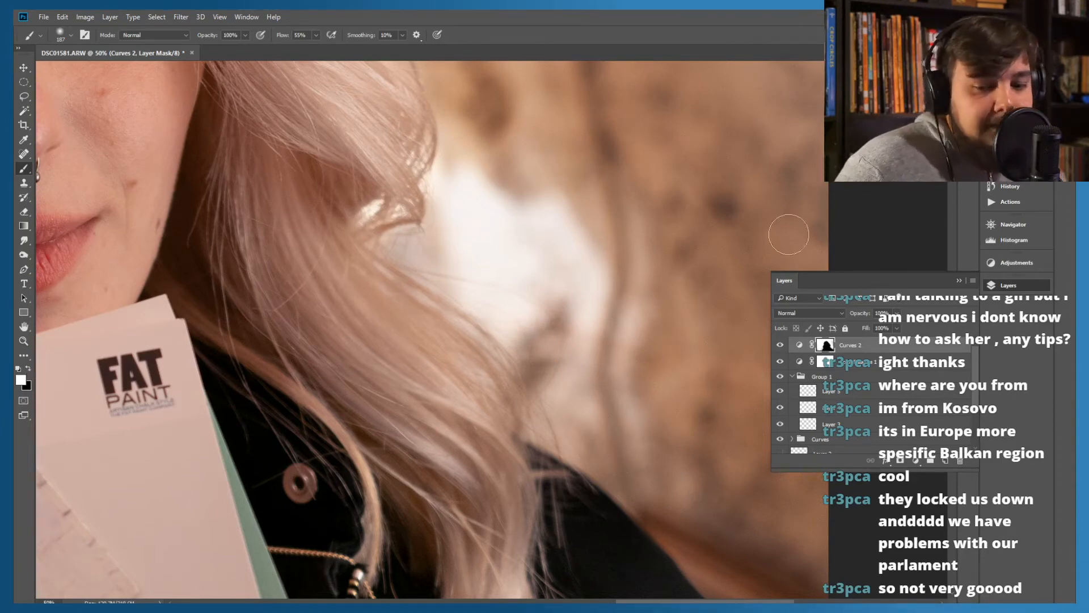
pyautogui.moveTo(594, 418); pyautogui.dragTo(512, 294)
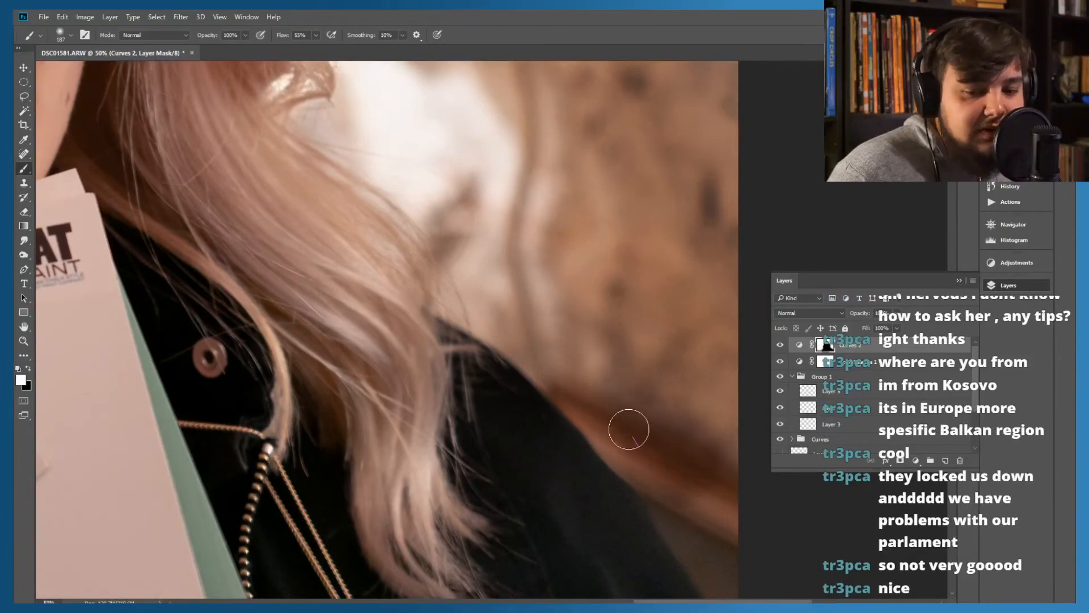
pyautogui.moveTo(664, 459)
pyautogui.mouseDown()
pyautogui.moveTo(686, 482)
pyautogui.moveTo(708, 573)
pyautogui.moveTo(717, 530)
pyautogui.moveTo(709, 474)
pyautogui.moveTo(709, 539)
pyautogui.moveTo(562, 393)
pyautogui.moveTo(681, 494)
pyautogui.moveTo(666, 392)
pyautogui.moveTo(596, 238)
pyautogui.moveTo(560, 220)
pyautogui.mouseUp()
pyautogui.moveTo(596, 414)
pyautogui.mouseDown()
pyautogui.moveTo(628, 460)
pyautogui.moveTo(579, 333)
pyautogui.moveTo(533, 267)
pyautogui.moveTo(586, 362)
pyautogui.moveTo(416, 179)
pyautogui.moveTo(576, 215)
pyautogui.mouseUp()
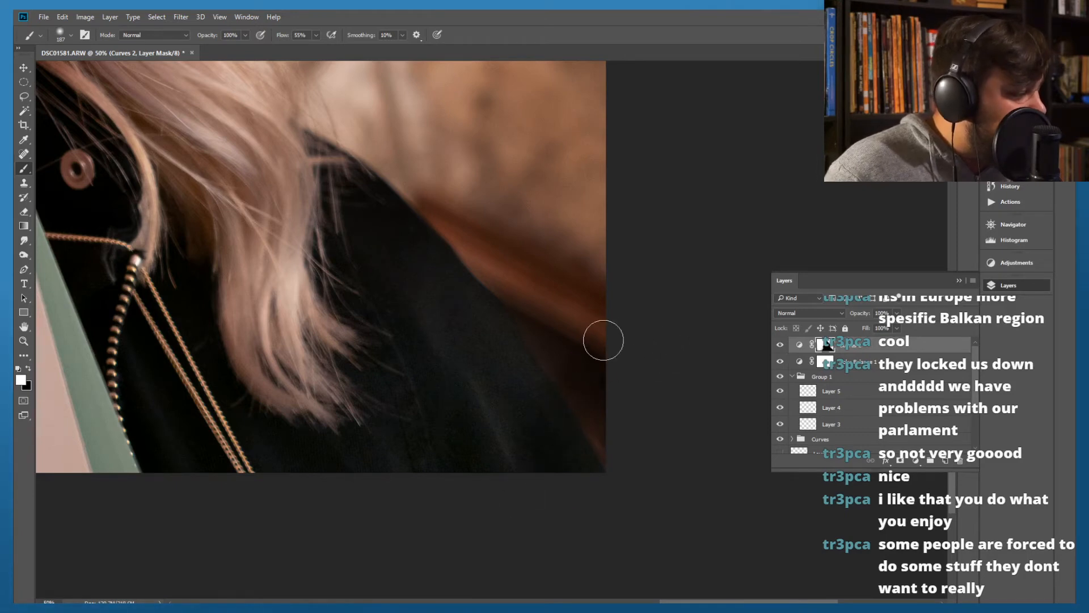
pyautogui.moveTo(542, 288)
pyautogui.mouseDown()
pyautogui.moveTo(402, 450)
pyautogui.moveTo(409, 356)
pyautogui.moveTo(445, 338)
pyautogui.mouseUp()
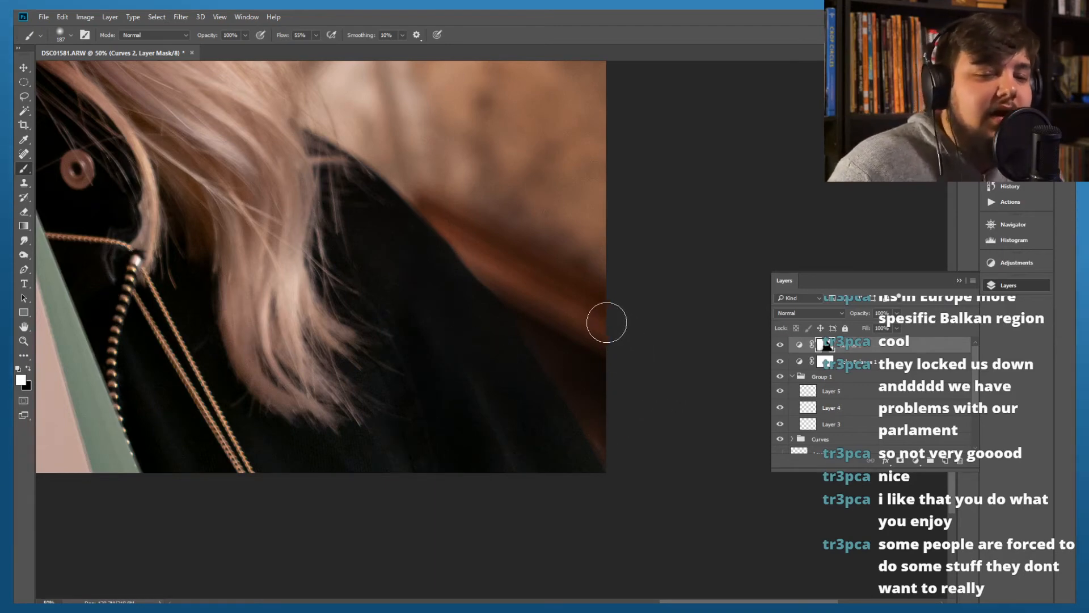
pyautogui.moveTo(449, 435)
pyautogui.mouseDown()
pyautogui.moveTo(389, 465)
pyautogui.moveTo(358, 457)
pyautogui.moveTo(384, 501)
pyautogui.moveTo(414, 325)
pyautogui.moveTo(386, 333)
pyautogui.moveTo(384, 504)
pyautogui.mouseUp()
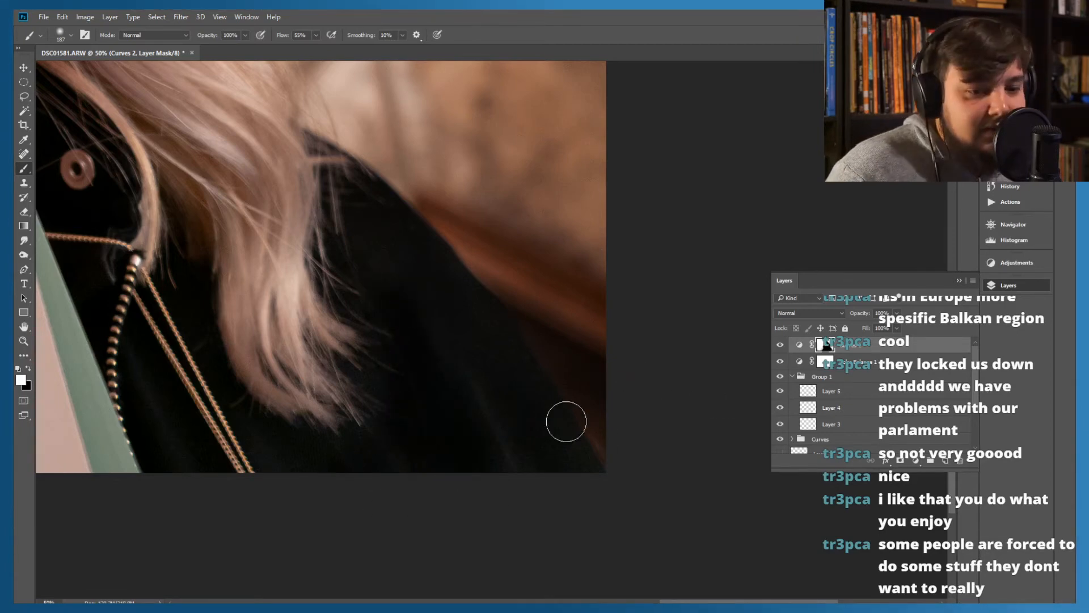
pyautogui.moveTo(465, 301); pyautogui.dragTo(570, 521)
pyautogui.moveTo(362, 164); pyautogui.dragTo(572, 506)
pyautogui.moveTo(363, 153); pyautogui.dragTo(608, 569)
pyautogui.moveTo(365, 187); pyautogui.dragTo(332, 278)
# Switch the foreground colour to black and check the Curves 2 mask edges around the paint cards and hair
pyautogui.moveTo(454, 457); pyautogui.dragTo(346, 285)
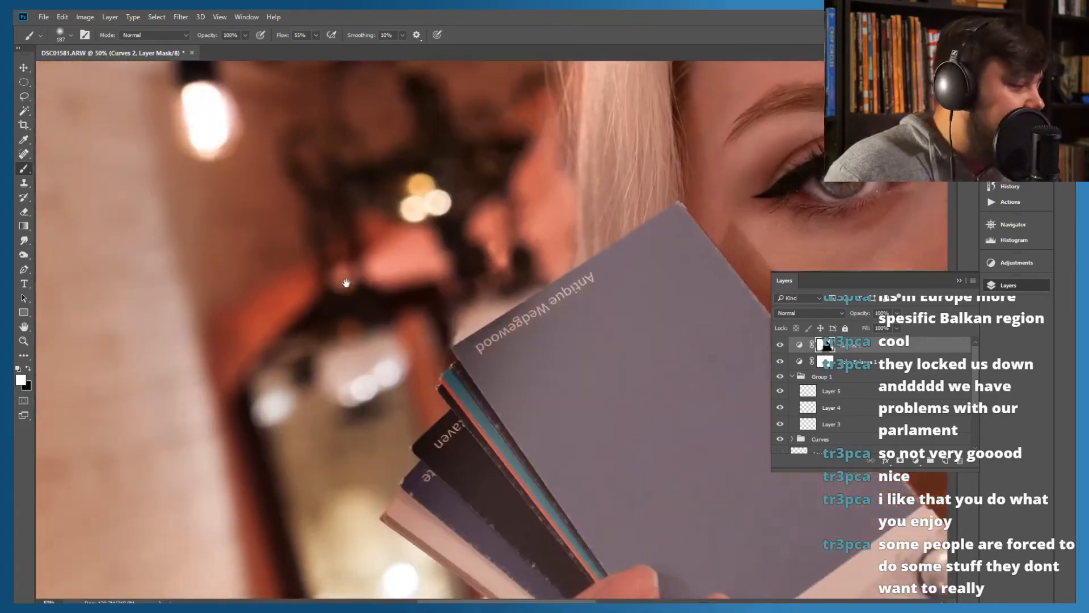
pyautogui.moveTo(300, 349); pyautogui.dragTo(420, 280)
pyautogui.moveTo(378, 342)
pyautogui.mouseDown()
pyautogui.moveTo(391, 295)
pyautogui.moveTo(395, 310)
pyautogui.mouseUp()
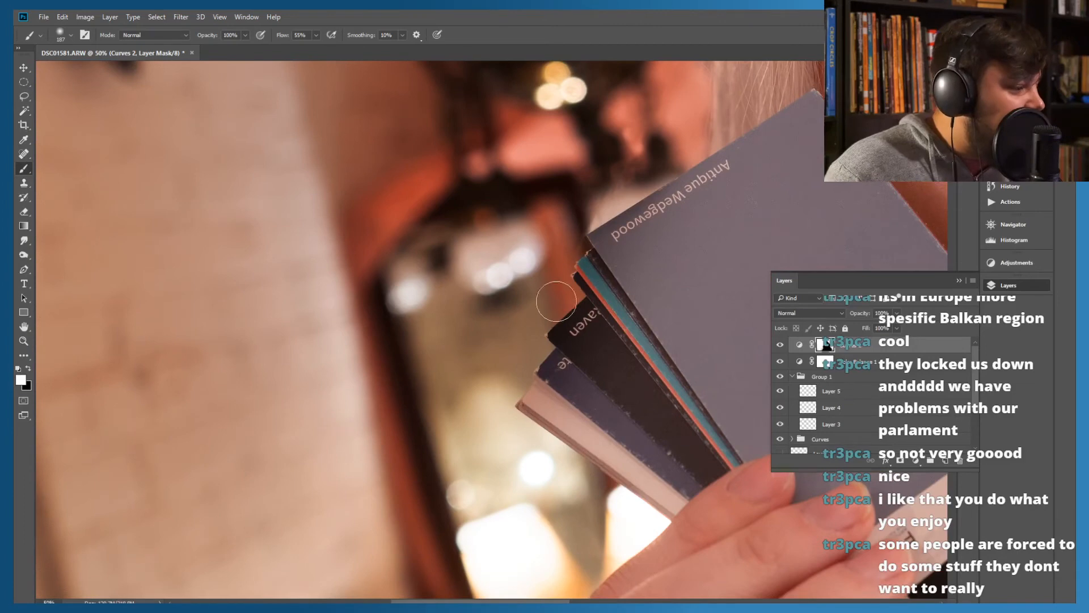
pyautogui.click(28, 370)
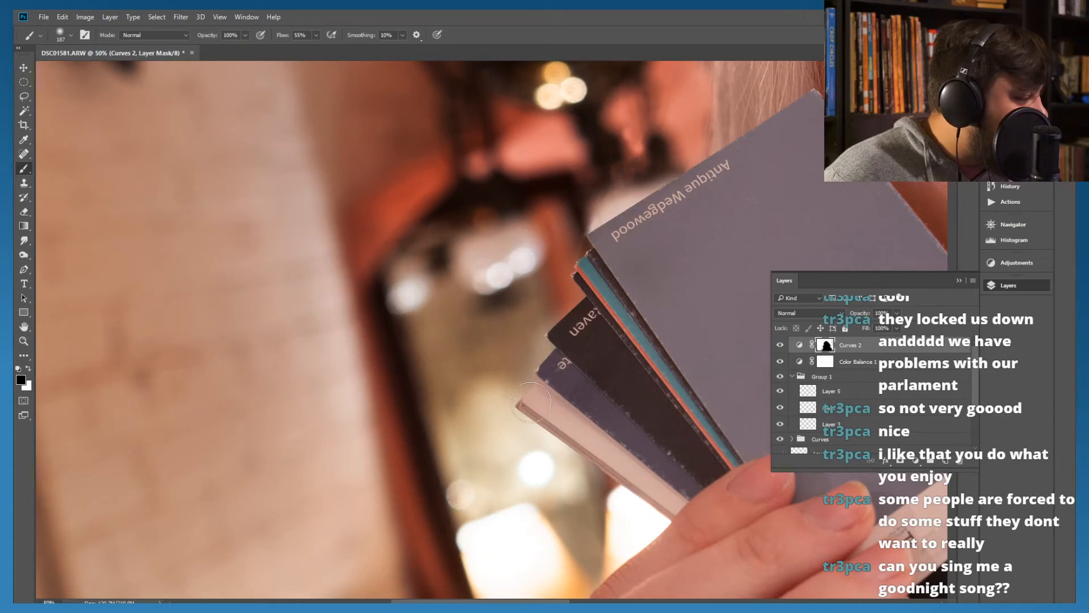
pyautogui.moveTo(643, 314)
pyautogui.mouseDown()
pyautogui.moveTo(384, 360)
pyautogui.moveTo(373, 394)
pyautogui.mouseUp()
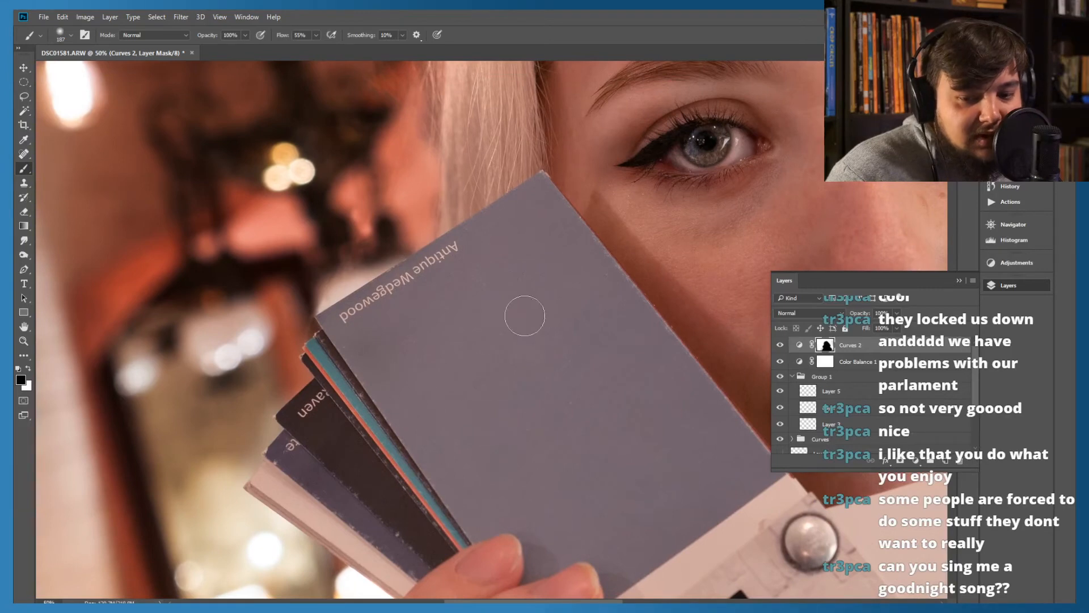
pyautogui.moveTo(598, 220); pyautogui.dragTo(543, 439)
pyautogui.moveTo(542, 219); pyautogui.dragTo(515, 416)
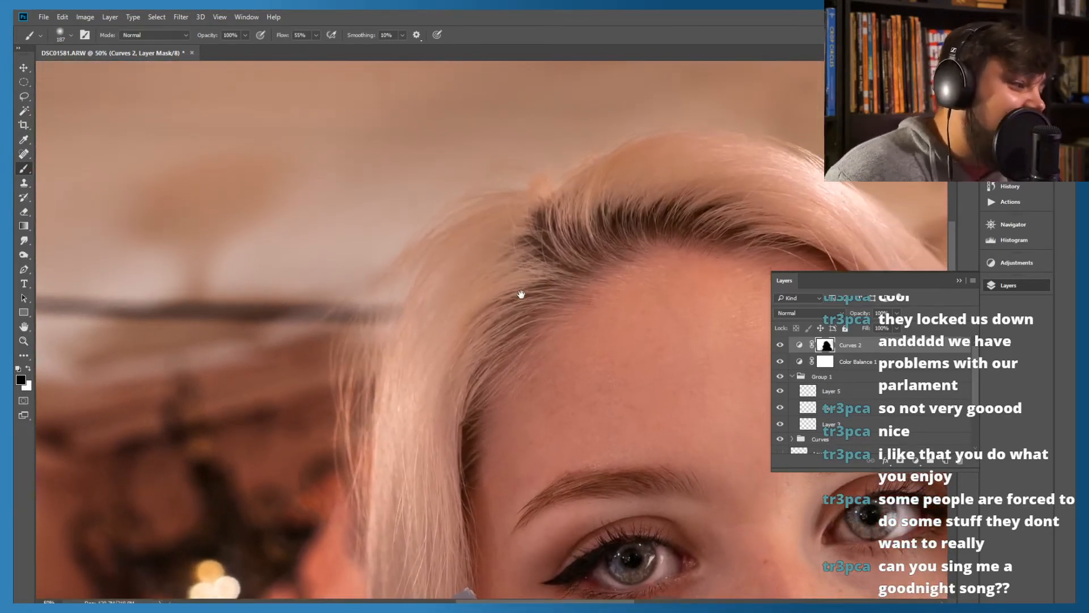
pyautogui.moveTo(522, 293); pyautogui.dragTo(531, 299)
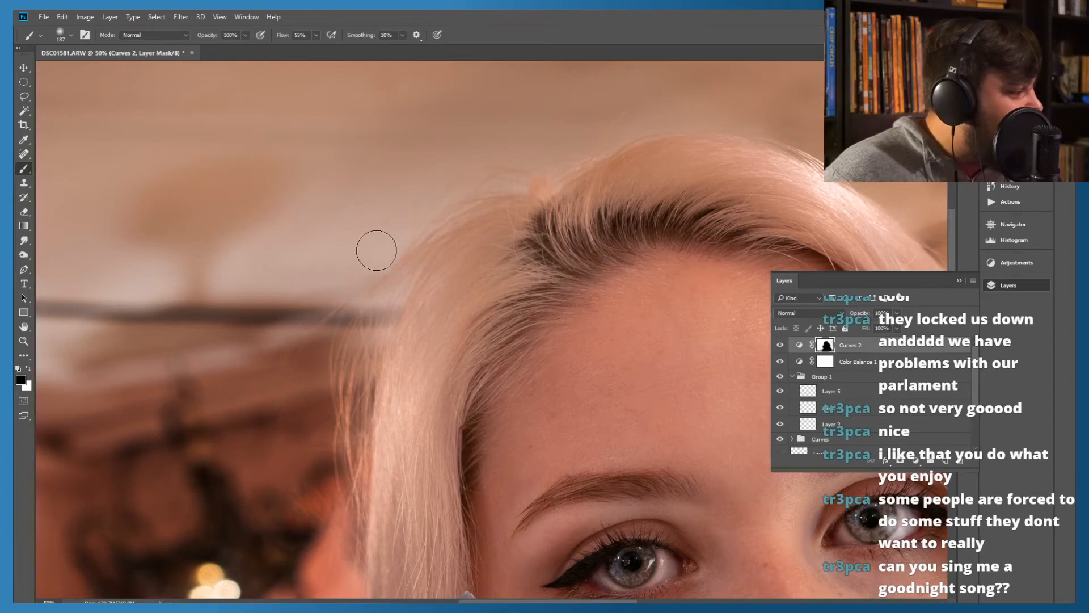
pyautogui.moveTo(762, 342); pyautogui.dragTo(360, 269)
pyautogui.moveTo(474, 332); pyautogui.dragTo(318, 279)
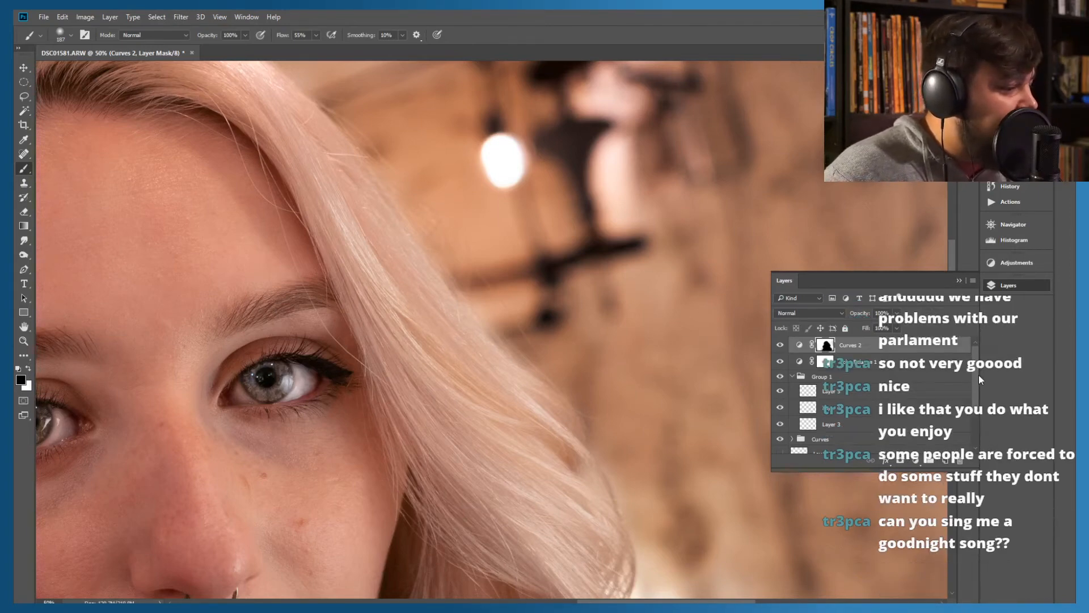
# On Layer 1, remove the stray hairs in the background beside the outer hair edge near the eye with the Spot Healing Brush
pyautogui.moveTo(976, 376); pyautogui.dragTo(975, 398)
pyautogui.click(843, 434)
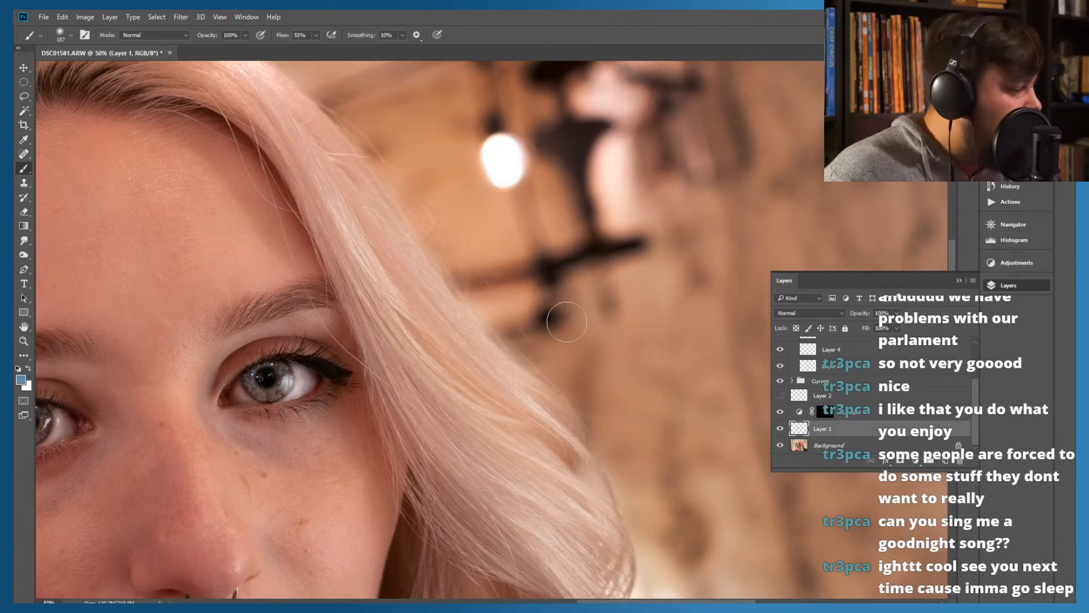
pyautogui.click(22, 155)
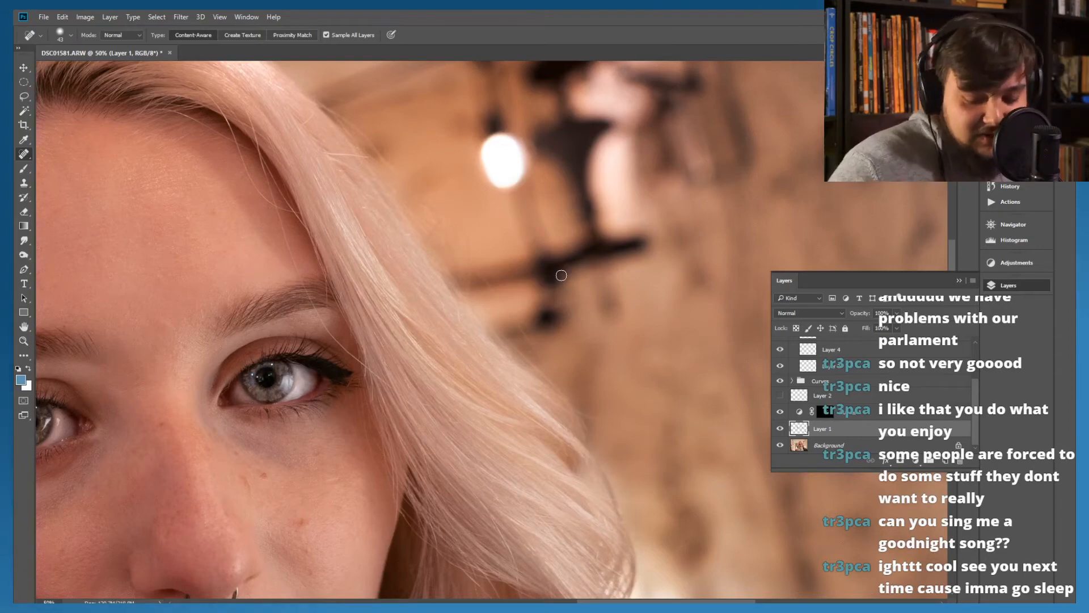
pyautogui.hotkey('ctrl', '+')
pyautogui.hotkey('ctrl', '+')
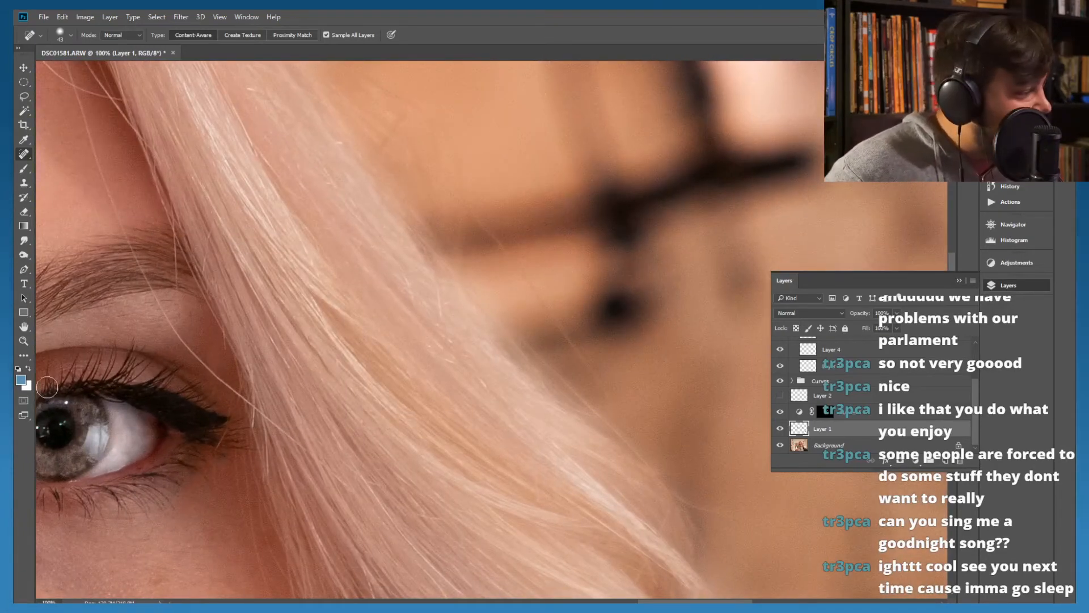
pyautogui.moveTo(516, 264); pyautogui.dragTo(605, 388)
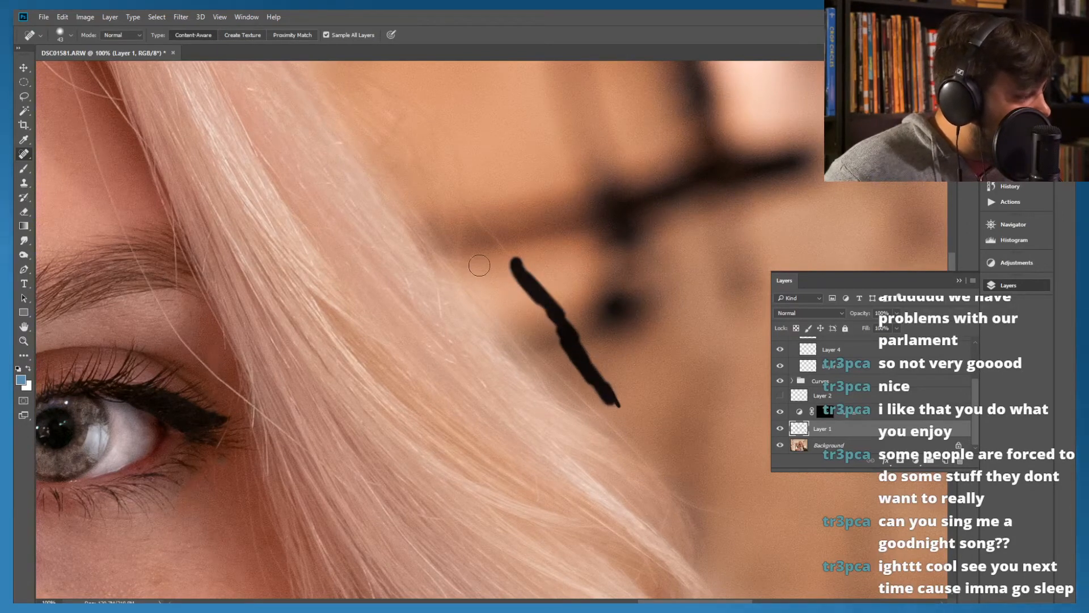
pyautogui.moveTo(478, 227)
pyautogui.mouseDown()
pyautogui.moveTo(510, 270)
pyautogui.moveTo(456, 196)
pyautogui.moveTo(492, 259)
pyautogui.mouseUp()
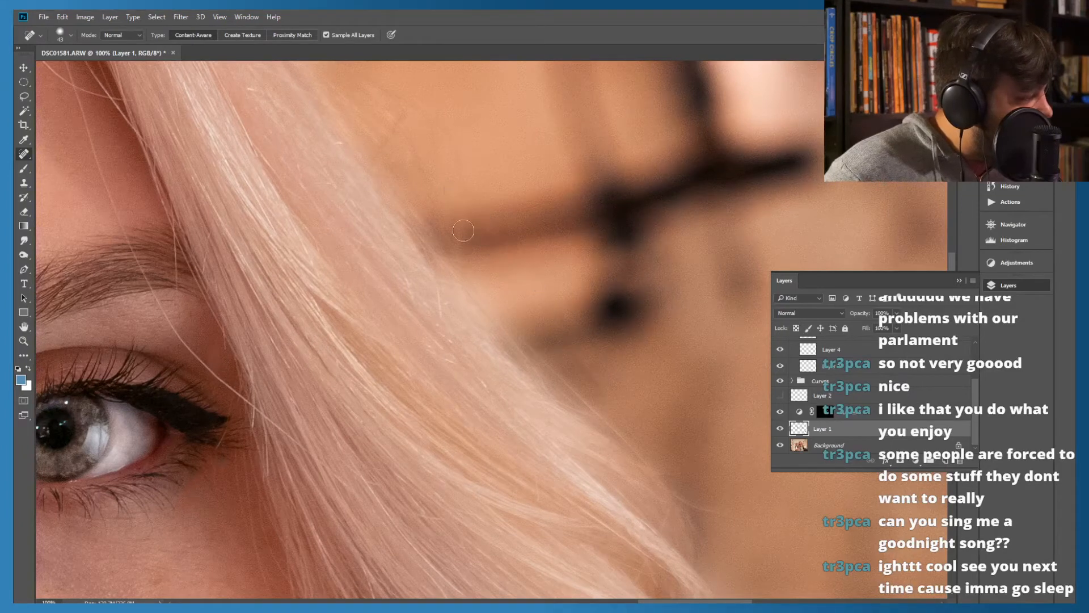
pyautogui.moveTo(704, 512); pyautogui.dragTo(678, 487)
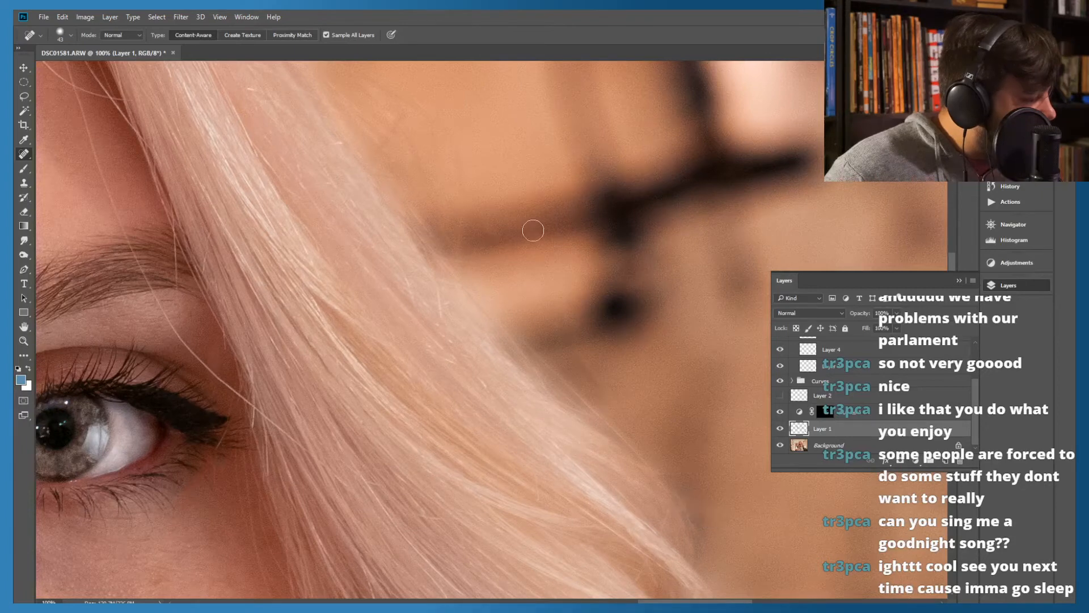
# Heal the dark stray hairs sticking out from the outer hair edge just below the crown
pyautogui.moveTo(499, 227); pyautogui.dragTo(685, 455)
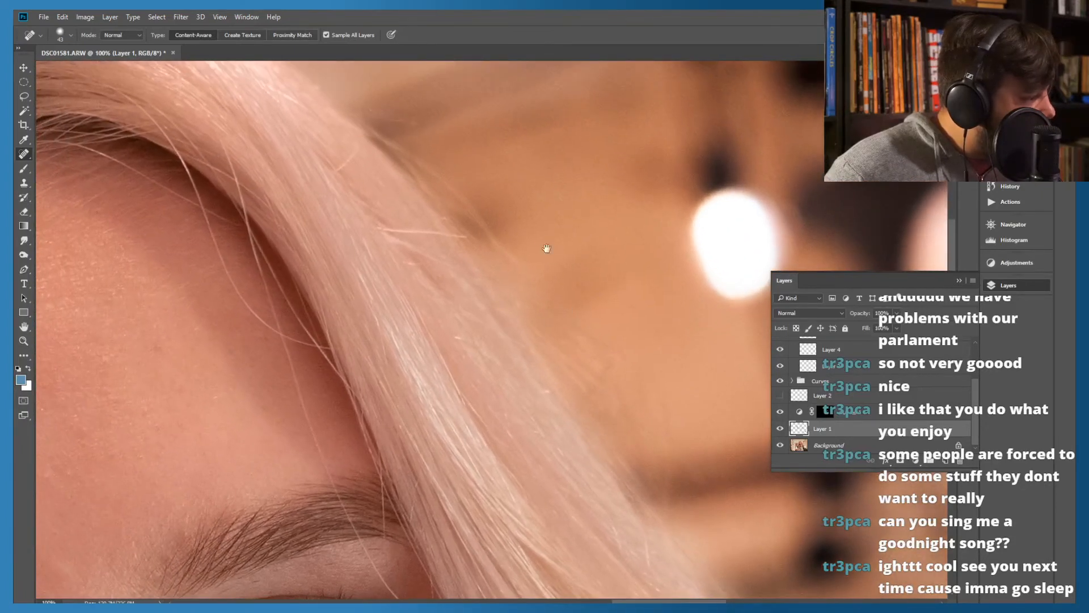
pyautogui.moveTo(550, 253); pyautogui.dragTo(661, 399)
pyautogui.moveTo(537, 296)
pyautogui.mouseDown()
pyautogui.moveTo(465, 262)
pyautogui.moveTo(501, 292)
pyautogui.mouseUp()
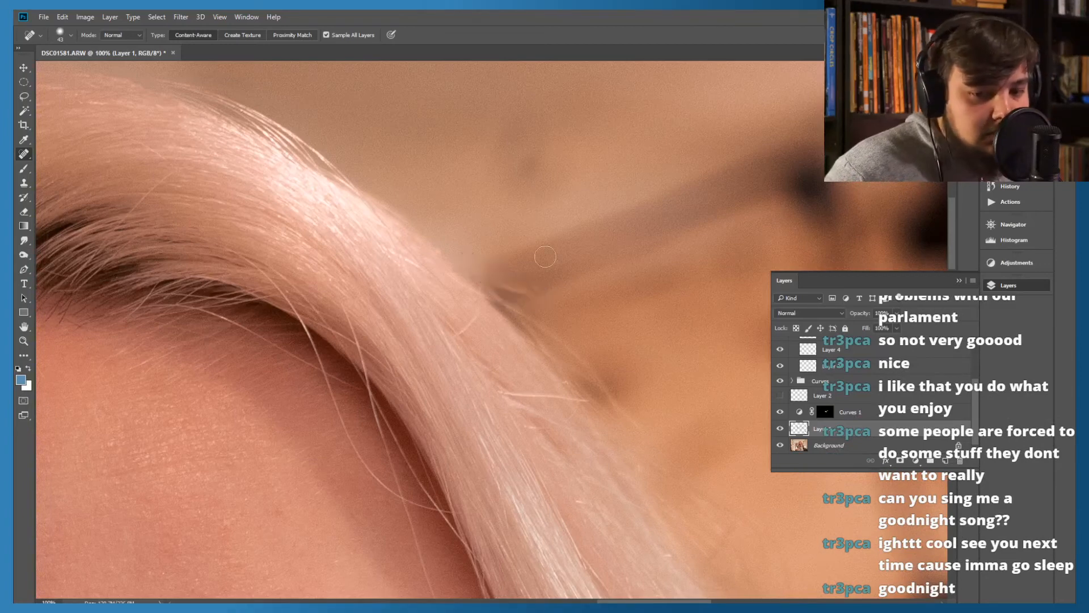
pyautogui.moveTo(386, 187)
pyautogui.mouseDown()
pyautogui.moveTo(501, 247)
pyautogui.moveTo(528, 277)
pyautogui.mouseUp()
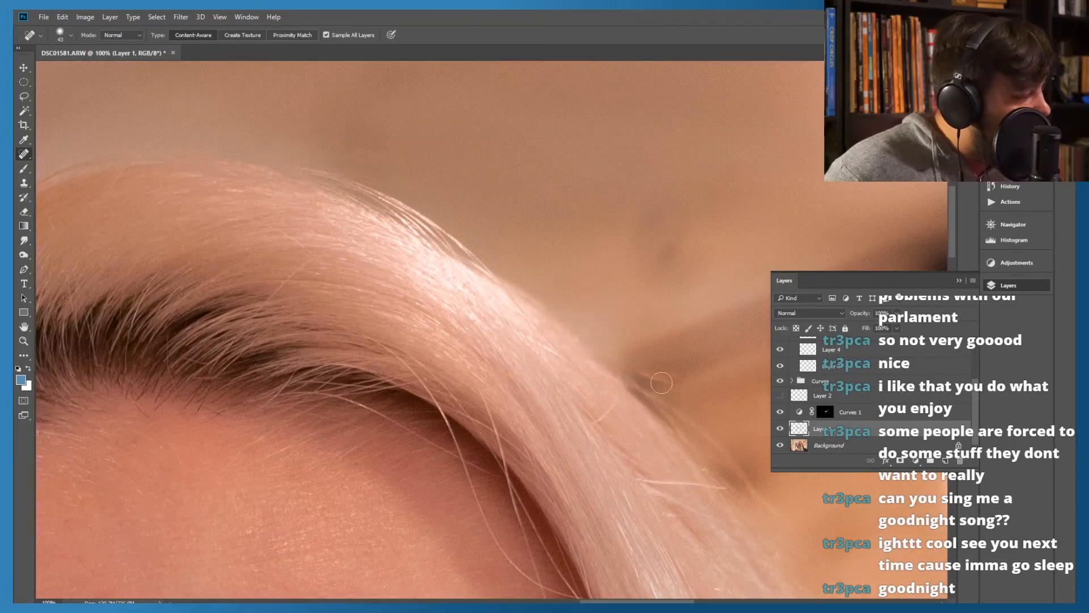
pyautogui.moveTo(635, 372); pyautogui.dragTo(672, 386)
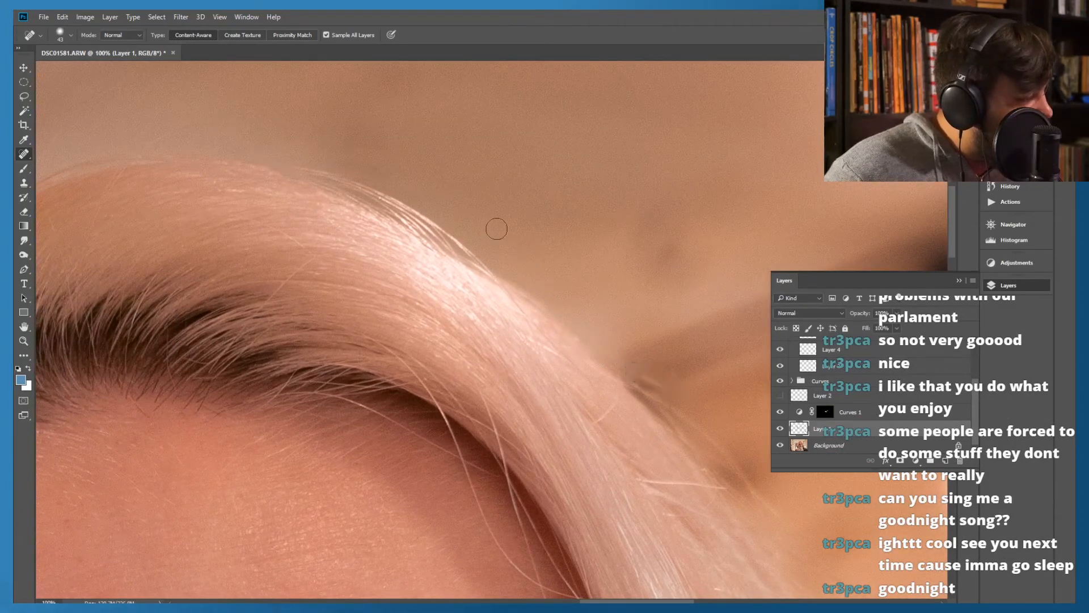
pyautogui.moveTo(668, 387)
pyautogui.mouseDown()
pyautogui.moveTo(637, 370)
pyautogui.moveTo(642, 380)
pyautogui.mouseUp()
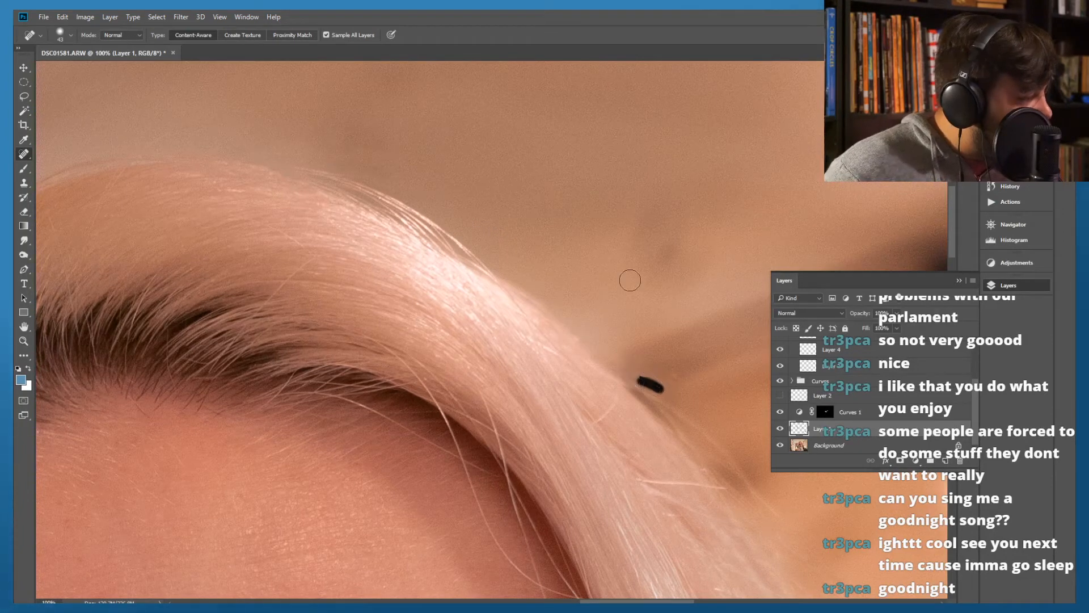
pyautogui.moveTo(657, 381); pyautogui.dragTo(643, 372)
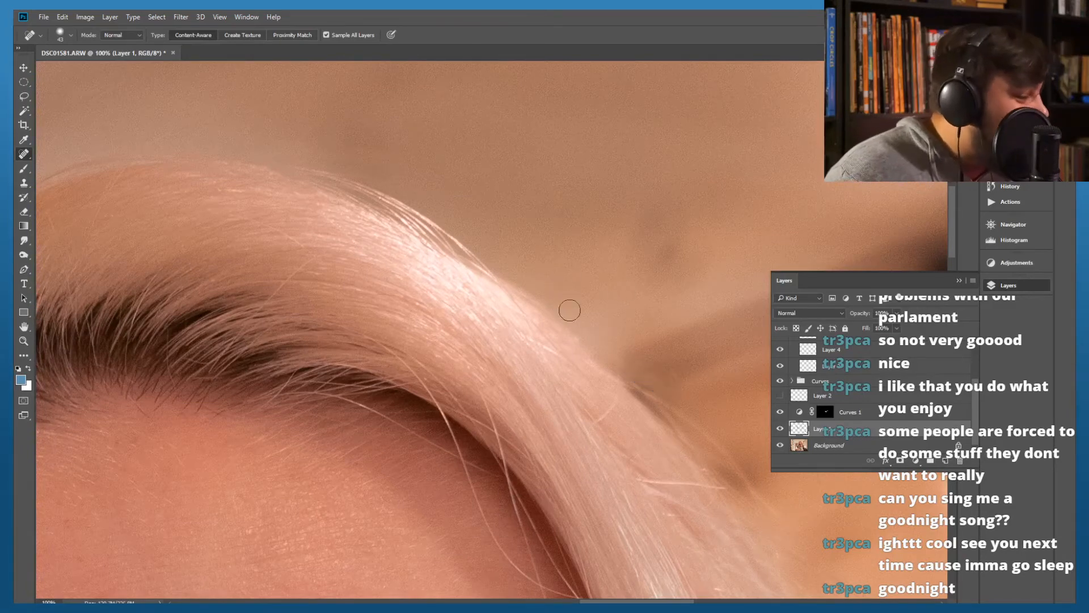
# Heal the loose hairs crossing the dark light cable where it meets the opposite side of the hair
pyautogui.moveTo(486, 219); pyautogui.dragTo(661, 272)
pyautogui.moveTo(268, 256); pyautogui.dragTo(402, 214)
pyautogui.moveTo(193, 296); pyautogui.dragTo(477, 199)
pyautogui.moveTo(239, 335); pyautogui.dragTo(393, 232)
pyautogui.moveTo(405, 350); pyautogui.dragTo(477, 244)
pyautogui.moveTo(597, 168); pyautogui.dragTo(563, 205)
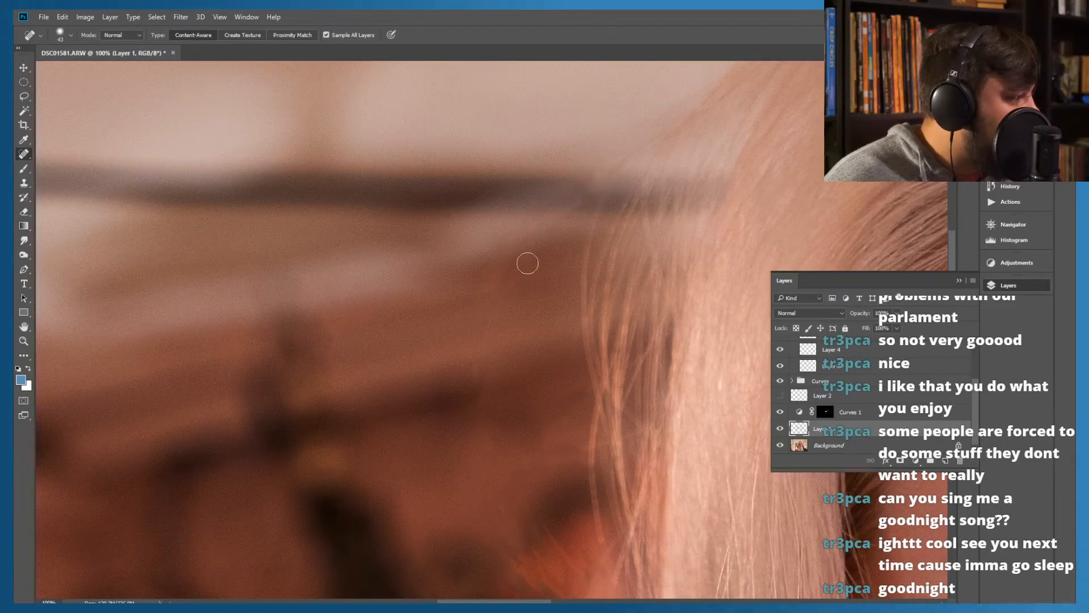
pyautogui.moveTo(579, 192); pyautogui.dragTo(534, 257)
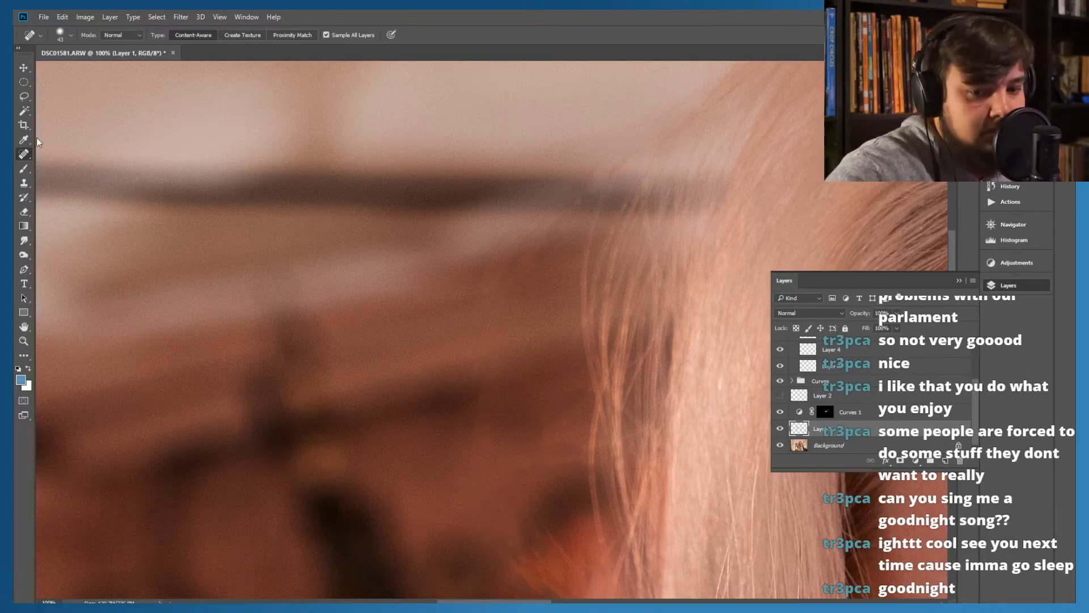
# Heal the small spots on the brick background between the hanging bulbs and the hair
pyautogui.hotkey('ctrl', '0')
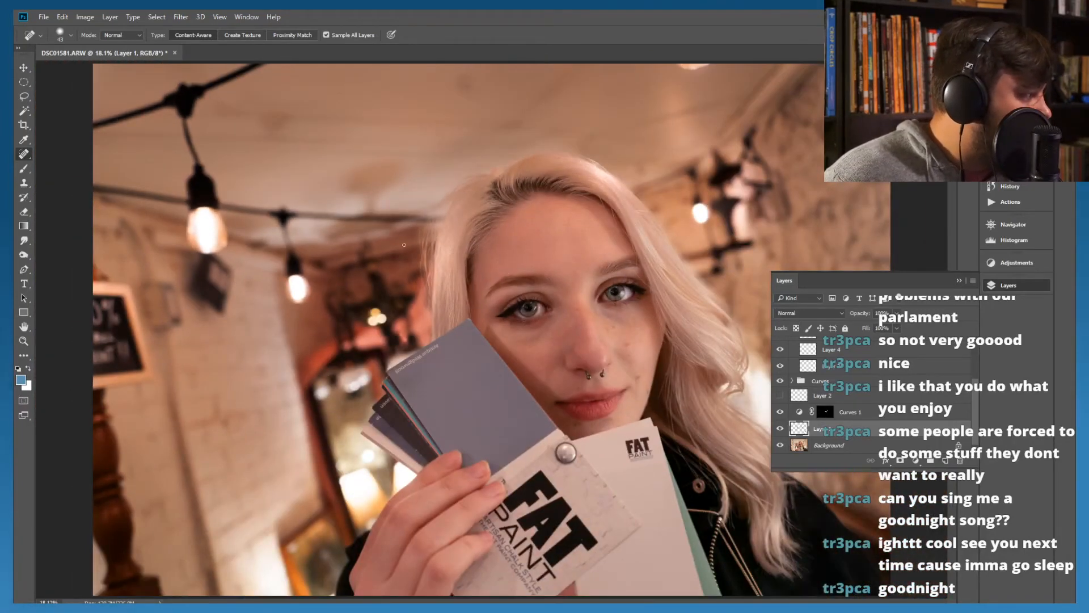
pyautogui.moveTo(401, 275)
pyautogui.mouseDown()
pyautogui.moveTo(401, 238)
pyautogui.moveTo(396, 255)
pyautogui.mouseUp()
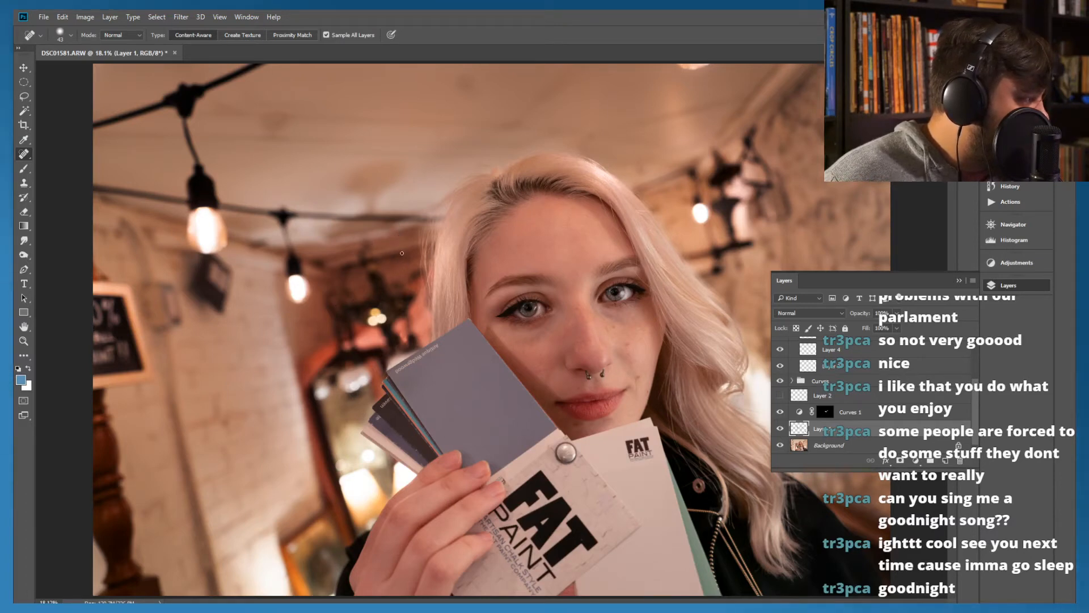
pyautogui.moveTo(401, 232); pyautogui.dragTo(399, 236)
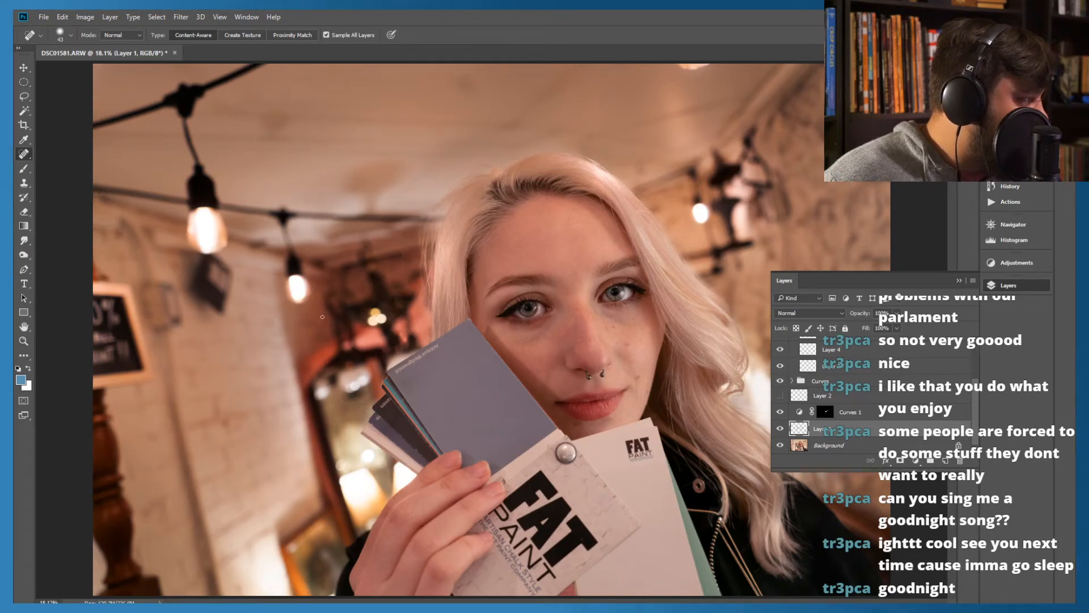
pyautogui.click(400, 234)
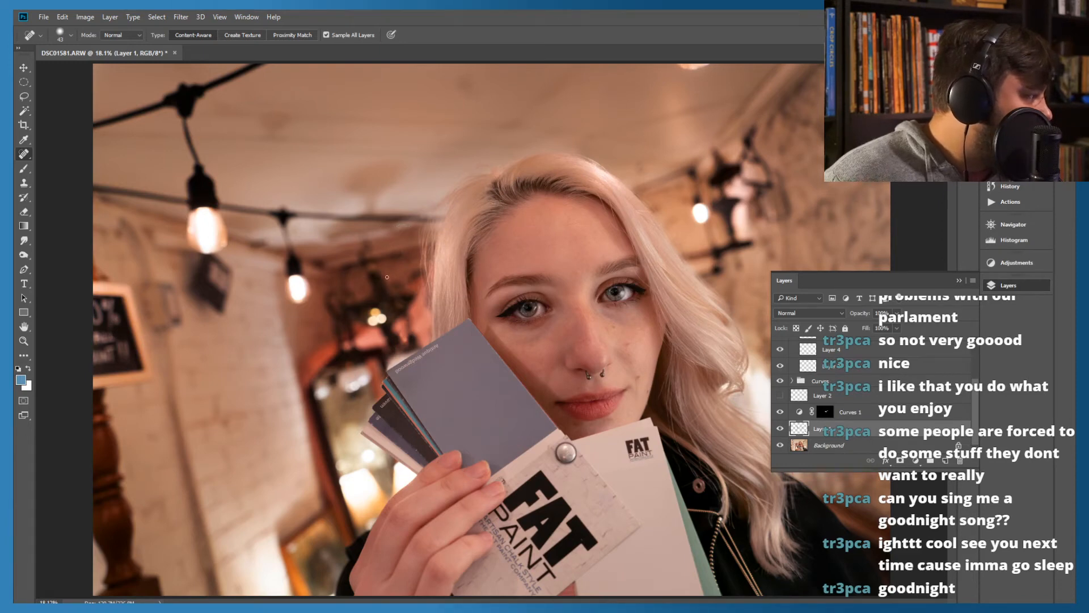
# Heal the short vertical mark in the blurred background beside the hair, below the light cable, with the Spot Healing Brush
pyautogui.click(23, 211)
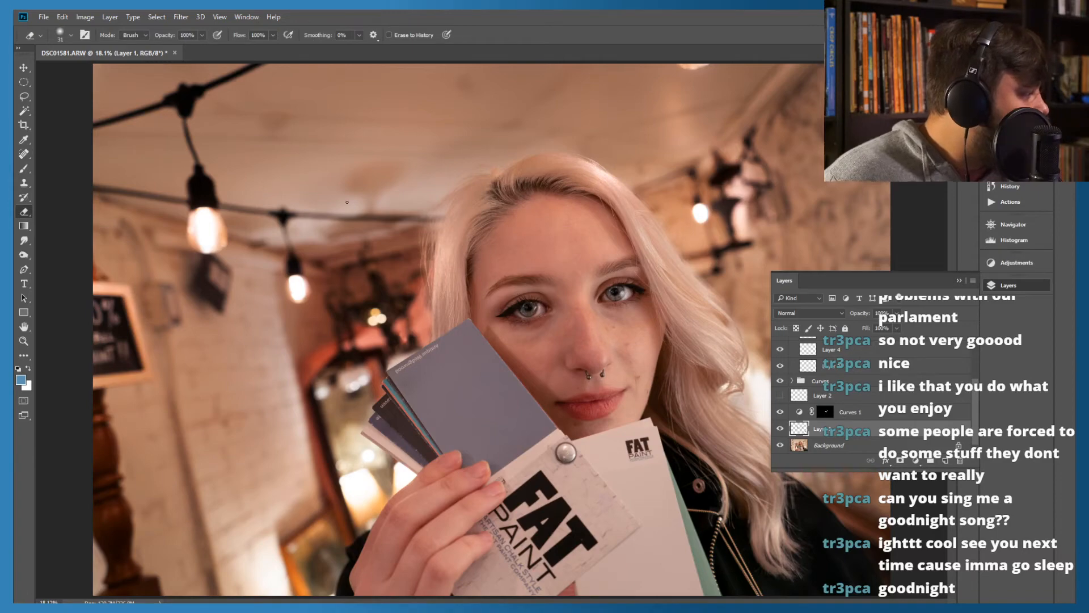
pyautogui.hotkey('ctrl', '+')
pyautogui.hotkey('ctrl', '+')
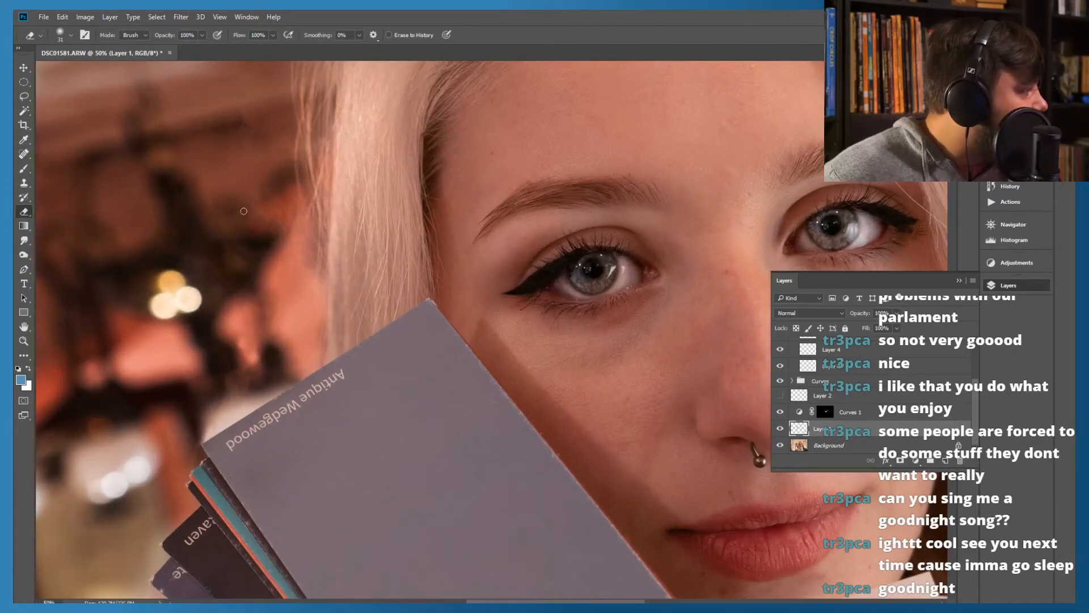
pyautogui.moveTo(222, 202)
pyautogui.mouseDown()
pyautogui.moveTo(368, 293)
pyautogui.moveTo(431, 260)
pyautogui.mouseUp()
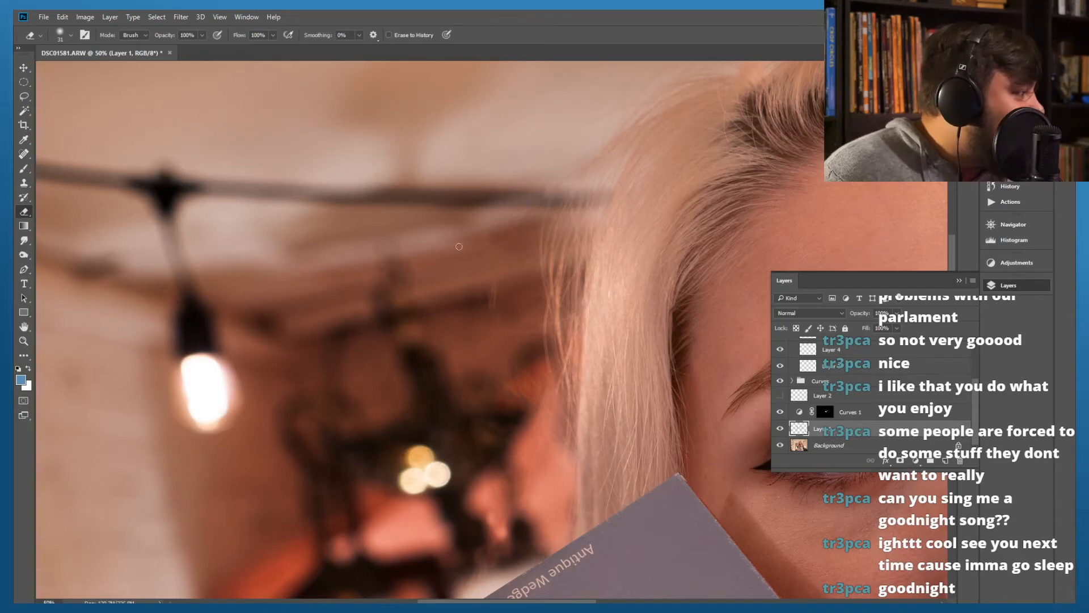
pyautogui.click(24, 154)
pyautogui.moveTo(491, 289); pyautogui.dragTo(492, 306)
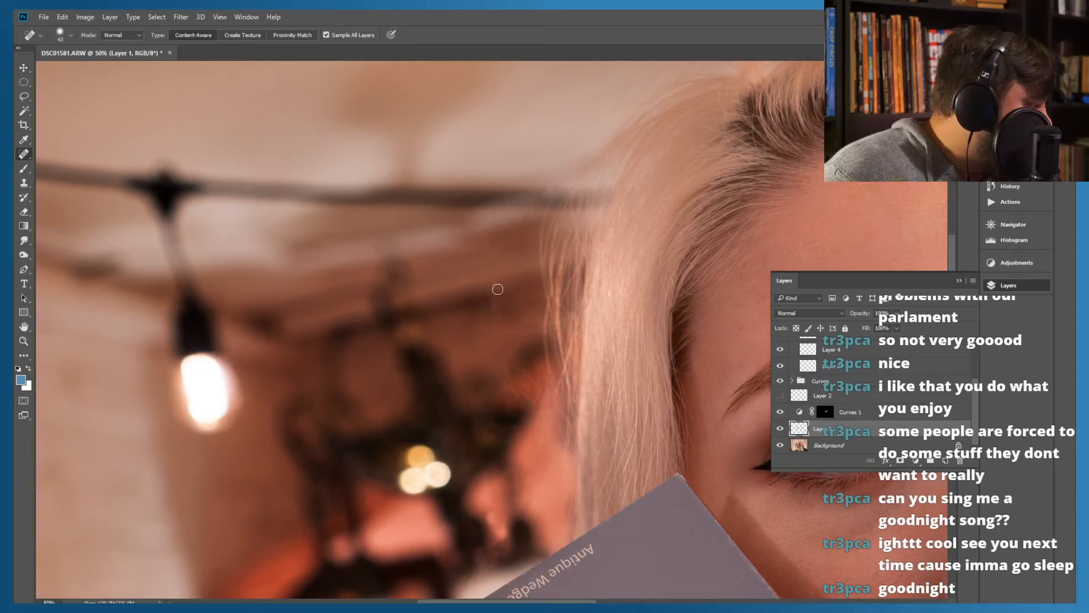
pyautogui.moveTo(496, 287)
pyautogui.mouseDown()
pyautogui.moveTo(498, 309)
pyautogui.moveTo(492, 292)
pyautogui.moveTo(493, 301)
pyautogui.mouseUp()
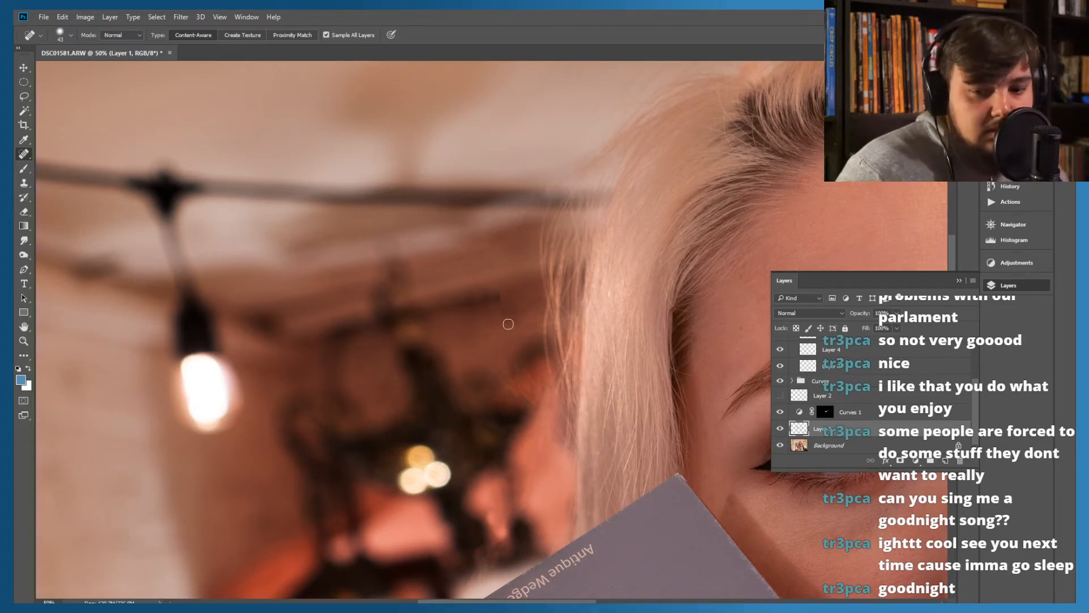
# Try to clone-stamp over the end of the dark blurred bar in the background beside the hair, and undo the strokes
pyautogui.click(23, 183)
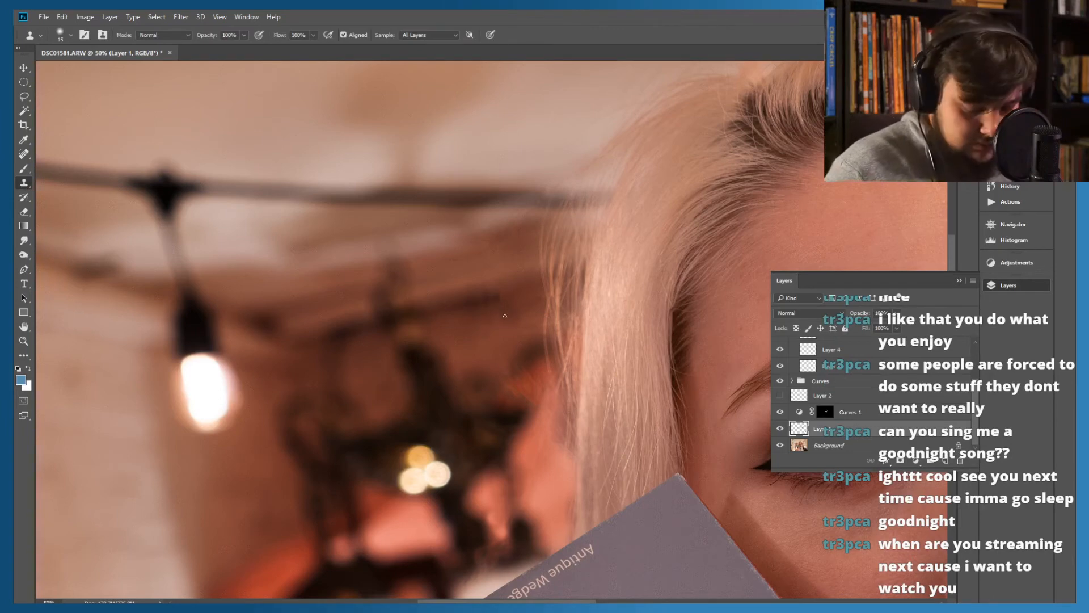
pyautogui.keyDown('alt'); pyautogui.click(509, 295); pyautogui.keyUp('alt')
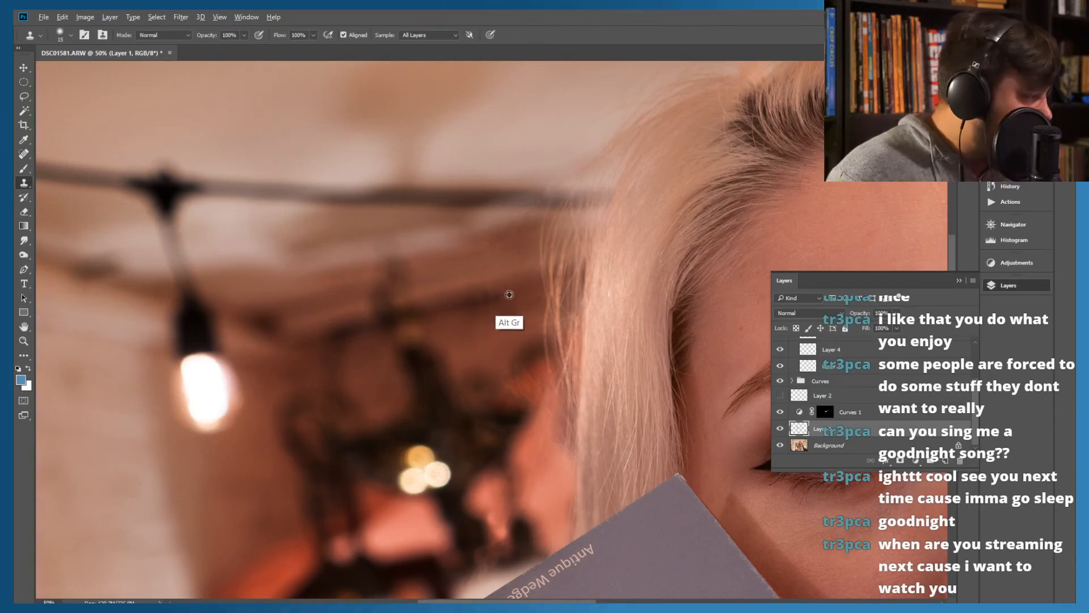
pyautogui.moveTo(501, 294); pyautogui.dragTo(497, 296)
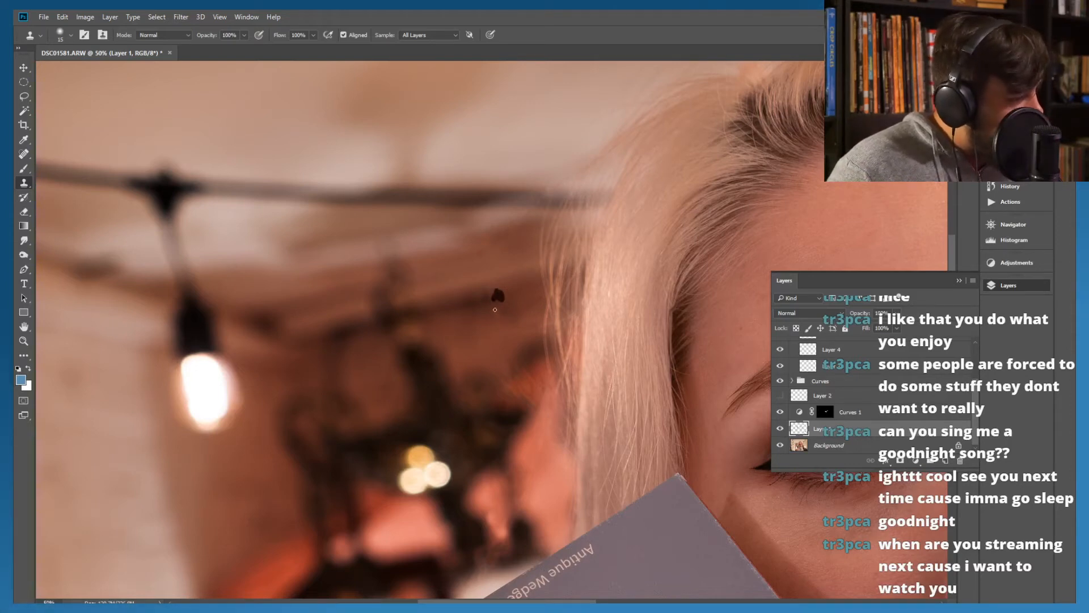
pyautogui.hotkey('ctrl', 'z')
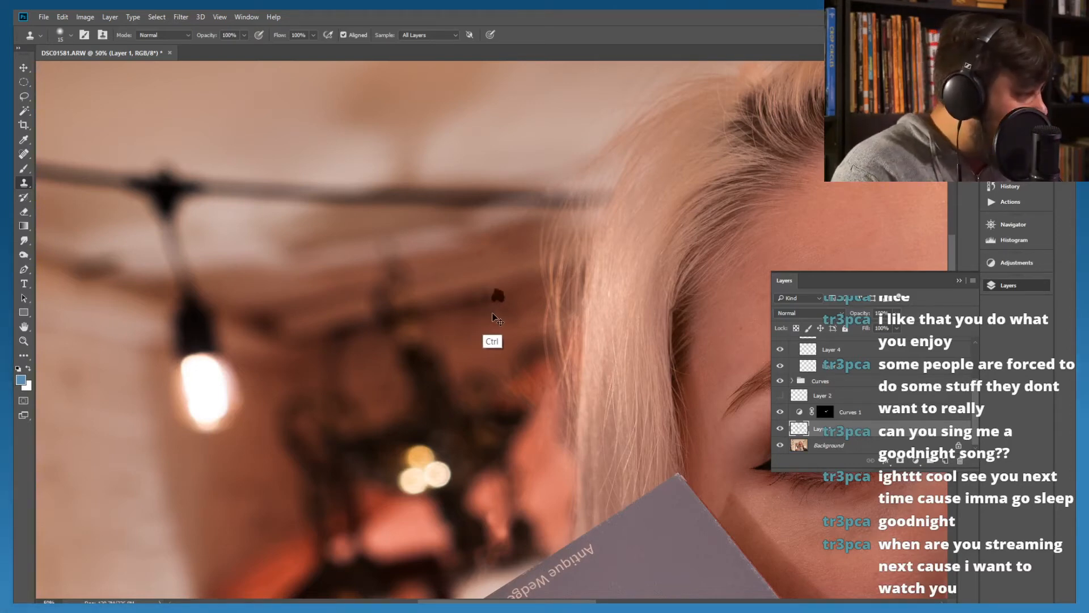
pyautogui.hotkey('ctrl', 'z')
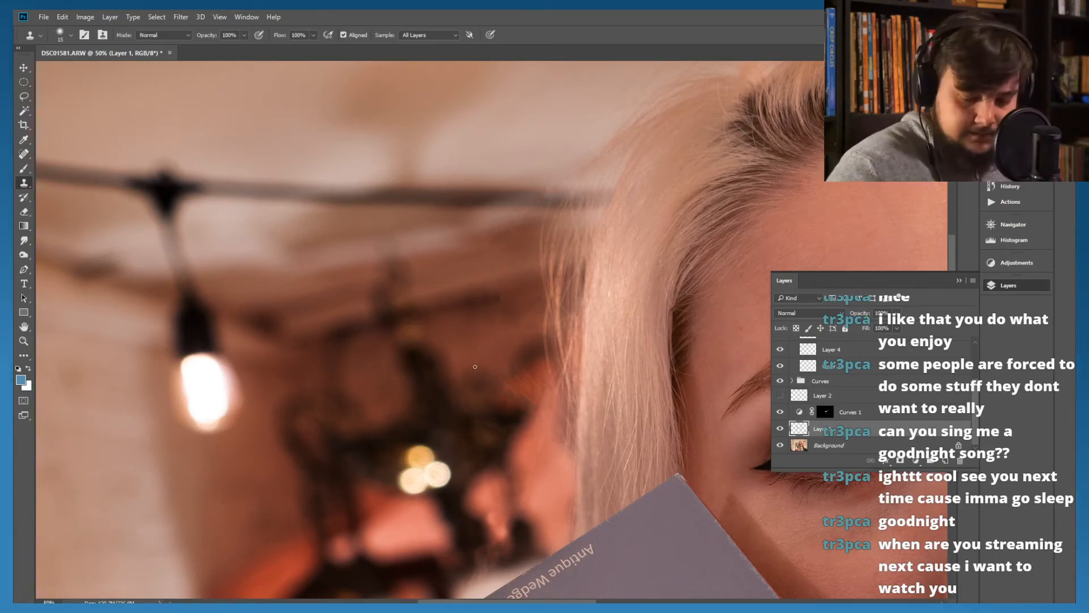
pyautogui.hotkey('ctrl', '+')
pyautogui.hotkey('ctrl', '+')
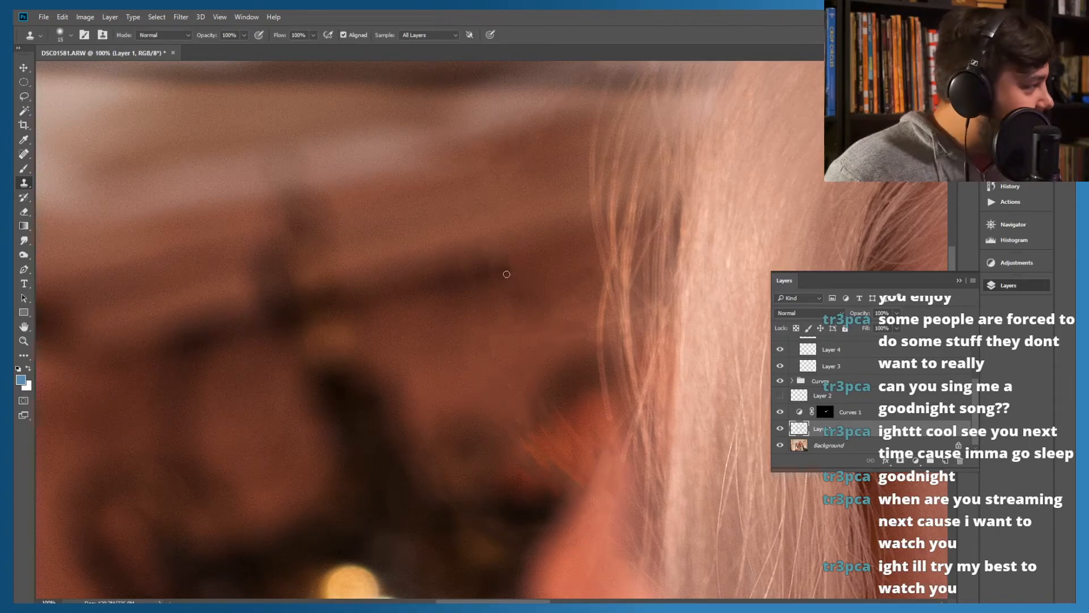
pyautogui.moveTo(510, 262); pyautogui.dragTo(508, 274)
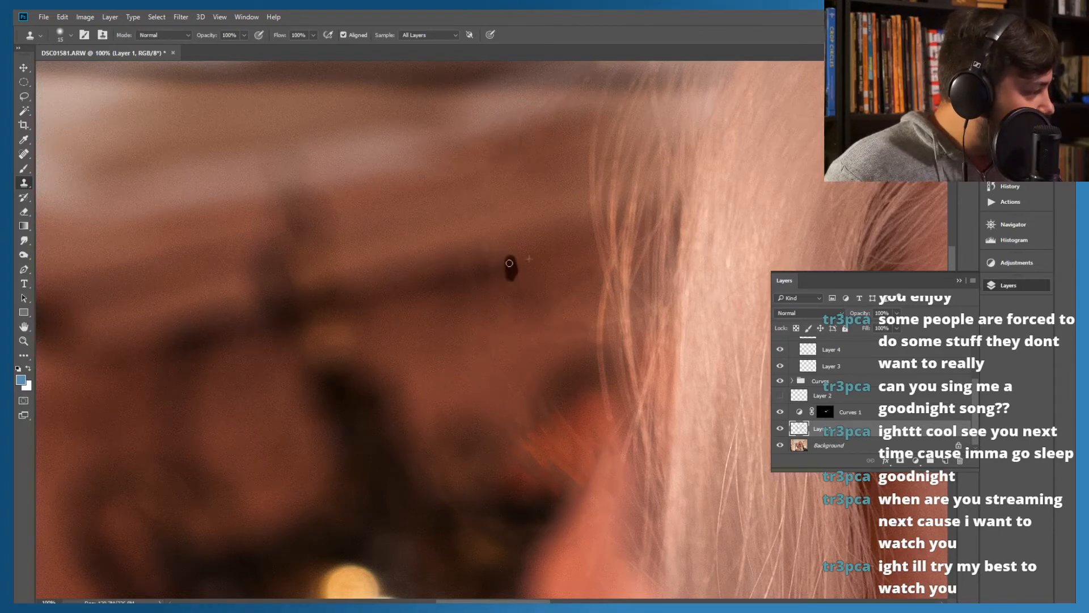
pyautogui.hotkey('ctrl', 'z')
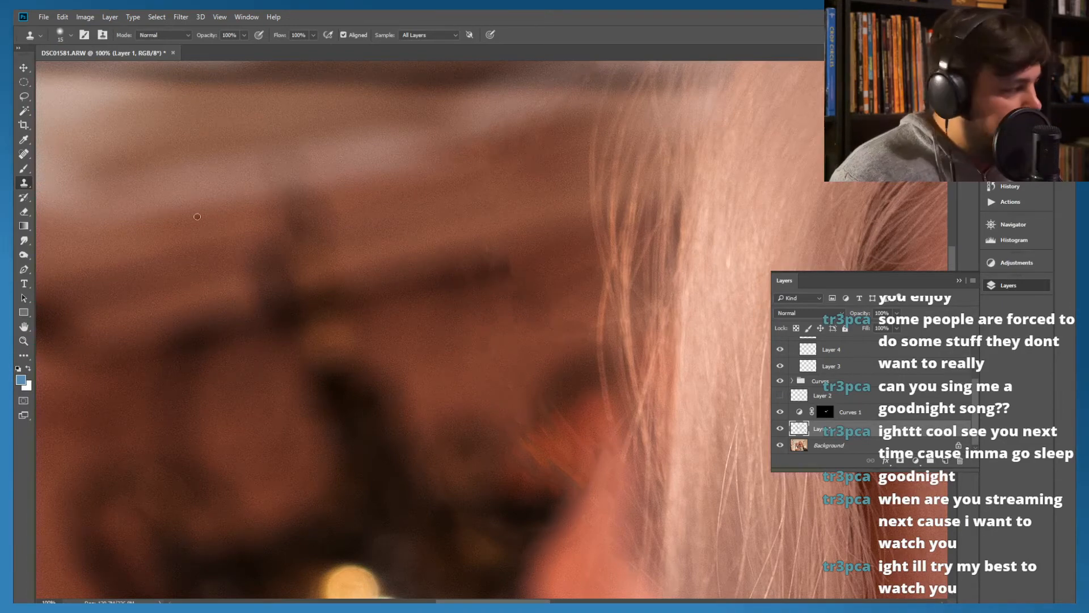
# Heal the end of the dark blurred background bar beside the hair with the Spot Healing Brush
pyautogui.click(24, 154)
pyautogui.moveTo(521, 268); pyautogui.dragTo(491, 263)
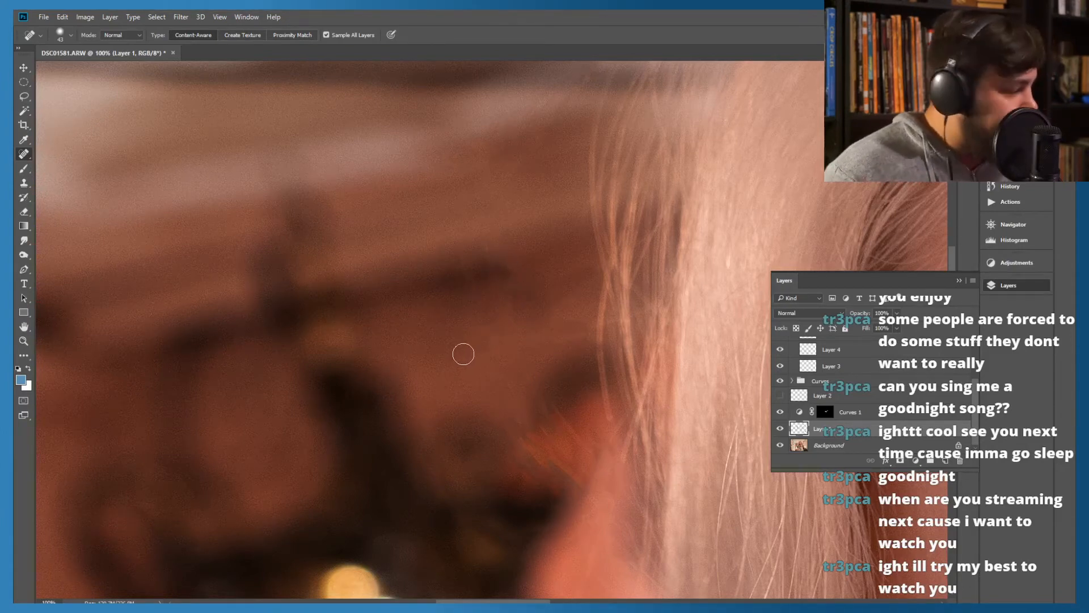
pyautogui.hotkey('ctrl', '0')
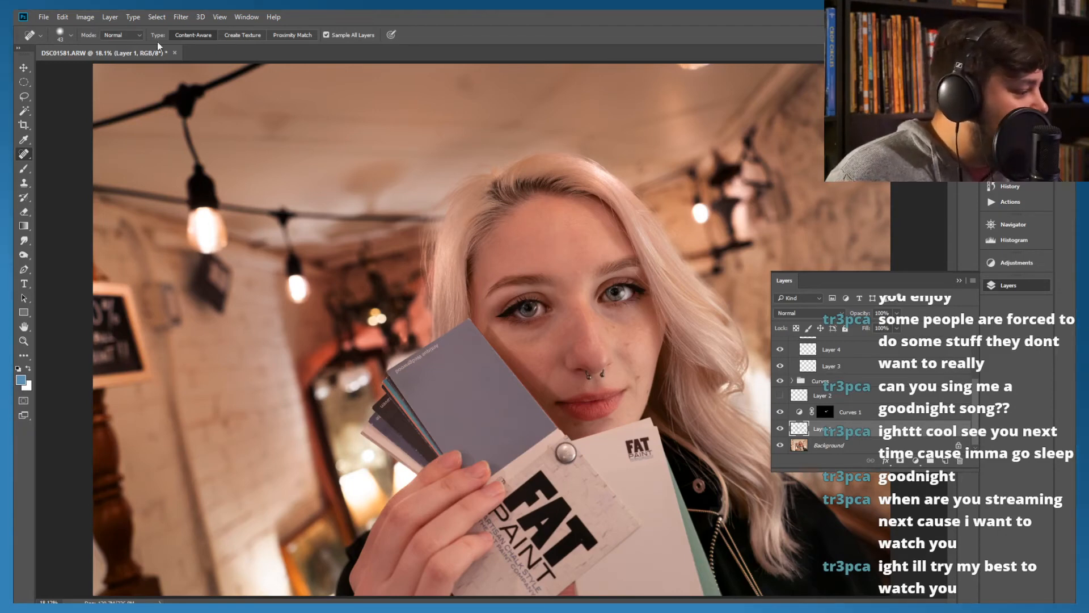
# Save the retouched portrait as a PSD file named after the subject, and close the document
pyautogui.click(43, 18)
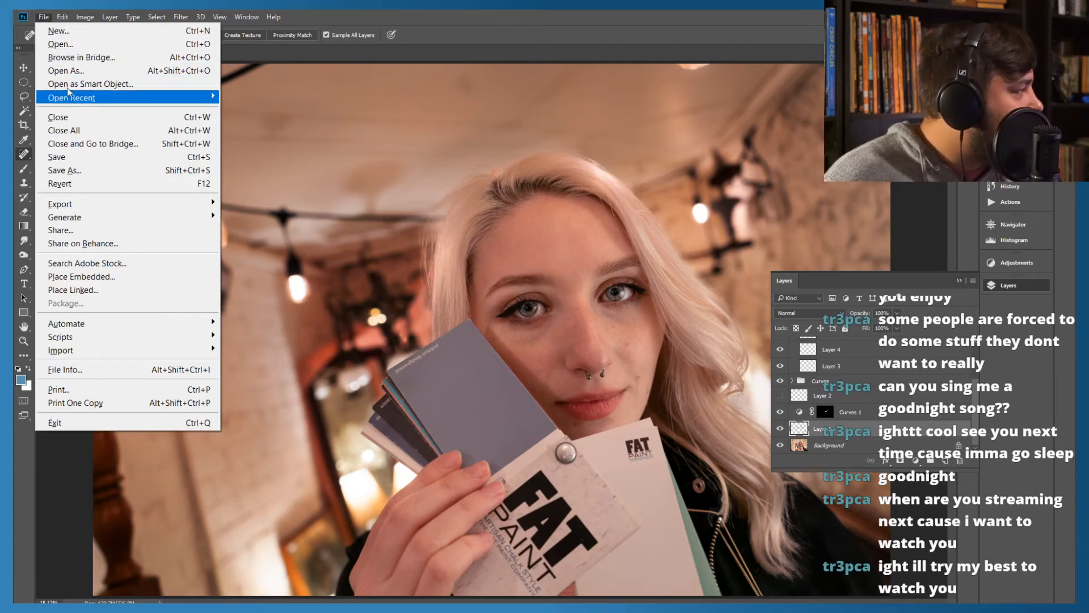
pyautogui.click(65, 170)
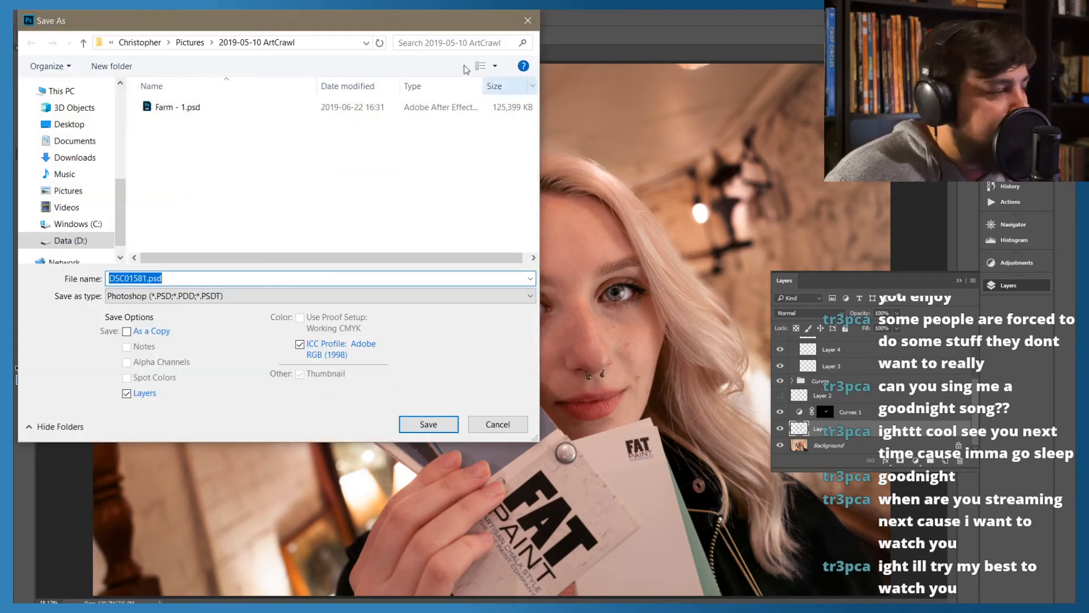
pyautogui.moveTo(331, 26); pyautogui.dragTo(864, 175)
pyautogui.press('Return')
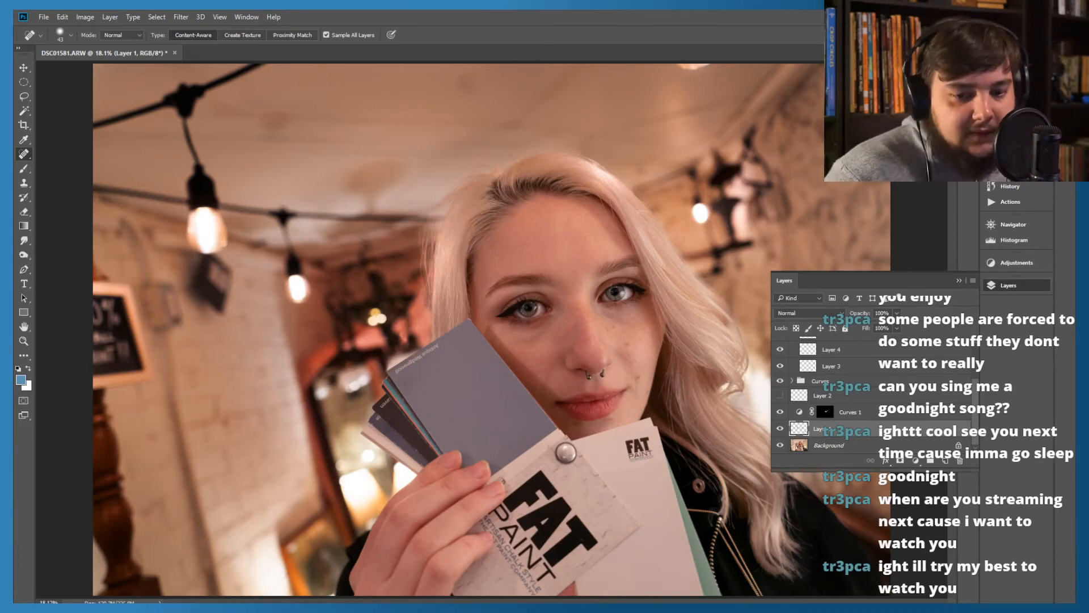
pyautogui.press('Return')
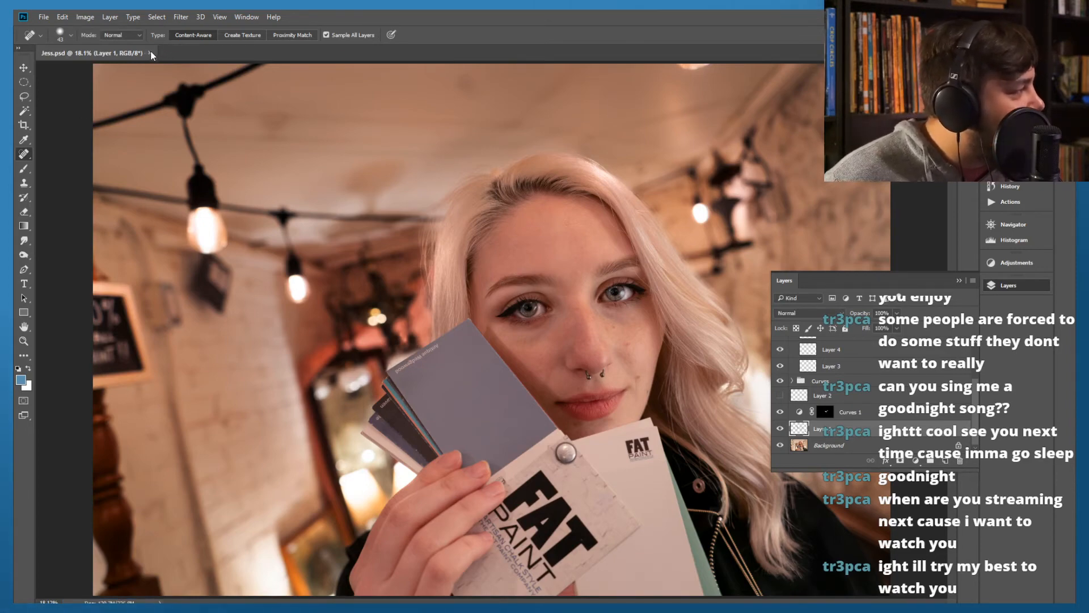
pyautogui.click(150, 53)
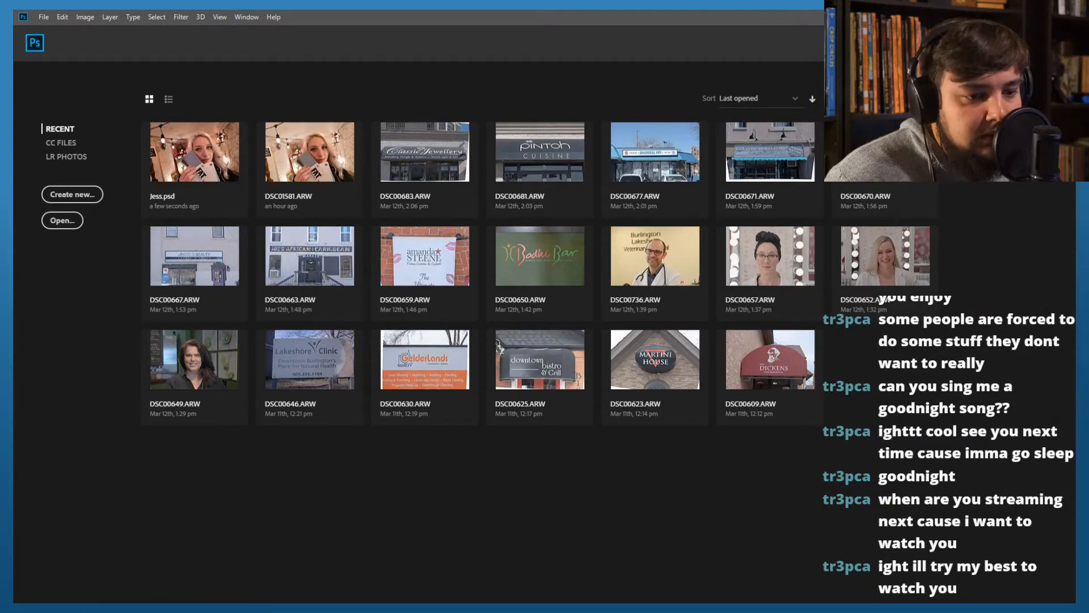
# Switch to Adobe Bridge and open the 2019-08-06 Bayfront folder inside Pictures
pyautogui.click(173, 608)
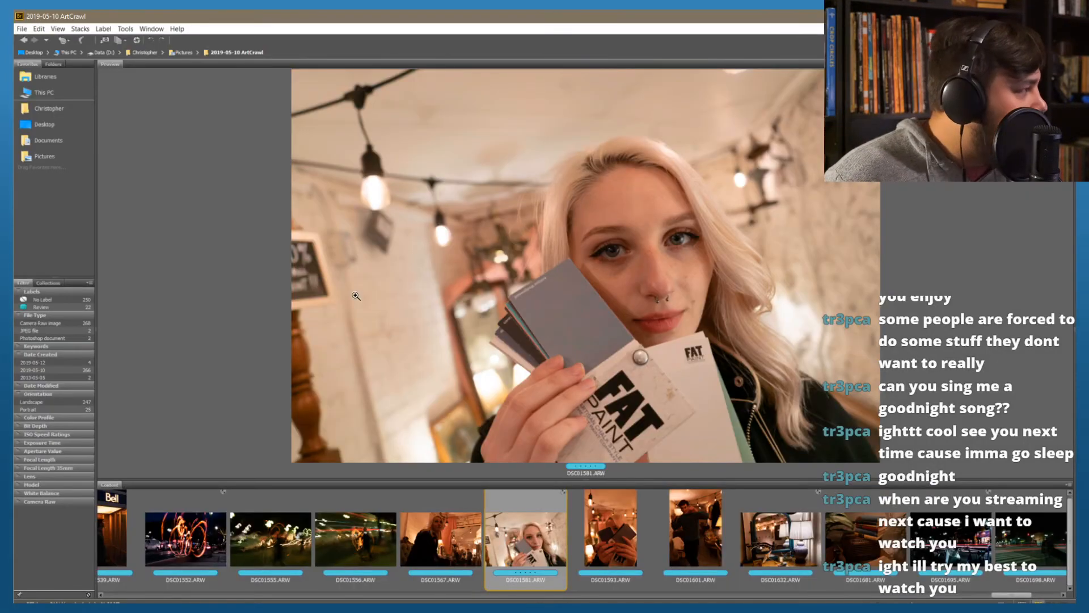
pyautogui.click(183, 52)
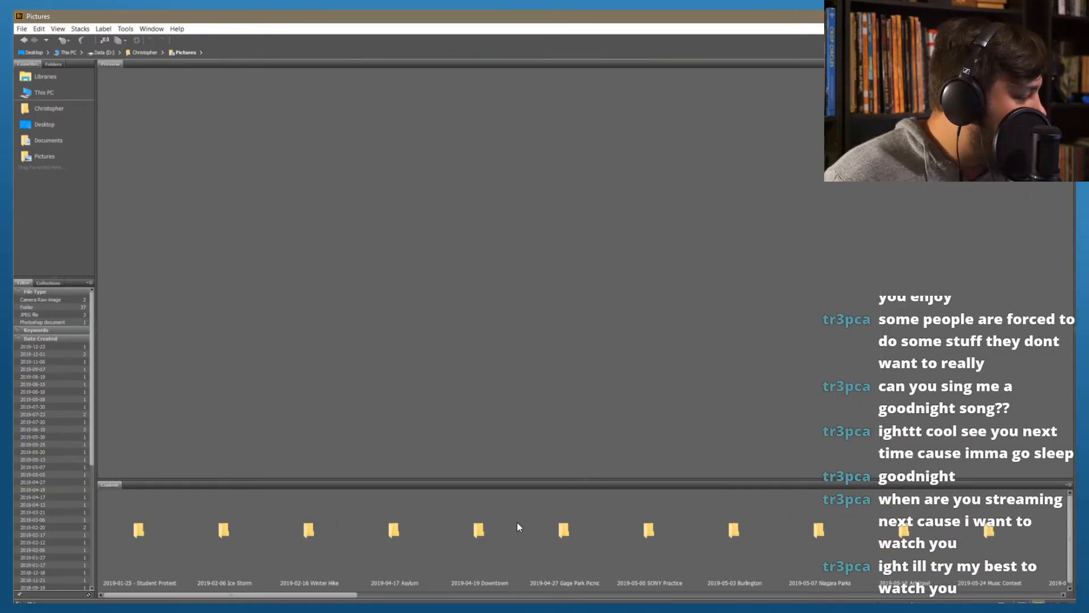
pyautogui.scroll(-10, 566, 535)
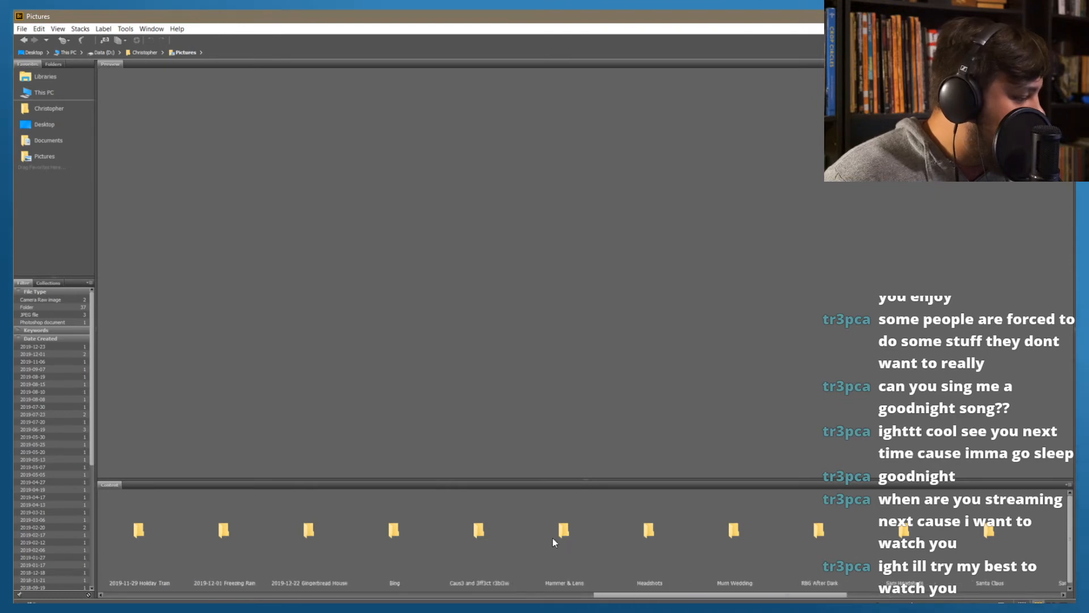
pyautogui.click(563, 537)
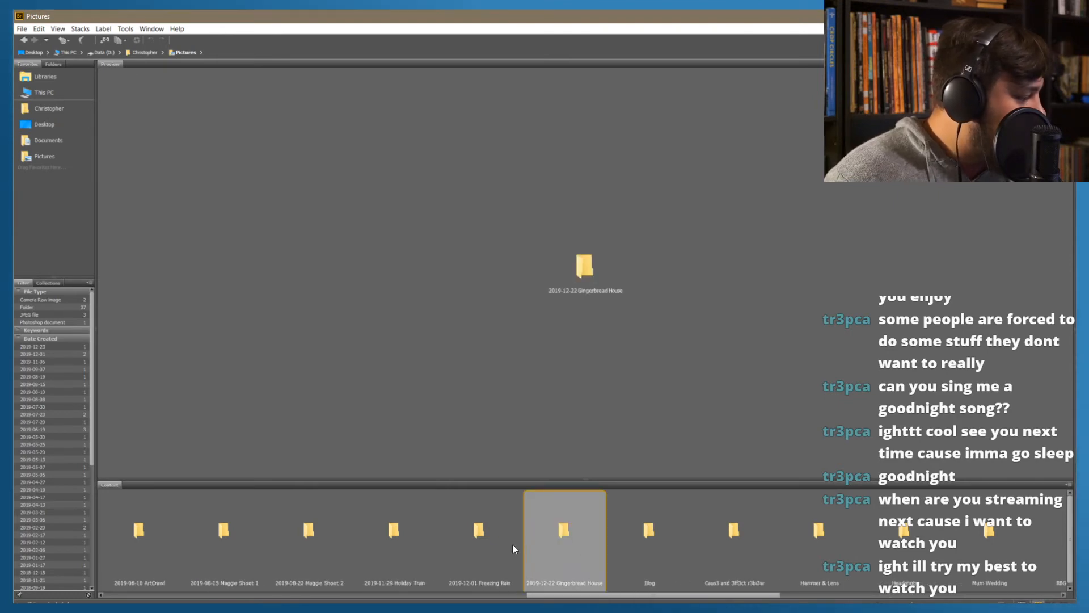
pyautogui.press('Left')
pyautogui.press('Left')
pyautogui.press('Left')
pyautogui.press('Left')
pyautogui.press('Left')
pyautogui.press('Left')
pyautogui.press('Left')
pyautogui.press('Left')
pyautogui.press('Left')
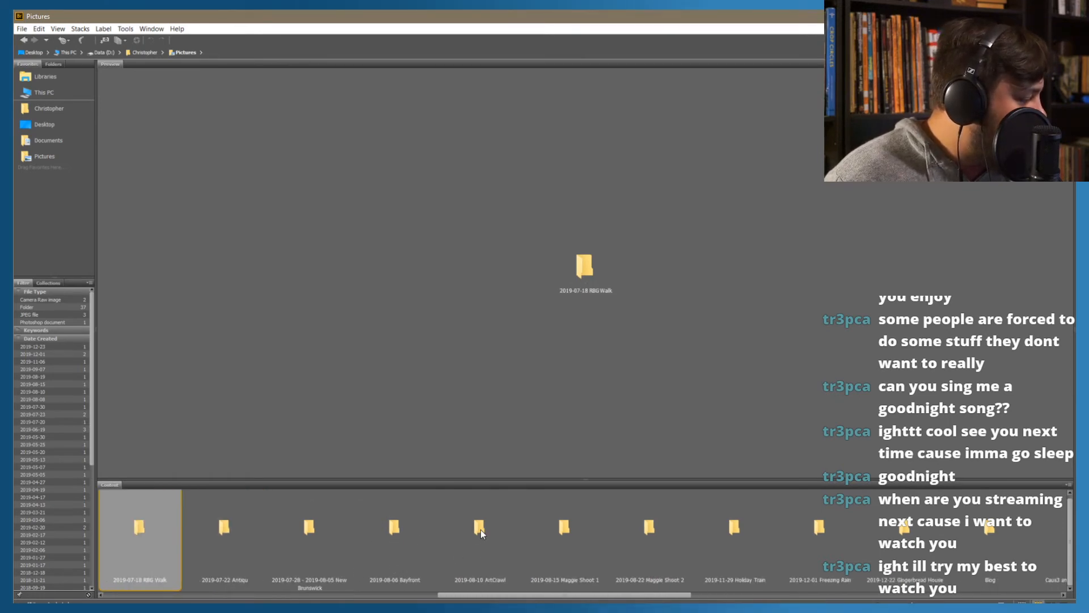
pyautogui.click(399, 530)
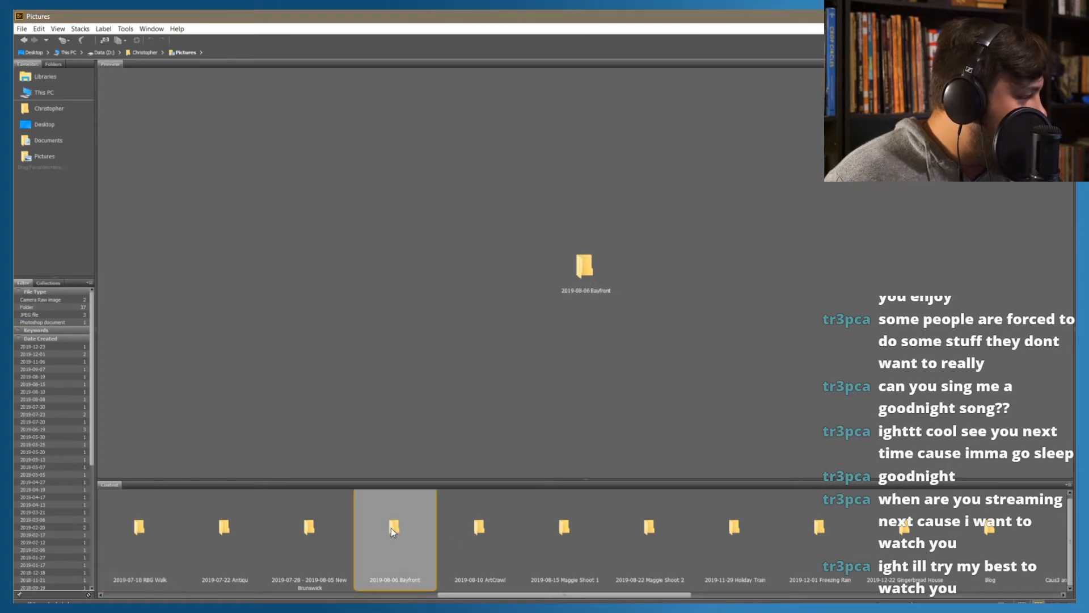
pyautogui.doubleClick(393, 529)
# Browse the flower and butterfly photos in the Bayfront folder from DSC08022.ARW through DSC08036.ARW
pyautogui.click(254, 536)
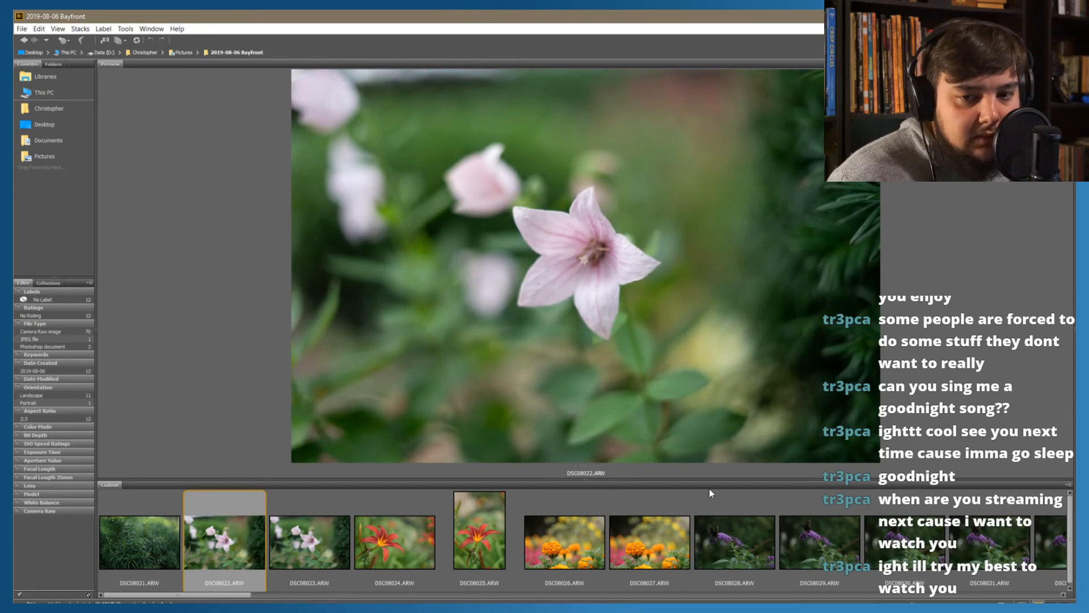
pyautogui.press('Right')
pyautogui.press('Right')
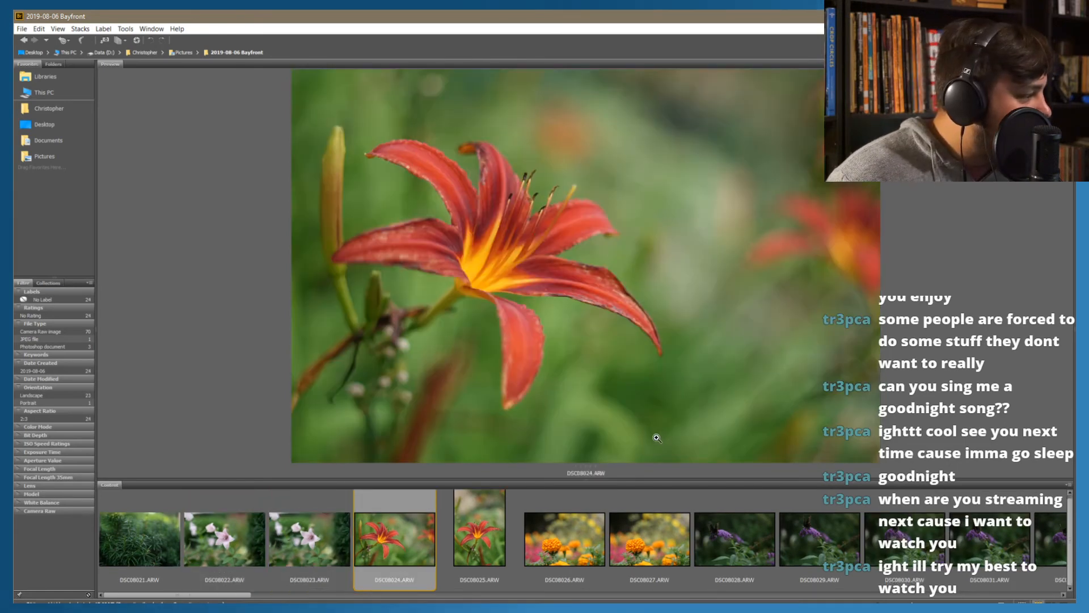
pyautogui.press('Left')
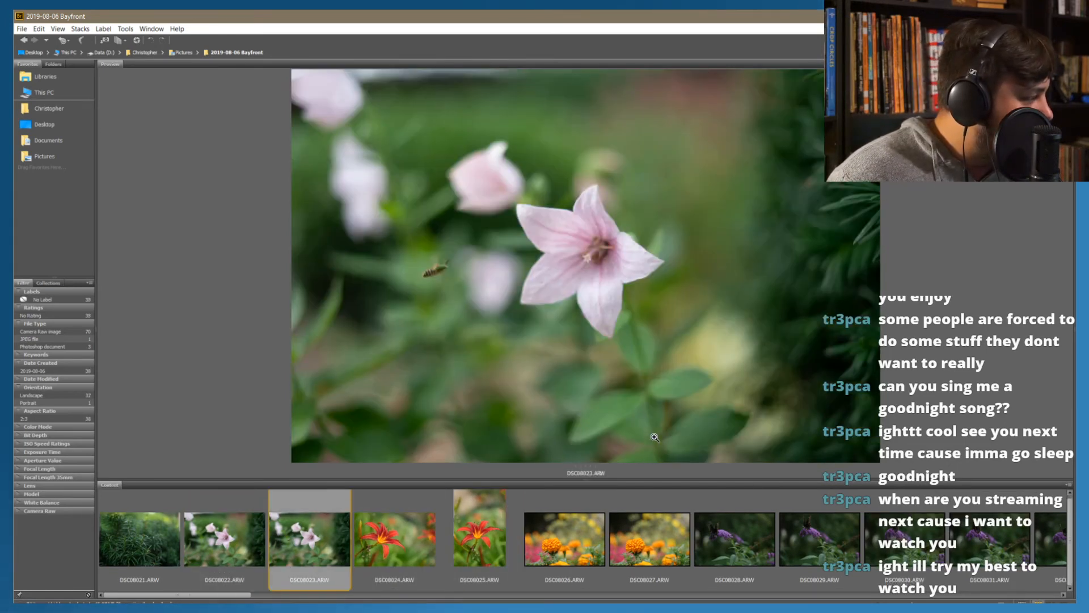
pyautogui.press('Right')
pyautogui.press('Right')
pyautogui.press('Right')
pyautogui.press('Right')
pyautogui.press('Right')
pyautogui.press('Right')
pyautogui.press('Right')
pyautogui.press('Left')
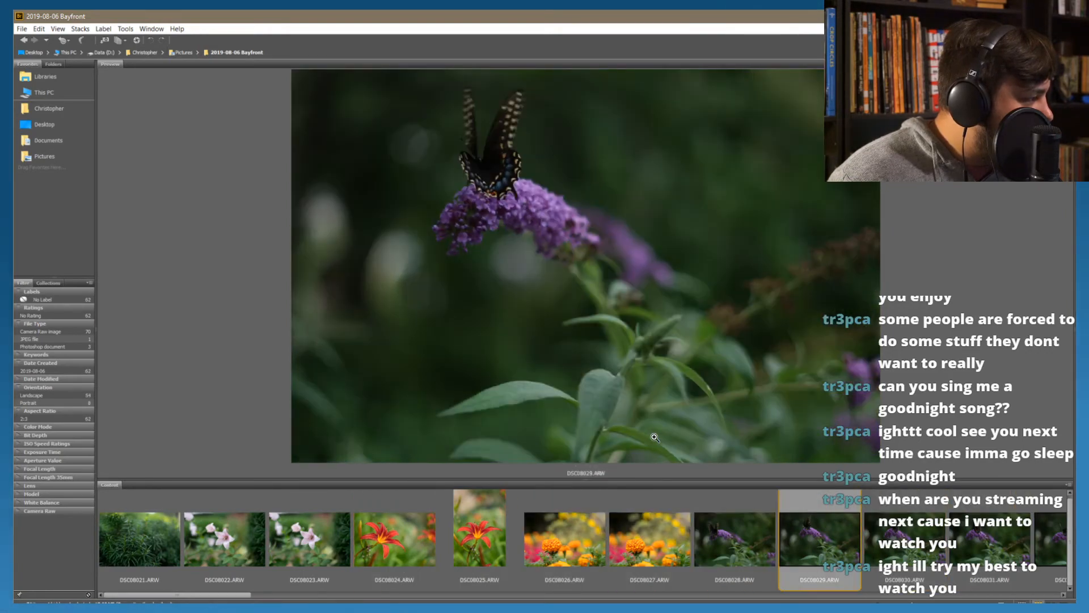
pyautogui.press('Left')
pyautogui.press('Right')
pyautogui.press('Right')
pyautogui.press('Right')
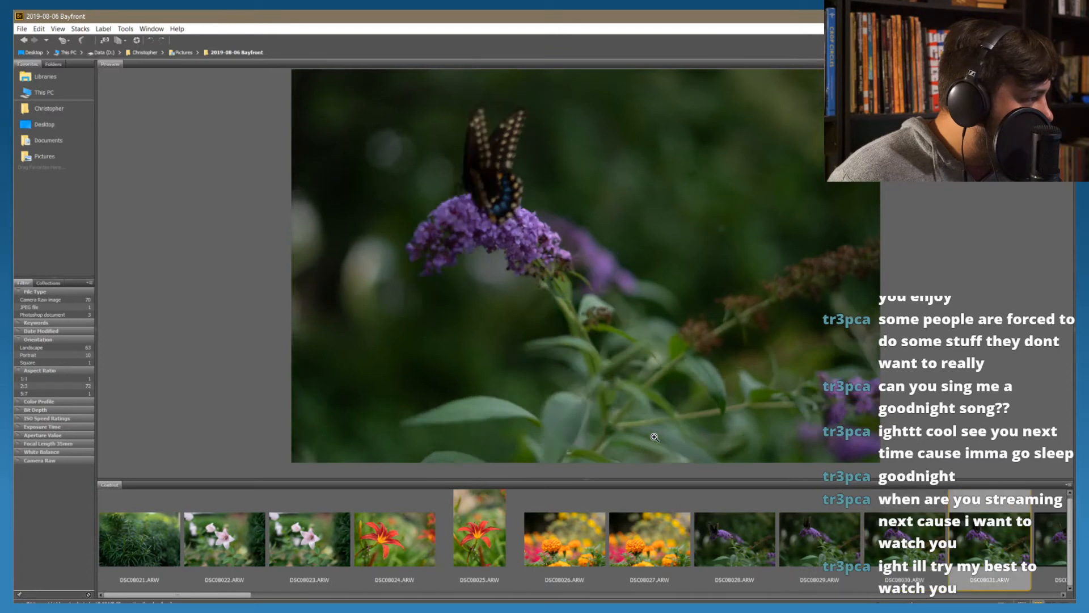
pyautogui.press('Right')
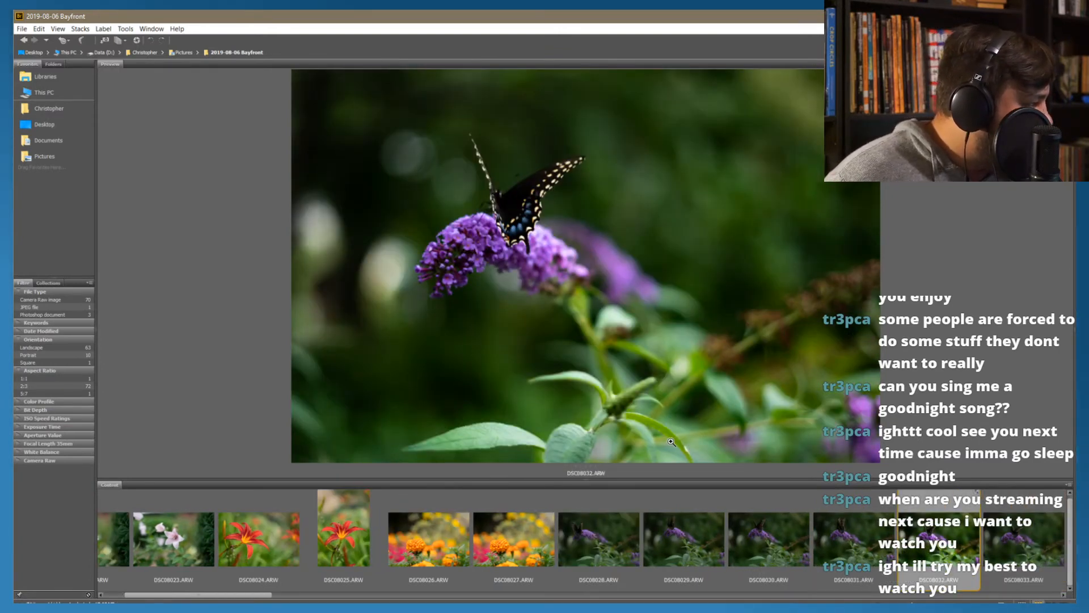
pyautogui.press('Right')
pyautogui.press('Right')
pyautogui.press('Right')
pyautogui.press('Right')
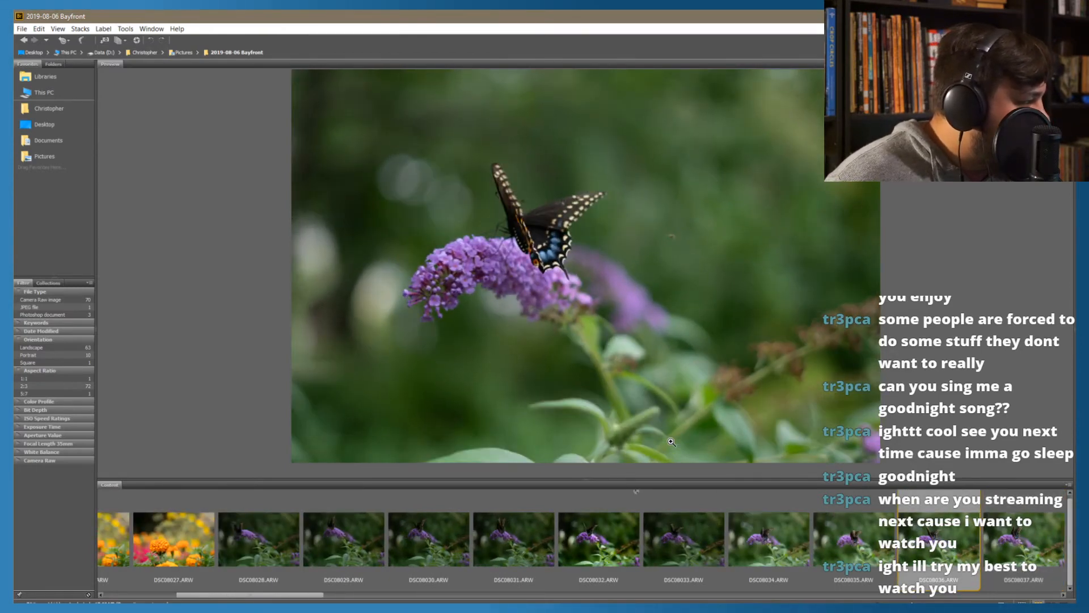
# Inspect the butterfly and the background spot in DSC08036.ARW with the 100% loupe, and label the photo Review
pyautogui.click(506, 190)
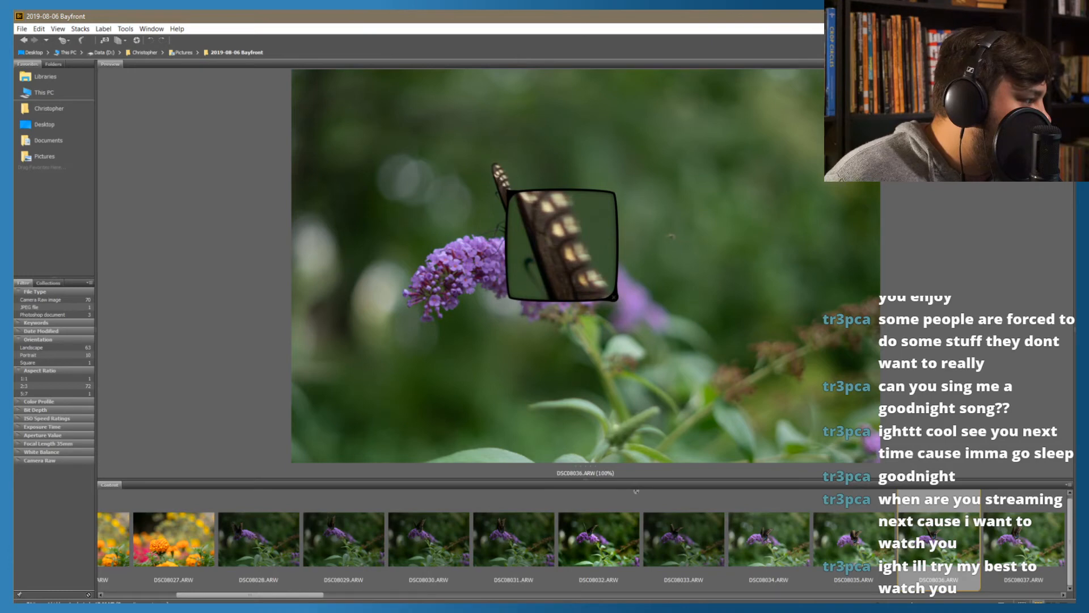
pyautogui.click(502, 178)
pyautogui.click(620, 312)
pyautogui.click(557, 240)
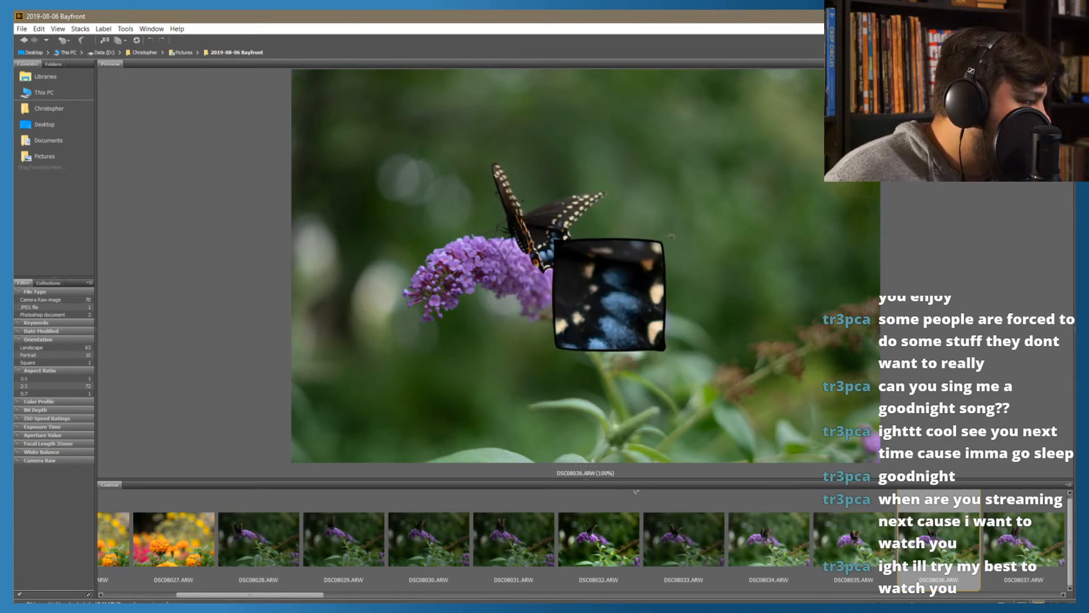
pyautogui.moveTo(560, 243); pyautogui.dragTo(668, 237)
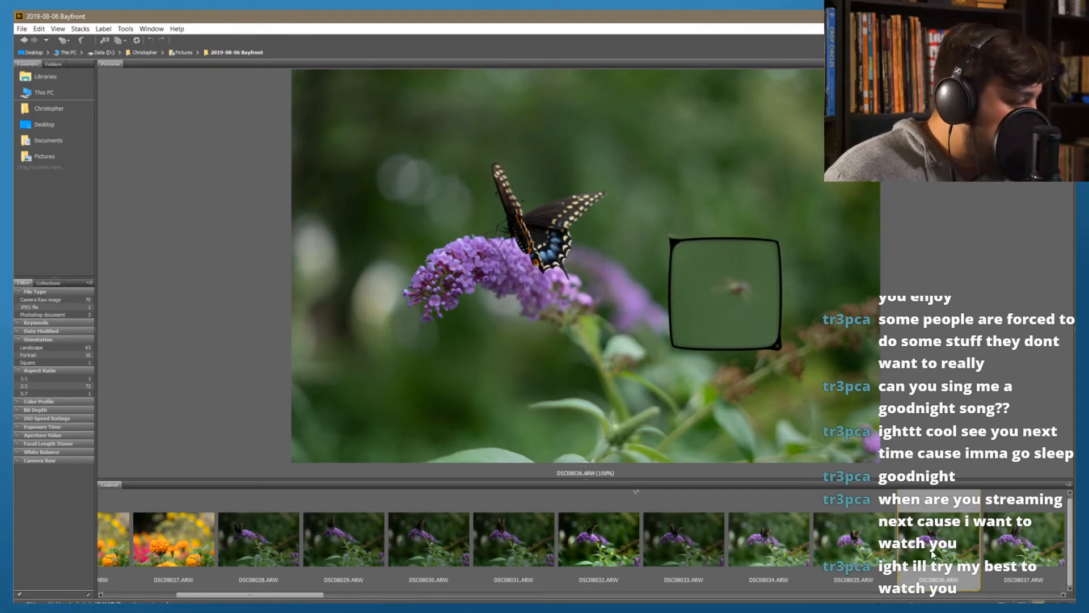
pyautogui.hotkey('ctrl', '9')
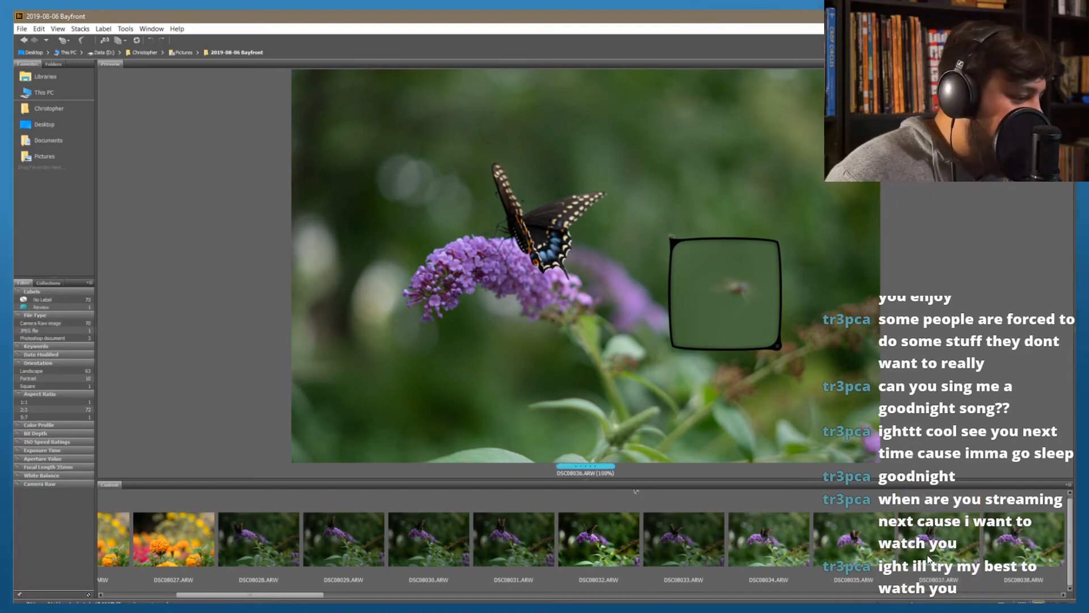
# Look through the remaining Bayfront photos, from the butterfly series past the swan and lake shots to Water 2 HDR.psd
pyautogui.press('Right')
pyautogui.press('Right')
pyautogui.press('Right')
pyautogui.press('Right')
pyautogui.press('Right')
pyautogui.press('Right')
pyautogui.press('Right')
pyautogui.press('Right')
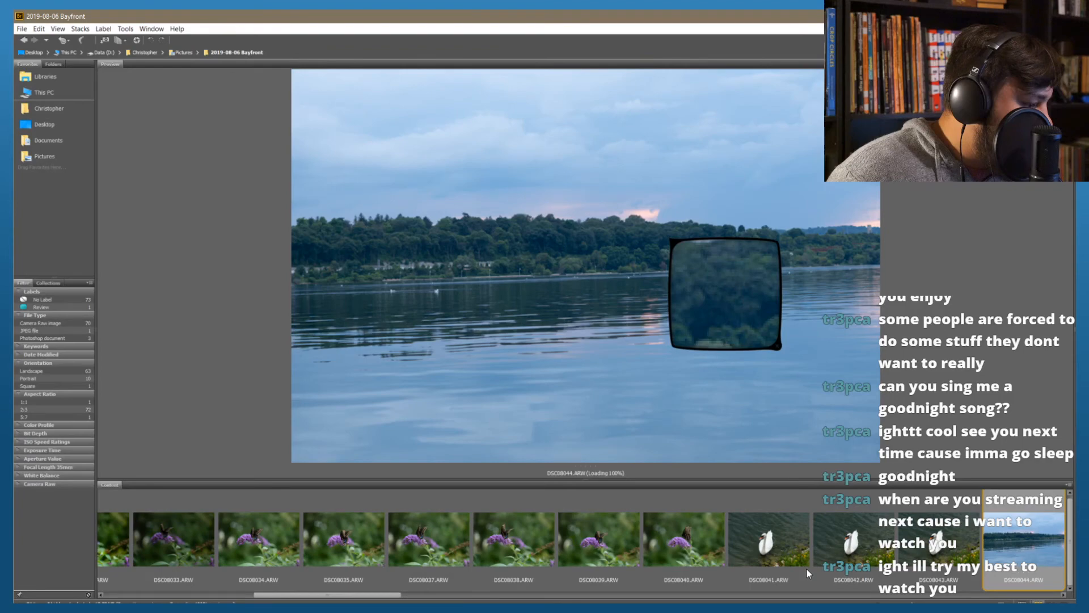
pyautogui.press('Right')
pyautogui.press('Right')
pyautogui.press('Right')
pyautogui.press('Right')
pyautogui.press('Right')
pyautogui.press('Right')
pyautogui.press('Right')
pyautogui.press('Right')
pyautogui.press('Right')
pyautogui.press('Right')
pyautogui.press('Right')
pyautogui.press('Right')
pyautogui.press('Right')
pyautogui.press('Right')
pyautogui.press('Right')
pyautogui.press('Right')
pyautogui.press('Right')
pyautogui.press('Right')
pyautogui.press('Right')
pyautogui.press('Right')
pyautogui.press('Right')
pyautogui.press('Right')
pyautogui.press('Right')
pyautogui.press('Right')
pyautogui.press('Right')
pyautogui.press('Right')
pyautogui.press('Right')
pyautogui.press('Right')
pyautogui.press('Right')
pyautogui.press('Right')
pyautogui.press('Right')
pyautogui.press('Right')
pyautogui.press('Right')
pyautogui.press('Right')
pyautogui.press('Right')
pyautogui.press('Right')
pyautogui.press('Right')
pyautogui.press('Right')
pyautogui.press('Right')
pyautogui.press('Right')
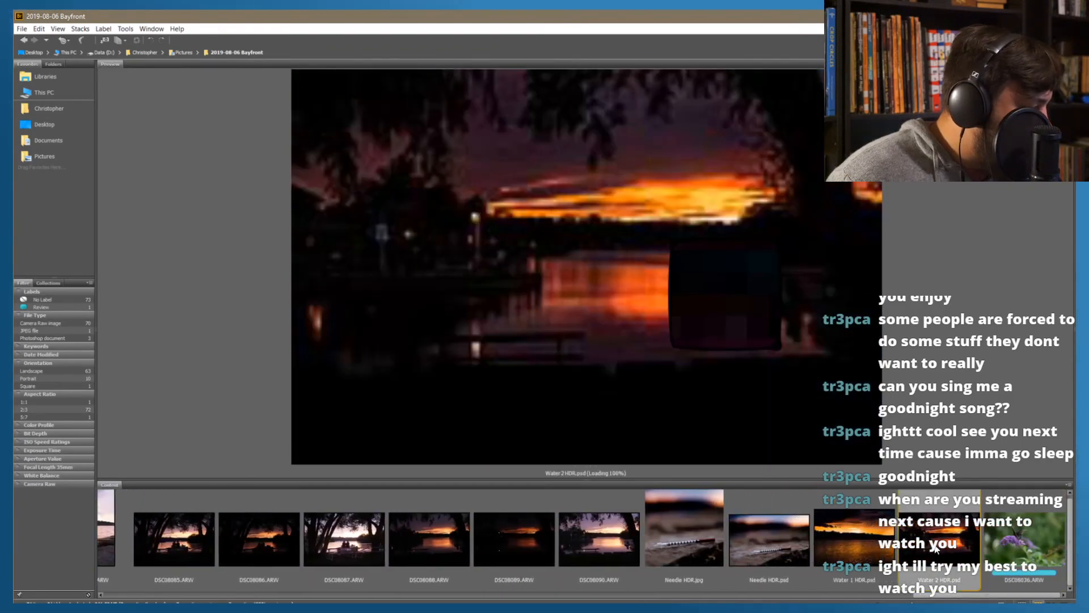
# Review the Bayfront photos in reverse from Water 1 HDR.psd, comparing the needle, sunset, shoreline and swan shots for an editing candidate
pyautogui.click(818, 576)
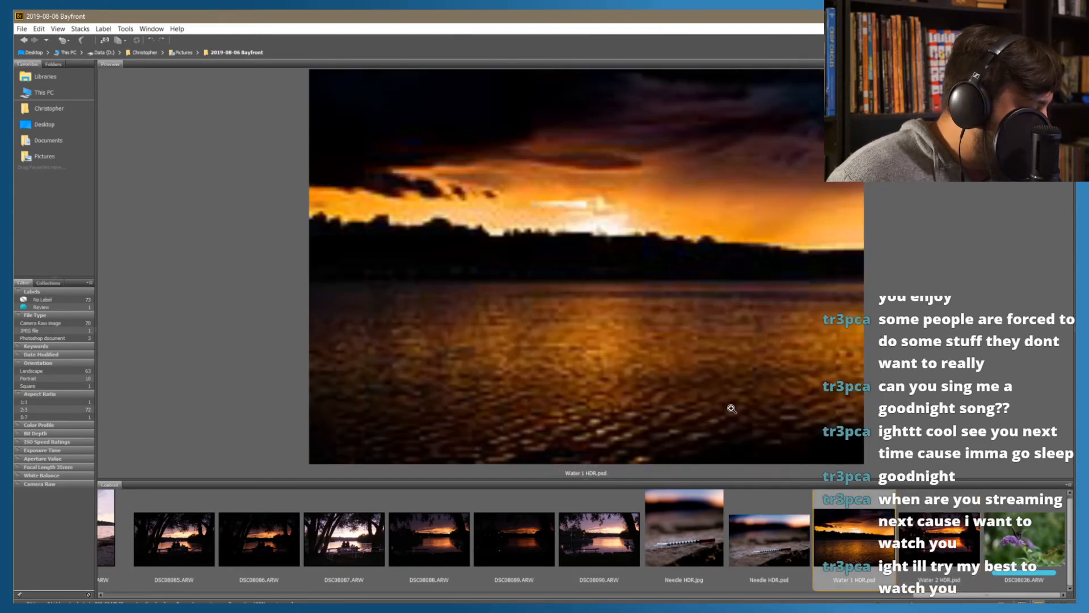
pyautogui.press('Left')
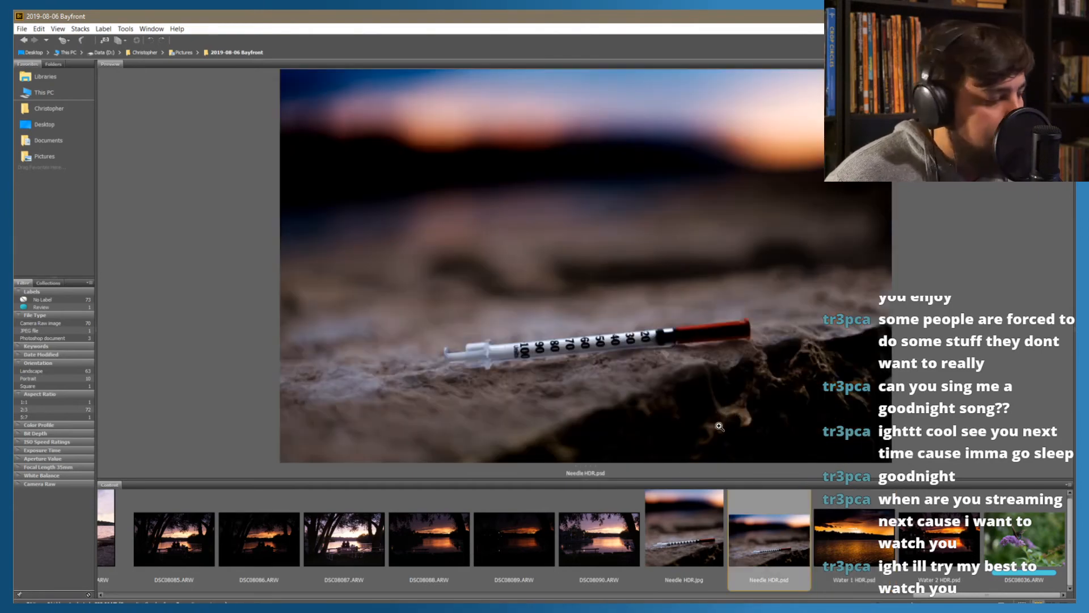
pyautogui.press('Left')
pyautogui.press('Left')
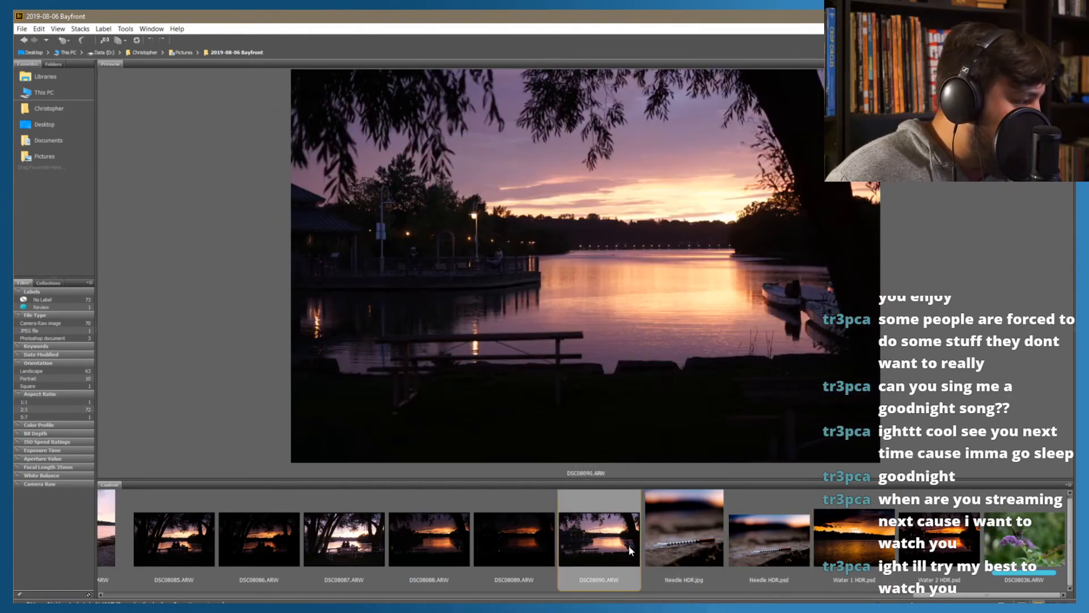
pyautogui.press('Left')
pyautogui.press('Left')
pyautogui.press('Left')
pyautogui.press('Left')
pyautogui.press('Left')
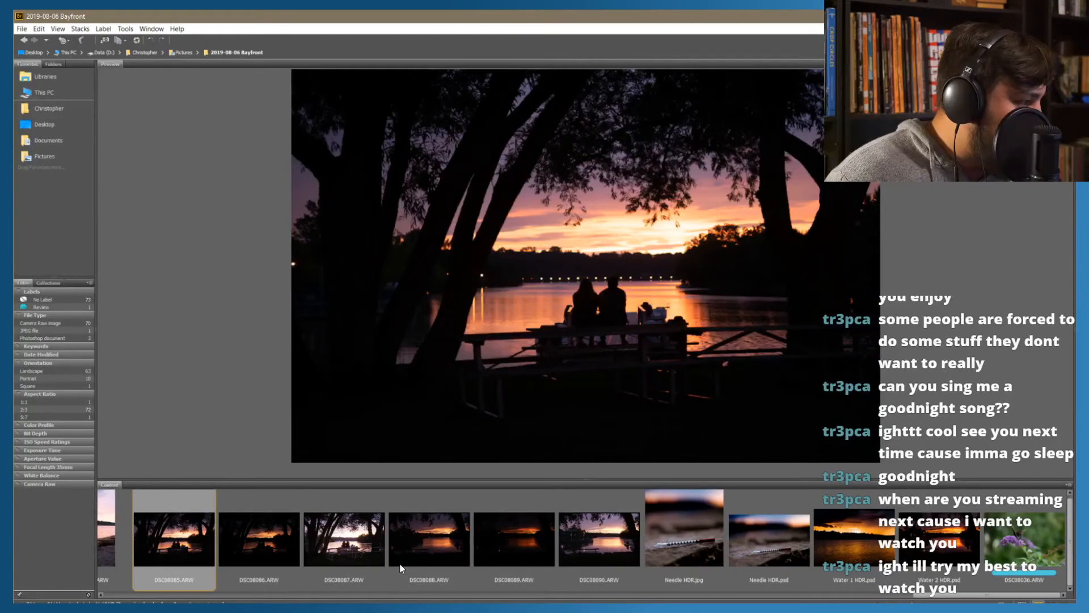
pyautogui.press('Left')
pyautogui.press('Left')
pyautogui.press('Left')
pyautogui.press('Left')
pyautogui.press('Left')
pyautogui.press('Left')
pyautogui.press('Left')
pyautogui.press('Left')
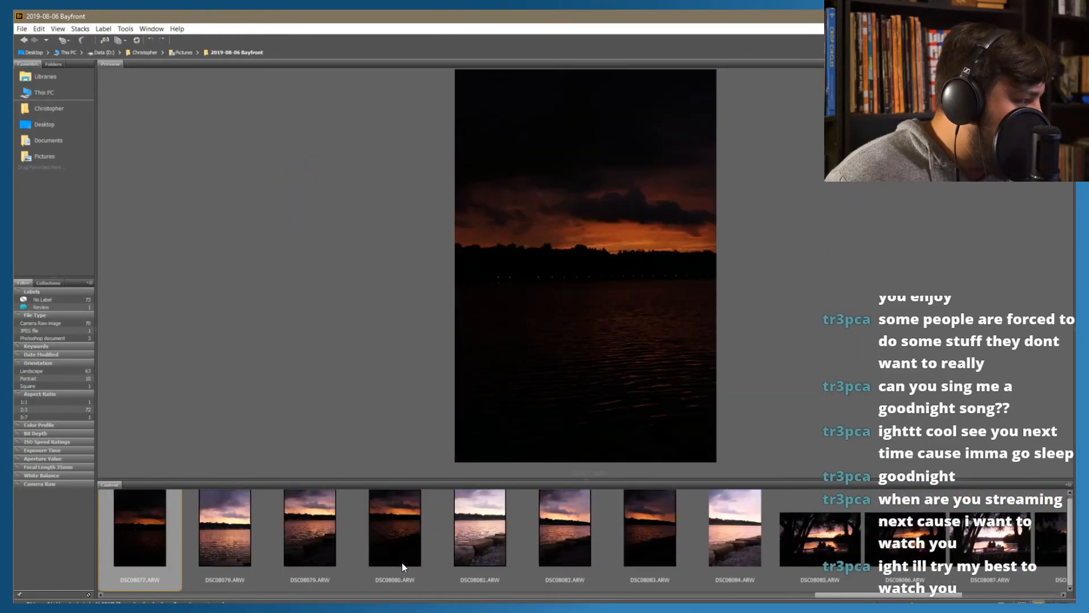
pyautogui.press('Left')
pyautogui.press('Left')
pyautogui.press('Left')
pyautogui.press('Left')
pyautogui.press('Left')
pyautogui.press('Left')
pyautogui.press('Left')
pyautogui.press('Left')
pyautogui.press('Left')
pyautogui.press('Left')
pyautogui.press('Left')
pyautogui.press('Left')
pyautogui.press('Left')
pyautogui.press('Left')
pyautogui.press('Left')
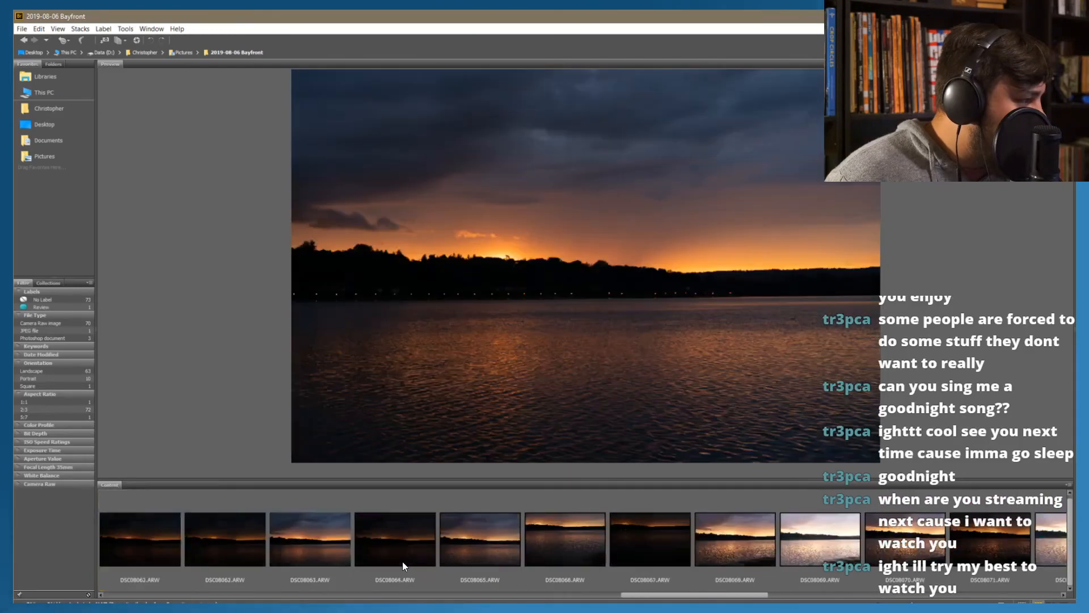
pyautogui.press('Left')
pyautogui.press('Left')
pyautogui.press('Left')
pyautogui.press('Left')
pyautogui.press('Left')
pyautogui.press('Left')
pyautogui.press('Left')
pyautogui.press('Left')
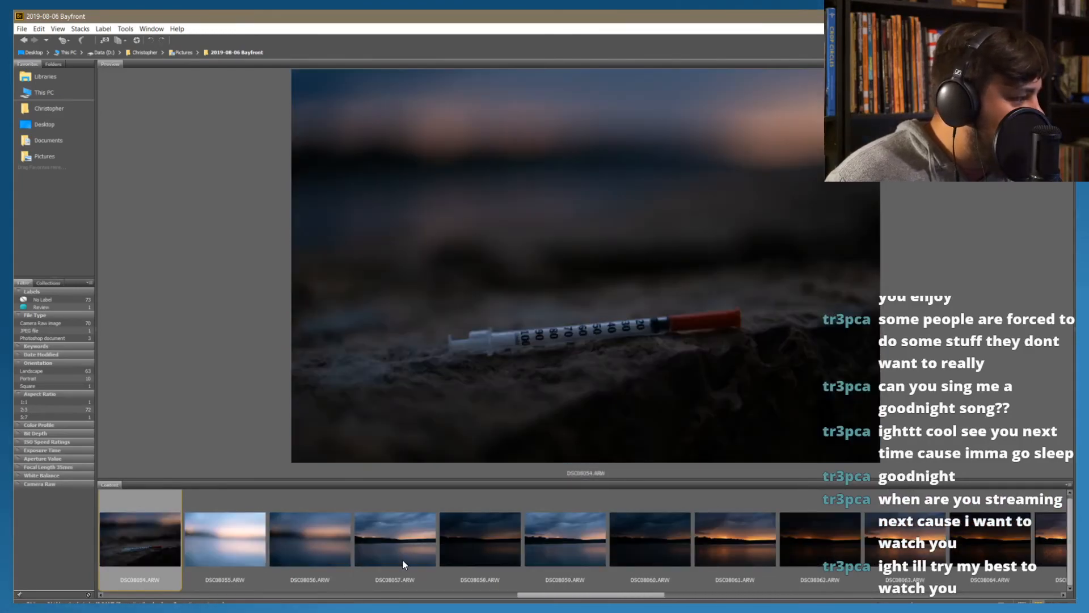
pyautogui.press('Left')
pyautogui.press('Left')
pyautogui.press('Left')
pyautogui.press('Left')
pyautogui.press('Left')
pyautogui.press('Left')
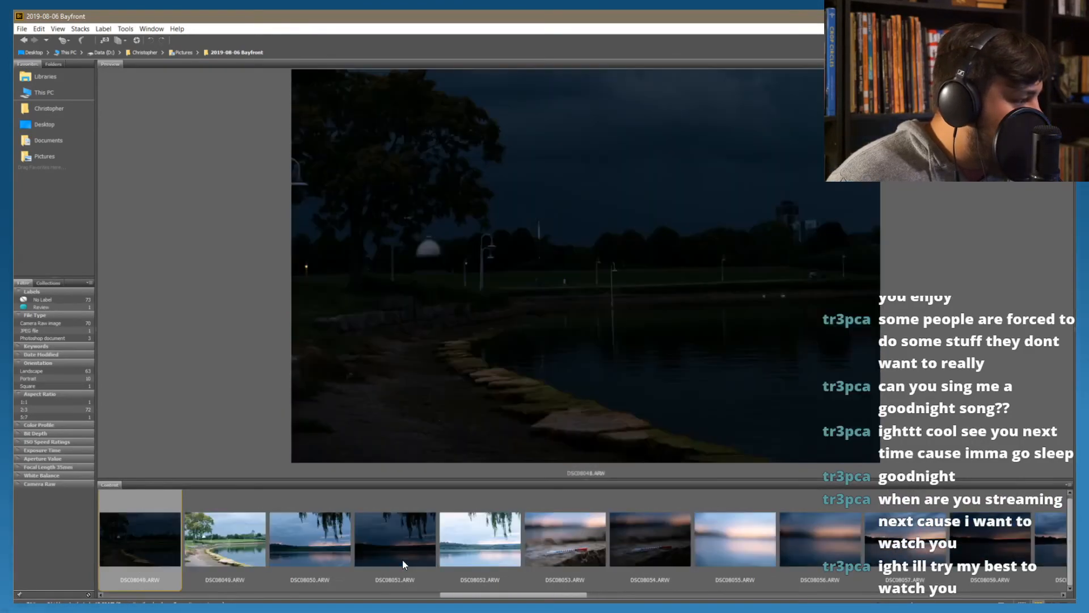
pyautogui.press('Left')
pyautogui.press('Left')
pyautogui.press('Left')
pyautogui.press('Left')
pyautogui.press('Left')
pyautogui.press('Left')
pyautogui.press('Left')
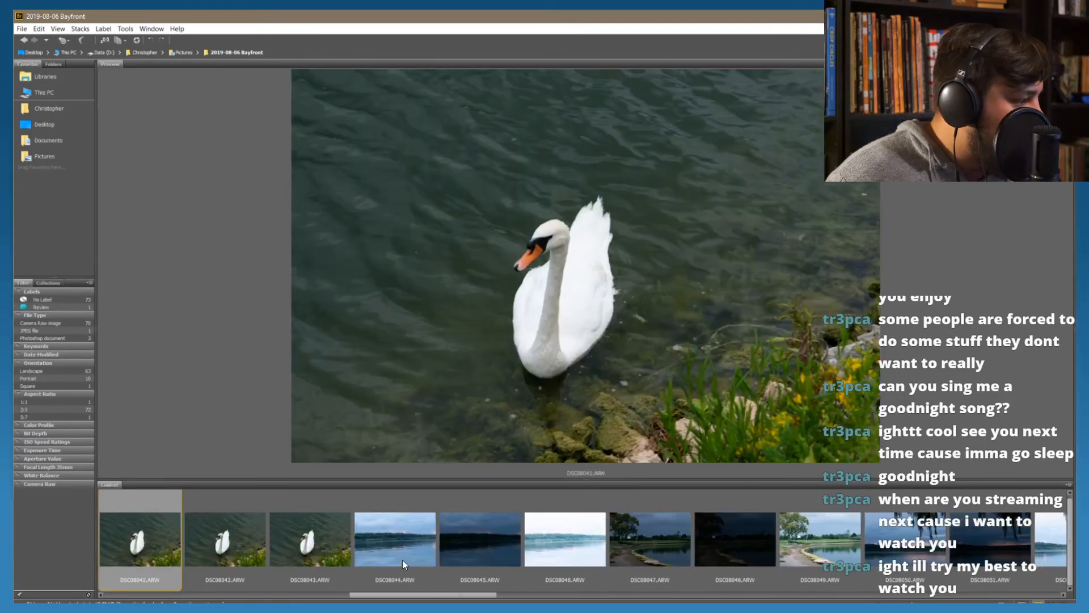
pyautogui.press('Left')
pyautogui.press('Left')
pyautogui.press('Left')
pyautogui.press('Left')
pyautogui.press('Right')
pyautogui.press('Right')
pyautogui.press('Right')
pyautogui.press('Right')
pyautogui.press('Right')
pyautogui.press('Right')
pyautogui.press('Right')
pyautogui.press('Right')
pyautogui.press('Right')
pyautogui.press('Right')
pyautogui.press('Right')
pyautogui.press('Right')
pyautogui.press('Right')
pyautogui.press('Right')
pyautogui.press('Right')
pyautogui.press('Right')
pyautogui.press('Right')
pyautogui.press('Right')
pyautogui.press('Right')
pyautogui.press('Right')
pyautogui.press('Right')
pyautogui.press('Right')
pyautogui.press('Right')
pyautogui.press('Right')
pyautogui.press('Right')
pyautogui.press('Right')
pyautogui.press('Right')
pyautogui.press('Right')
pyautogui.press('Right')
pyautogui.press('Right')
pyautogui.press('Right')
pyautogui.press('Right')
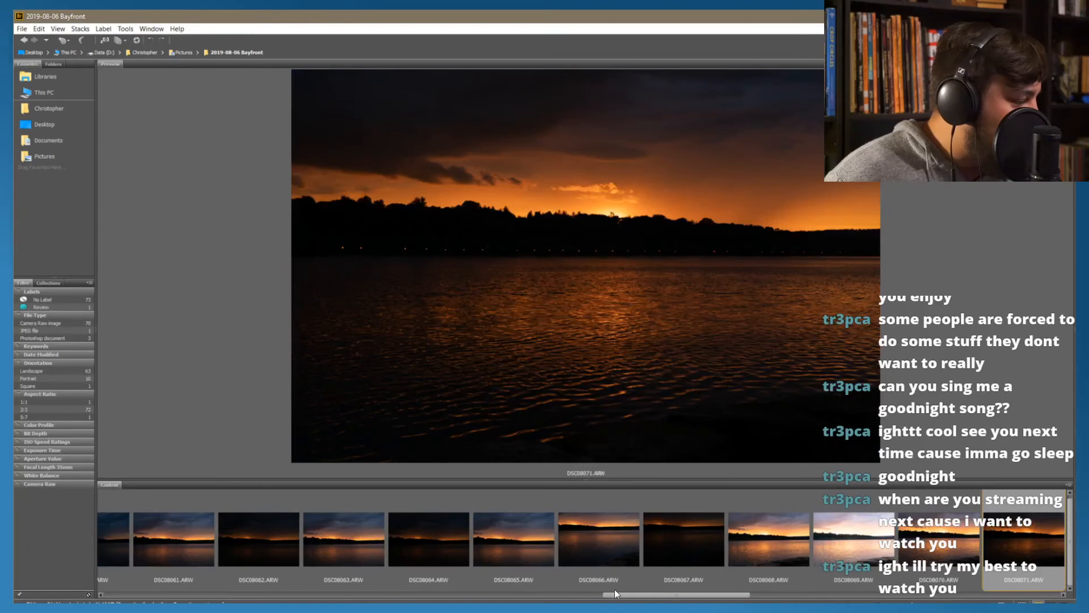
# Return to the labelled butterfly photo DSC08036.ARW at the end of the folder and open it in Camera Raw
pyautogui.moveTo(615, 589); pyautogui.dragTo(925, 595)
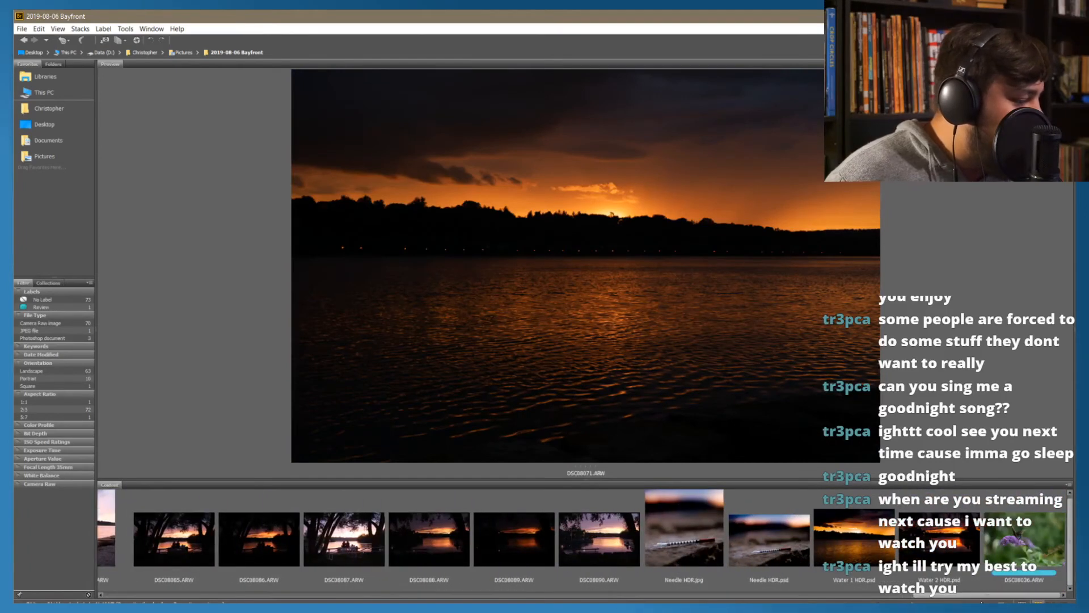
pyautogui.click(1011, 551)
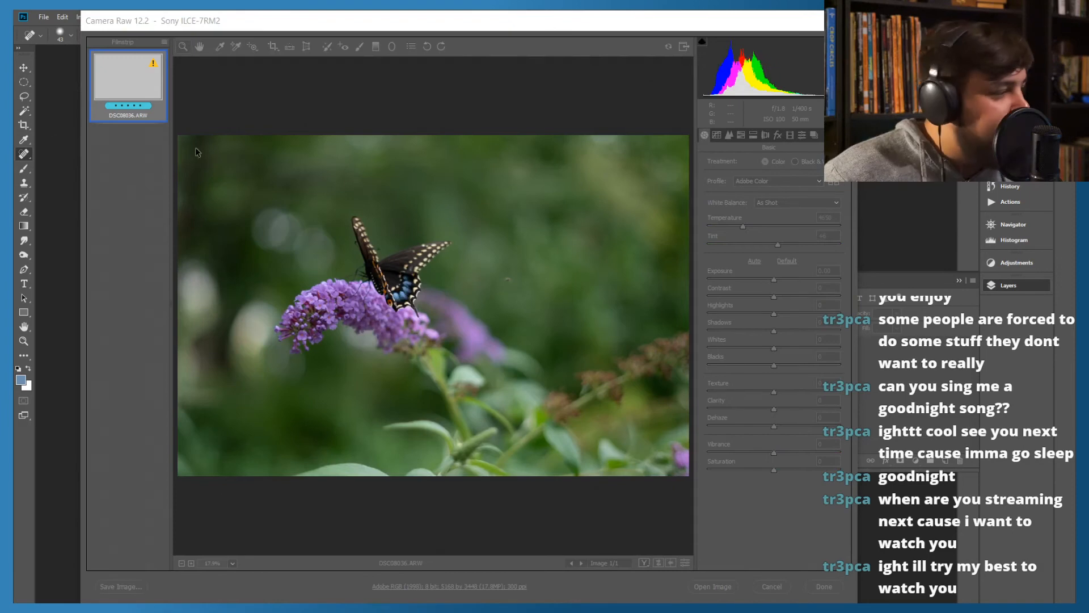
pyautogui.click(568, 28)
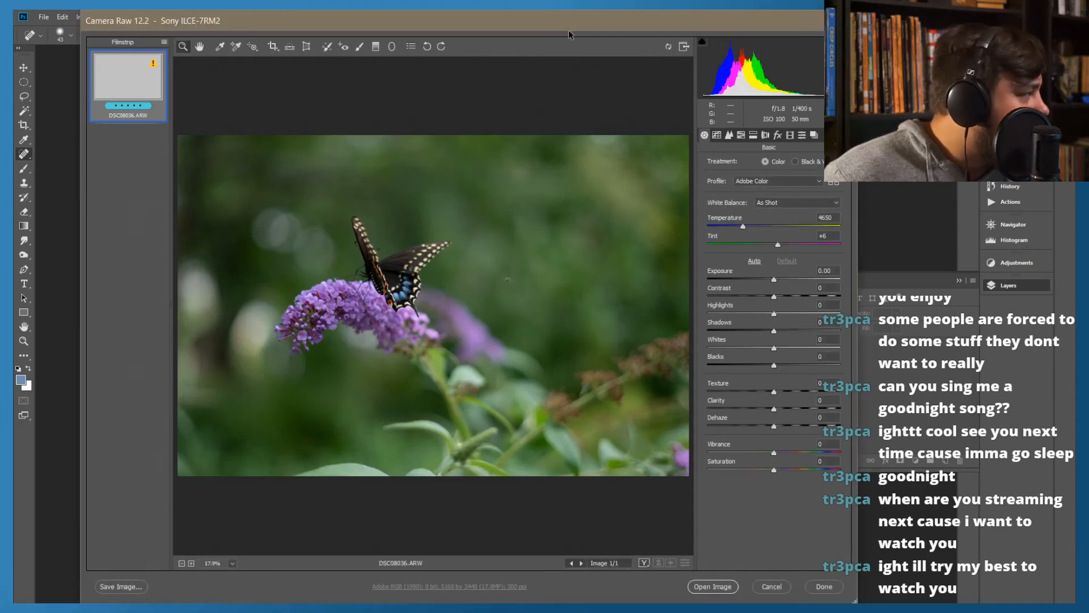
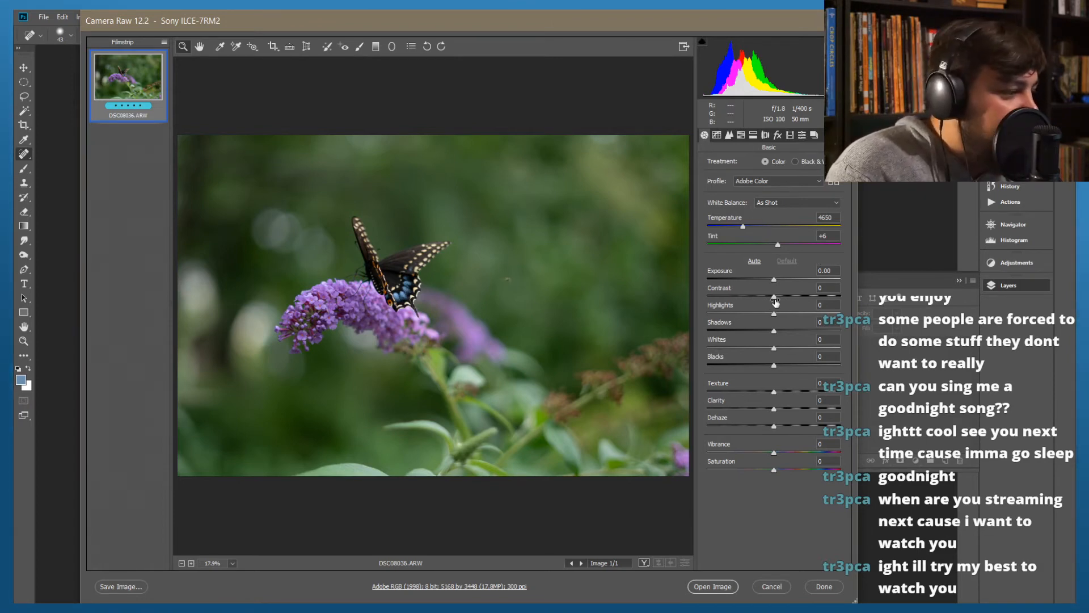
# Set the butterfly photo's Contrast to +37, Exposure to -0.15 and Highlights to +26, and lower the Shadows slightly
pyautogui.moveTo(774, 296); pyautogui.dragTo(803, 300)
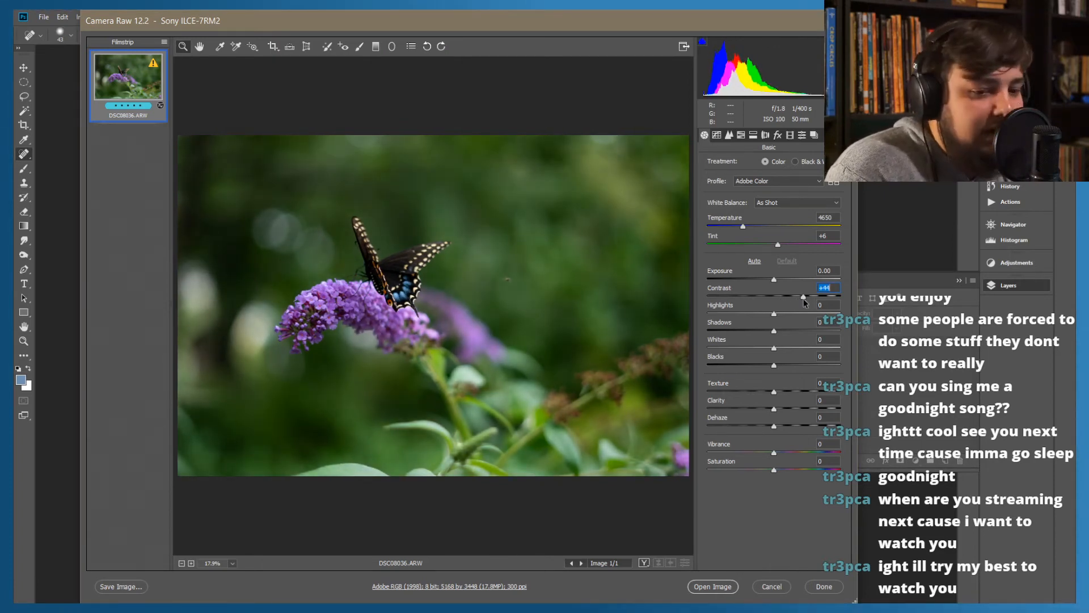
pyautogui.moveTo(802, 298); pyautogui.dragTo(773, 281)
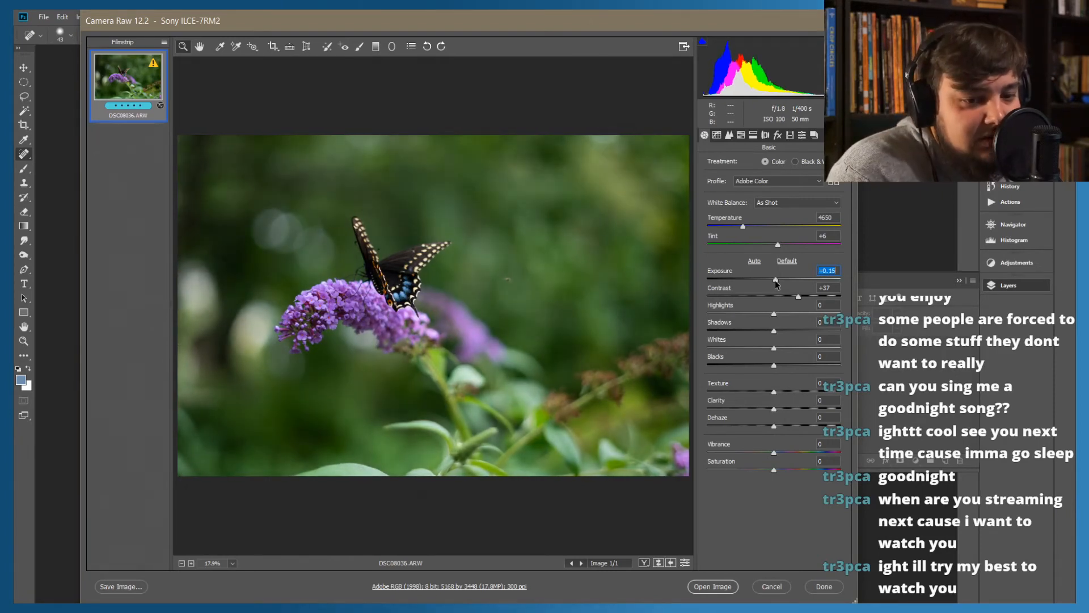
pyautogui.moveTo(773, 280); pyautogui.dragTo(771, 281)
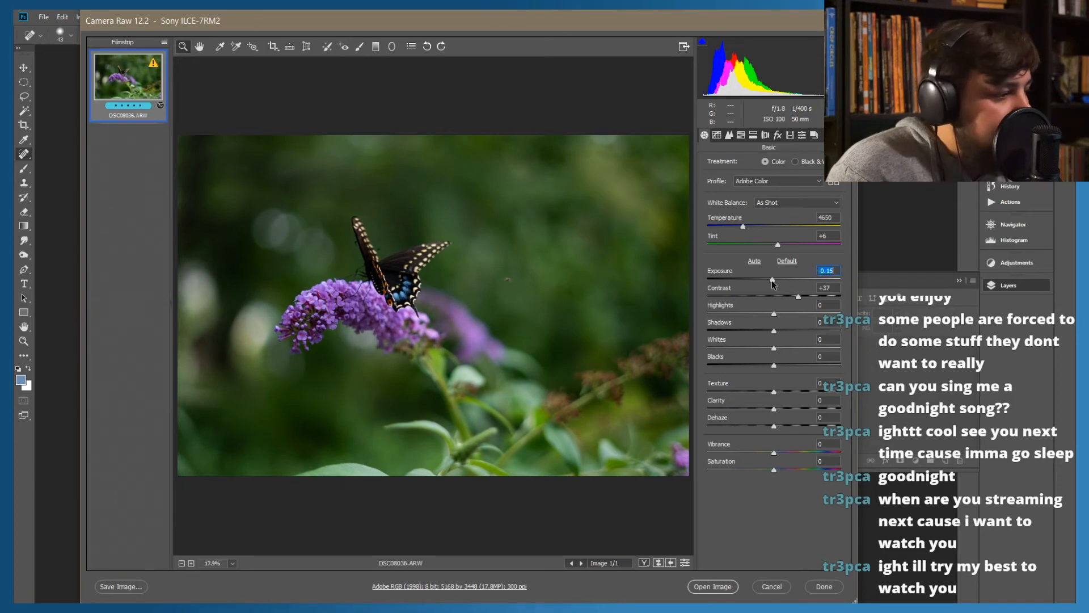
pyautogui.moveTo(773, 315)
pyautogui.mouseDown()
pyautogui.moveTo(760, 317)
pyautogui.moveTo(810, 318)
pyautogui.moveTo(762, 331)
pyautogui.mouseUp()
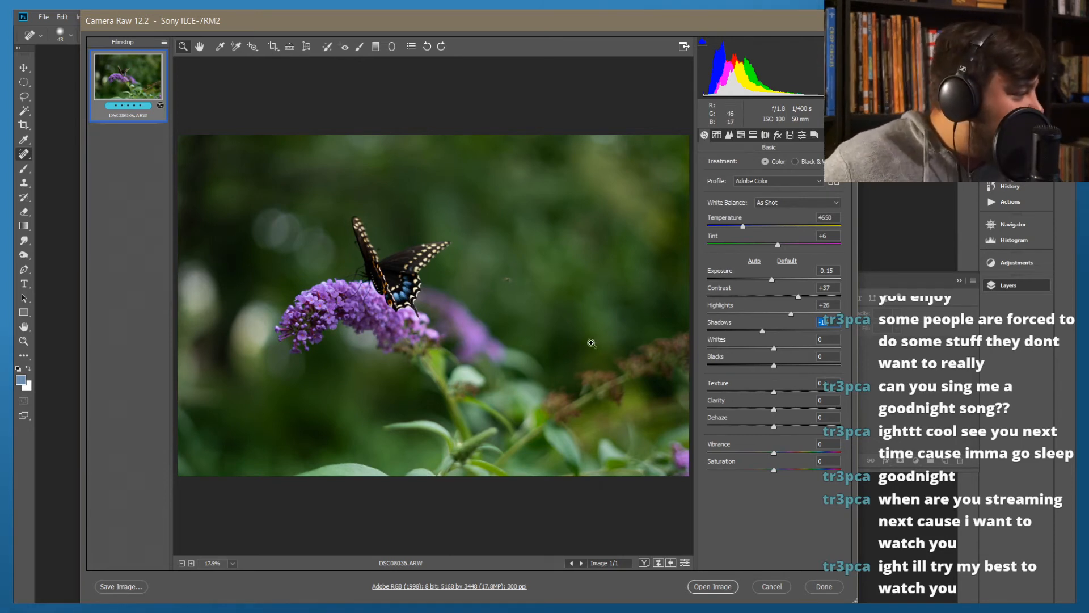
# Set the Whites to +36 and the Blacks to -13, leaving Clarity at 0
pyautogui.moveTo(775, 348); pyautogui.dragTo(798, 350)
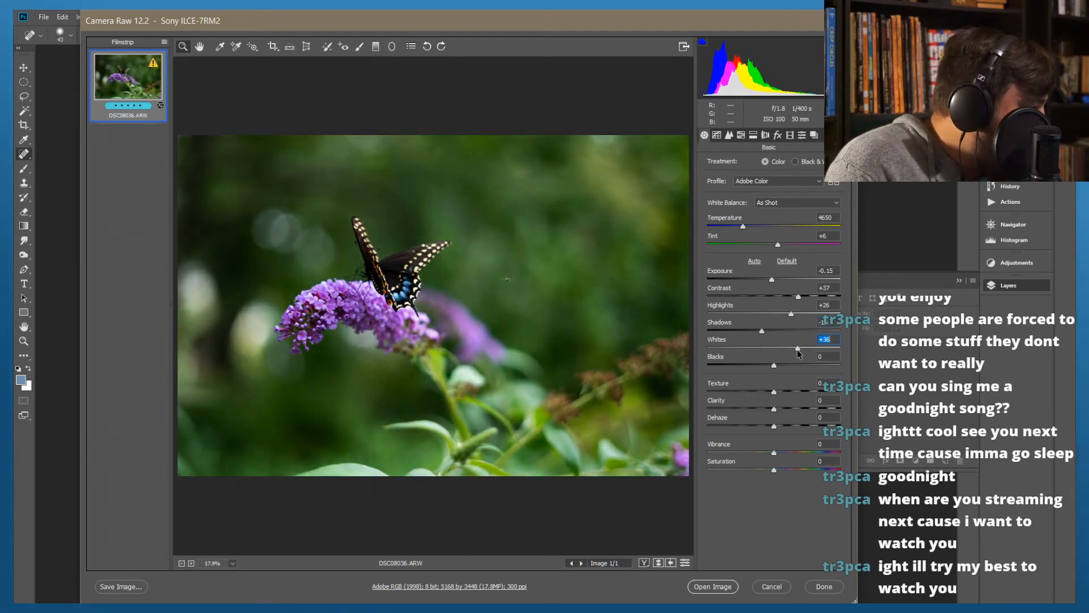
pyautogui.click(774, 366)
pyautogui.moveTo(774, 367)
pyautogui.mouseDown()
pyautogui.moveTo(749, 366)
pyautogui.moveTo(766, 366)
pyautogui.mouseUp()
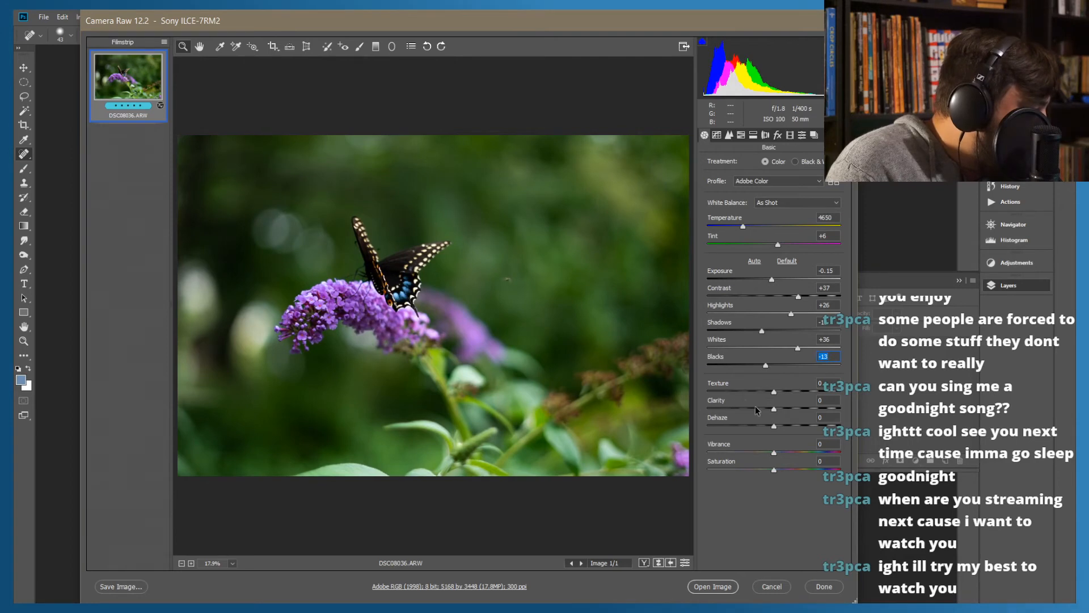
pyautogui.moveTo(772, 409)
pyautogui.mouseDown()
pyautogui.moveTo(813, 410)
pyautogui.moveTo(719, 419)
pyautogui.moveTo(788, 411)
pyautogui.moveTo(773, 410)
pyautogui.mouseUp()
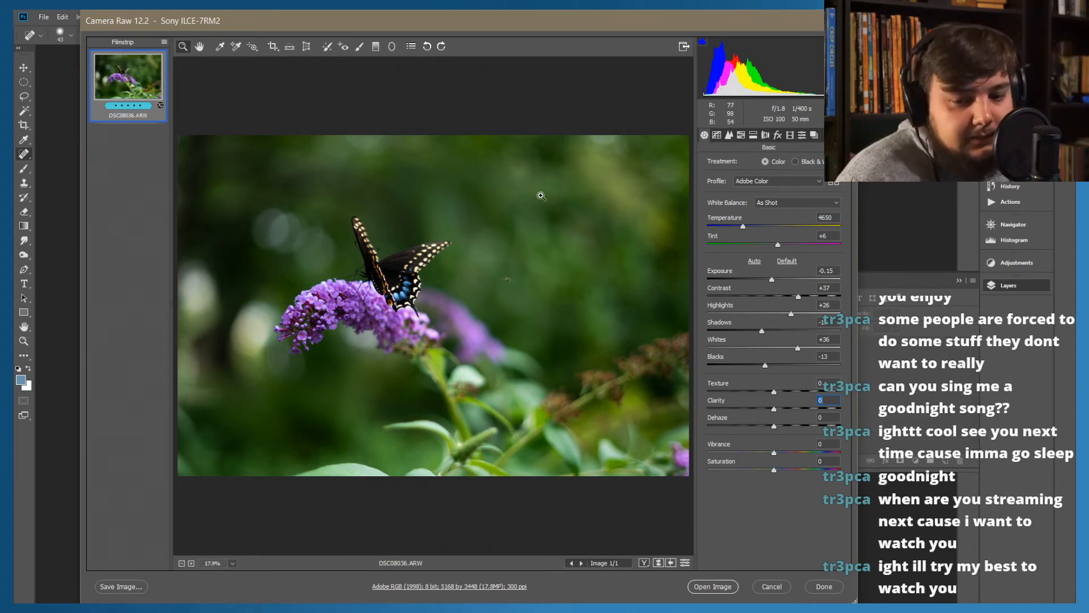
# Raise the HSL saturation of Purples to +15 and Blues to +8, and boost the Magentas as well
pyautogui.click(740, 137)
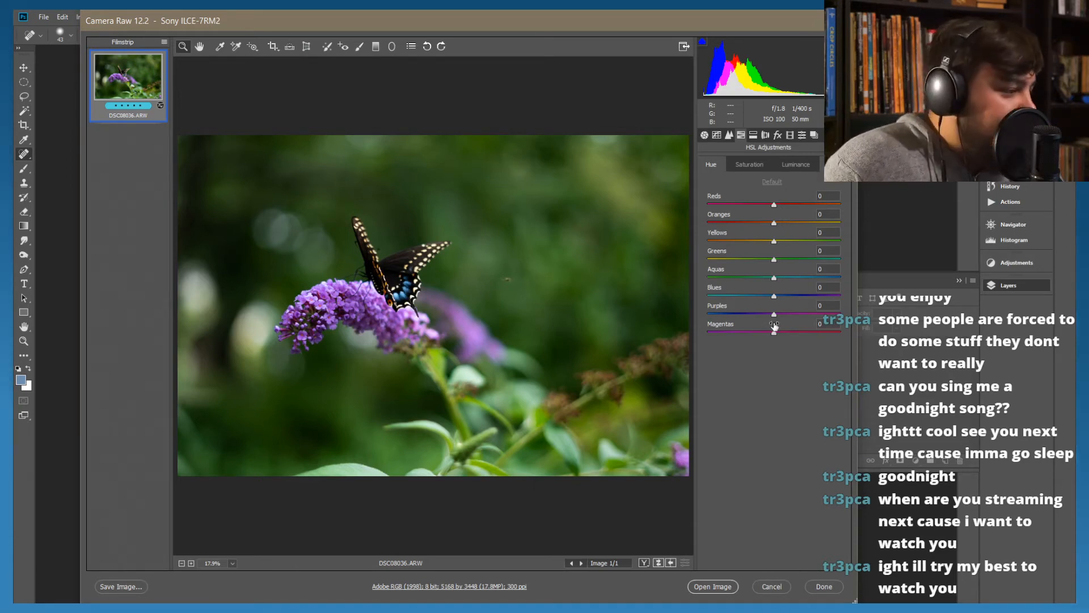
pyautogui.moveTo(775, 315); pyautogui.dragTo(781, 316)
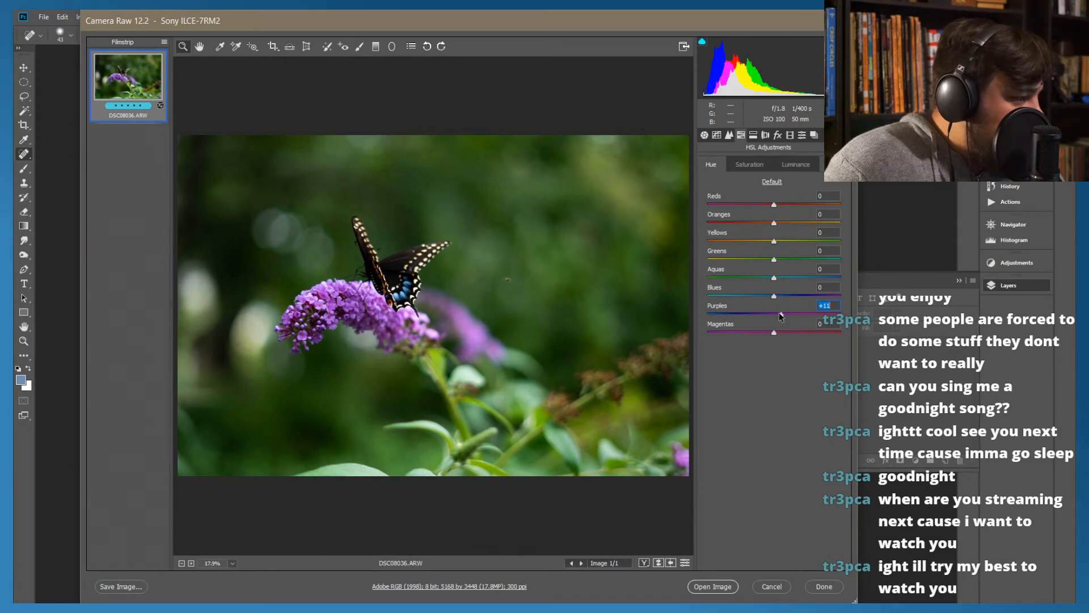
pyautogui.click(746, 165)
pyautogui.moveTo(775, 314)
pyautogui.mouseDown()
pyautogui.moveTo(802, 315)
pyautogui.moveTo(784, 315)
pyautogui.moveTo(775, 332)
pyautogui.moveTo(792, 335)
pyautogui.moveTo(780, 298)
pyautogui.moveTo(799, 302)
pyautogui.moveTo(786, 303)
pyautogui.mouseUp()
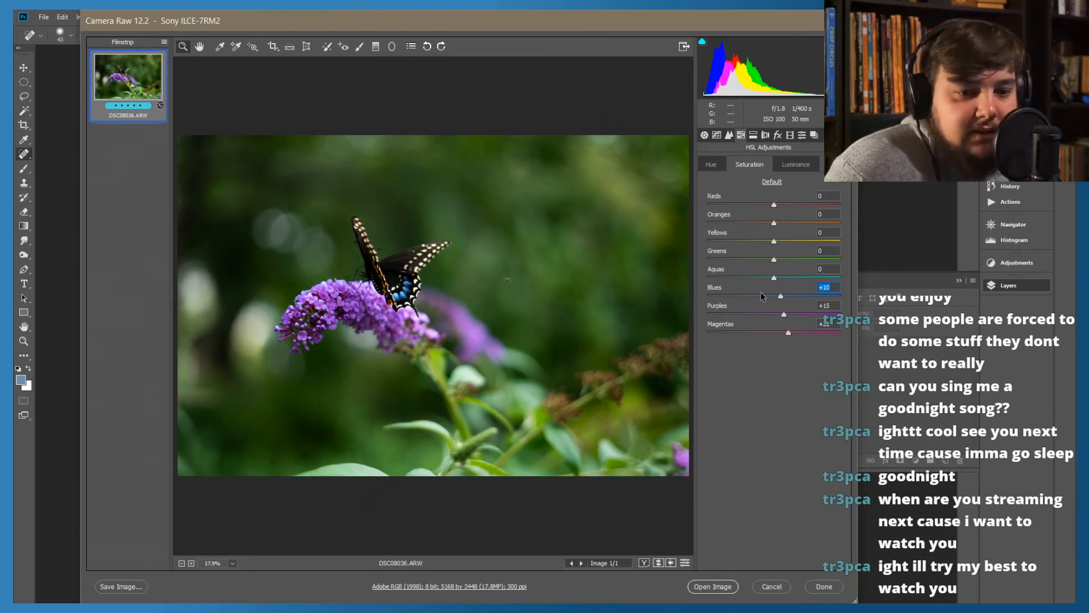
pyautogui.moveTo(780, 299); pyautogui.dragTo(777, 299)
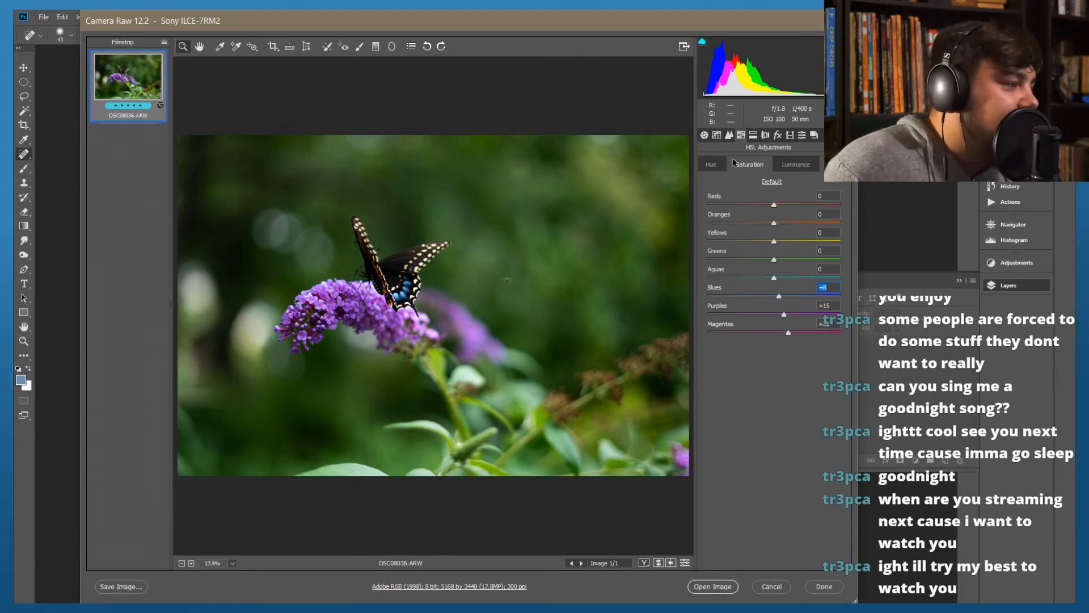
pyautogui.click(764, 136)
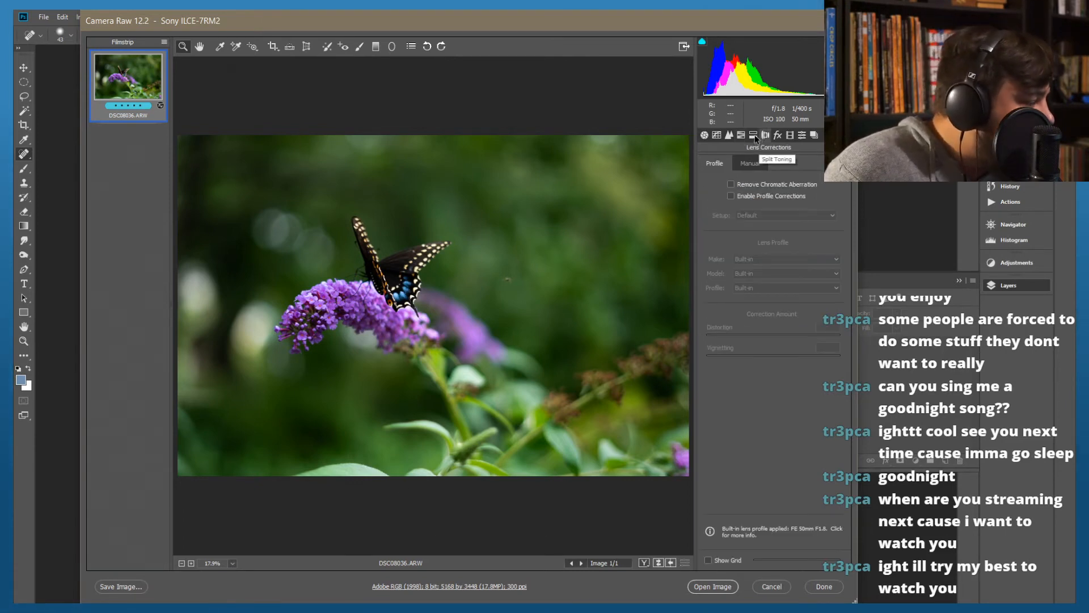
pyautogui.click(754, 135)
pyautogui.click(729, 135)
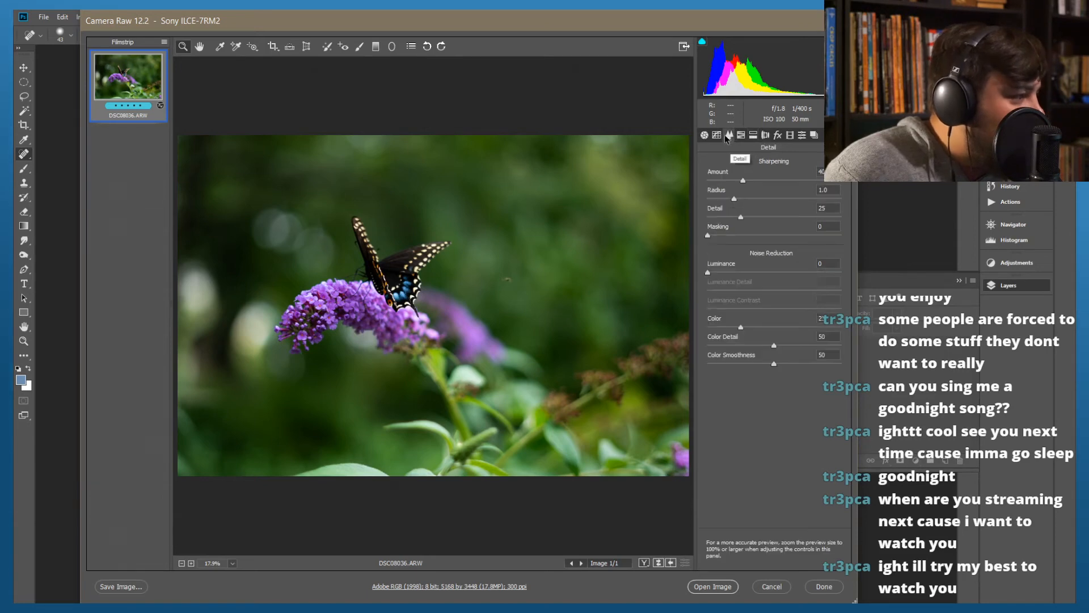
pyautogui.click(718, 136)
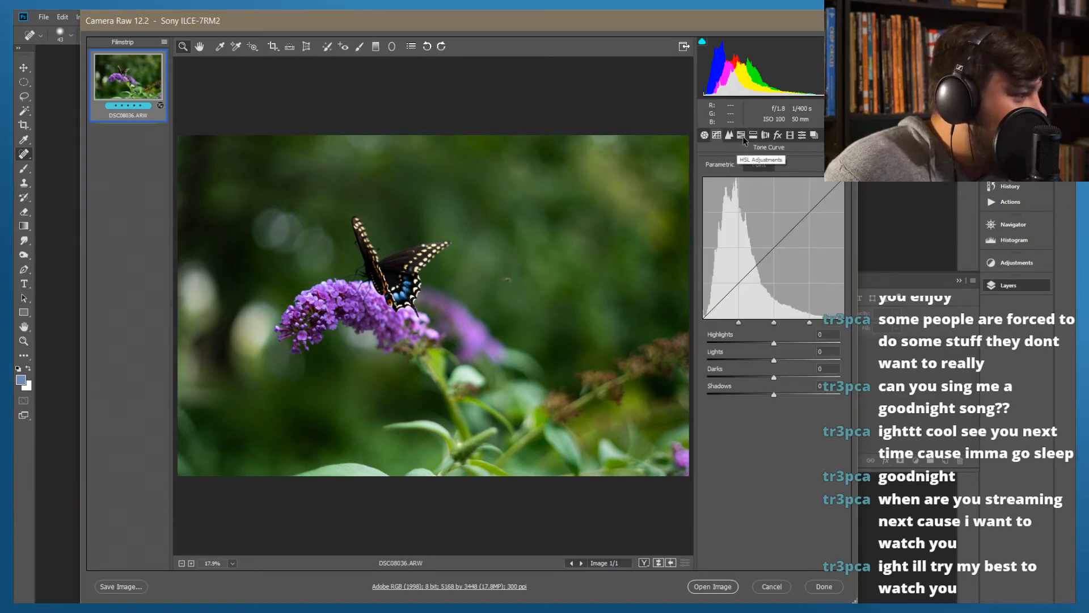
pyautogui.click(742, 136)
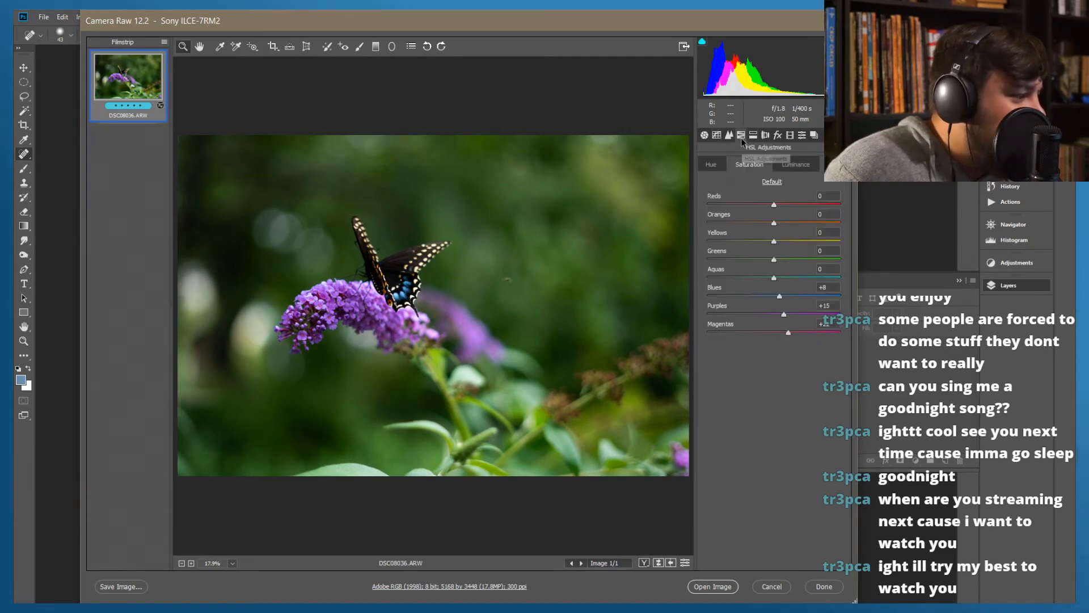
pyautogui.click(778, 135)
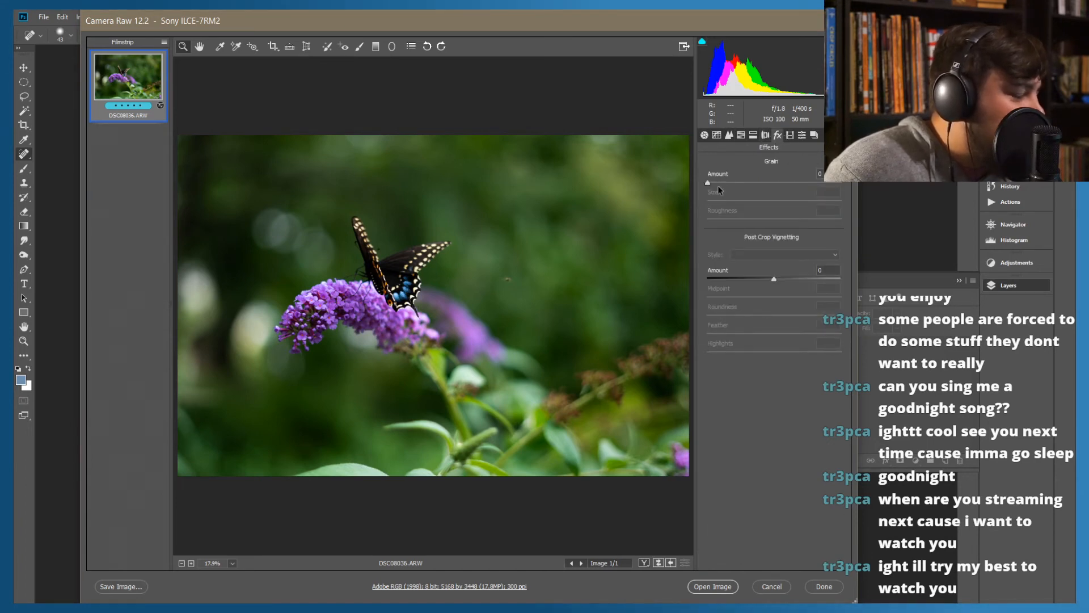
pyautogui.click(789, 136)
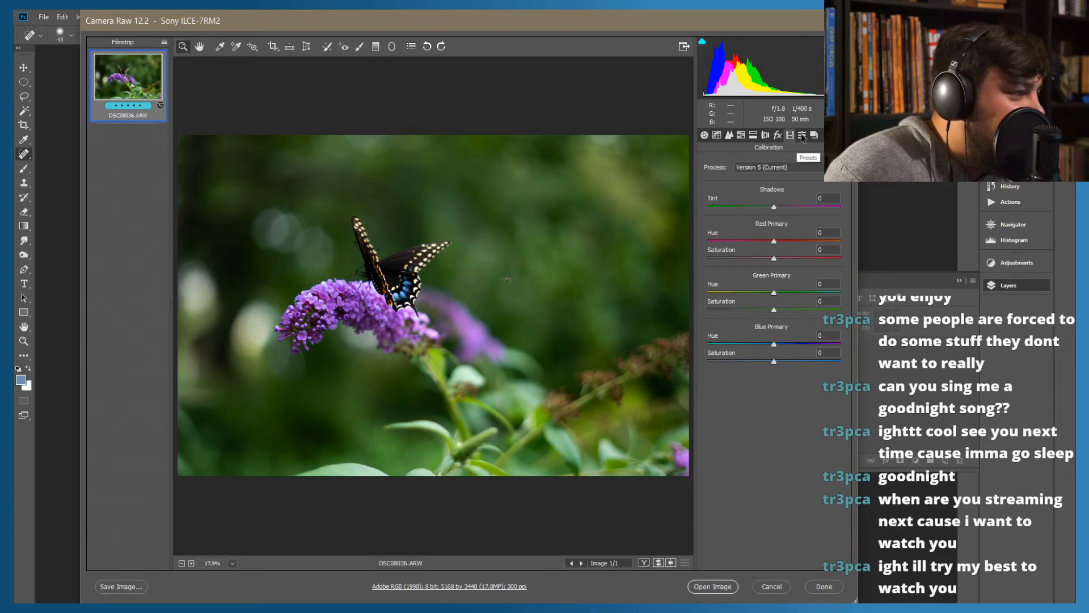
# Open the adjusted butterfly raw photo in Photoshop for further editing
pyautogui.click(715, 586)
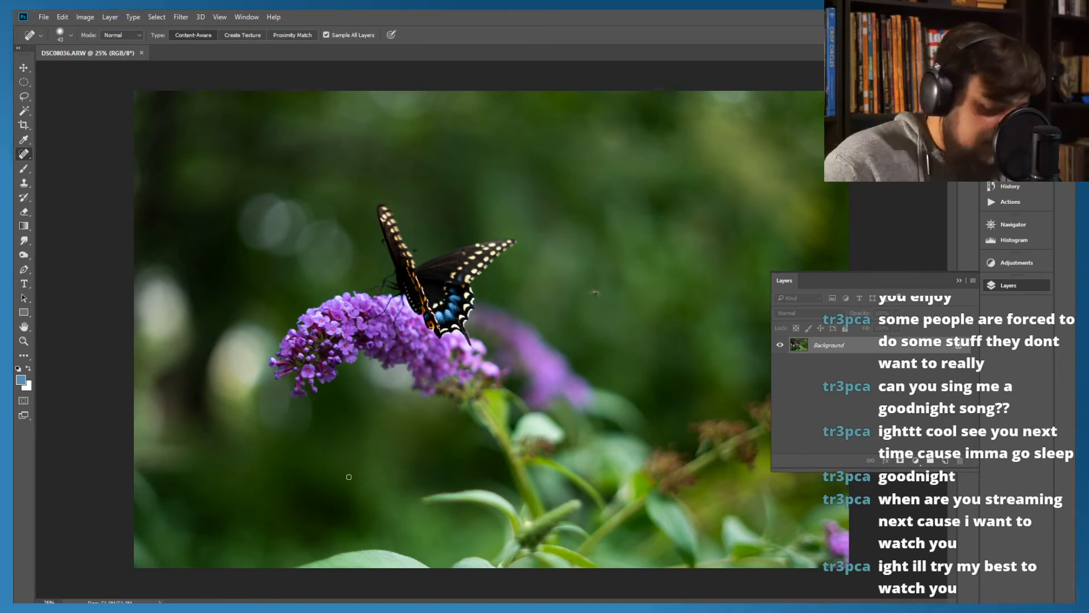
pyautogui.hotkey('ctrl', '+')
pyautogui.hotkey('ctrl', '+')
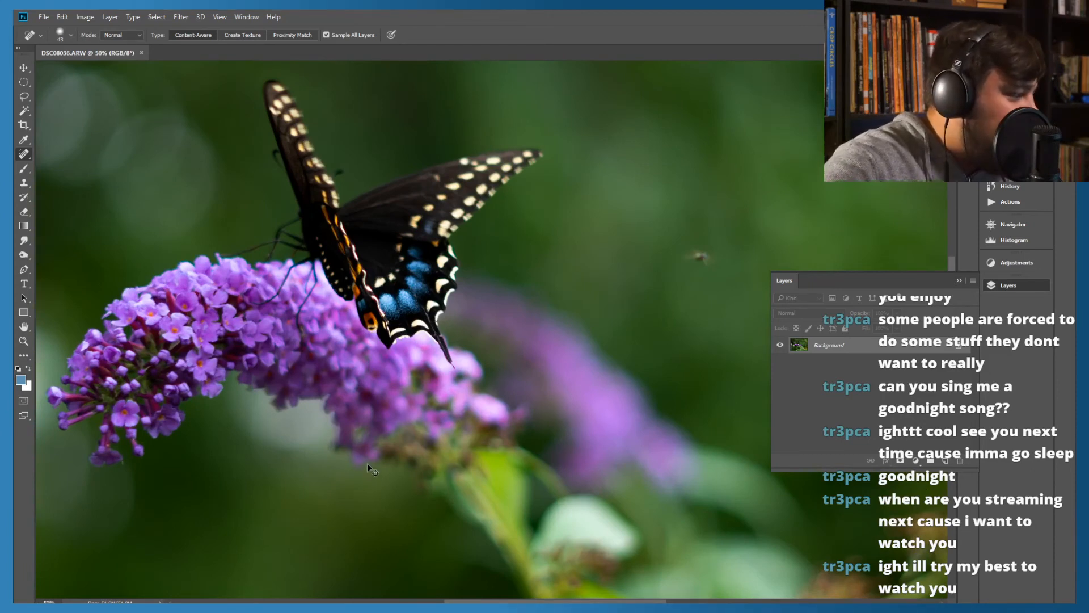
pyautogui.hotkey('ctrl', '-')
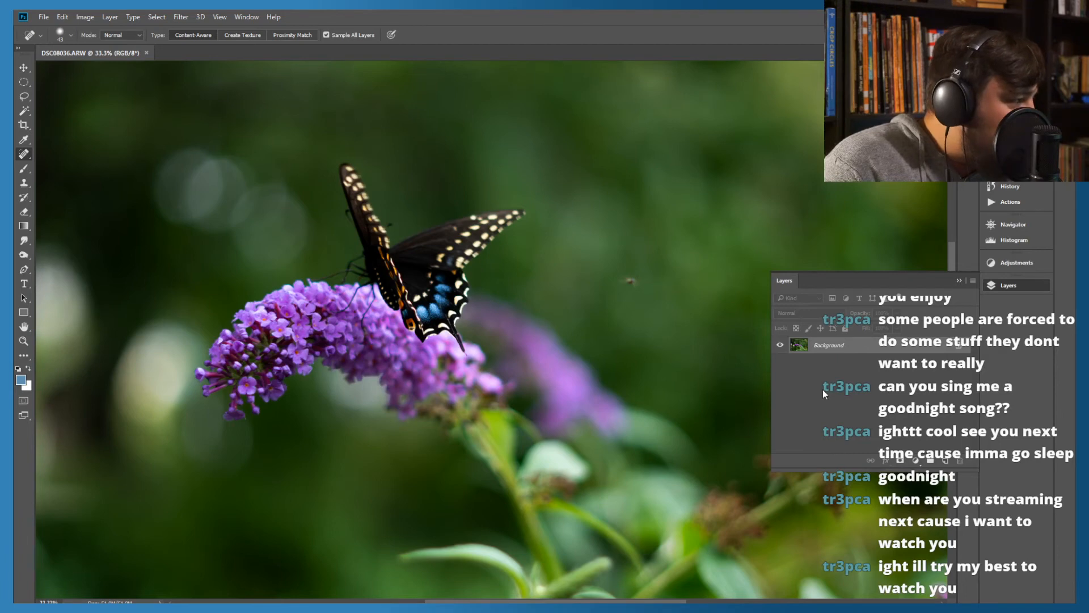
# Add a Curves adjustment layer with a contrast curve, pulling the darker tones down and lifting an upper point to input 151, output 173
pyautogui.click(916, 461)
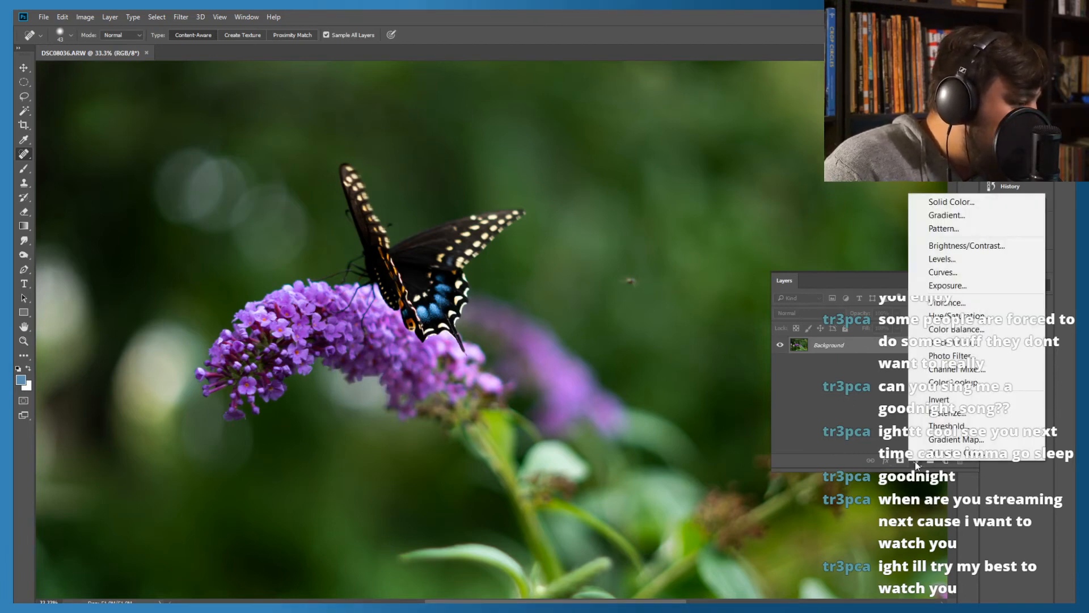
pyautogui.click(938, 271)
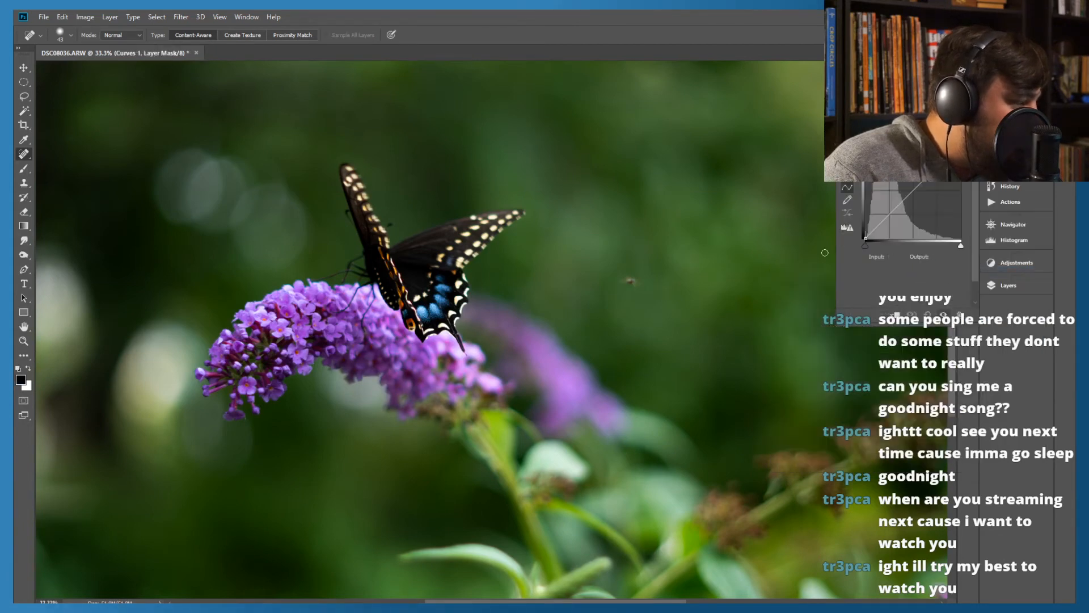
pyautogui.hotkey('ctrl', '-')
pyautogui.hotkey('ctrl', '-')
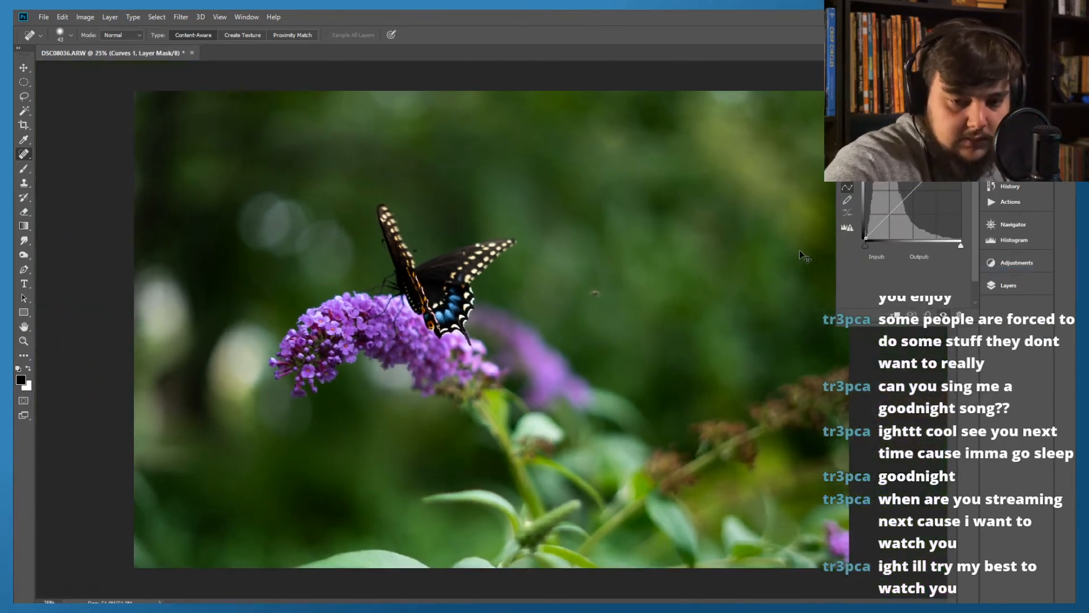
pyautogui.hotkey('ctrl', '+')
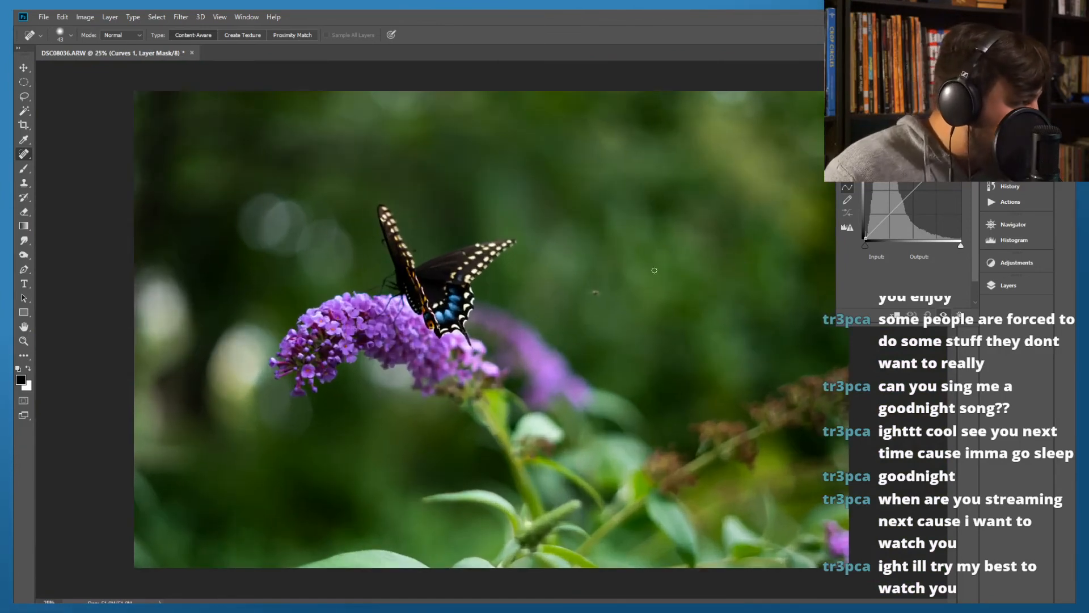
pyautogui.click(897, 205)
pyautogui.moveTo(897, 206); pyautogui.dragTo(905, 211)
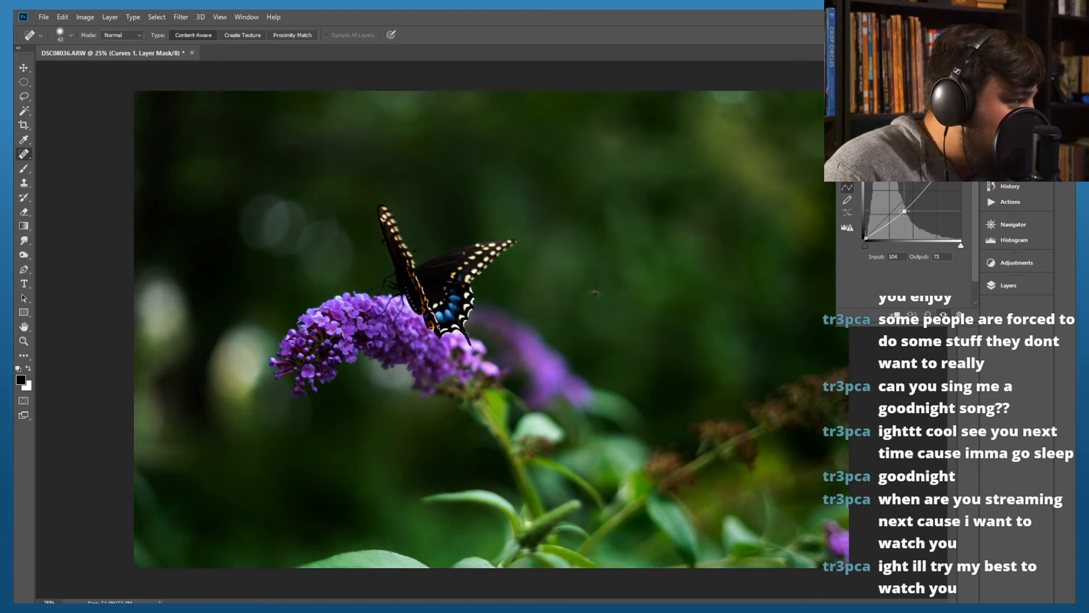
pyautogui.click(924, 185)
pyautogui.moveTo(925, 185); pyautogui.dragTo(920, 179)
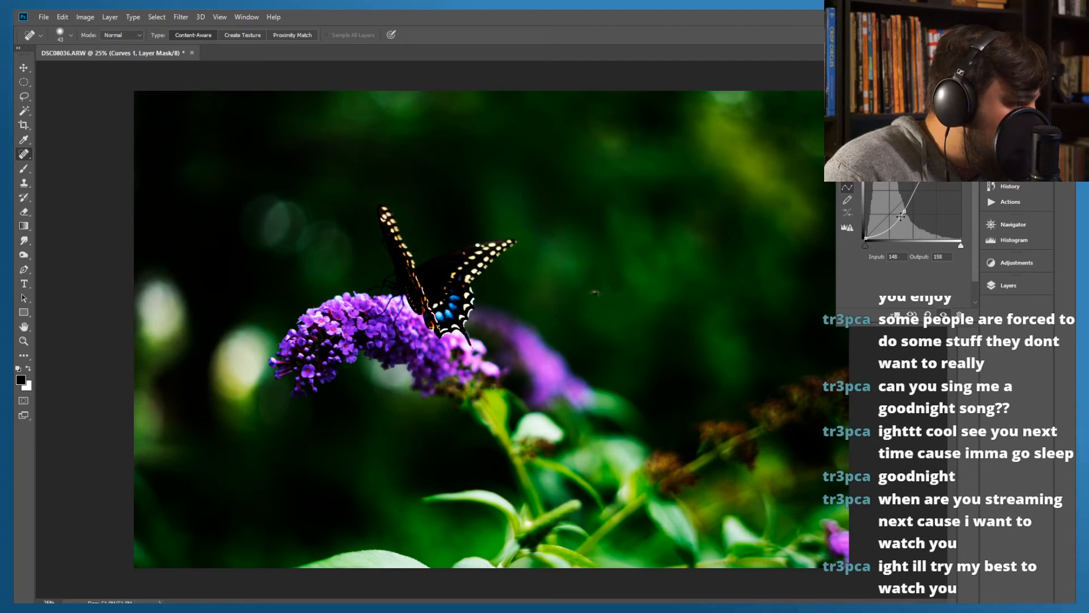
pyautogui.moveTo(904, 211); pyautogui.dragTo(920, 173)
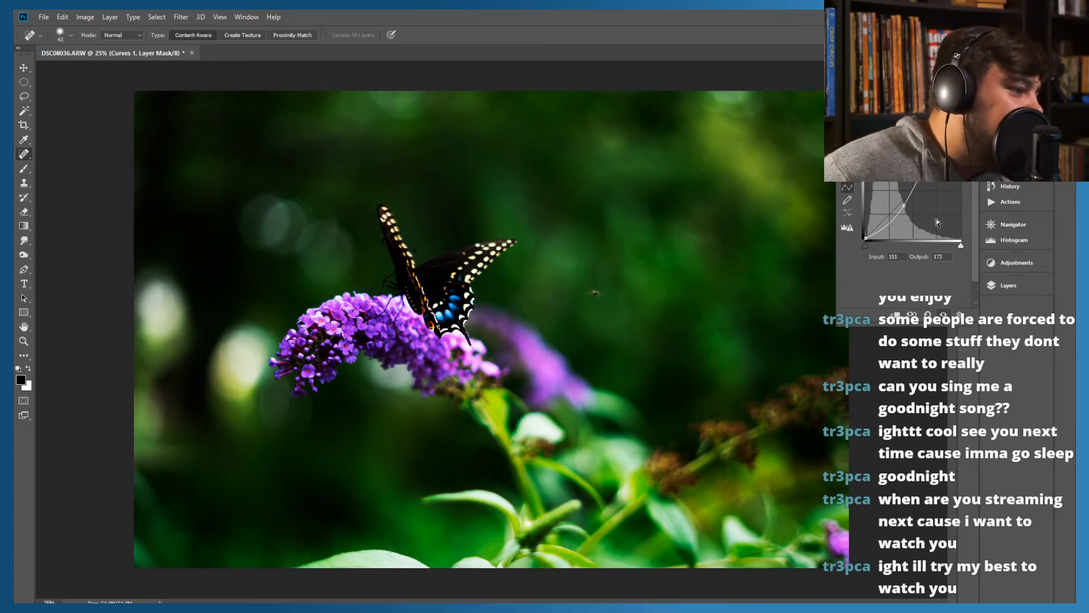
# Compare the photo with and without the Curves 1 adjustment by toggling the layer's visibility
pyautogui.click(1013, 284)
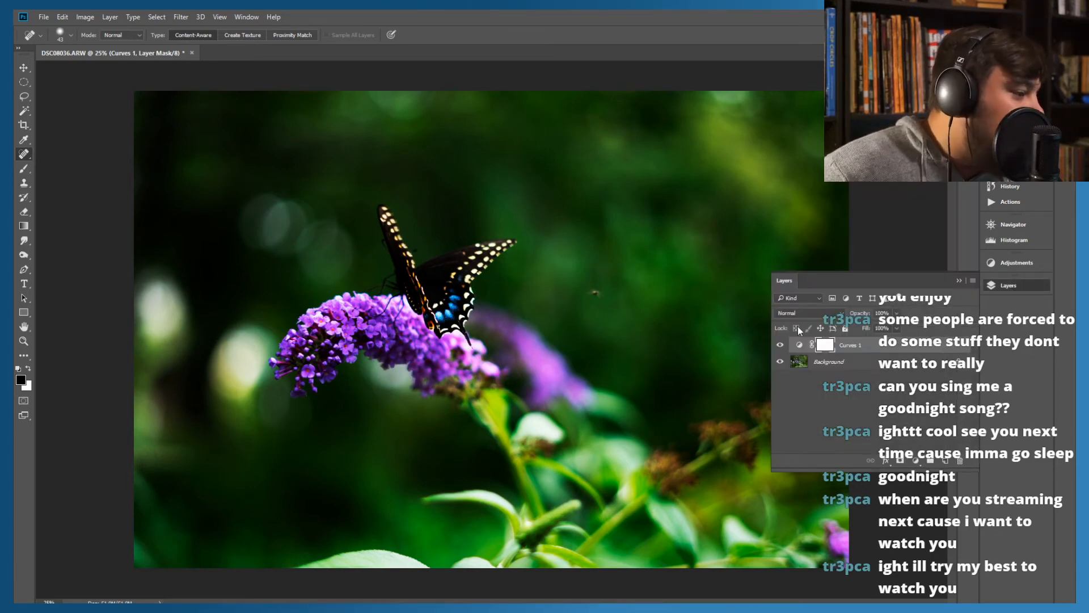
pyautogui.click(780, 345)
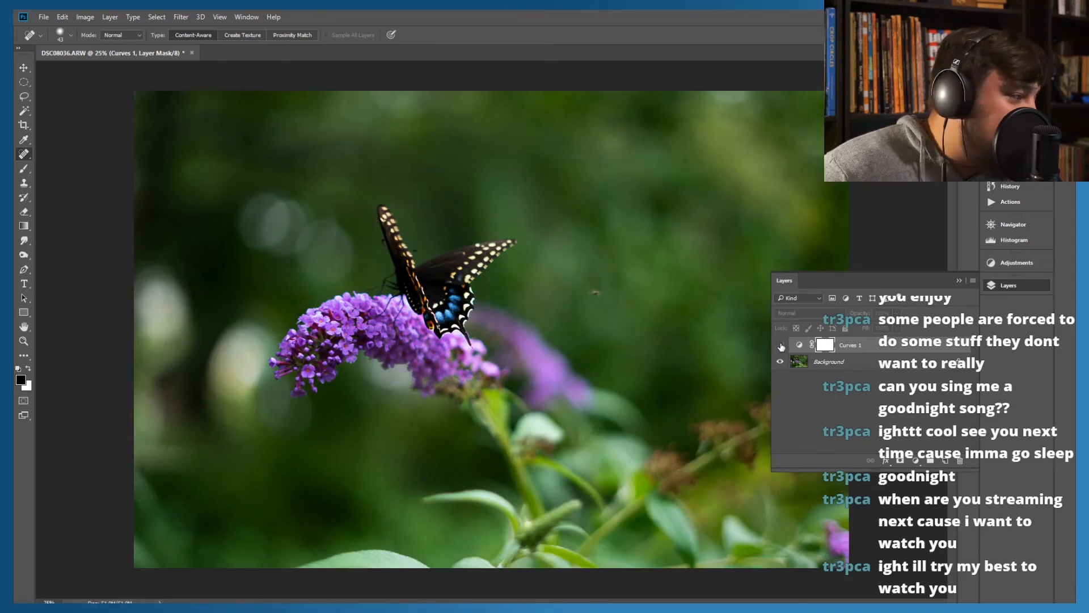
pyautogui.click(780, 345)
pyautogui.click(780, 345)
pyautogui.click(780, 345)
pyautogui.click(781, 346)
pyautogui.click(780, 346)
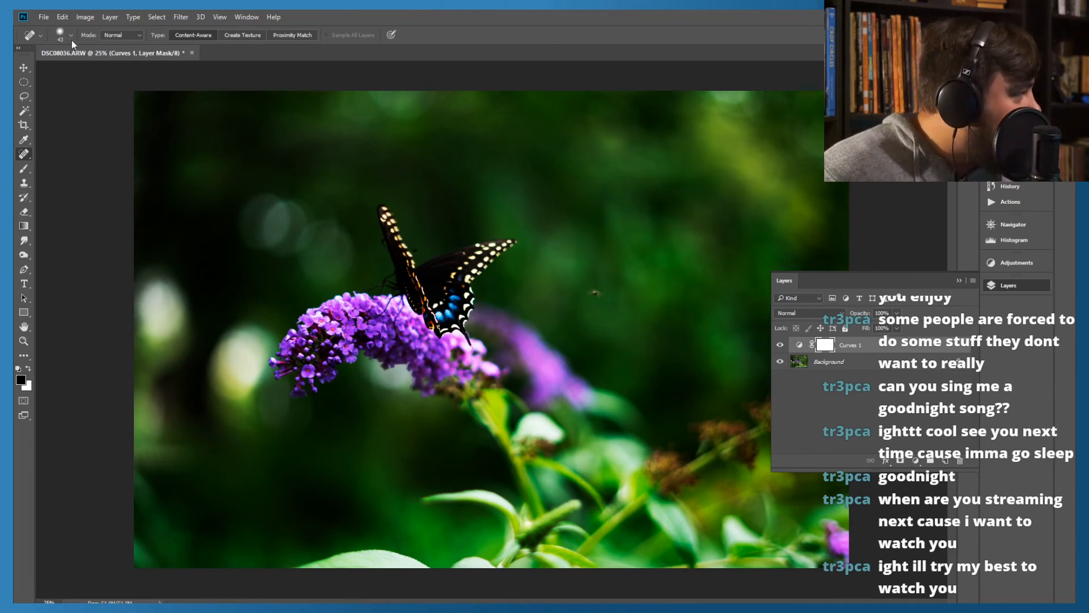
# Set the Spot Healing Brush size to 151 px
pyautogui.click(56, 33)
pyautogui.moveTo(101, 62); pyautogui.dragTo(103, 63)
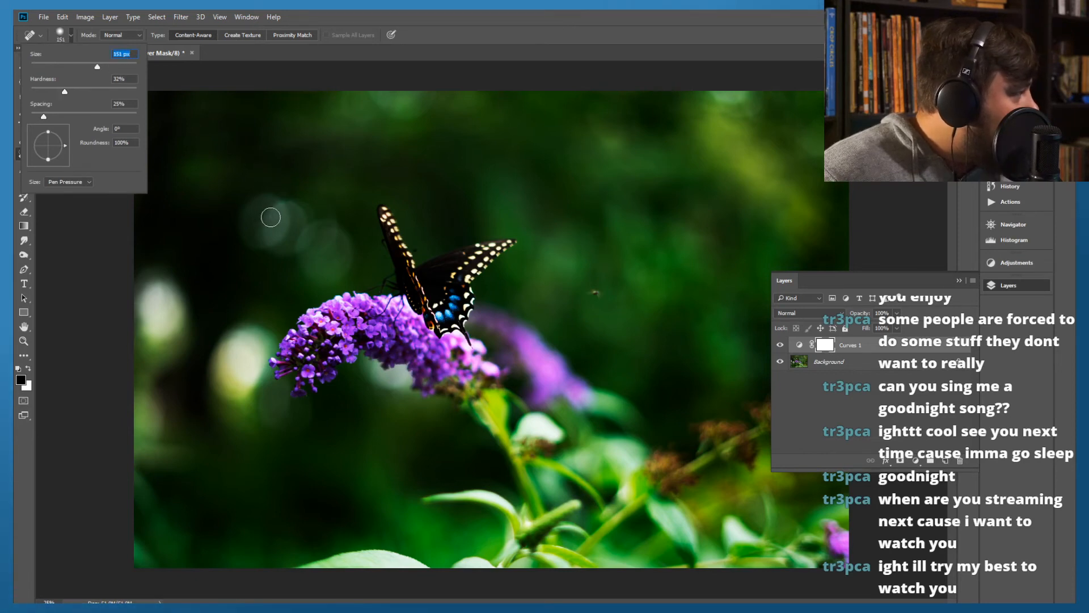
pyautogui.click(532, 19)
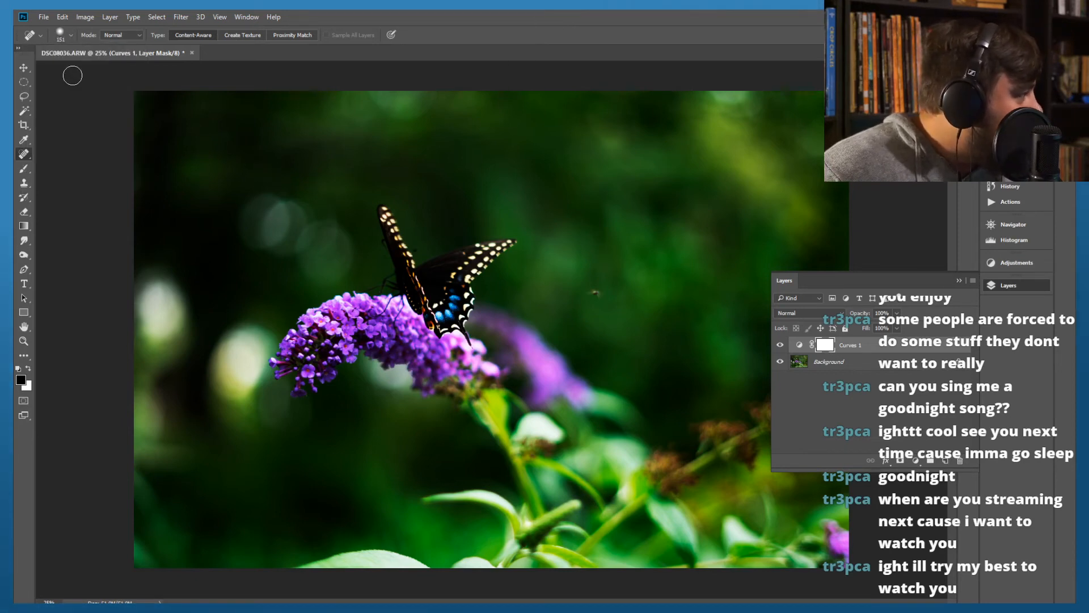
pyautogui.click(65, 35)
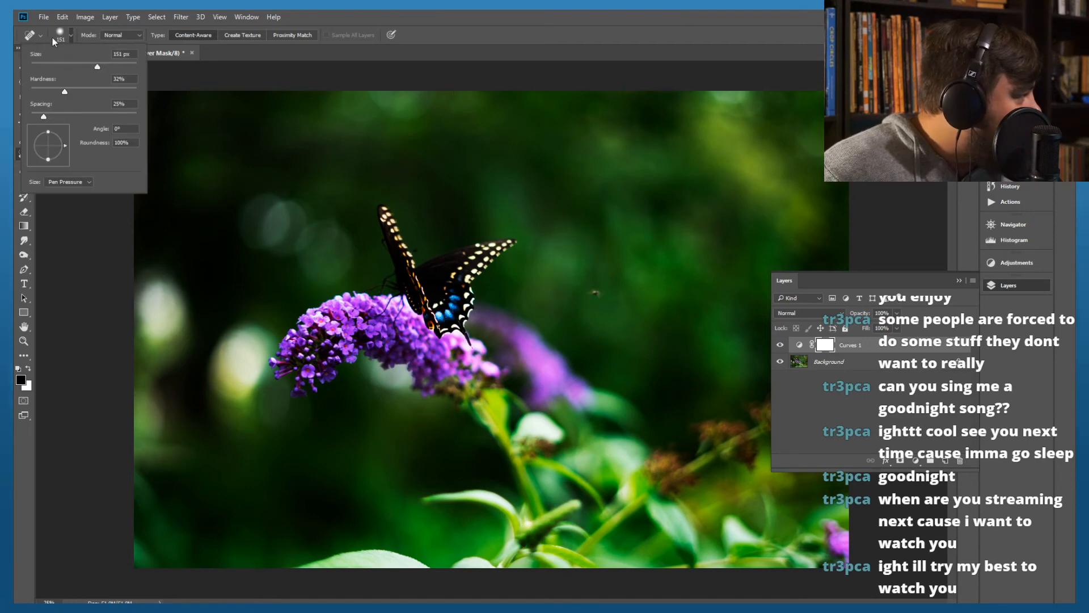
pyautogui.click(62, 32)
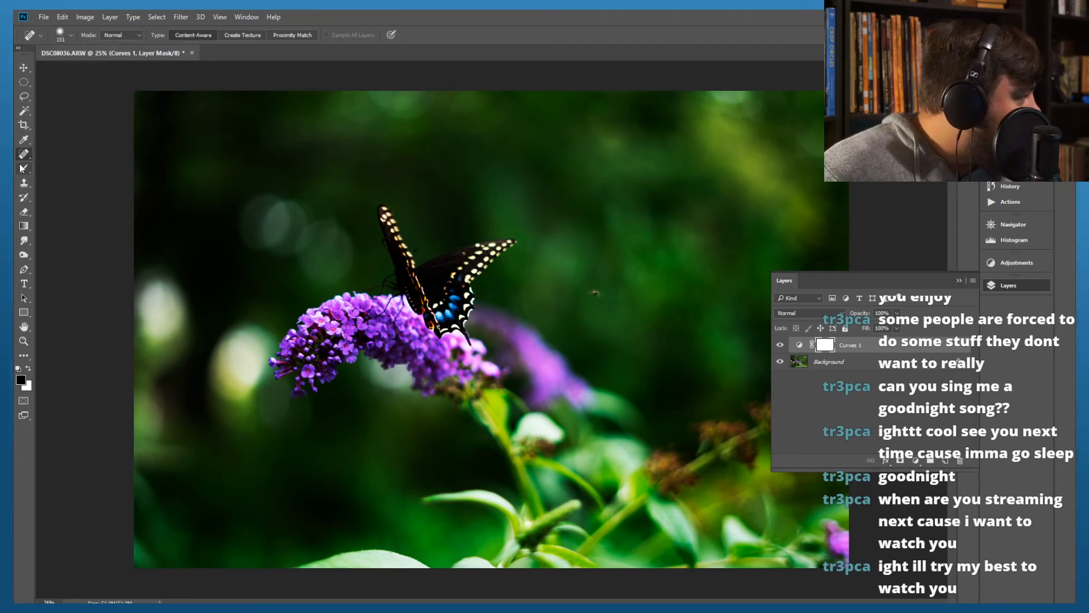
# Paint black over the butterfly's wings on the Curves 1 mask with a soft 158 px brush, undoing a stray stroke in the background
pyautogui.click(21, 168)
pyautogui.click(69, 35)
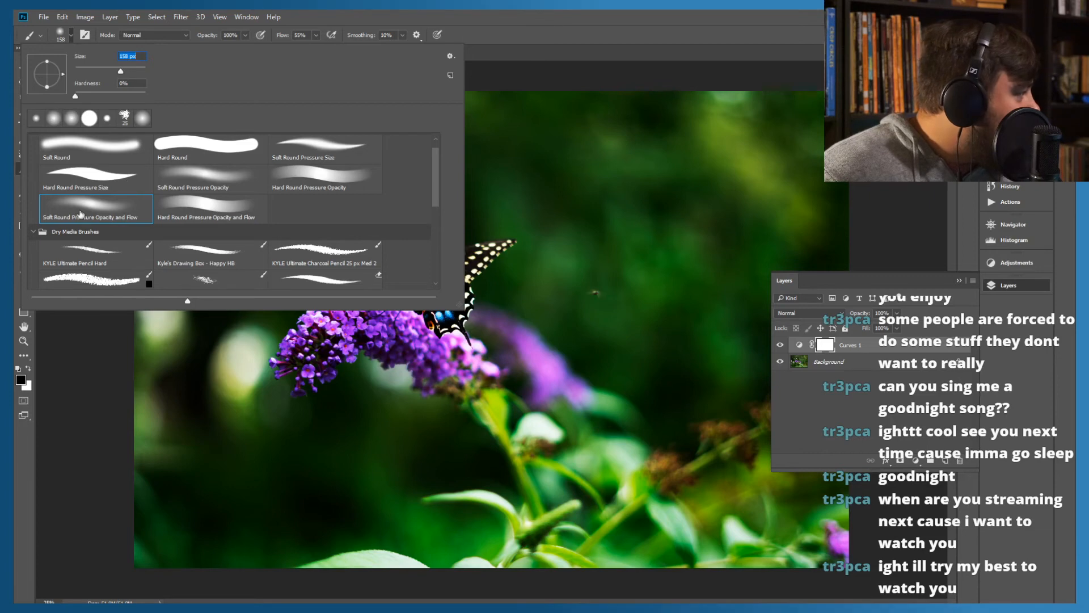
pyautogui.click(471, 13)
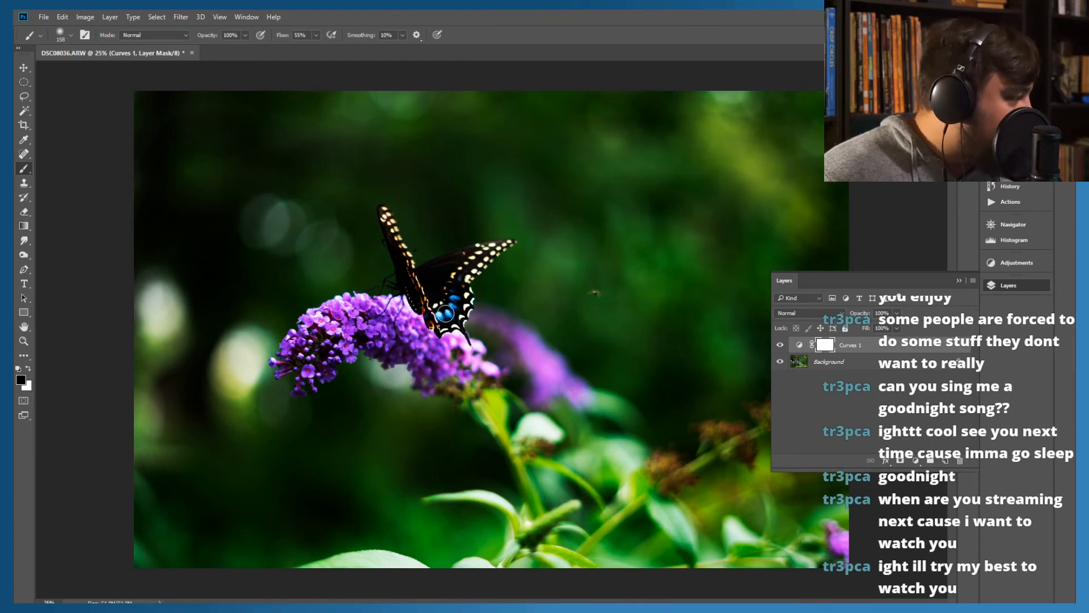
pyautogui.moveTo(446, 318)
pyautogui.mouseDown()
pyautogui.moveTo(450, 339)
pyautogui.moveTo(421, 294)
pyautogui.moveTo(426, 329)
pyautogui.mouseUp()
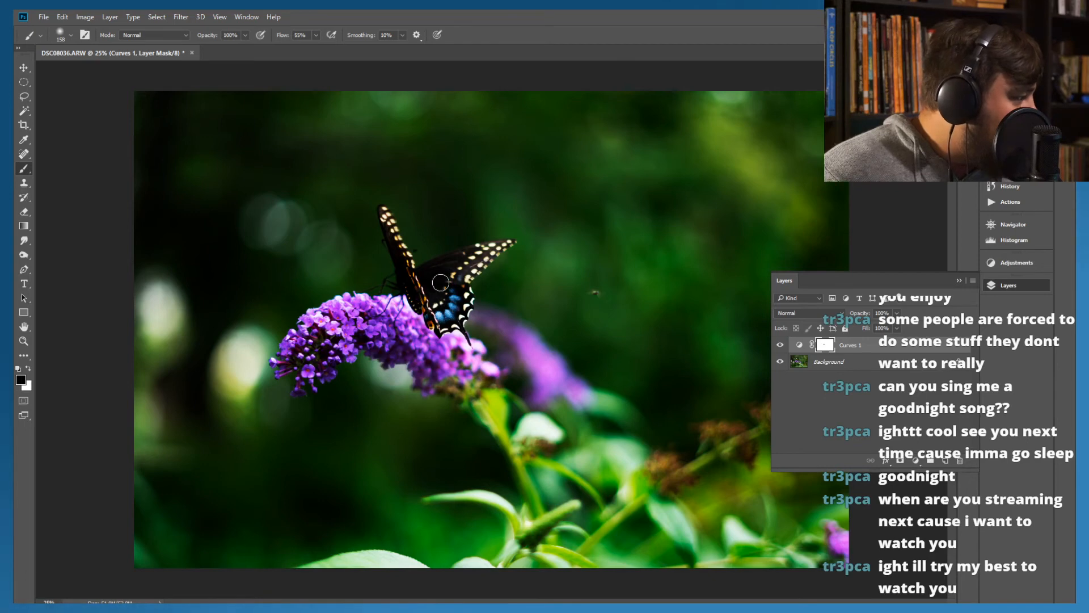
pyautogui.moveTo(509, 248); pyautogui.dragTo(421, 271)
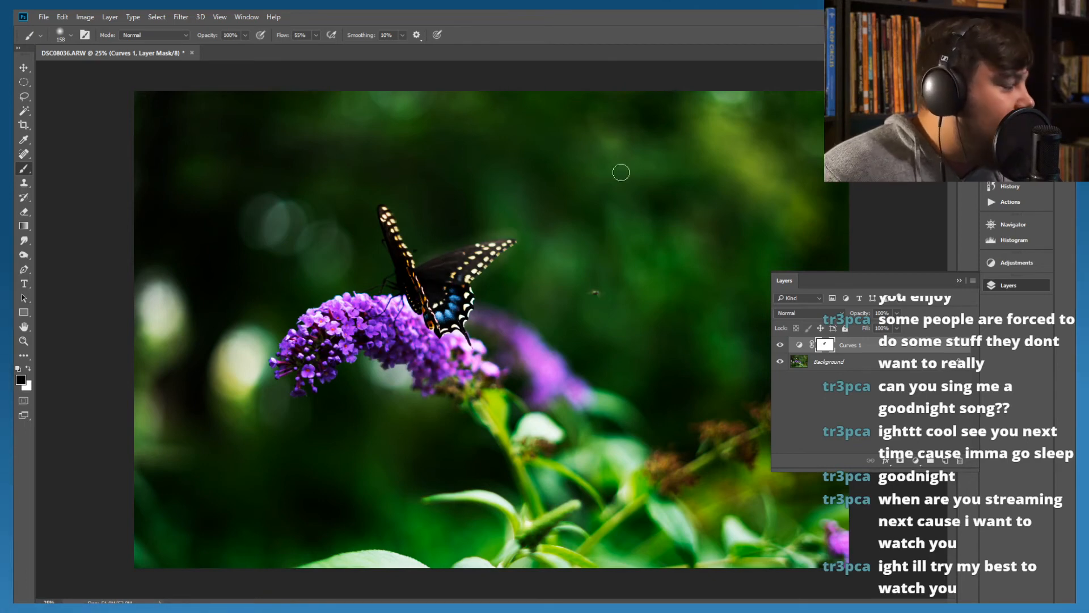
pyautogui.moveTo(561, 167)
pyautogui.mouseDown()
pyautogui.moveTo(469, 147)
pyautogui.moveTo(574, 163)
pyautogui.moveTo(503, 139)
pyautogui.moveTo(498, 116)
pyautogui.mouseUp()
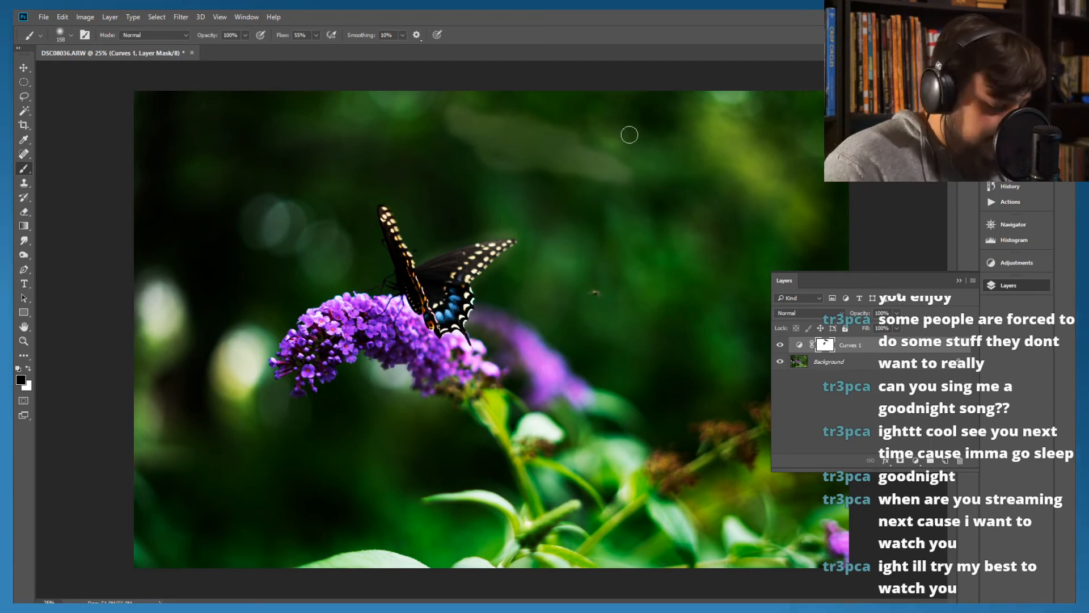
pyautogui.hotkey('ctrl', 'z')
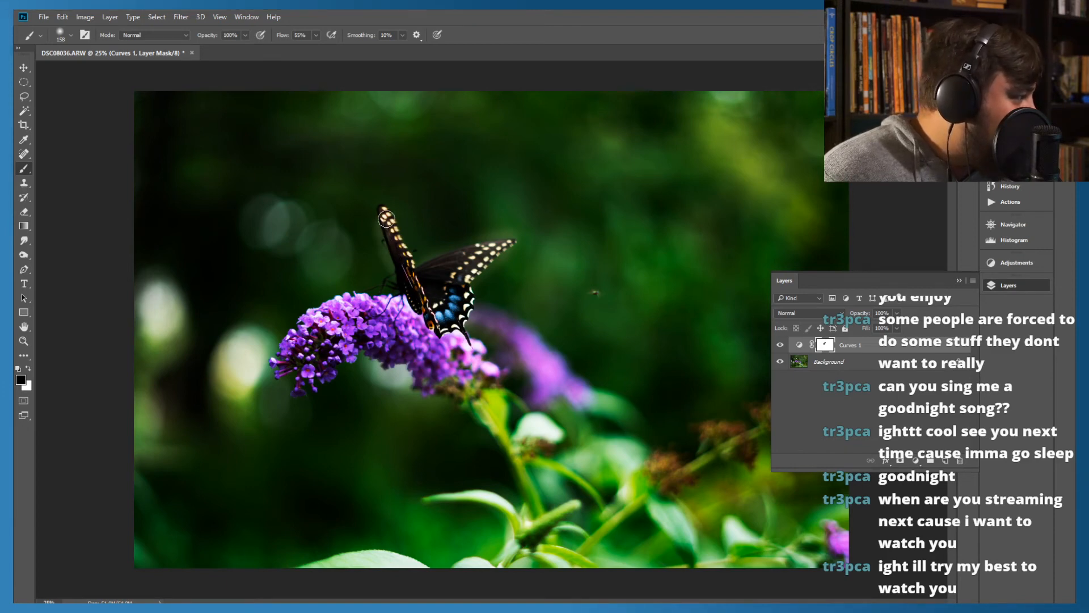
# Continue painting black on the Curves 1 mask over the butterfly's upright wing, the purple flower, its stem and the foreground leaves
pyautogui.moveTo(411, 274)
pyautogui.mouseDown()
pyautogui.moveTo(460, 254)
pyautogui.moveTo(439, 259)
pyautogui.moveTo(470, 269)
pyautogui.moveTo(477, 311)
pyautogui.moveTo(465, 299)
pyautogui.moveTo(462, 341)
pyautogui.moveTo(474, 354)
pyautogui.moveTo(423, 335)
pyautogui.moveTo(395, 282)
pyautogui.moveTo(382, 306)
pyautogui.moveTo(349, 288)
pyautogui.moveTo(366, 298)
pyautogui.moveTo(325, 304)
pyautogui.moveTo(271, 370)
pyautogui.moveTo(283, 371)
pyautogui.moveTo(301, 333)
pyautogui.moveTo(297, 390)
pyautogui.moveTo(323, 332)
pyautogui.moveTo(327, 374)
pyautogui.moveTo(347, 326)
pyautogui.moveTo(338, 312)
pyautogui.moveTo(366, 354)
pyautogui.moveTo(376, 346)
pyautogui.moveTo(416, 370)
pyautogui.moveTo(355, 341)
pyautogui.moveTo(442, 366)
pyautogui.moveTo(448, 395)
pyautogui.moveTo(401, 375)
pyautogui.moveTo(438, 392)
pyautogui.moveTo(457, 382)
pyautogui.moveTo(427, 354)
pyautogui.moveTo(457, 345)
pyautogui.moveTo(505, 388)
pyautogui.moveTo(516, 465)
pyautogui.moveTo(545, 528)
pyautogui.moveTo(515, 422)
pyautogui.moveTo(554, 428)
pyautogui.mouseUp()
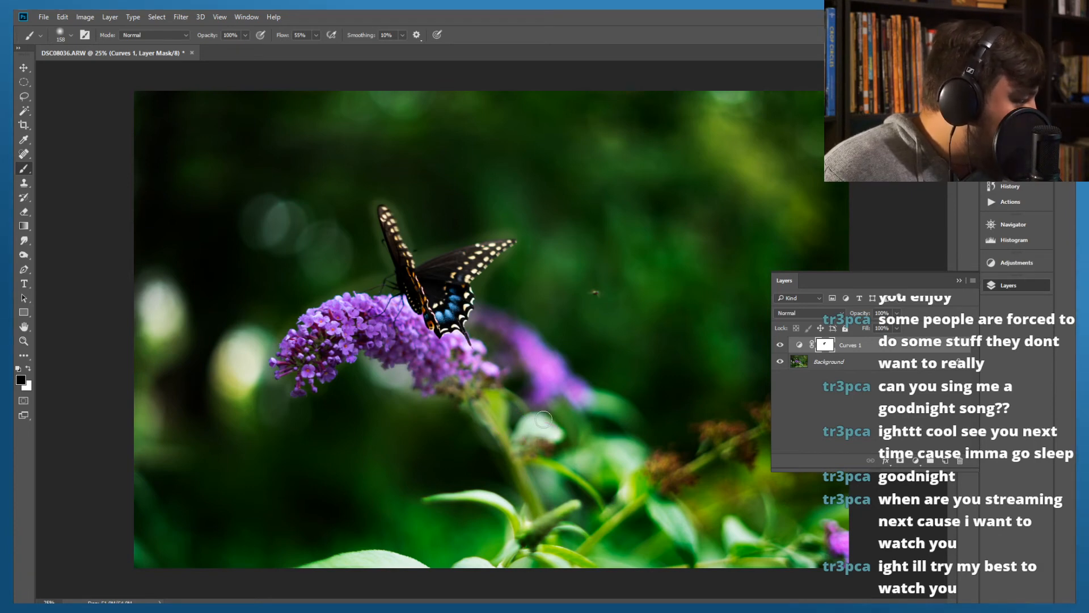
pyautogui.moveTo(541, 543)
pyautogui.mouseDown()
pyautogui.moveTo(564, 495)
pyautogui.moveTo(577, 498)
pyautogui.moveTo(554, 517)
pyautogui.mouseUp()
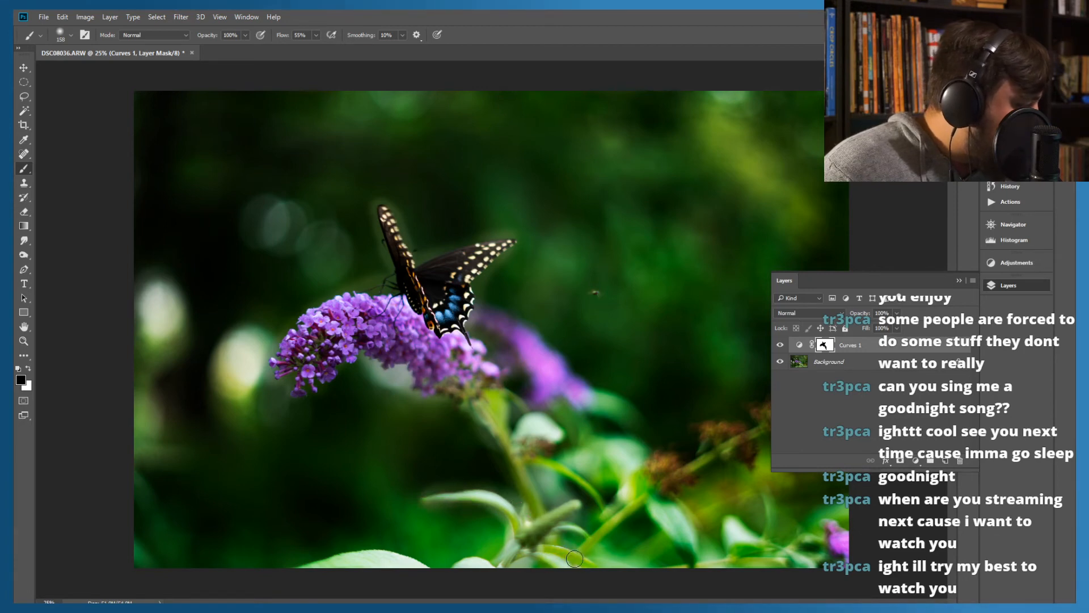
pyautogui.moveTo(421, 566); pyautogui.dragTo(385, 556)
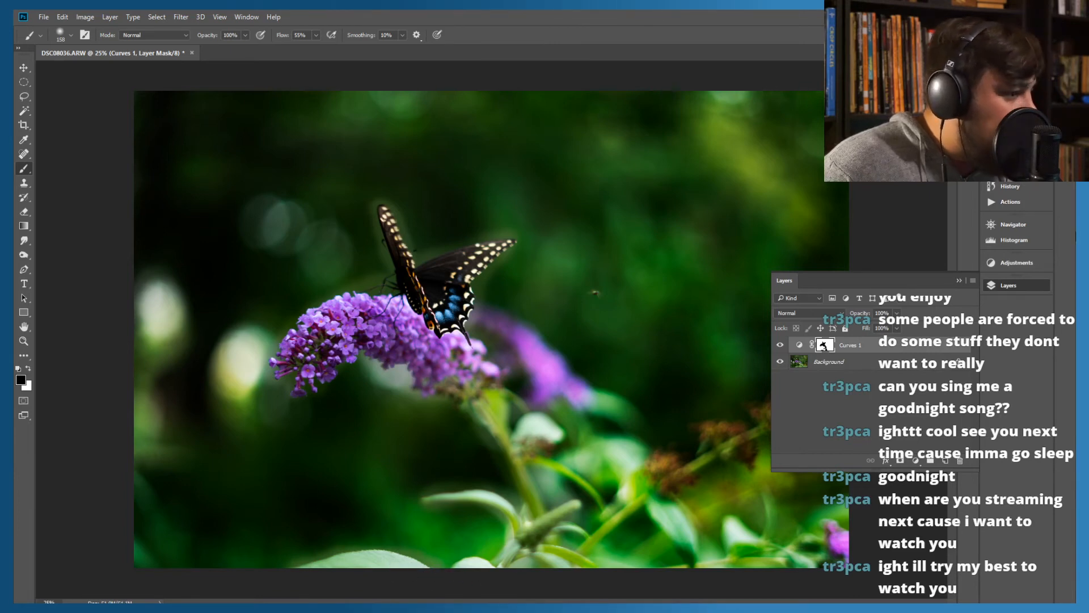
# Compare the photo with and without the masked Curves 1 adjustment, and briefly hide and show the Background layer
pyautogui.click(958, 280)
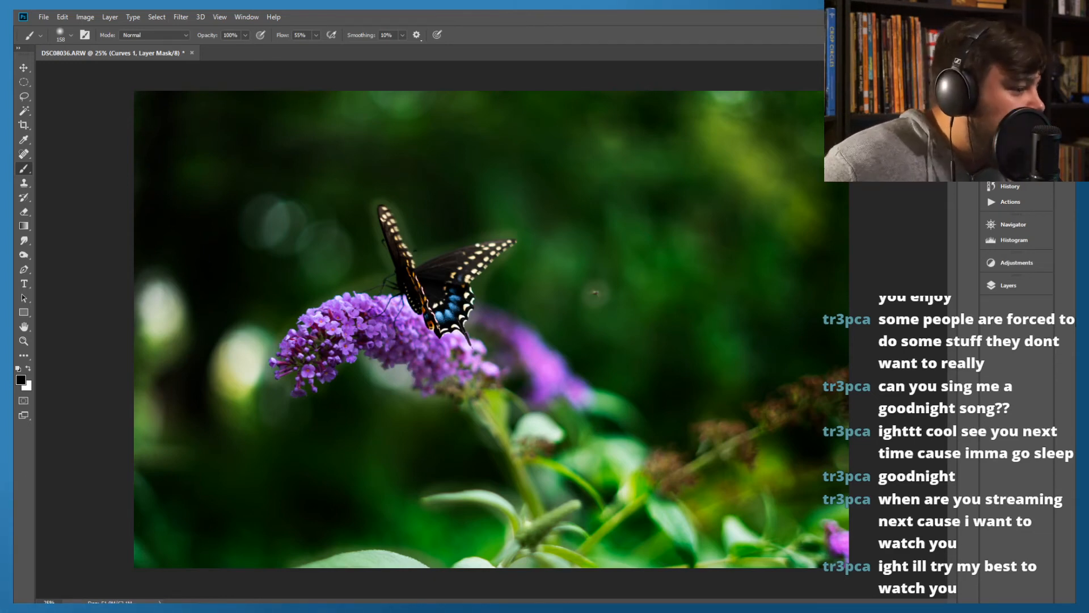
pyautogui.click(1005, 283)
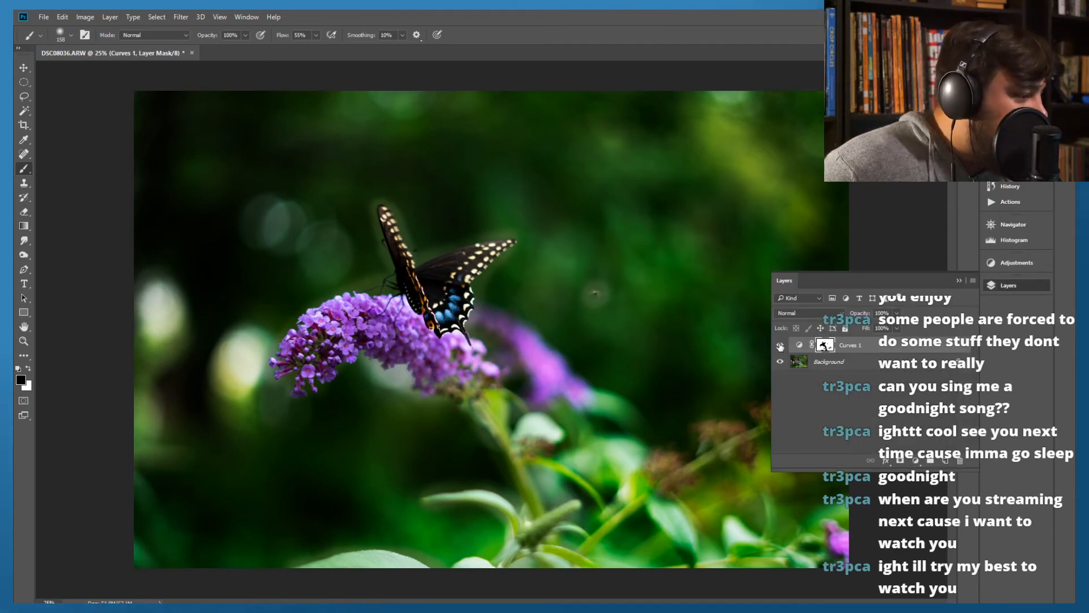
pyautogui.click(780, 345)
pyautogui.click(780, 345)
pyautogui.click(780, 345)
pyautogui.click(780, 345)
pyautogui.click(780, 345)
pyautogui.click(780, 345)
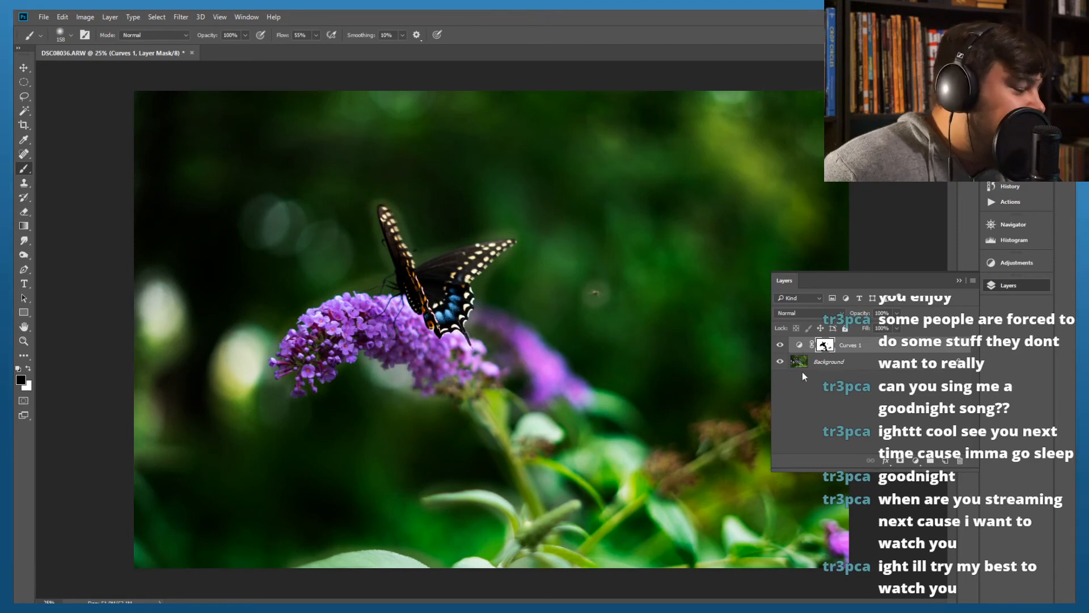
pyautogui.click(781, 362)
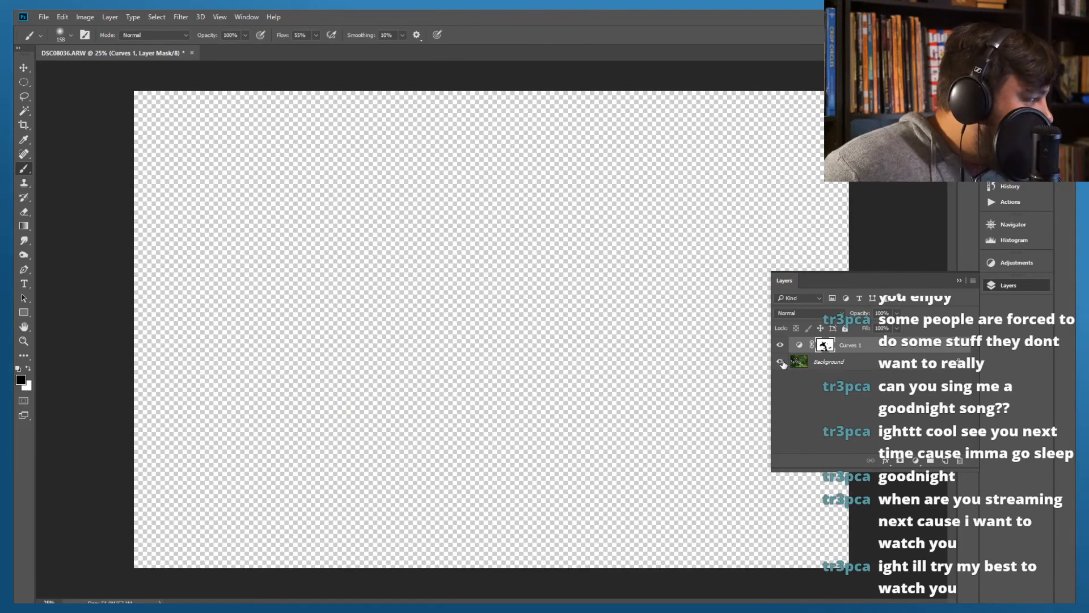
pyautogui.click(781, 362)
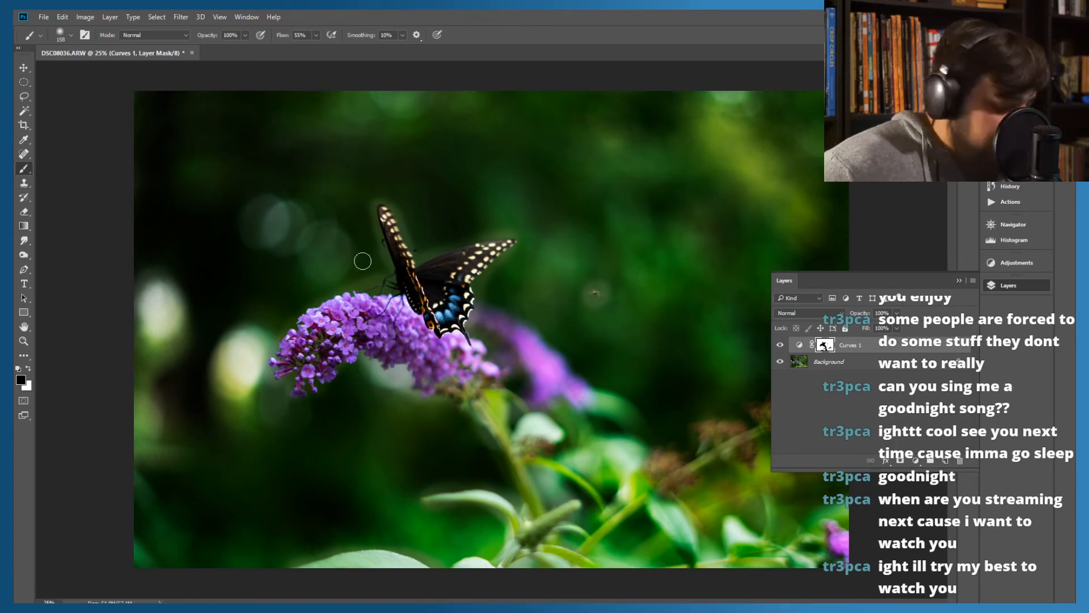
# Paint white on the Curves 1 mask around the butterfly's wing edges to restore the adjustment in the surrounding background
pyautogui.hotkey('ctrl', '+')
pyautogui.hotkey('ctrl', '+')
pyautogui.hotkey('ctrl', '+')
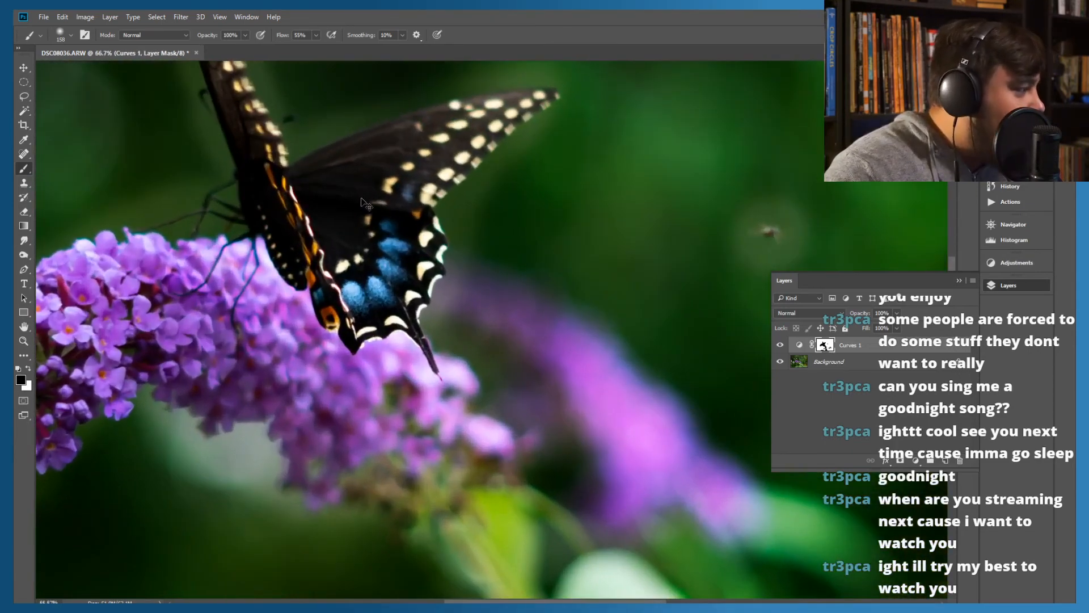
pyautogui.scroll(3, 368, 205)
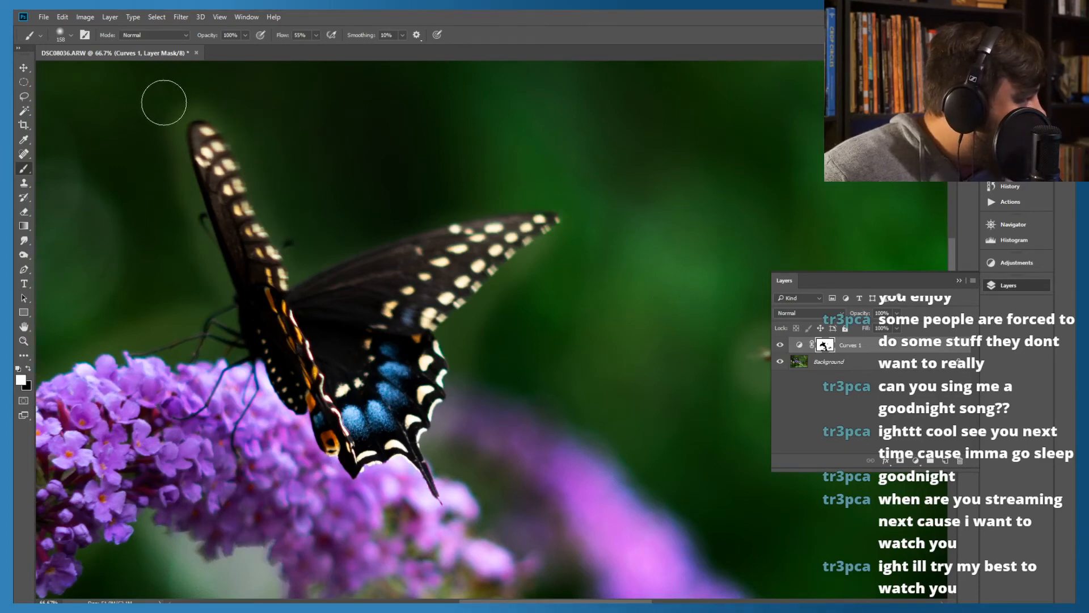
pyautogui.moveTo(185, 89)
pyautogui.mouseDown()
pyautogui.moveTo(153, 98)
pyautogui.moveTo(232, 86)
pyautogui.moveTo(286, 171)
pyautogui.moveTo(279, 161)
pyautogui.mouseUp()
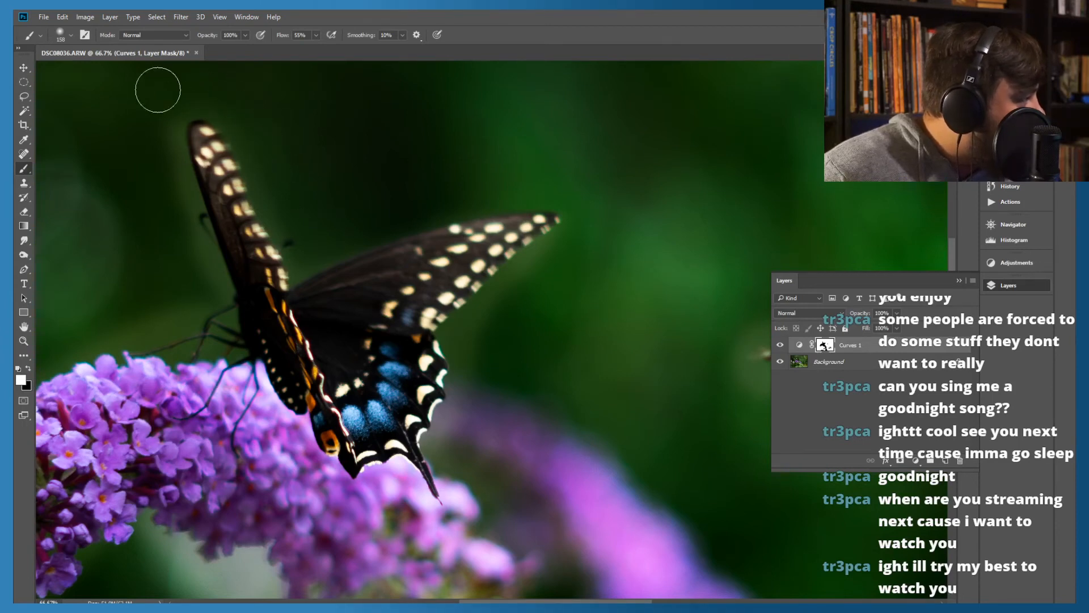
pyautogui.moveTo(154, 117)
pyautogui.mouseDown()
pyautogui.moveTo(157, 163)
pyautogui.moveTo(181, 212)
pyautogui.moveTo(159, 122)
pyautogui.moveTo(209, 92)
pyautogui.moveTo(133, 119)
pyautogui.moveTo(168, 264)
pyautogui.moveTo(146, 263)
pyautogui.moveTo(177, 208)
pyautogui.moveTo(201, 282)
pyautogui.moveTo(162, 195)
pyautogui.moveTo(159, 157)
pyautogui.moveTo(183, 248)
pyautogui.moveTo(206, 270)
pyautogui.moveTo(155, 136)
pyautogui.moveTo(181, 257)
pyautogui.moveTo(164, 155)
pyautogui.moveTo(173, 273)
pyautogui.moveTo(146, 277)
pyautogui.moveTo(163, 327)
pyautogui.moveTo(192, 285)
pyautogui.moveTo(189, 309)
pyautogui.moveTo(164, 312)
pyautogui.moveTo(178, 321)
pyautogui.moveTo(97, 325)
pyautogui.moveTo(72, 335)
pyautogui.moveTo(73, 350)
pyautogui.moveTo(104, 328)
pyautogui.moveTo(171, 328)
pyautogui.moveTo(215, 344)
pyautogui.moveTo(199, 287)
pyautogui.moveTo(166, 316)
pyautogui.moveTo(282, 175)
pyautogui.moveTo(304, 216)
pyautogui.moveTo(289, 218)
pyautogui.moveTo(258, 134)
pyautogui.moveTo(175, 80)
pyautogui.moveTo(214, 107)
pyautogui.mouseUp()
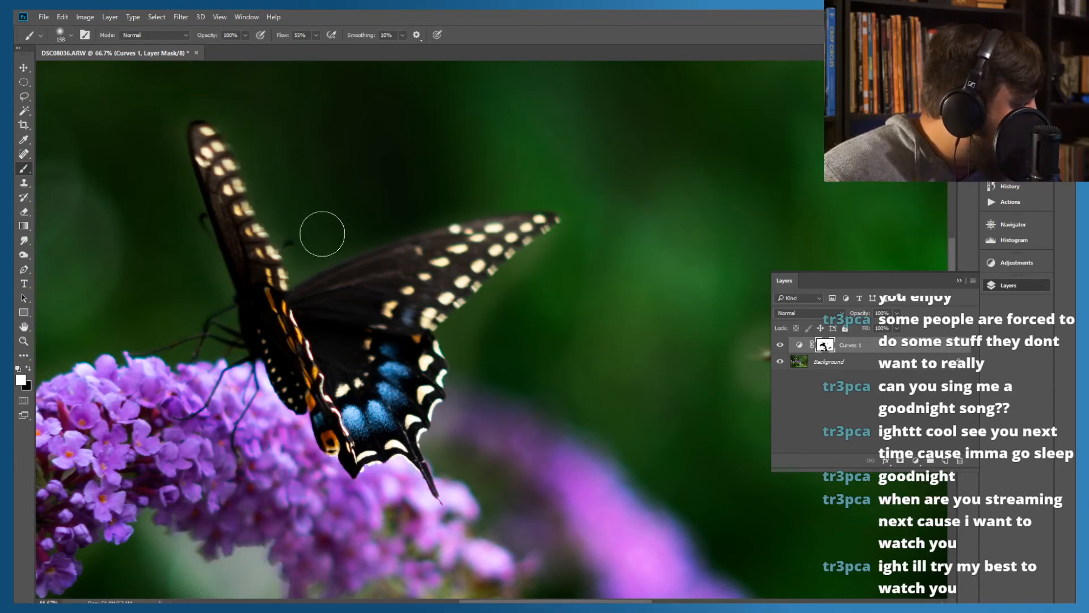
pyautogui.moveTo(326, 241)
pyautogui.mouseDown()
pyautogui.moveTo(492, 202)
pyautogui.moveTo(590, 201)
pyautogui.moveTo(579, 223)
pyautogui.moveTo(472, 292)
pyautogui.moveTo(479, 303)
pyautogui.moveTo(463, 339)
pyautogui.moveTo(476, 352)
pyautogui.moveTo(471, 395)
pyautogui.moveTo(438, 438)
pyautogui.moveTo(456, 445)
pyautogui.moveTo(446, 435)
pyautogui.moveTo(463, 469)
pyautogui.moveTo(439, 451)
pyautogui.moveTo(479, 465)
pyautogui.moveTo(516, 538)
pyautogui.mouseUp()
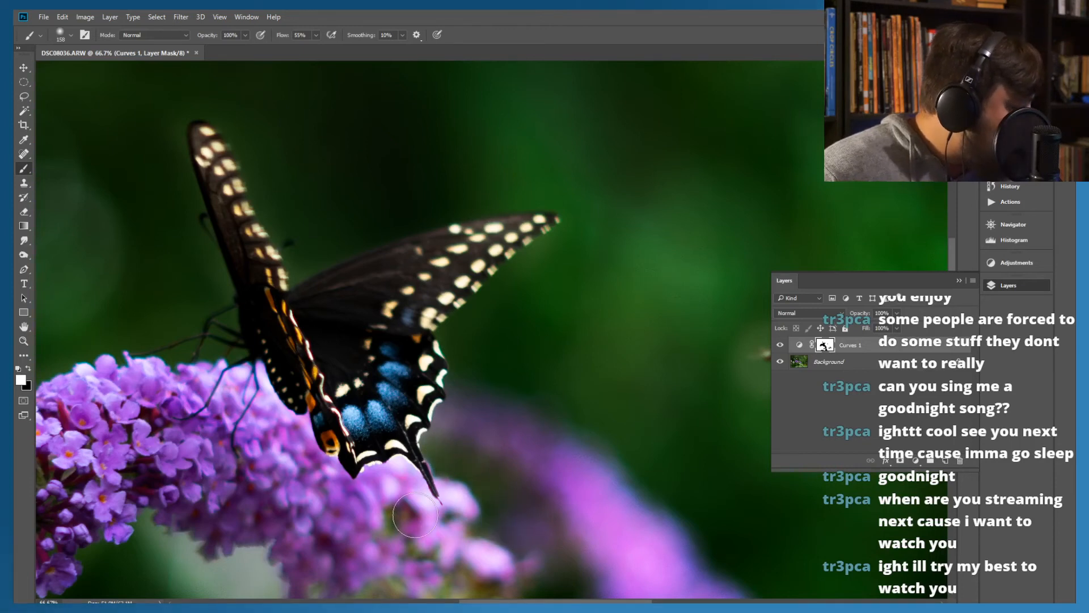
# Restore the Curves 1 adjustment along the purple flower's outline by painting white on the mask beside its petals
pyautogui.moveTo(159, 552)
pyautogui.mouseDown()
pyautogui.moveTo(530, 473)
pyautogui.moveTo(669, 408)
pyautogui.mouseUp()
pyautogui.moveTo(405, 324)
pyautogui.mouseDown()
pyautogui.moveTo(390, 314)
pyautogui.moveTo(394, 303)
pyautogui.moveTo(419, 299)
pyautogui.mouseUp()
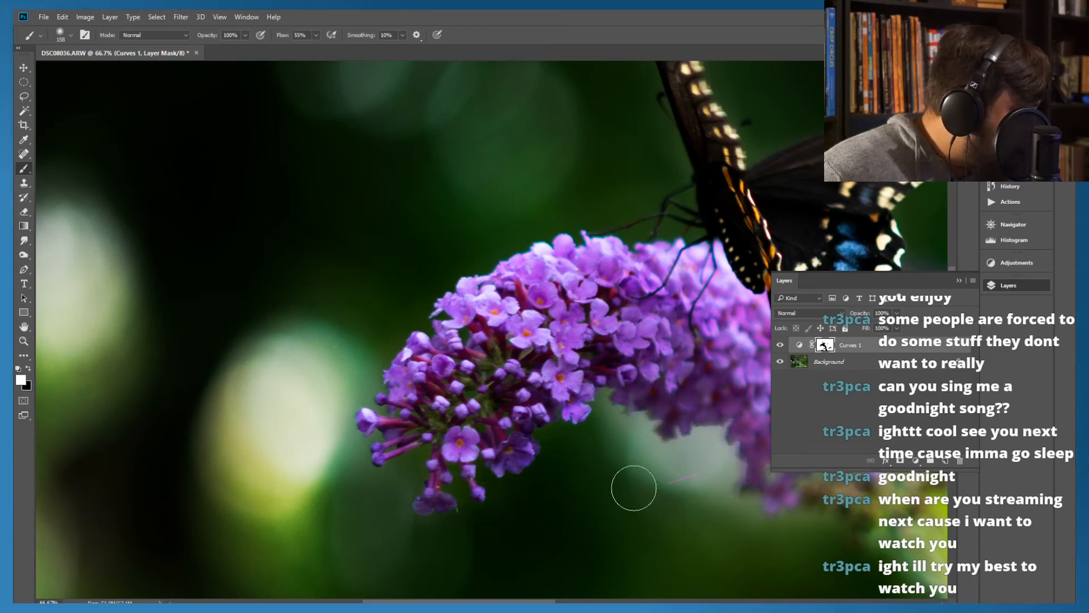
pyautogui.moveTo(692, 503)
pyautogui.mouseDown()
pyautogui.moveTo(406, 403)
pyautogui.moveTo(453, 389)
pyautogui.mouseUp()
pyautogui.moveTo(350, 303)
pyautogui.mouseDown()
pyautogui.moveTo(475, 361)
pyautogui.moveTo(531, 464)
pyautogui.mouseUp()
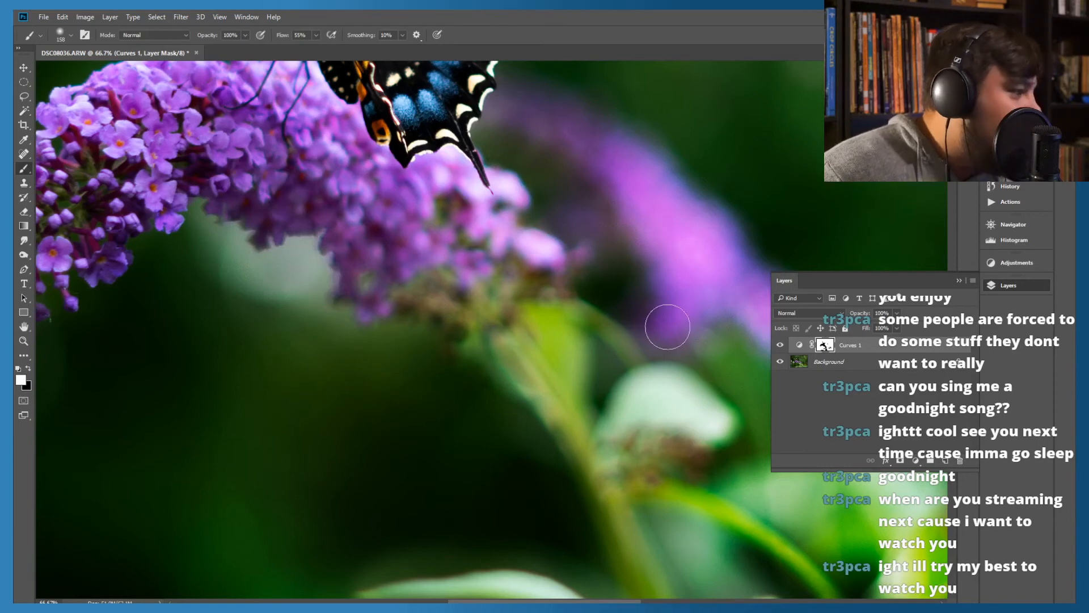
# Clean up the mask around the lower stems and leaves by painting white over the adjoining background
pyautogui.moveTo(644, 389); pyautogui.dragTo(452, 225)
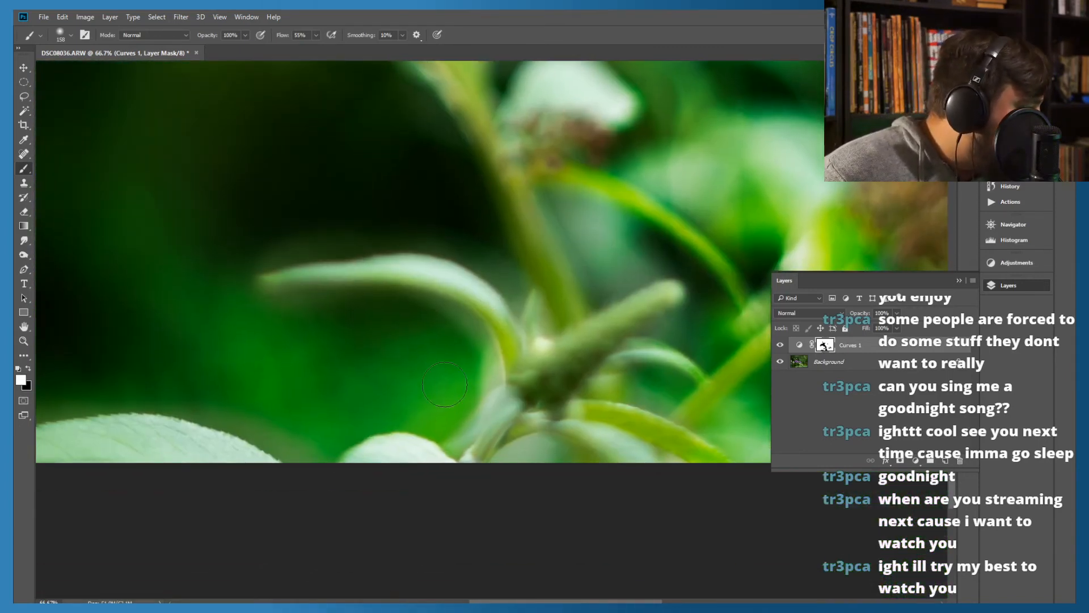
pyautogui.moveTo(331, 227)
pyautogui.mouseDown()
pyautogui.moveTo(377, 215)
pyautogui.moveTo(322, 240)
pyautogui.moveTo(247, 249)
pyautogui.moveTo(235, 267)
pyautogui.moveTo(402, 246)
pyautogui.moveTo(426, 233)
pyautogui.moveTo(510, 270)
pyautogui.moveTo(456, 139)
pyautogui.moveTo(473, 146)
pyautogui.moveTo(487, 232)
pyautogui.moveTo(463, 194)
pyautogui.moveTo(395, 198)
pyautogui.moveTo(536, 274)
pyautogui.moveTo(420, 202)
pyautogui.mouseUp()
pyautogui.moveTo(427, 355)
pyautogui.mouseDown()
pyautogui.moveTo(465, 330)
pyautogui.moveTo(442, 331)
pyautogui.moveTo(448, 320)
pyautogui.moveTo(473, 339)
pyautogui.mouseUp()
pyautogui.moveTo(624, 406)
pyautogui.mouseDown()
pyautogui.moveTo(430, 393)
pyautogui.moveTo(370, 367)
pyautogui.mouseUp()
pyautogui.moveTo(557, 390); pyautogui.dragTo(509, 383)
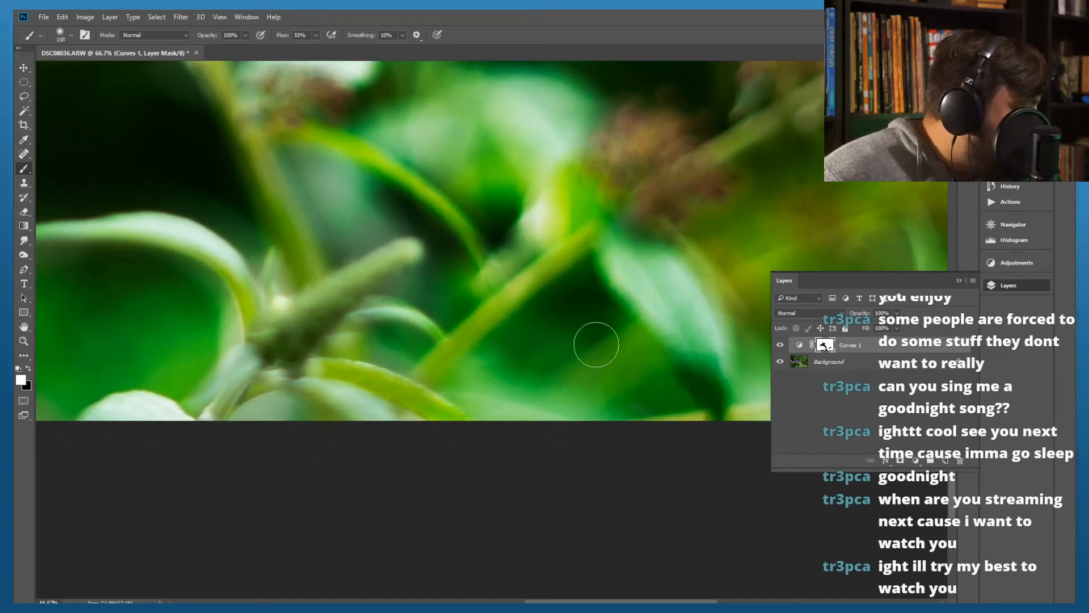
pyautogui.moveTo(653, 265); pyautogui.dragTo(541, 379)
pyautogui.moveTo(685, 122)
pyautogui.mouseDown()
pyautogui.moveTo(744, 129)
pyautogui.moveTo(592, 149)
pyautogui.moveTo(668, 131)
pyautogui.moveTo(627, 125)
pyautogui.moveTo(609, 229)
pyautogui.moveTo(575, 184)
pyautogui.moveTo(602, 229)
pyautogui.moveTo(673, 169)
pyautogui.moveTo(712, 235)
pyautogui.mouseUp()
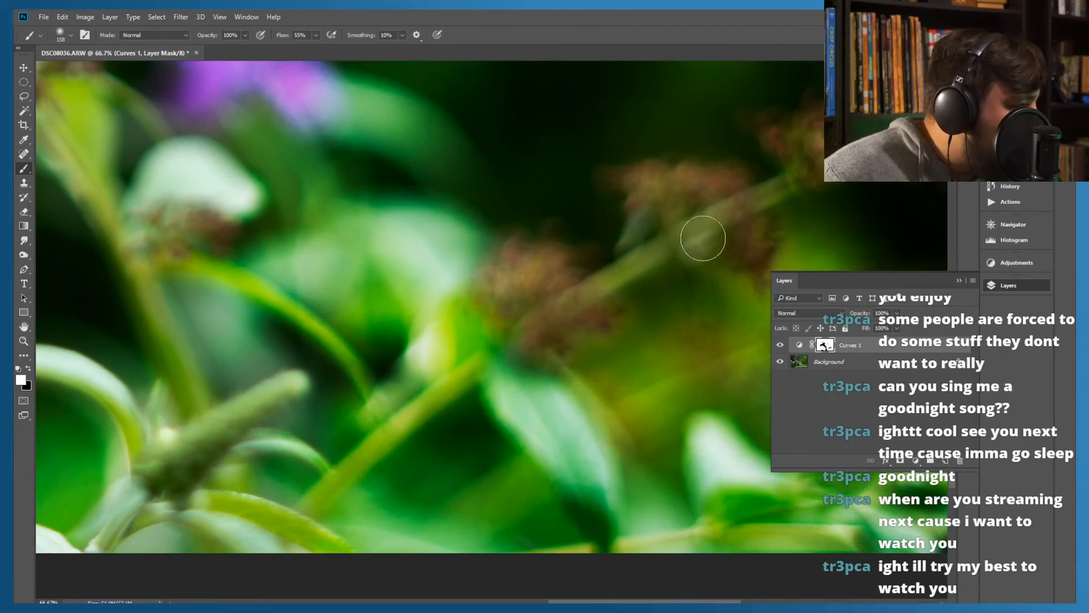
pyautogui.moveTo(578, 372)
pyautogui.mouseDown()
pyautogui.moveTo(516, 384)
pyautogui.moveTo(521, 400)
pyautogui.mouseUp()
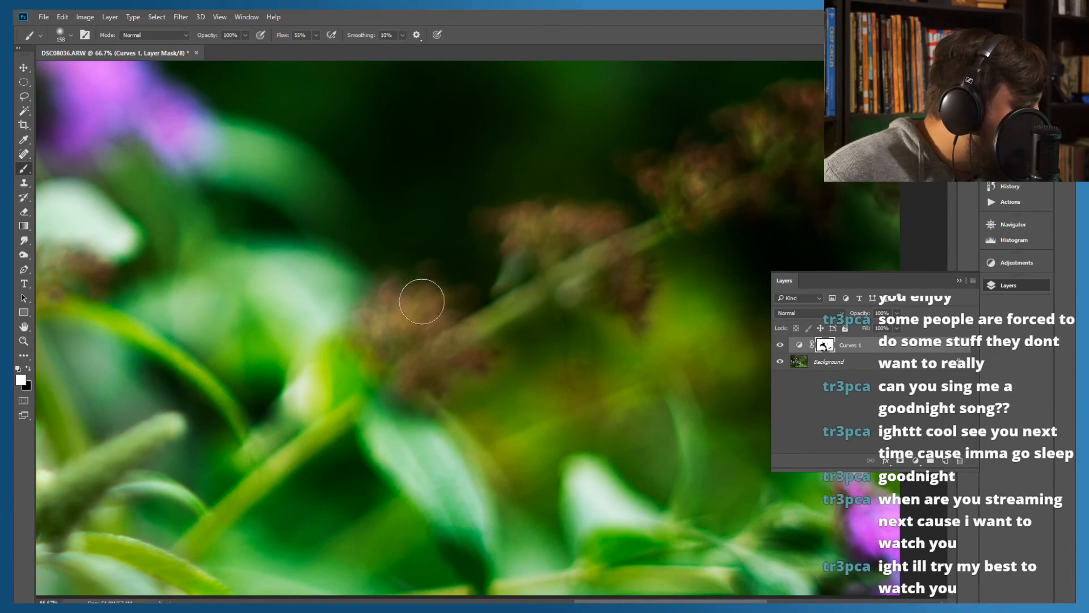
# Paint white over the halo around the small flying insect, and mask only the insect in black with a 25 px brush
pyautogui.moveTo(354, 213)
pyautogui.mouseDown()
pyautogui.moveTo(422, 268)
pyautogui.moveTo(474, 348)
pyautogui.moveTo(571, 326)
pyautogui.moveTo(584, 369)
pyautogui.moveTo(576, 345)
pyautogui.mouseUp()
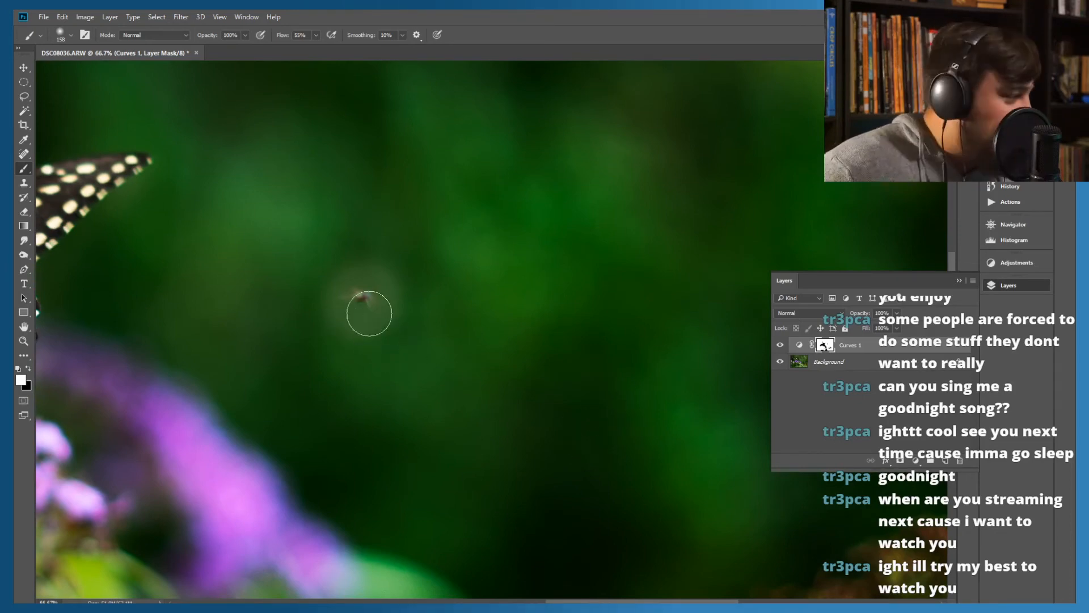
pyautogui.moveTo(357, 305)
pyautogui.mouseDown()
pyautogui.moveTo(393, 304)
pyautogui.moveTo(340, 301)
pyautogui.moveTo(373, 317)
pyautogui.moveTo(362, 296)
pyautogui.mouseUp()
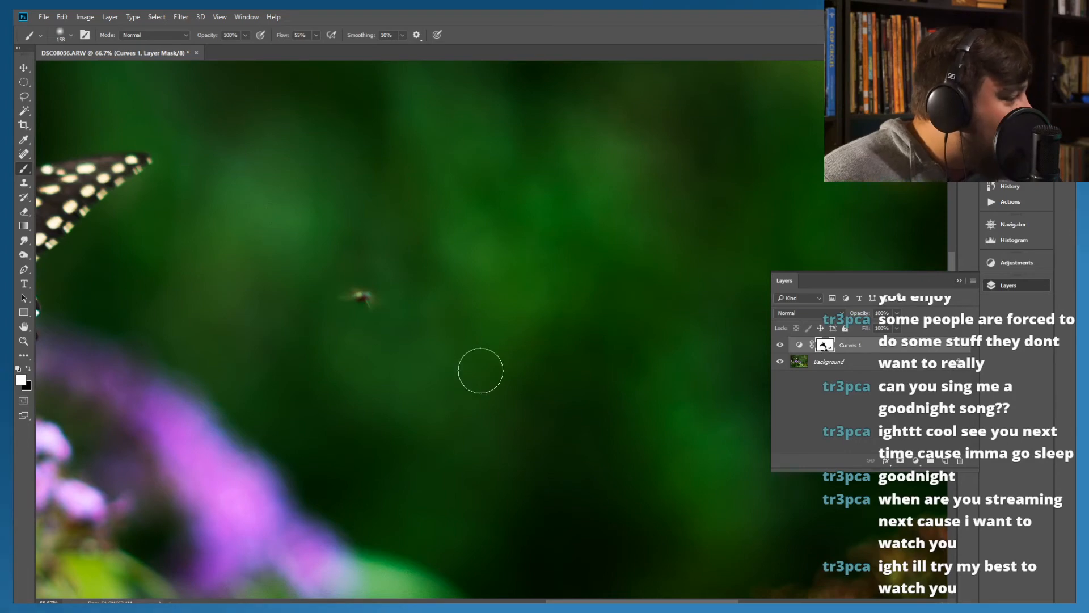
pyautogui.click(28, 369)
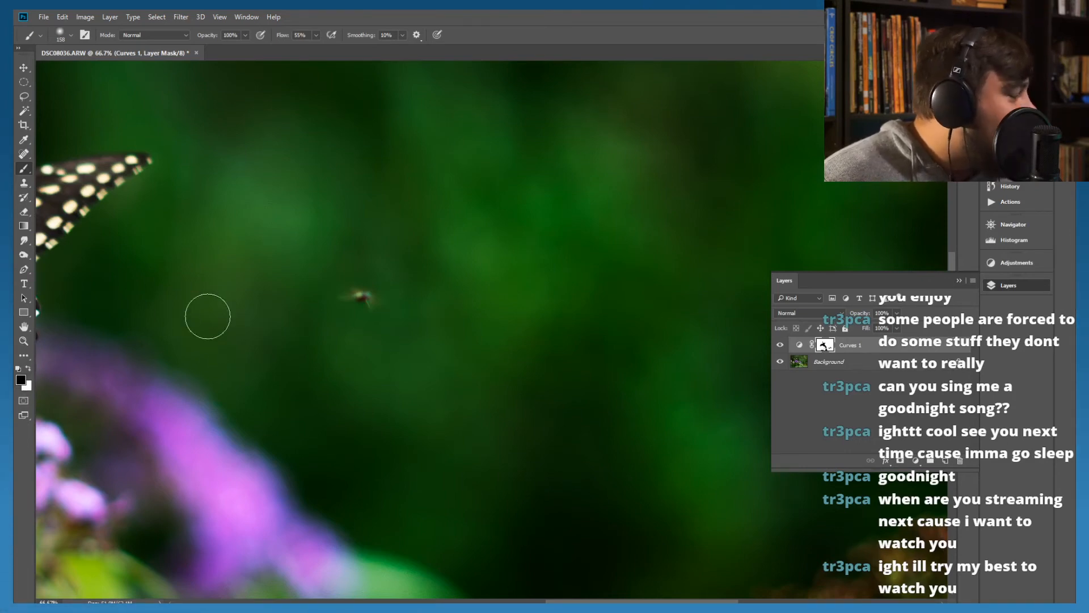
pyautogui.click(62, 36)
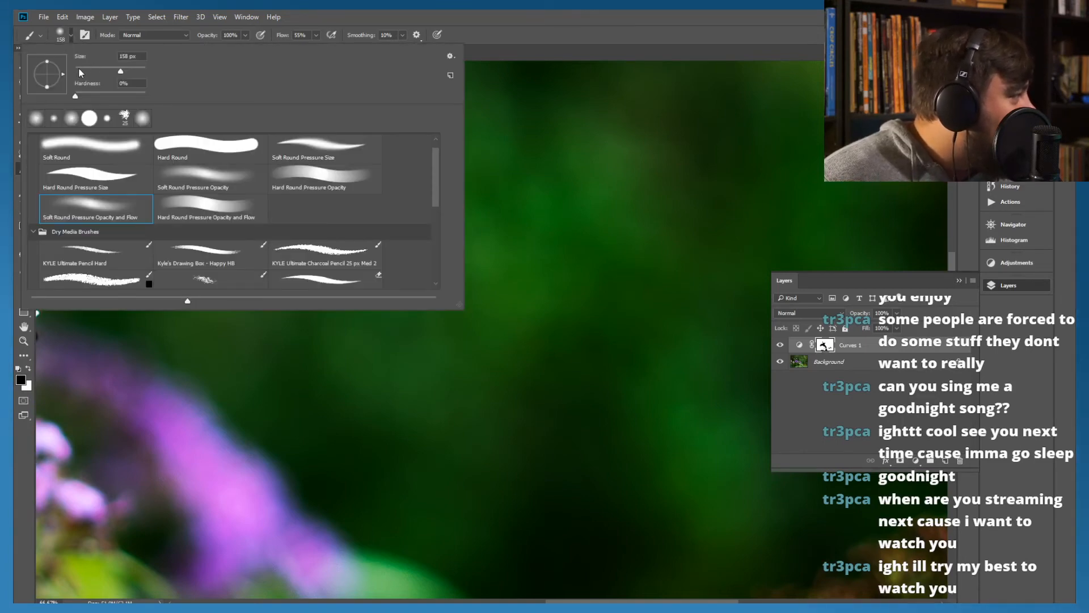
pyautogui.click(84, 68)
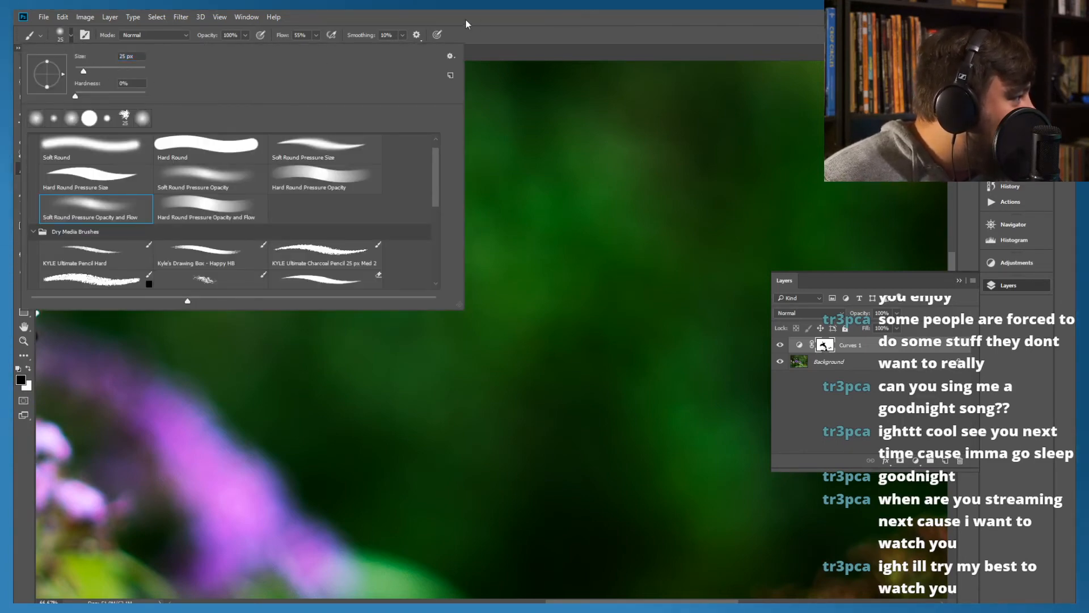
pyautogui.click(465, 21)
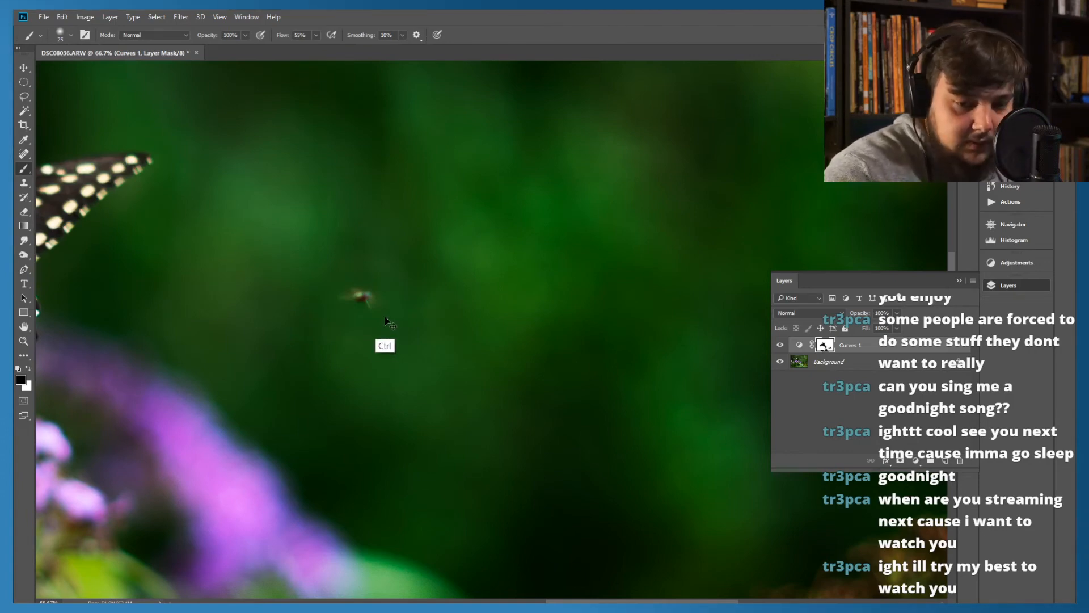
pyautogui.hotkey('ctrl', '+')
pyautogui.hotkey('ctrl', '+')
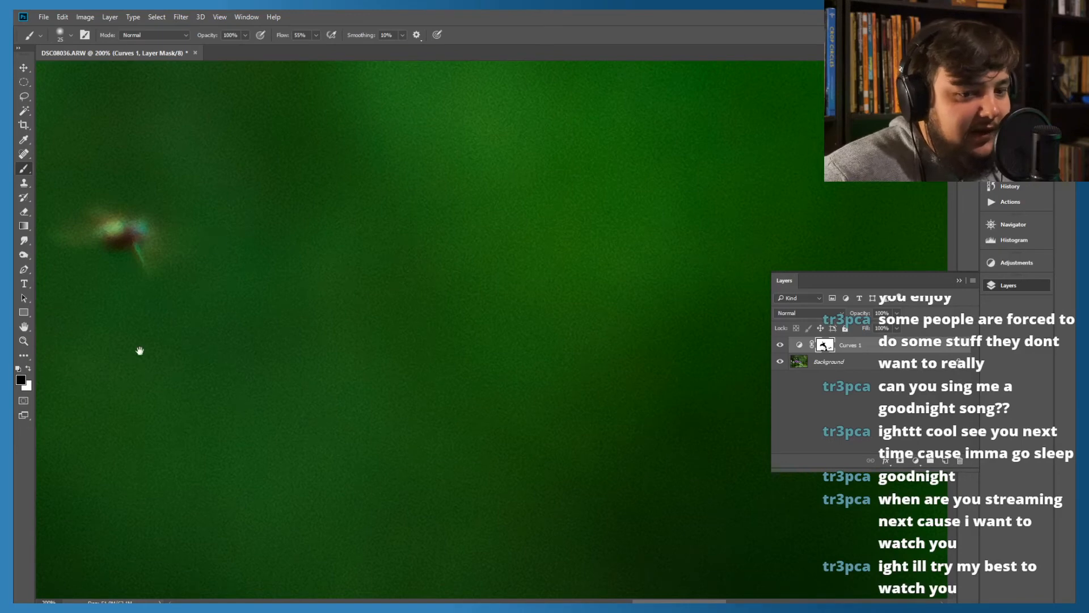
pyautogui.moveTo(136, 331); pyautogui.dragTo(477, 297)
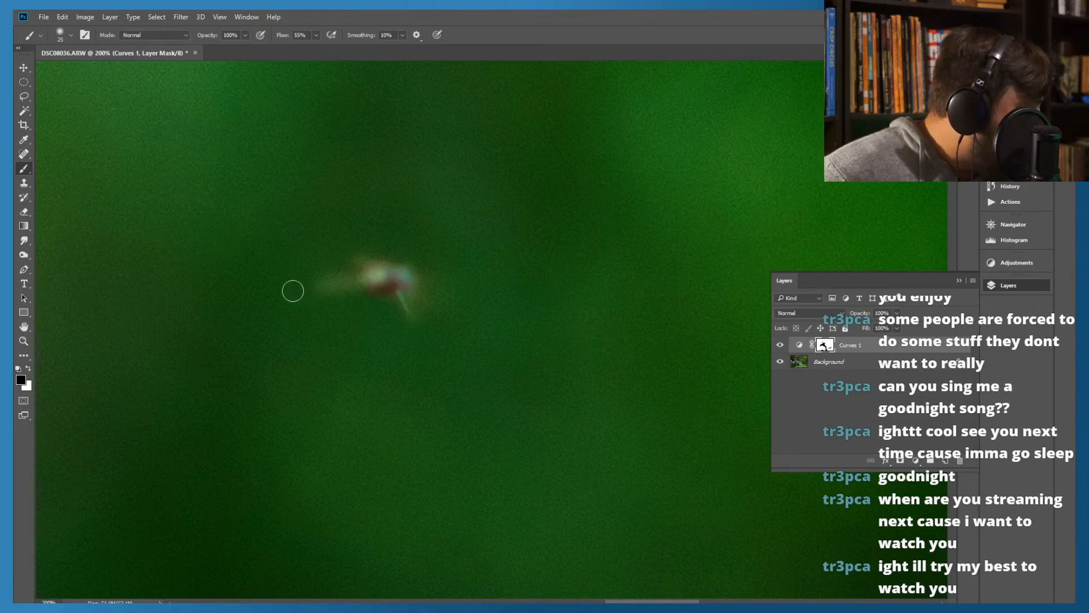
# View the whole photo and compare it with and without the refined Curves 1 mask by toggling the layer's visibility
pyautogui.hotkey('ctrl', '0')
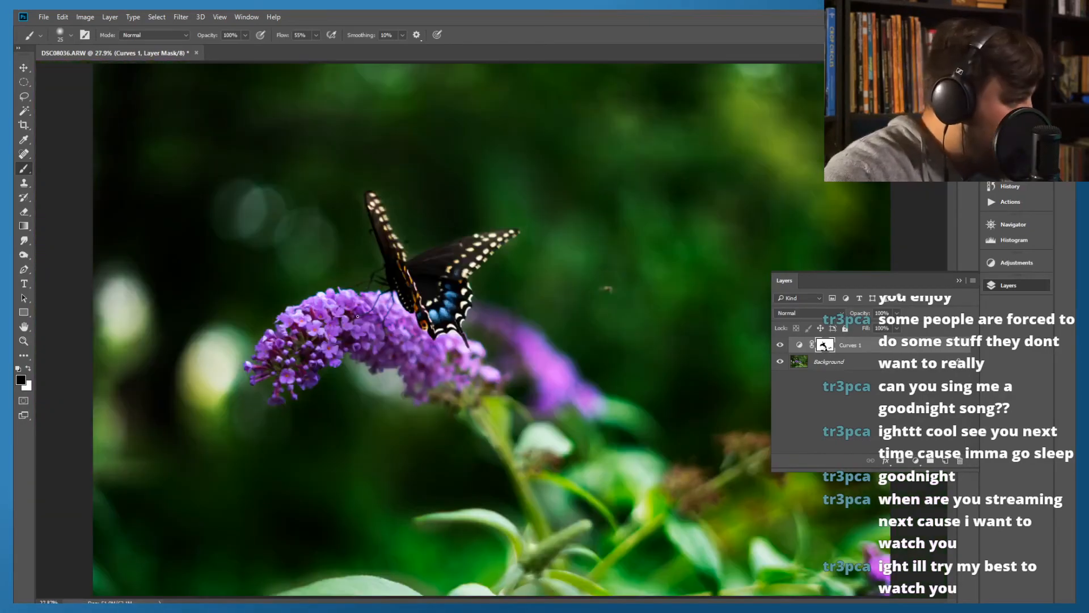
pyautogui.click(781, 345)
pyautogui.click(780, 345)
pyautogui.click(780, 345)
pyautogui.click(780, 345)
pyautogui.click(780, 346)
pyautogui.click(780, 345)
pyautogui.click(780, 345)
pyautogui.click(780, 345)
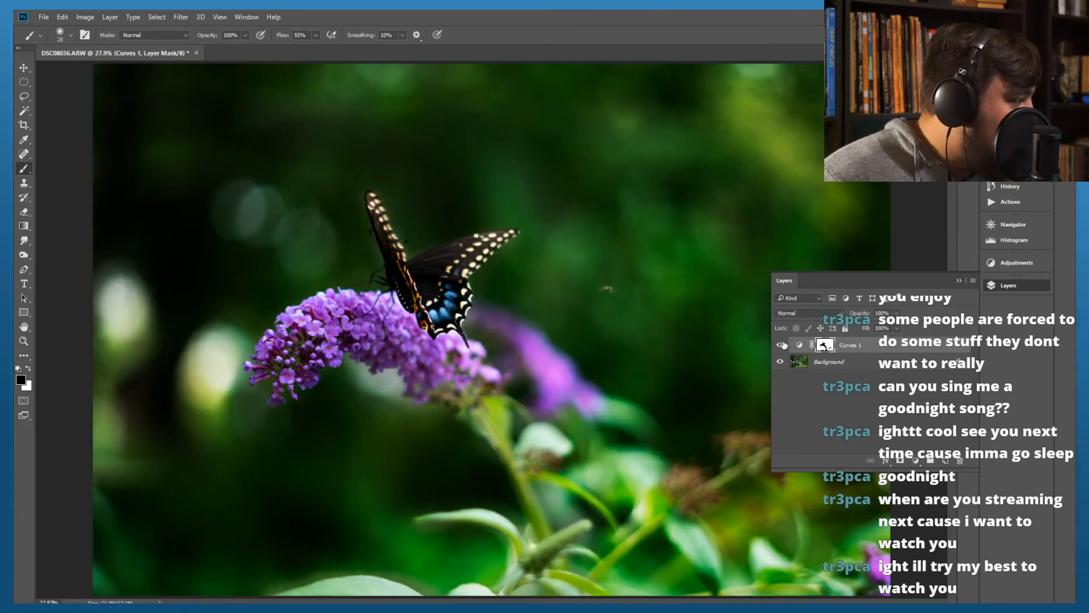
# Compare the photo again with and without the Curves 1 adjustment by switching its visibility
pyautogui.click(781, 345)
pyautogui.click(783, 346)
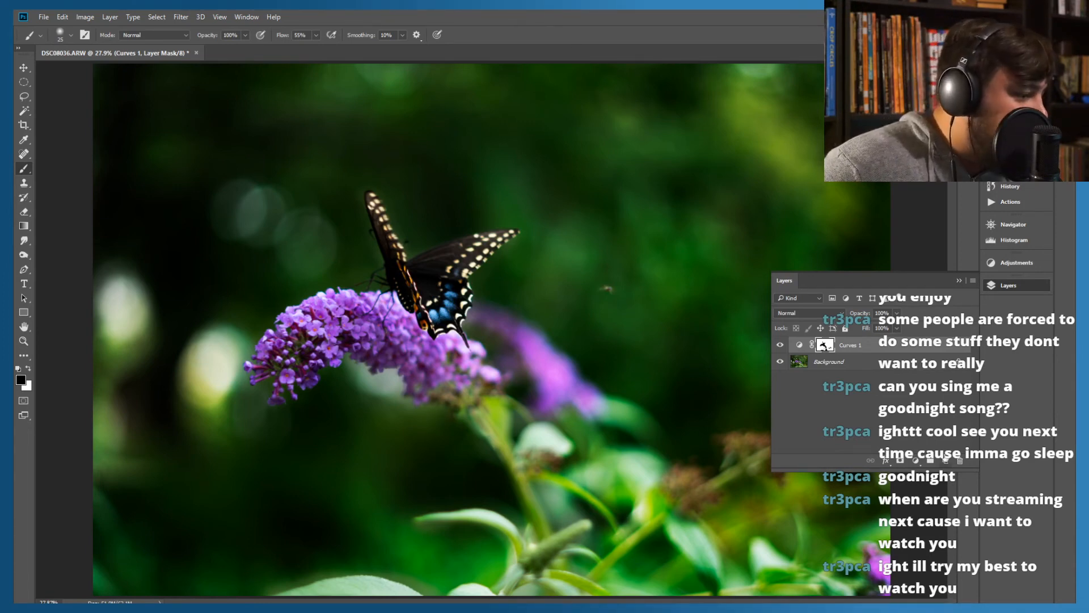
# Try short freehand blue brush strokes on a new layer across the upper background, and delete that layer
pyautogui.click(945, 460)
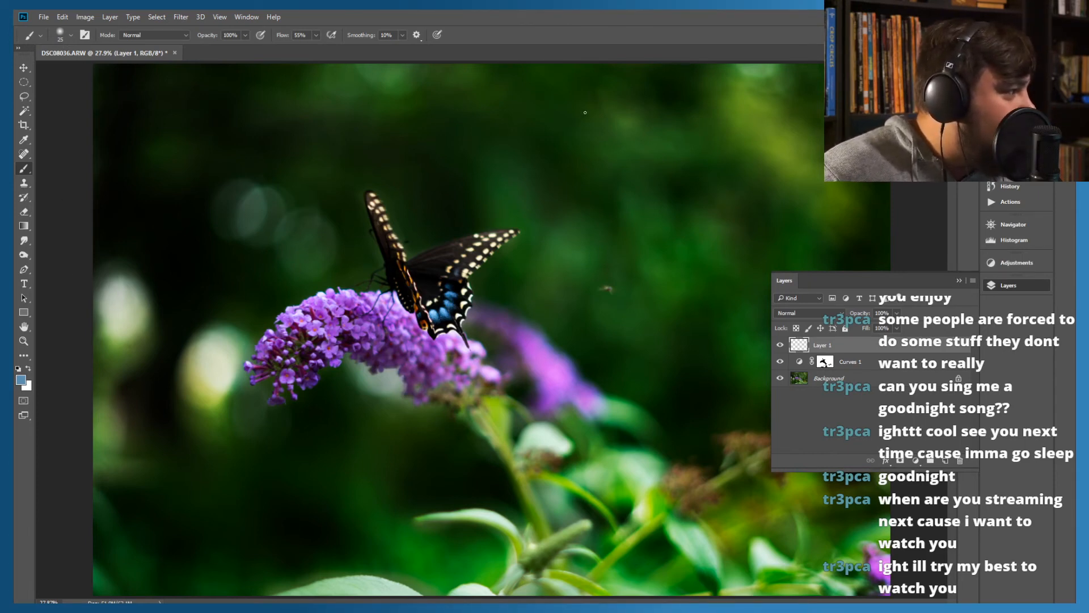
pyautogui.moveTo(448, 97)
pyautogui.mouseDown()
pyautogui.moveTo(519, 110)
pyautogui.moveTo(552, 88)
pyautogui.mouseUp()
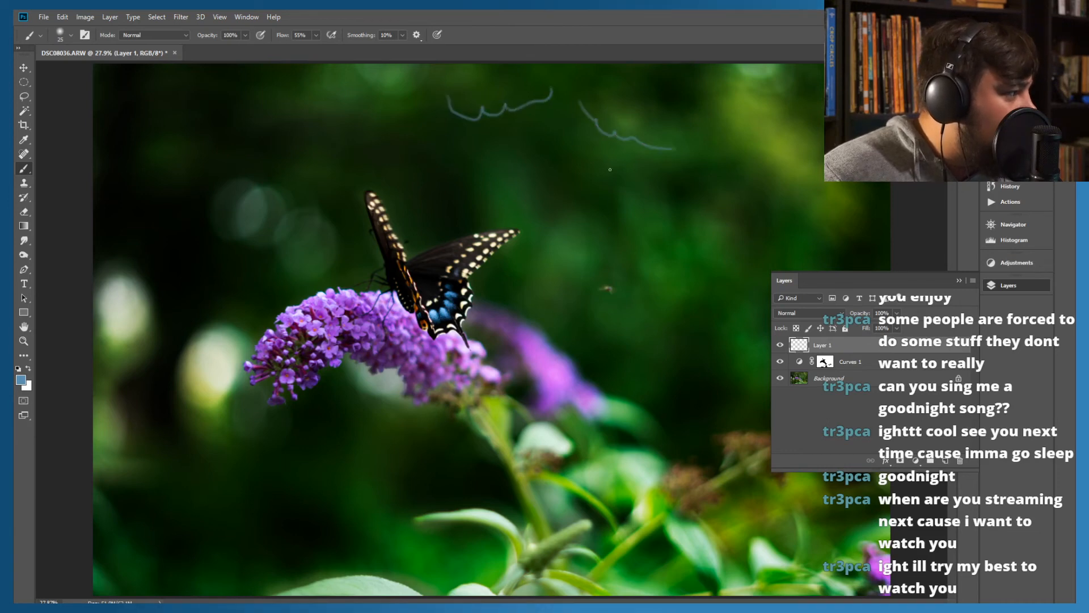
pyautogui.moveTo(721, 152)
pyautogui.mouseDown()
pyautogui.moveTo(728, 184)
pyautogui.moveTo(776, 205)
pyautogui.mouseUp()
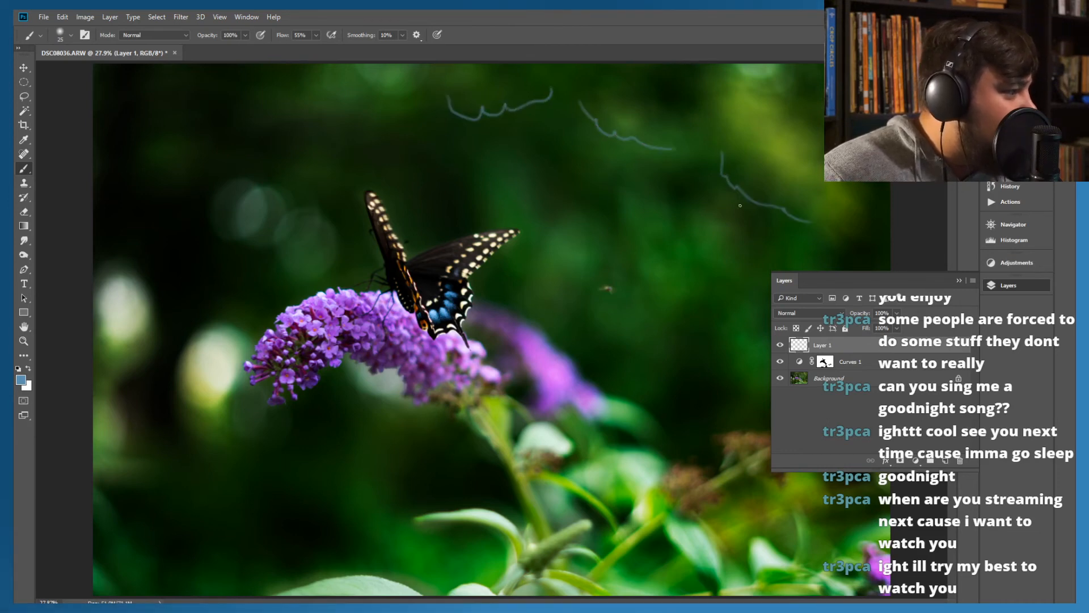
pyautogui.moveTo(304, 92)
pyautogui.mouseDown()
pyautogui.moveTo(359, 116)
pyautogui.moveTo(422, 100)
pyautogui.mouseUp()
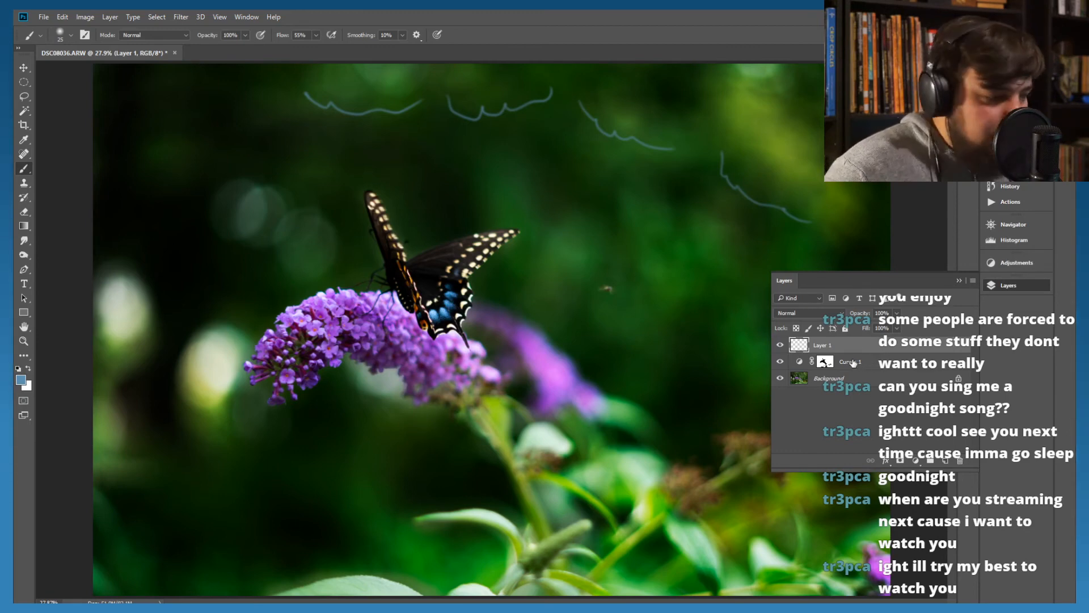
pyautogui.press('Delete')
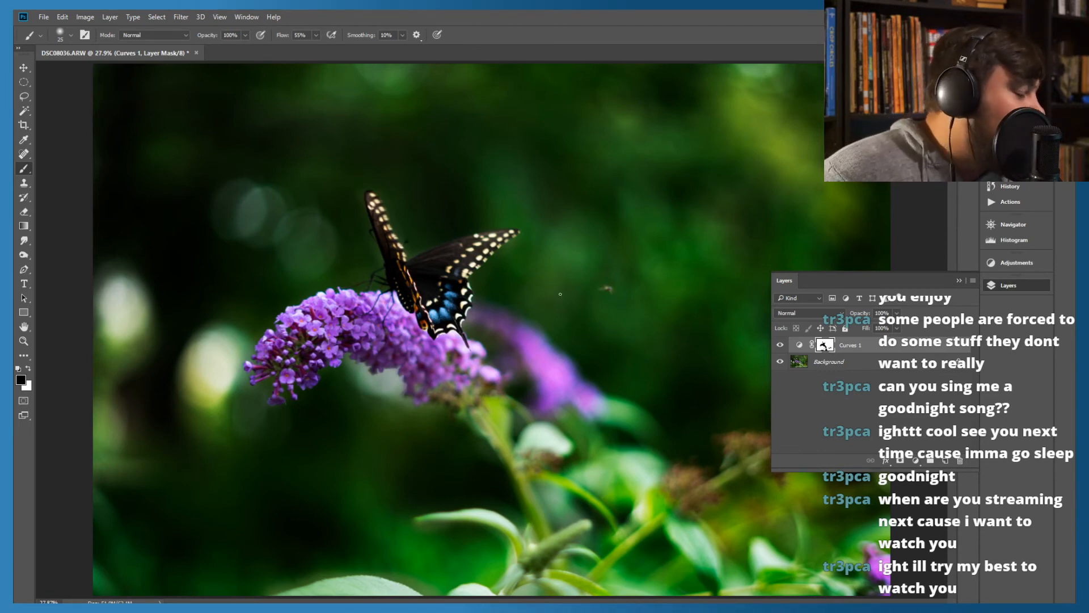
# Set the Curves 1 midtone point to input 103, output 88 and its black point to input 25, output 0
pyautogui.doubleClick(800, 345)
pyautogui.moveTo(904, 206)
pyautogui.mouseDown()
pyautogui.moveTo(920, 227)
pyautogui.moveTo(893, 218)
pyautogui.moveTo(902, 210)
pyautogui.mouseUp()
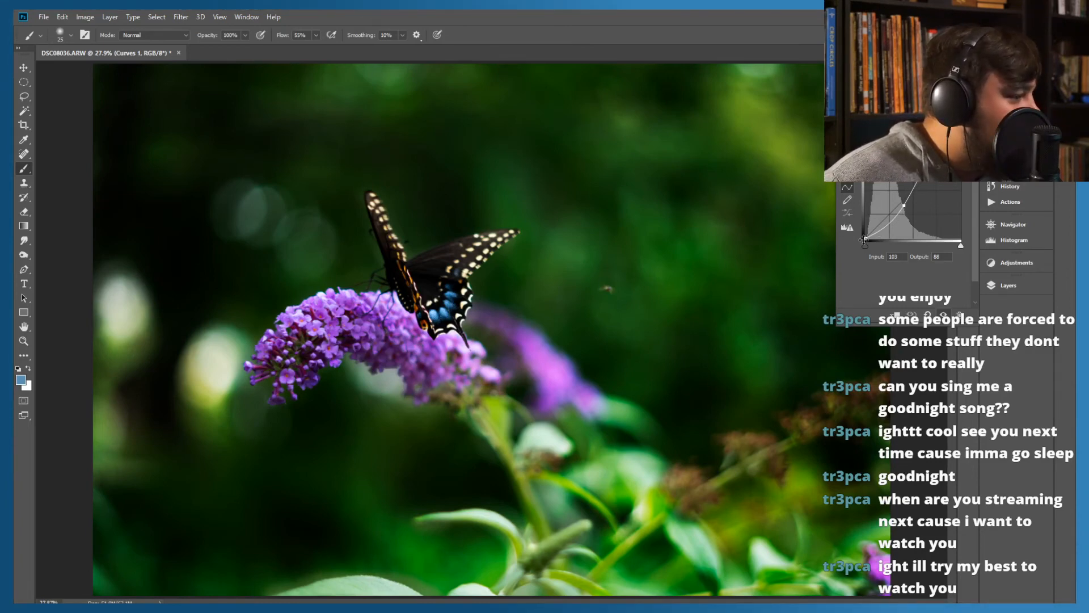
pyautogui.moveTo(864, 239); pyautogui.dragTo(881, 239)
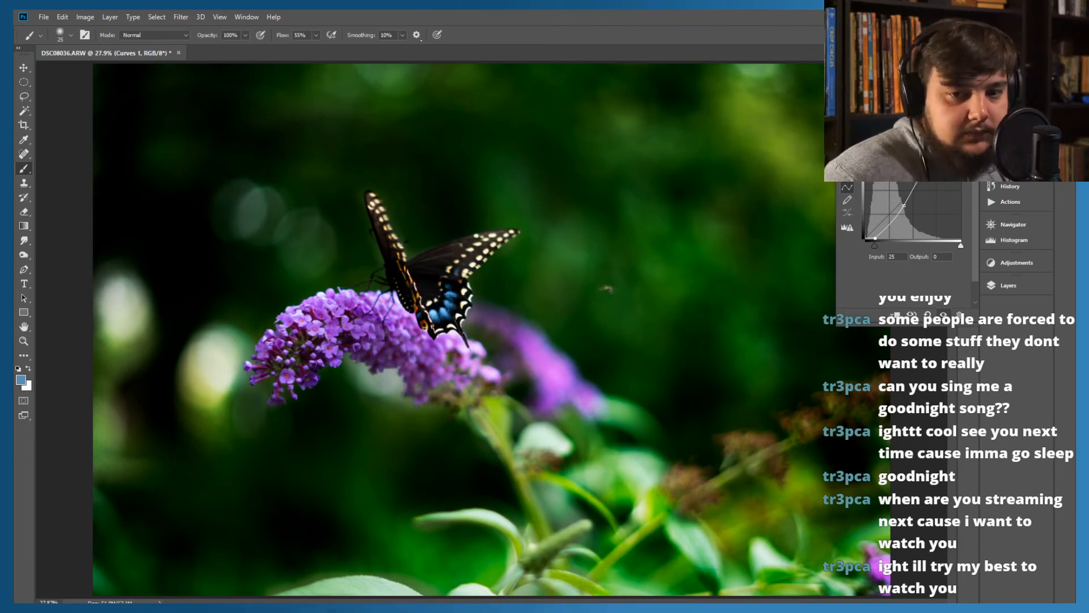
pyautogui.click(965, 83)
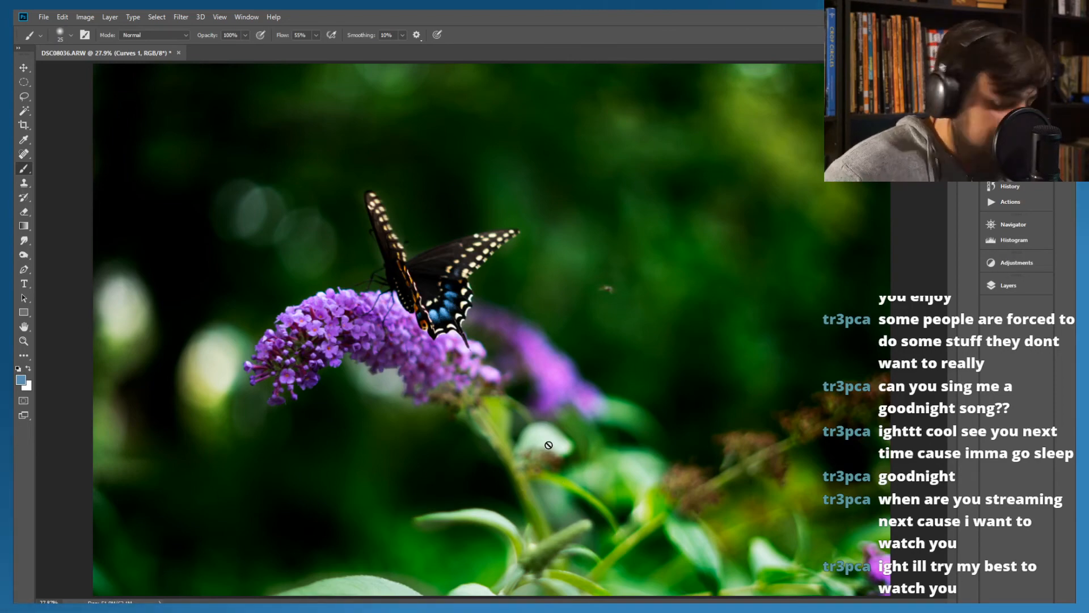
# Try a Hue/Saturation adjustment layer above Curves 1, shifting the overall hue towards pink
pyautogui.hotkey('ctrl', '+')
pyautogui.hotkey('ctrl', '+')
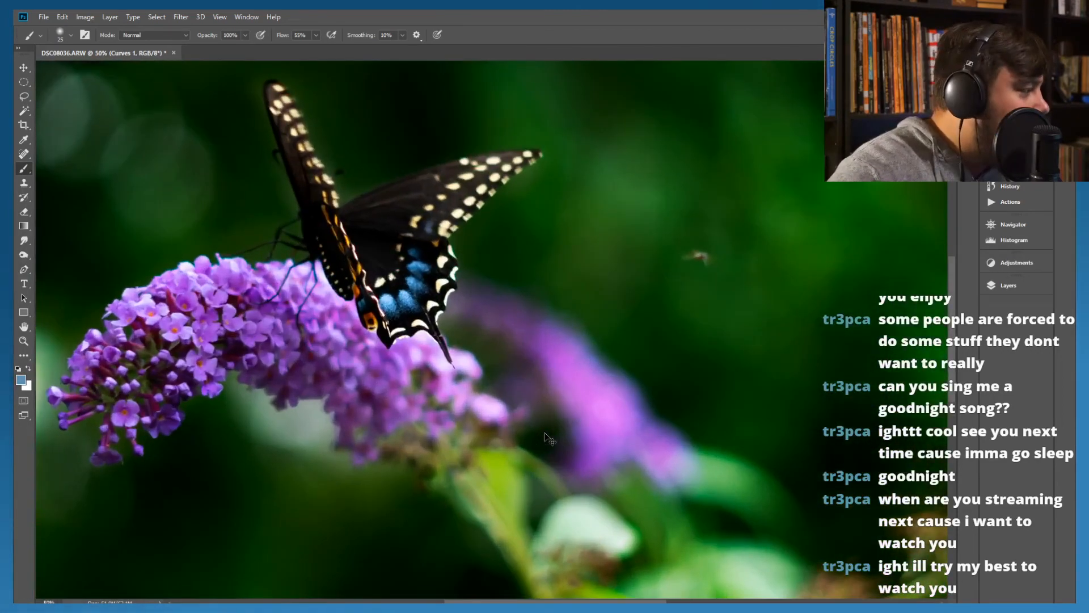
pyautogui.hscroll(-2, 603, 441)
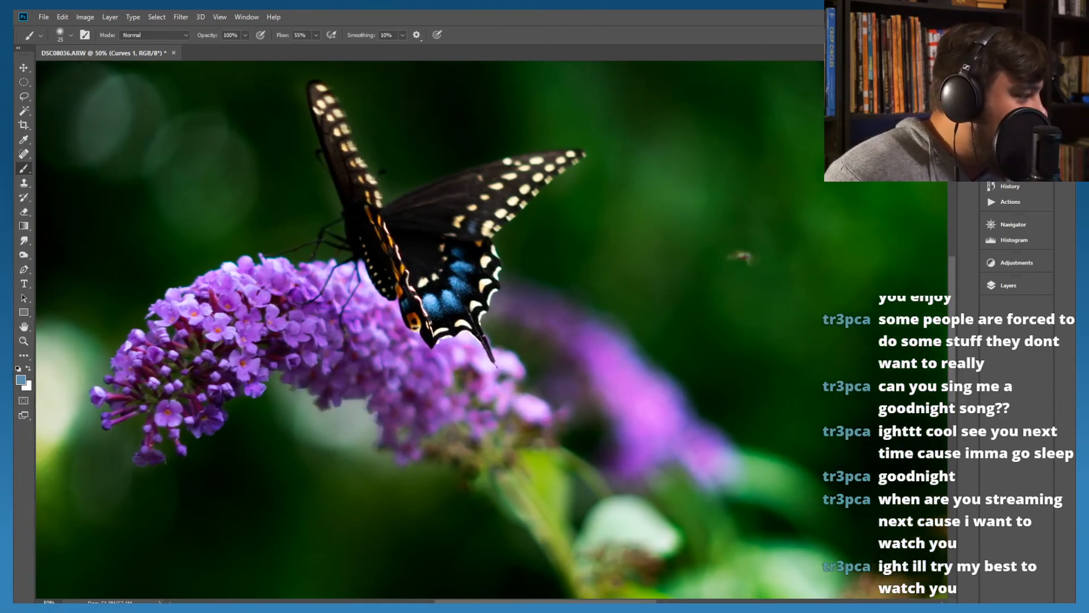
pyautogui.hscroll(-2, 618, 520)
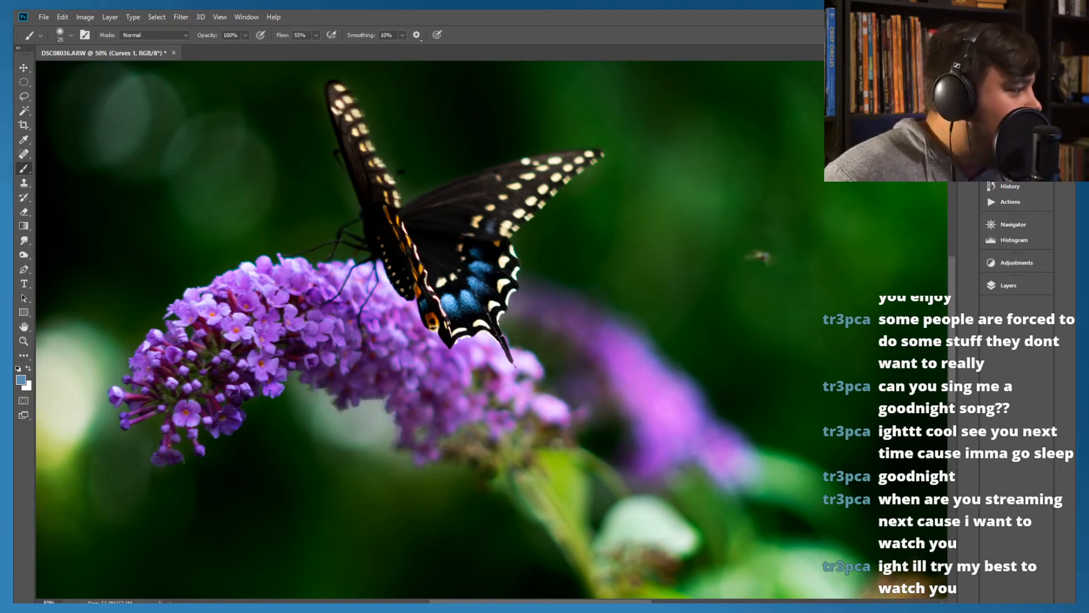
pyautogui.click(1005, 287)
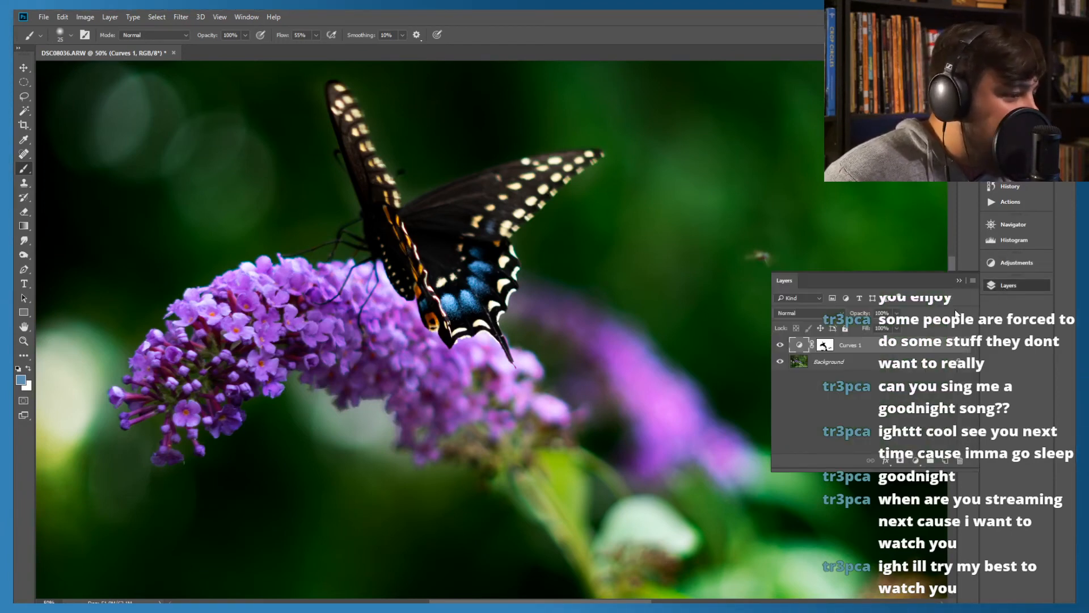
pyautogui.click(915, 462)
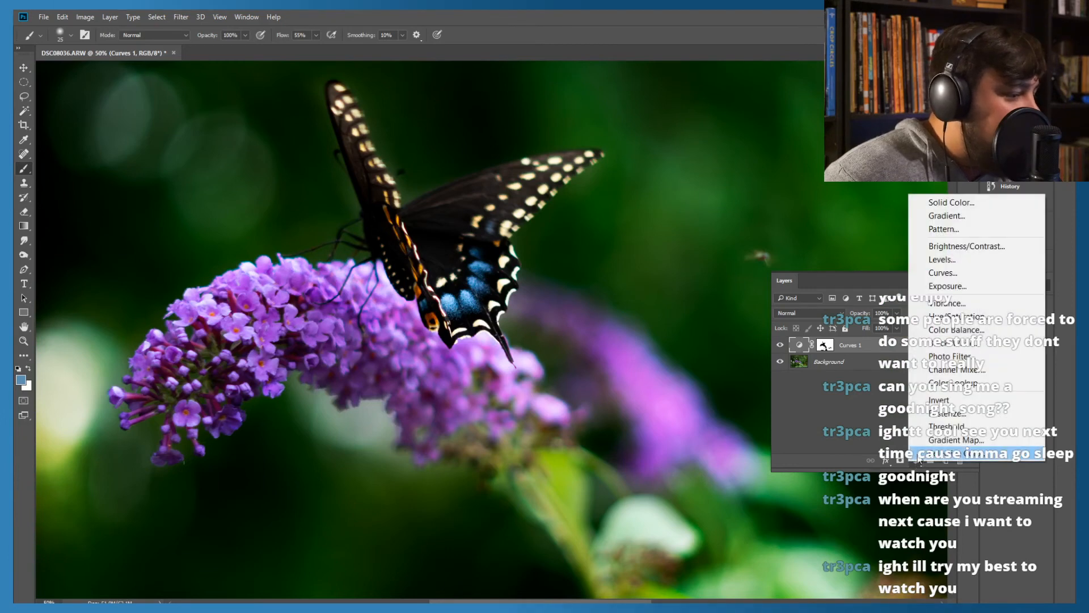
pyautogui.click(959, 317)
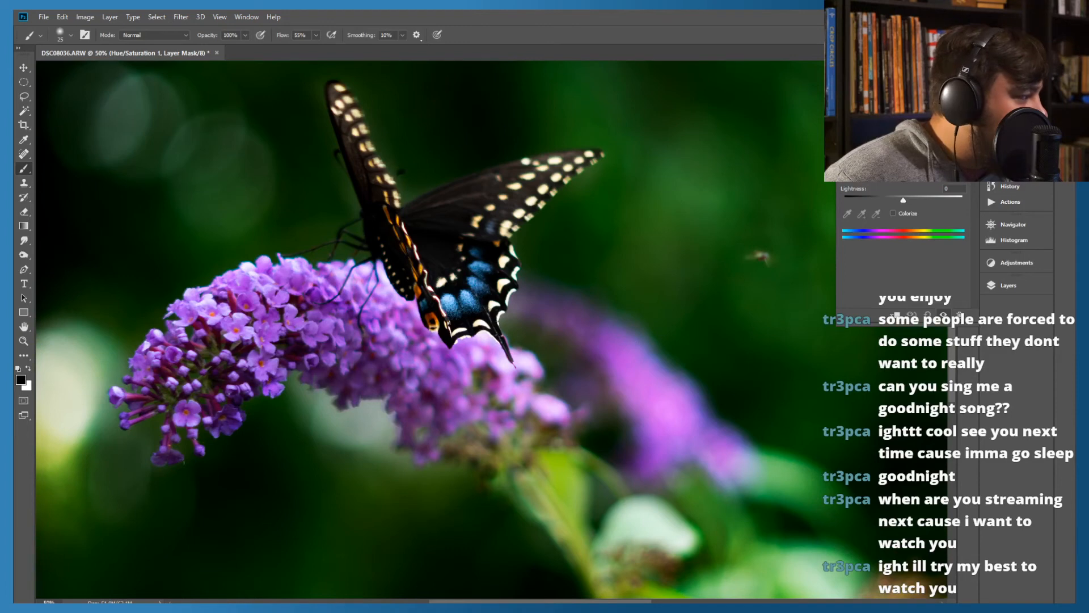
pyautogui.moveTo(903, 162); pyautogui.dragTo(905, 162)
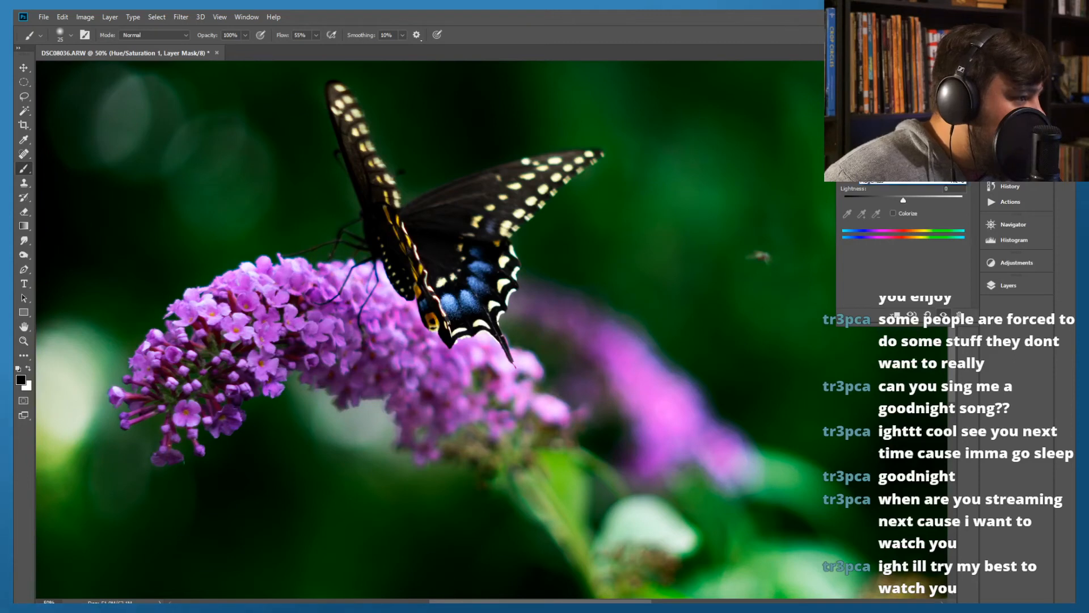
# Try shifting only the flower's magenta range, with range limits of 249°/286° and 315°/348°
pyautogui.click(881, 181)
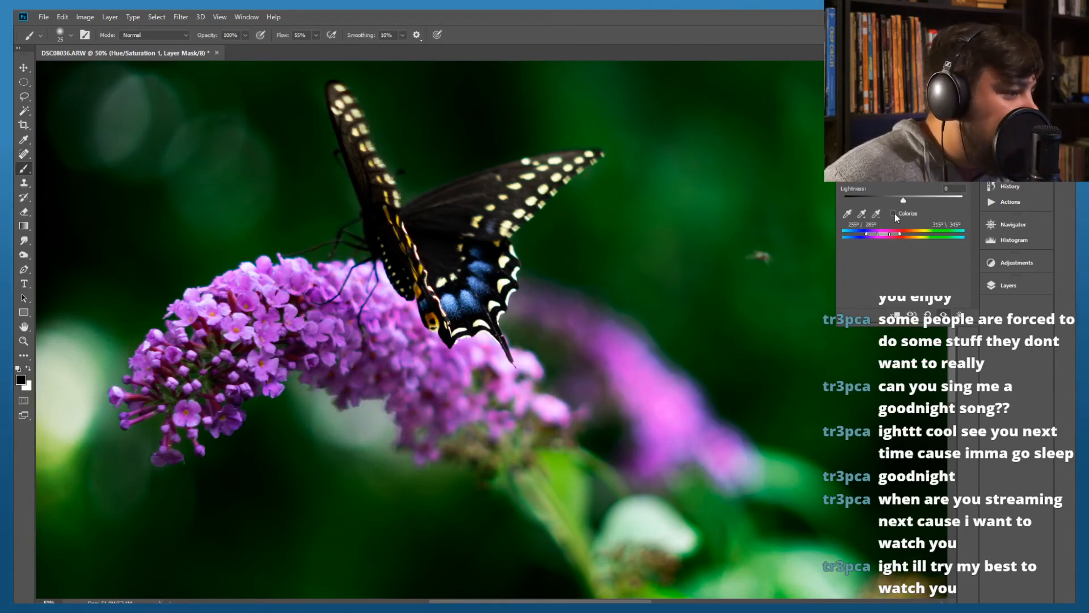
pyautogui.moveTo(885, 234); pyautogui.dragTo(883, 232)
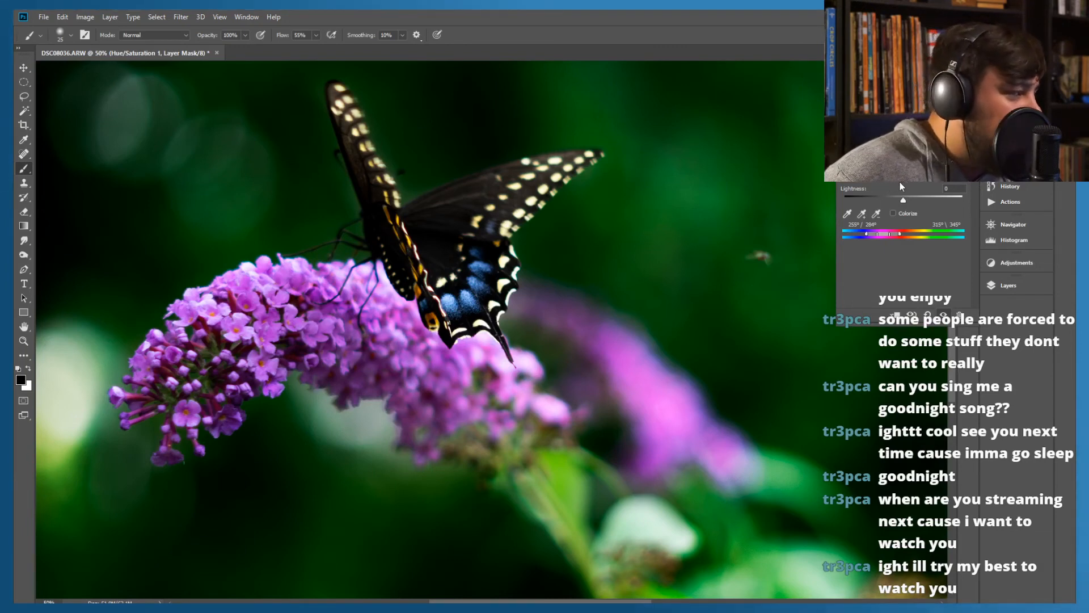
pyautogui.moveTo(903, 180); pyautogui.dragTo(915, 219)
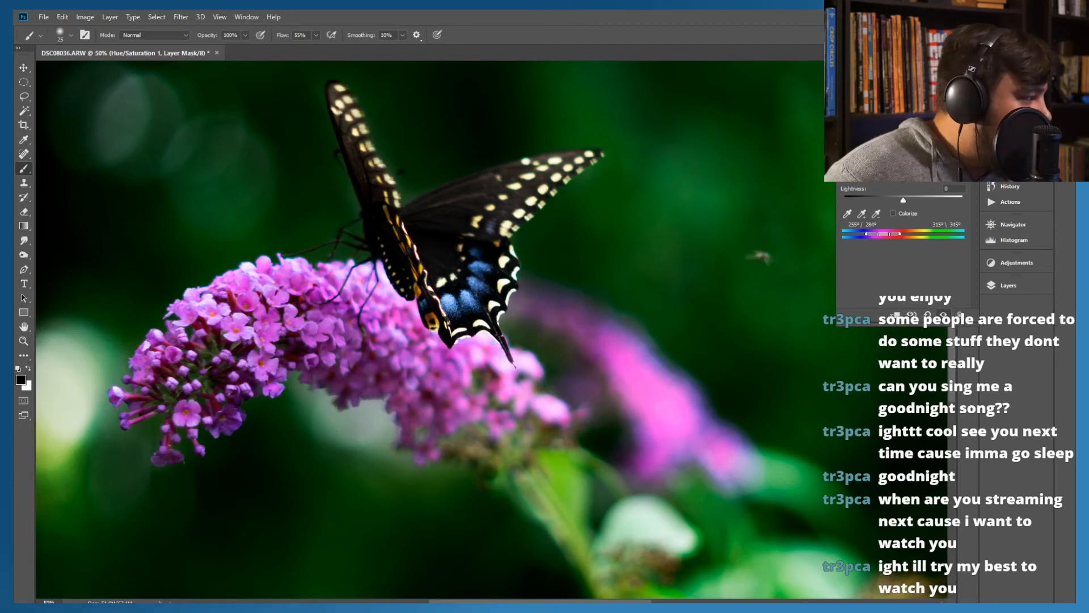
pyautogui.moveTo(903, 163)
pyautogui.mouseDown()
pyautogui.moveTo(868, 163)
pyautogui.moveTo(903, 162)
pyautogui.mouseUp()
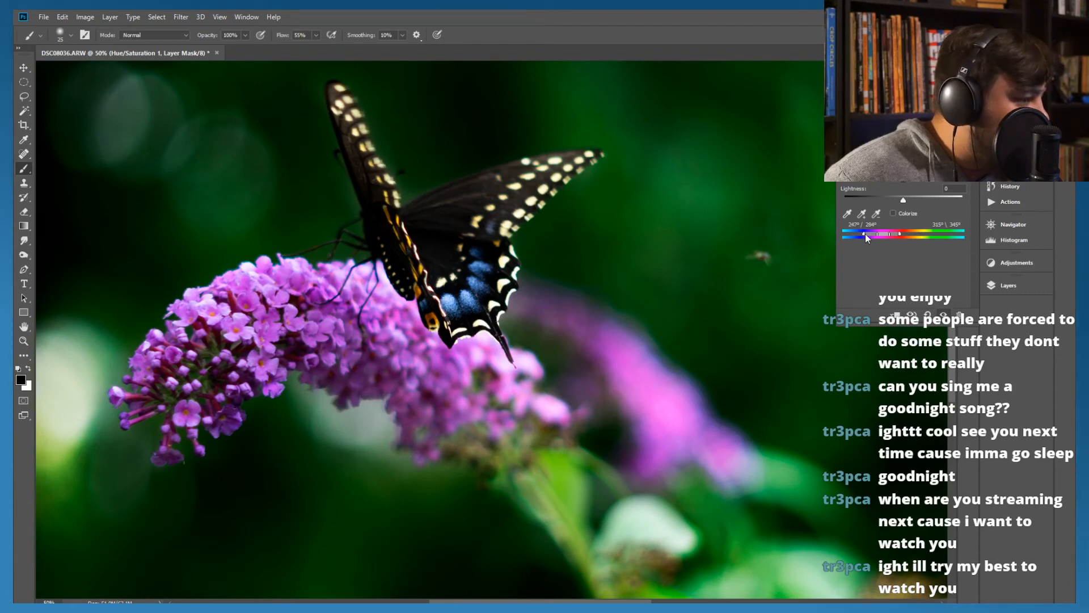
pyautogui.moveTo(864, 236); pyautogui.dragTo(901, 237)
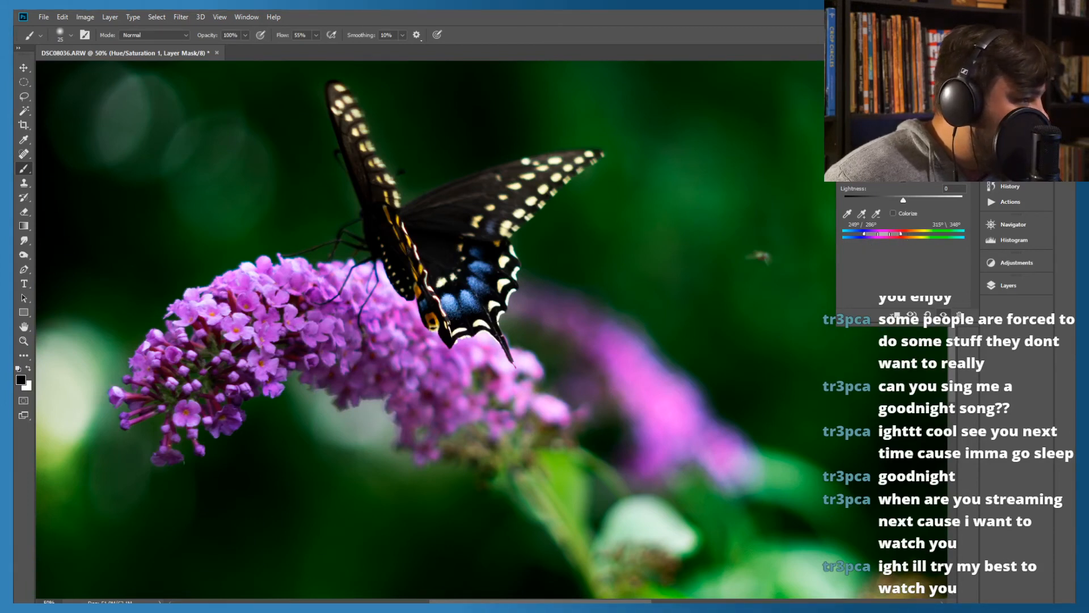
# Delete the Hue/Saturation adjustment layer
pyautogui.click(860, 106)
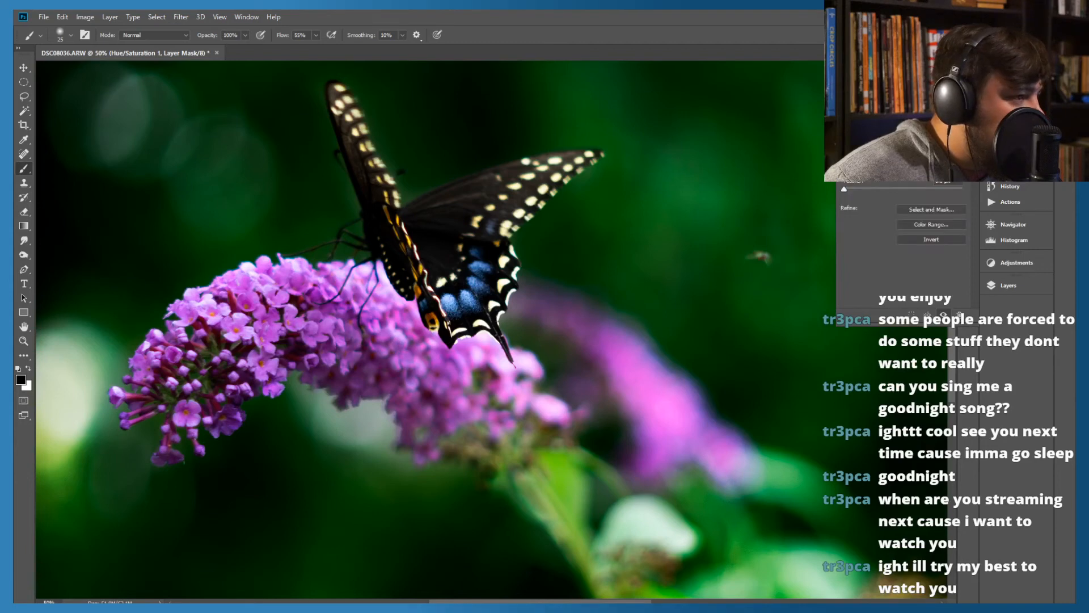
pyautogui.click(1008, 284)
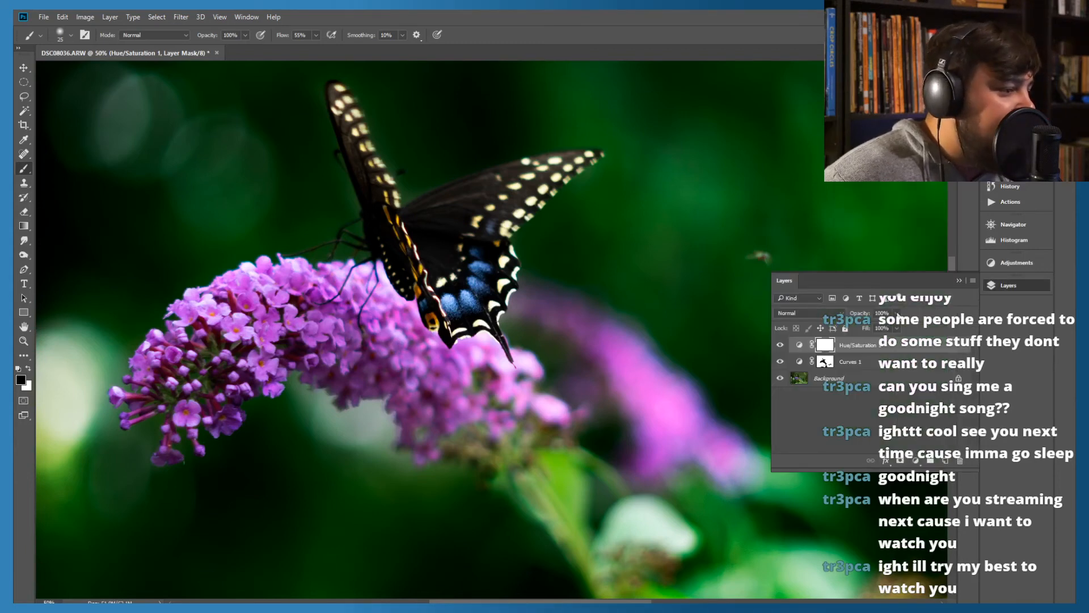
pyautogui.click(869, 404)
pyautogui.click(860, 349)
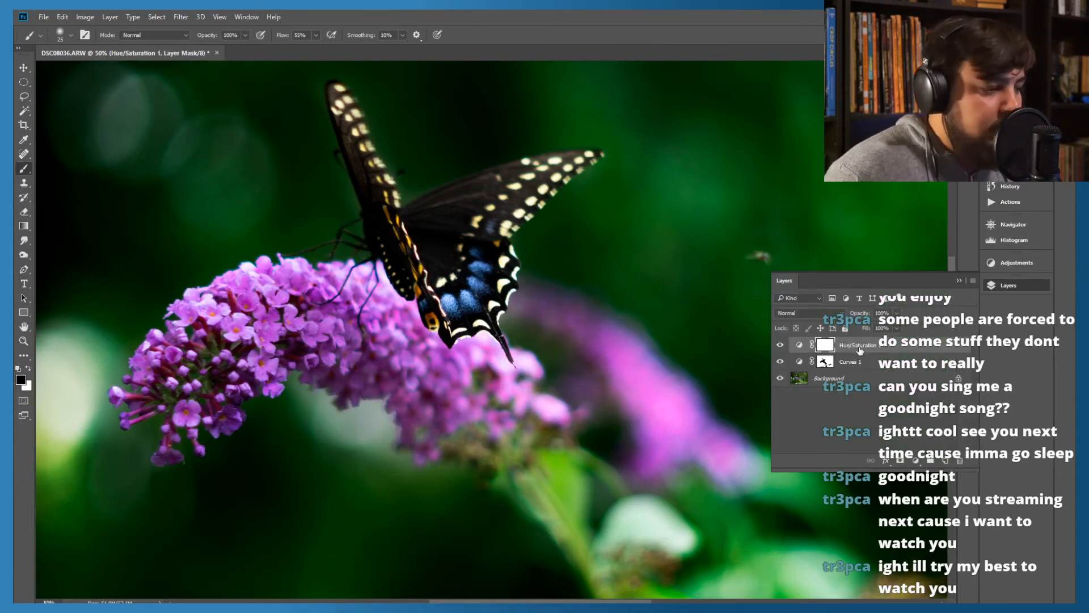
pyautogui.press('Delete')
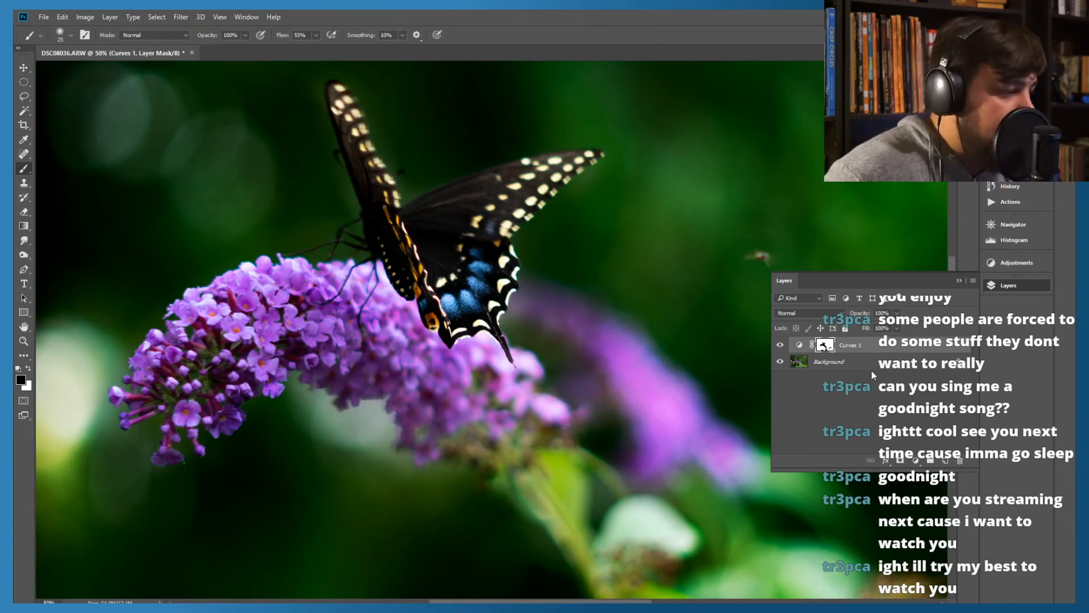
# Try a Photo Filter adjustment layer above Curves 1, and delete it
pyautogui.click(872, 370)
pyautogui.click(916, 460)
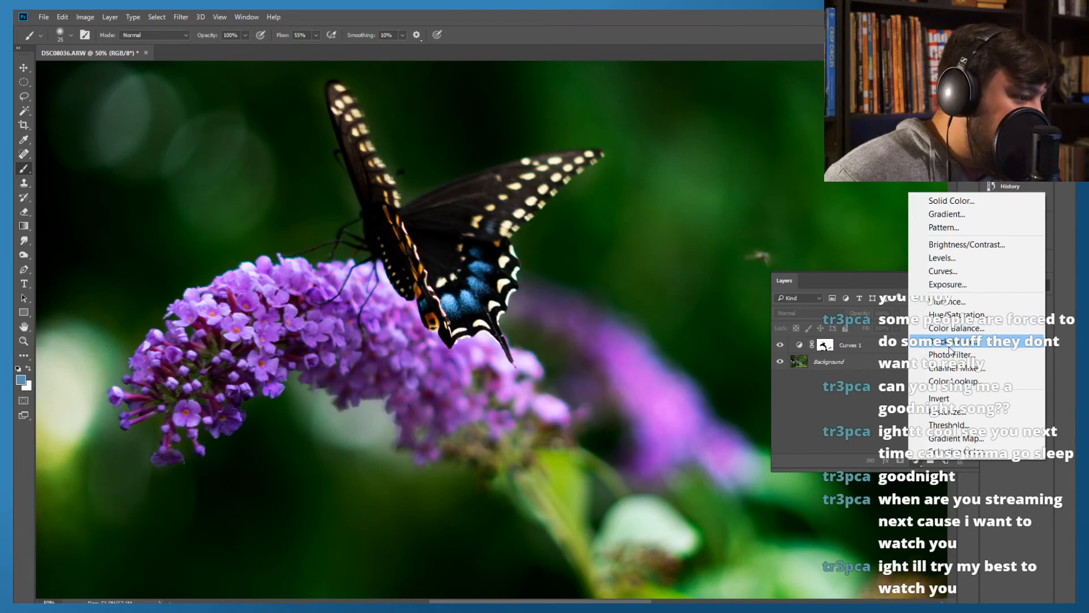
pyautogui.click(950, 354)
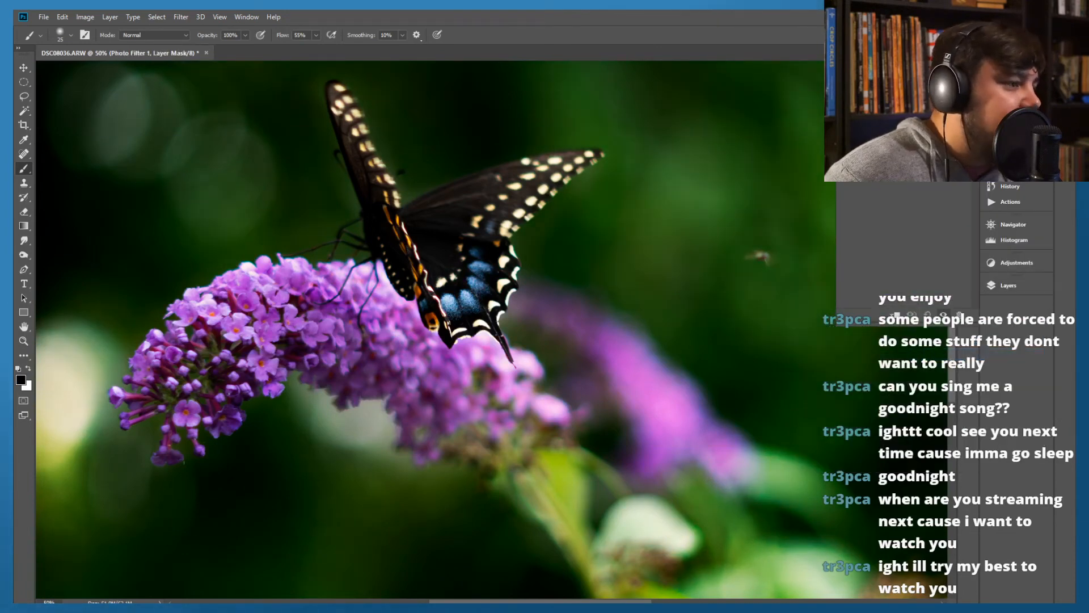
pyautogui.click(1001, 288)
pyautogui.rightClick(850, 348)
pyautogui.click(865, 345)
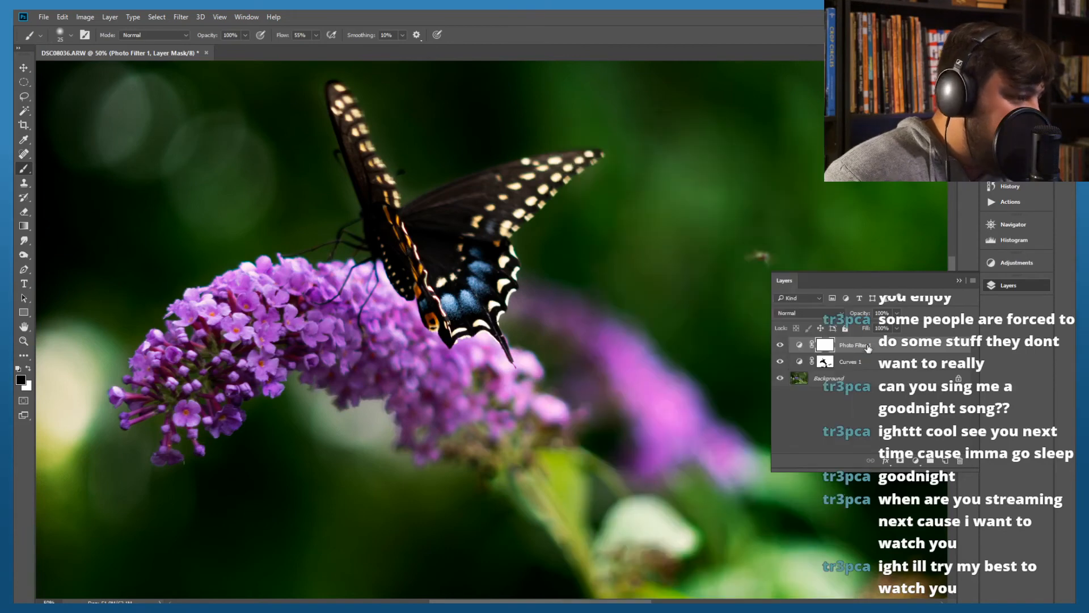
pyautogui.click(866, 346)
pyautogui.press('Delete')
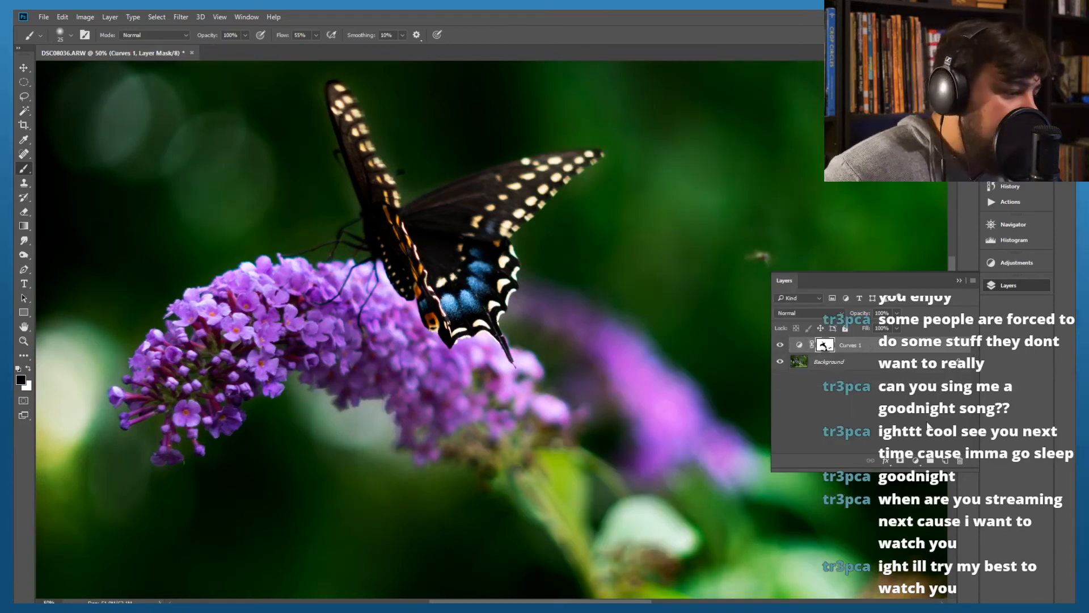
# Add a second Curves adjustment layer and set its black point to input 60, output 0
pyautogui.click(915, 460)
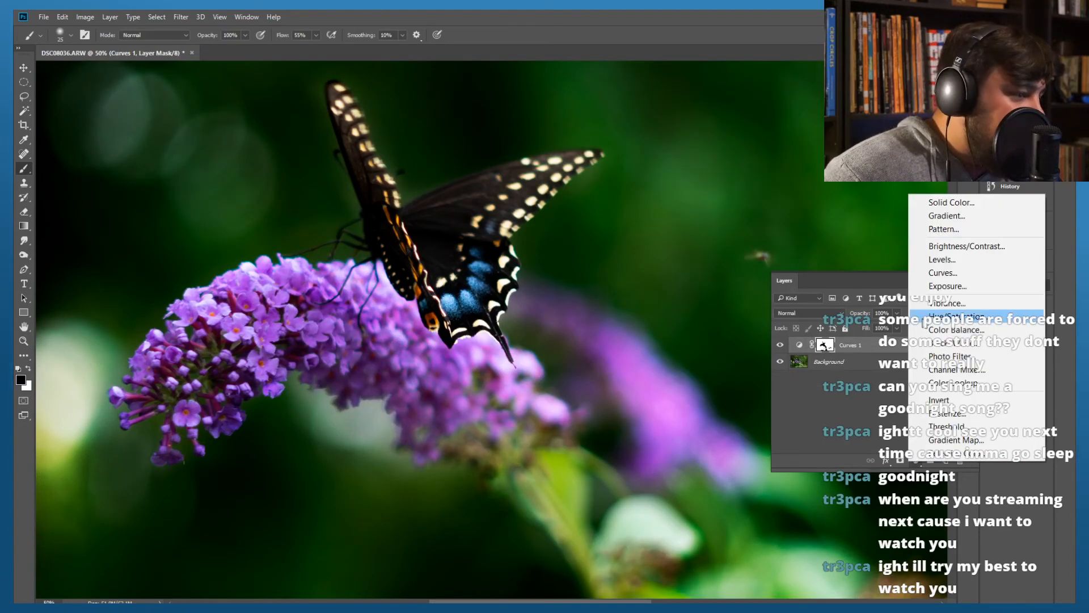
pyautogui.click(934, 274)
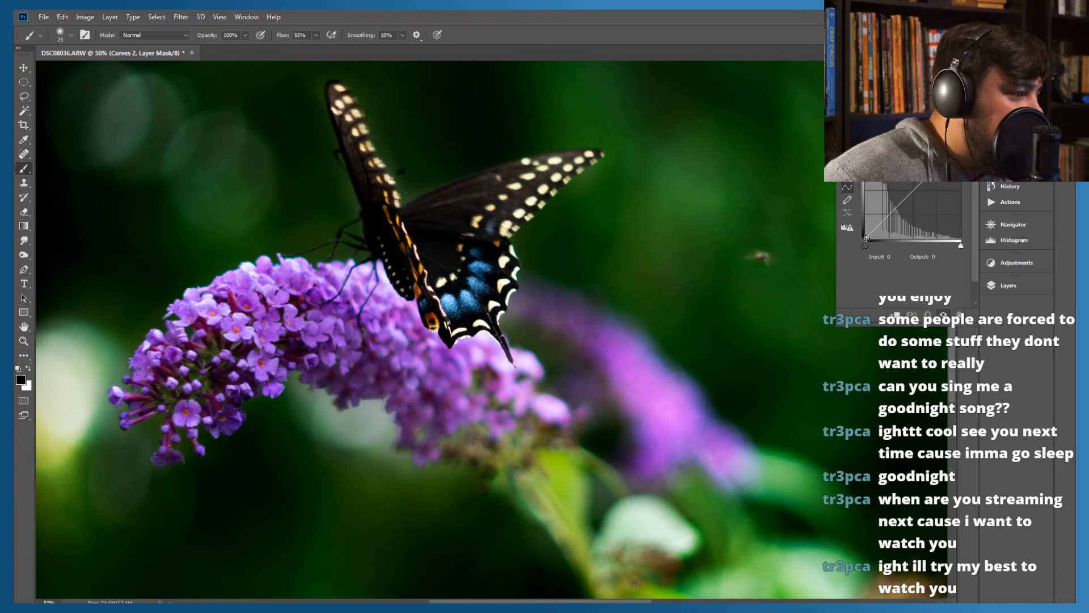
pyautogui.moveTo(865, 239); pyautogui.dragTo(891, 249)
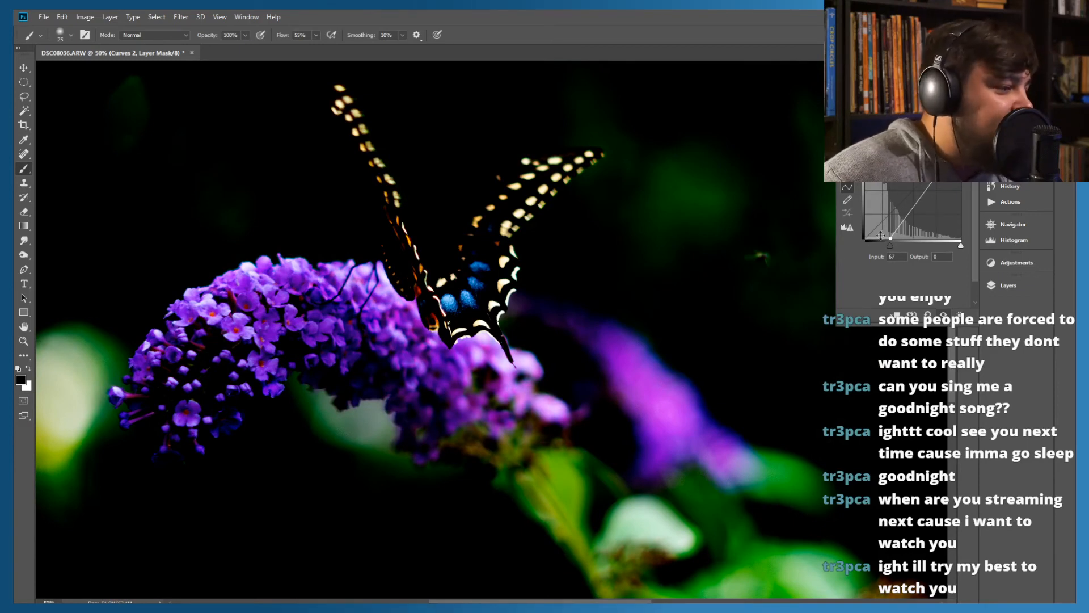
pyautogui.moveTo(890, 244); pyautogui.dragTo(887, 244)
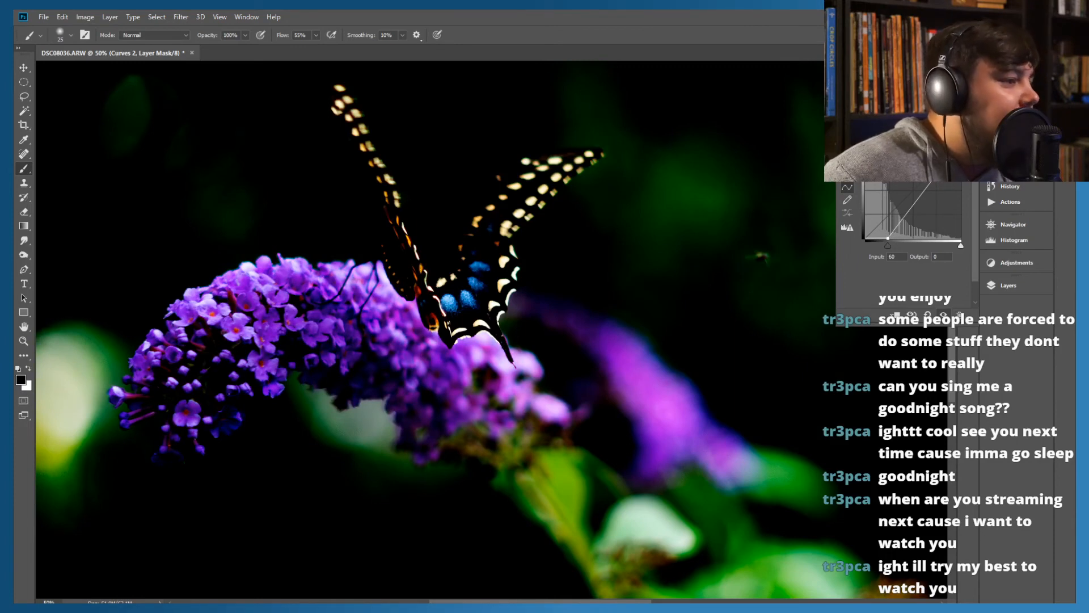
pyautogui.click(967, 84)
# Try different blend modes on the Curves 2 layer, including Linear Burn, Screen, Soft Light and Hard Light
pyautogui.click(1013, 285)
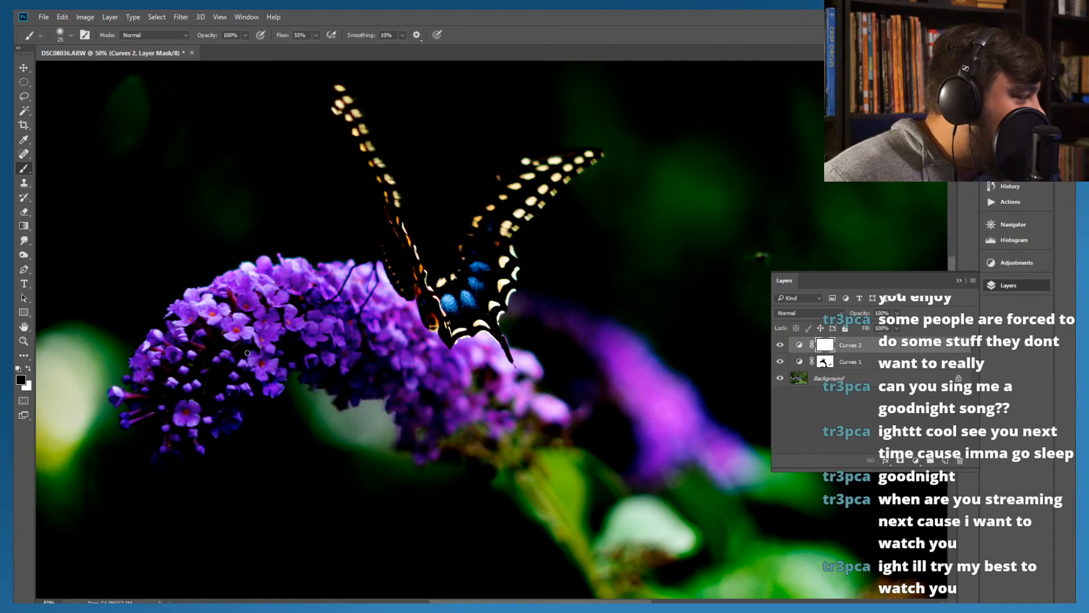
pyautogui.click(801, 313)
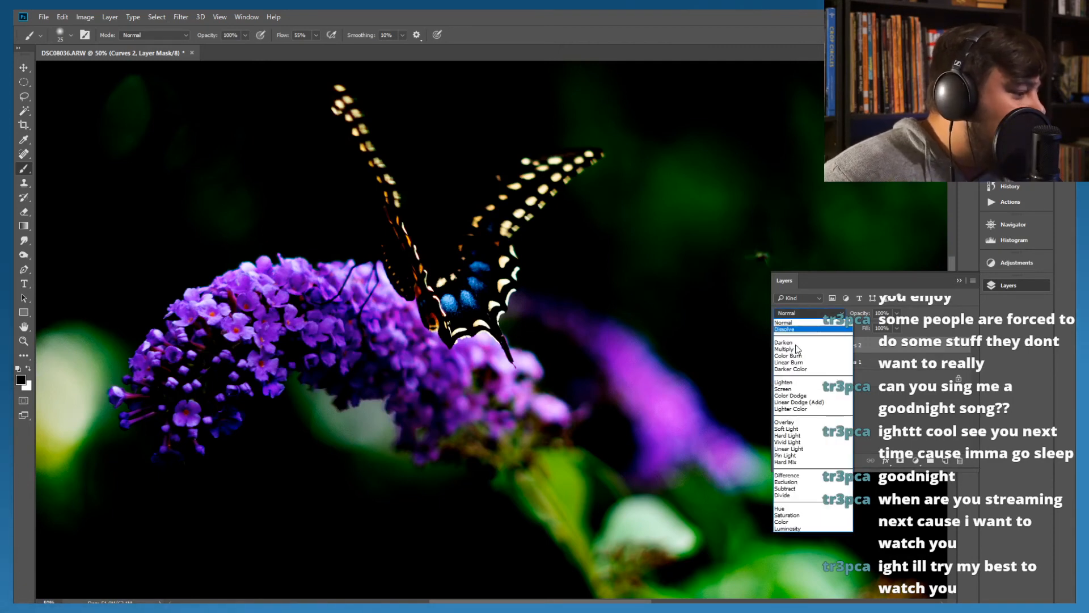
pyautogui.click(784, 349)
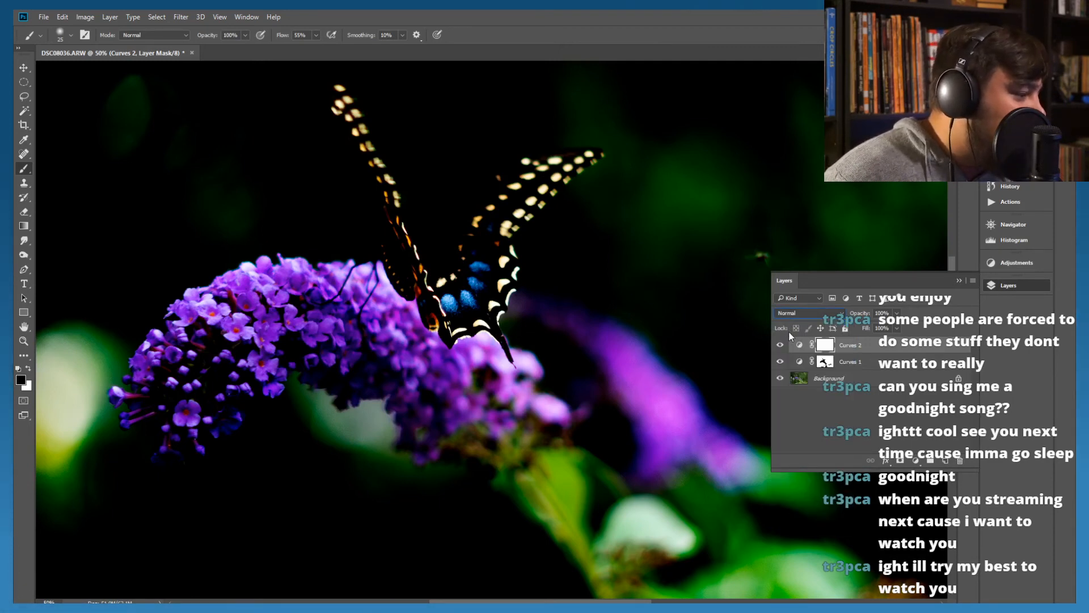
pyautogui.press('Down')
pyautogui.press('Down')
pyautogui.press('Down')
pyautogui.press('Down')
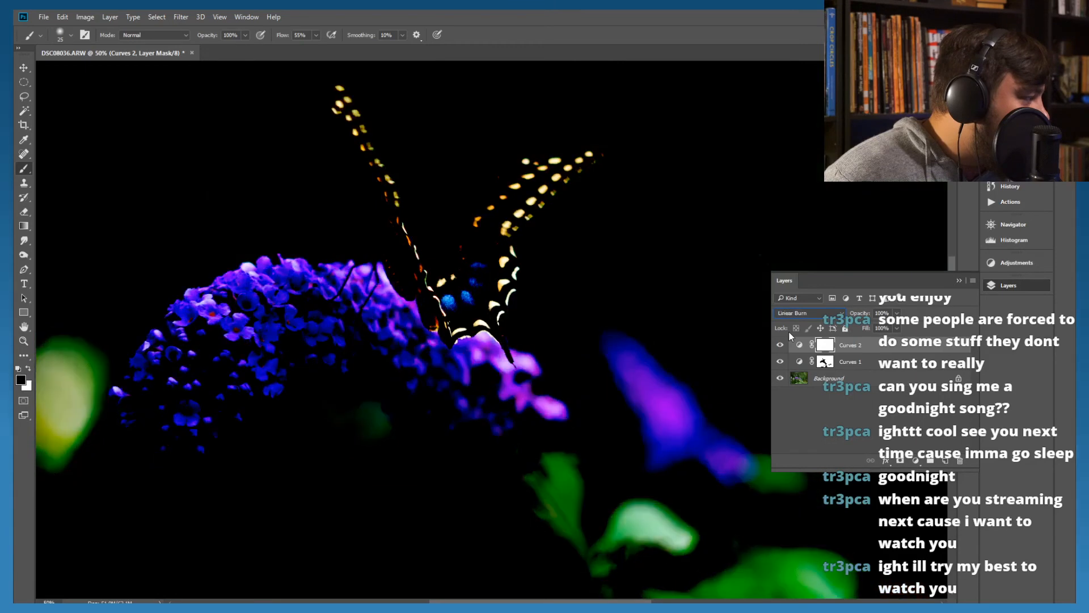
pyautogui.press('Down')
pyautogui.press('Down')
pyautogui.press('Down')
pyautogui.press('Down')
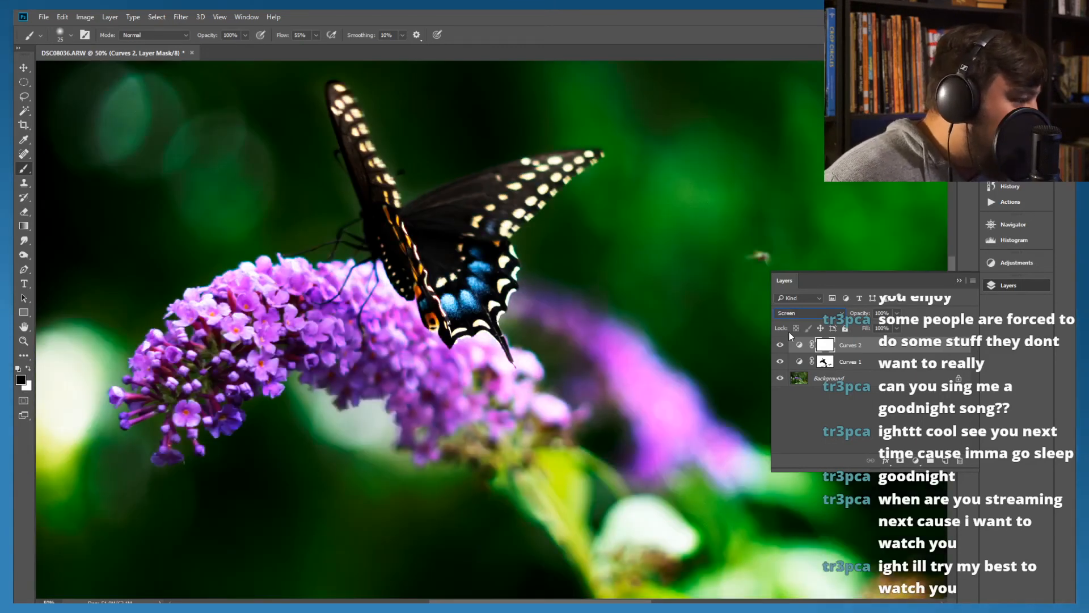
pyautogui.press('Down')
pyautogui.press('Down')
pyautogui.press('Down')
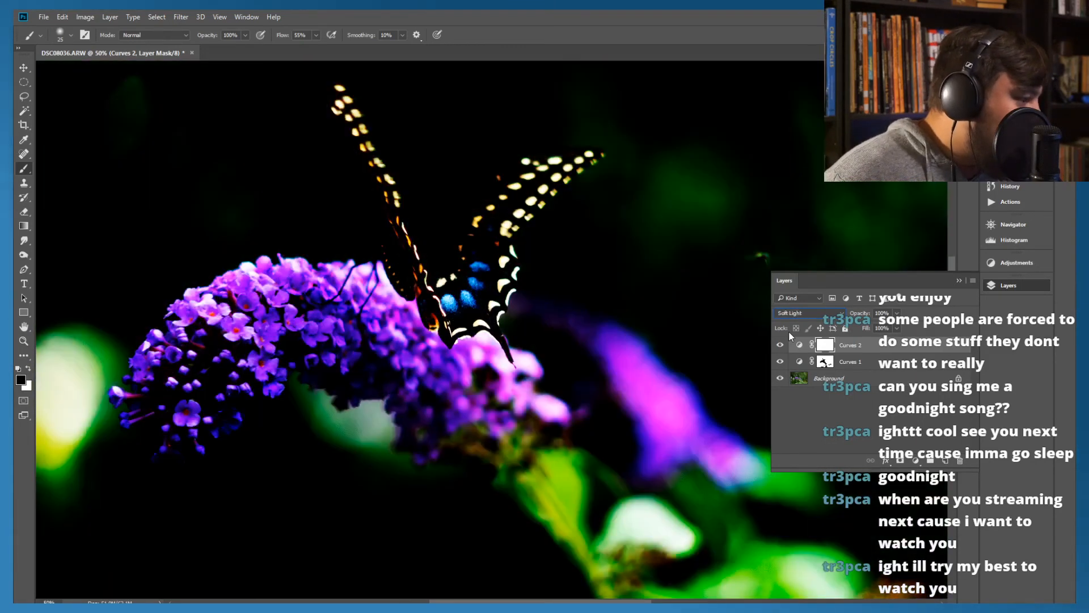
pyautogui.press('Down')
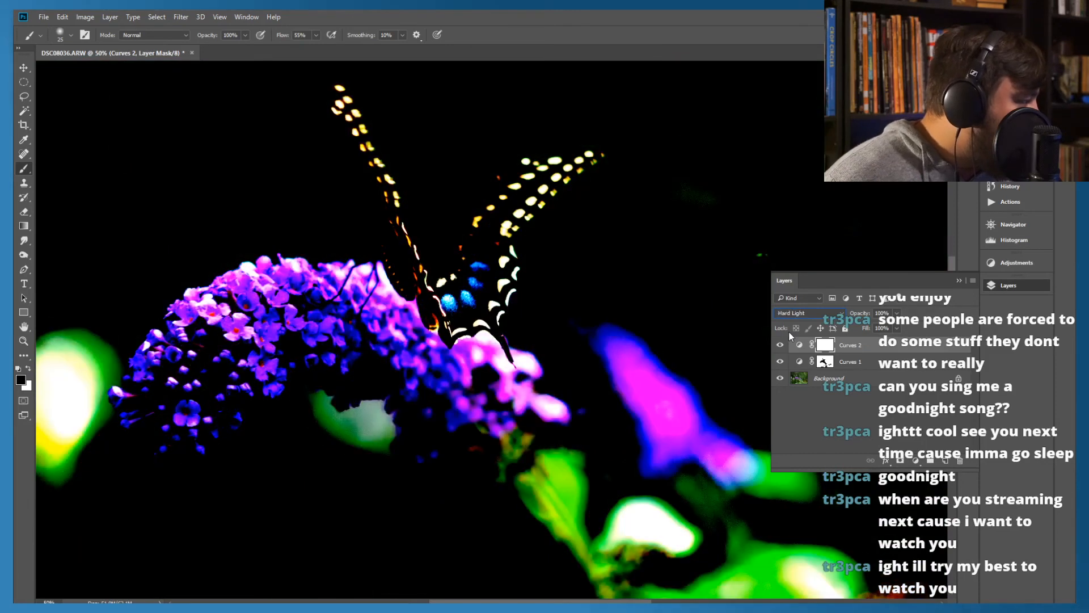
# Compare neighbouring blend modes for Curves 2, choose Soft Light and set the layer's opacity to 80%
pyautogui.press('Up')
pyautogui.press('Up')
pyautogui.press('Up')
pyautogui.press('Down')
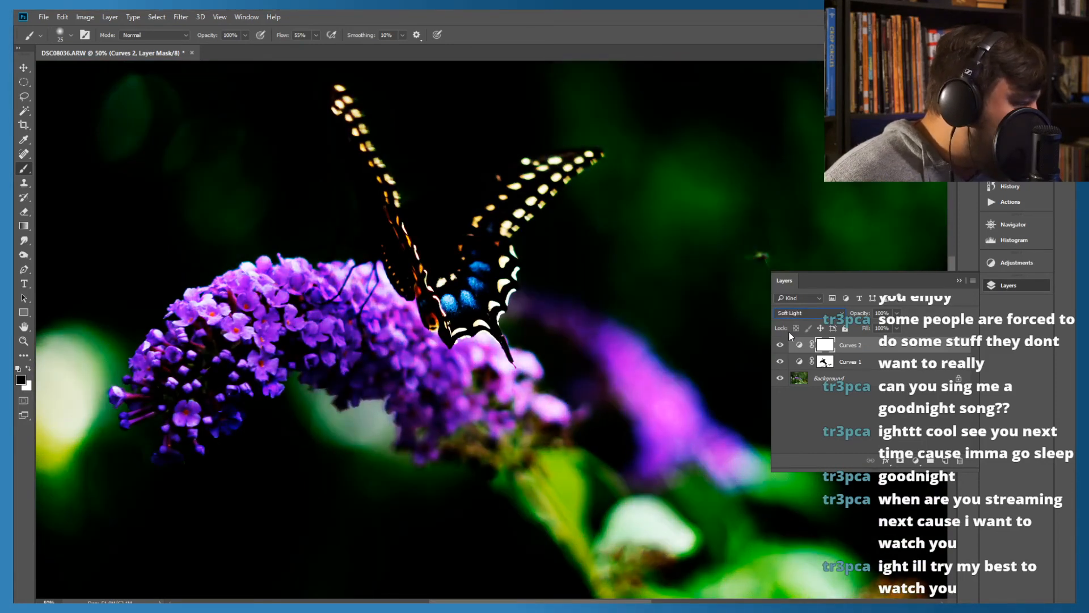
pyautogui.press('Down')
pyautogui.press('Down')
pyautogui.press('Down')
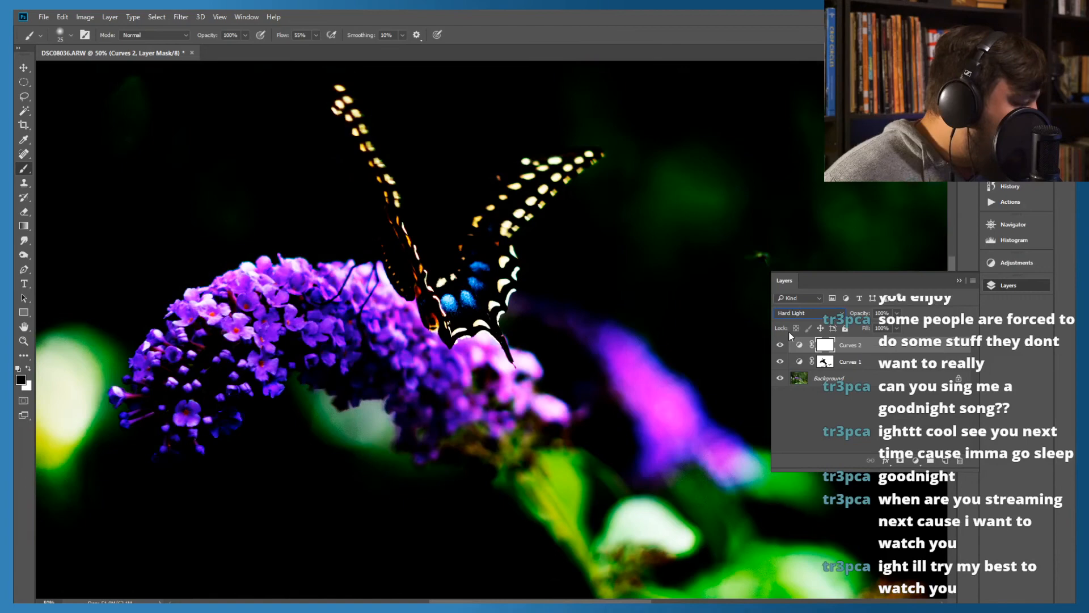
pyautogui.press('Up')
pyautogui.press('Down')
pyautogui.press('Up')
pyautogui.press('Up')
pyautogui.press('Up')
pyautogui.press('Up')
pyautogui.press('Up')
pyautogui.press('Up')
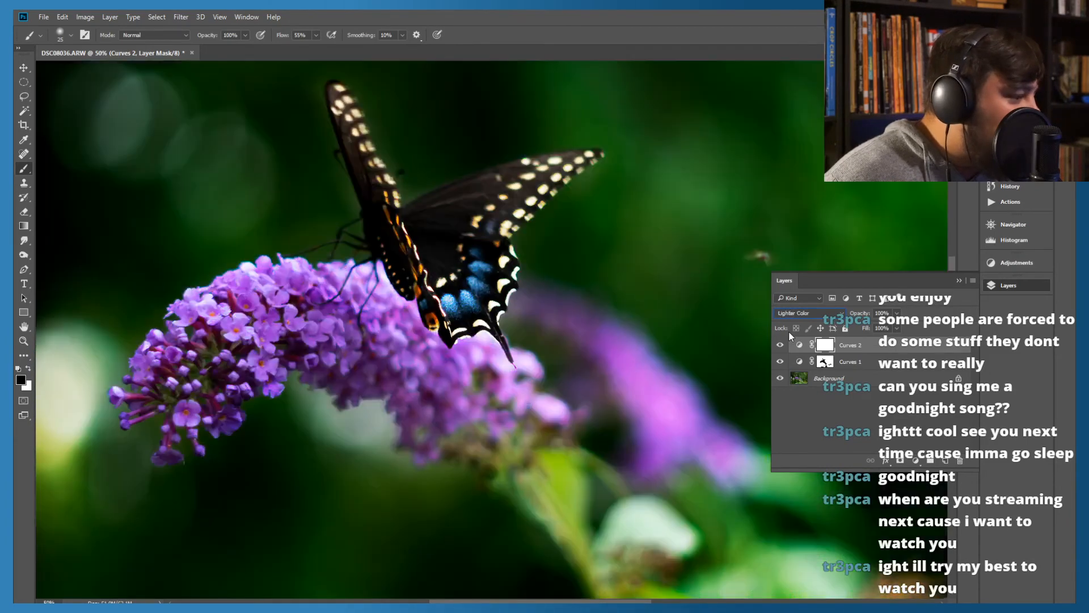
pyautogui.press('Down')
pyautogui.press('Down')
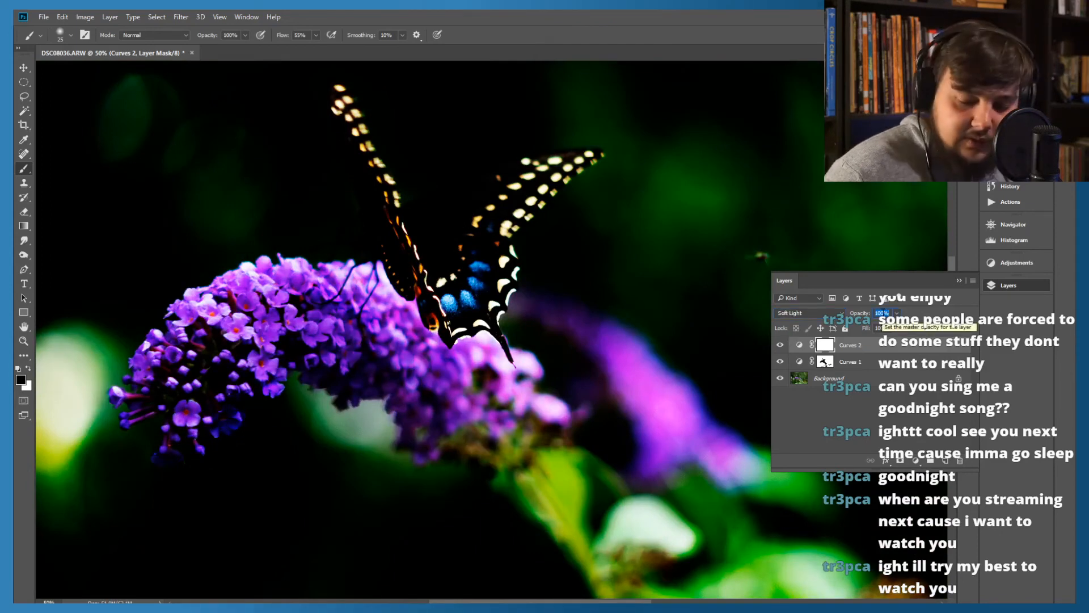
pyautogui.write('80')
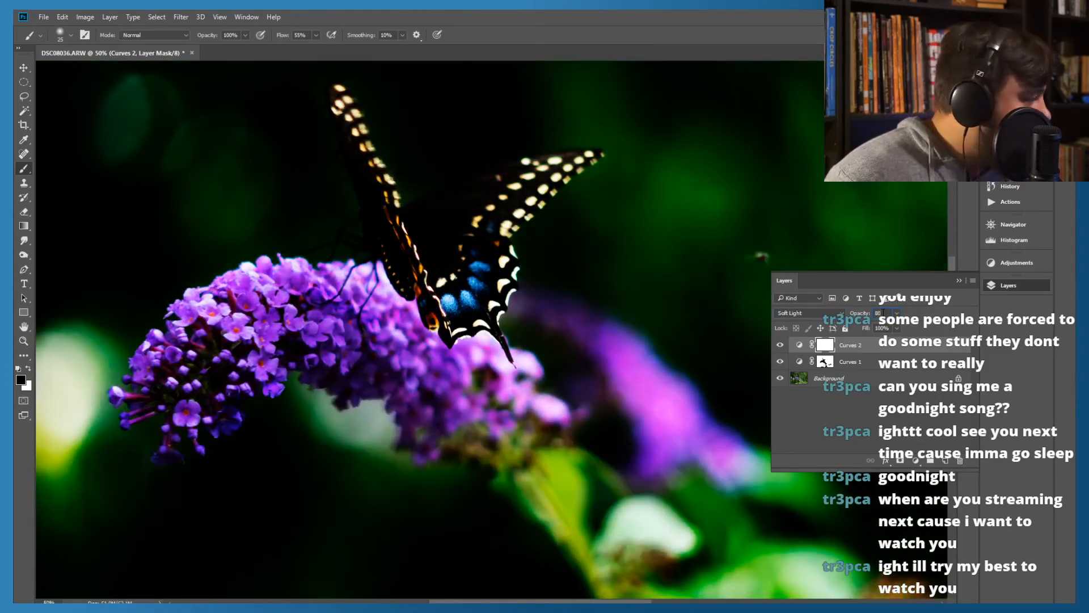
pyautogui.click(852, 412)
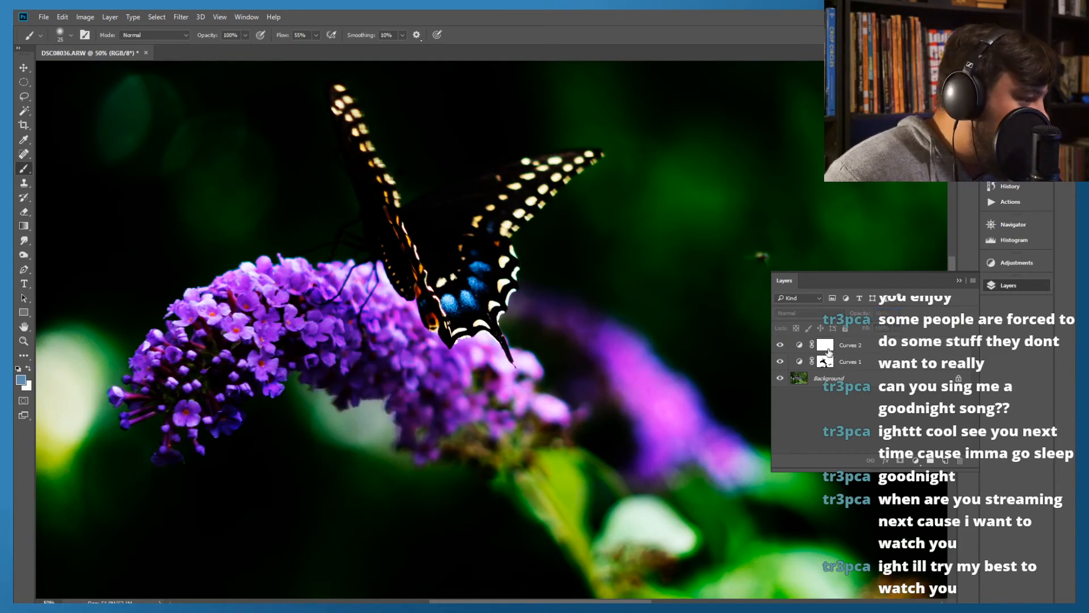
# Invert the Curves 2 layer mask to black and prepare a soft 61 px brush with white as foreground colour
pyautogui.click(826, 345)
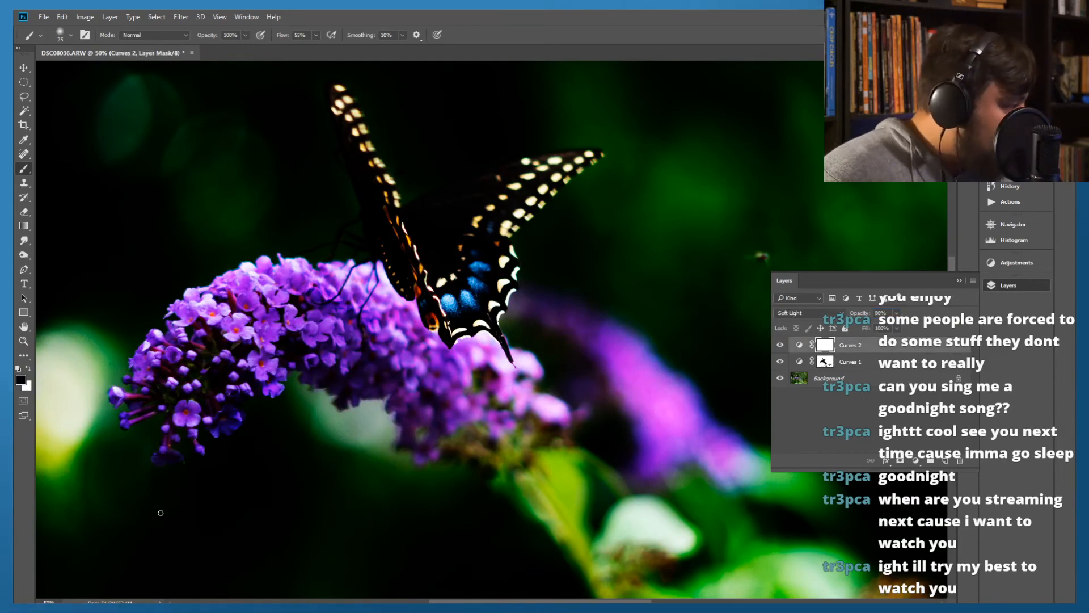
pyautogui.hotkey('ctrl', 'i')
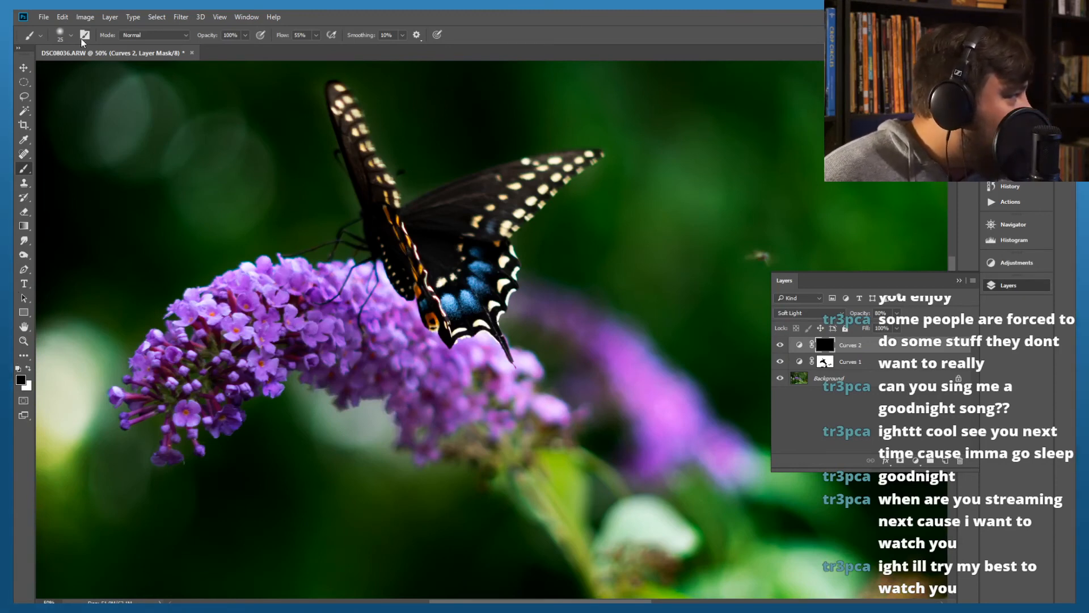
pyautogui.click(64, 37)
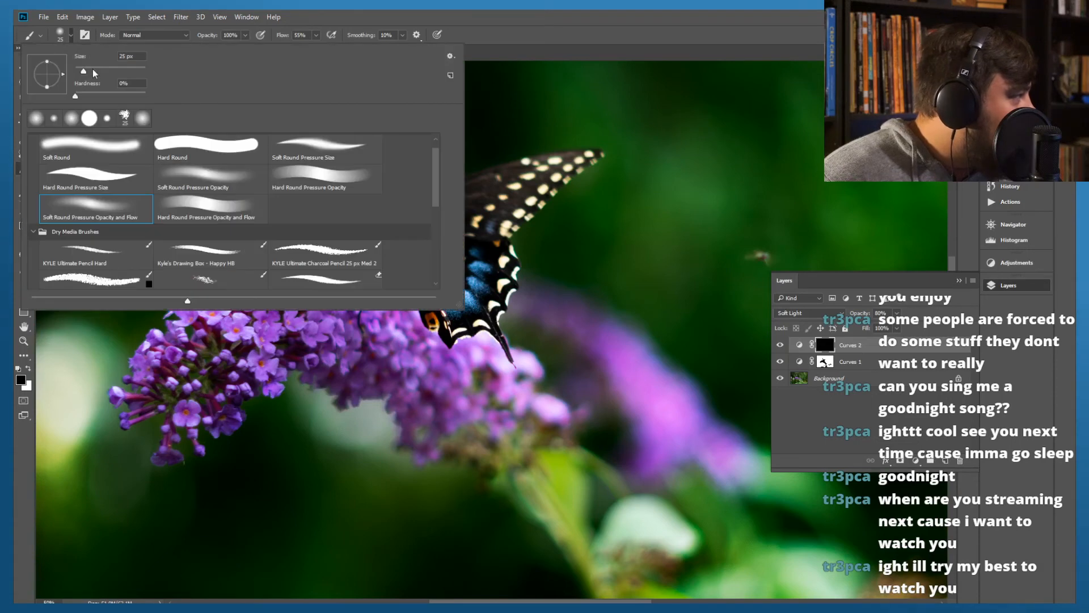
pyautogui.click(439, 11)
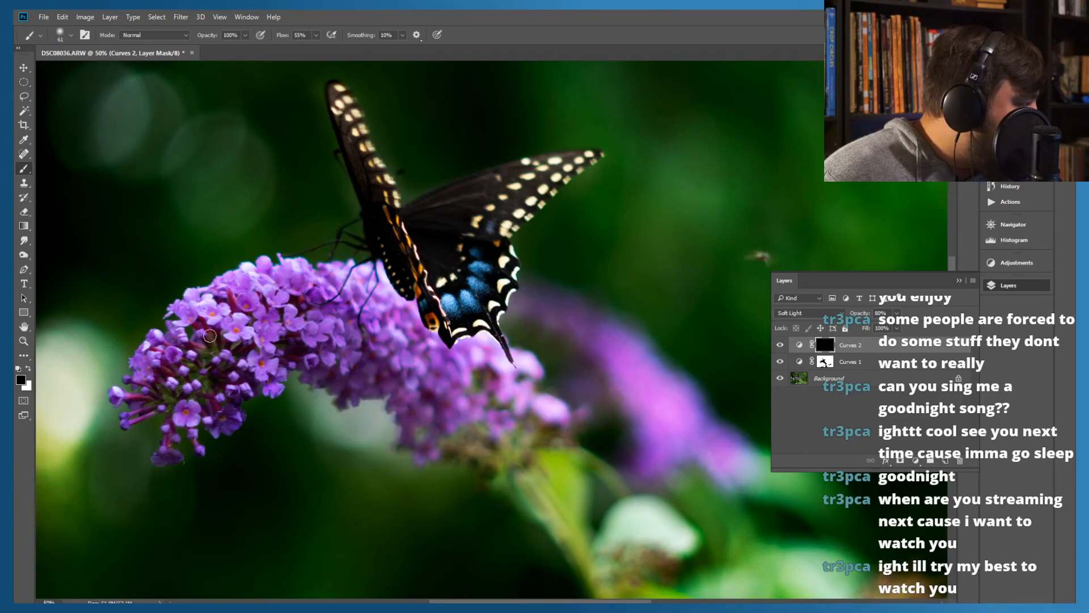
pyautogui.click(27, 369)
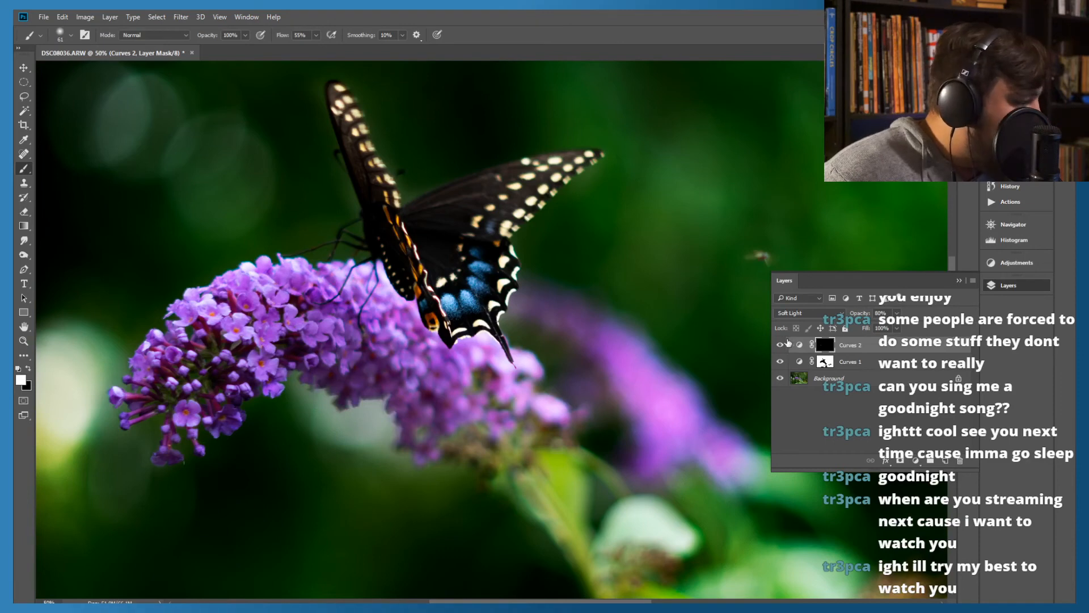
# Compare the photo with the Curves 2 layer hidden and shown
pyautogui.click(780, 345)
pyautogui.click(781, 346)
pyautogui.click(781, 346)
pyautogui.click(781, 345)
pyautogui.click(781, 346)
pyautogui.click(781, 346)
pyautogui.click(781, 346)
pyautogui.click(781, 346)
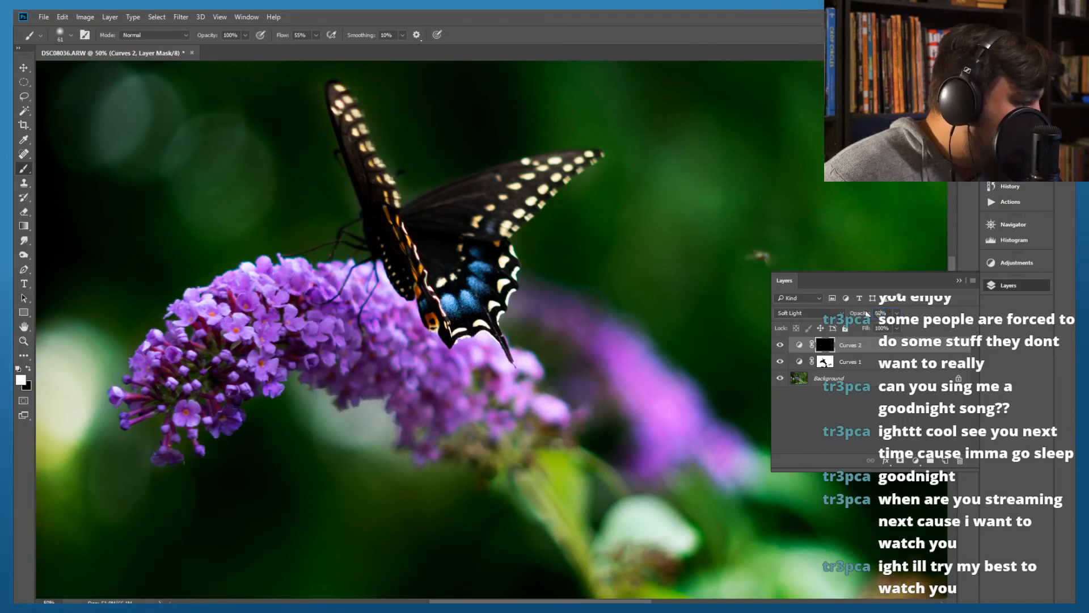
# Set the Curves 2 layer's opacity to 100% and check its effect by toggling its visibility
pyautogui.press('Return')
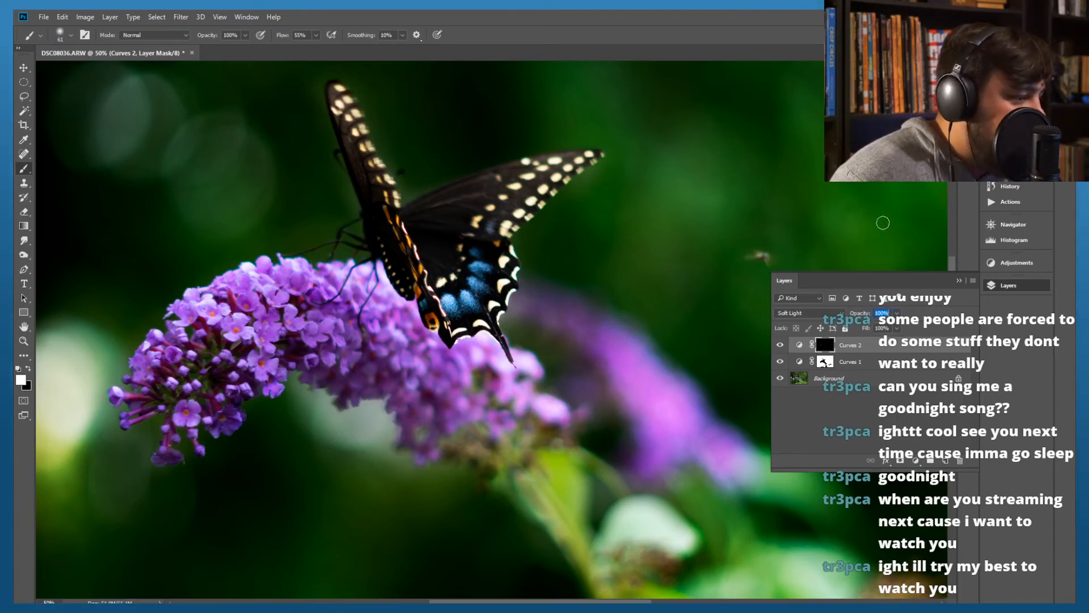
pyautogui.click(818, 404)
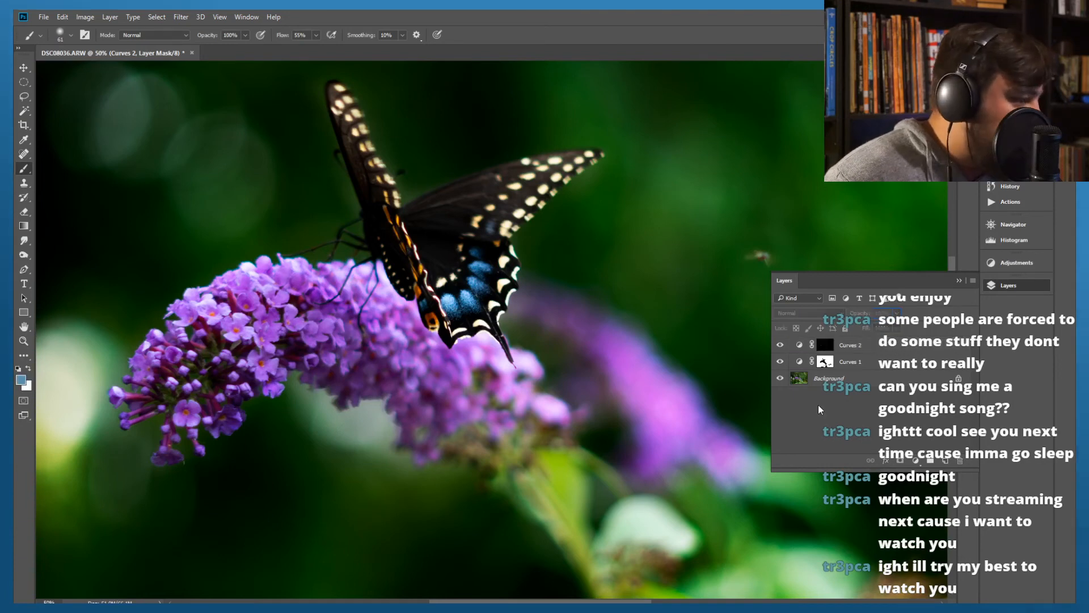
pyautogui.click(781, 345)
pyautogui.click(781, 345)
pyautogui.click(781, 346)
pyautogui.click(782, 346)
pyautogui.click(781, 345)
pyautogui.click(782, 345)
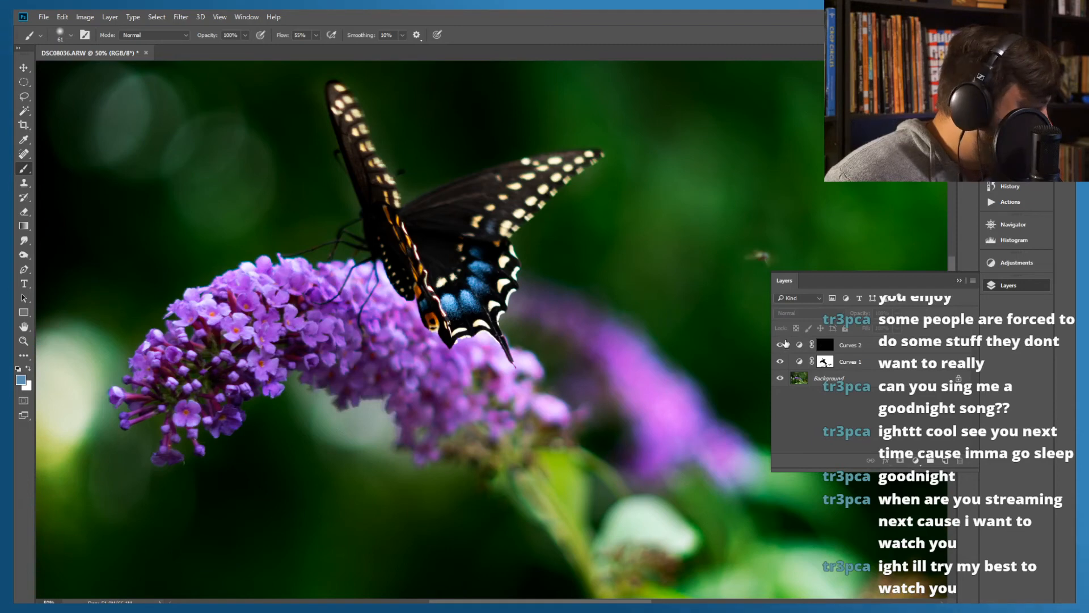
# Try Hard Light on Curves 2, set its blend mode to Normal, and compare the layer hidden and shown
pyautogui.click(823, 344)
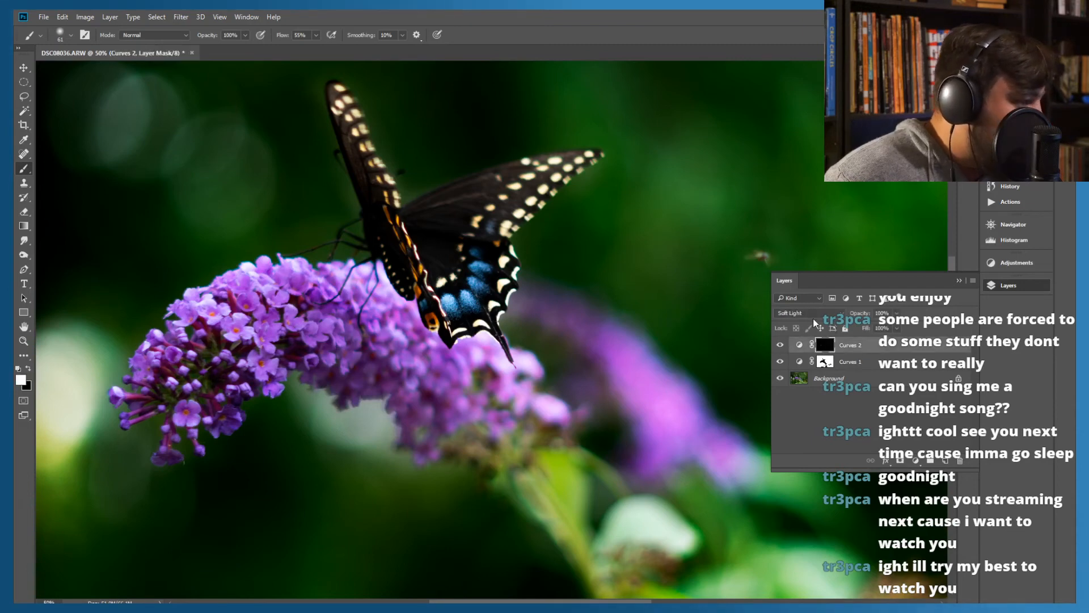
pyautogui.click(811, 311)
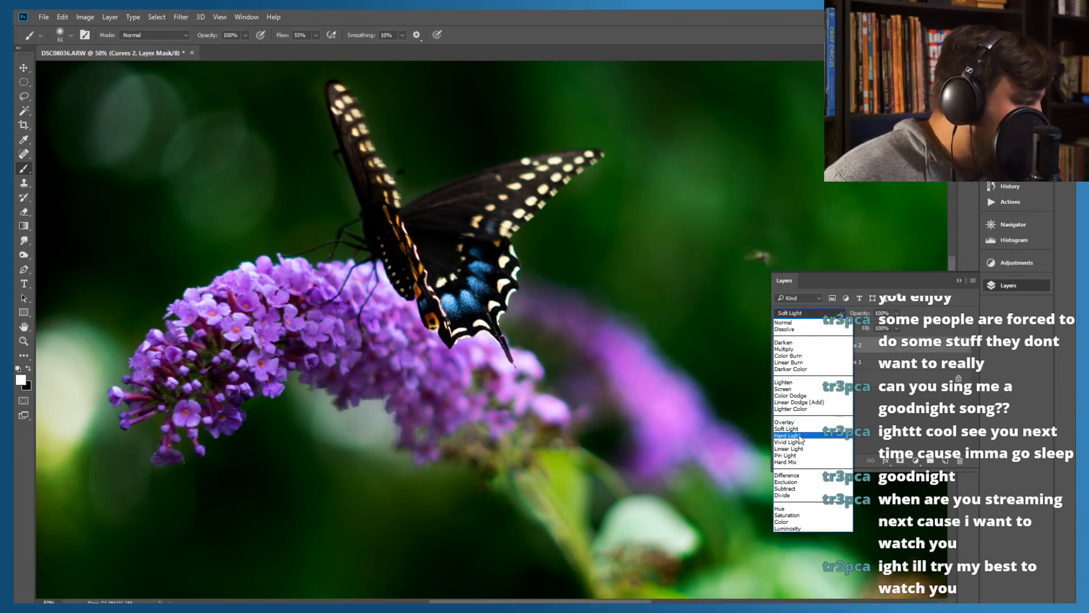
pyautogui.click(799, 433)
pyautogui.click(796, 313)
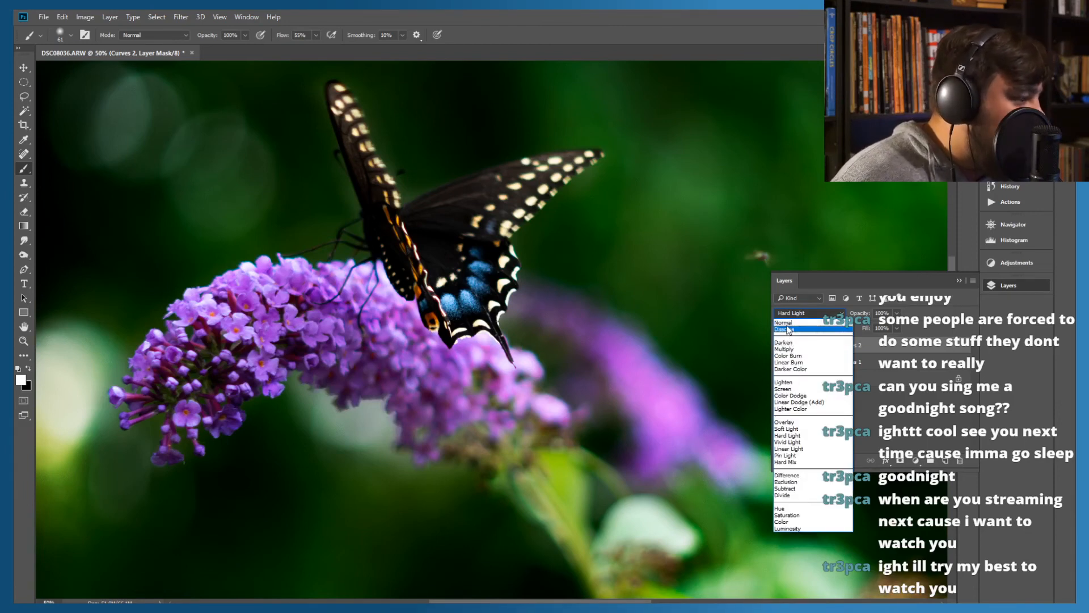
pyautogui.click(786, 322)
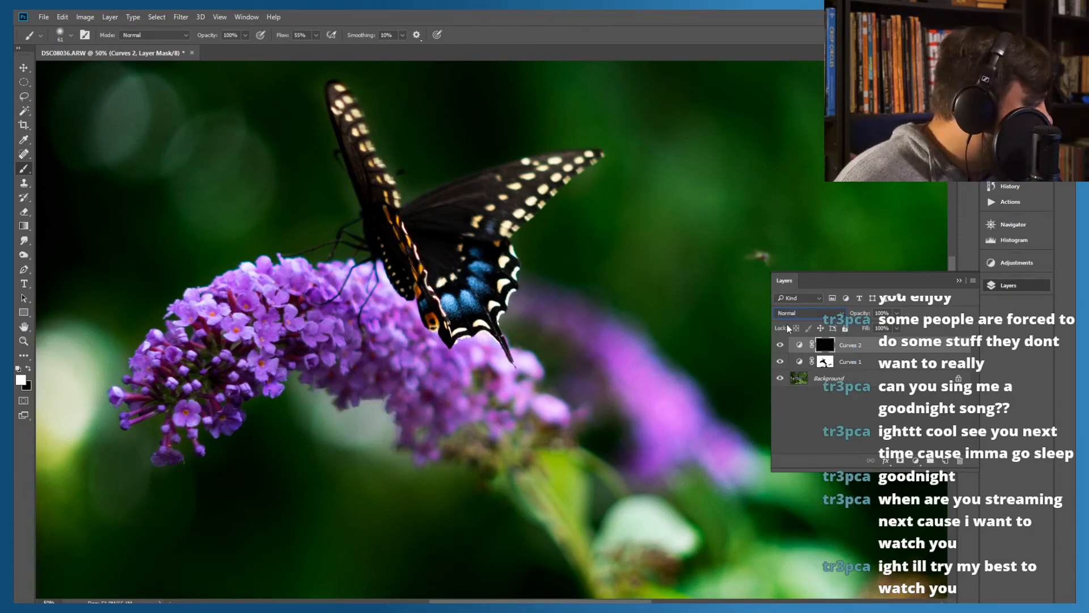
pyautogui.click(781, 346)
pyautogui.click(781, 345)
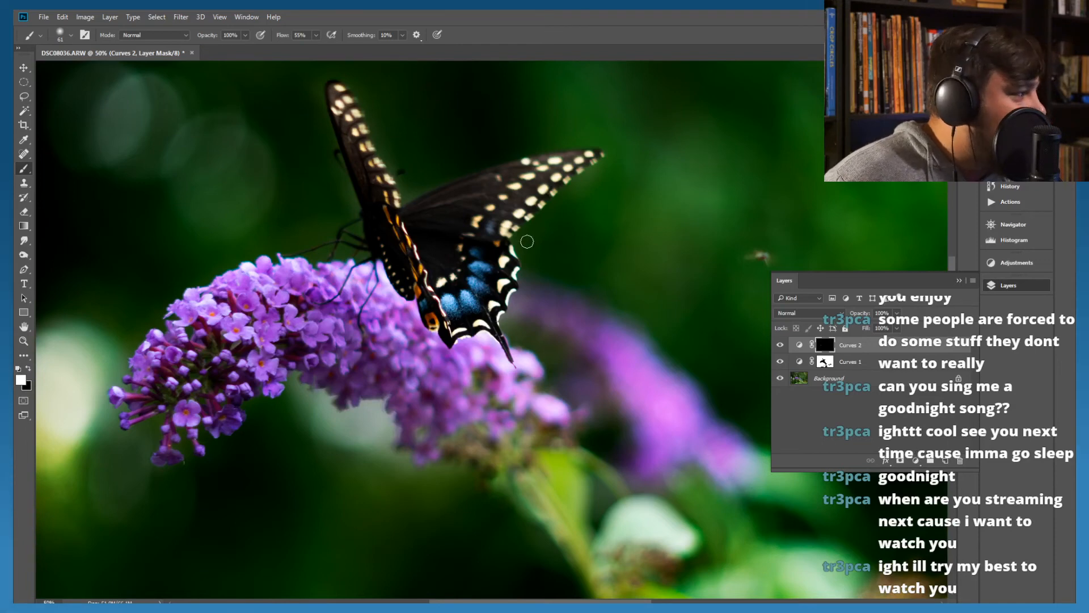
# Add a new empty layer above Curves 2 and sample the cream colour of the butterfly's wing spots
pyautogui.scroll(5, 528, 244)
pyautogui.scroll(1, 534, 258)
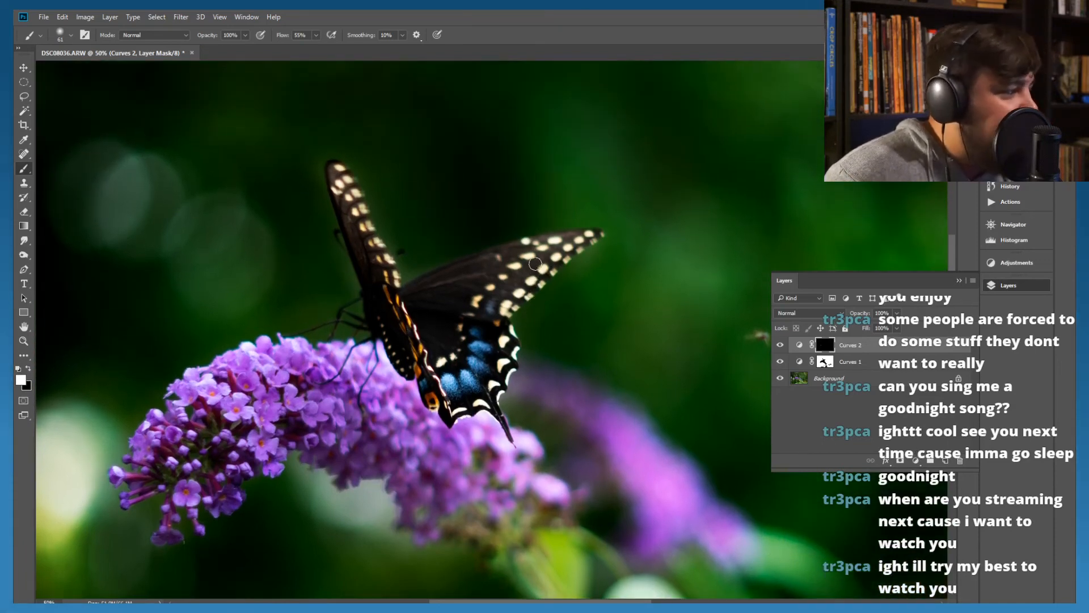
pyautogui.scroll(2, 539, 265)
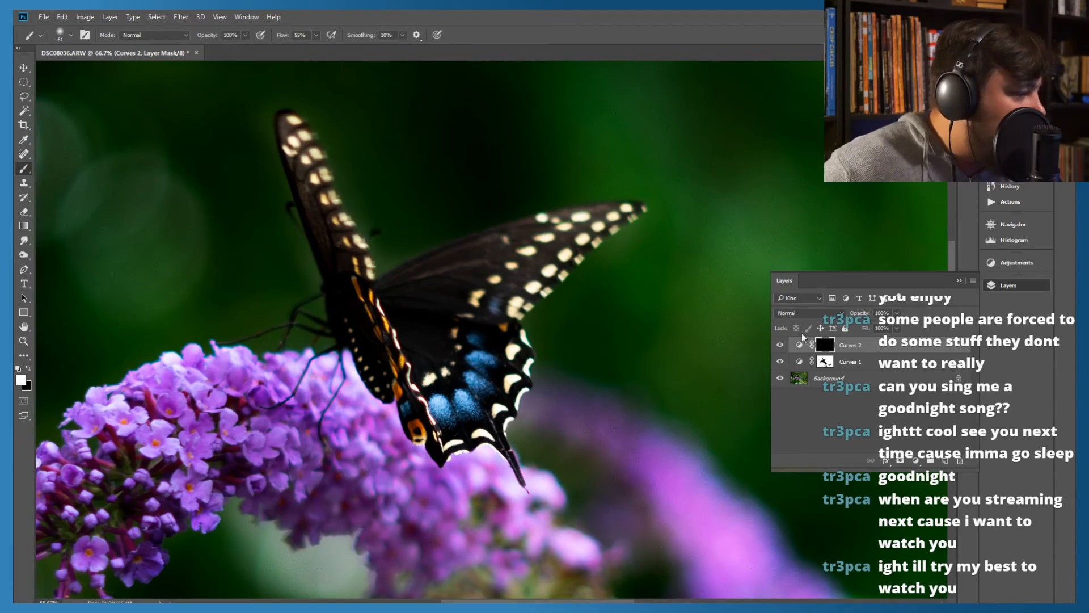
pyautogui.click(945, 463)
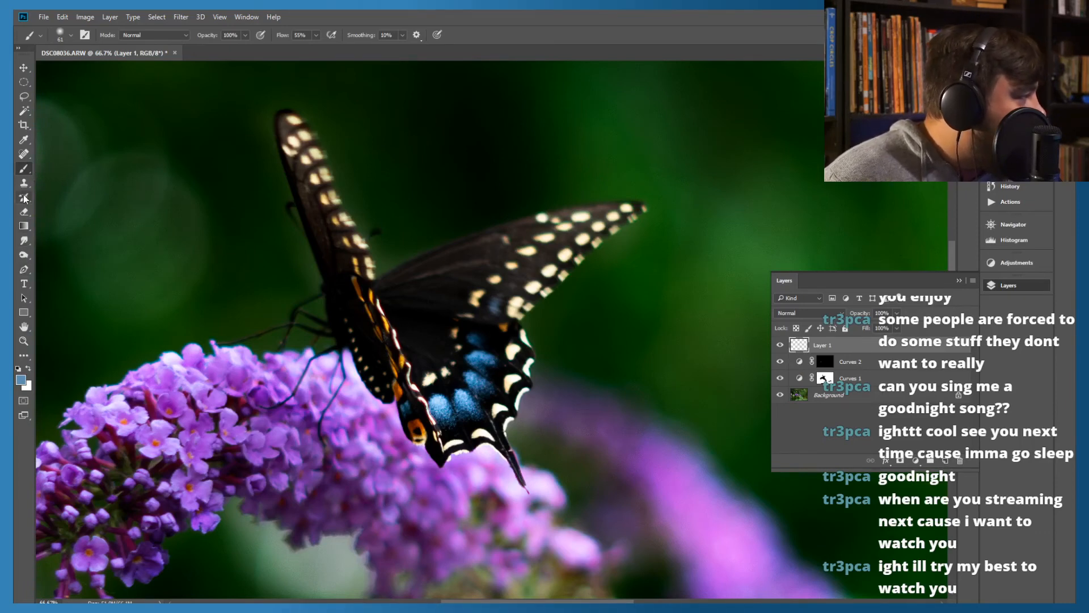
pyautogui.click(24, 139)
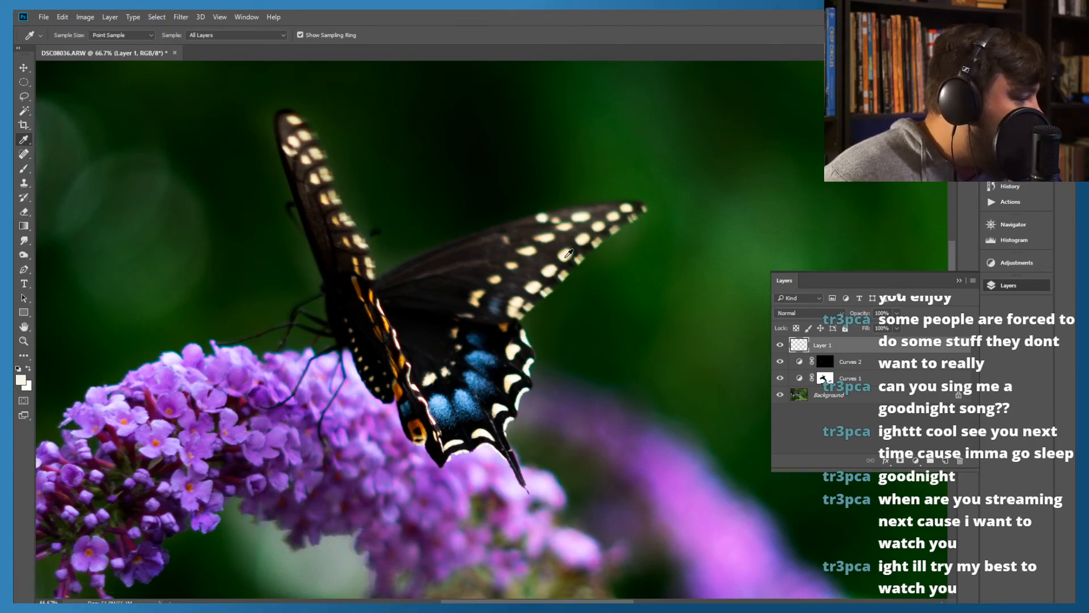
pyautogui.moveTo(569, 252); pyautogui.dragTo(309, 131)
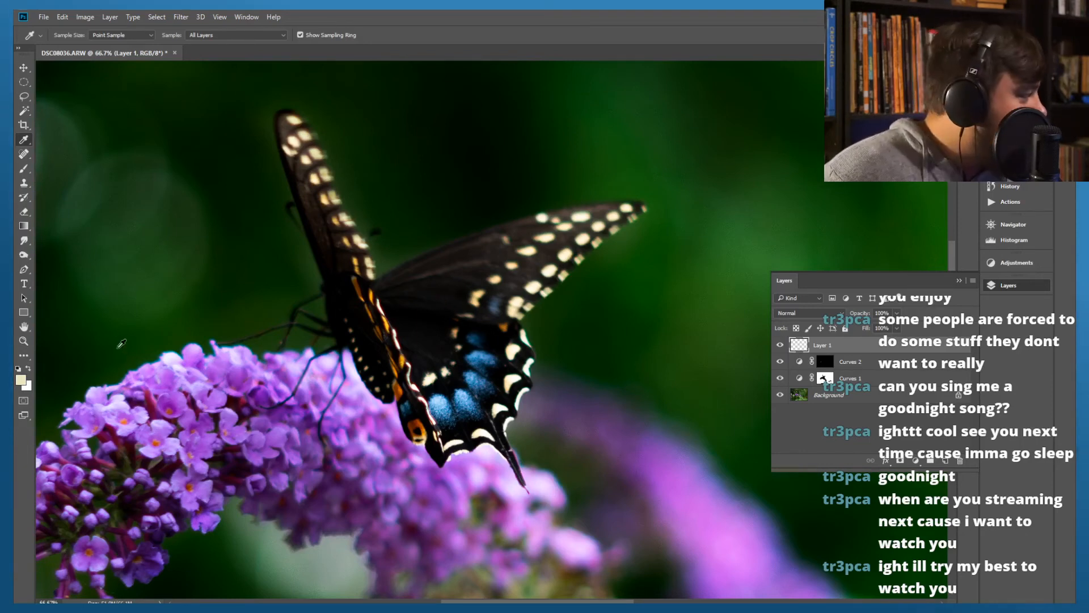
# Set the foreground colour to a more saturated cream yellow, #ebe6a7
pyautogui.click(21, 382)
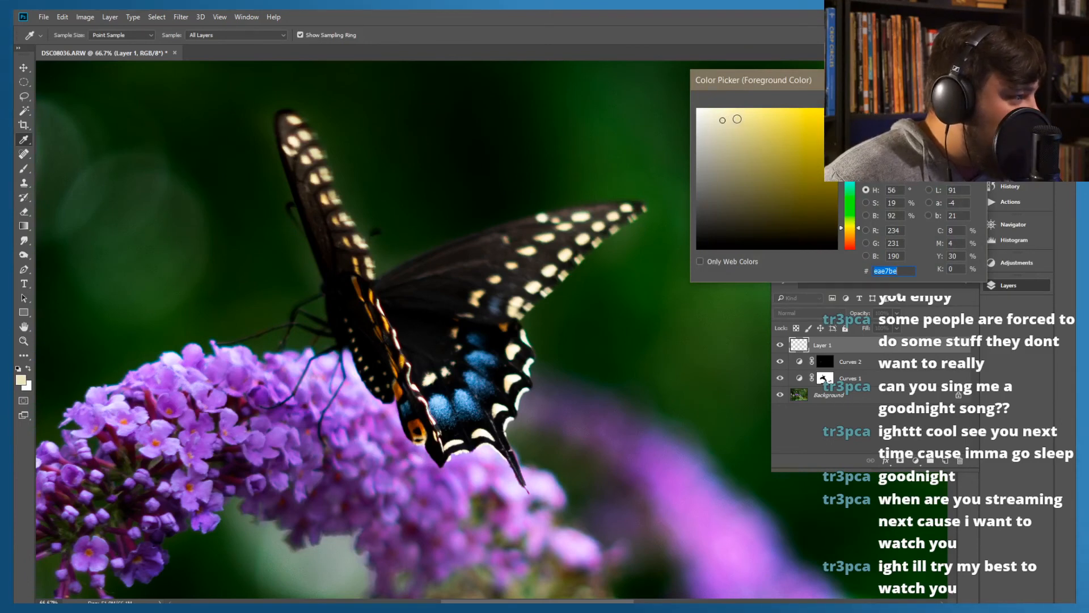
pyautogui.click(737, 120)
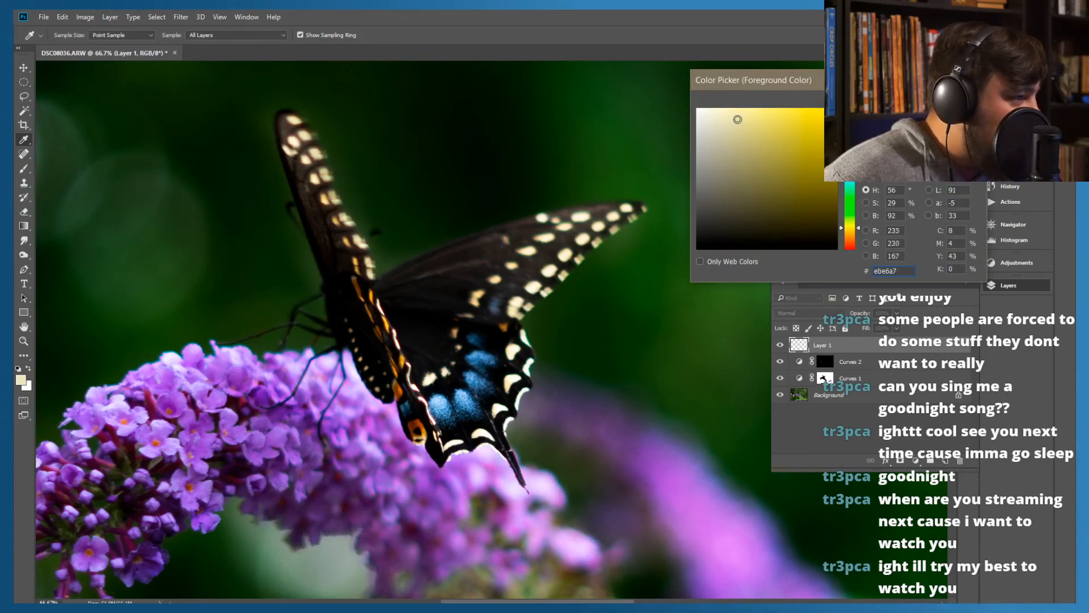
pyautogui.click(946, 100)
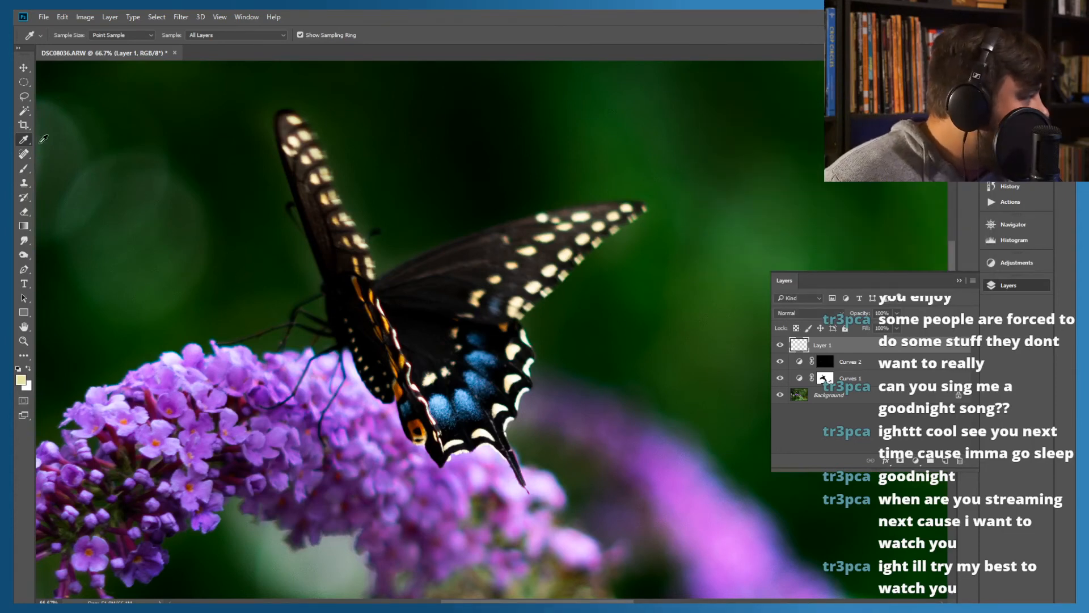
# Brush the cream yellow along the row of spots near the right wing's outer edge on Layer 1
pyautogui.click(25, 171)
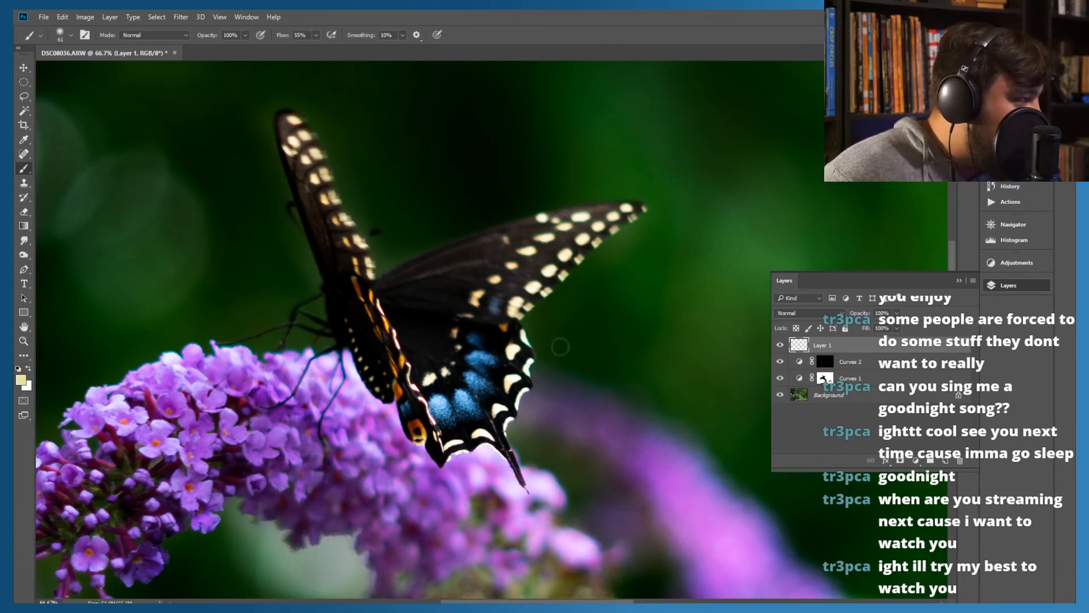
pyautogui.moveTo(577, 234)
pyautogui.mouseDown()
pyautogui.moveTo(574, 253)
pyautogui.moveTo(562, 244)
pyautogui.moveTo(632, 208)
pyautogui.moveTo(514, 309)
pyautogui.moveTo(563, 245)
pyautogui.mouseUp()
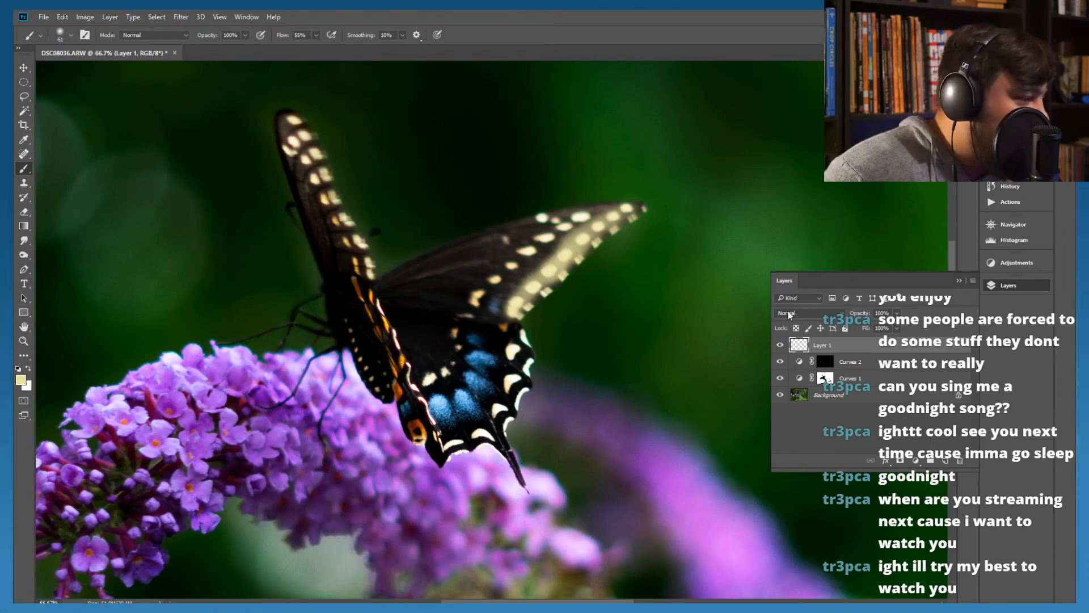
# Try darkening blend modes on Layer 1, comparing Multiply, Color Burn, Linear Burn and Darker Color on the painted spots
pyautogui.click(809, 313)
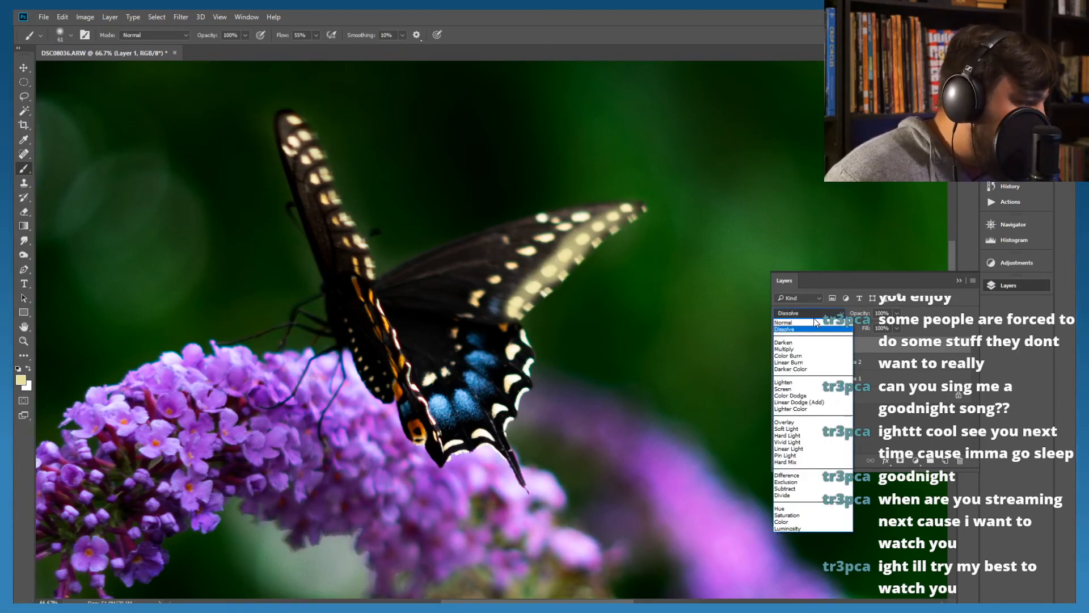
pyautogui.click(803, 327)
pyautogui.press('Down')
pyautogui.press('Down')
pyautogui.press('Down')
pyautogui.press('Down')
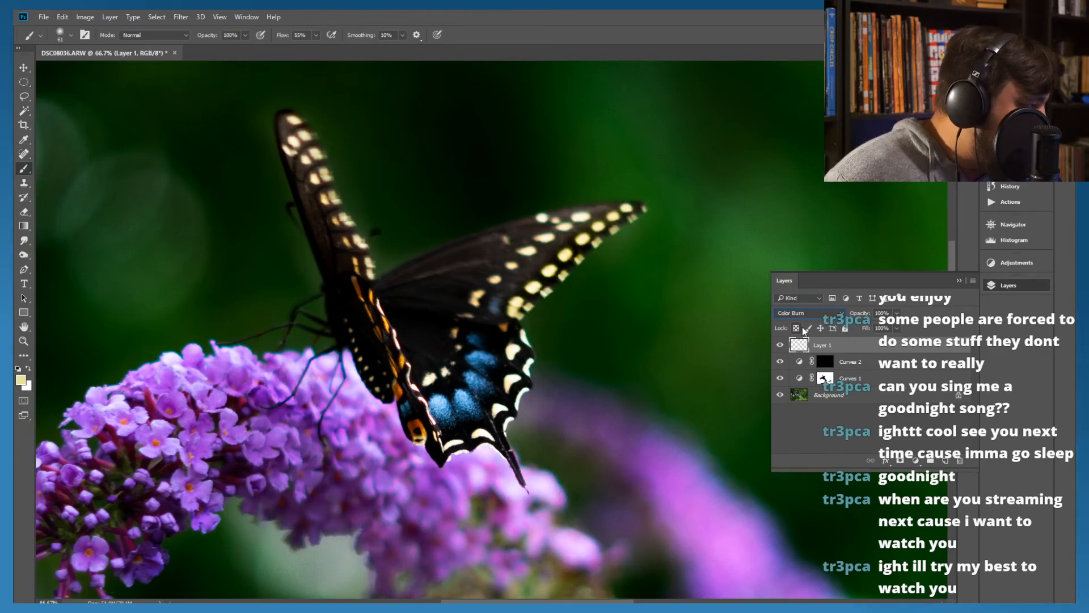
pyautogui.press('Up')
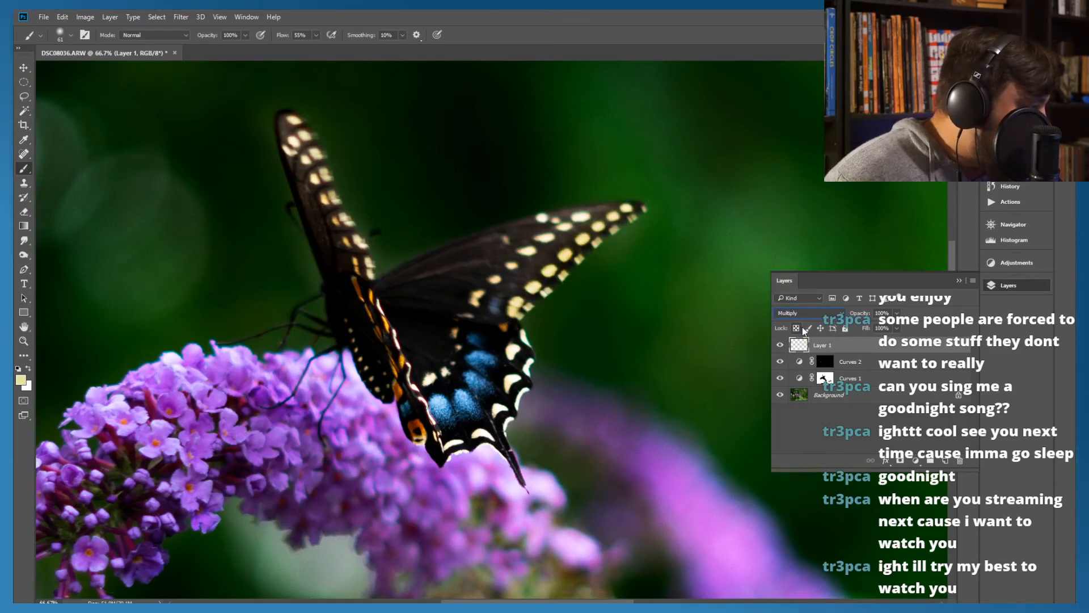
pyautogui.press('Up')
pyautogui.press('Down')
pyautogui.press('Down')
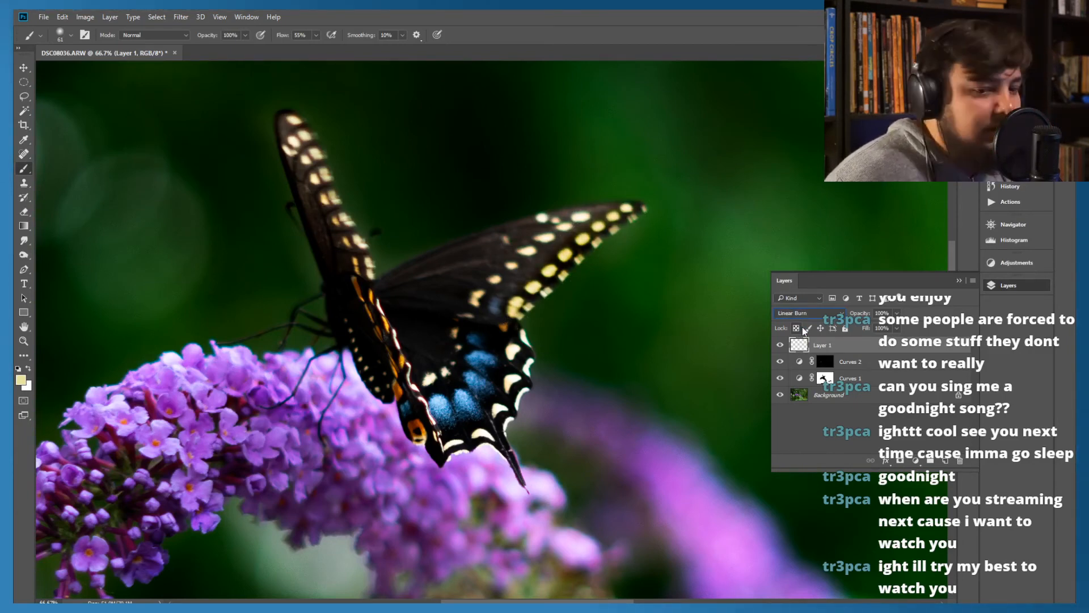
pyautogui.press('Down')
pyautogui.press('Down')
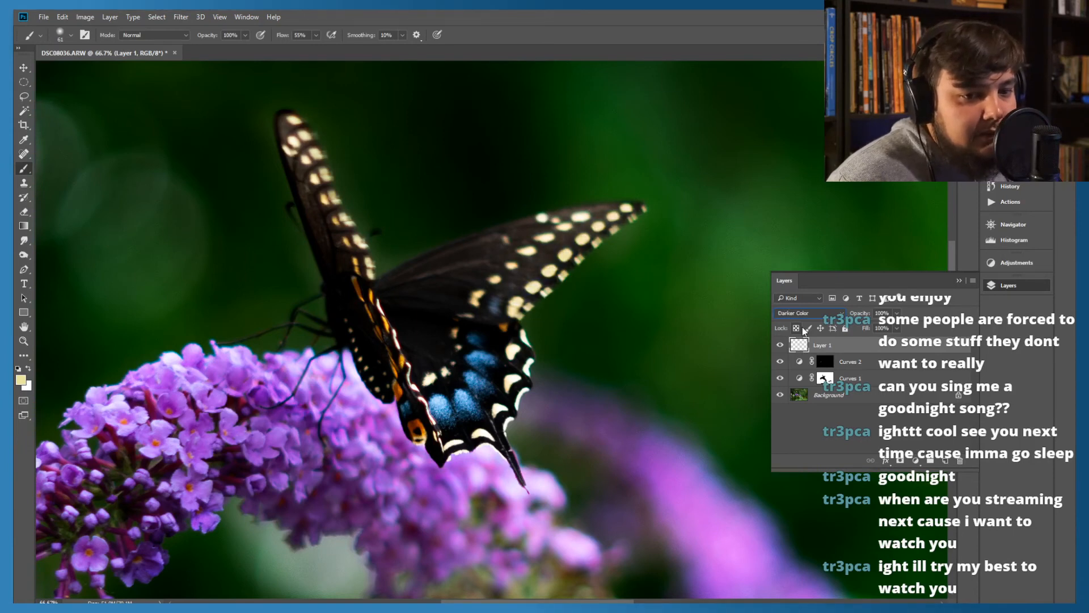
pyautogui.press('Up')
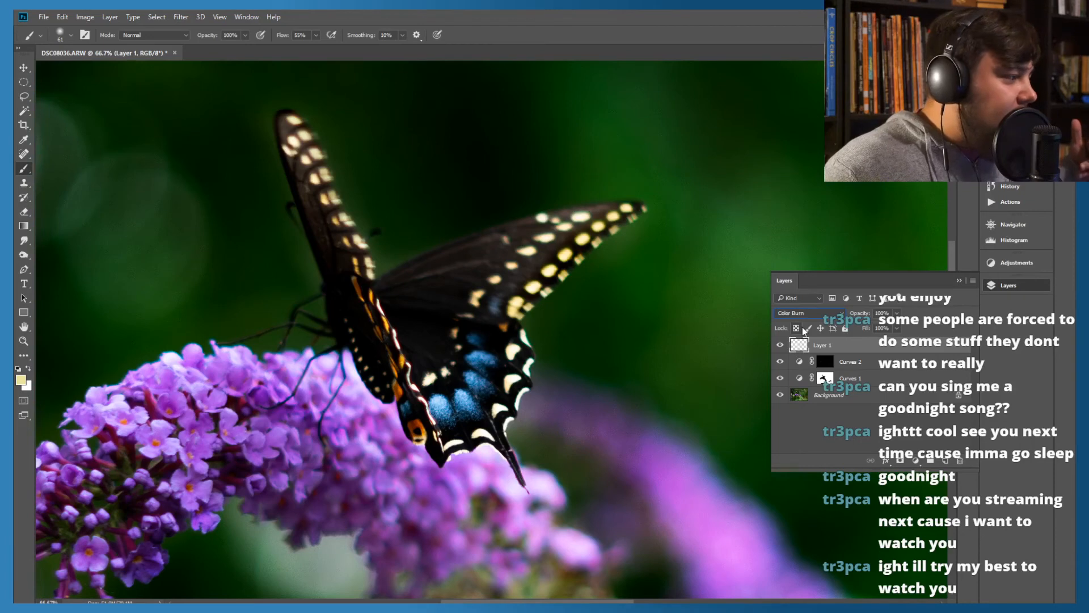
pyautogui.press('Down')
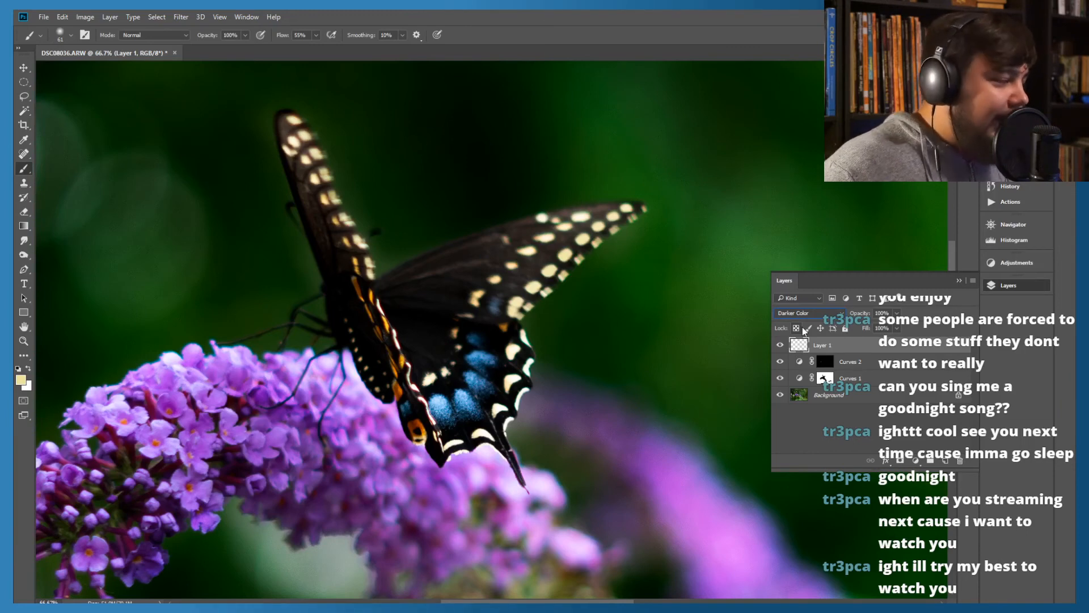
# Try further blend modes on Layer 1, from Dissolve and Multiply through Lighter Color to Vivid Light
pyautogui.press('Up')
pyautogui.press('Up')
pyautogui.press('Up')
pyautogui.press('Up')
pyautogui.press('Up')
pyautogui.press('Up')
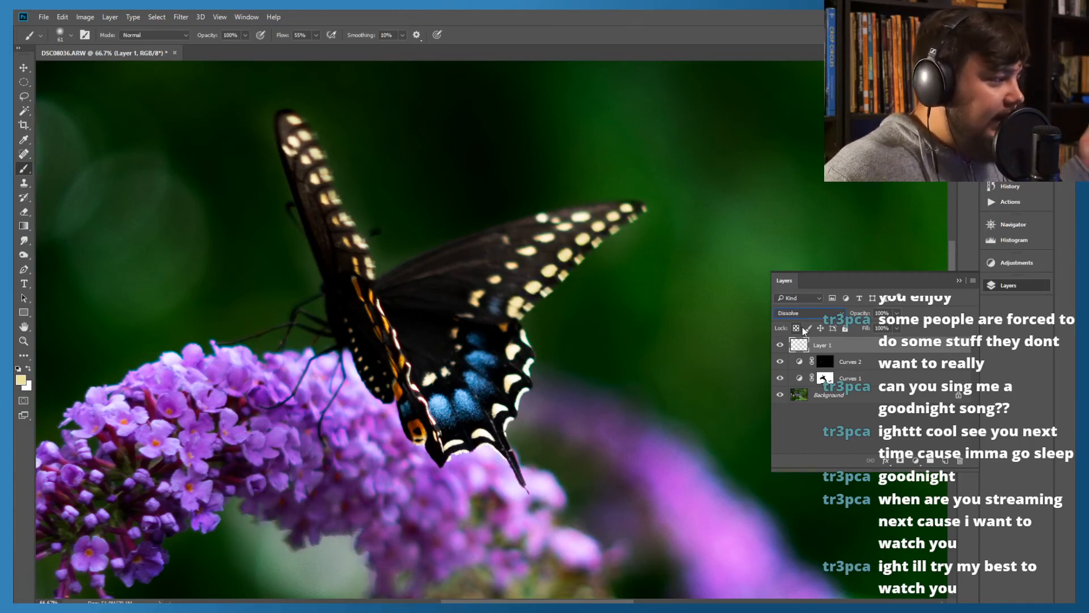
pyautogui.press('Down')
pyautogui.press('Down')
pyautogui.press('Down')
pyautogui.press('Down')
pyautogui.press('Down')
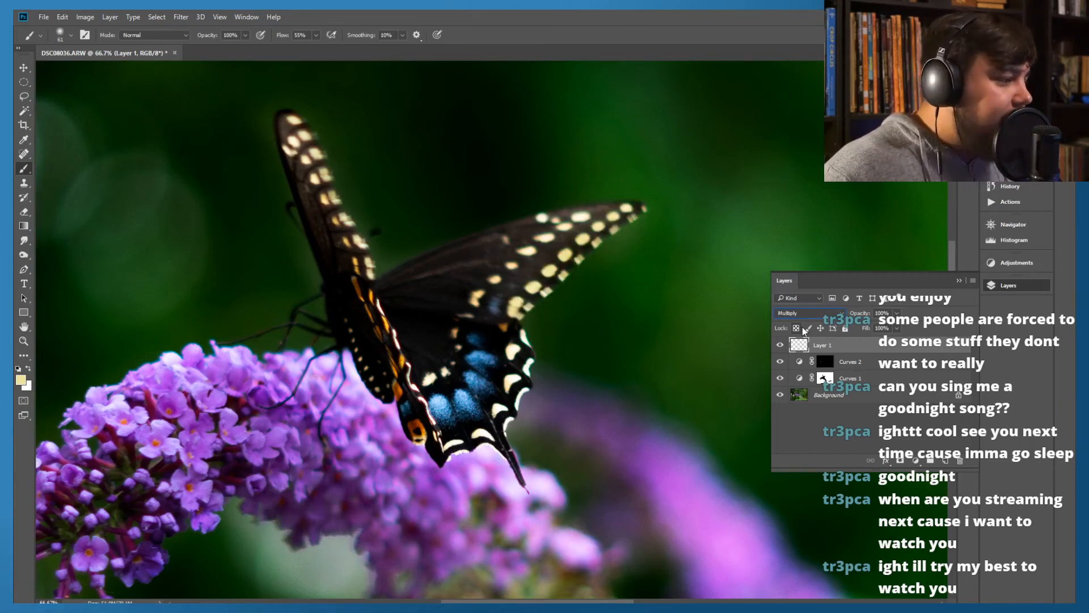
pyautogui.press('Down')
pyautogui.press('Down')
pyautogui.press('Down')
pyautogui.press('Down')
pyautogui.press('Down')
pyautogui.press('Down')
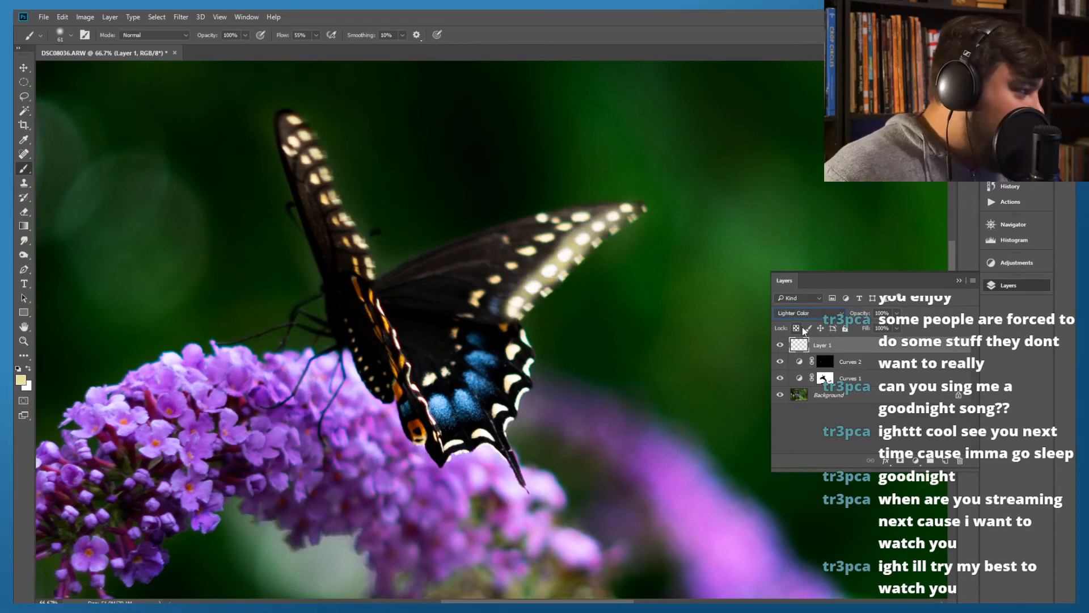
pyautogui.press('Down')
pyautogui.press('Down')
pyautogui.press('Down')
pyautogui.press('Down')
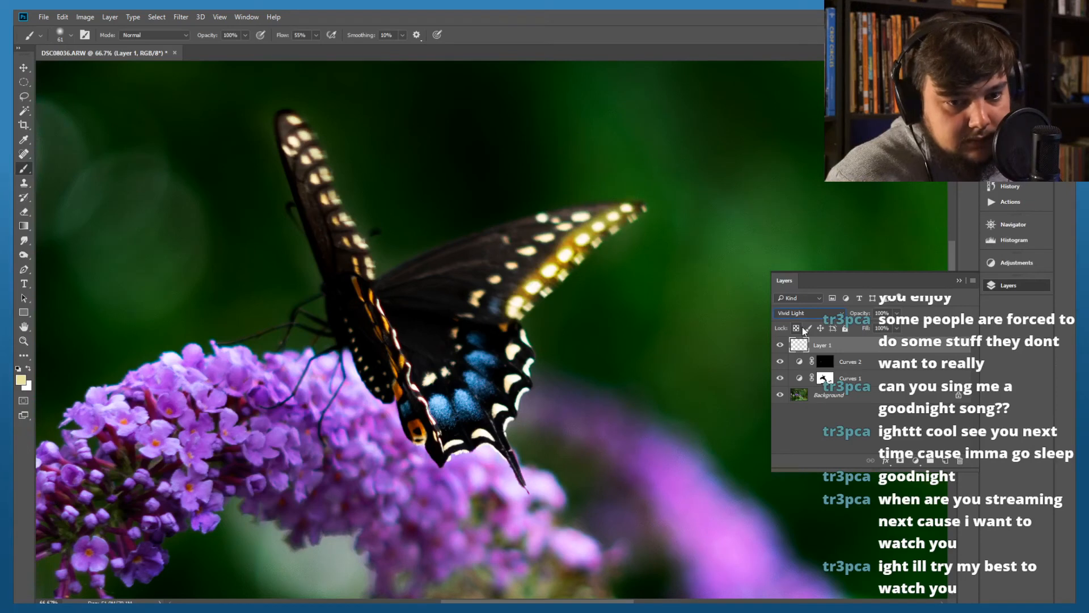
# Try the remaining blend modes on Layer 1, including Pin Light, Exclusion and Hue
pyautogui.press('Down')
pyautogui.press('Down')
pyautogui.press('Down')
pyautogui.press('Down')
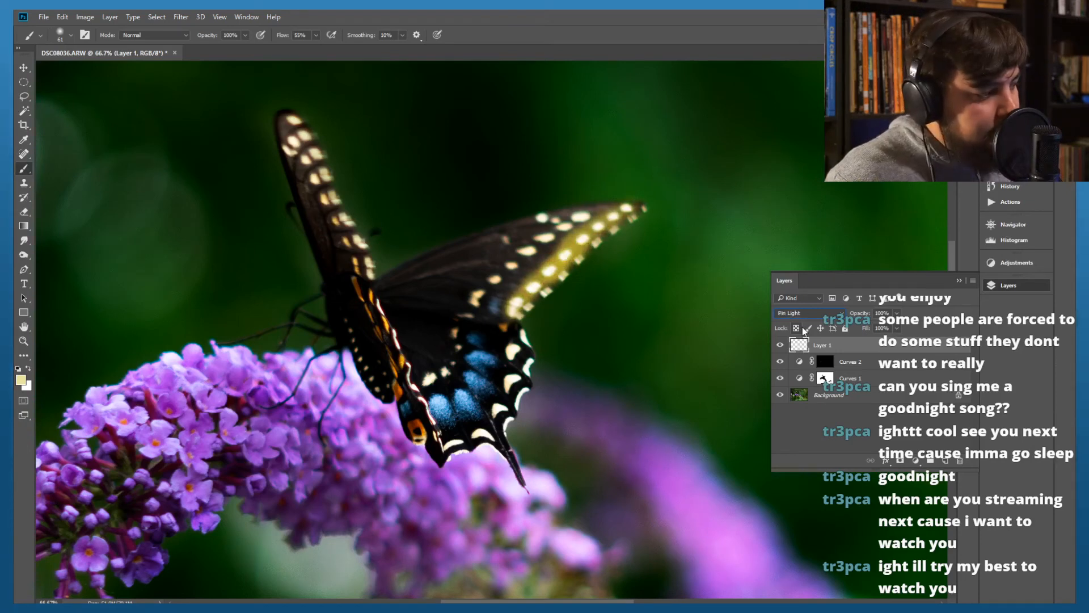
pyautogui.press('Down')
pyautogui.press('Down')
pyautogui.press('Down')
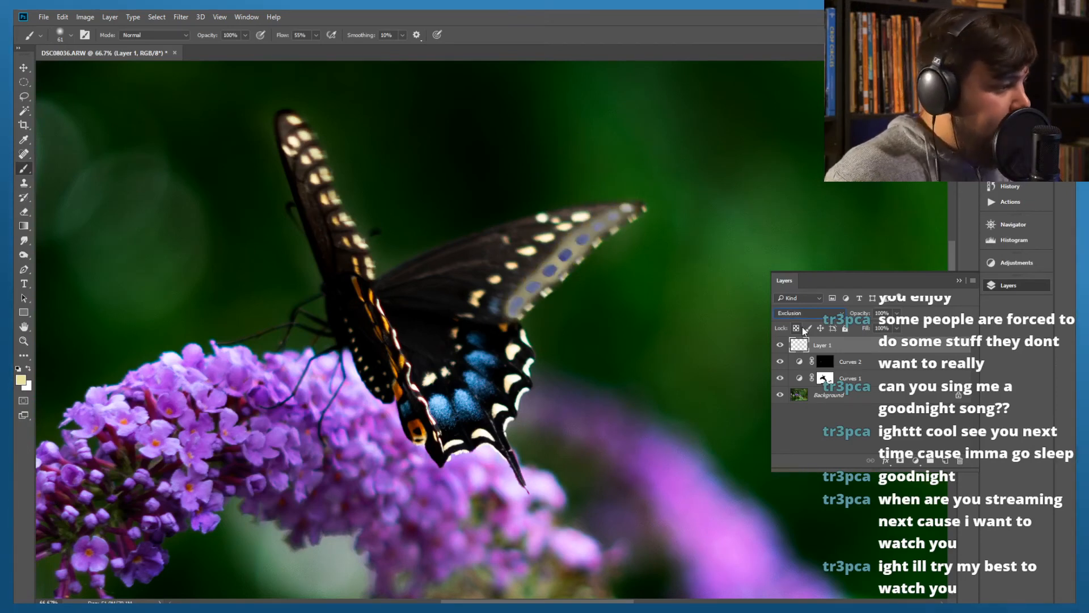
pyautogui.press('Down')
pyautogui.press('Down')
pyautogui.press('Down')
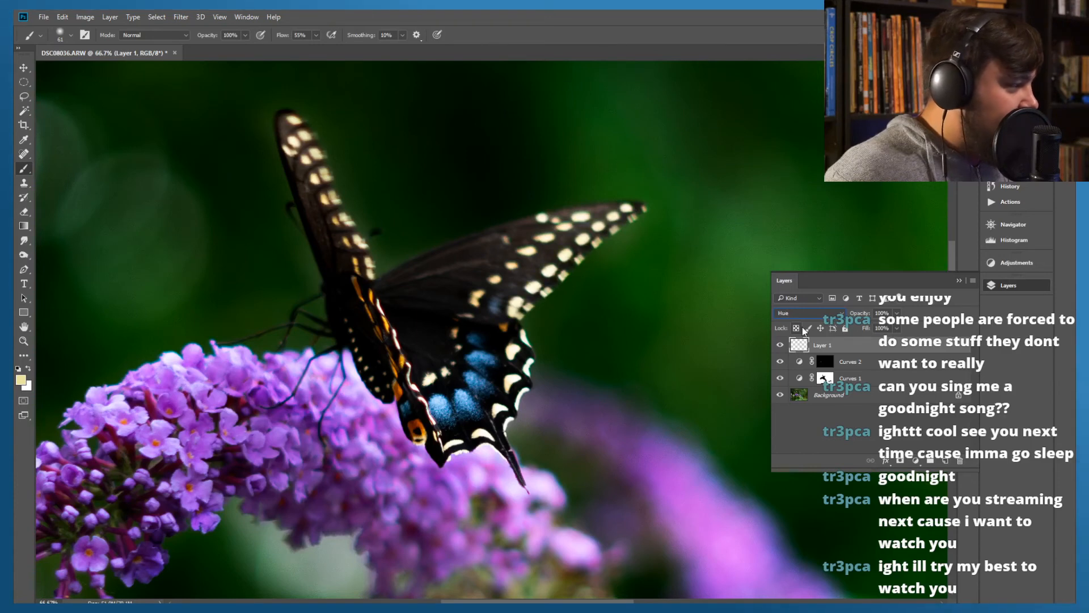
# Go back through the blend modes and set Layer 1 to Color Burn
pyautogui.press('Up')
pyautogui.press('Up')
pyautogui.press('Up')
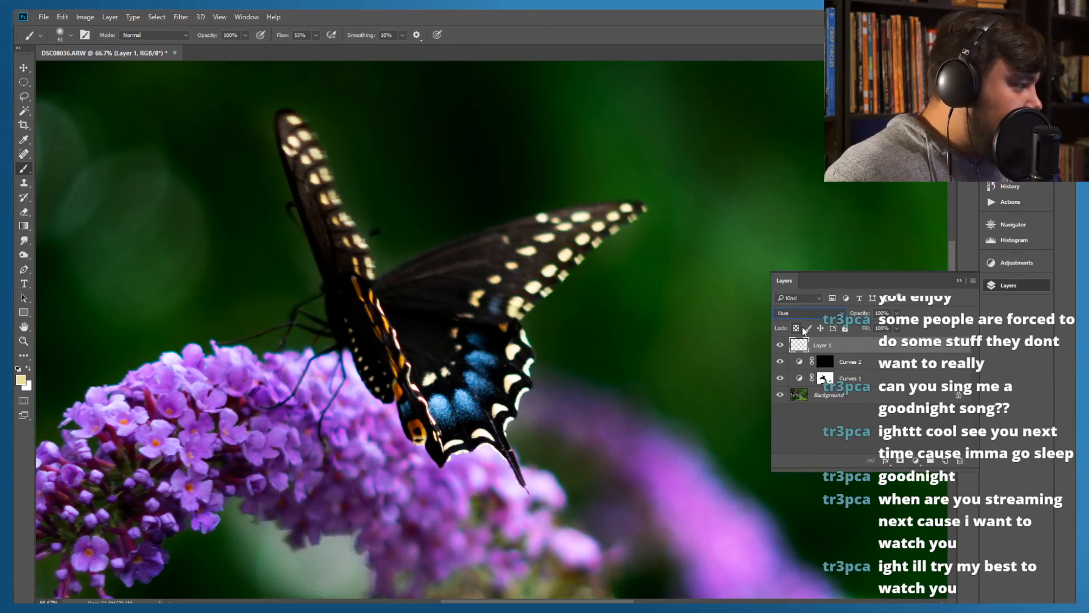
pyautogui.press('Down')
pyautogui.press('Up')
pyautogui.press('Up')
pyautogui.press('Up')
pyautogui.press('Up')
pyautogui.press('Up')
pyautogui.press('Up')
pyautogui.press('Down')
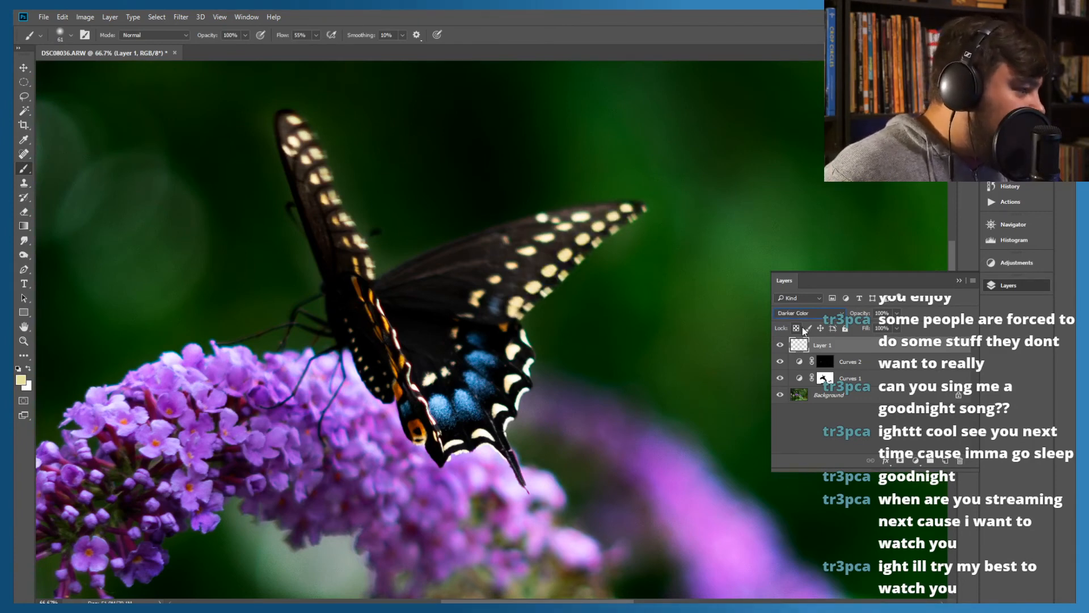
pyautogui.press('Up')
pyautogui.press('Up')
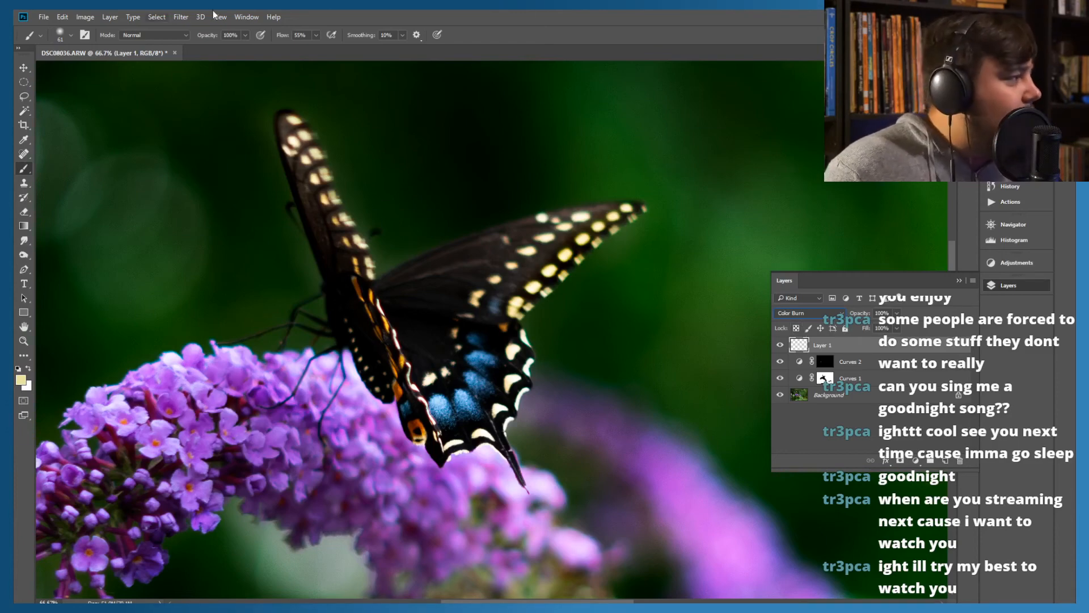
# Switch to Bridge to view the unedited butterfly photo and return to Photoshop
pyautogui.moveTo(453, 12); pyautogui.dragTo(0, 16)
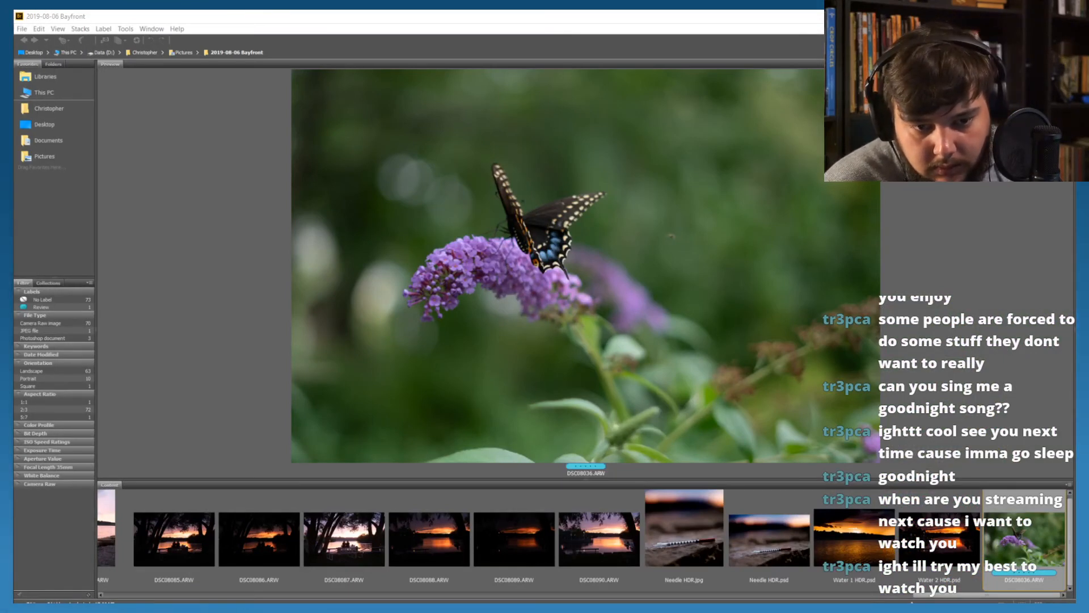
pyautogui.moveTo(0, 16); pyautogui.dragTo(642, 10)
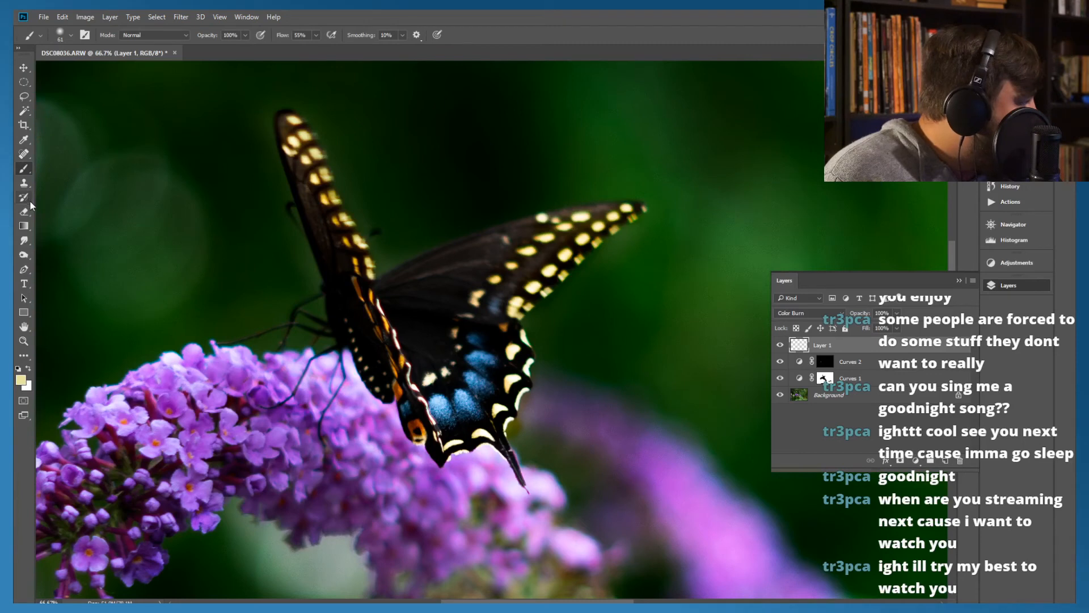
# Sample a medium blue from the blue patches on the butterfly's lower wing as the foreground colour
pyautogui.click(24, 139)
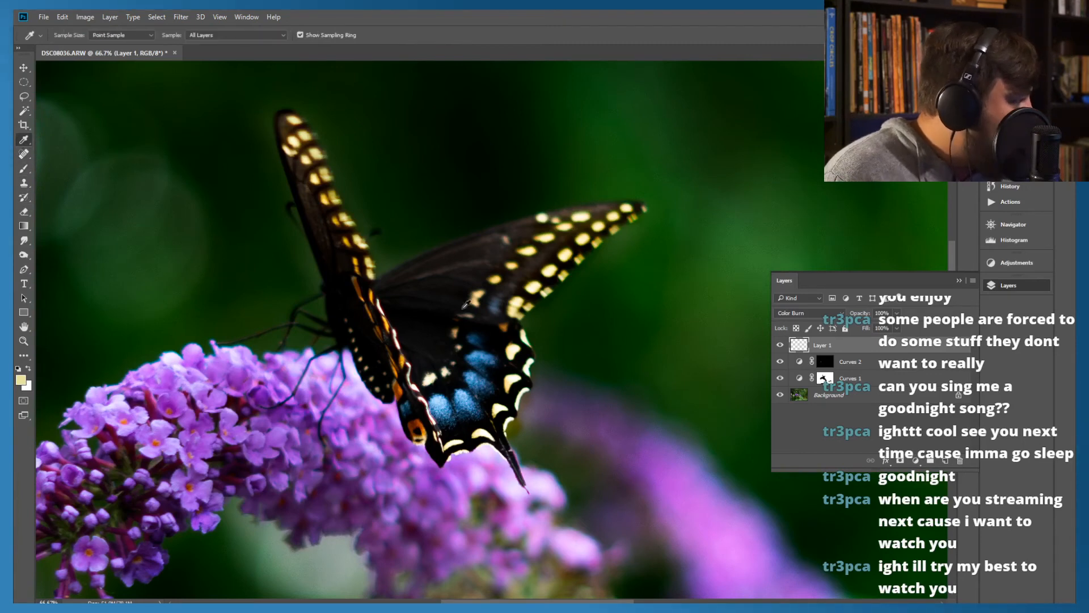
pyautogui.click(472, 408)
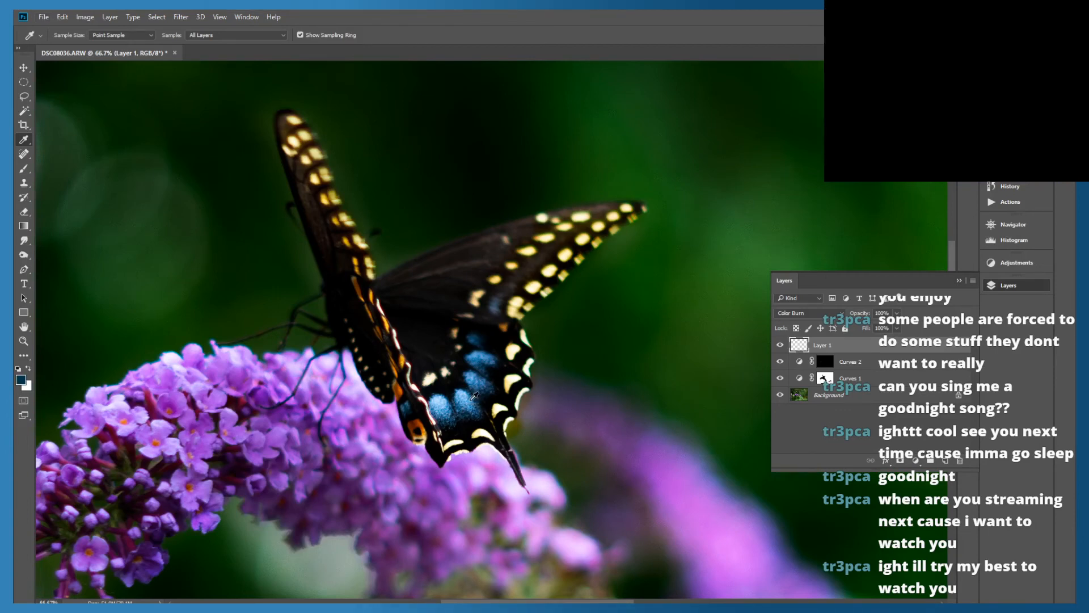
pyautogui.rightClick(473, 401)
pyautogui.click(470, 403)
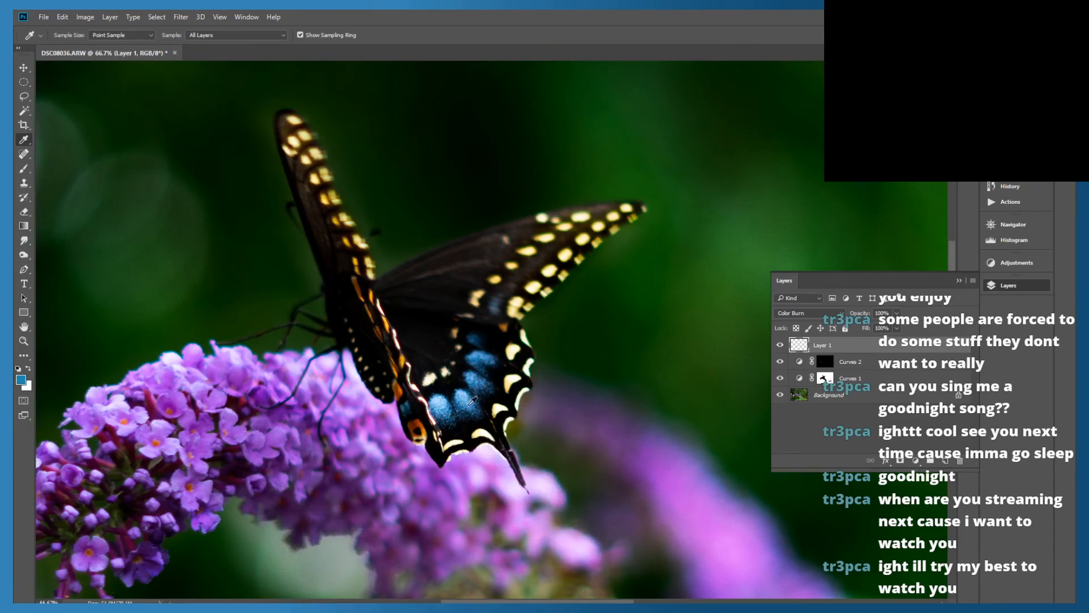
pyautogui.click(472, 402)
pyautogui.rightClick(471, 406)
pyautogui.click(480, 378)
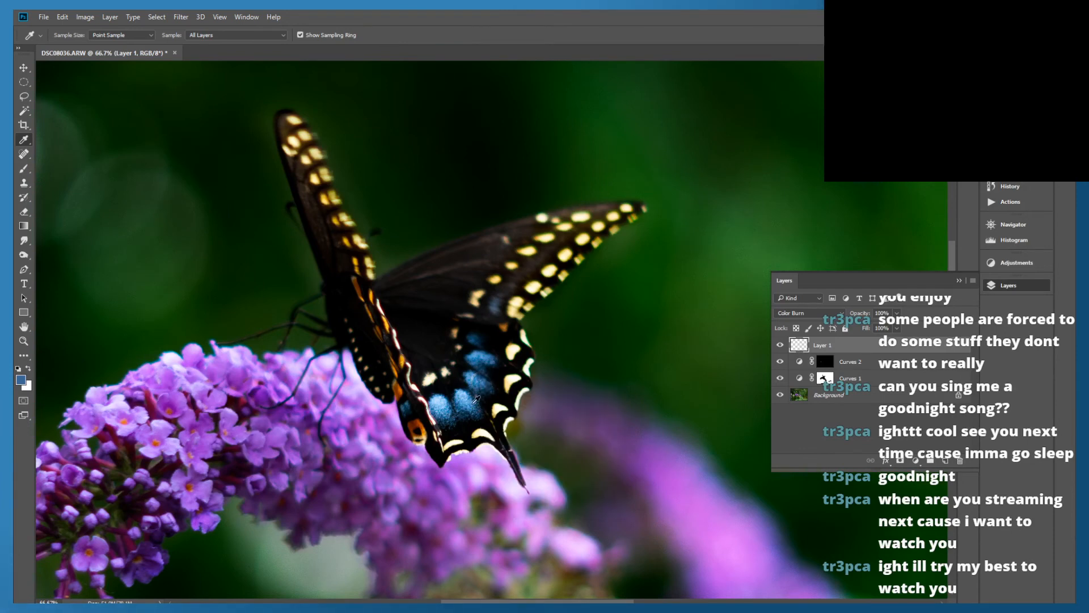
pyautogui.moveTo(481, 375); pyautogui.dragTo(463, 363)
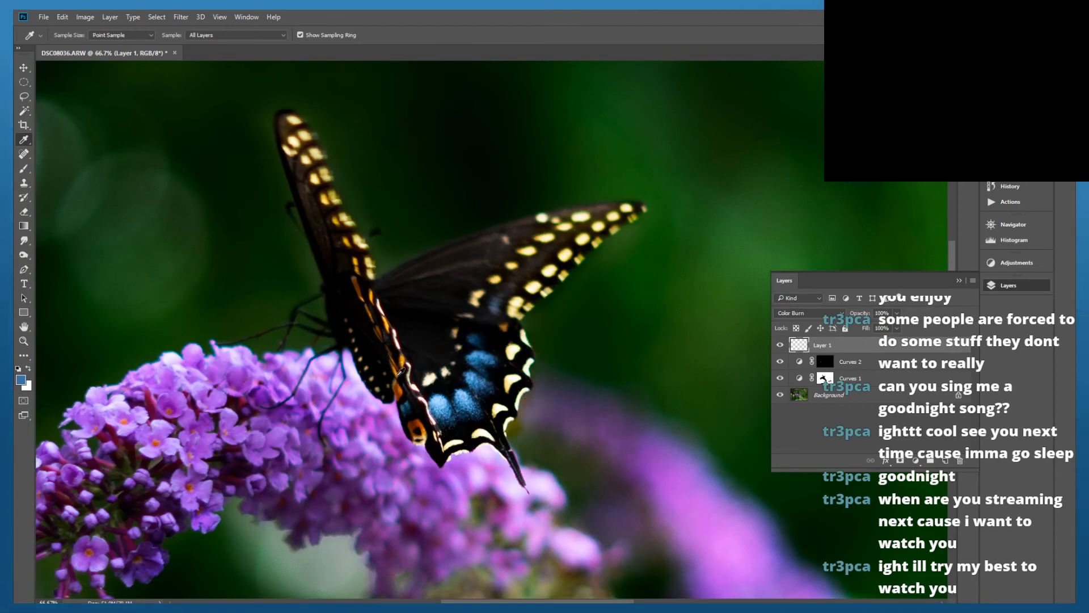
# Brush the sampled blue over the lower wing's blue patches on Layer 1 to deepen their colour
pyautogui.click(23, 169)
pyautogui.moveTo(480, 390)
pyautogui.mouseDown()
pyautogui.moveTo(478, 347)
pyautogui.moveTo(493, 353)
pyautogui.moveTo(493, 374)
pyautogui.moveTo(463, 402)
pyautogui.moveTo(437, 408)
pyautogui.moveTo(439, 396)
pyautogui.mouseUp()
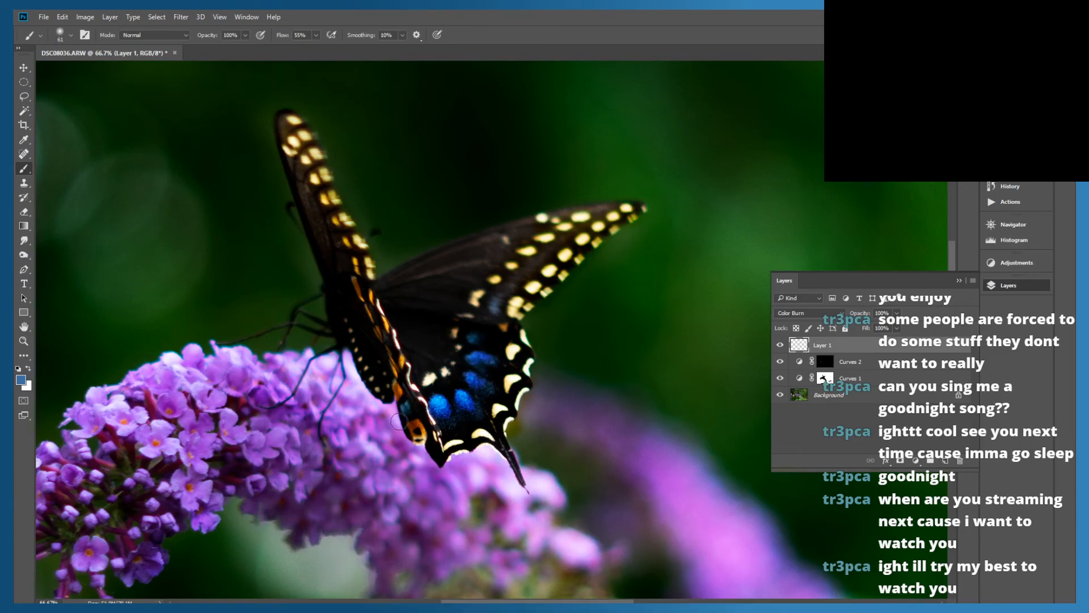
pyautogui.rightClick(413, 408)
pyautogui.press('Escape')
pyautogui.rightClick(407, 409)
pyautogui.press('Escape')
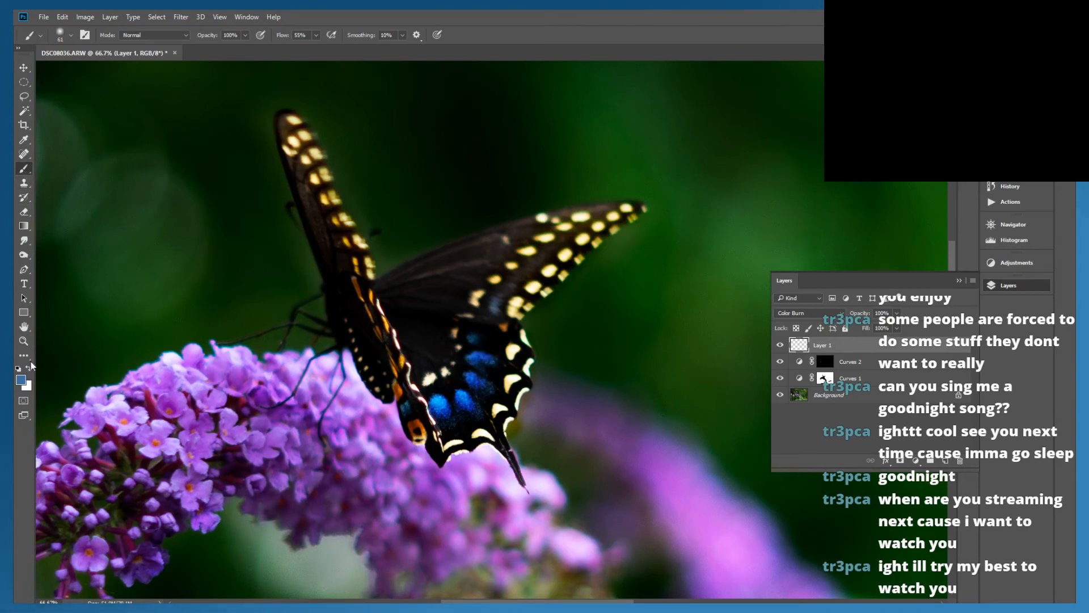
# Sample a pale cream from a right-wing spot and brush it over the small inner spots of the lower wing
pyautogui.press('i')
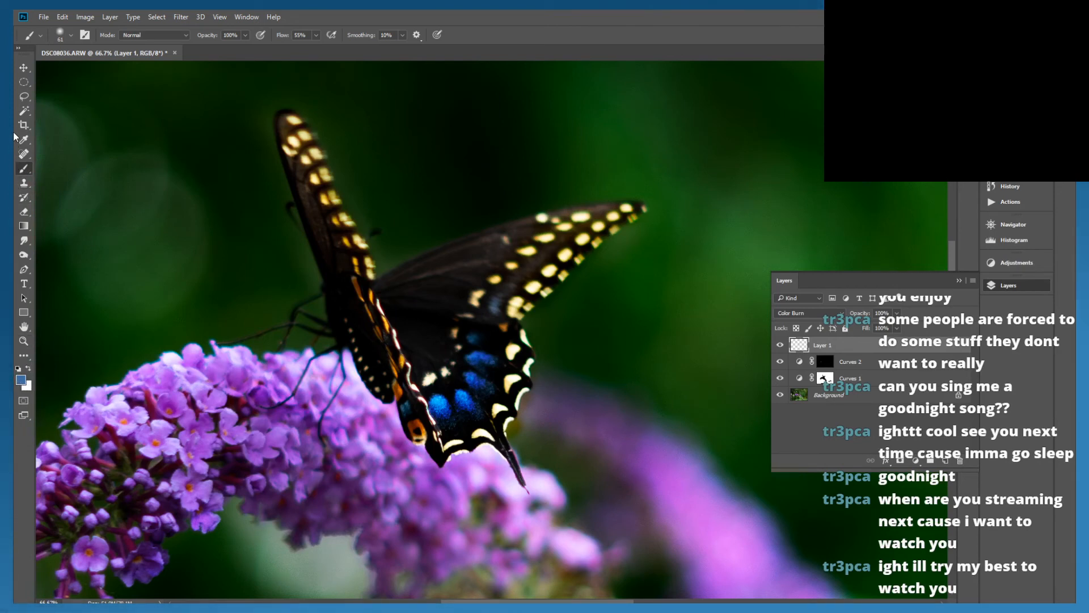
pyautogui.click(534, 286)
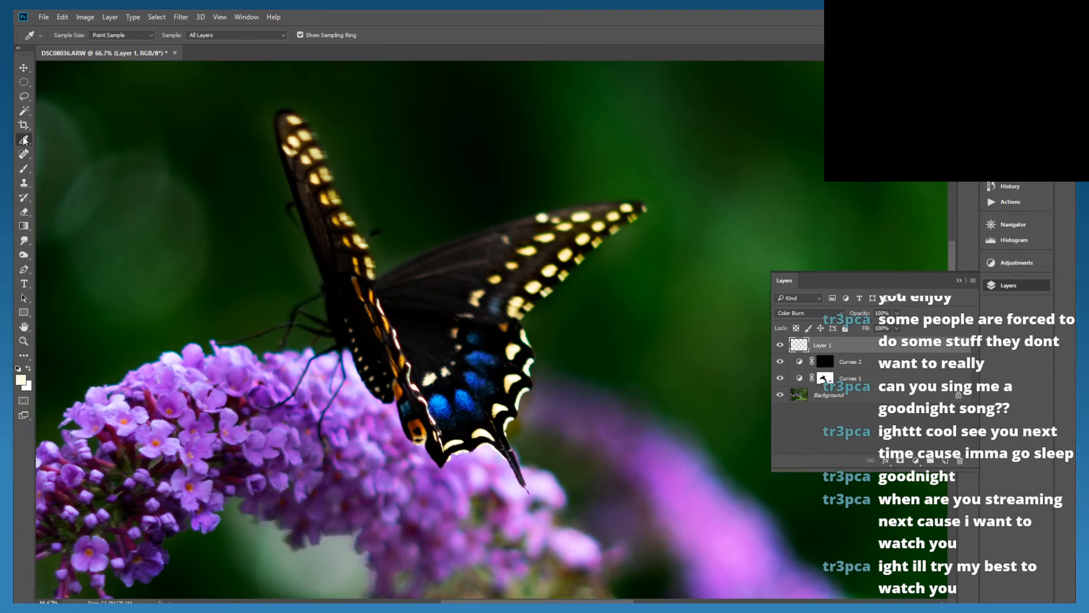
pyautogui.click(24, 169)
pyautogui.moveTo(445, 382)
pyautogui.mouseDown()
pyautogui.moveTo(430, 372)
pyautogui.moveTo(447, 371)
pyautogui.moveTo(428, 384)
pyautogui.moveTo(421, 377)
pyautogui.mouseUp()
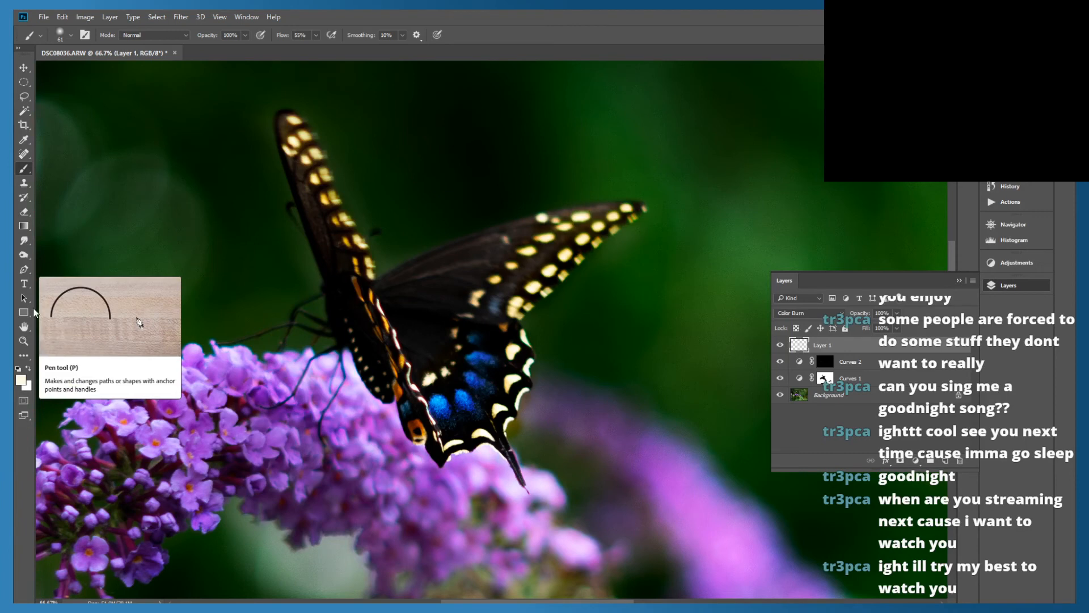
# Sample an orange-brown from the small spot where the butterfly's right and lower wings meet as the foreground colour
pyautogui.click(24, 142)
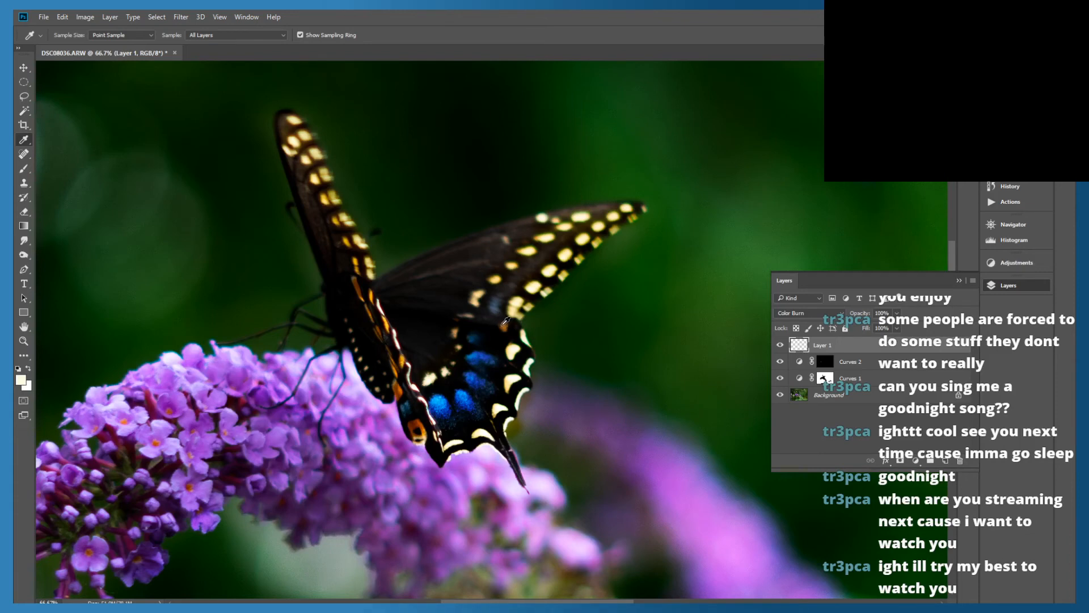
pyautogui.click(504, 324)
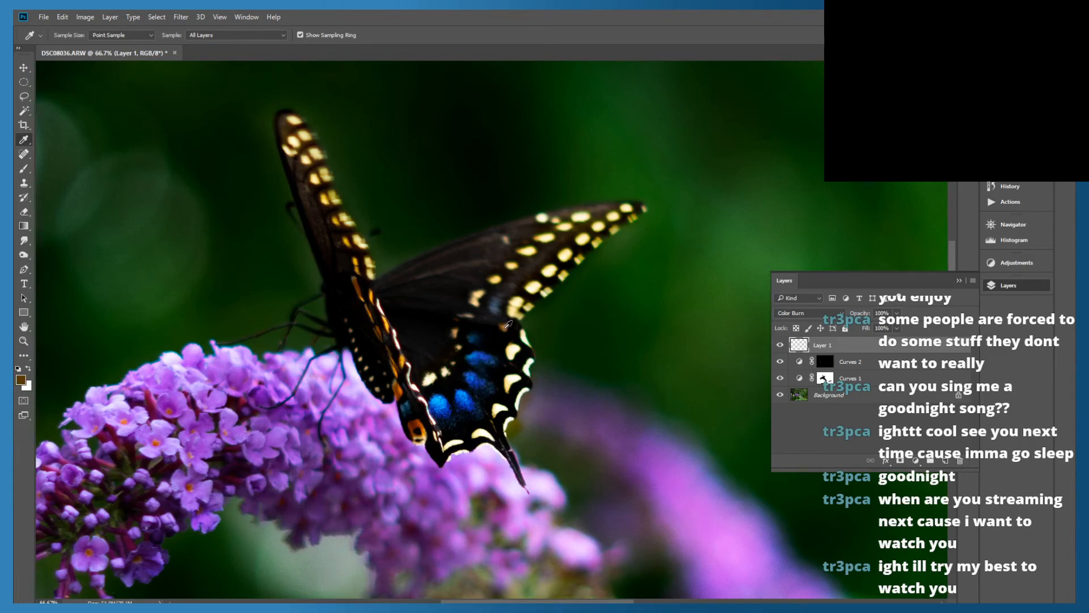
pyautogui.rightClick(506, 325)
pyautogui.click(507, 323)
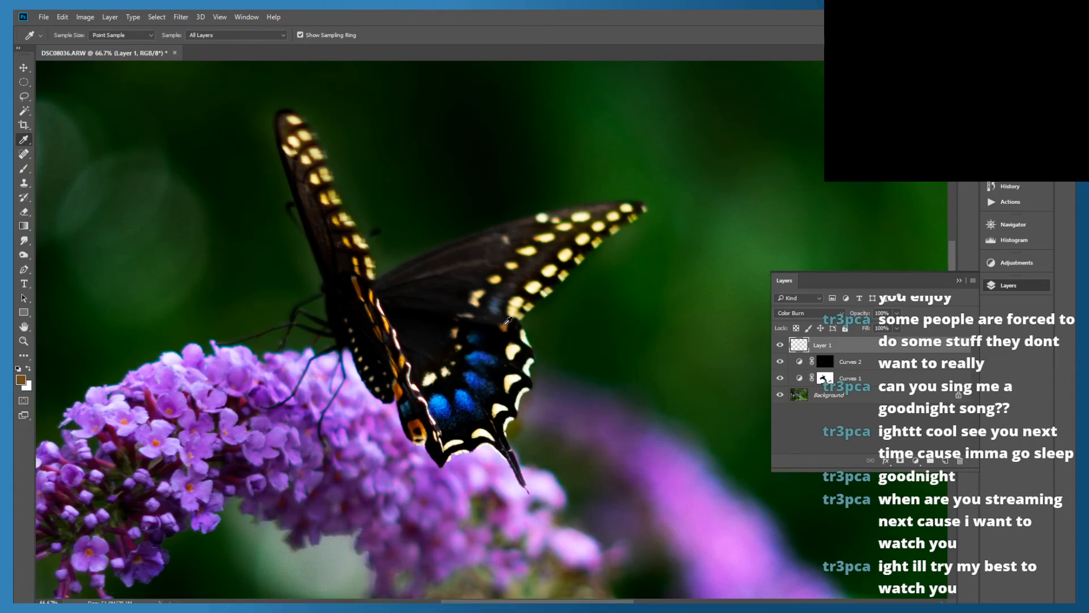
pyautogui.rightClick(499, 324)
pyautogui.click(501, 325)
pyautogui.click(499, 339)
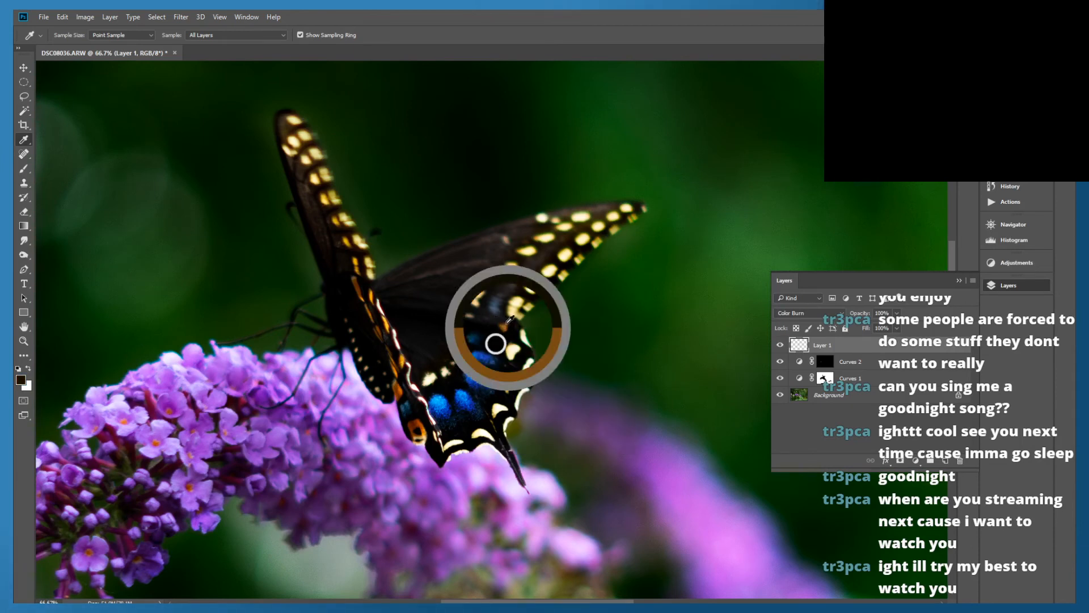
pyautogui.moveTo(481, 347); pyautogui.dragTo(509, 322)
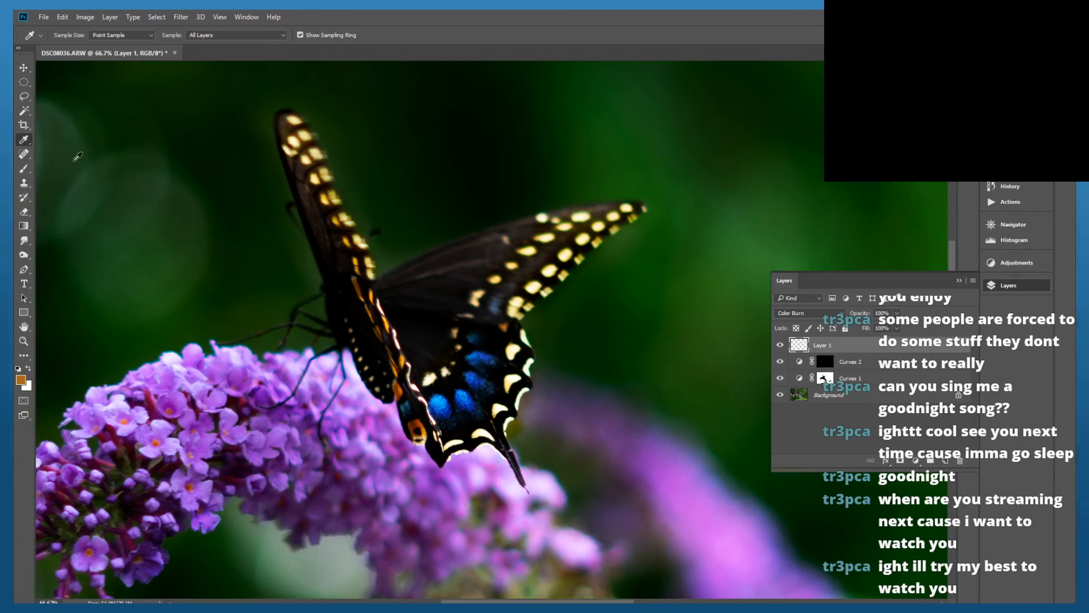
# Brush the sampled orange-brown over the orange markings along the inner edge of the left wing on Layer 1
pyautogui.click(27, 172)
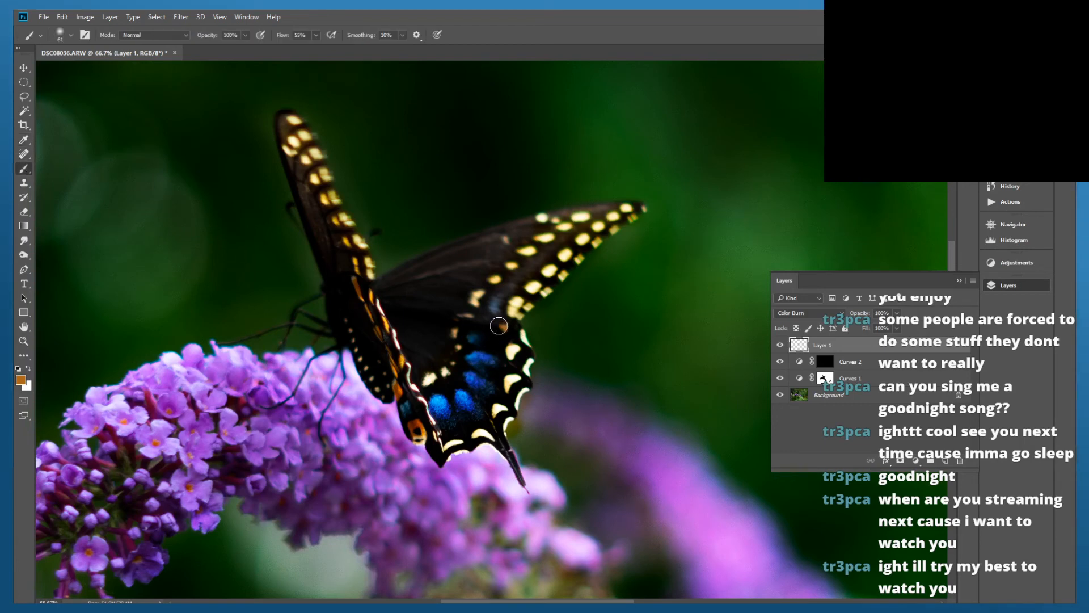
pyautogui.rightClick(501, 325)
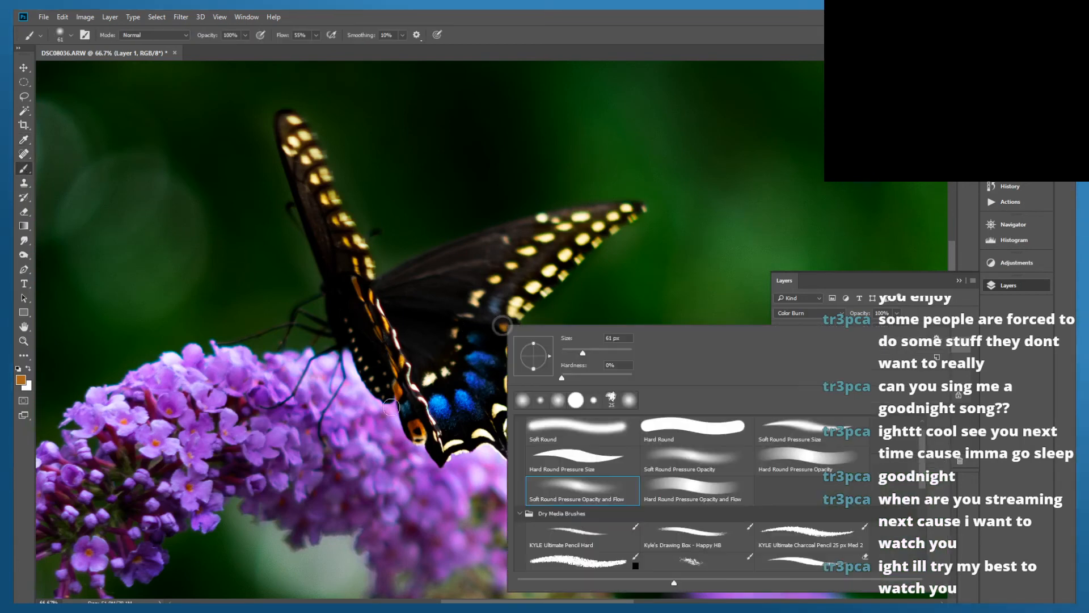
pyautogui.click(402, 380)
pyautogui.moveTo(405, 380); pyautogui.dragTo(394, 392)
pyautogui.moveTo(423, 429)
pyautogui.mouseDown()
pyautogui.moveTo(412, 426)
pyautogui.moveTo(426, 441)
pyautogui.mouseUp()
pyautogui.moveTo(352, 293); pyautogui.dragTo(380, 348)
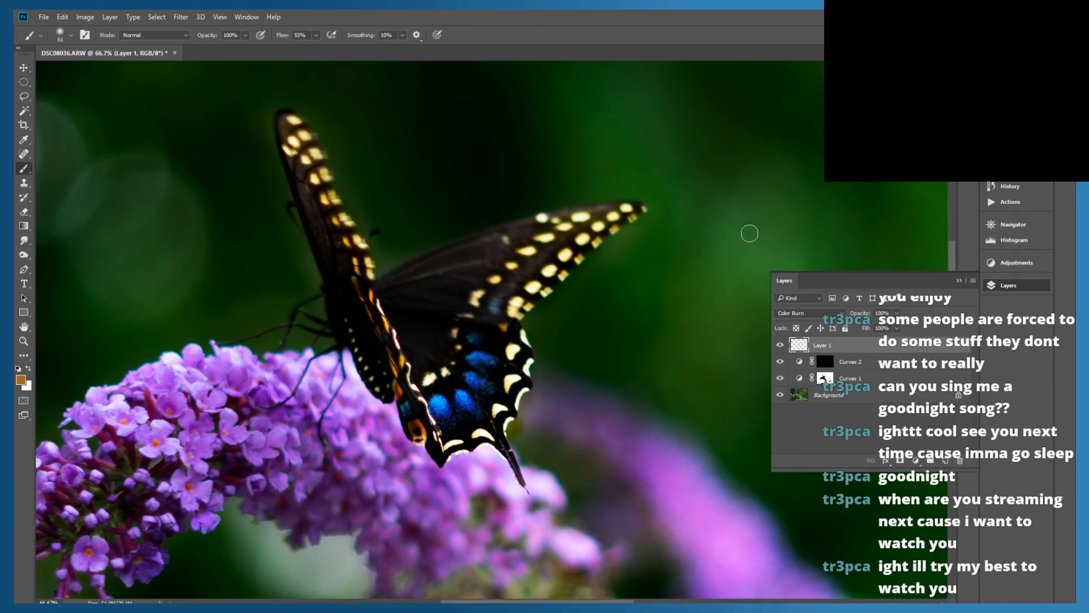
# Switch to Bridge to compare the edit with the original butterfly photo and return to Photoshop
pyautogui.moveTo(640, 12); pyautogui.dragTo(12, 9)
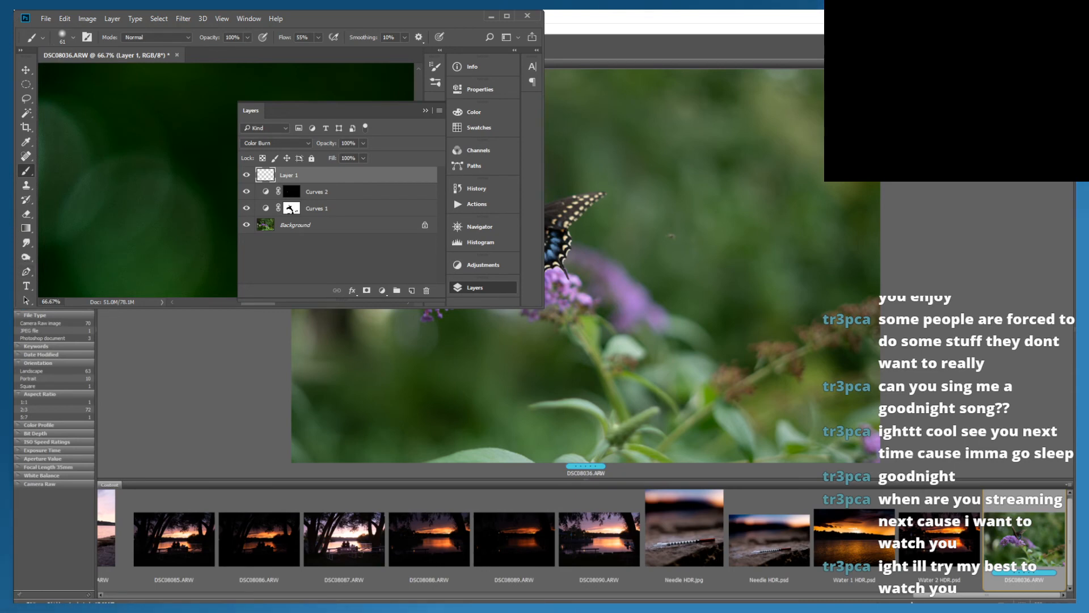
pyautogui.moveTo(404, 21); pyautogui.dragTo(14, 43)
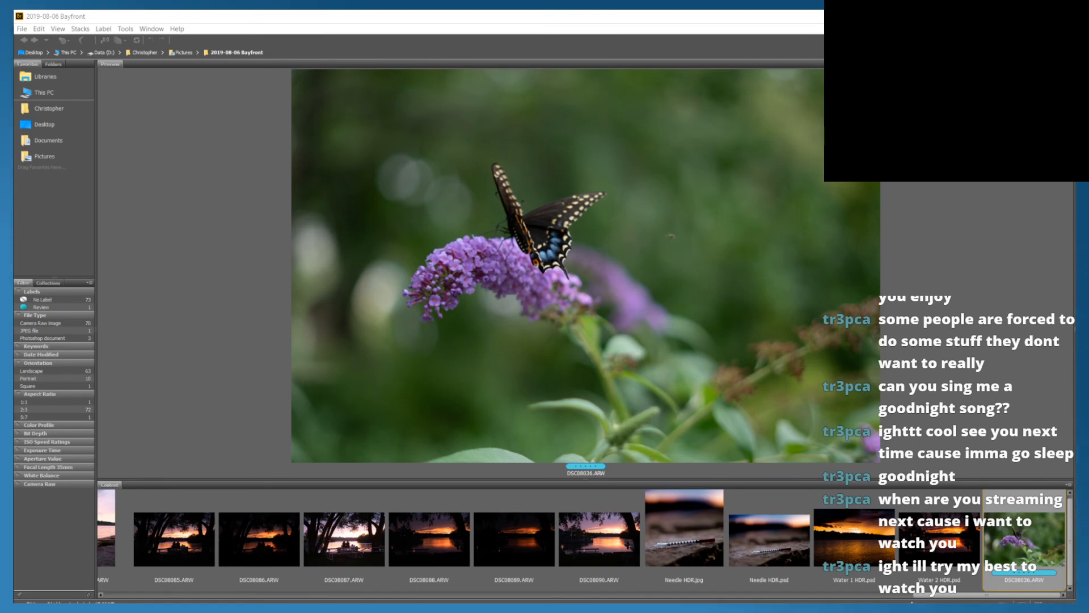
pyautogui.moveTo(14, 428); pyautogui.dragTo(673, 13)
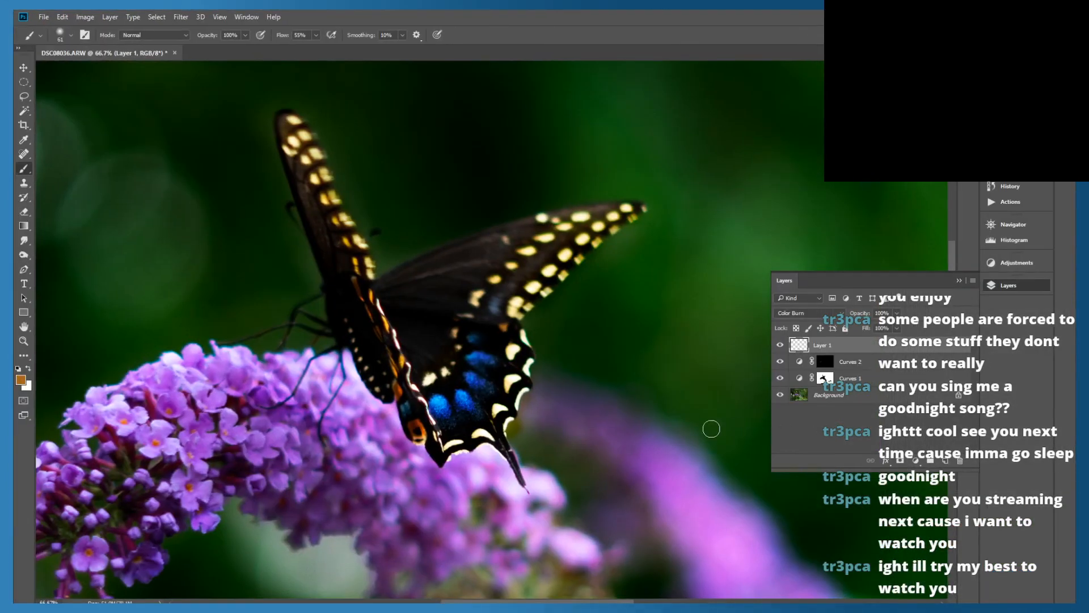
# Add a new layer above Layer 1 and sample a purple from the flower cluster as the foreground colour
pyautogui.scroll(-4, 518, 415)
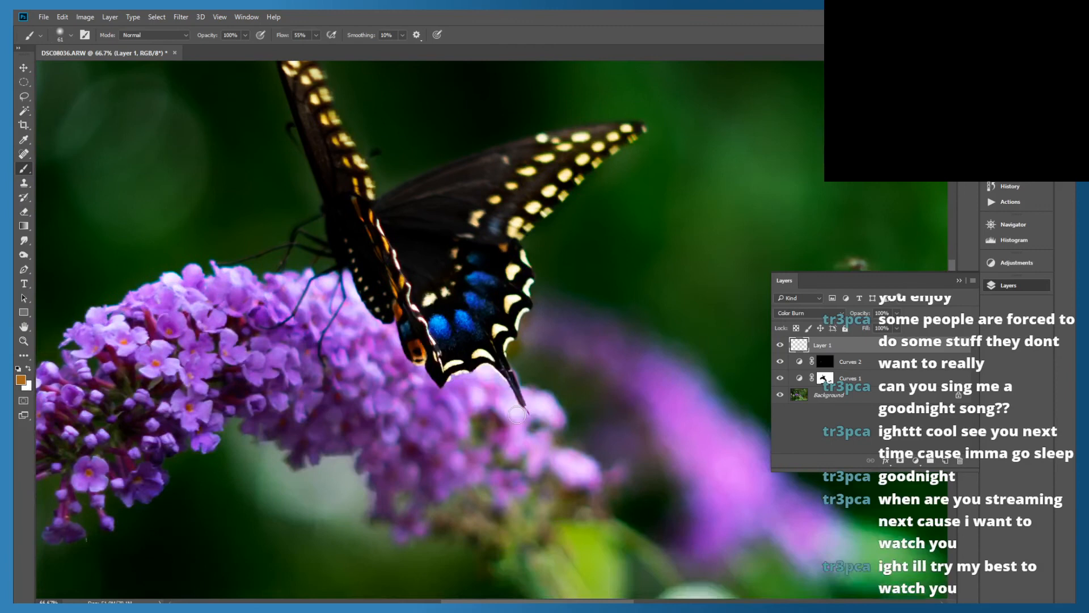
pyautogui.scroll(-1, 517, 415)
pyautogui.click(919, 441)
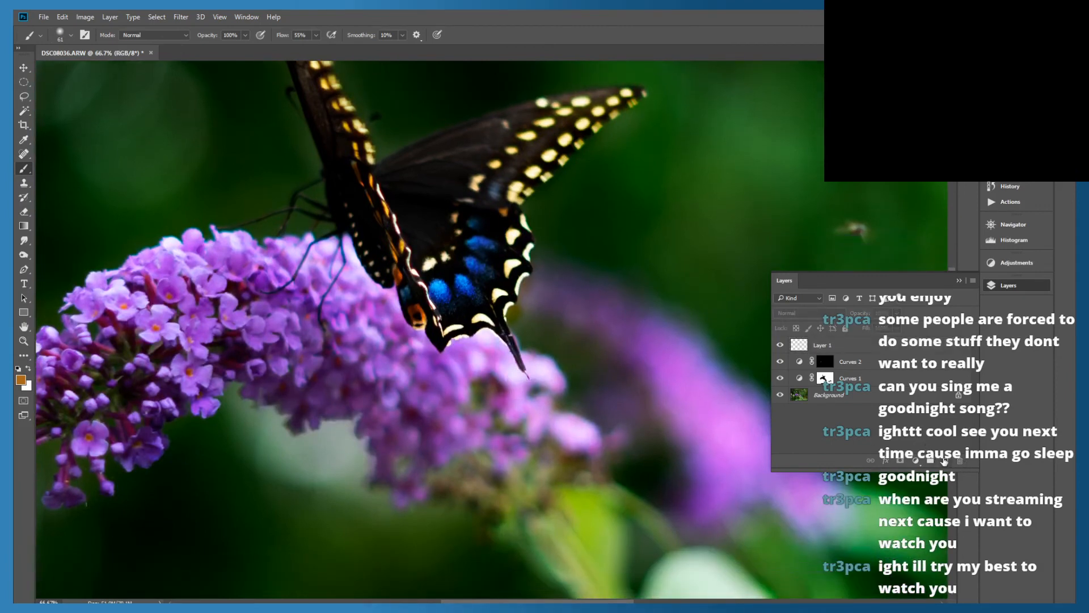
pyautogui.click(943, 461)
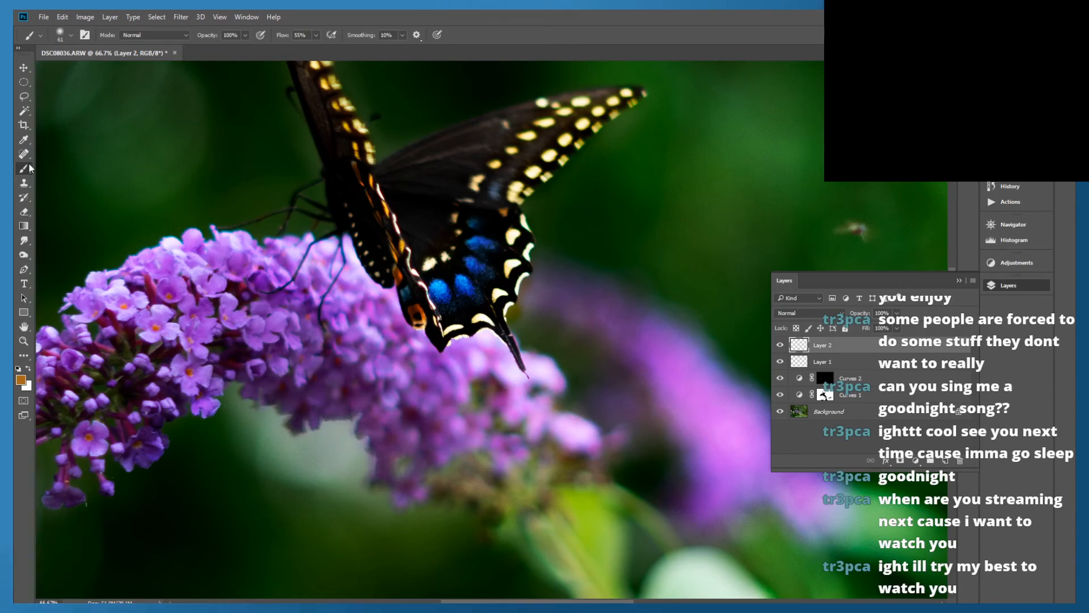
pyautogui.click(24, 140)
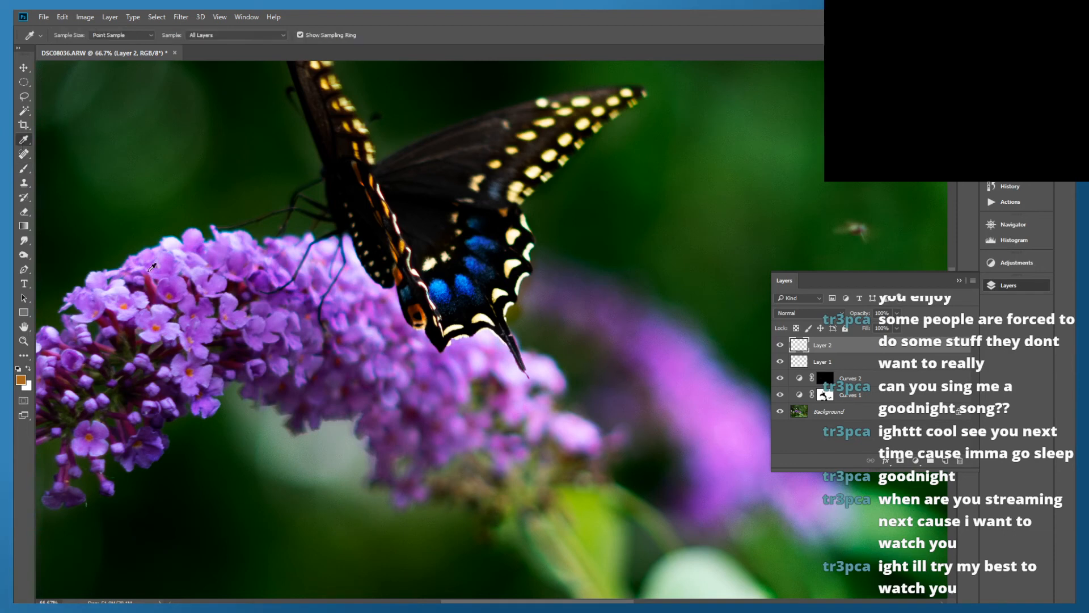
pyautogui.click(232, 304)
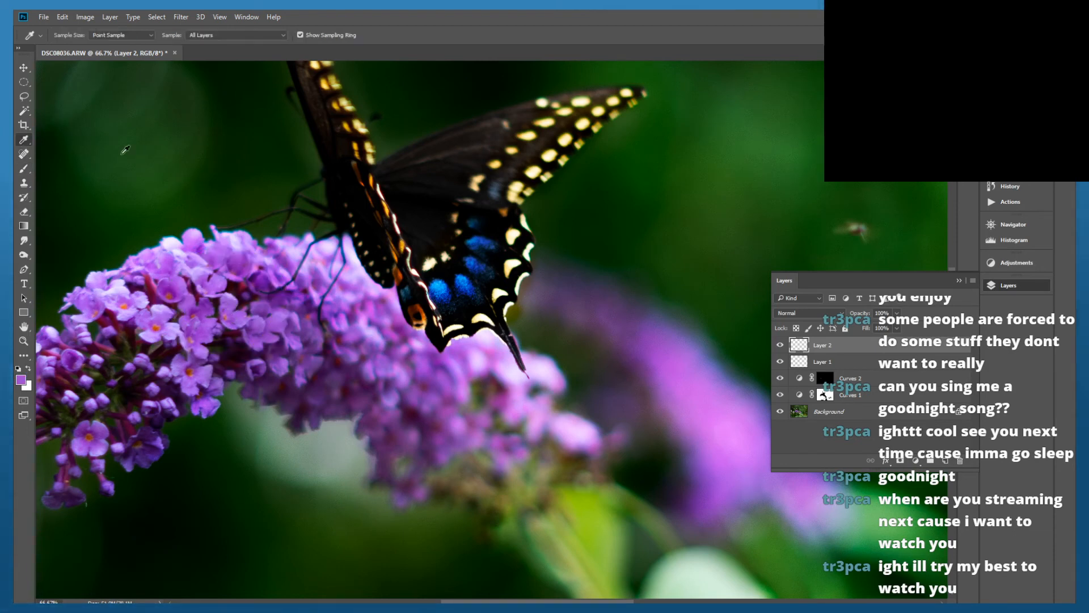
# Brush the sampled purple over the whole flower cluster beneath the butterfly on Layer 2
pyautogui.click(23, 154)
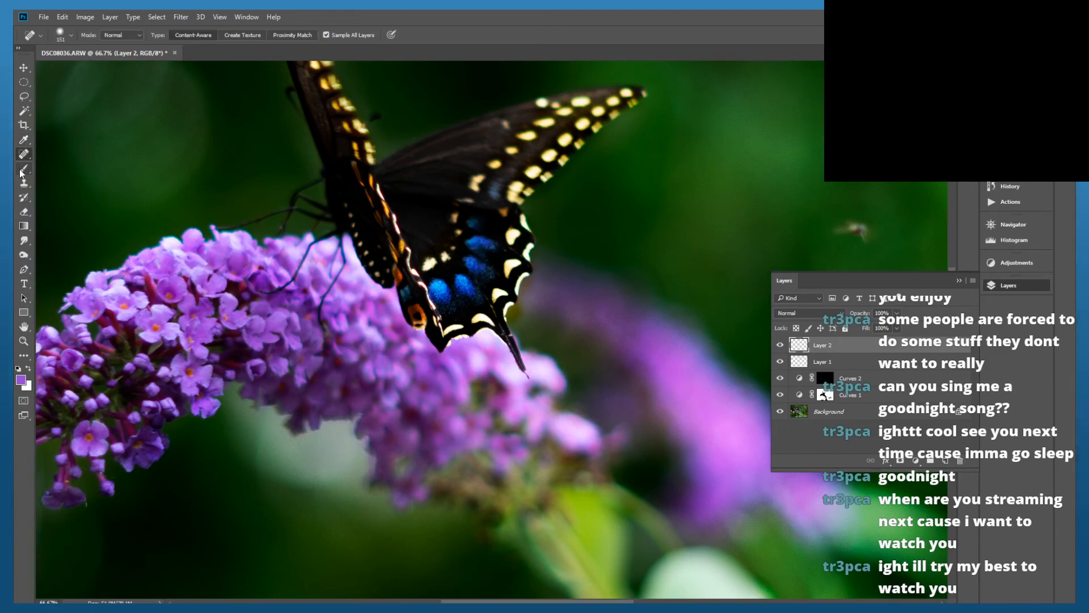
pyautogui.click(23, 169)
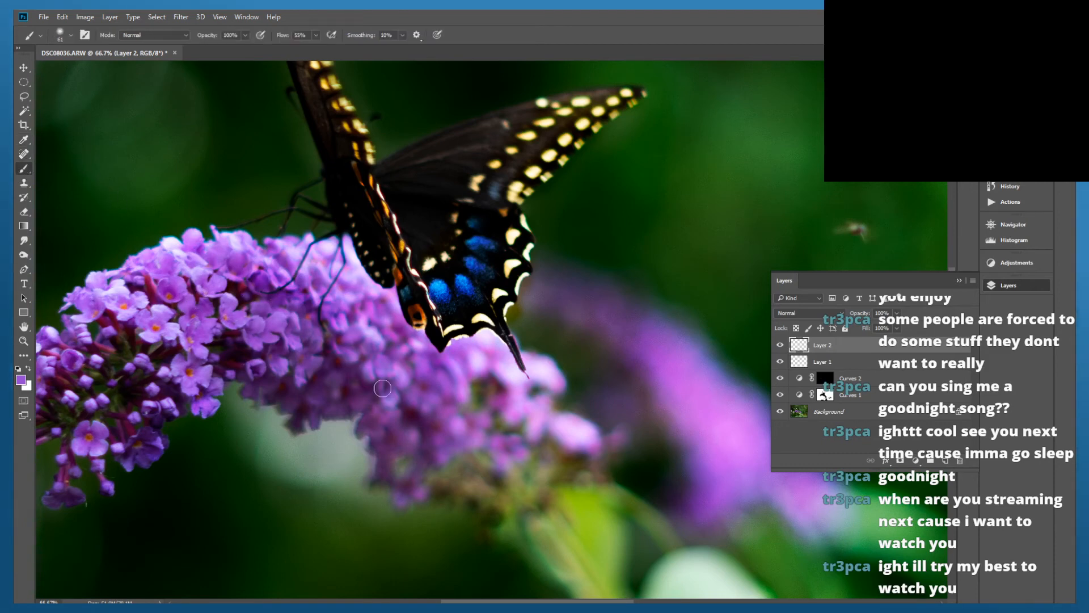
pyautogui.moveTo(275, 346)
pyautogui.mouseDown()
pyautogui.moveTo(171, 278)
pyautogui.moveTo(217, 280)
pyautogui.moveTo(275, 317)
pyautogui.moveTo(194, 253)
pyautogui.moveTo(277, 283)
pyautogui.moveTo(257, 246)
pyautogui.moveTo(282, 260)
pyautogui.moveTo(201, 244)
pyautogui.moveTo(85, 302)
pyautogui.moveTo(120, 322)
pyautogui.moveTo(141, 295)
pyautogui.moveTo(182, 370)
pyautogui.moveTo(194, 357)
pyautogui.moveTo(165, 276)
pyautogui.moveTo(174, 323)
pyautogui.moveTo(144, 337)
pyautogui.moveTo(163, 331)
pyautogui.moveTo(183, 347)
pyautogui.moveTo(121, 463)
pyautogui.moveTo(137, 451)
pyautogui.moveTo(108, 429)
pyautogui.moveTo(77, 427)
pyautogui.moveTo(76, 443)
pyautogui.moveTo(92, 440)
pyautogui.moveTo(110, 399)
pyautogui.moveTo(67, 394)
pyautogui.moveTo(97, 361)
pyautogui.moveTo(68, 329)
pyautogui.moveTo(55, 374)
pyautogui.moveTo(70, 355)
pyautogui.moveTo(48, 340)
pyautogui.mouseUp()
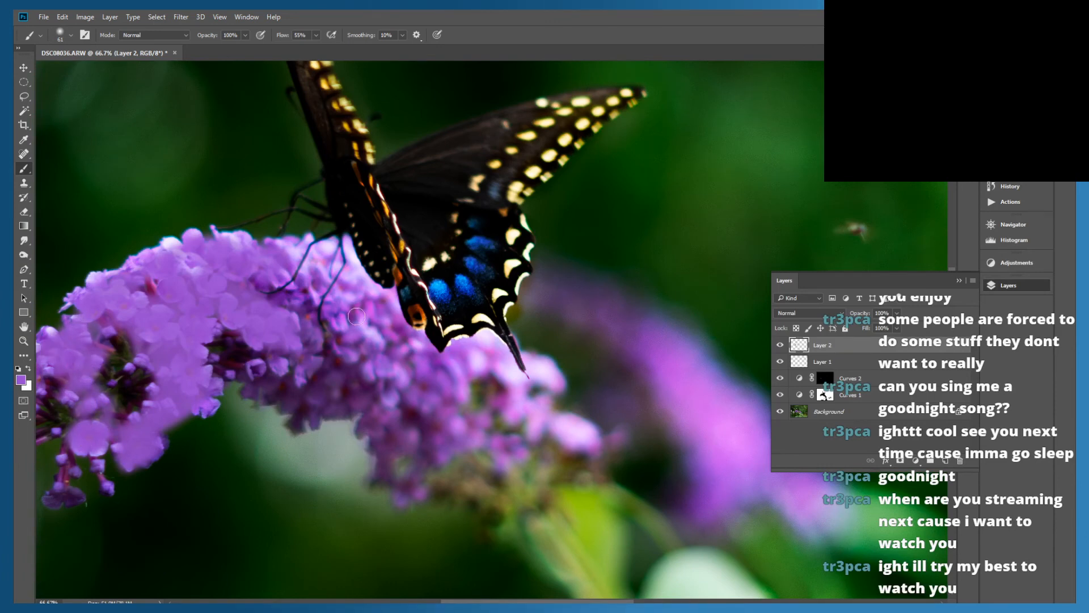
pyautogui.moveTo(283, 290)
pyautogui.mouseDown()
pyautogui.moveTo(325, 292)
pyautogui.moveTo(310, 285)
pyautogui.moveTo(293, 303)
pyautogui.moveTo(281, 370)
pyautogui.moveTo(310, 365)
pyautogui.moveTo(309, 332)
pyautogui.moveTo(346, 317)
pyautogui.moveTo(352, 341)
pyautogui.moveTo(407, 383)
pyautogui.moveTo(391, 371)
pyautogui.moveTo(376, 310)
pyautogui.moveTo(464, 408)
pyautogui.moveTo(453, 423)
pyautogui.moveTo(421, 421)
pyautogui.moveTo(329, 374)
pyautogui.moveTo(387, 426)
pyautogui.moveTo(409, 407)
pyautogui.moveTo(327, 366)
pyautogui.moveTo(269, 354)
pyautogui.moveTo(315, 404)
pyautogui.moveTo(283, 402)
pyautogui.moveTo(269, 392)
pyautogui.moveTo(357, 403)
pyautogui.moveTo(391, 476)
pyautogui.moveTo(427, 484)
pyautogui.moveTo(446, 449)
pyautogui.moveTo(431, 436)
pyautogui.moveTo(469, 420)
pyautogui.moveTo(440, 349)
pyautogui.moveTo(495, 378)
pyautogui.moveTo(486, 358)
pyautogui.moveTo(502, 362)
pyautogui.moveTo(519, 392)
pyautogui.moveTo(562, 377)
pyautogui.moveTo(525, 365)
pyautogui.moveTo(523, 396)
pyautogui.moveTo(543, 425)
pyautogui.moveTo(564, 435)
pyautogui.mouseUp()
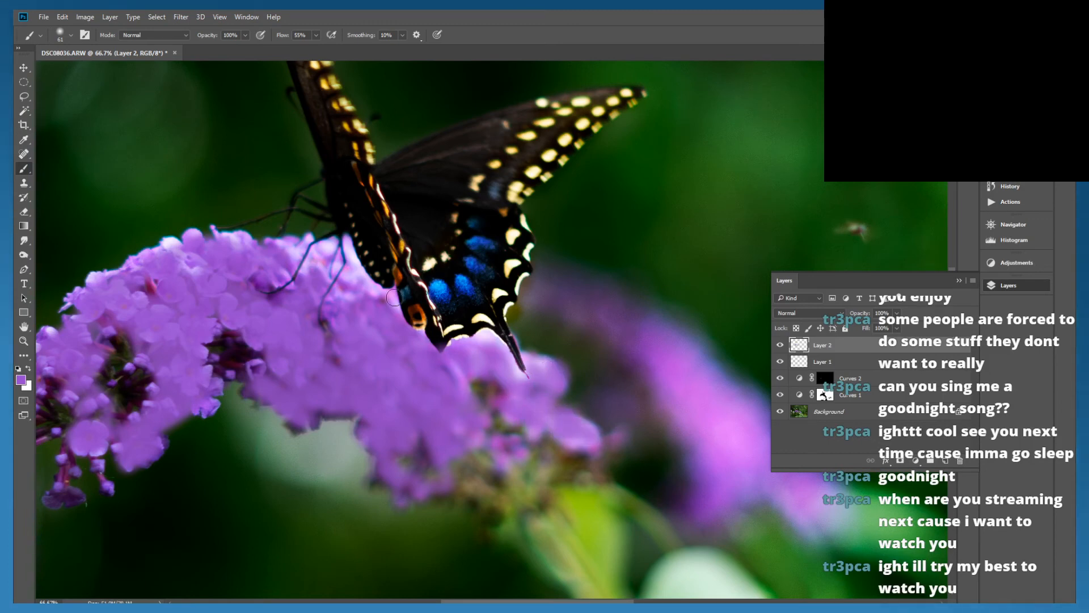
pyautogui.moveTo(363, 306)
pyautogui.mouseDown()
pyautogui.moveTo(346, 260)
pyautogui.moveTo(366, 269)
pyautogui.moveTo(349, 298)
pyautogui.moveTo(296, 252)
pyautogui.moveTo(175, 238)
pyautogui.moveTo(153, 262)
pyautogui.moveTo(85, 297)
pyautogui.mouseUp()
pyautogui.moveTo(70, 363)
pyautogui.mouseDown()
pyautogui.moveTo(212, 360)
pyautogui.moveTo(192, 362)
pyautogui.moveTo(274, 324)
pyautogui.moveTo(267, 318)
pyautogui.moveTo(206, 419)
pyautogui.moveTo(255, 428)
pyautogui.moveTo(270, 455)
pyautogui.moveTo(305, 452)
pyautogui.moveTo(333, 470)
pyautogui.moveTo(311, 414)
pyautogui.moveTo(332, 429)
pyautogui.moveTo(394, 405)
pyautogui.moveTo(346, 396)
pyautogui.moveTo(363, 365)
pyautogui.moveTo(346, 334)
pyautogui.moveTo(411, 377)
pyautogui.moveTo(419, 346)
pyautogui.moveTo(377, 251)
pyautogui.moveTo(353, 249)
pyautogui.moveTo(413, 252)
pyautogui.moveTo(393, 230)
pyautogui.moveTo(414, 272)
pyautogui.moveTo(373, 206)
pyautogui.mouseUp()
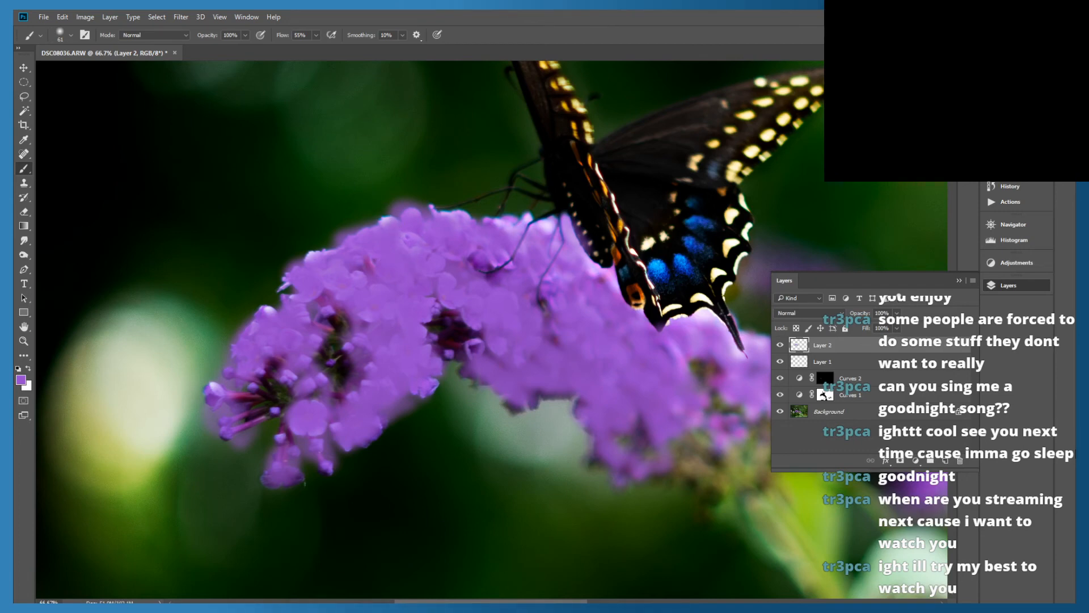
# Try different blend modes on Layer 2, settle on Soft Light and set the layer's opacity to 50%
pyautogui.click(813, 312)
pyautogui.click(808, 323)
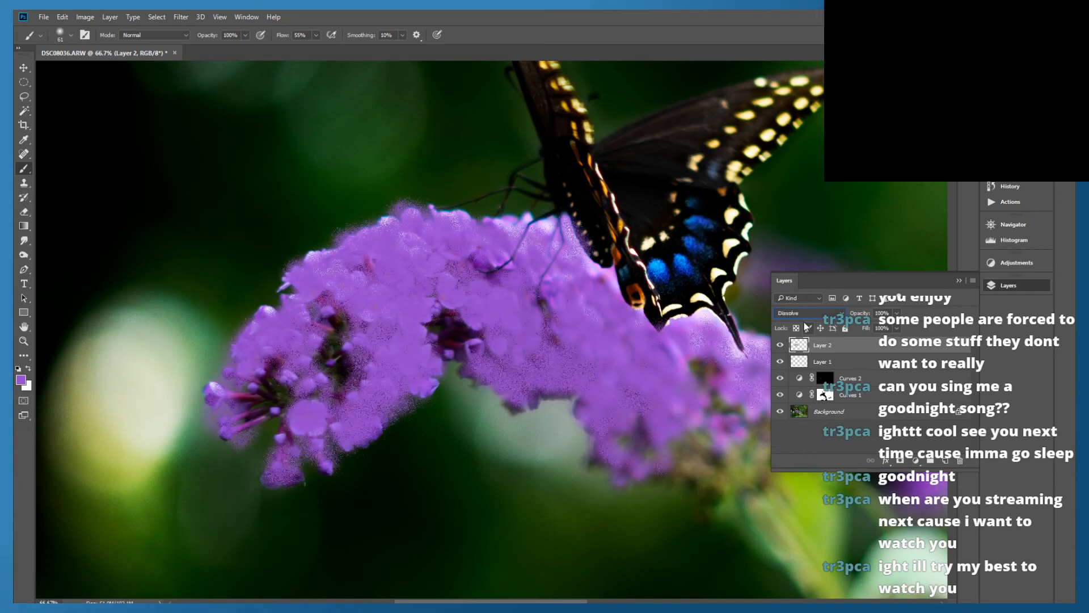
pyautogui.press('Down')
pyautogui.press('Down')
pyautogui.press('Down')
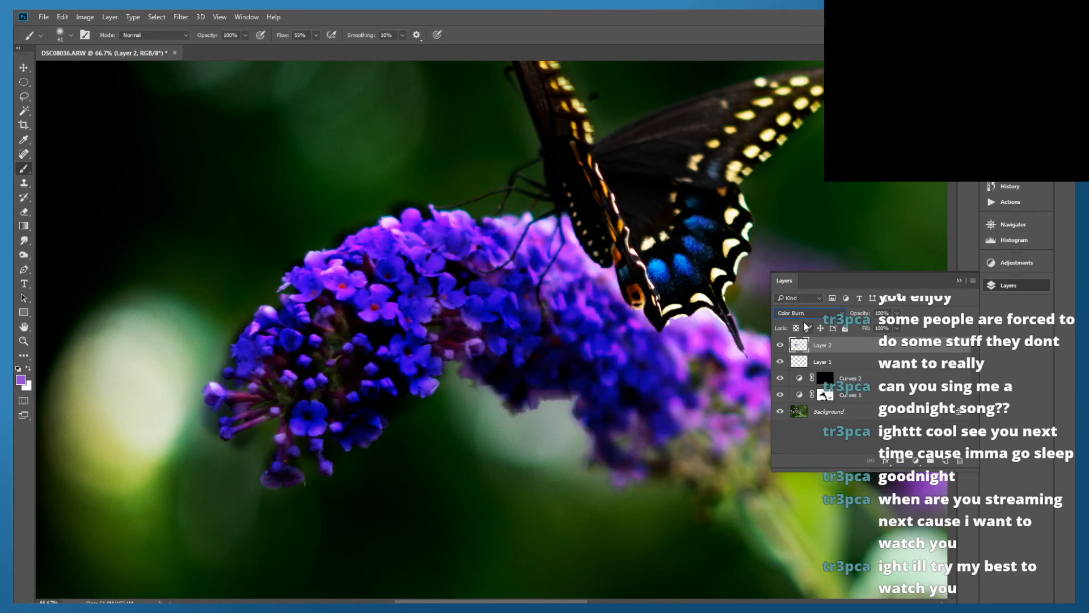
pyautogui.press('Down')
pyautogui.press('Down')
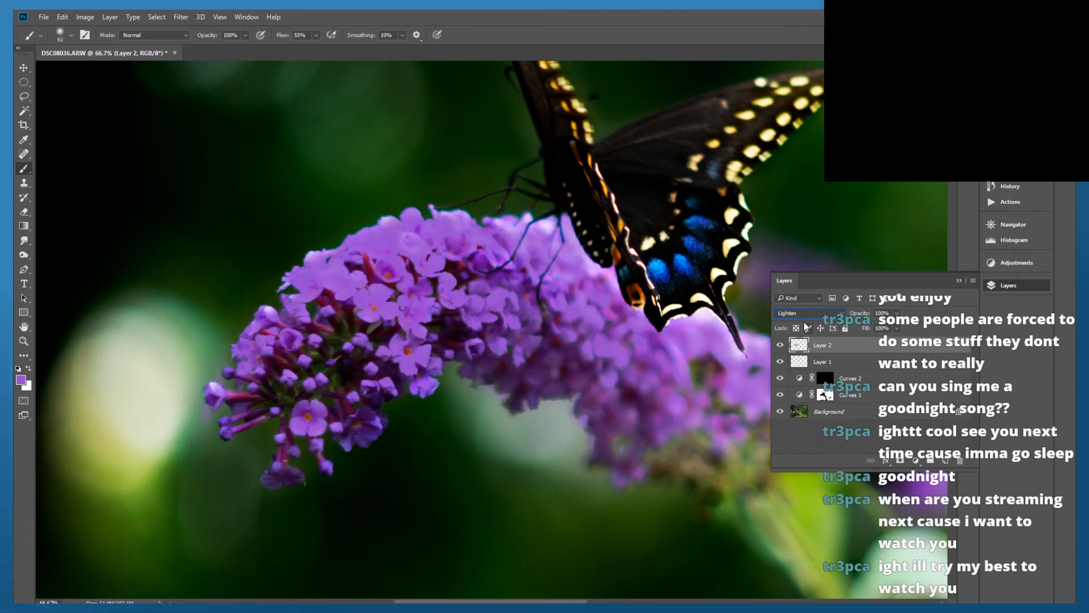
pyautogui.press('Down')
pyautogui.press('Down')
pyautogui.press('Down')
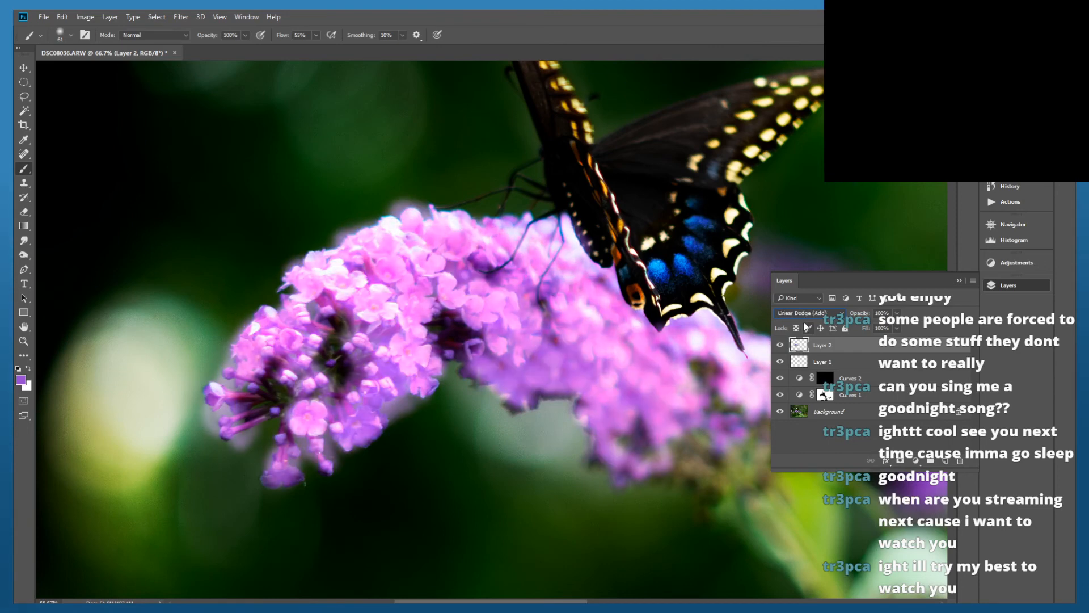
pyautogui.press('Down')
pyautogui.press('Down')
pyautogui.press('Down')
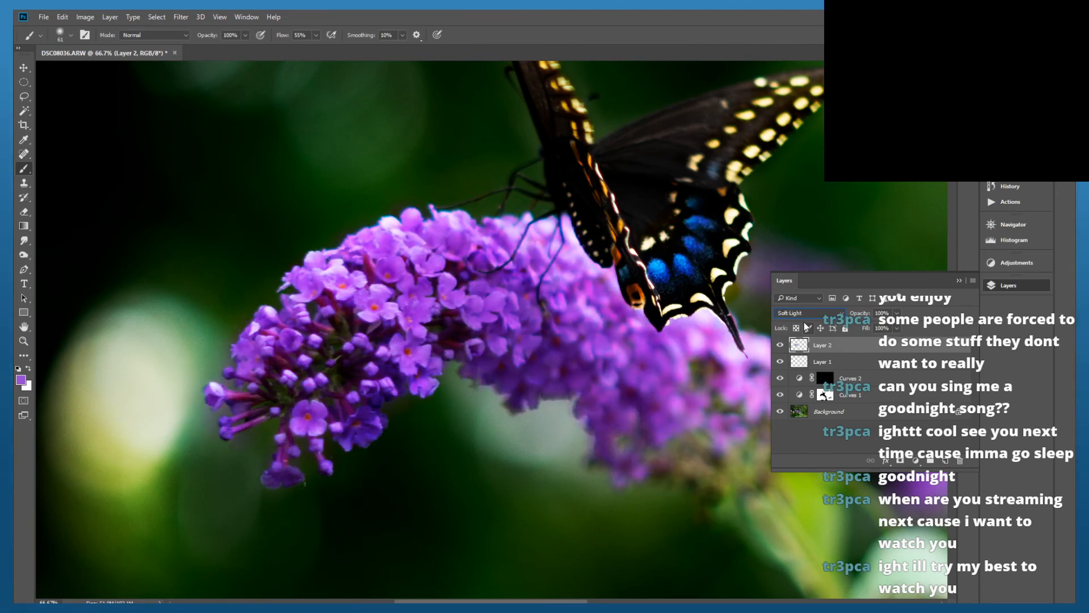
pyautogui.press('Down')
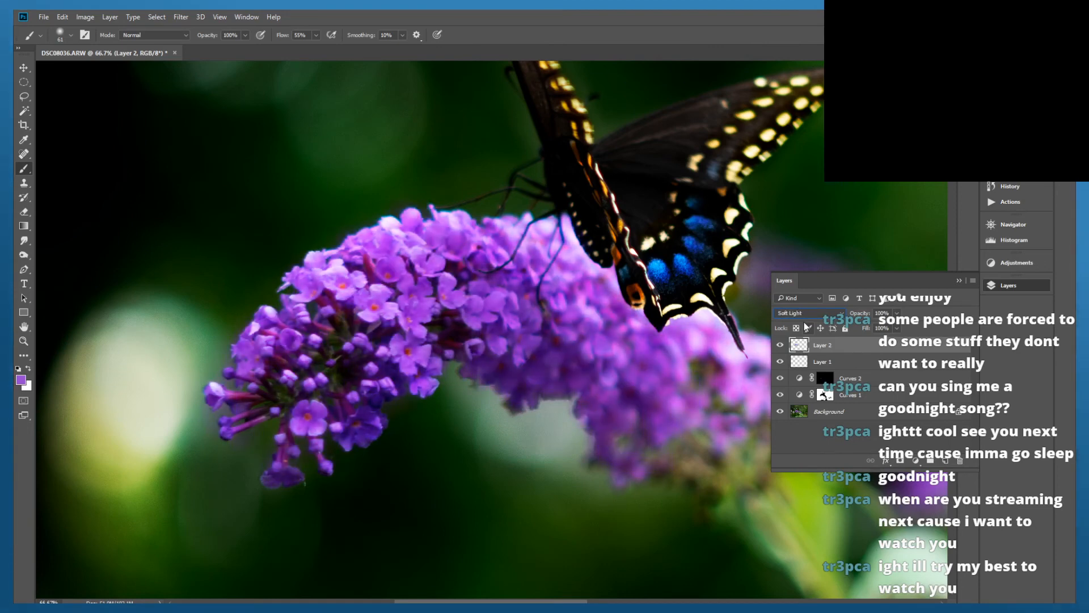
pyautogui.press('Down')
pyautogui.press('Down')
pyautogui.press('Down')
pyautogui.press('Down')
pyautogui.press('Down')
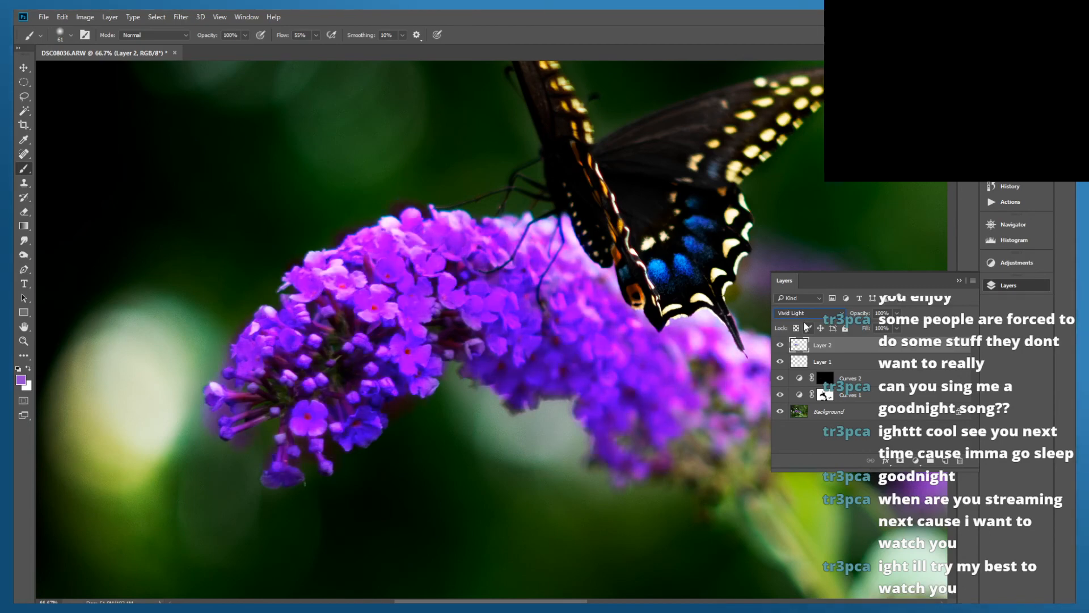
pyautogui.press('Up')
pyautogui.press('Up')
pyautogui.press('Up')
pyautogui.press('Up')
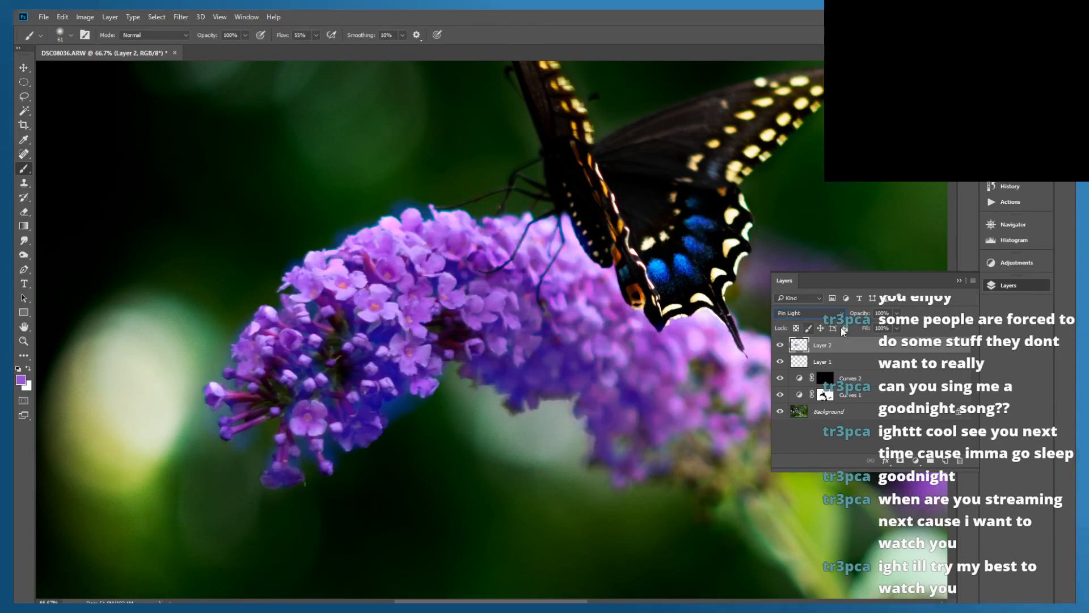
pyautogui.press('Up')
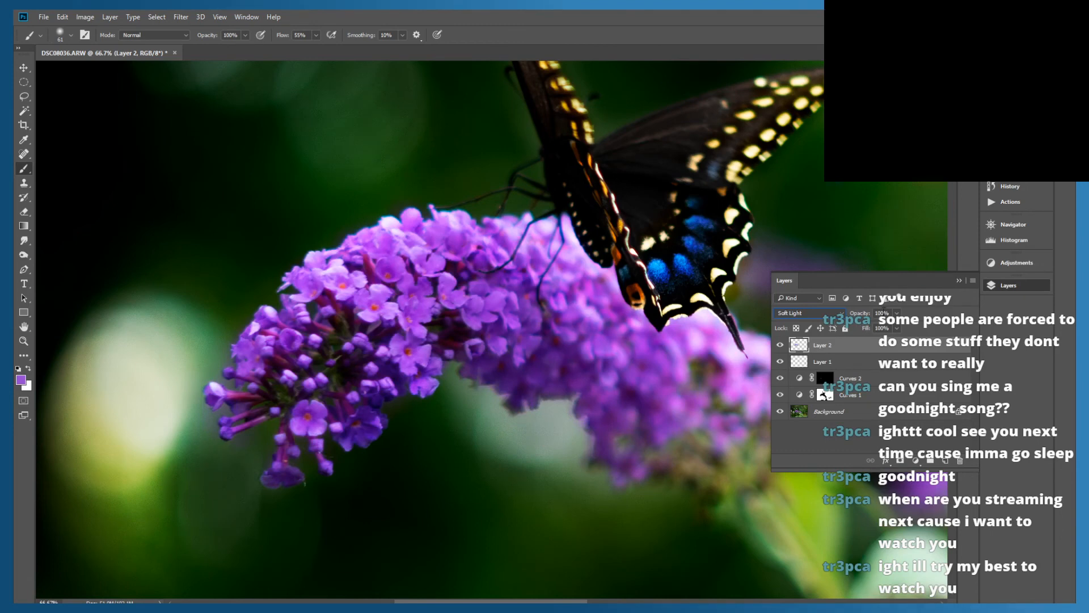
pyautogui.click(883, 314)
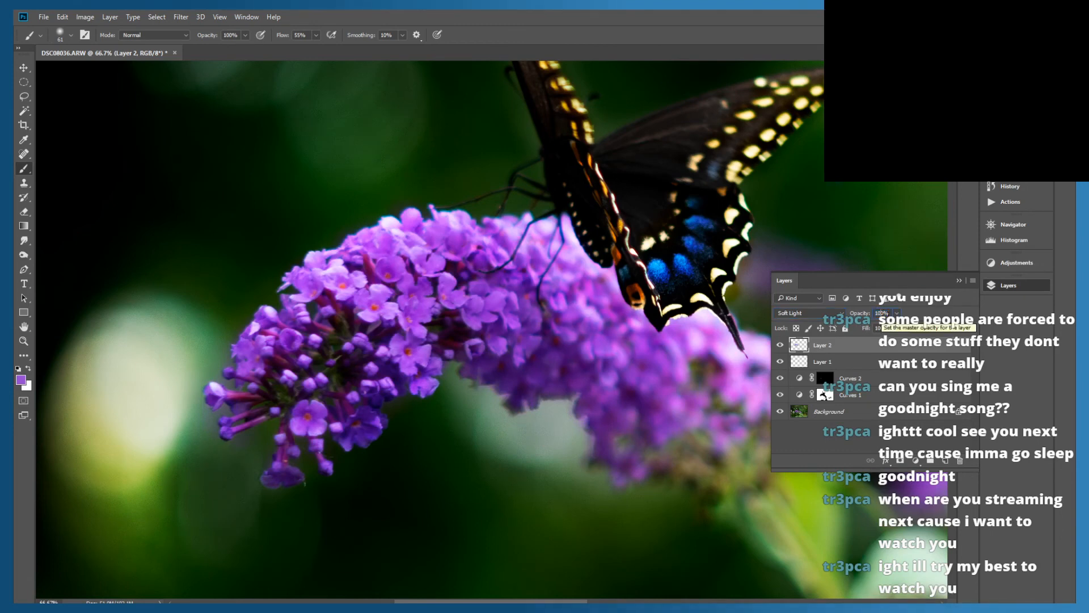
pyautogui.write('50')
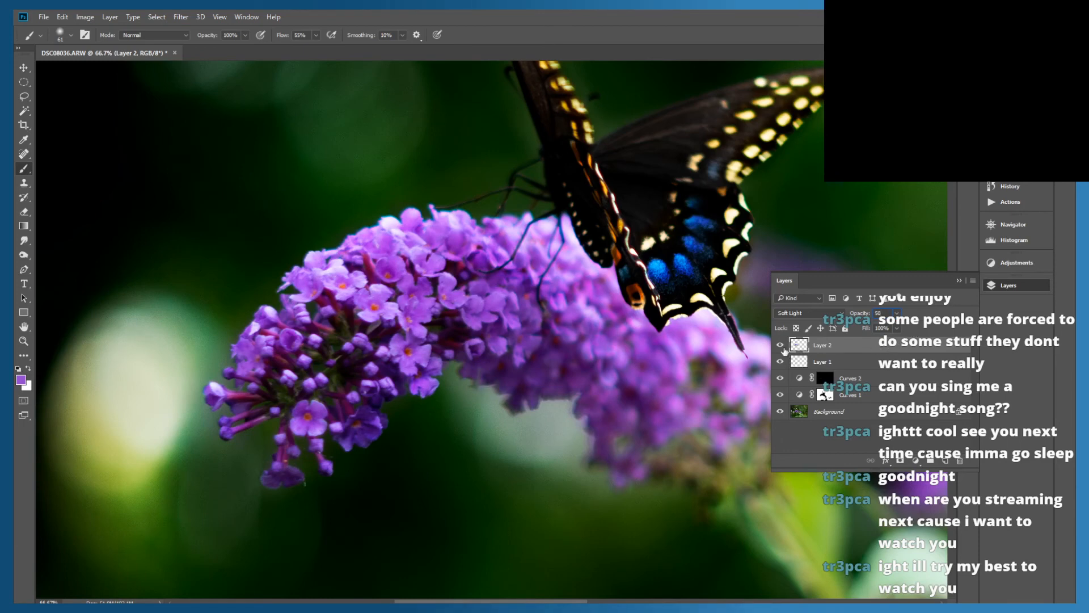
# Hide and show Layer 2 repeatedly, close up and with the whole photo fitted, to compare the flower's colour
pyautogui.click(780, 349)
pyautogui.click(780, 348)
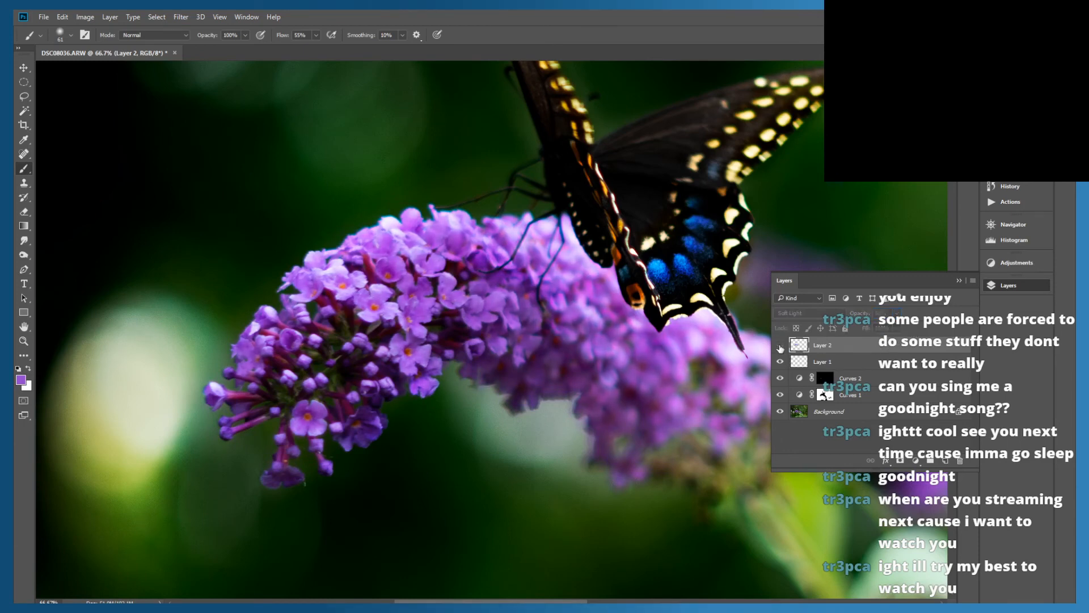
pyautogui.click(780, 348)
pyautogui.click(780, 347)
pyautogui.click(780, 348)
pyautogui.click(780, 348)
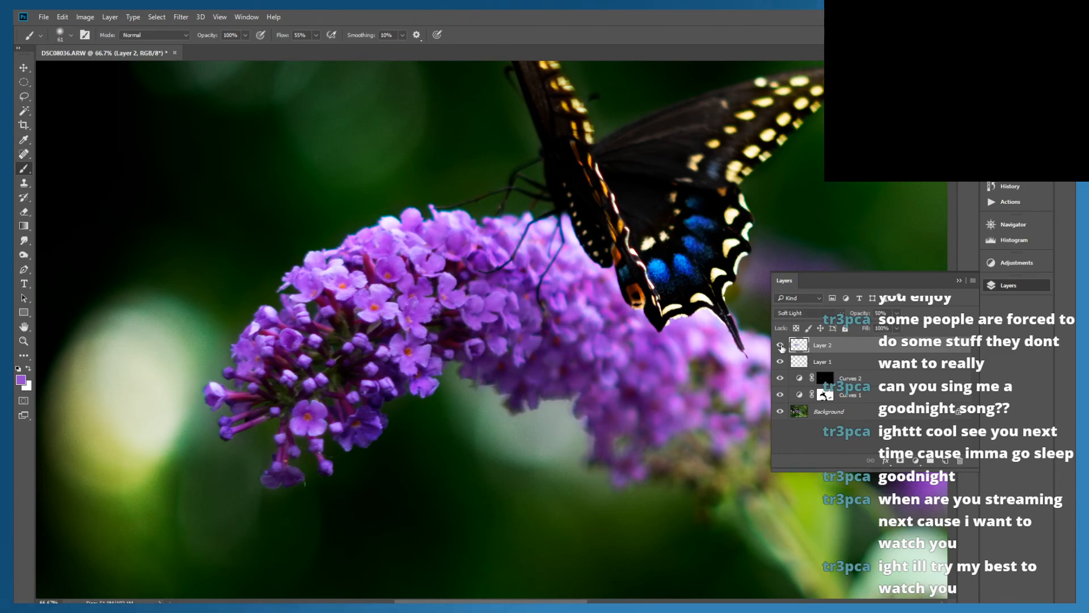
pyautogui.hotkey('ctrl', '0')
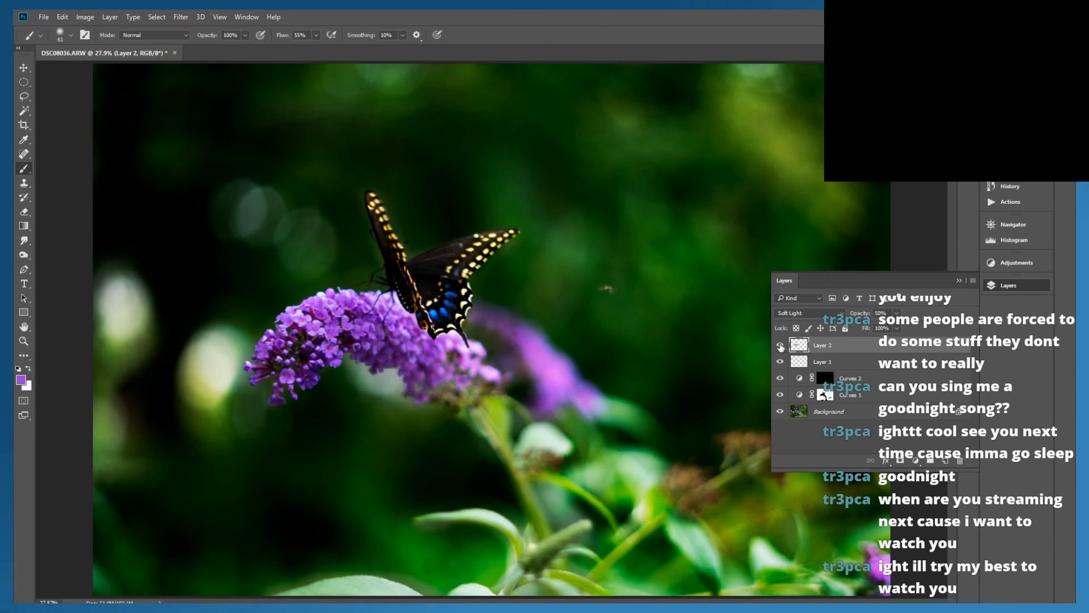
pyautogui.click(780, 346)
pyautogui.click(780, 346)
pyautogui.click(780, 346)
pyautogui.click(780, 346)
pyautogui.click(780, 346)
pyautogui.click(780, 346)
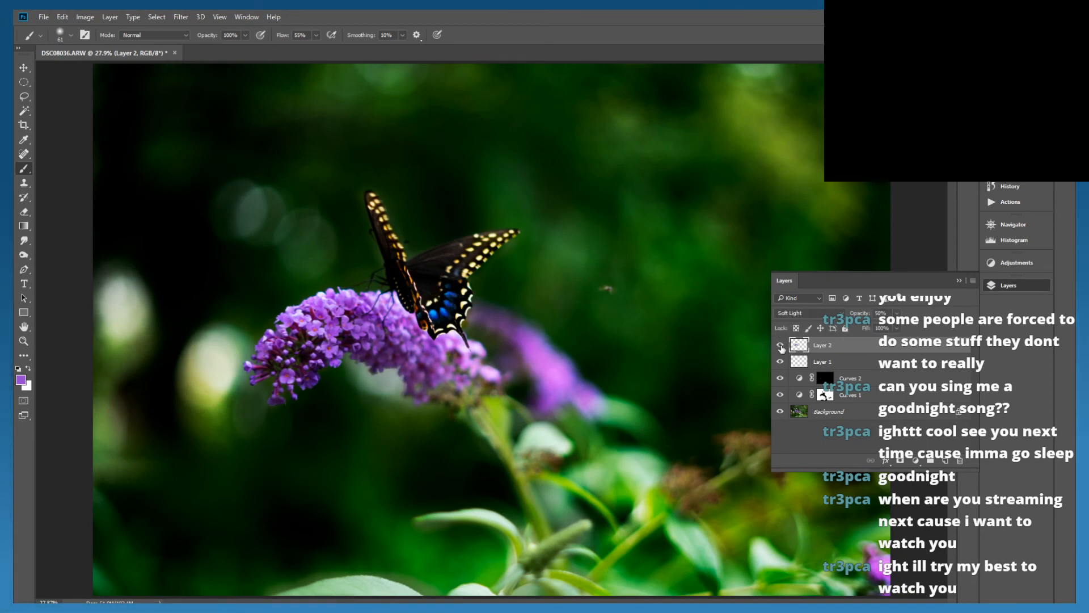
pyautogui.click(780, 346)
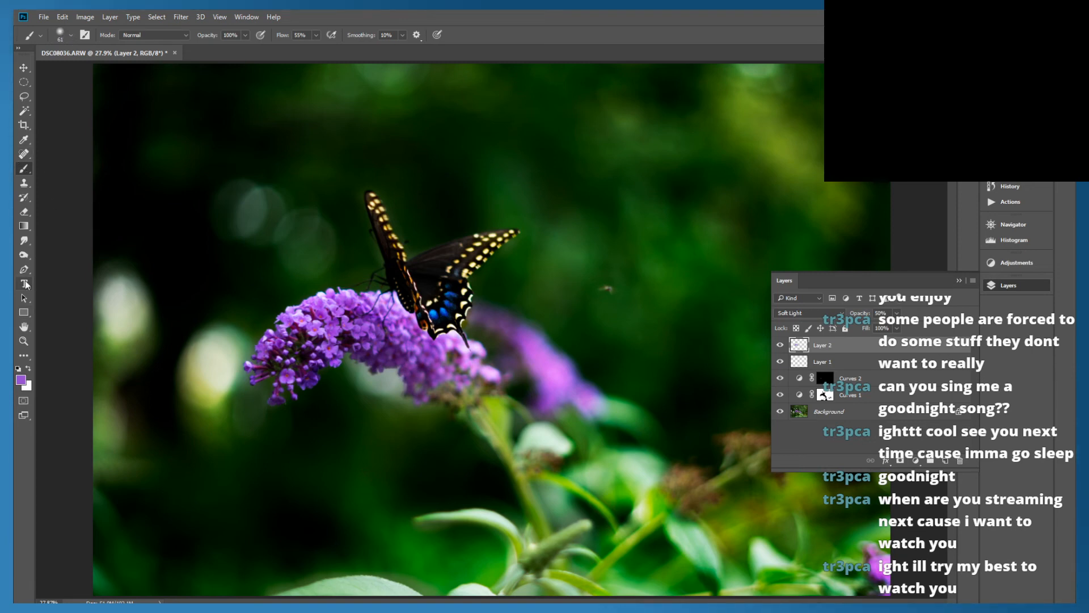
# Set up the Eraser with the Soft Round Pressure Opacity and Flow brush at 202 px
pyautogui.click(24, 212)
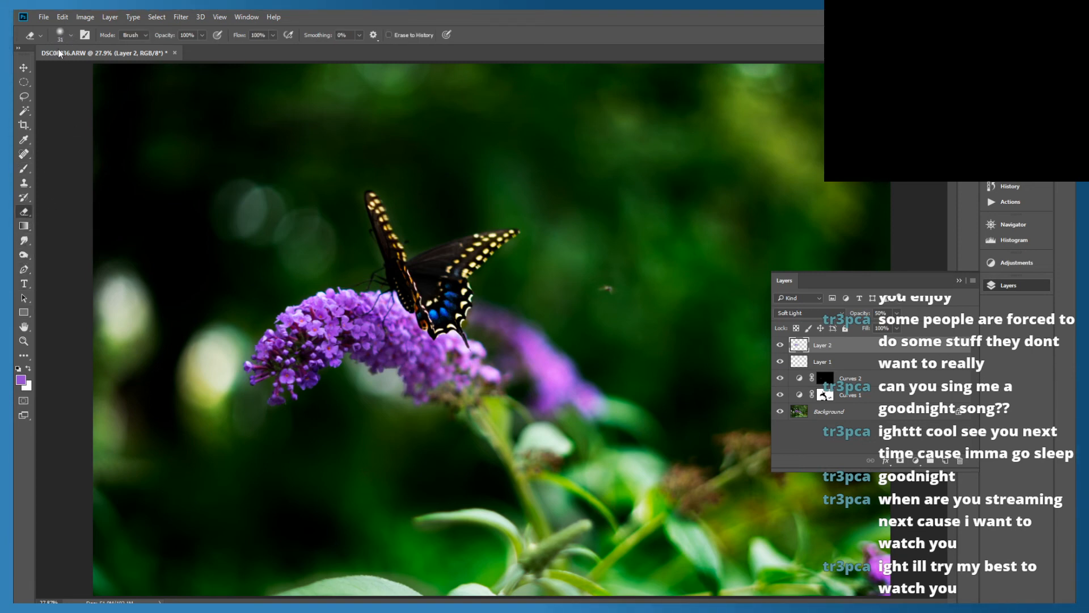
pyautogui.click(66, 36)
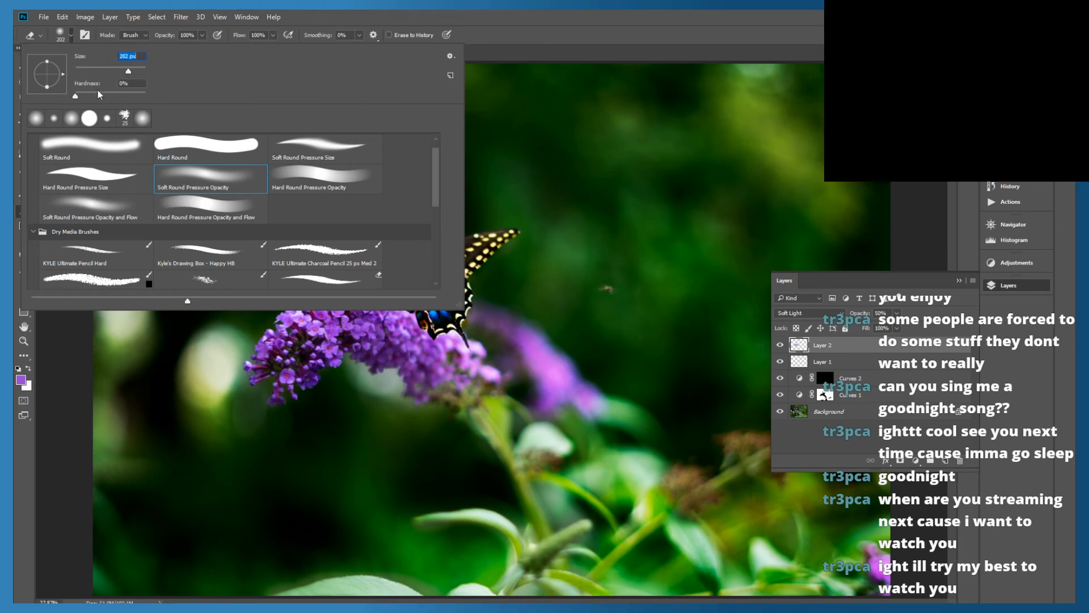
pyautogui.click(115, 210)
pyautogui.click(474, 27)
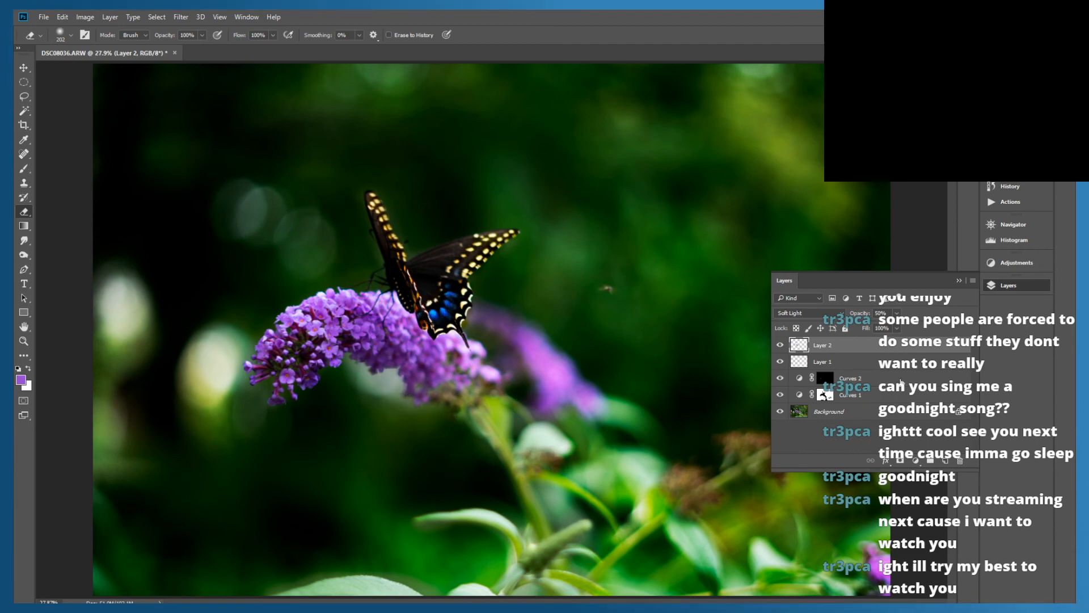
# Toggle Layer 2's visibility to examine how its purple affects the flower in the full photo
pyautogui.click(780, 346)
pyautogui.click(781, 345)
pyautogui.click(780, 345)
pyautogui.click(781, 346)
pyautogui.click(781, 346)
pyautogui.click(780, 346)
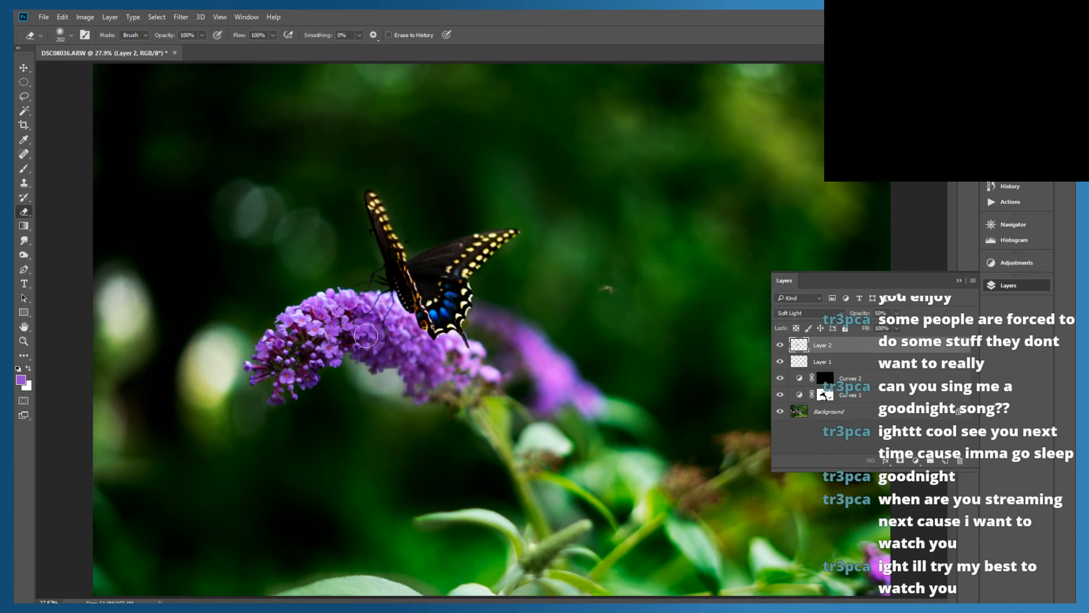
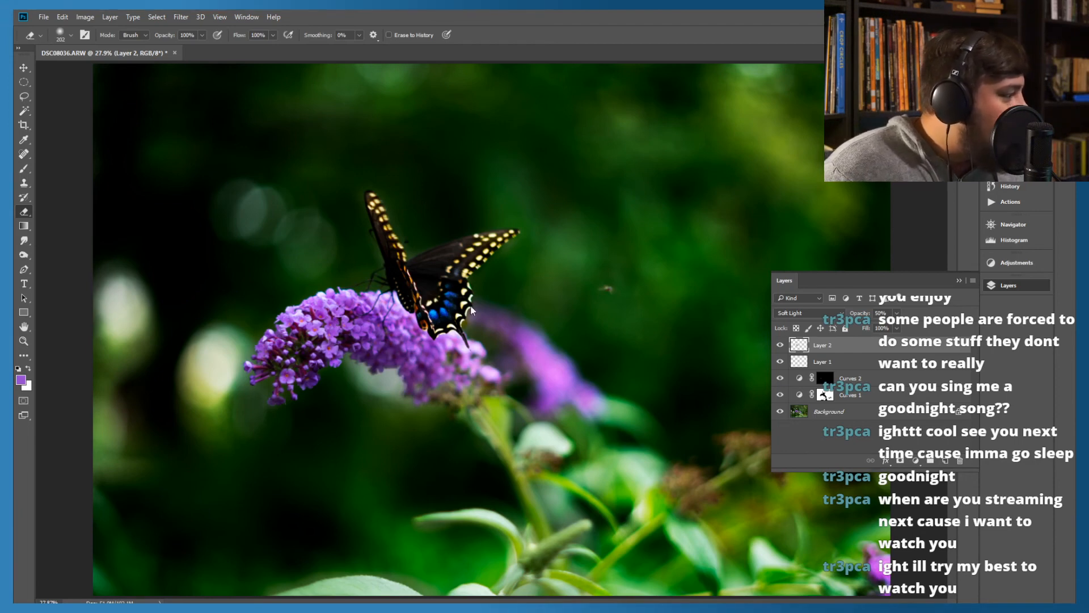
# Add a new layer above all others and stamp the visible image into it, keeping the existing layers
pyautogui.click(860, 423)
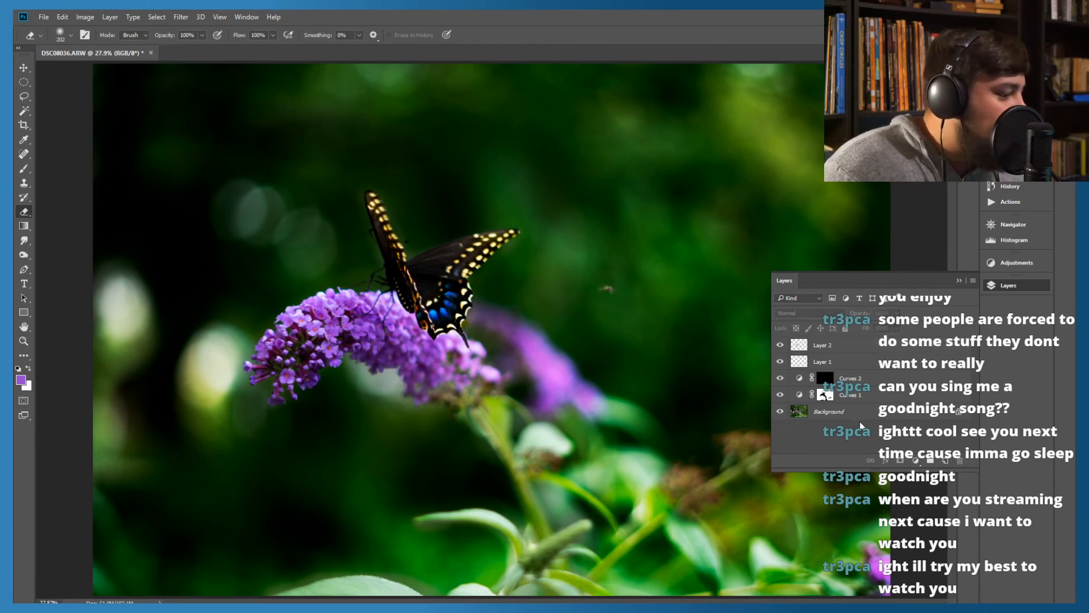
pyautogui.click(943, 461)
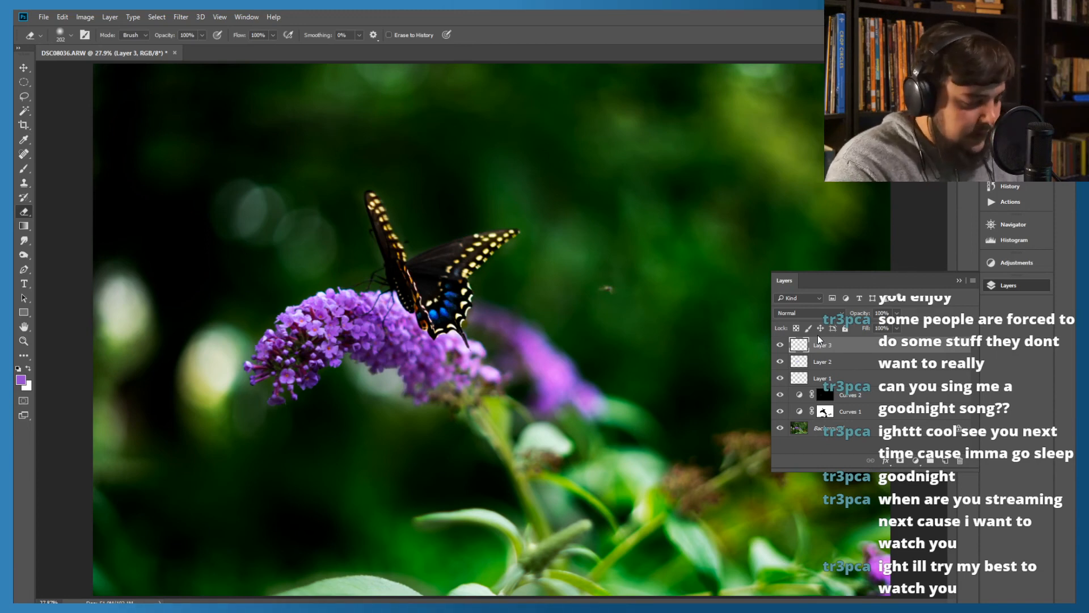
pyautogui.hotkey('ctrl', 'shift', 'e')
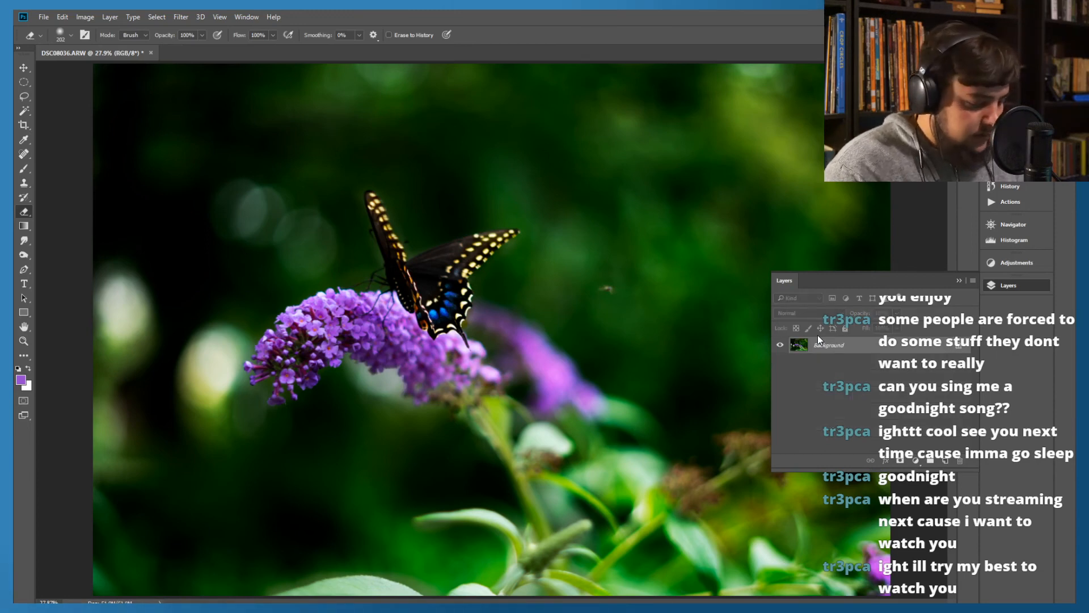
pyautogui.hotkey('ctrl', 'z')
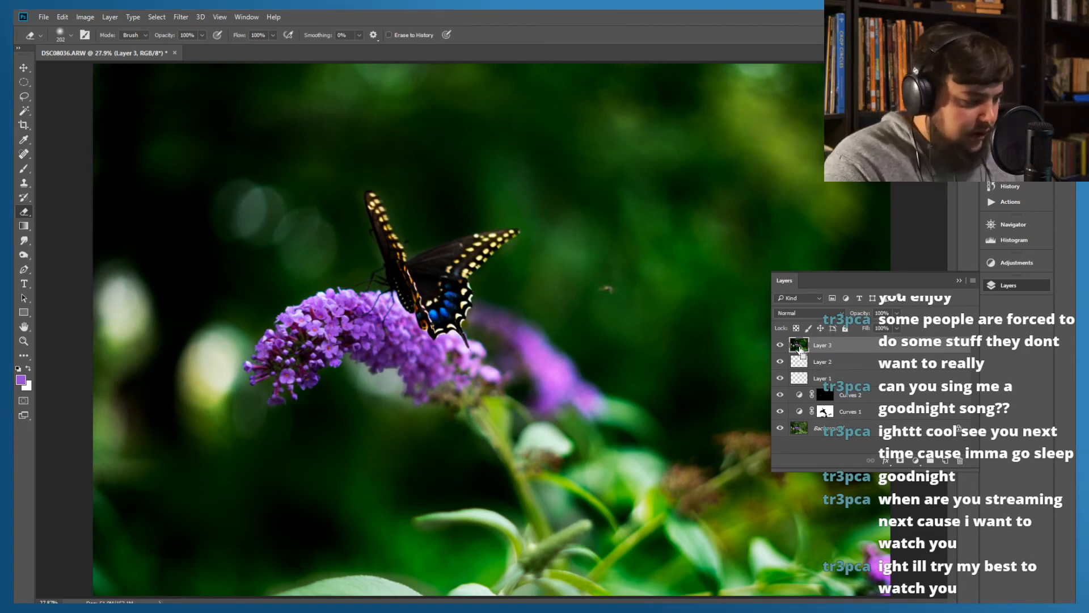
# Convert the stamped top layer to black and white and set its blend mode to Overlay
pyautogui.hotkey('ctrl', 'alt', 'shift', 'b')
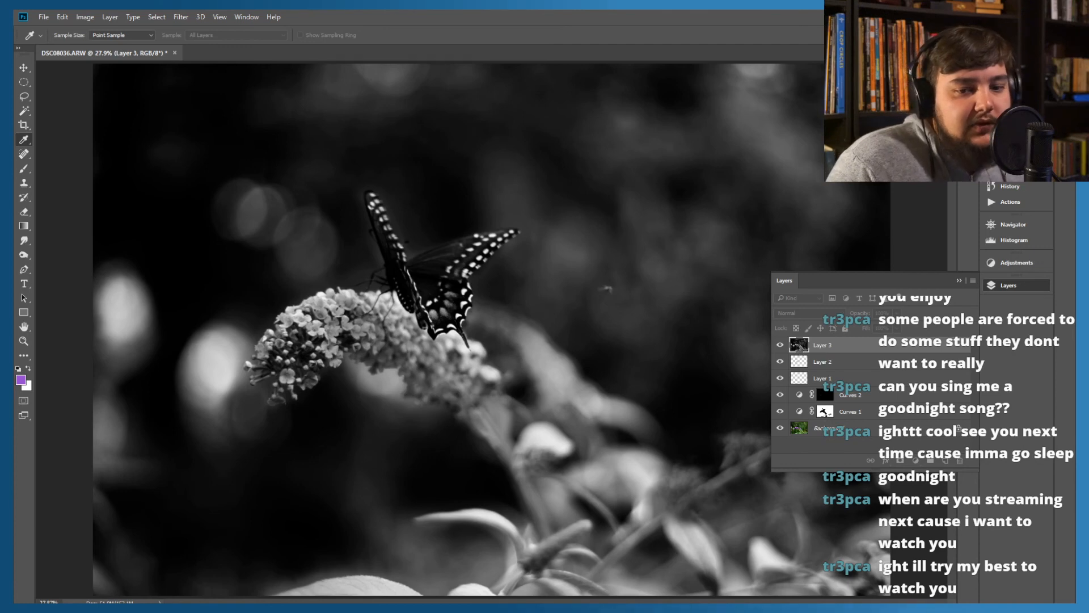
pyautogui.press('Return')
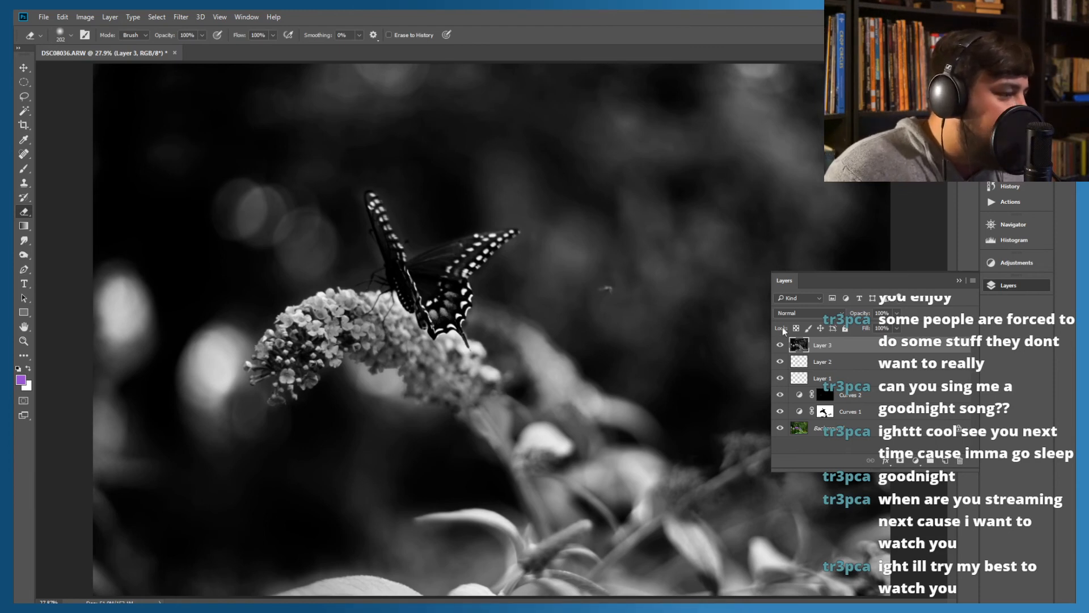
pyautogui.click(808, 313)
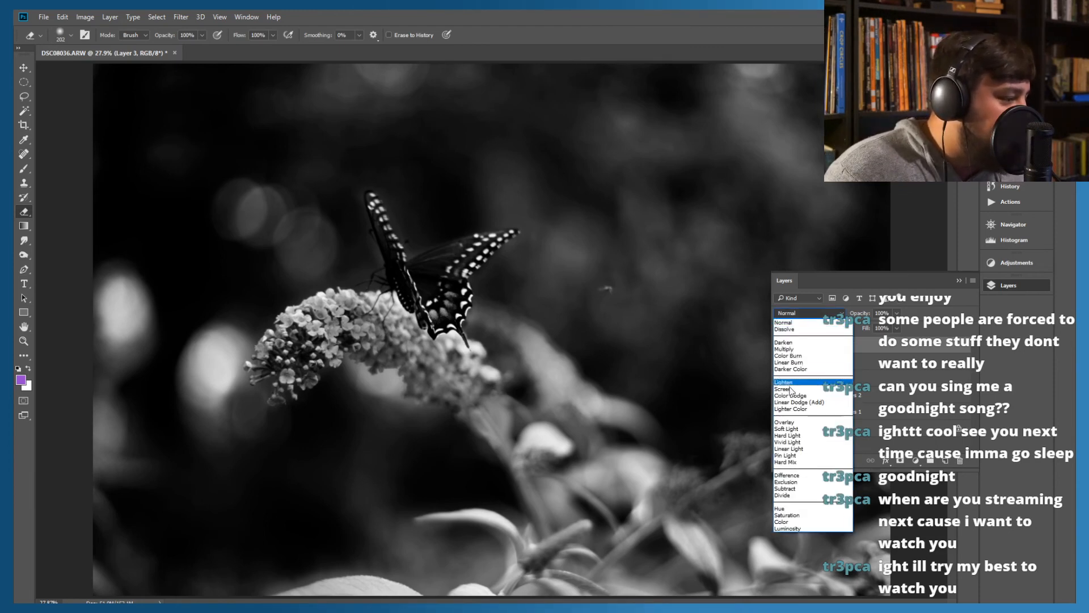
pyautogui.click(785, 423)
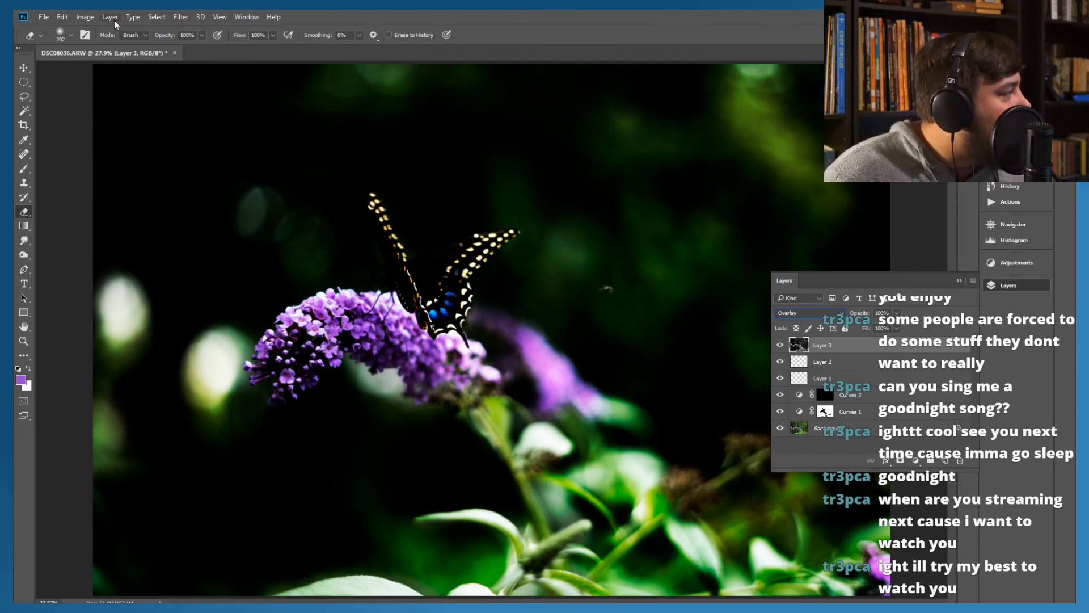
# Apply a High Pass filter with a radius of about 8 pixels to the black-and-white top layer
pyautogui.click(181, 16)
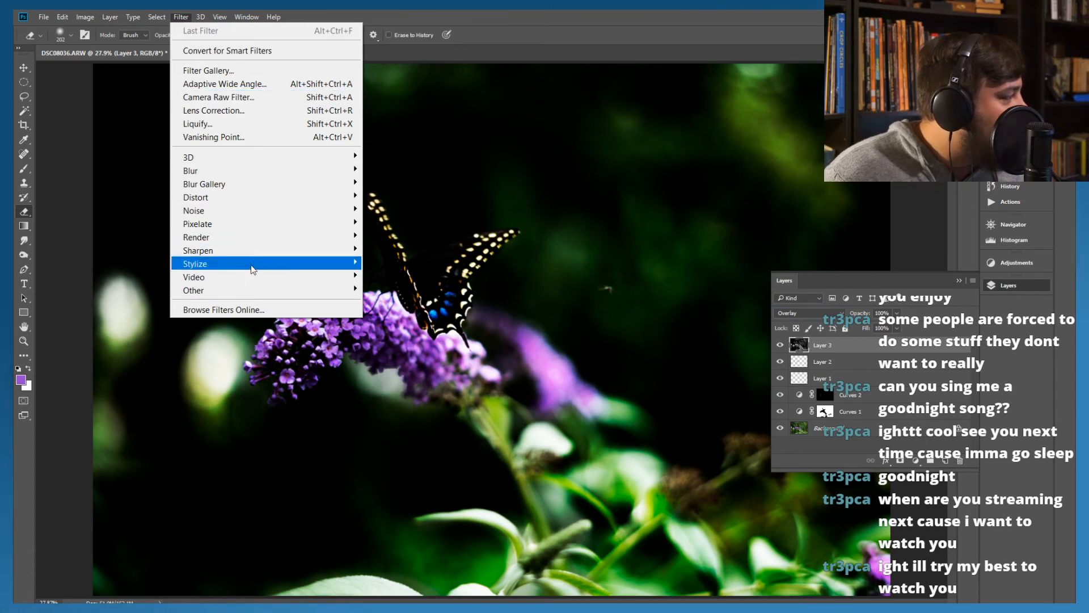
pyautogui.moveTo(359, 291)
pyautogui.click(392, 304)
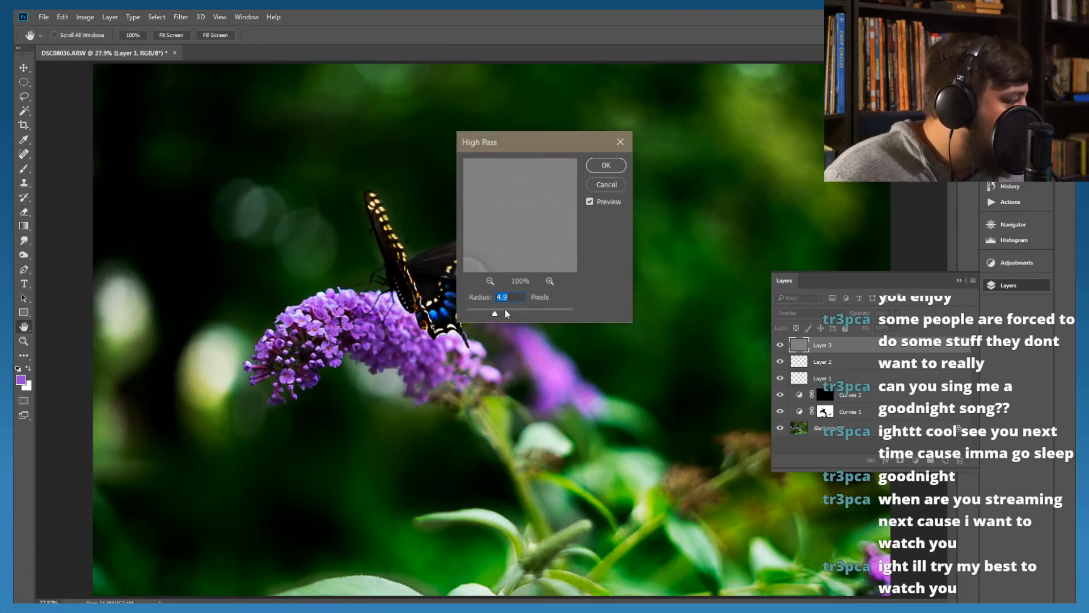
pyautogui.moveTo(505, 312)
pyautogui.mouseDown()
pyautogui.moveTo(528, 312)
pyautogui.moveTo(499, 311)
pyautogui.mouseUp()
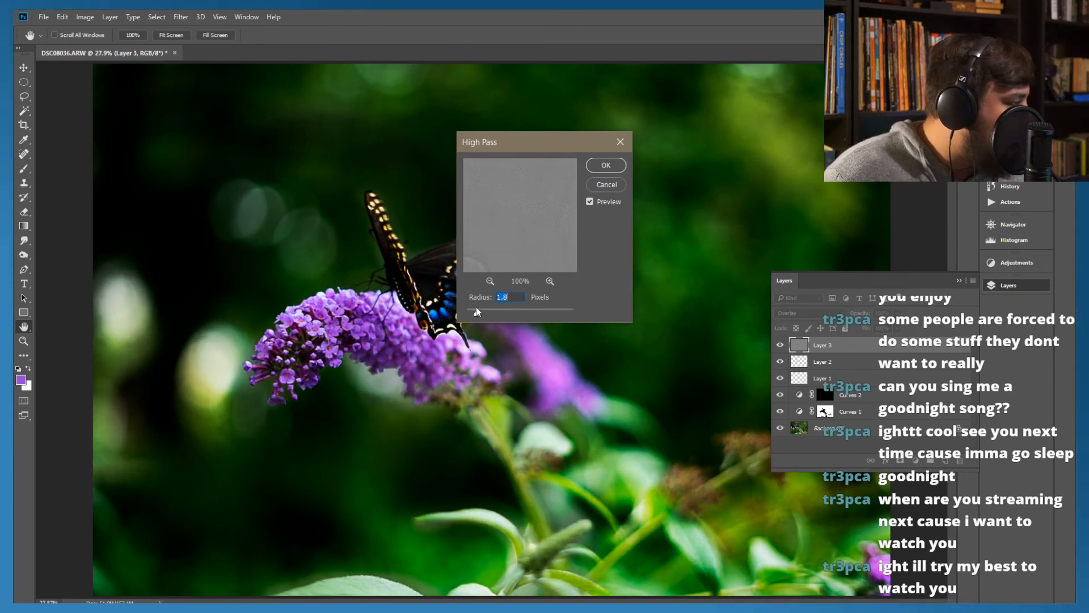
pyautogui.moveTo(497, 312)
pyautogui.mouseDown()
pyautogui.moveTo(519, 313)
pyautogui.moveTo(497, 311)
pyautogui.mouseUp()
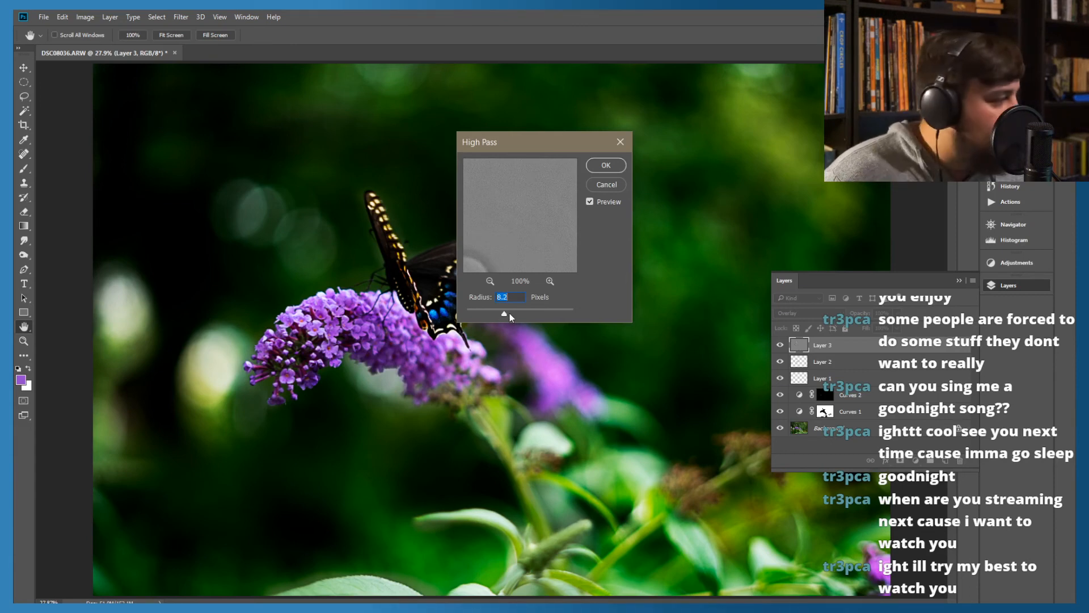
pyautogui.click(602, 171)
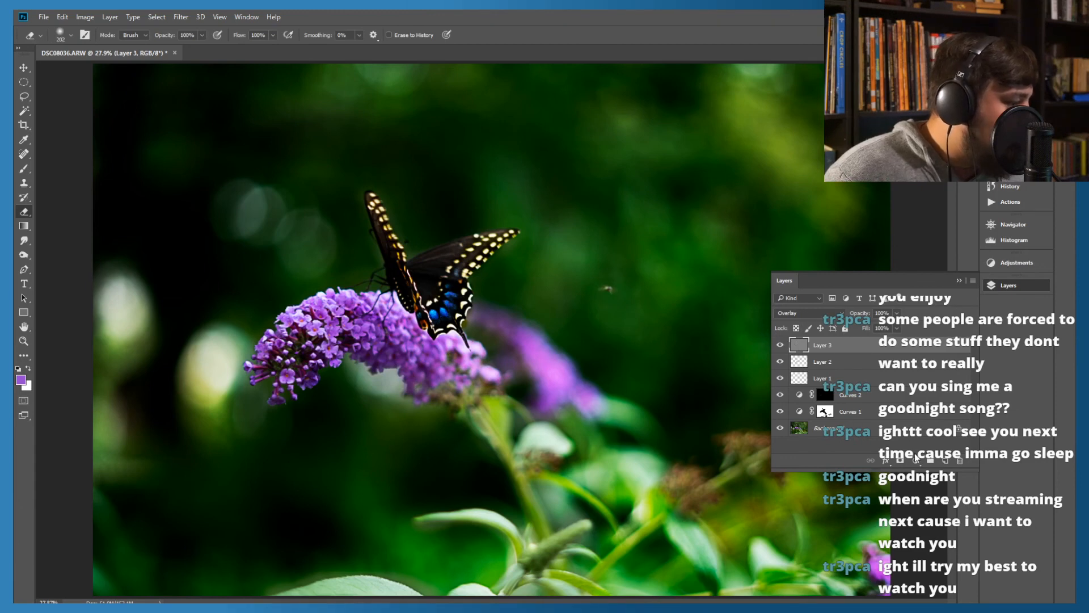
# Add a layer mask to the High Pass layer and invert the mask to black
pyautogui.click(901, 461)
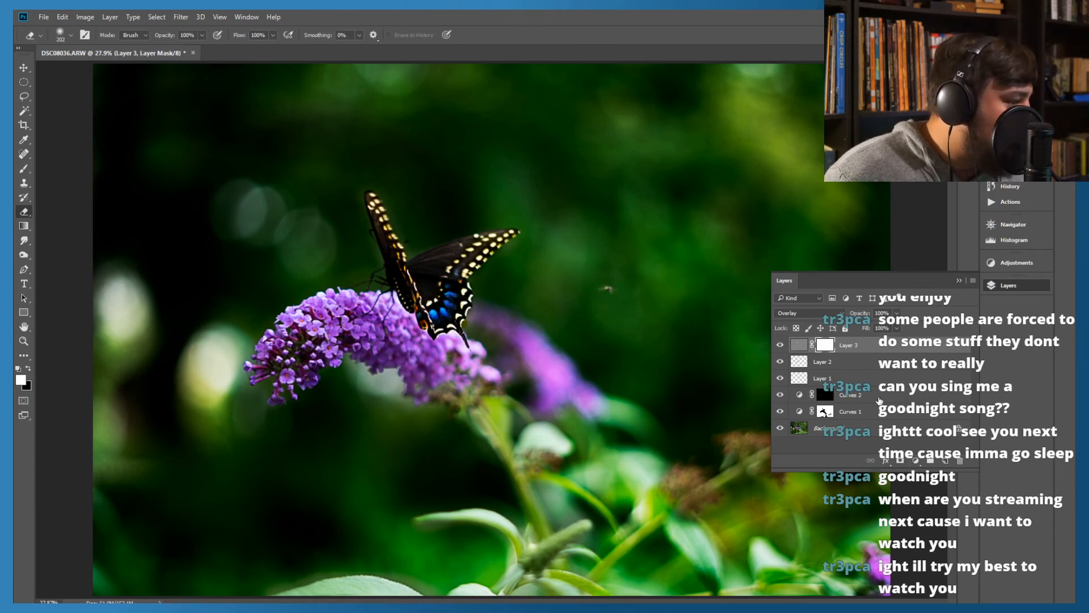
pyautogui.hotkey('ctrl', 'i')
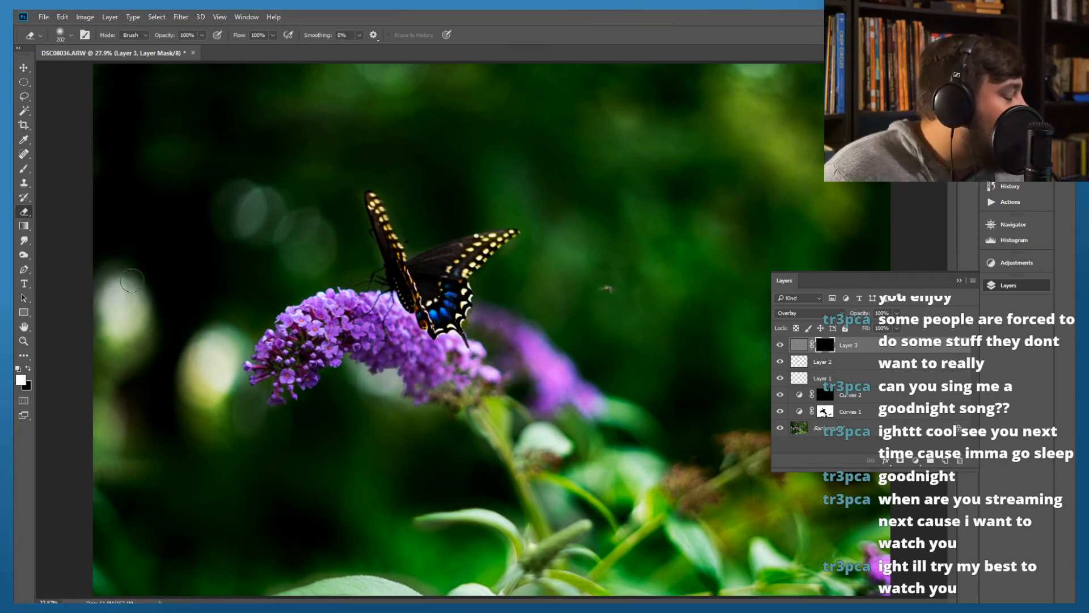
# With a 124-pixel brush, paint white on the High Pass layer's mask over the purple flower and the butterfly
pyautogui.click(22, 170)
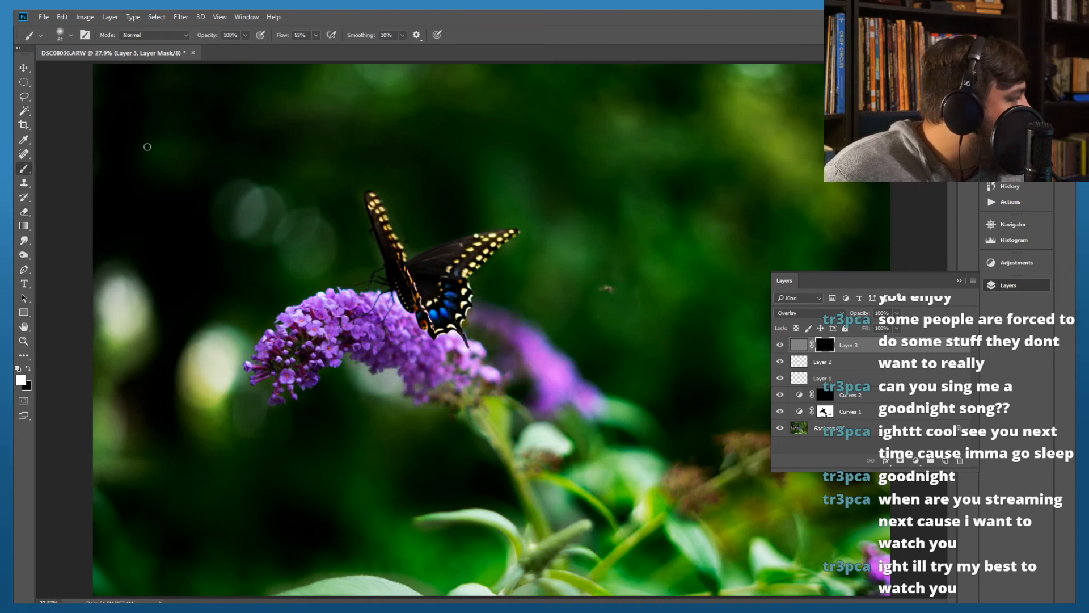
pyautogui.click(71, 35)
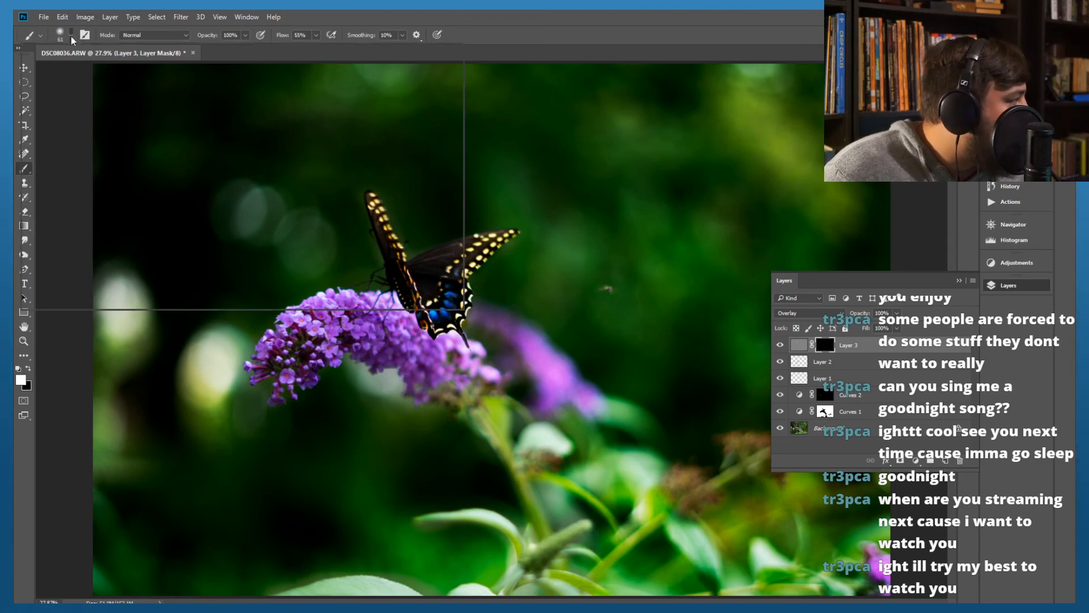
pyautogui.moveTo(99, 75); pyautogui.dragTo(117, 74)
pyautogui.click(540, 17)
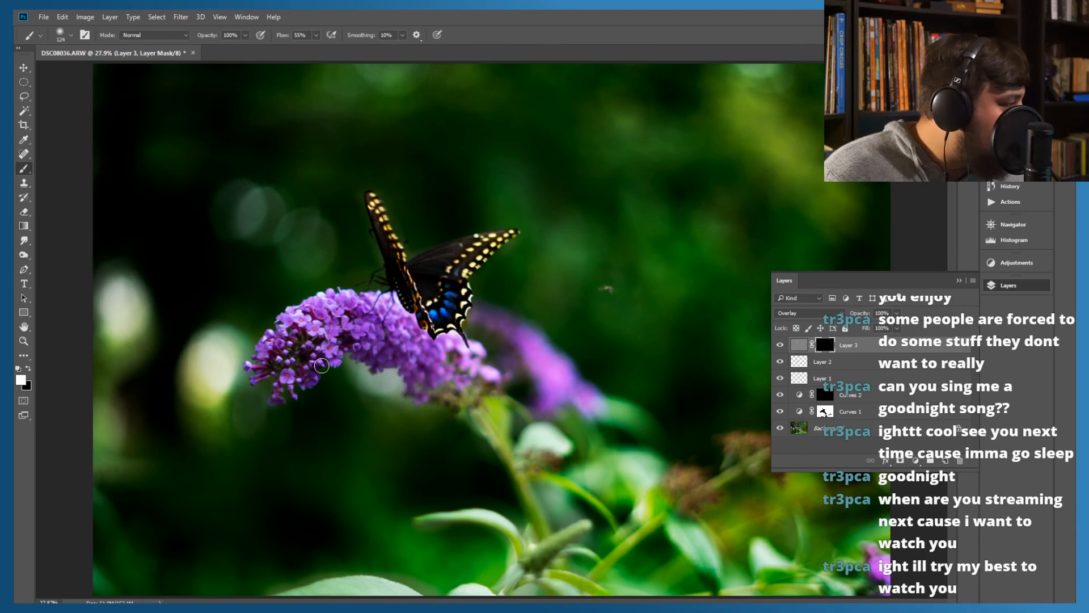
pyautogui.moveTo(307, 334)
pyautogui.mouseDown()
pyautogui.moveTo(275, 340)
pyautogui.moveTo(272, 331)
pyautogui.moveTo(297, 333)
pyautogui.mouseUp()
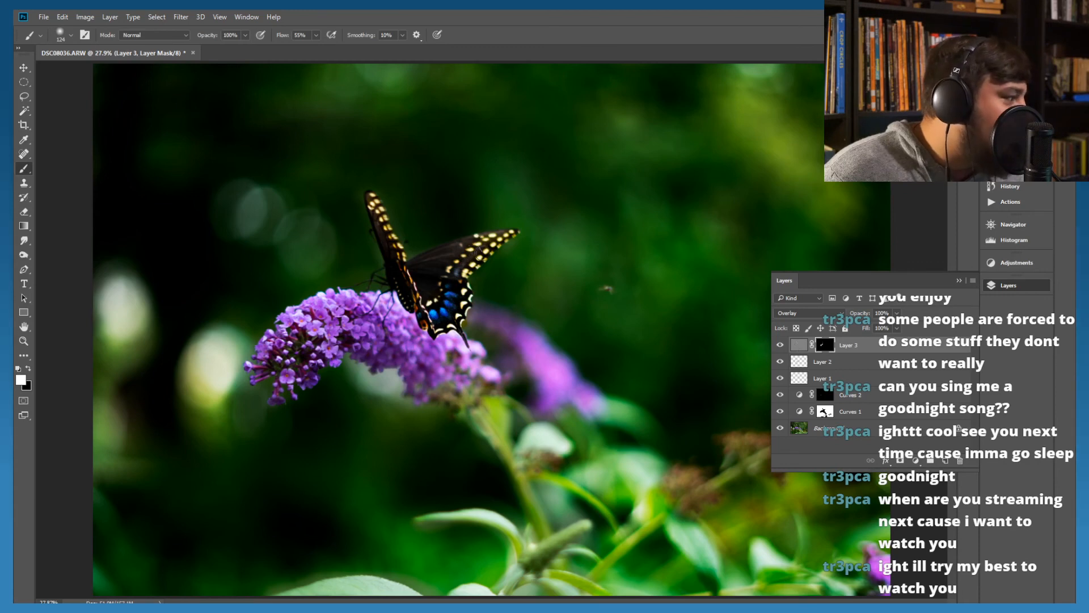
pyautogui.moveTo(483, 240); pyautogui.dragTo(425, 267)
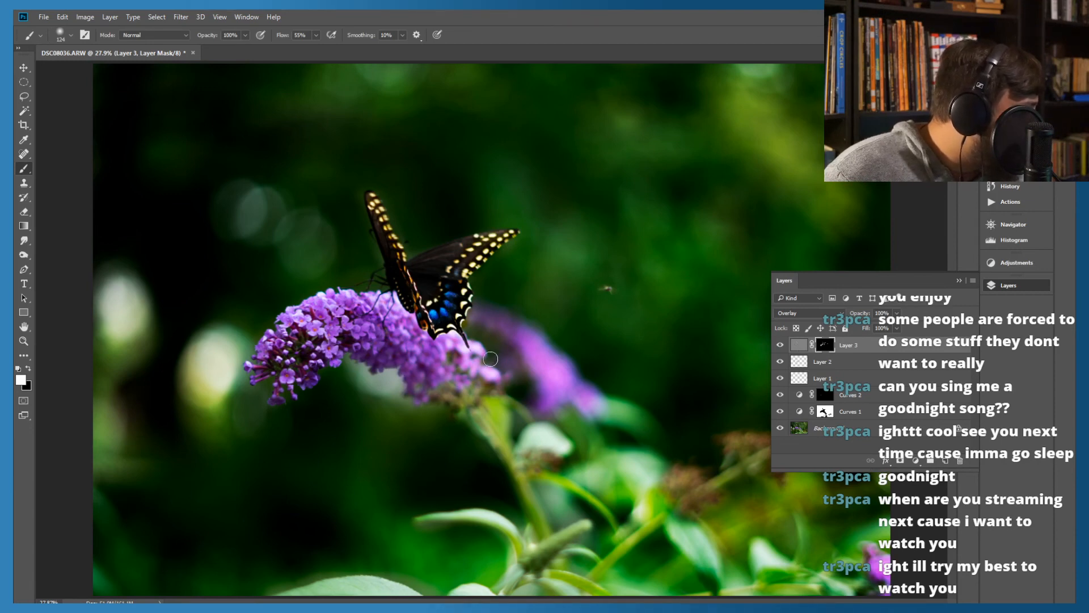
# Toggle the High Pass layer's visibility repeatedly to compare the image with and without the sharpening
pyautogui.click(780, 345)
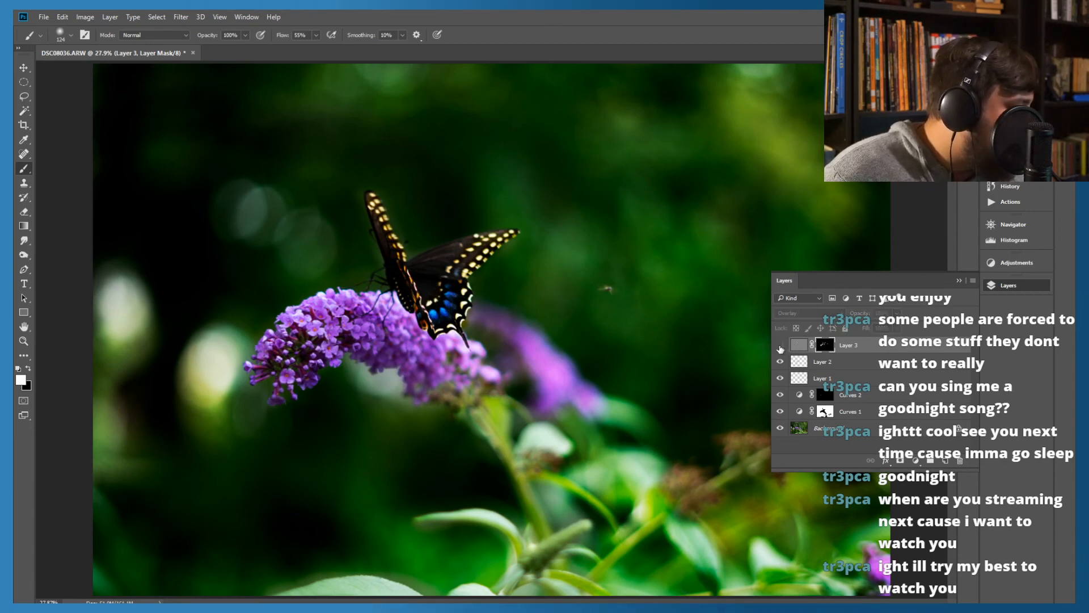
pyautogui.click(780, 345)
pyautogui.click(780, 345)
pyautogui.click(780, 345)
pyautogui.click(780, 346)
pyautogui.click(780, 346)
pyautogui.click(781, 347)
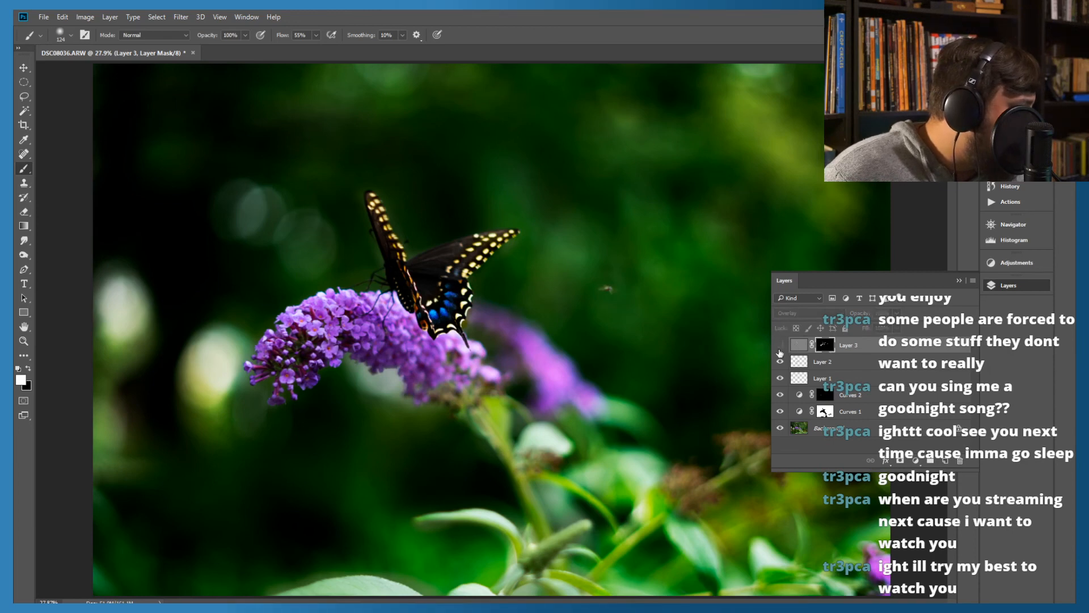
pyautogui.click(780, 346)
pyautogui.click(780, 346)
pyautogui.click(780, 346)
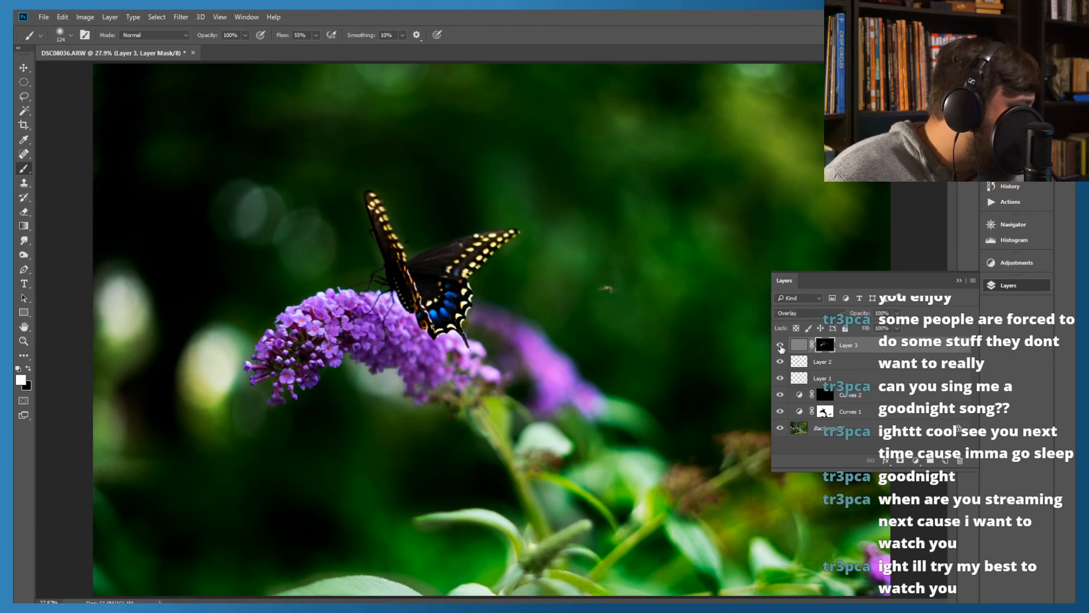
pyautogui.click(780, 346)
pyautogui.click(780, 346)
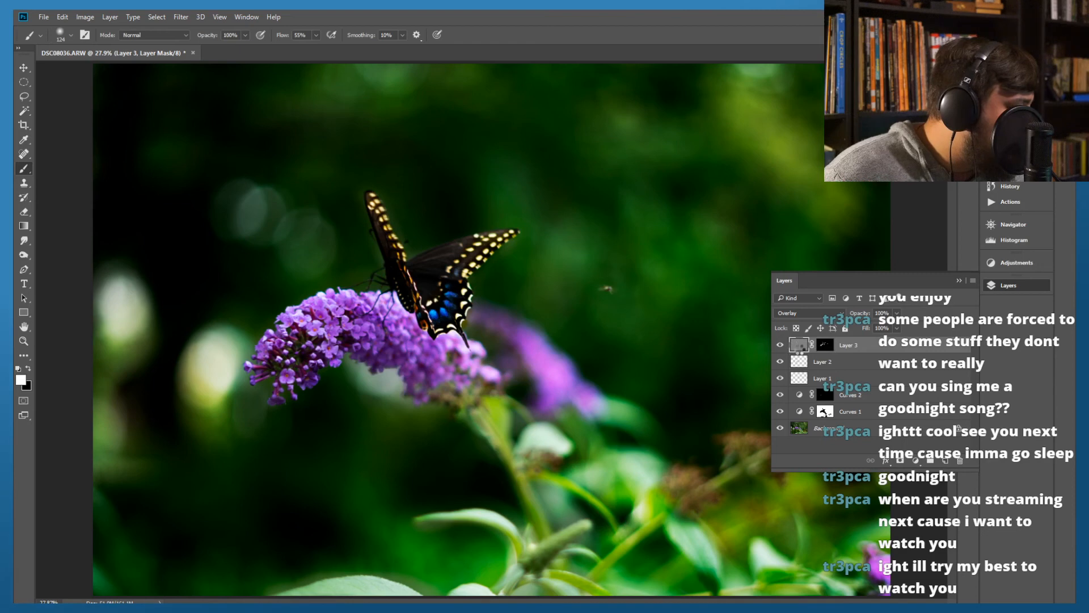
# Target the High Pass layer's image instead of its mask, compare blend modes and set it to Linear Light
pyautogui.press('h')
pyautogui.click(799, 345)
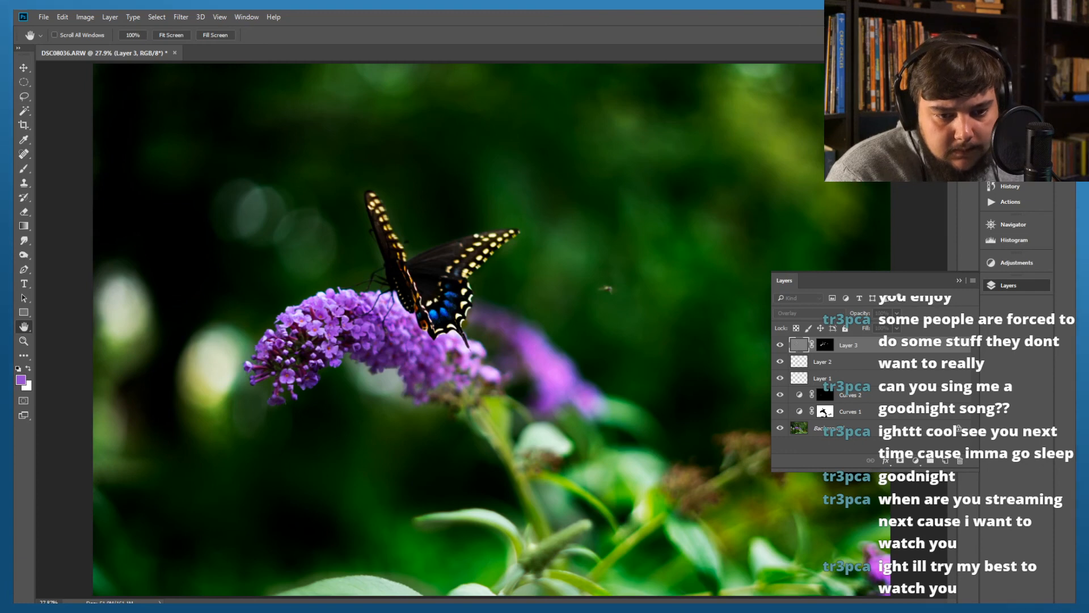
pyautogui.press('b')
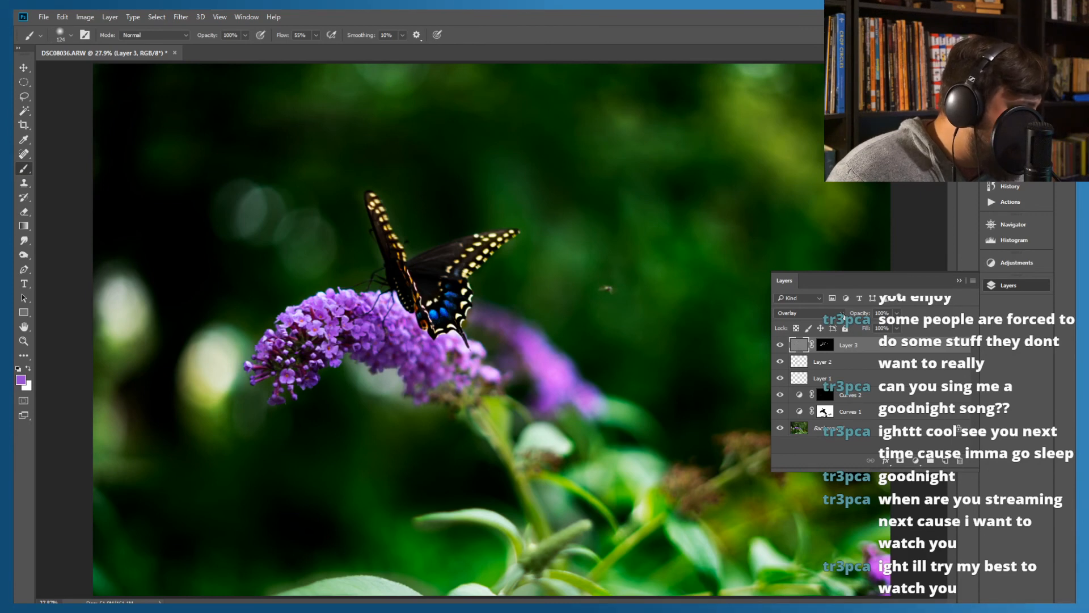
pyautogui.click(838, 313)
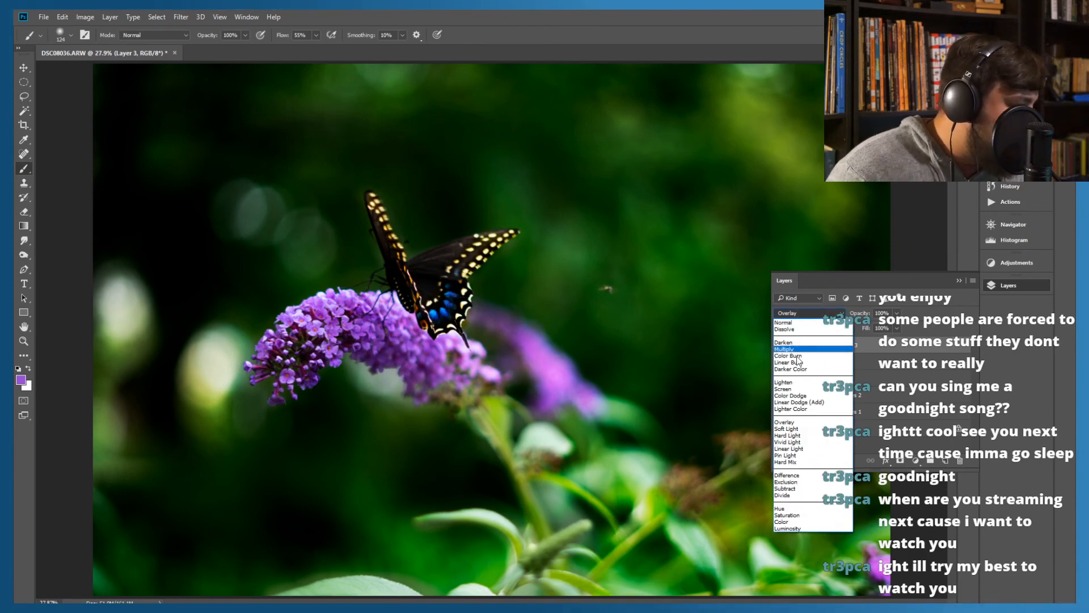
pyautogui.click(788, 424)
pyautogui.press('Down')
pyautogui.press('Down')
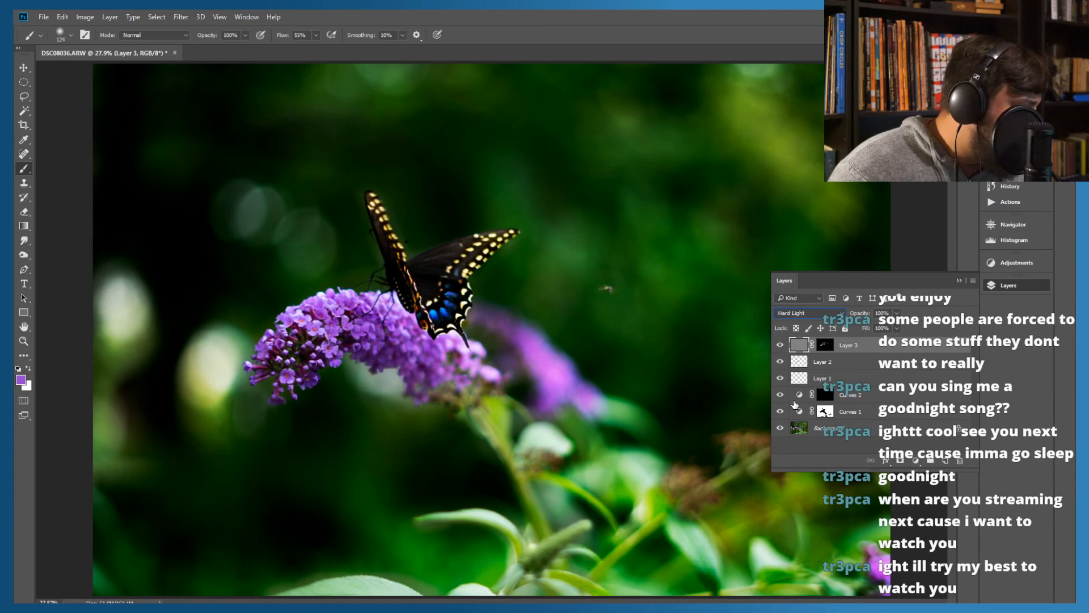
pyautogui.press('Up')
pyautogui.press('Up')
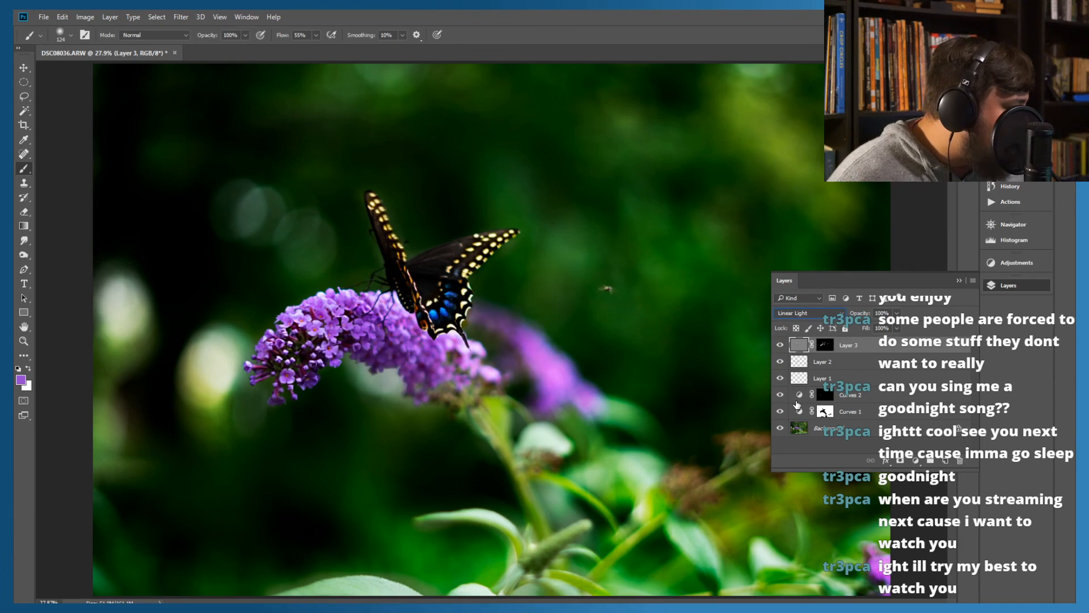
pyautogui.press('Down')
pyautogui.press('Up')
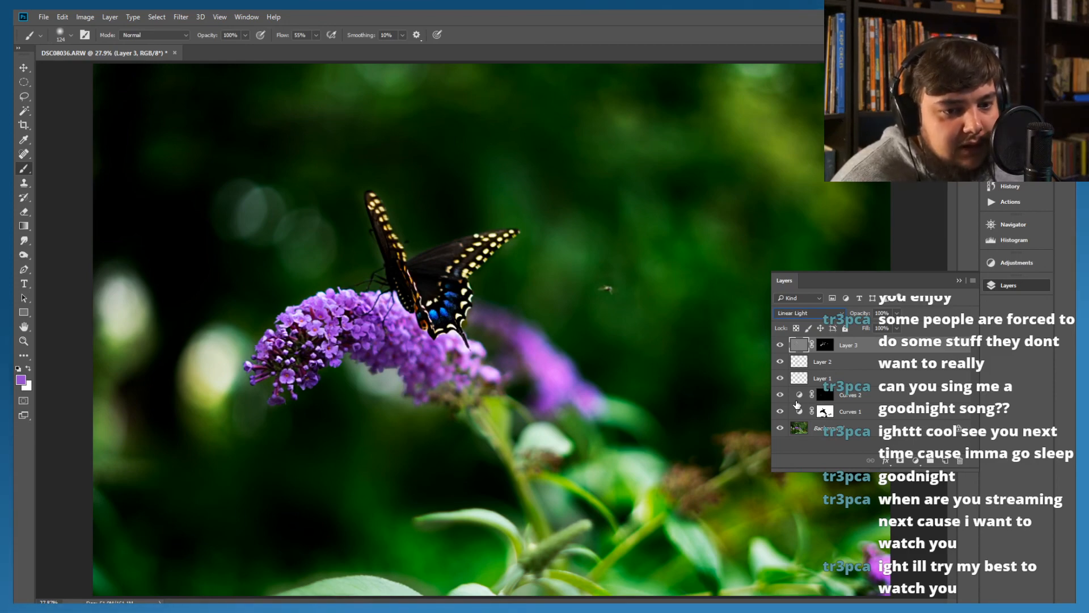
# Collapse the layer list and save the document as Butterfly.psd
pyautogui.moveTo(444, 16); pyautogui.dragTo(545, 3)
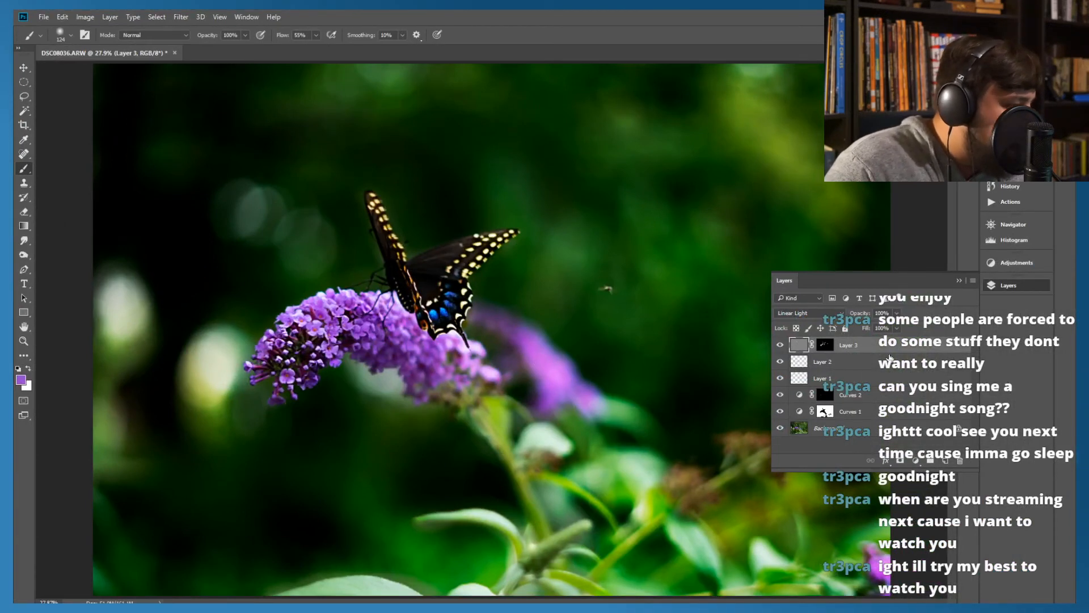
pyautogui.click(956, 281)
pyautogui.click(55, 17)
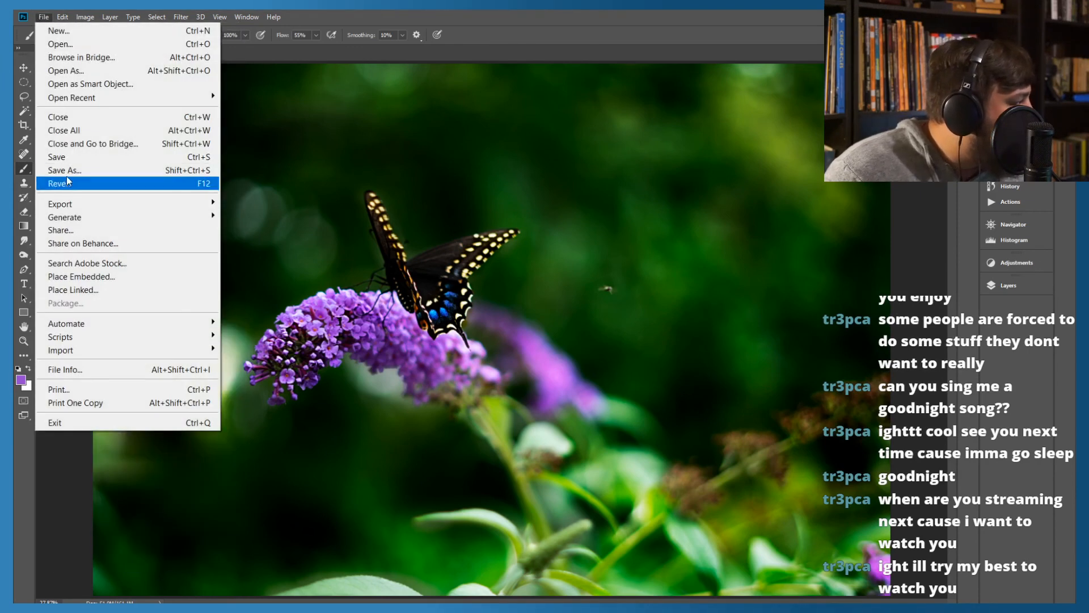
pyautogui.click(72, 172)
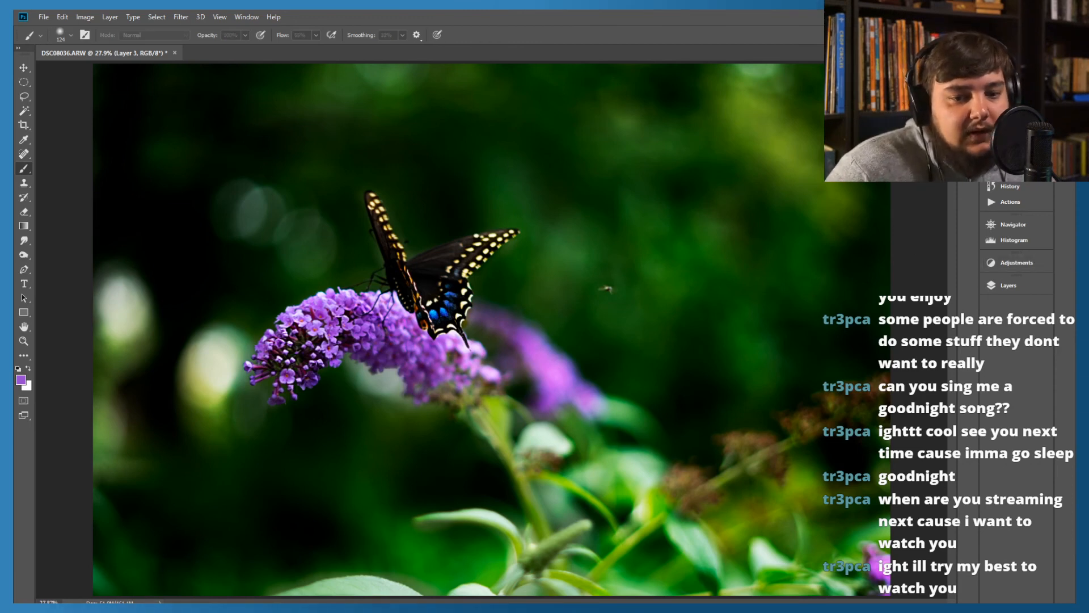
pyautogui.click(613, 160)
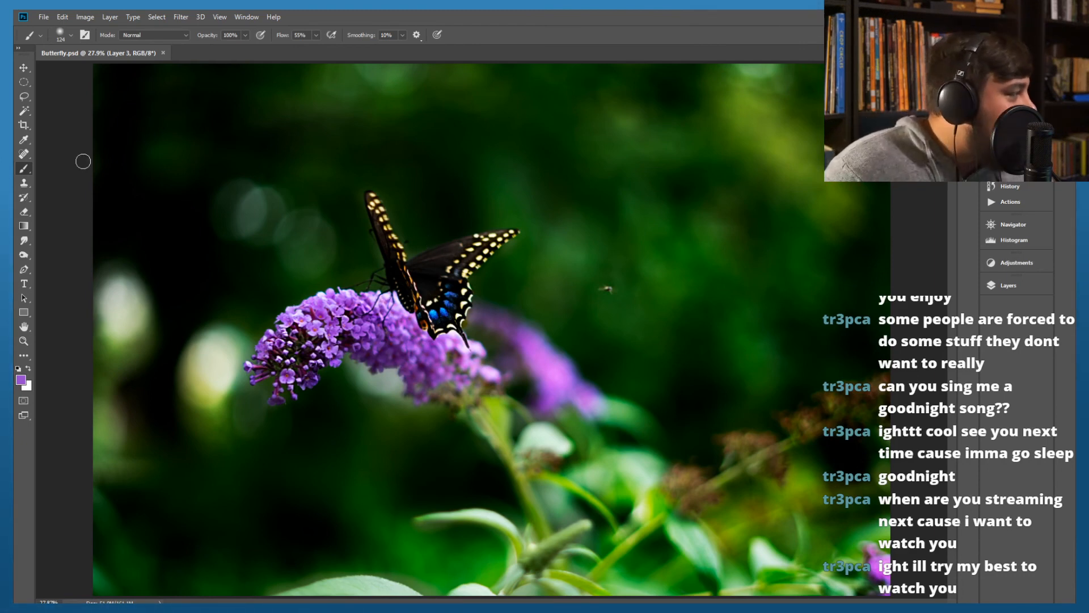
# Start cropping the photo, try the 2:3 ratio and set the crop ratio to 1:1 (Square)
pyautogui.click(24, 125)
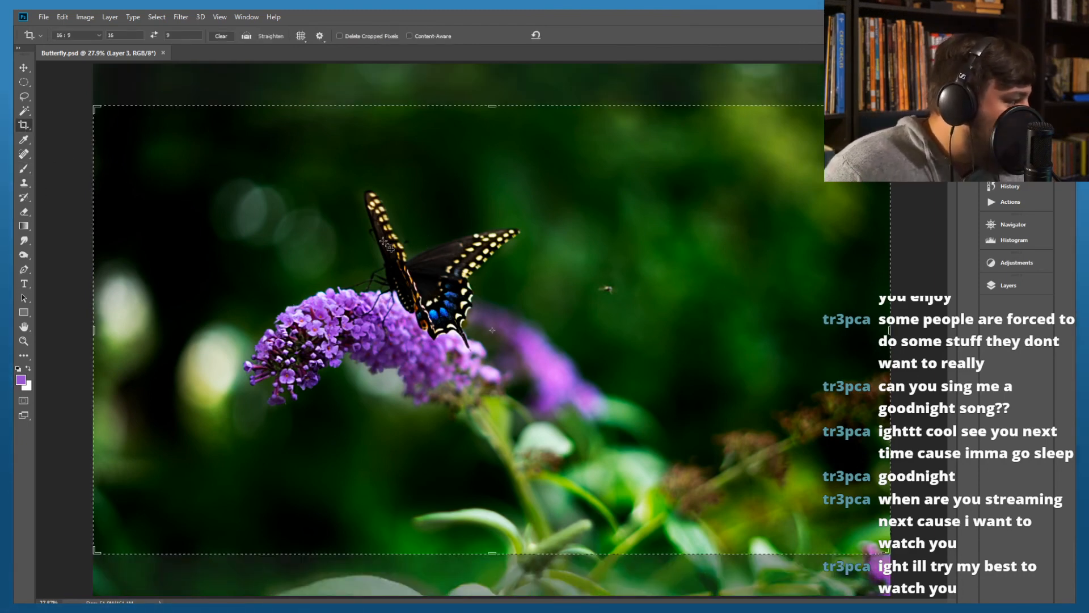
pyautogui.click(100, 35)
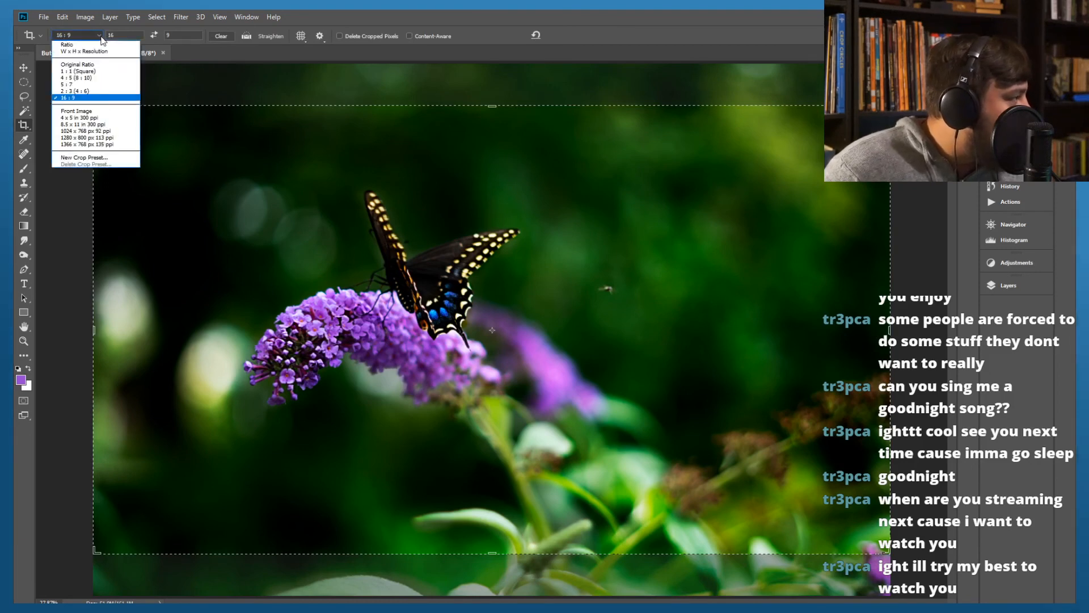
pyautogui.click(77, 91)
pyautogui.click(97, 36)
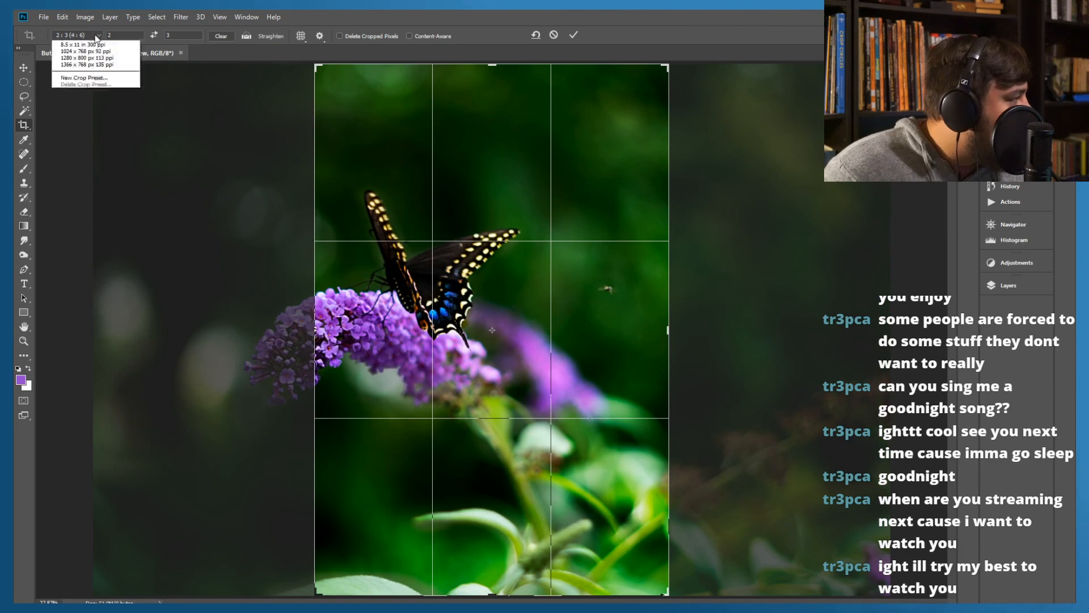
pyautogui.click(64, 70)
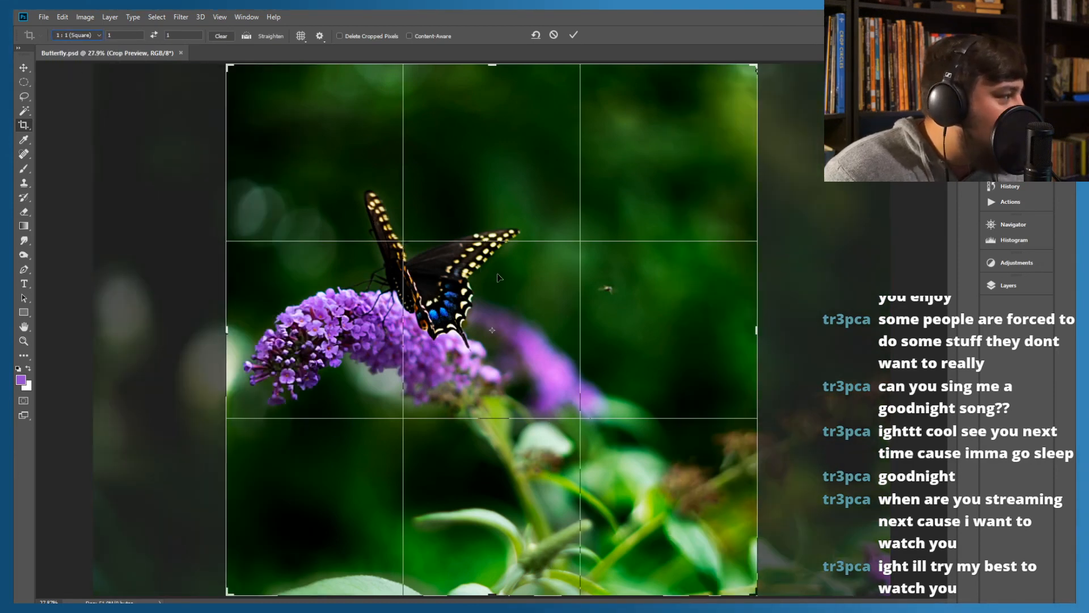
# Shrink the square crop, reposition the photo to frame the butterfly and flower, and apply the crop
pyautogui.moveTo(499, 280); pyautogui.dragTo(538, 288)
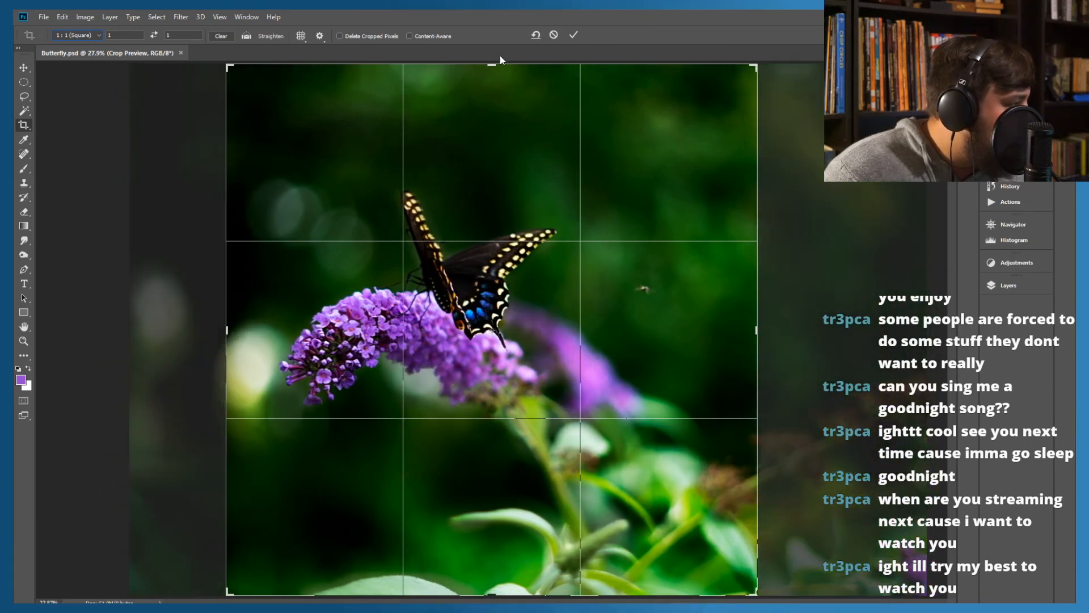
pyautogui.moveTo(489, 63); pyautogui.dragTo(492, 78)
pyautogui.moveTo(505, 174); pyautogui.dragTo(502, 176)
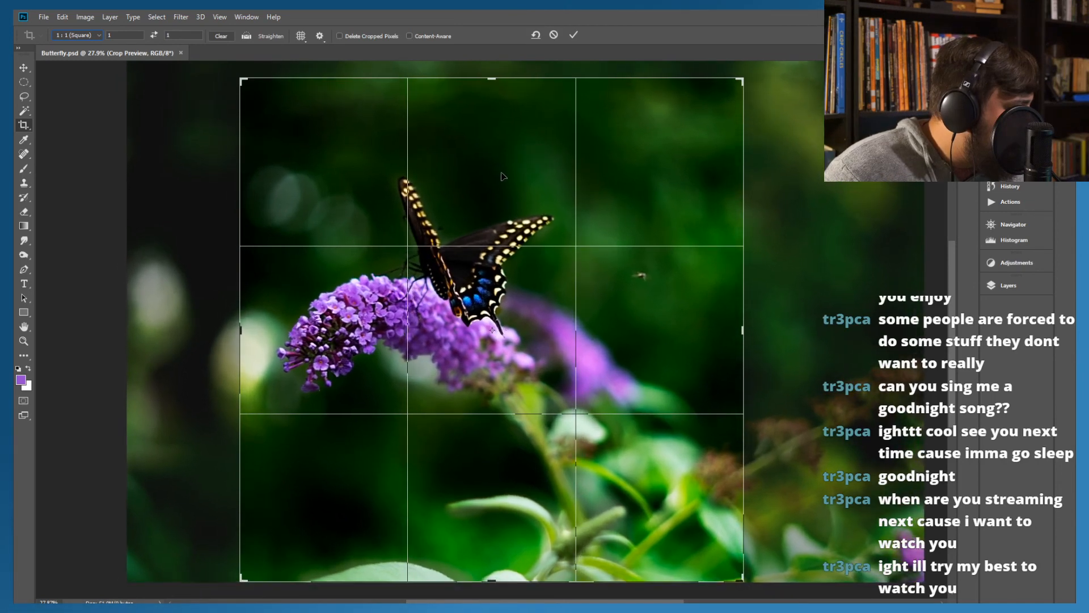
pyautogui.moveTo(490, 79); pyautogui.dragTo(492, 98)
pyautogui.moveTo(497, 259); pyautogui.dragTo(497, 269)
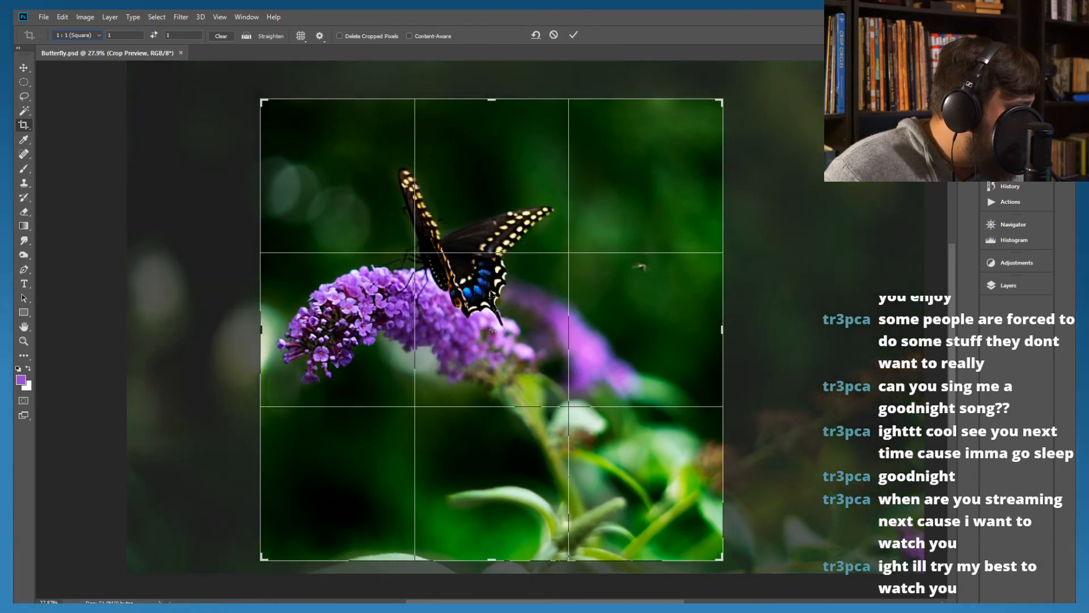
pyautogui.moveTo(491, 294); pyautogui.dragTo(492, 291)
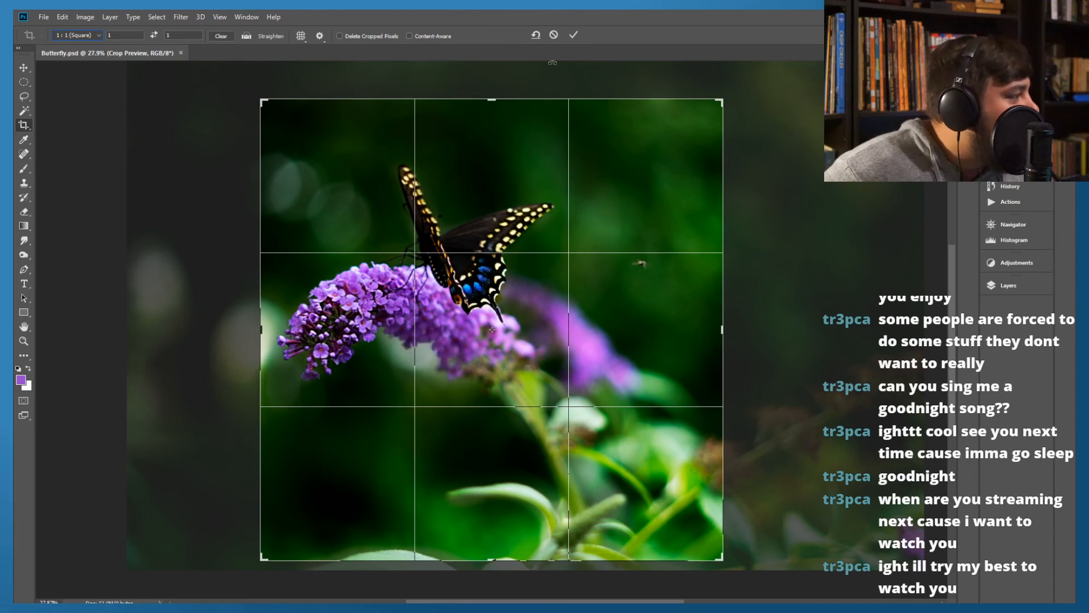
pyautogui.click(573, 36)
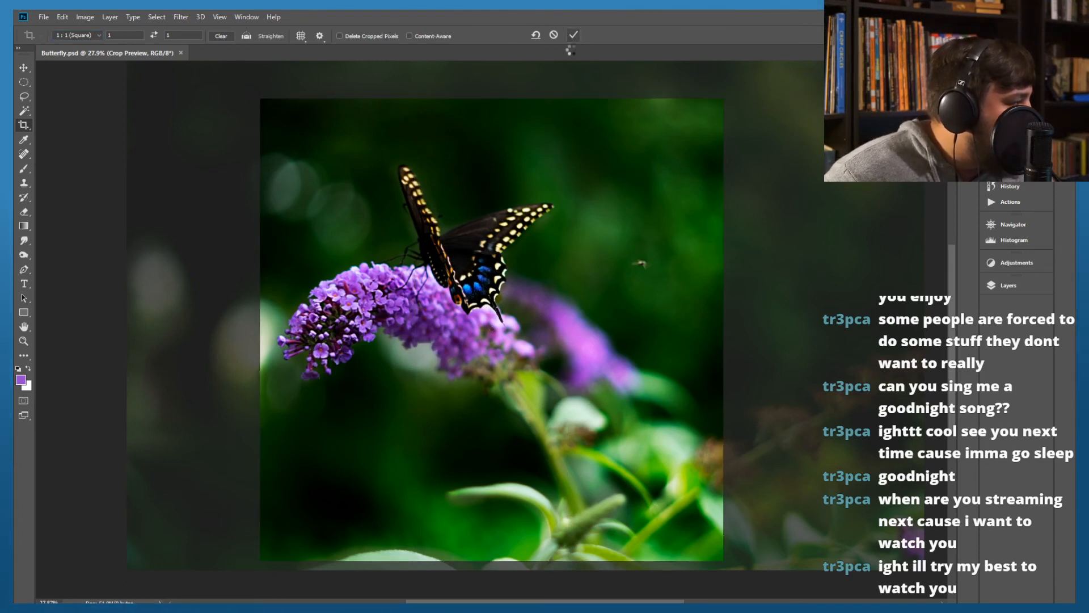
pyautogui.click(475, 182)
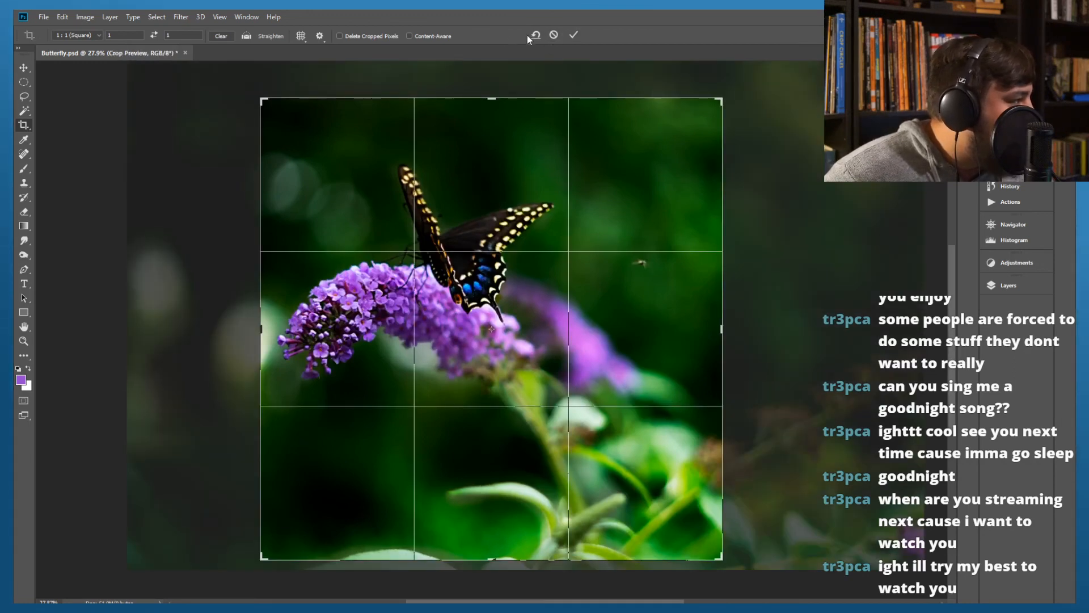
pyautogui.click(552, 35)
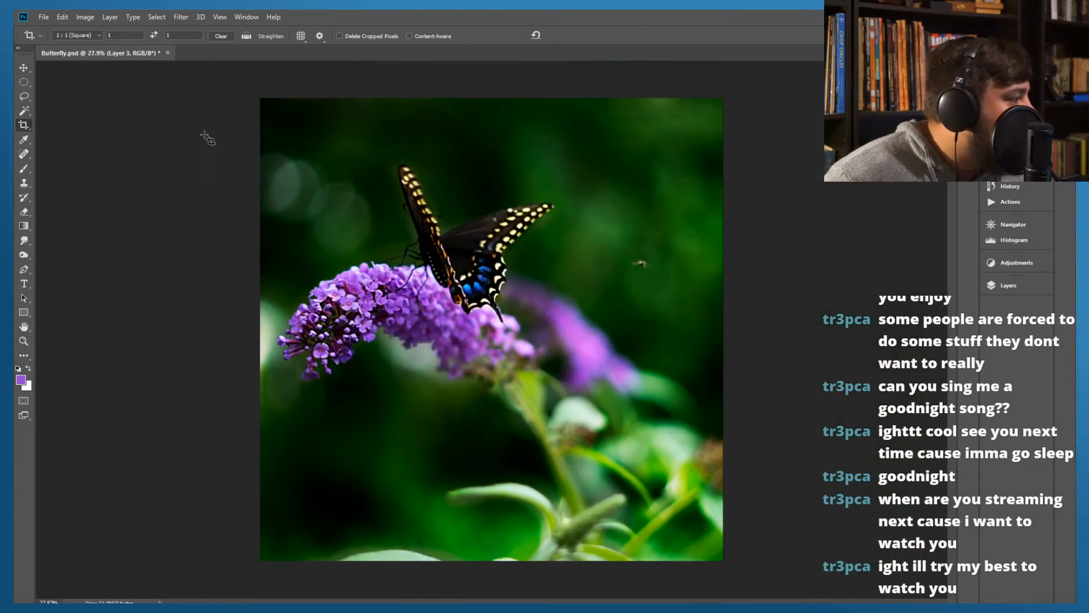
# Add a new layer above Layer 3 and set the Clone Stamp brush size to 58 px for retouching the lower leaf
pyautogui.click(25, 185)
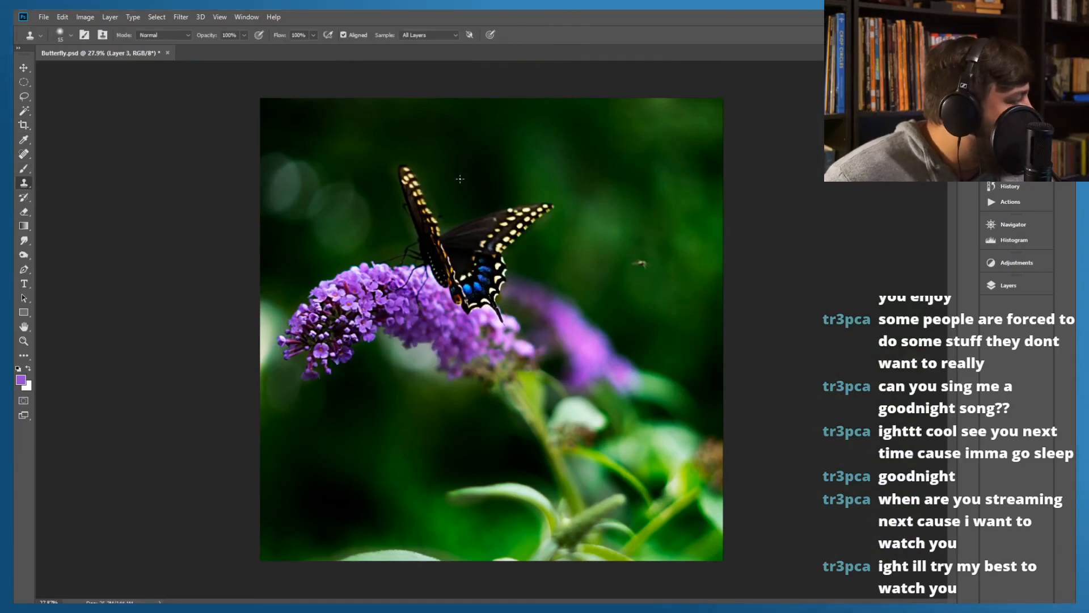
pyautogui.click(996, 286)
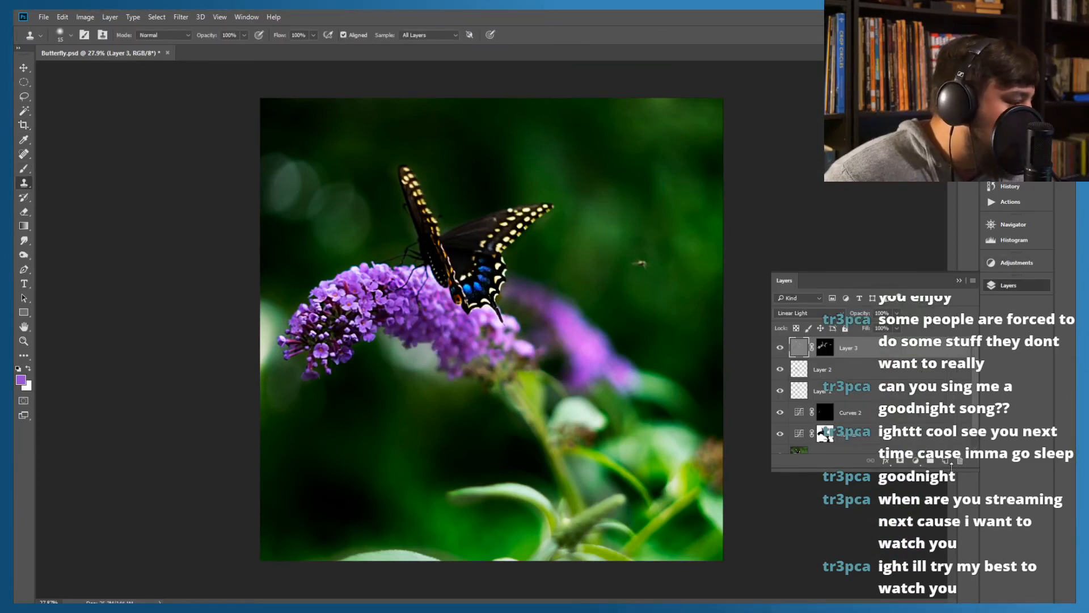
pyautogui.click(947, 461)
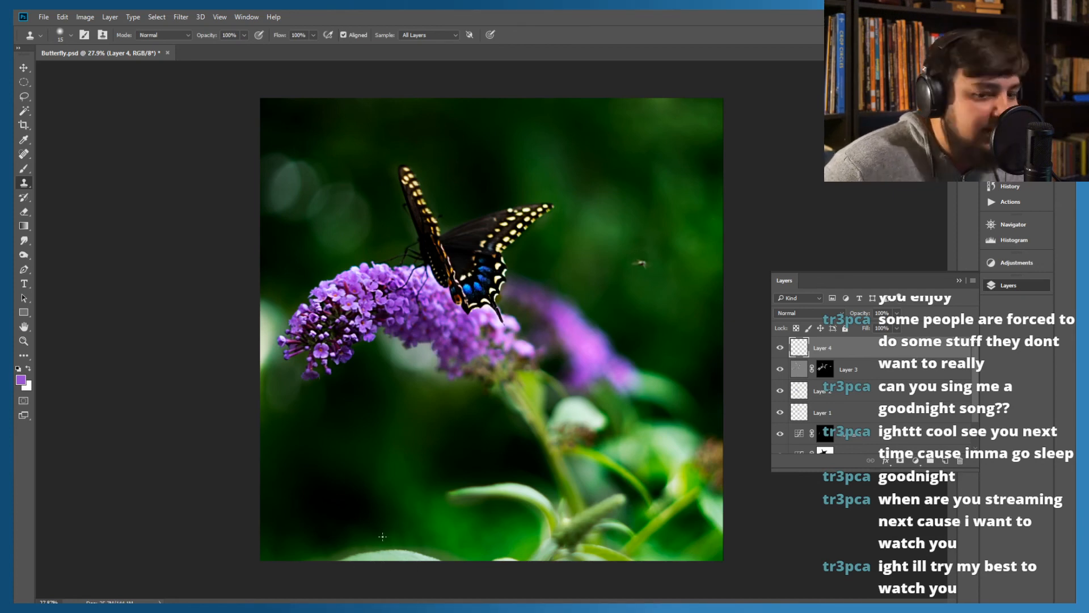
pyautogui.scroll(3, 385, 536)
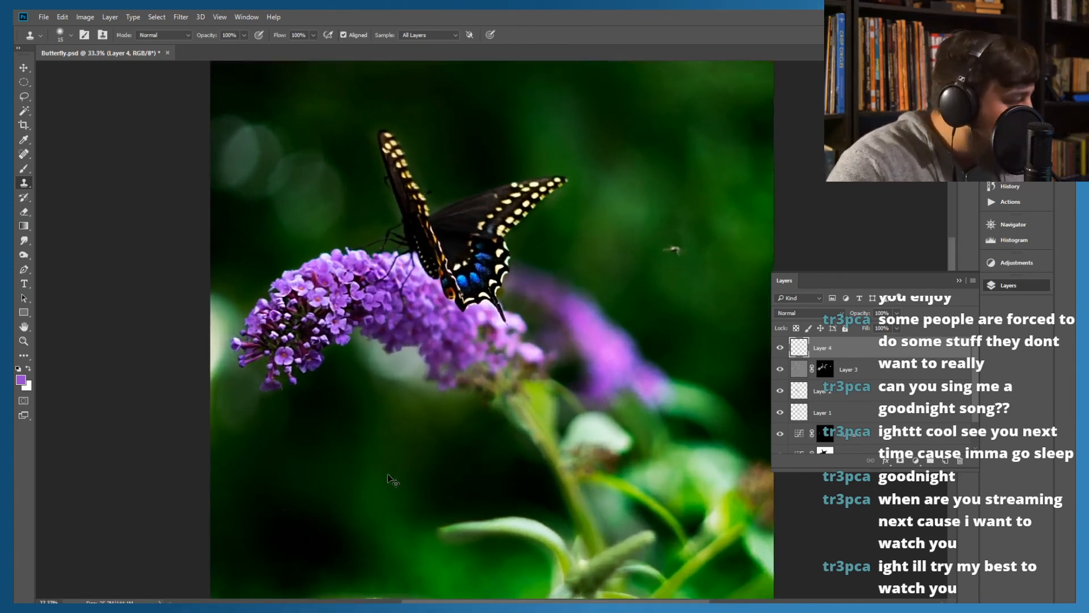
pyautogui.scroll(-5, 378, 450)
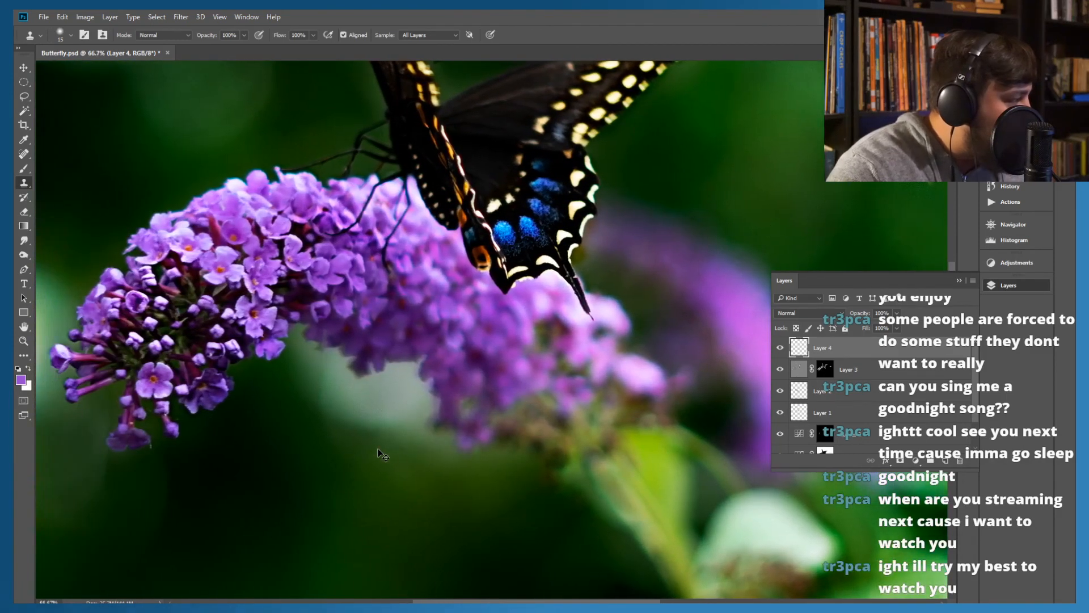
pyautogui.scroll(-5, 378, 449)
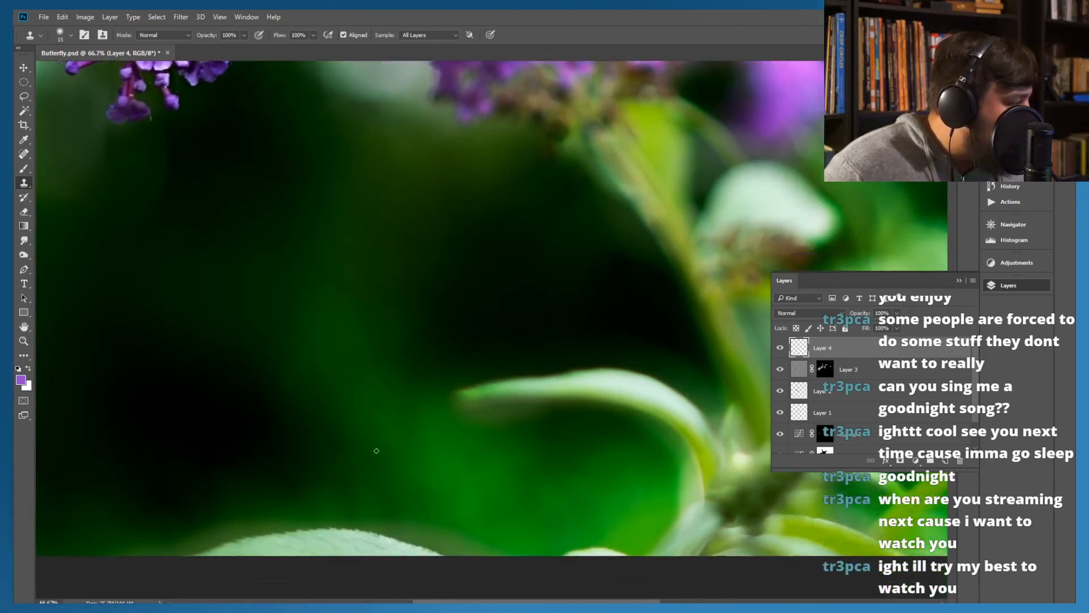
pyautogui.click(70, 35)
pyautogui.click(96, 69)
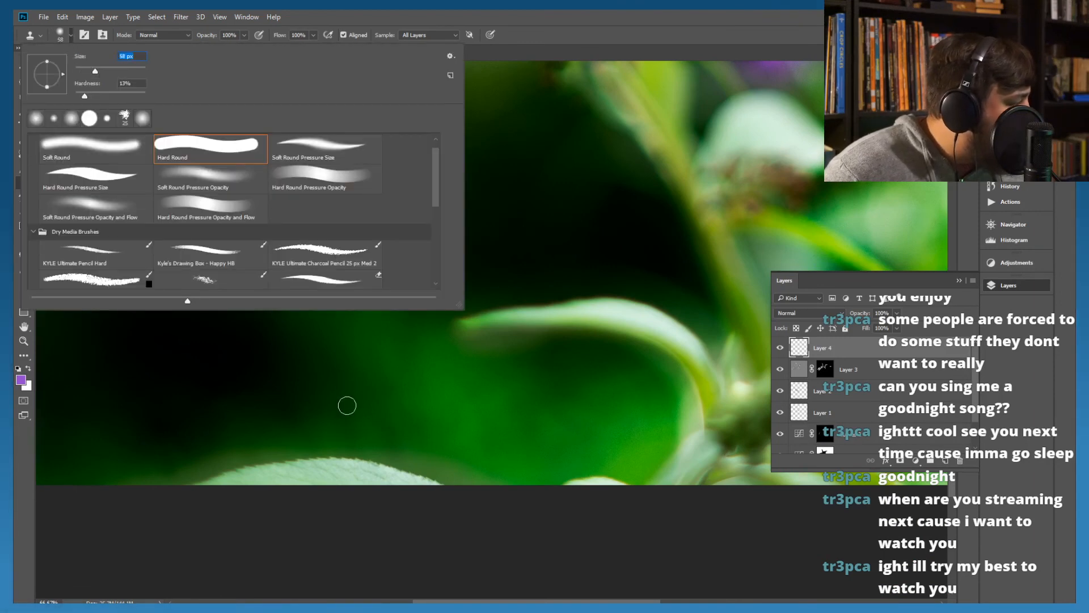
pyautogui.click(499, 19)
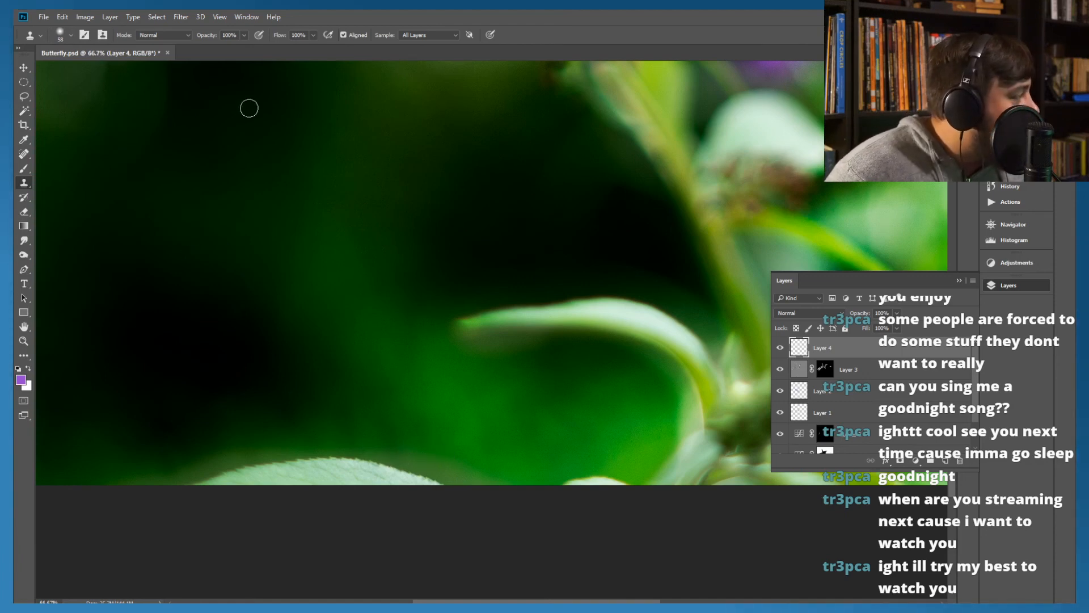
# Paint over the pale leaf at the photo's lower edge with the content-aware Spot Healing Brush, undoing the second stroke
pyautogui.click(25, 154)
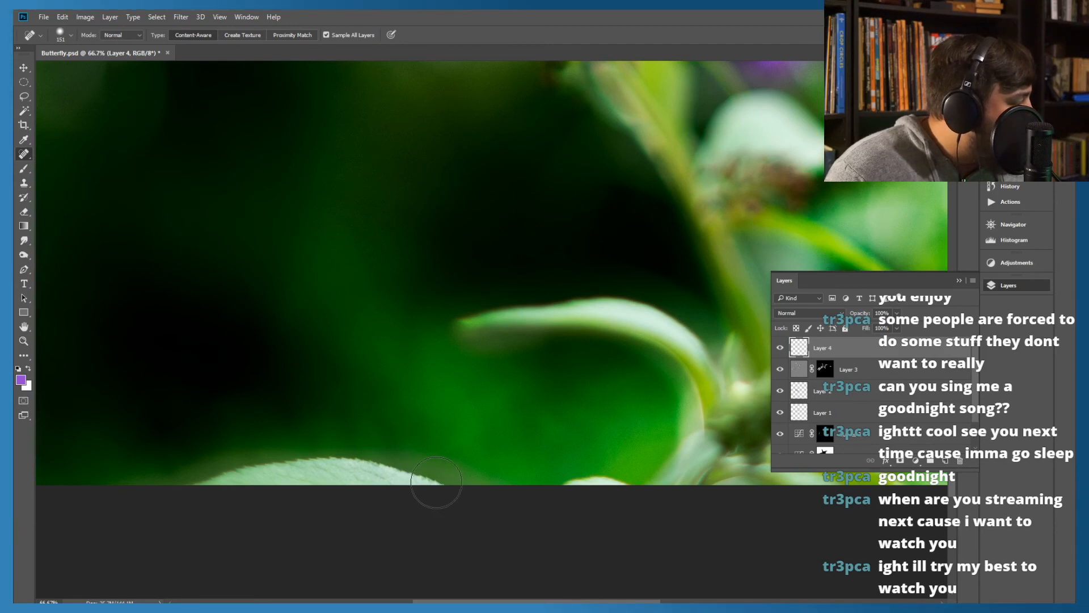
pyautogui.moveTo(433, 480); pyautogui.dragTo(191, 483)
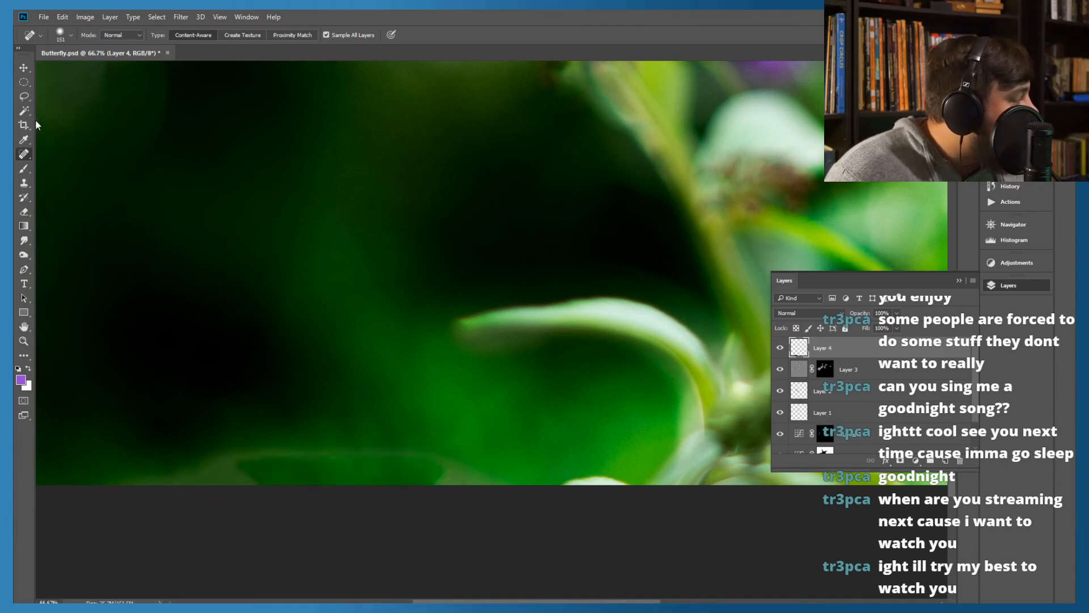
pyautogui.moveTo(329, 445); pyautogui.dragTo(215, 457)
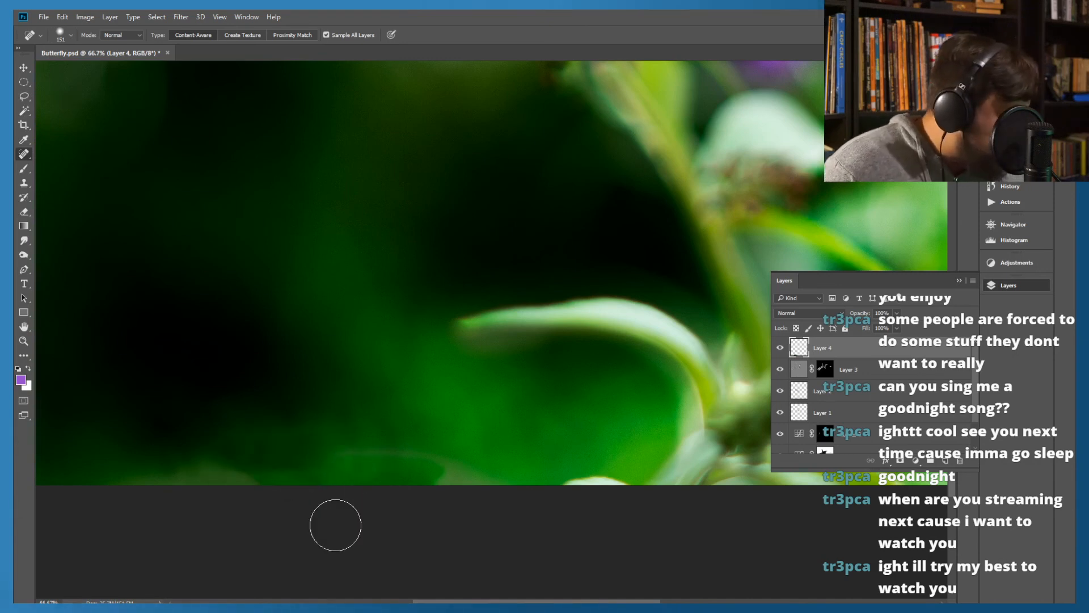
pyautogui.hotkey('ctrl', 'z')
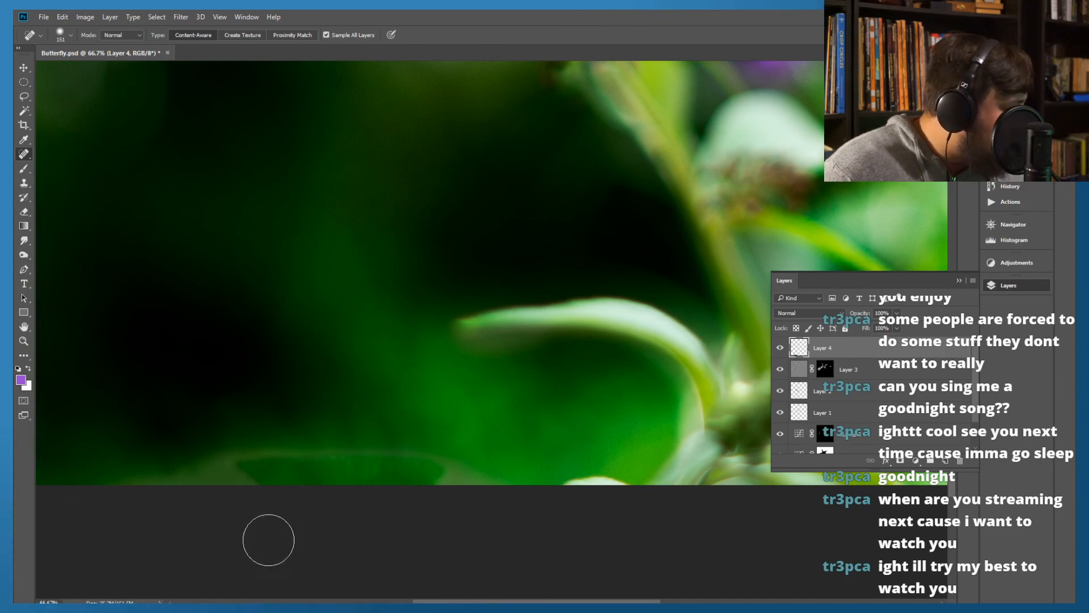
# Clone nearby green background over the middle and right part of the healed leaf patch
pyautogui.click(24, 183)
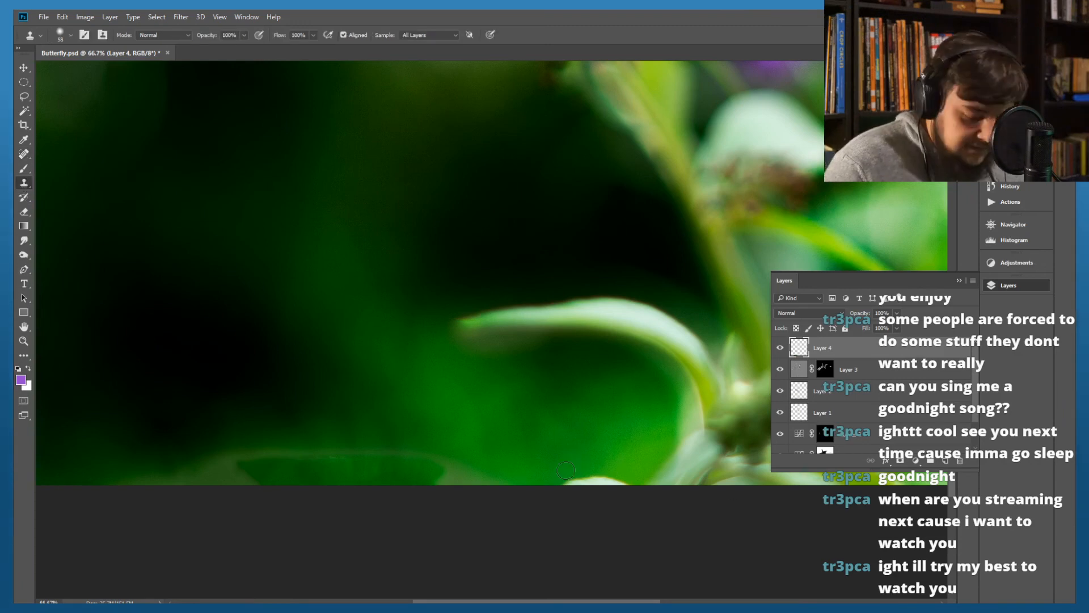
pyautogui.keyDown('alt'); pyautogui.click(531, 479); pyautogui.keyUp('alt')
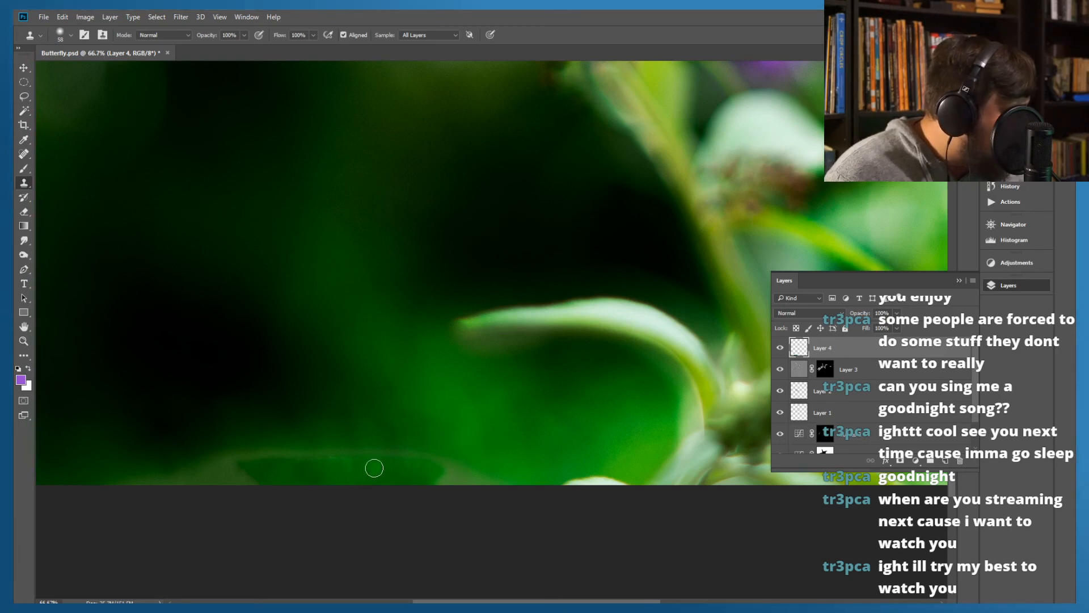
pyautogui.moveTo(376, 469)
pyautogui.mouseDown()
pyautogui.moveTo(358, 485)
pyautogui.moveTo(364, 473)
pyautogui.moveTo(332, 473)
pyautogui.moveTo(337, 460)
pyautogui.moveTo(323, 485)
pyautogui.moveTo(336, 483)
pyautogui.moveTo(317, 468)
pyautogui.moveTo(287, 479)
pyautogui.moveTo(358, 499)
pyautogui.moveTo(419, 487)
pyautogui.moveTo(383, 468)
pyautogui.moveTo(409, 475)
pyautogui.moveTo(417, 462)
pyautogui.moveTo(426, 487)
pyautogui.moveTo(444, 487)
pyautogui.moveTo(415, 477)
pyautogui.moveTo(422, 463)
pyautogui.moveTo(445, 486)
pyautogui.moveTo(455, 473)
pyautogui.moveTo(468, 492)
pyautogui.moveTo(425, 455)
pyautogui.moveTo(362, 445)
pyautogui.moveTo(399, 463)
pyautogui.moveTo(365, 457)
pyautogui.mouseUp()
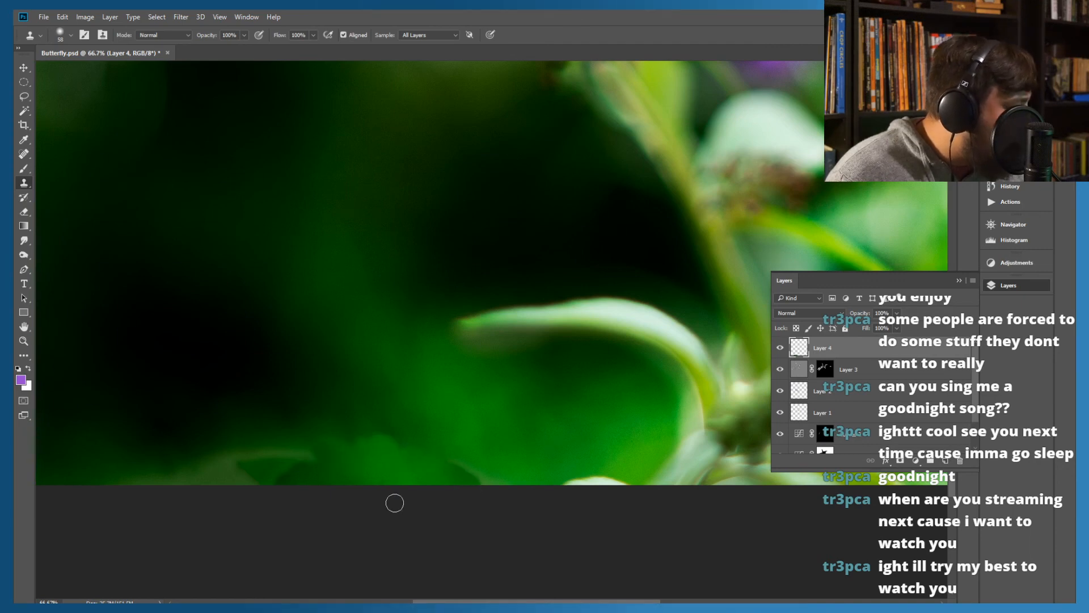
# Try cloning background sampled from several dark and green areas over the left end of the healed leaf patch
pyautogui.keyDown('alt'); pyautogui.click(357, 395); pyautogui.keyUp('alt')
pyautogui.moveTo(295, 455); pyautogui.dragTo(285, 454)
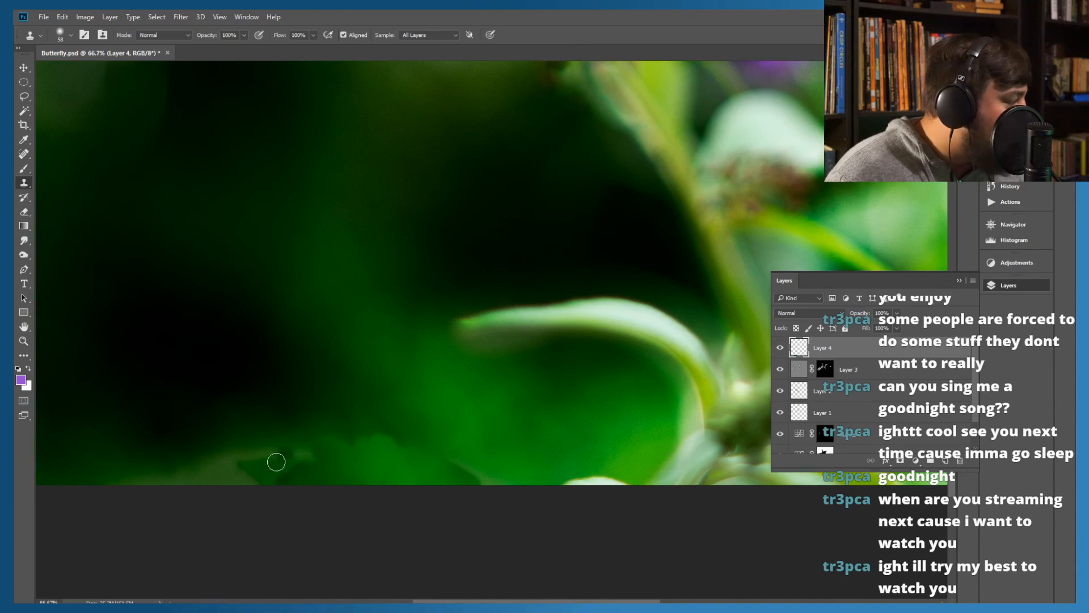
pyautogui.keyDown('alt'); pyautogui.click(232, 423); pyautogui.keyUp('alt')
pyautogui.keyDown('alt'); pyautogui.click(237, 415); pyautogui.keyUp('alt')
pyautogui.keyDown('alt'); pyautogui.click(255, 386); pyautogui.keyUp('alt')
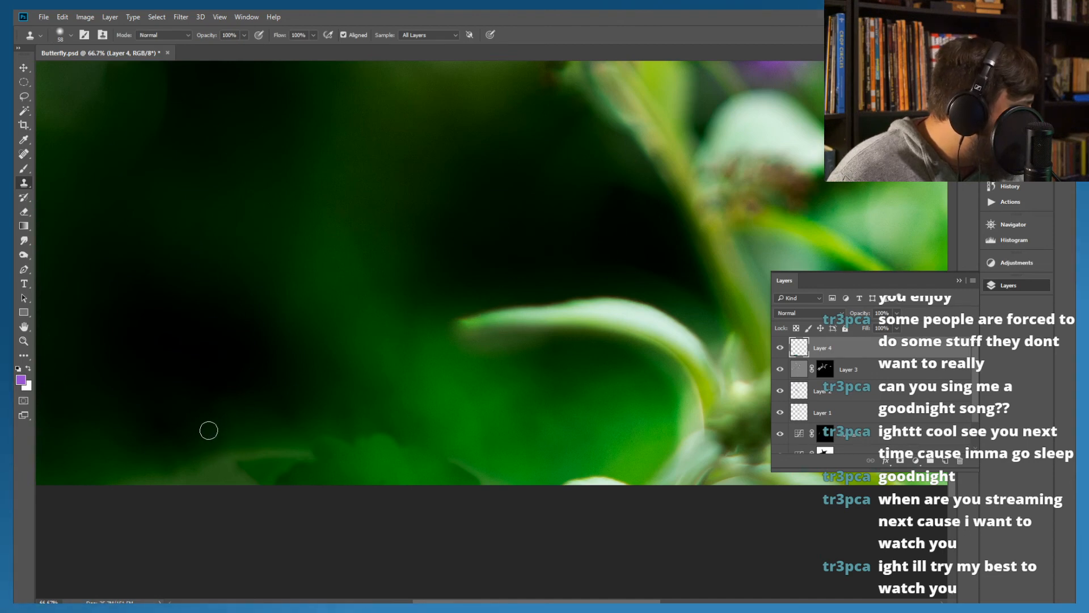
pyautogui.moveTo(177, 438)
pyautogui.mouseDown()
pyautogui.moveTo(206, 430)
pyautogui.moveTo(195, 462)
pyautogui.moveTo(237, 459)
pyautogui.moveTo(199, 458)
pyautogui.mouseUp()
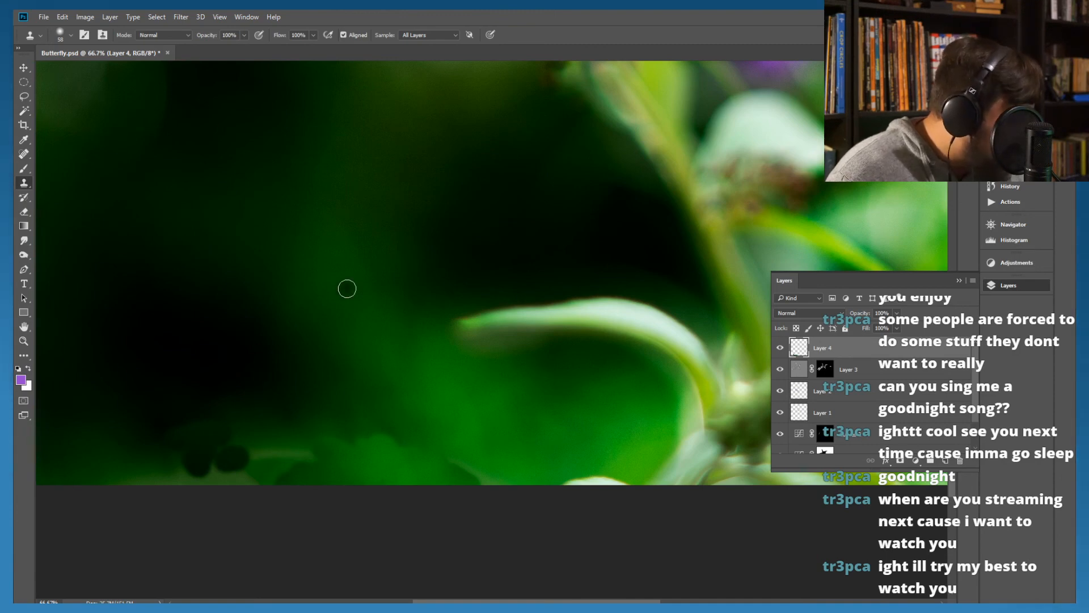
pyautogui.moveTo(261, 460)
pyautogui.mouseDown()
pyautogui.moveTo(248, 455)
pyautogui.moveTo(254, 442)
pyautogui.mouseUp()
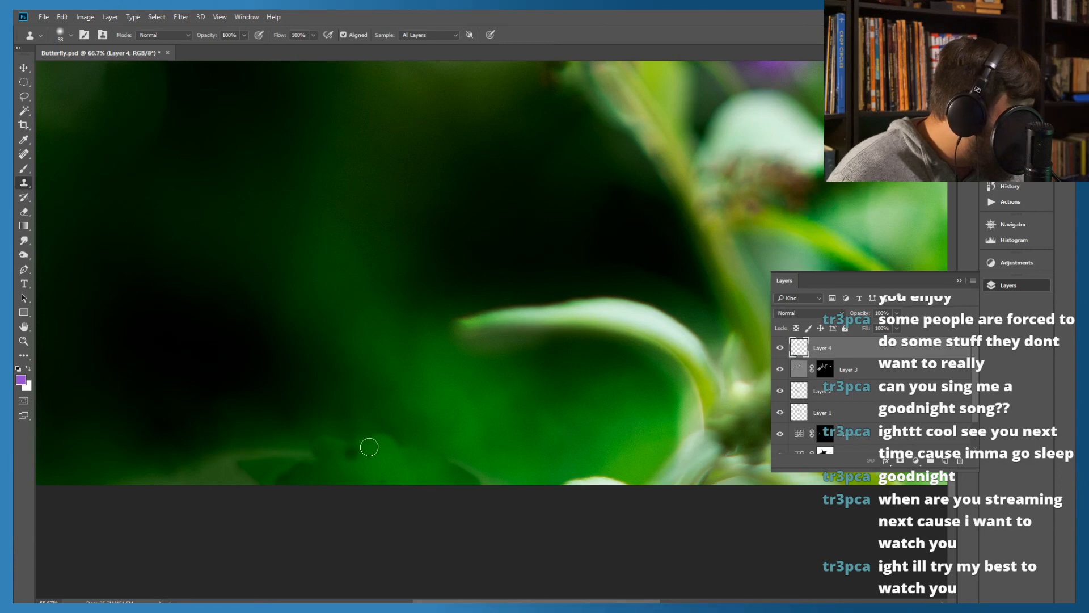
# Clone dark green background over the left end and upper edge of the healed leaf patch
pyautogui.press('alt')
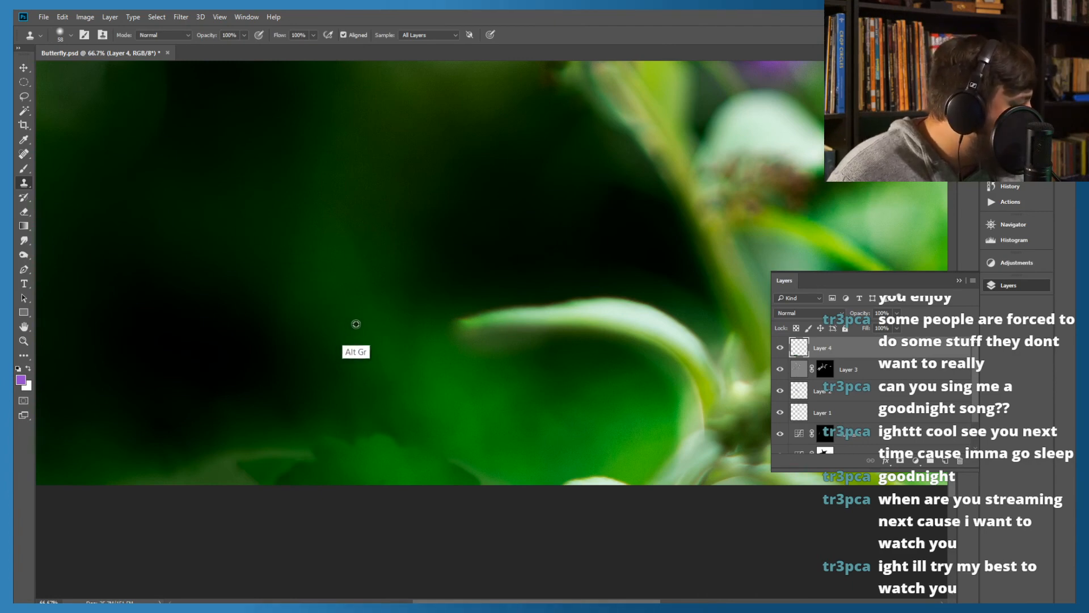
pyautogui.moveTo(243, 479); pyautogui.dragTo(236, 475)
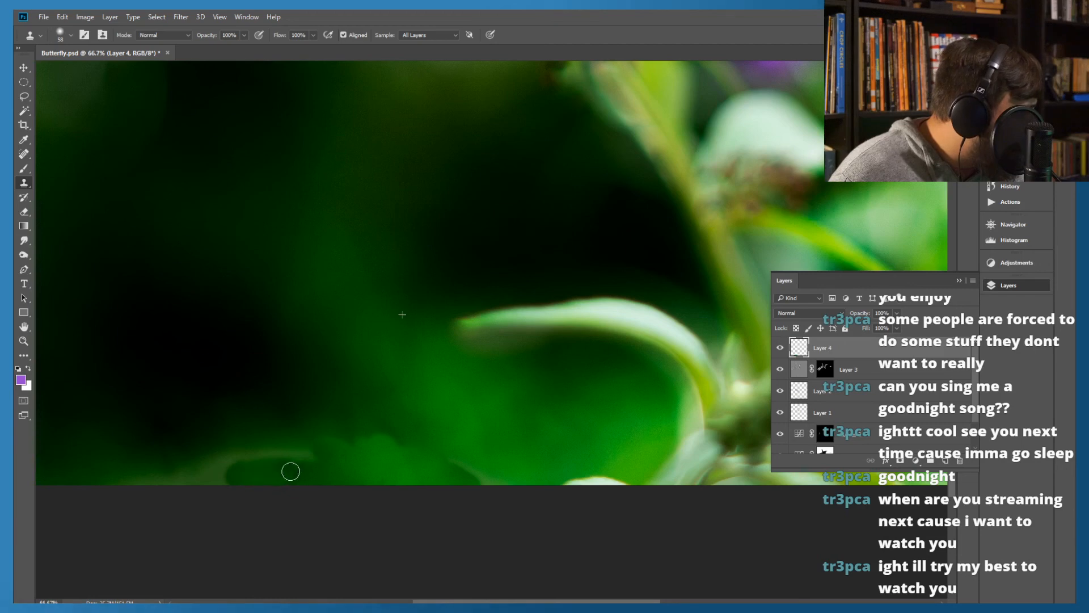
pyautogui.moveTo(290, 471)
pyautogui.mouseDown()
pyautogui.moveTo(307, 453)
pyautogui.moveTo(281, 457)
pyautogui.mouseUp()
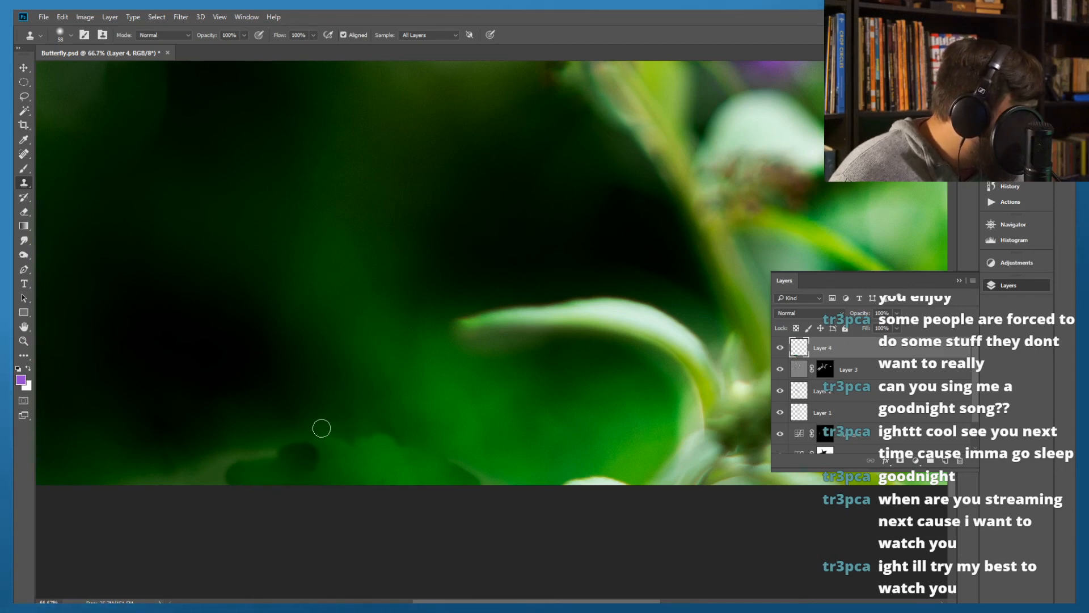
pyautogui.moveTo(301, 449); pyautogui.dragTo(267, 457)
pyautogui.keyDown('alt'); pyautogui.click(402, 417); pyautogui.keyUp('alt')
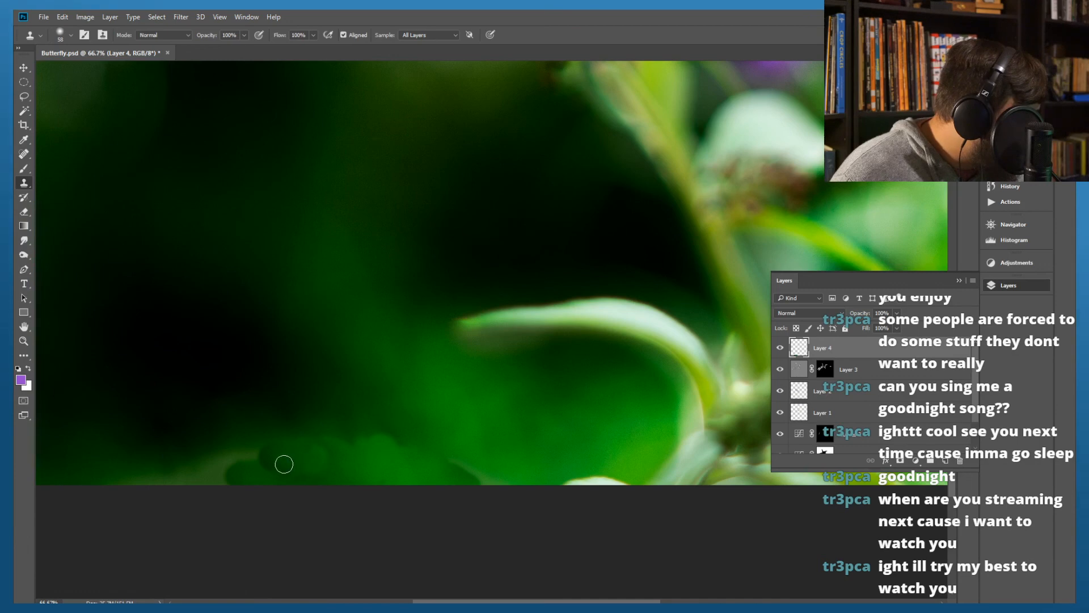
pyautogui.moveTo(257, 459)
pyautogui.mouseDown()
pyautogui.moveTo(278, 465)
pyautogui.moveTo(257, 466)
pyautogui.mouseUp()
pyautogui.keyDown('alt'); pyautogui.click(321, 290); pyautogui.keyUp('alt')
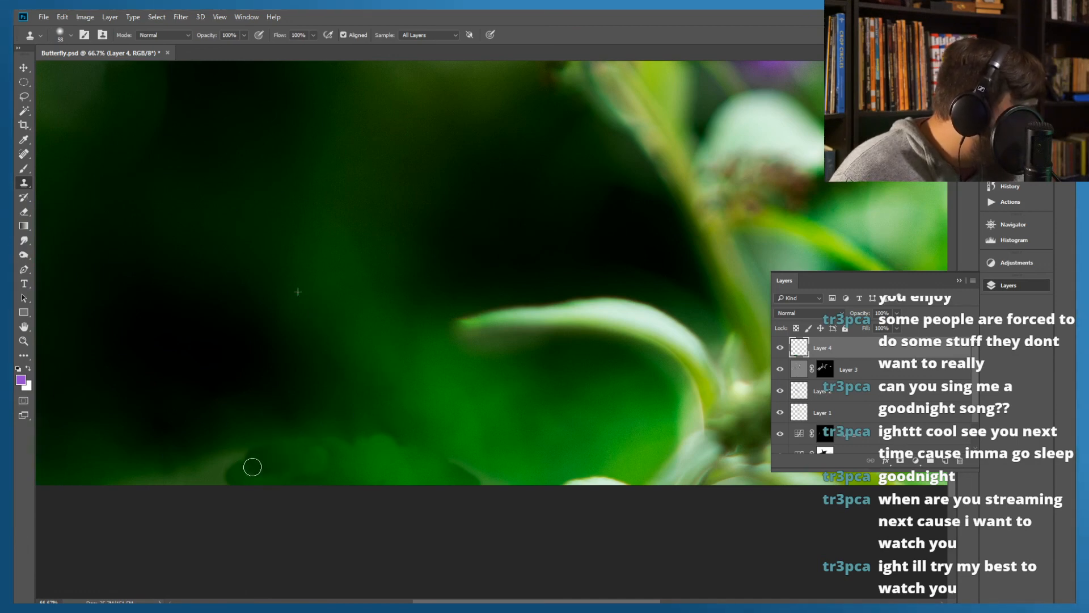
# Clone brighter green background sampled below the curved leaf over the patch's left end and the photo's lower edge
pyautogui.keyDown('alt'); pyautogui.click(525, 393); pyautogui.keyUp('alt')
pyautogui.moveTo(282, 467)
pyautogui.mouseDown()
pyautogui.moveTo(255, 472)
pyautogui.moveTo(250, 459)
pyautogui.moveTo(282, 455)
pyautogui.mouseUp()
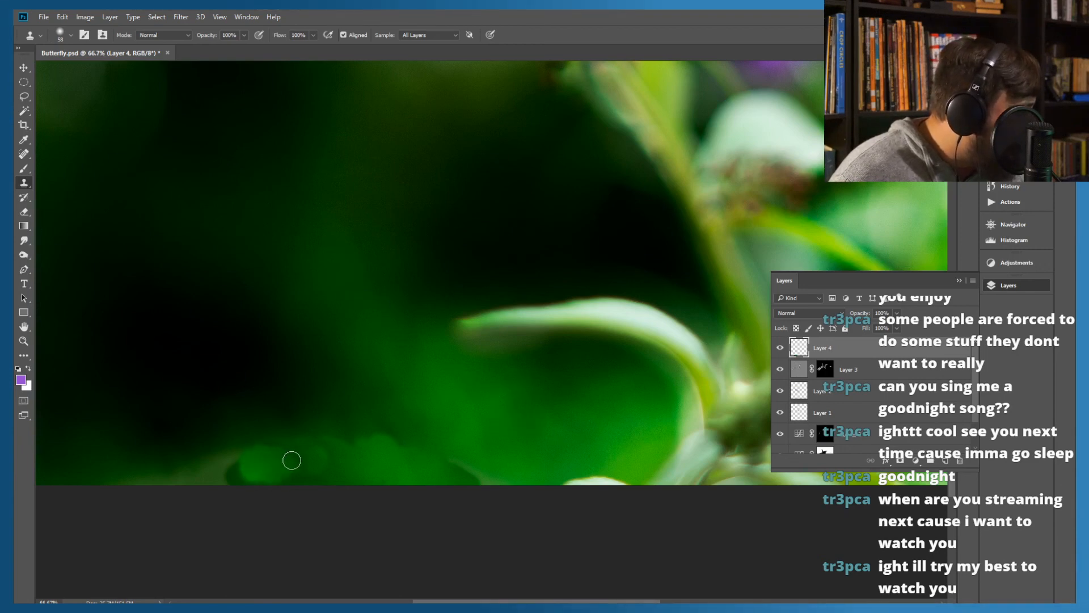
pyautogui.keyDown('alt'); pyautogui.click(481, 378); pyautogui.keyUp('alt')
pyautogui.moveTo(236, 476); pyautogui.dragTo(227, 473)
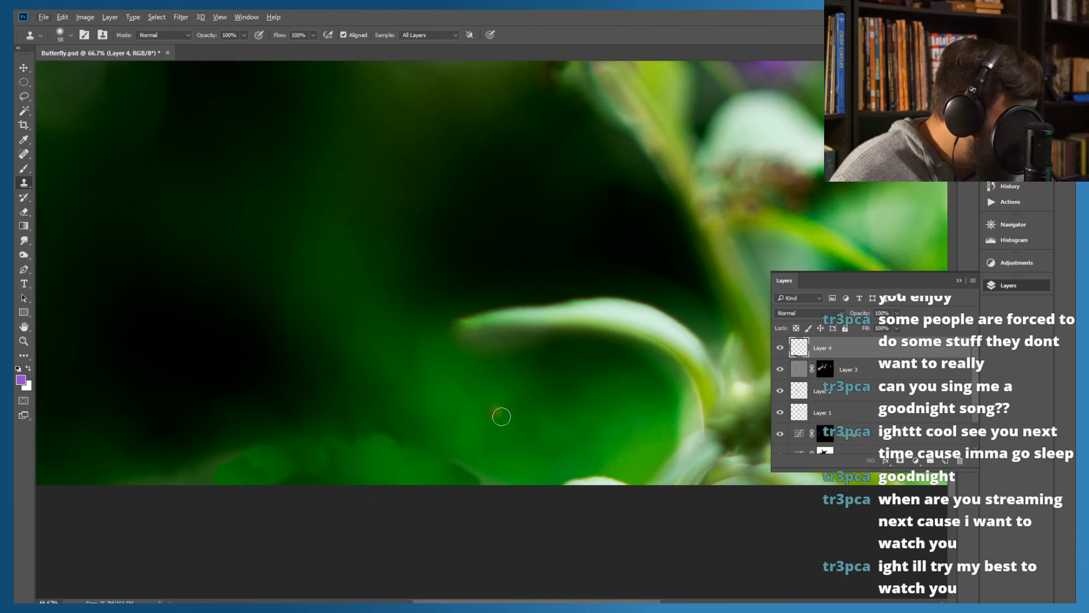
pyautogui.keyDown('alt'); pyautogui.click(567, 414); pyautogui.keyUp('alt')
pyautogui.moveTo(292, 473); pyautogui.dragTo(333, 486)
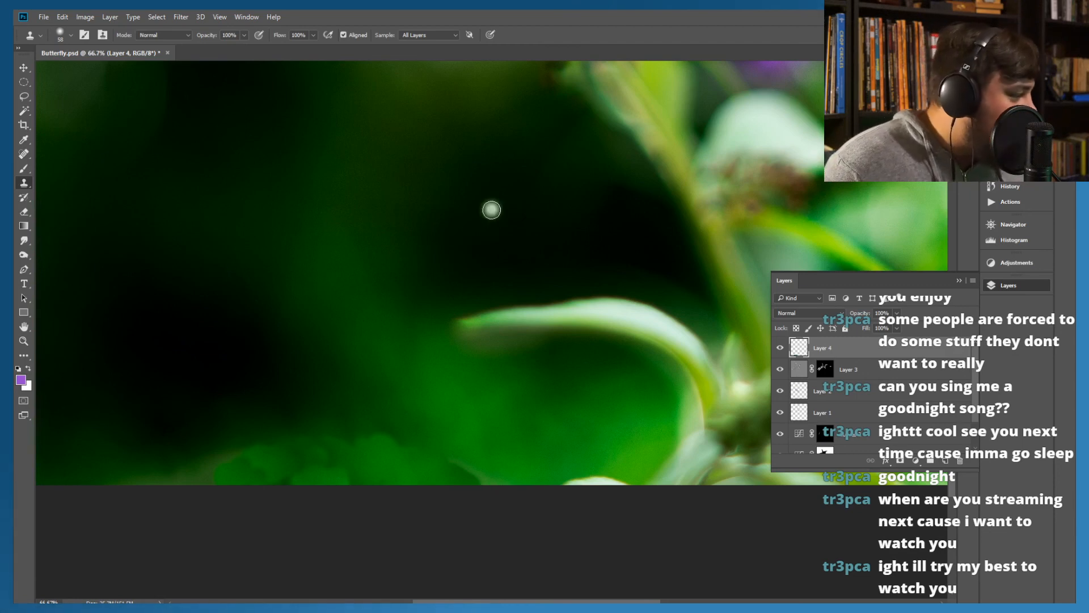
# Add a new layer above Layer 4 and stamp a merged copy of all visible layers into it
pyautogui.click(945, 461)
pyautogui.click(179, 17)
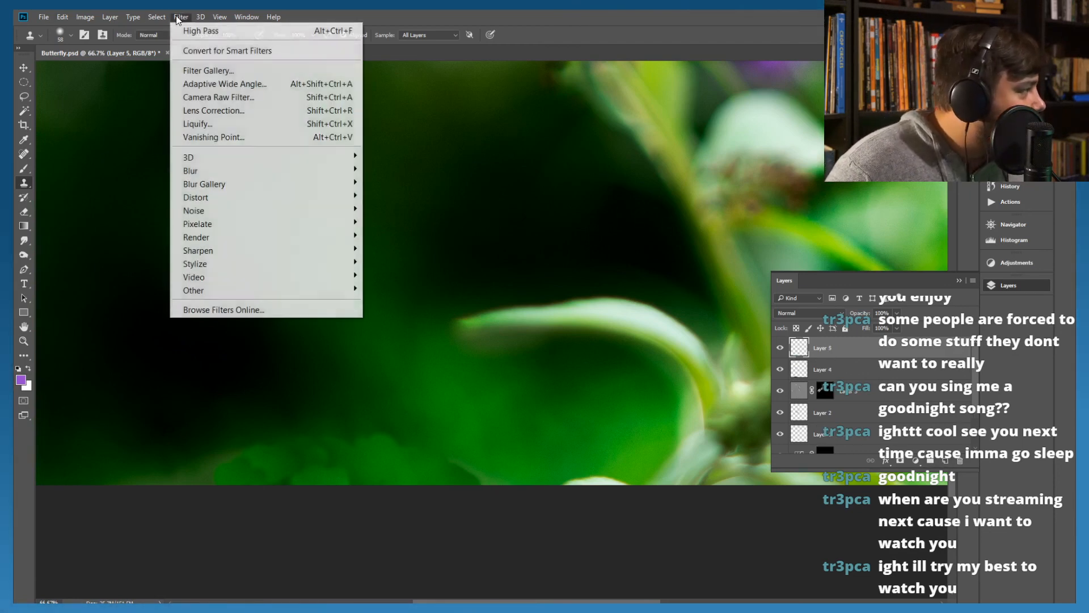
pyautogui.moveTo(309, 173)
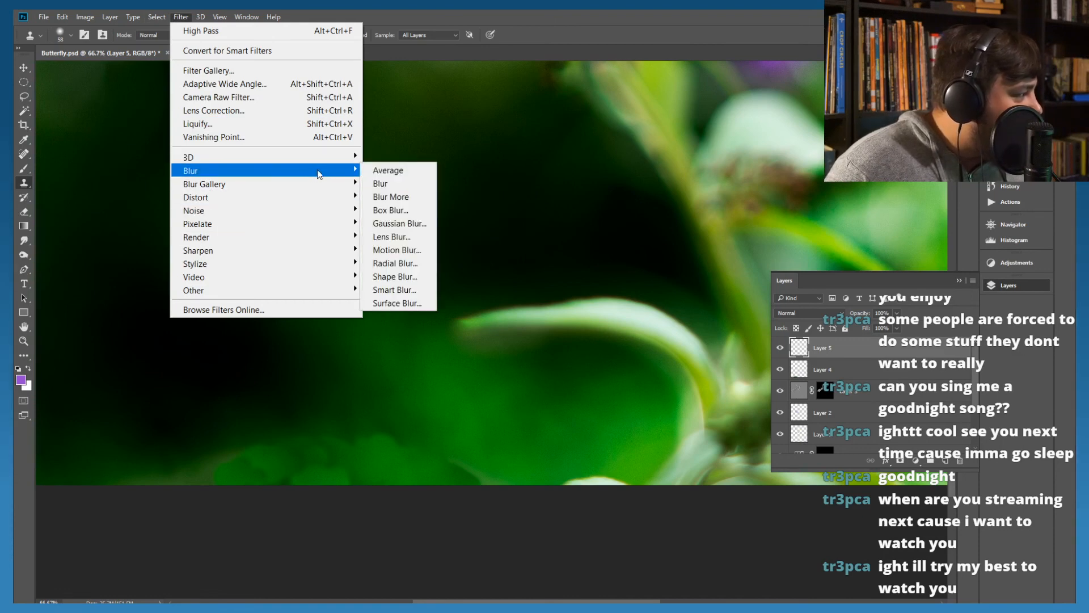
pyautogui.click(397, 227)
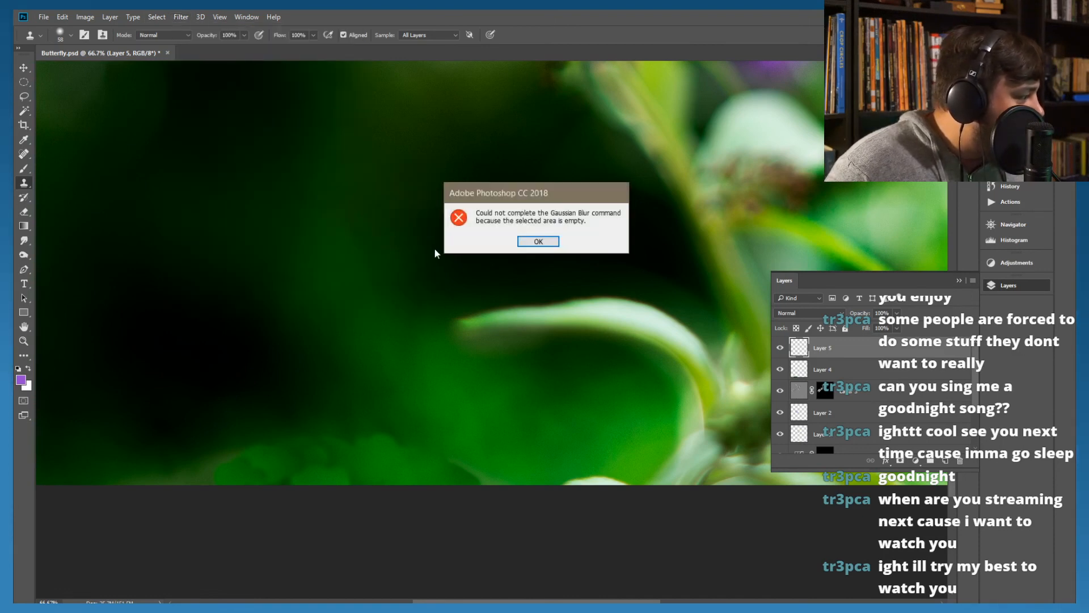
pyautogui.click(532, 243)
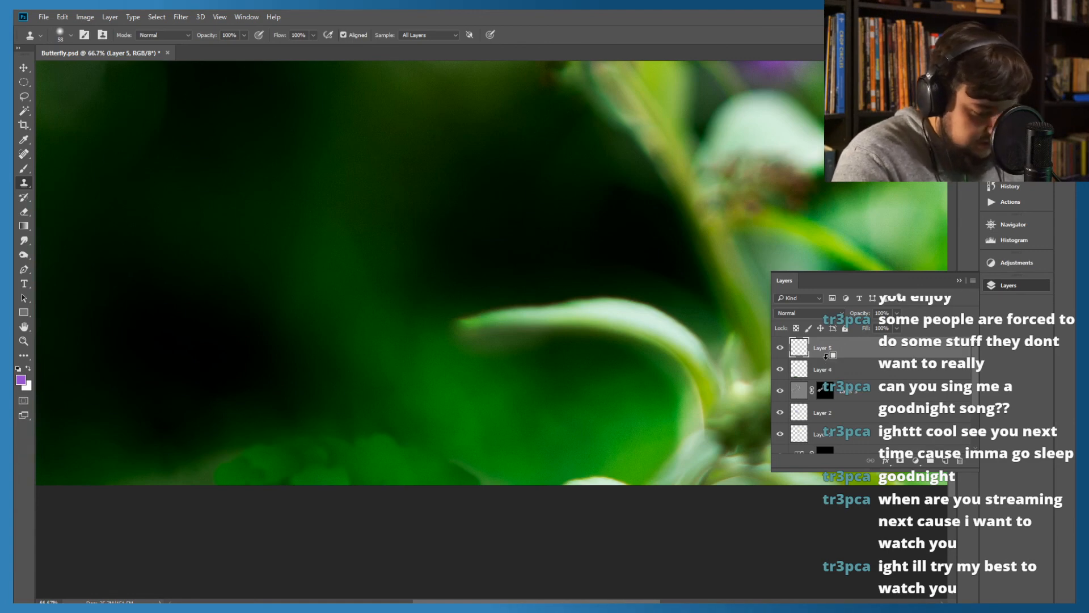
pyautogui.hotkey('ctrl', 'alt', 'shift', 'e')
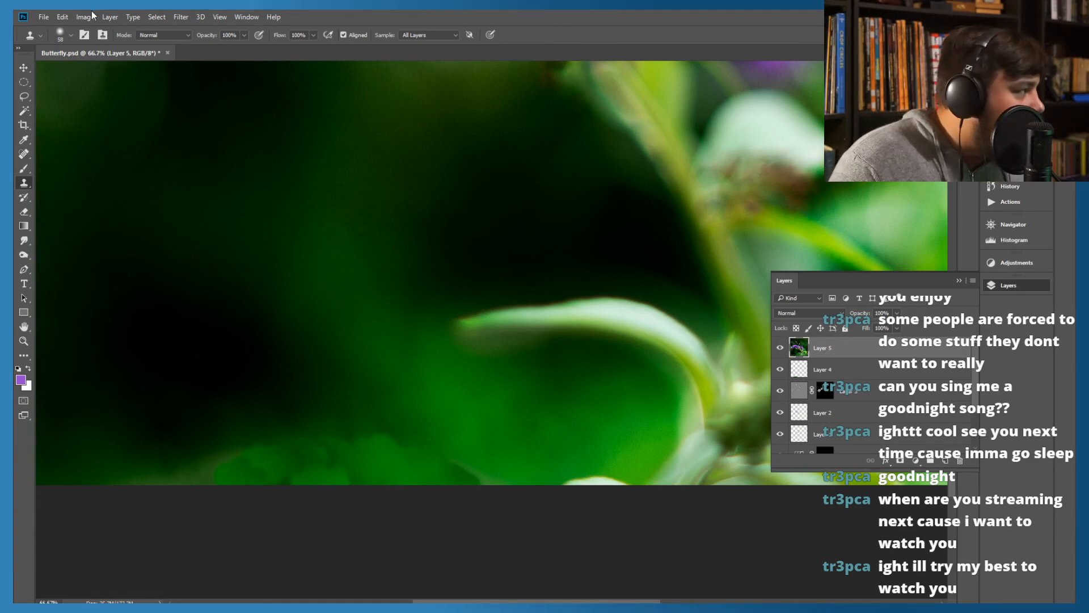
# Apply a Gaussian Blur with a radius of 13.1 pixels to the merged Layer 5
pyautogui.click(187, 20)
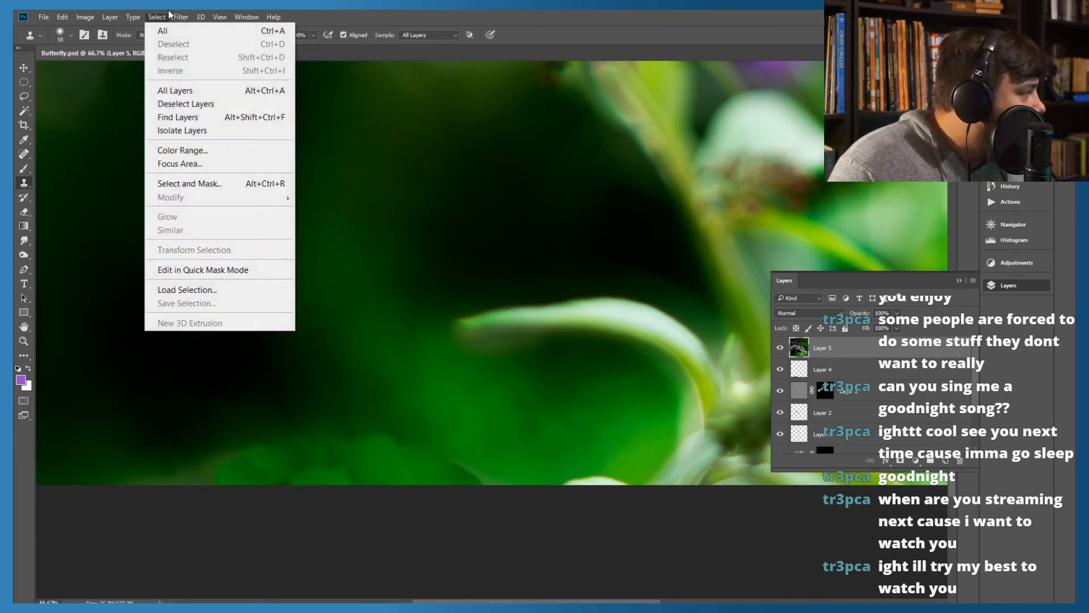
pyautogui.moveTo(260, 172)
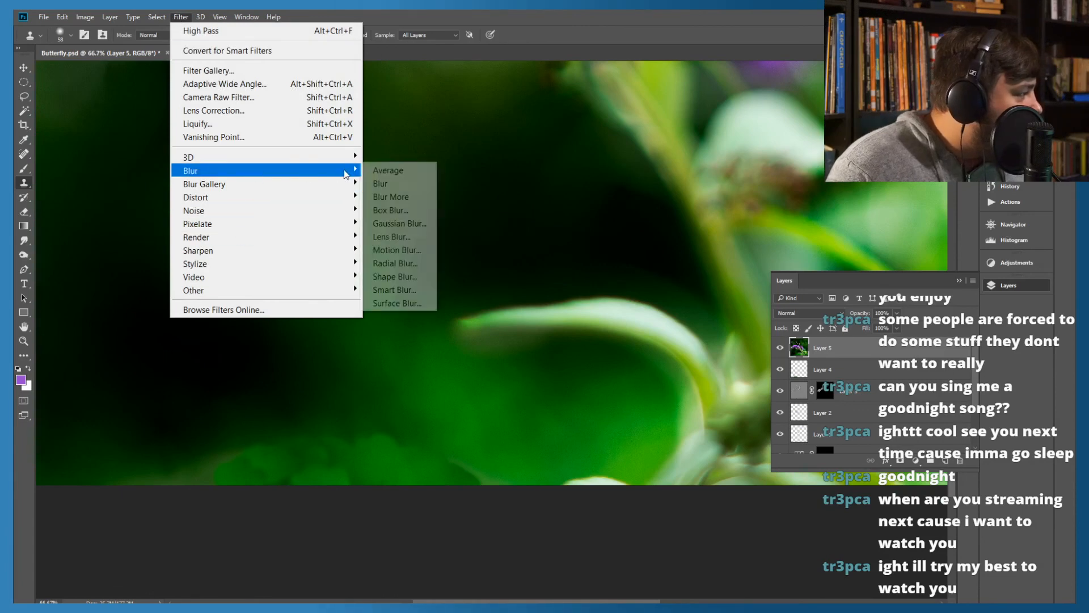
pyautogui.click(397, 224)
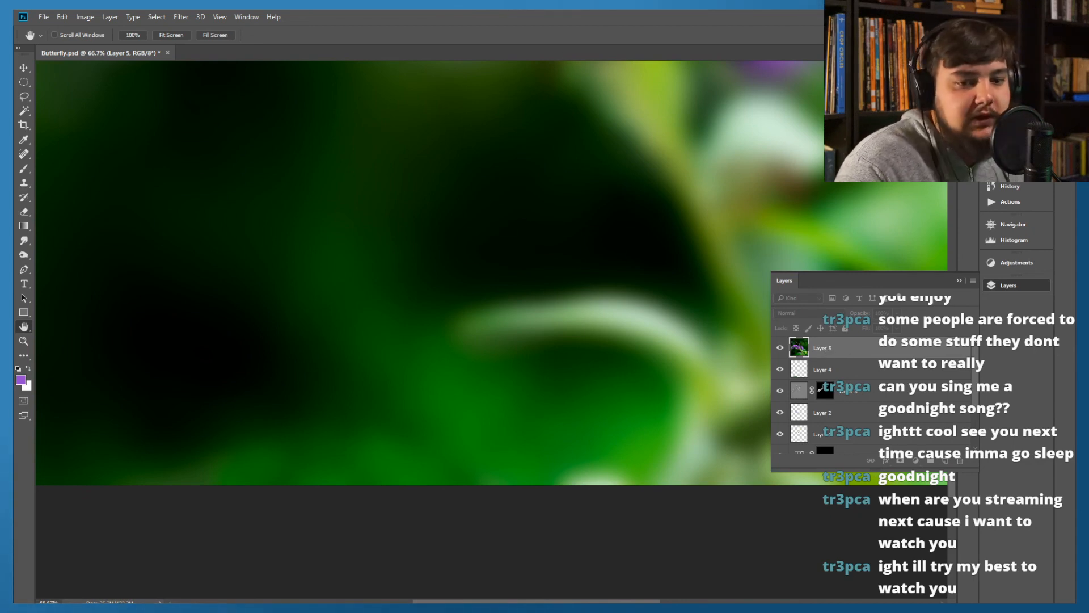
pyautogui.moveTo(2, 341); pyautogui.dragTo(214, 169)
pyautogui.moveTo(191, 342); pyautogui.dragTo(161, 339)
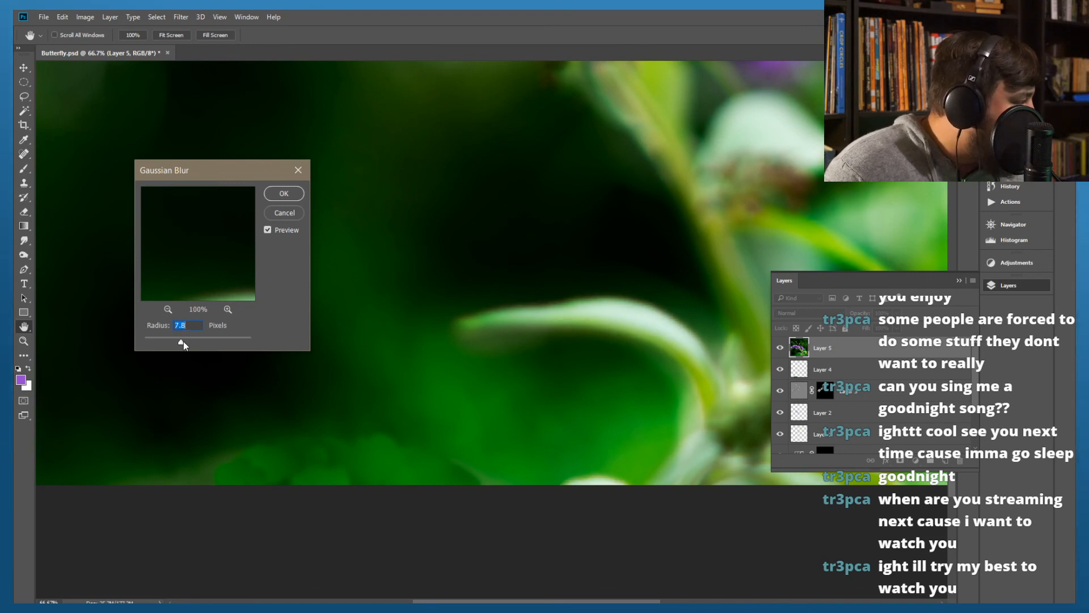
pyautogui.moveTo(188, 343); pyautogui.dragTo(191, 338)
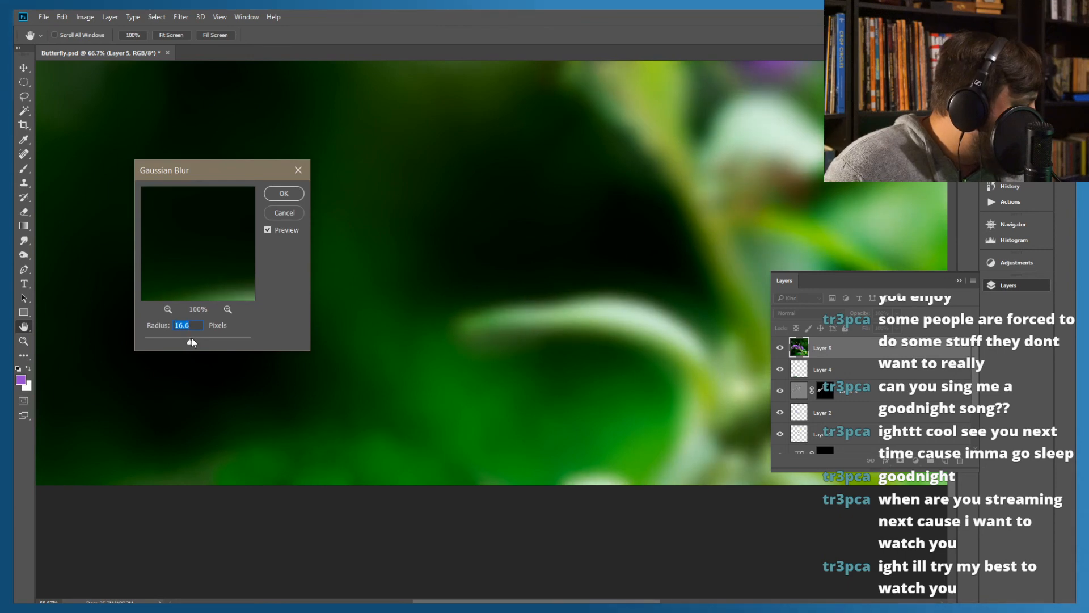
pyautogui.moveTo(190, 338); pyautogui.dragTo(185, 336)
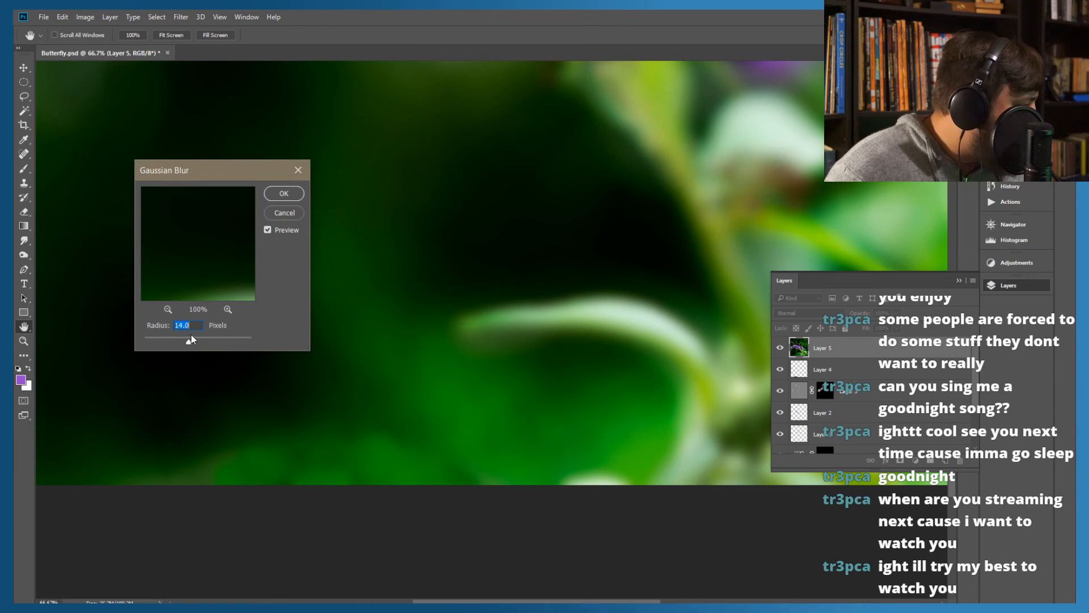
pyautogui.moveTo(191, 336); pyautogui.dragTo(190, 336)
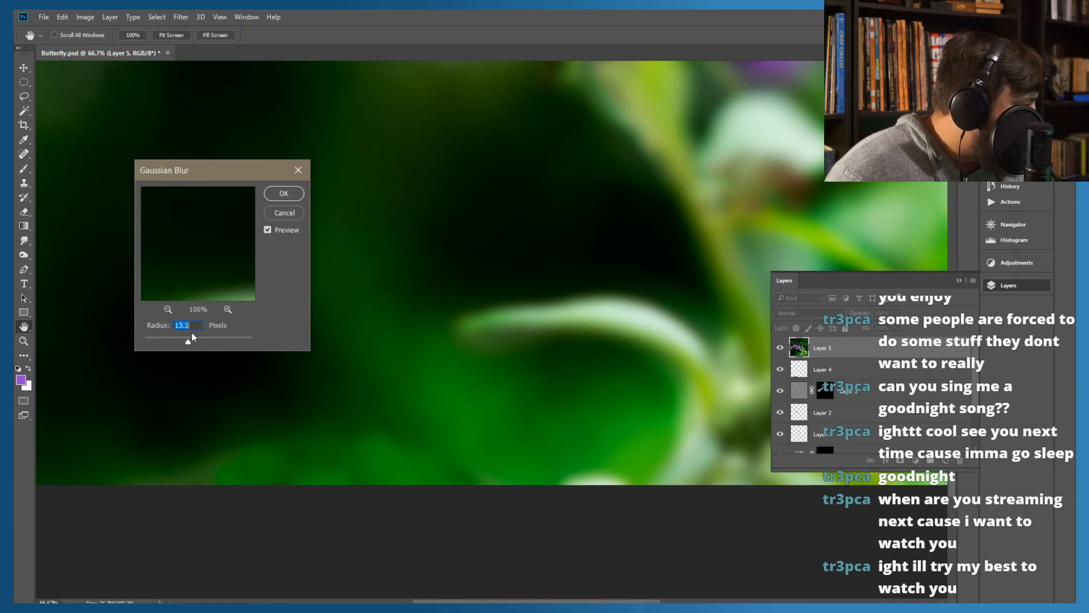
pyautogui.click(284, 194)
pyautogui.press('s')
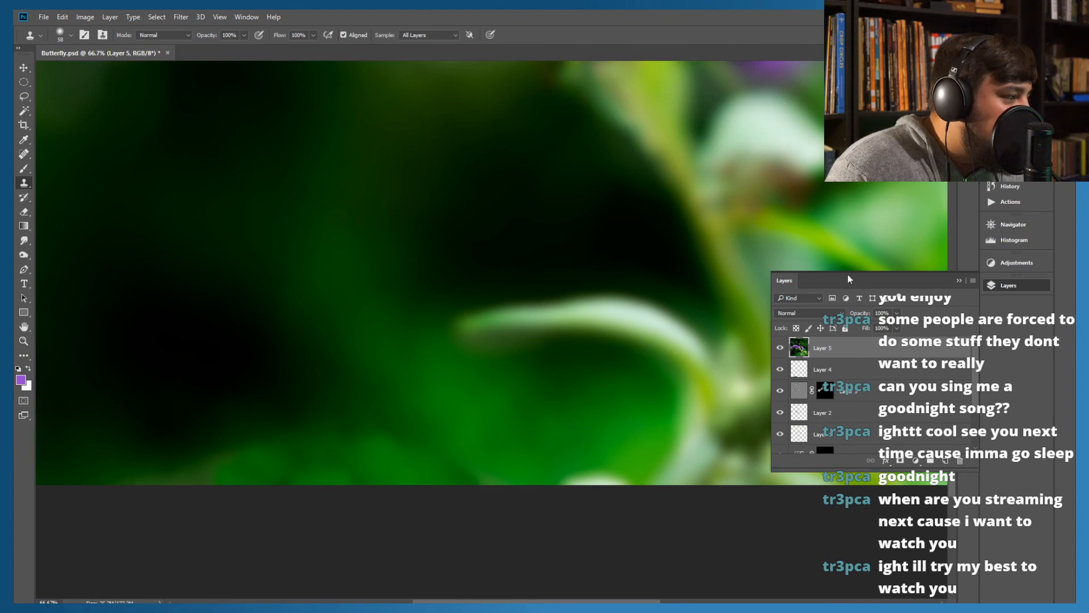
# Add an inverted, black mask to Layer 5 and paint white with a 124 px brush over the cloned patch along the lower edge
pyautogui.click(900, 462)
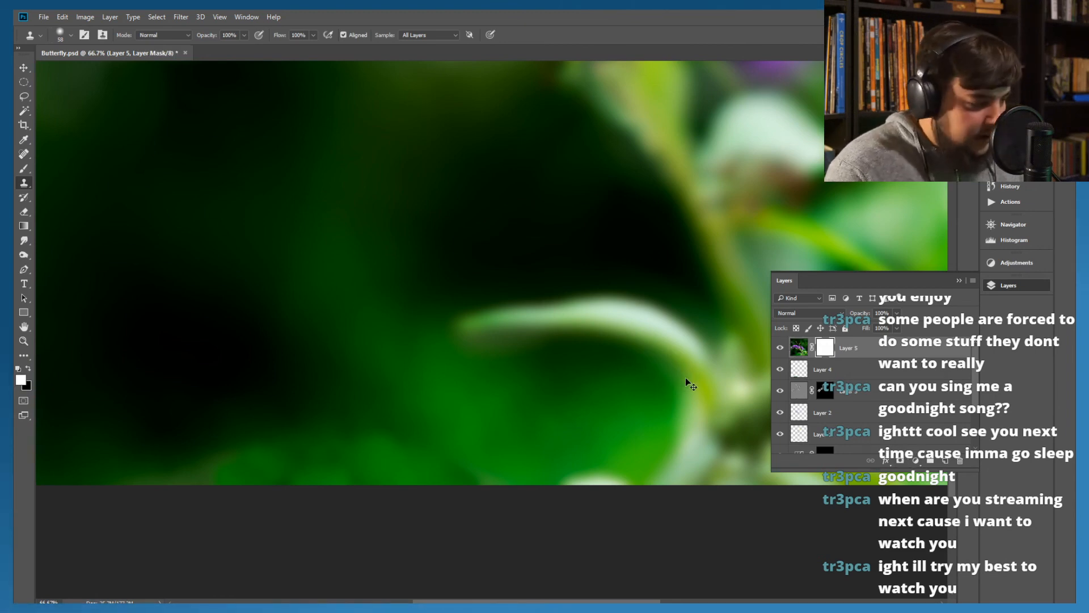
pyautogui.hotkey('ctrl', 'i')
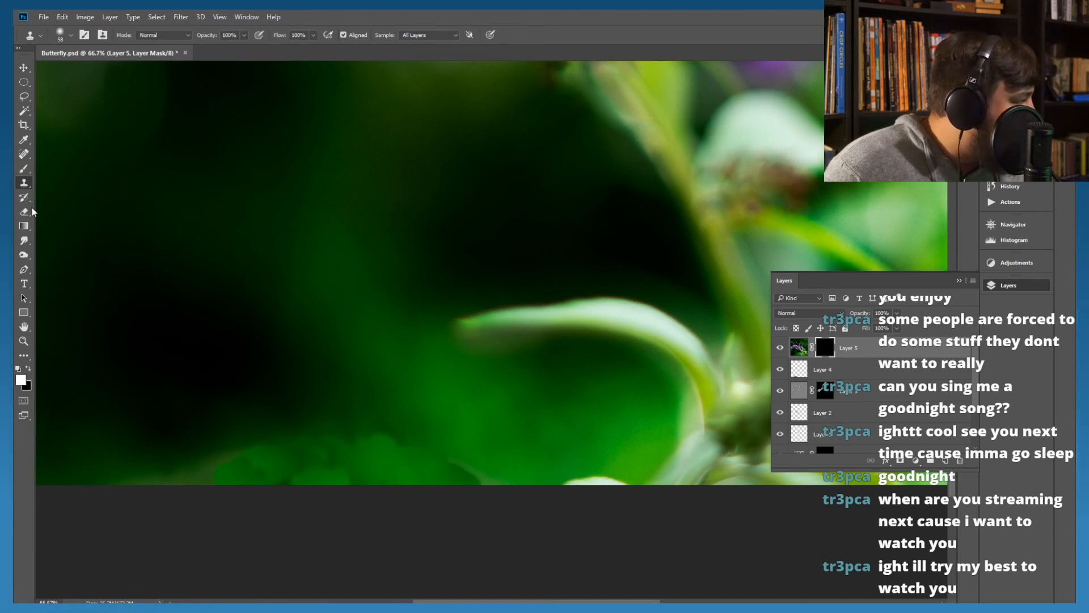
pyautogui.click(23, 170)
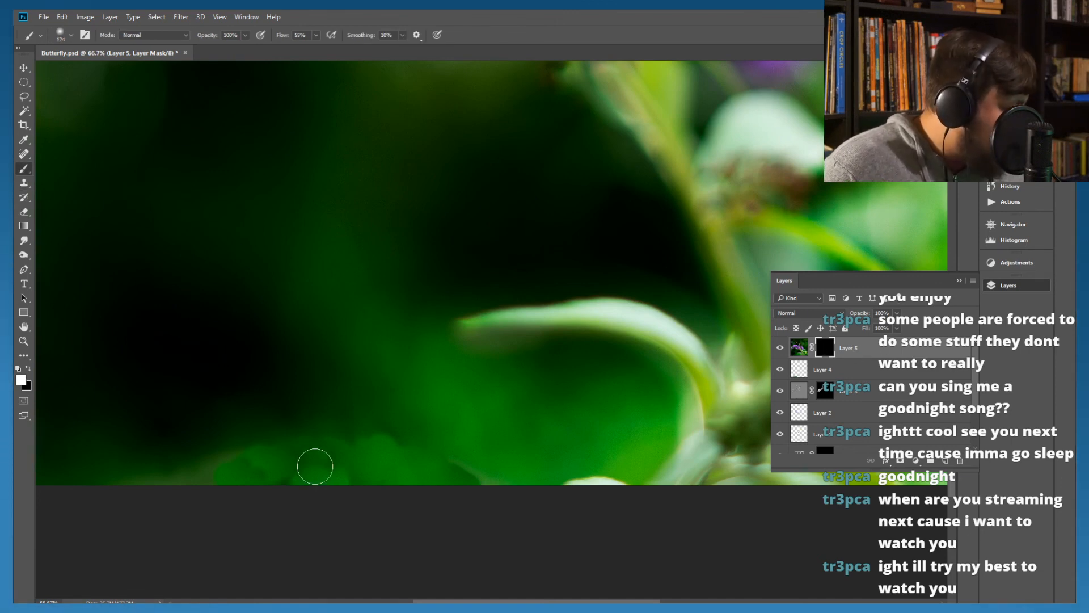
pyautogui.moveTo(482, 475)
pyautogui.mouseDown()
pyautogui.moveTo(445, 479)
pyautogui.moveTo(448, 488)
pyautogui.moveTo(394, 473)
pyautogui.moveTo(392, 455)
pyautogui.moveTo(382, 465)
pyautogui.moveTo(327, 444)
pyautogui.moveTo(192, 488)
pyautogui.moveTo(377, 454)
pyautogui.moveTo(379, 464)
pyautogui.moveTo(223, 482)
pyautogui.moveTo(460, 474)
pyautogui.moveTo(162, 509)
pyautogui.moveTo(384, 462)
pyautogui.moveTo(295, 469)
pyautogui.moveTo(374, 479)
pyautogui.moveTo(269, 483)
pyautogui.moveTo(426, 462)
pyautogui.moveTo(207, 485)
pyautogui.moveTo(368, 445)
pyautogui.moveTo(358, 489)
pyautogui.moveTo(185, 501)
pyautogui.moveTo(138, 519)
pyautogui.moveTo(383, 481)
pyautogui.moveTo(471, 480)
pyautogui.moveTo(336, 447)
pyautogui.moveTo(345, 453)
pyautogui.moveTo(145, 452)
pyautogui.mouseUp()
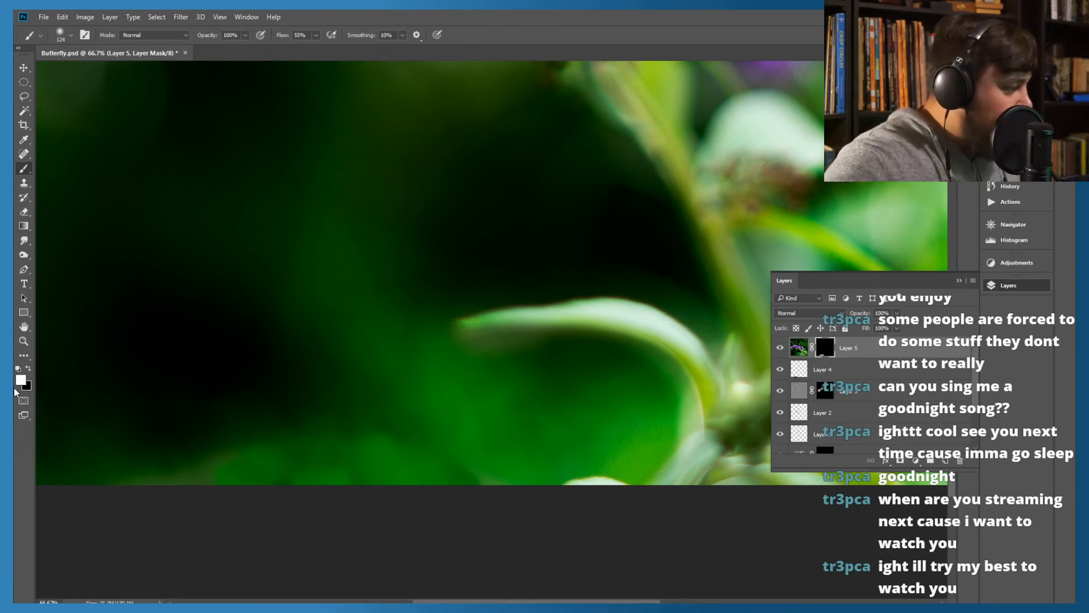
# Paint black on Layer 3's mask around the flying insect to hide the grainy sharpening there
pyautogui.hotkey('ctrl', '0')
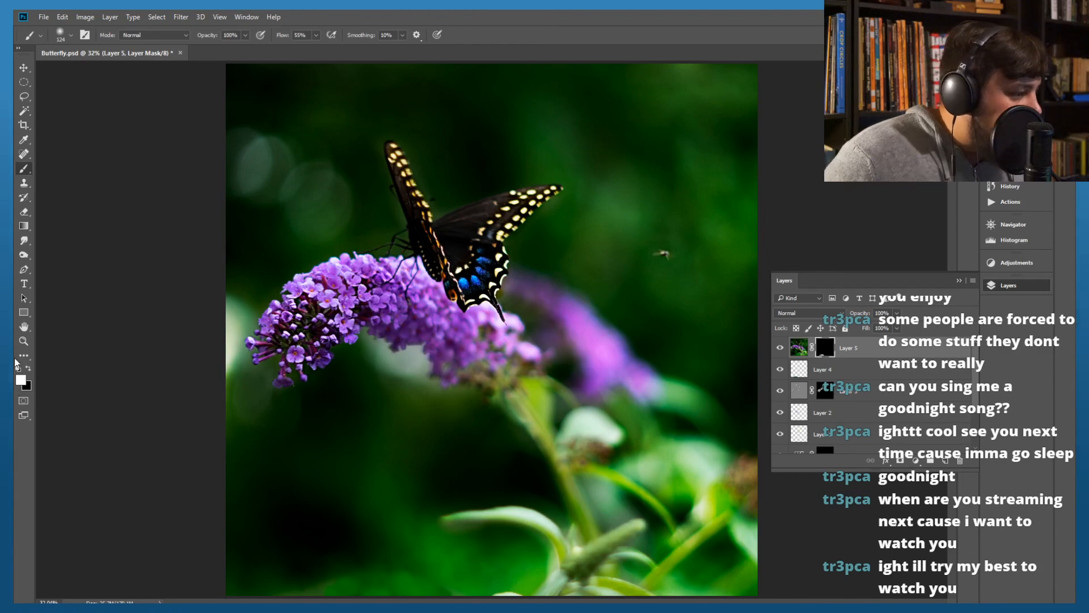
pyautogui.click(826, 392)
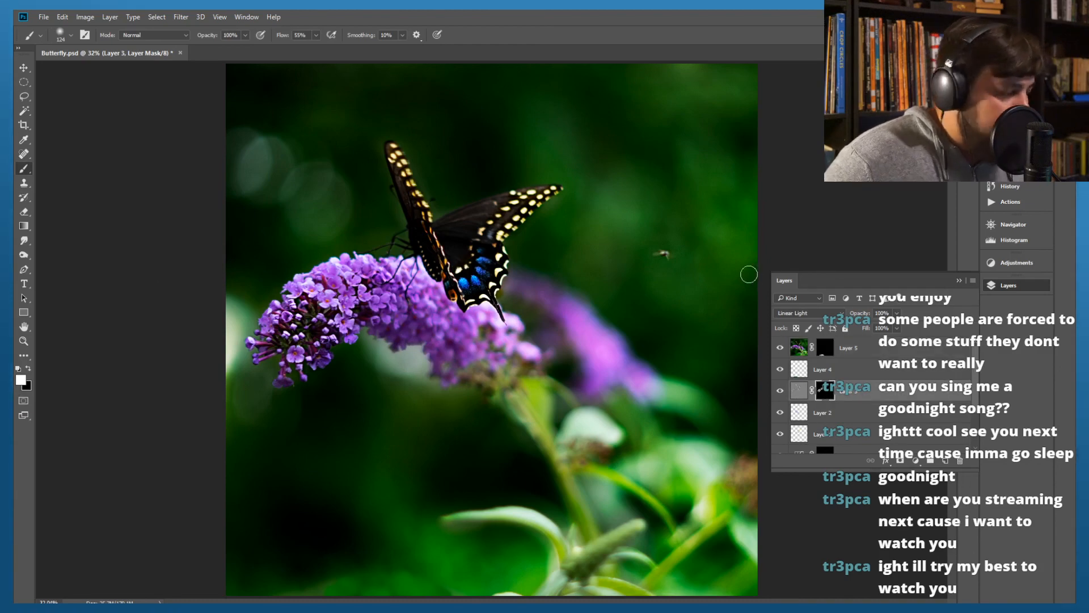
pyautogui.hotkey('ctrl', '+')
pyautogui.hotkey('ctrl', '+')
pyautogui.hscroll(10, 594, 269)
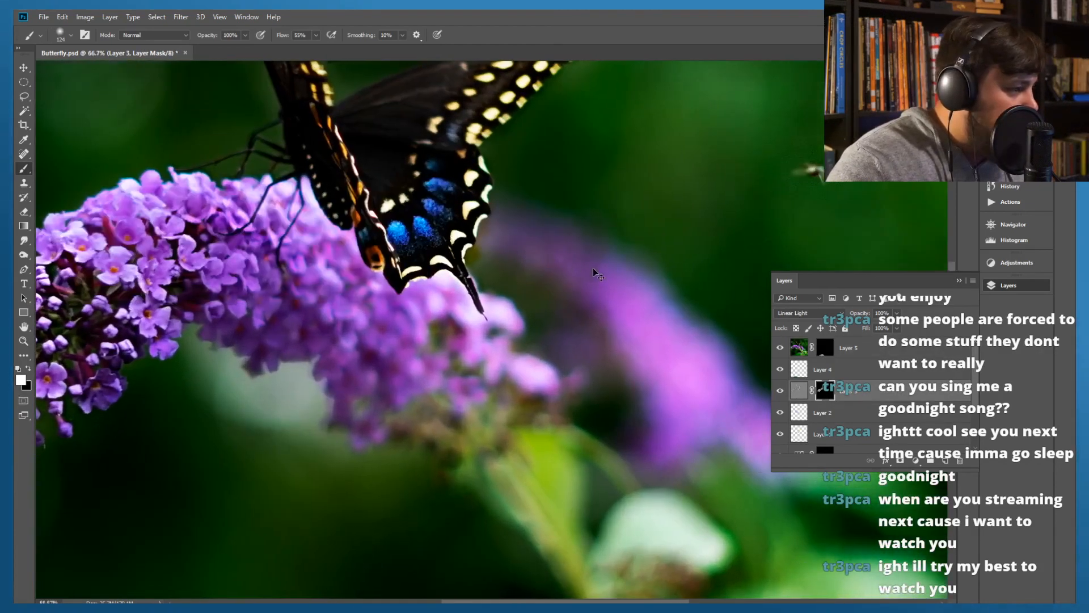
pyautogui.hscroll(2, 594, 273)
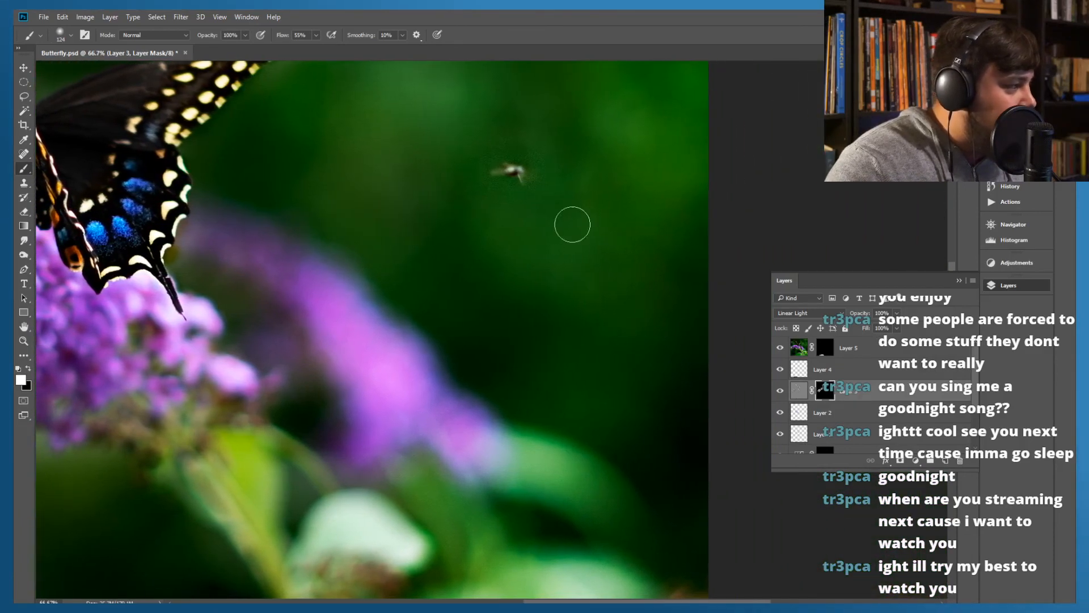
pyautogui.hotkey('ctrl', '+')
pyautogui.scroll(2, 563, 185)
pyautogui.scroll(4, 567, 186)
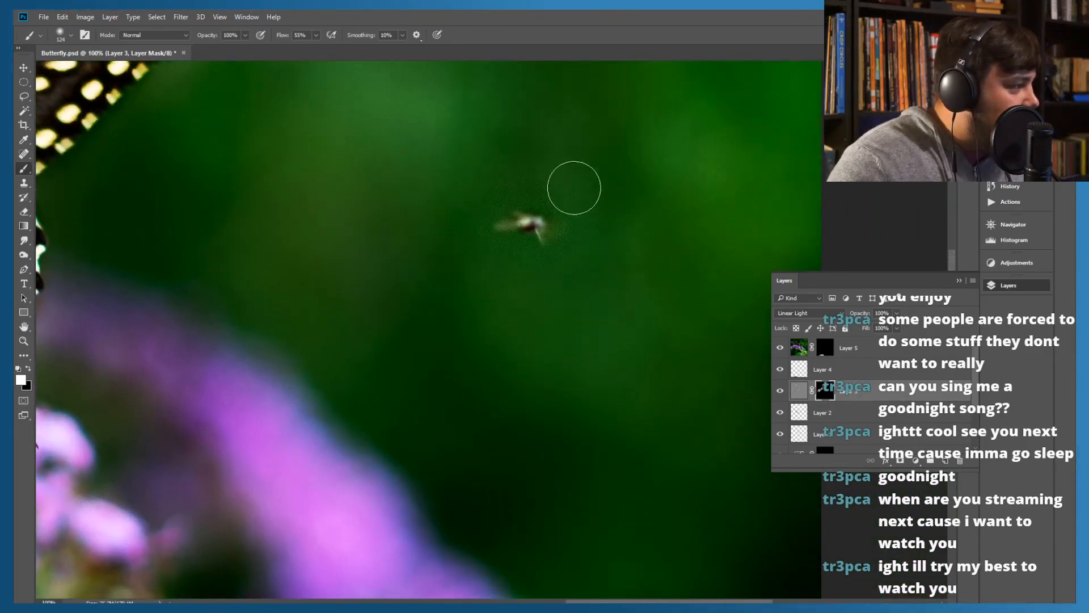
pyautogui.hotkey('ctrl', '+')
pyautogui.scroll(1, 613, 177)
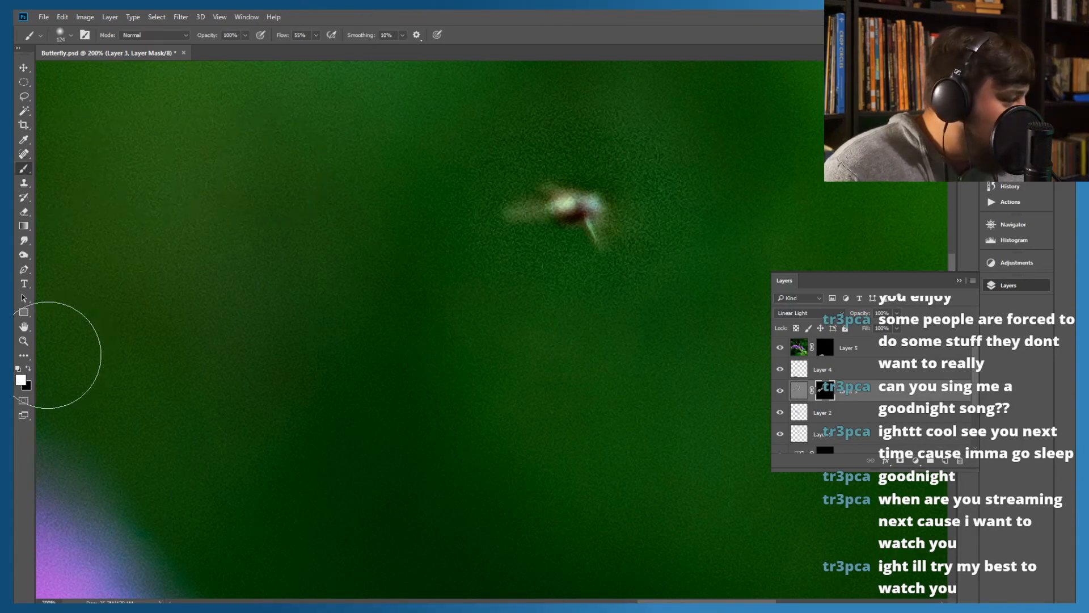
pyautogui.click(28, 369)
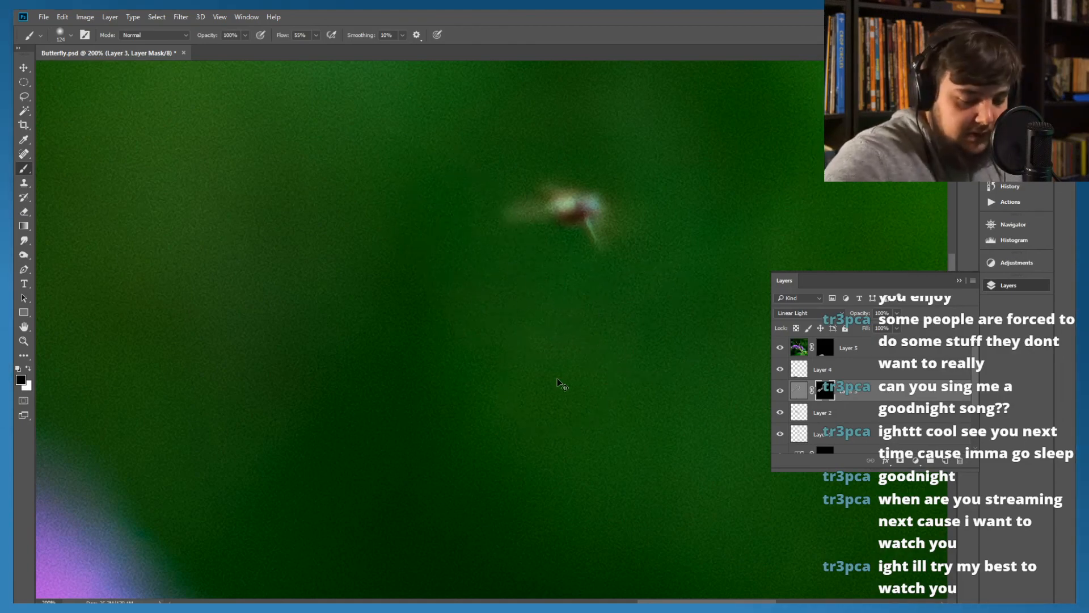
pyautogui.hotkey('ctrl', '0')
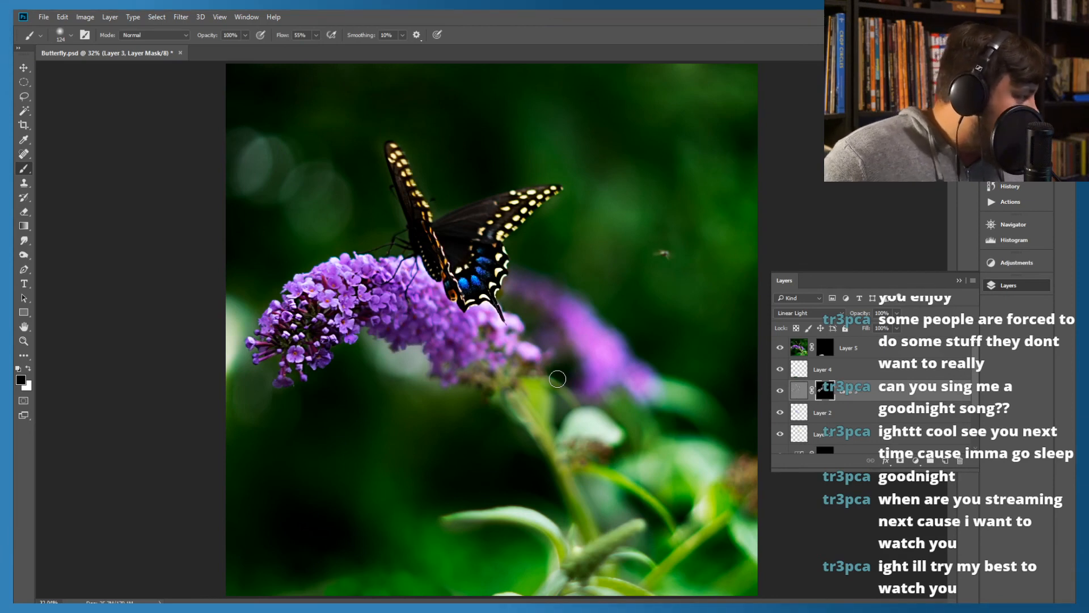
pyautogui.click(809, 313)
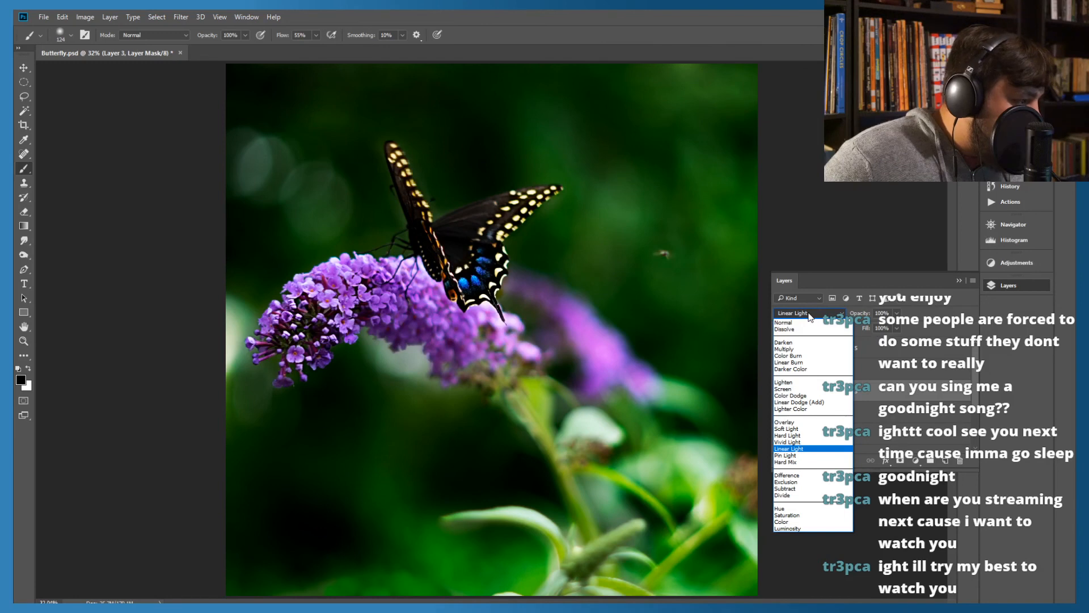
pyautogui.click(810, 315)
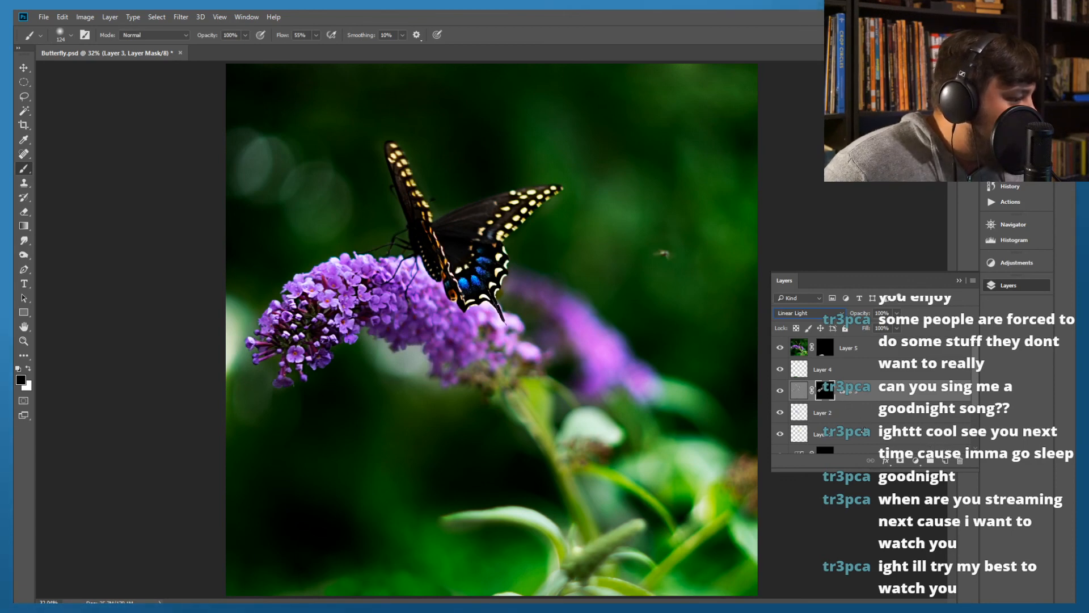
# Select Layer 5 and save the layered document as a separate Photoshop file named Butterfly CROP.psd
pyautogui.click(884, 350)
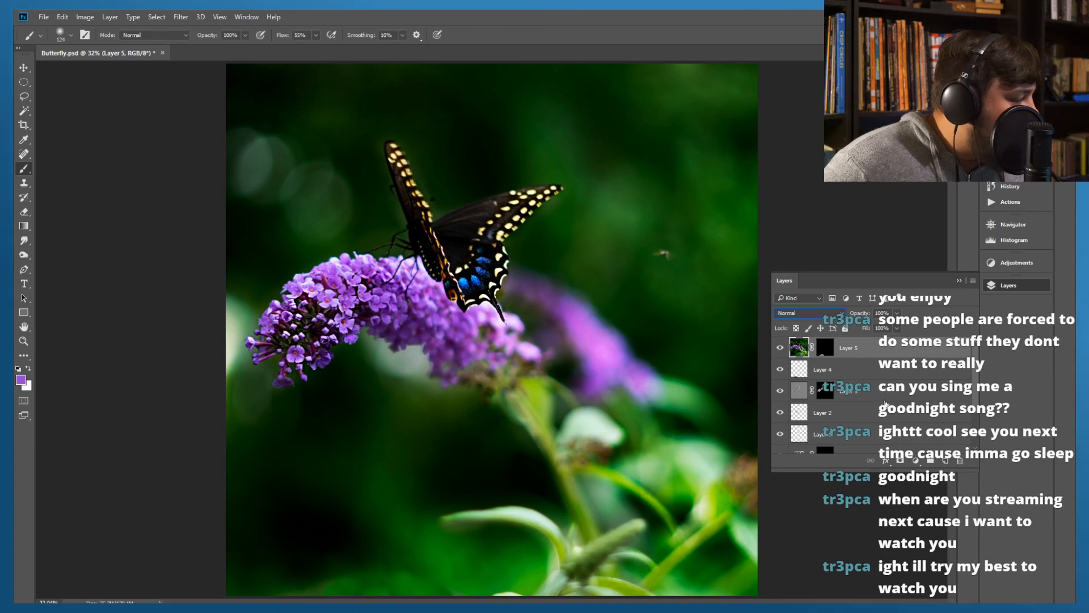
pyautogui.click(43, 17)
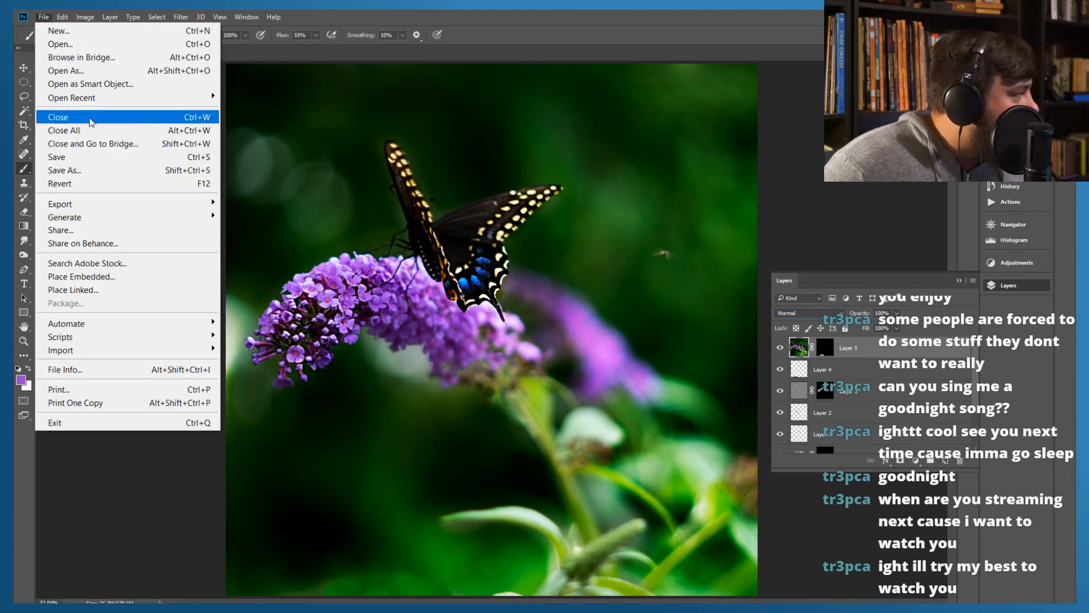
pyautogui.click(88, 175)
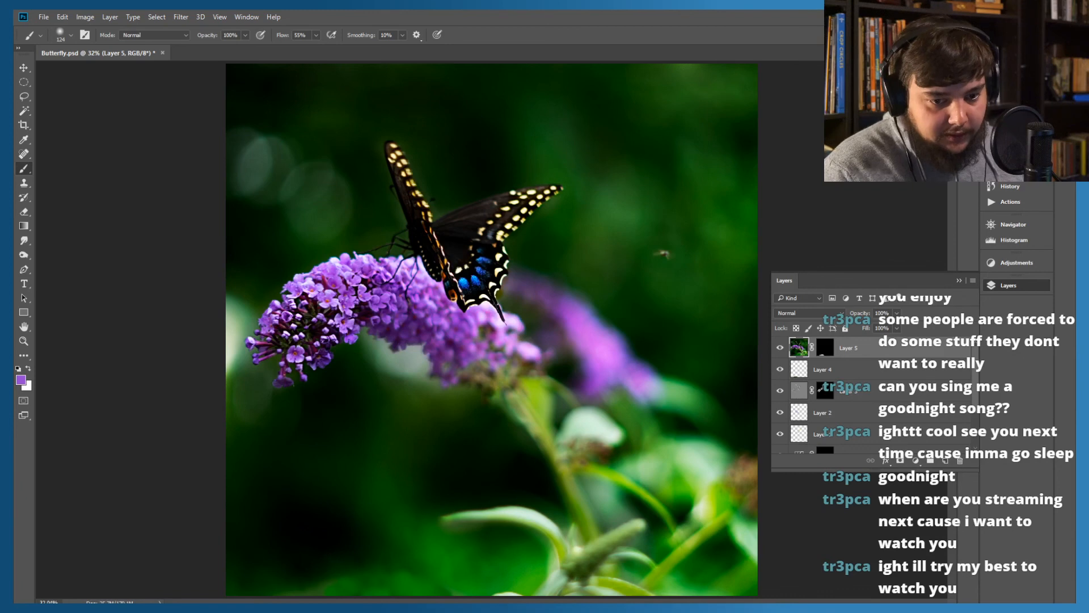
pyautogui.press('Return')
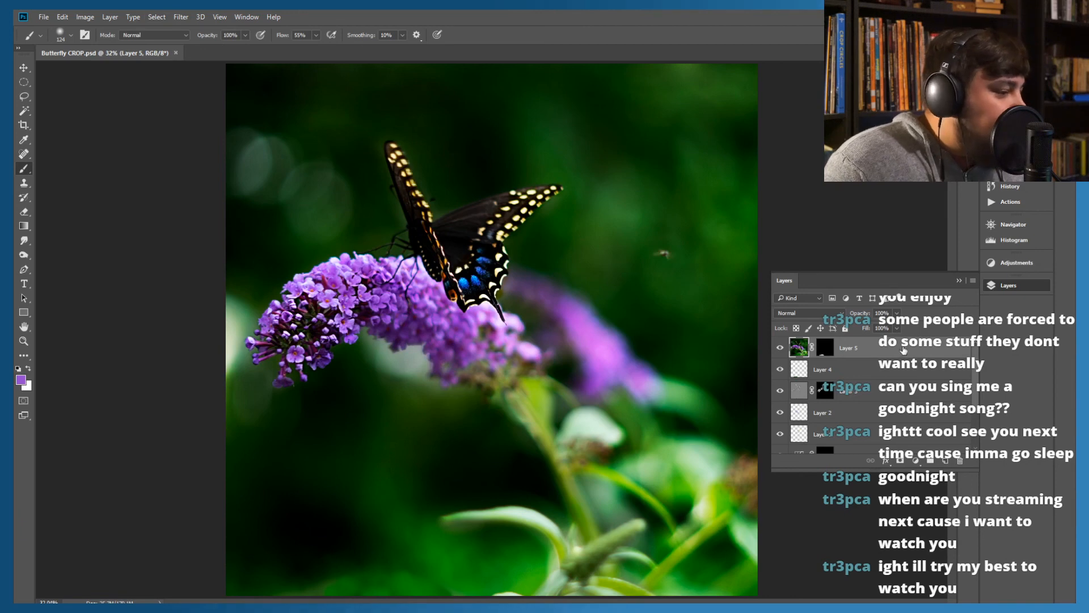
# Flatten all layers of the cropped butterfly photo into a single Background layer
pyautogui.rightClick(902, 349)
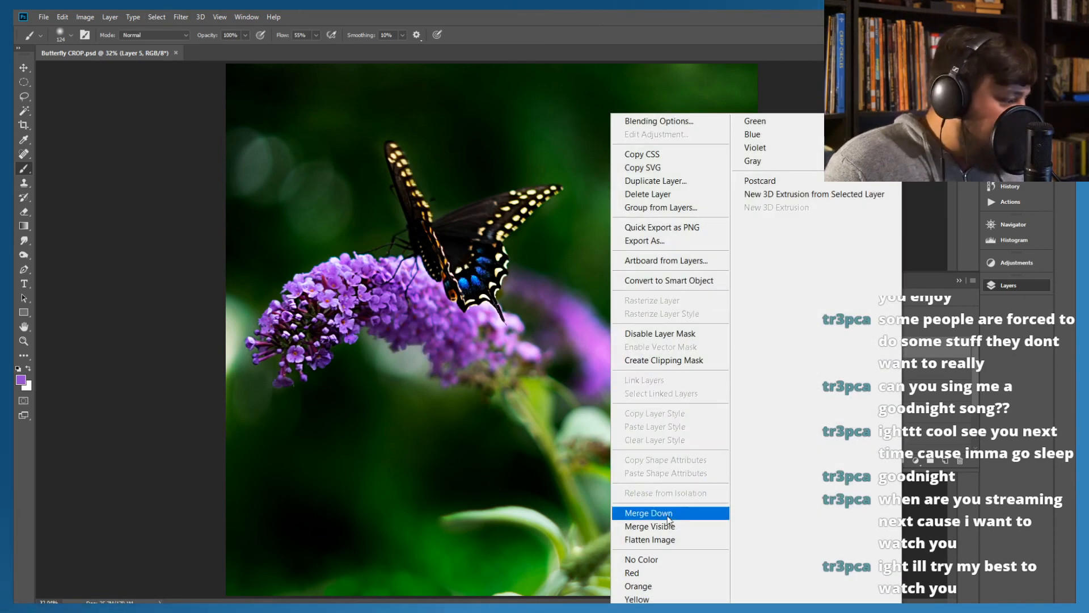
pyautogui.click(651, 540)
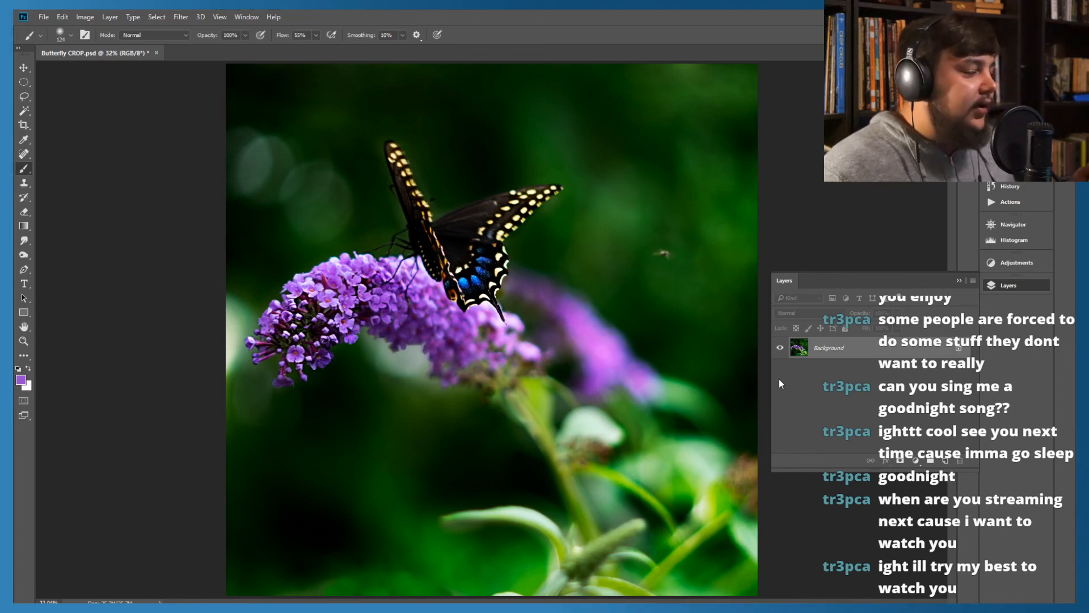
pyautogui.hotkey('ctrl', 'z')
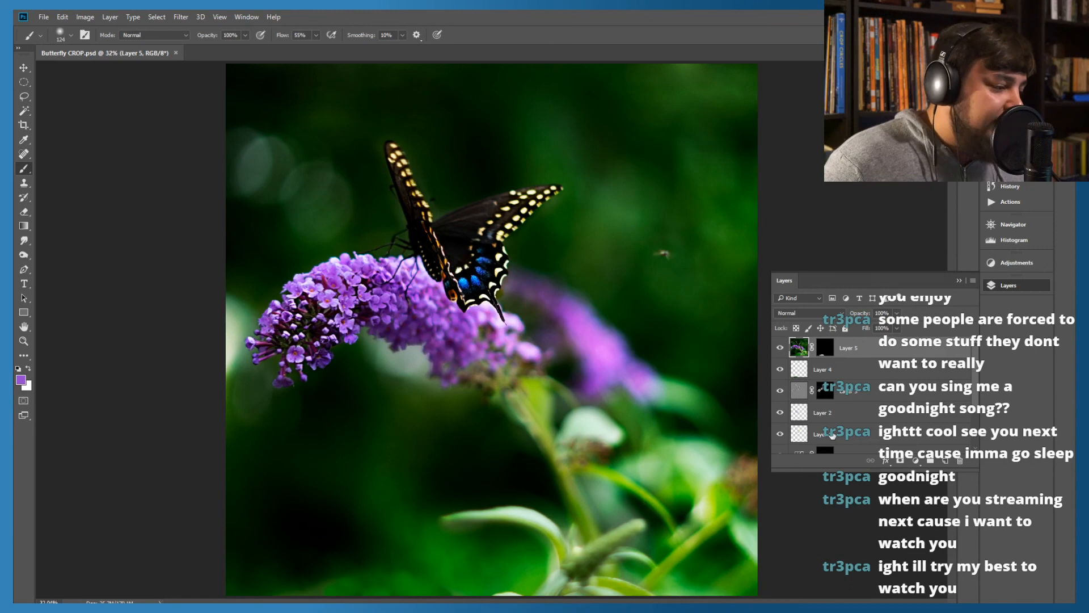
pyautogui.click(63, 17)
pyautogui.click(72, 32)
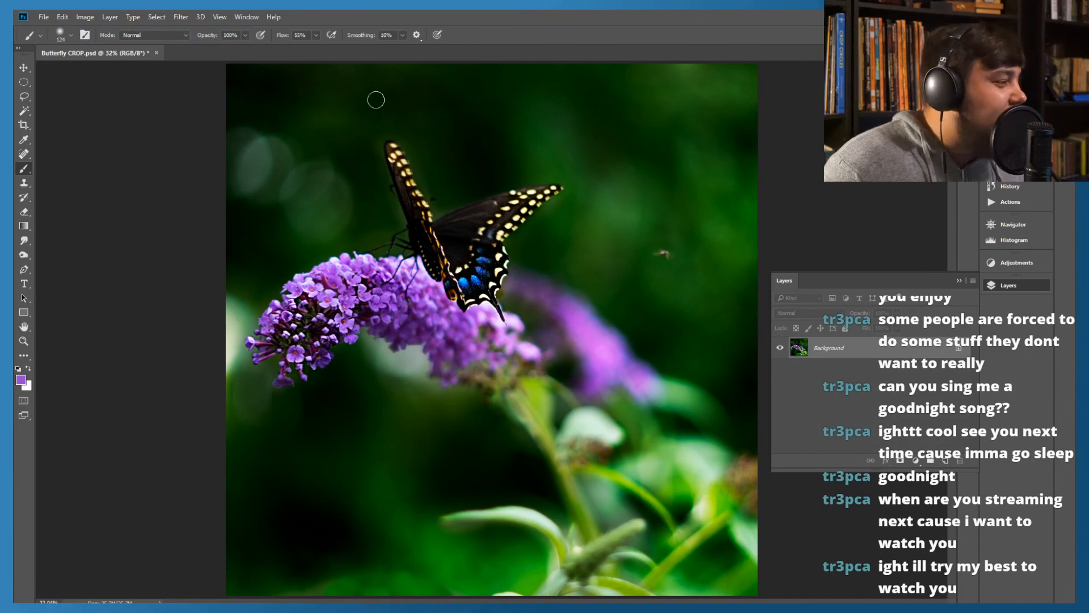
# Apply a Camera Raw Filter post-crop vignette in Highlight Priority style with amount -60, midpoint 65 and a slightly reduced feather
pyautogui.click(184, 18)
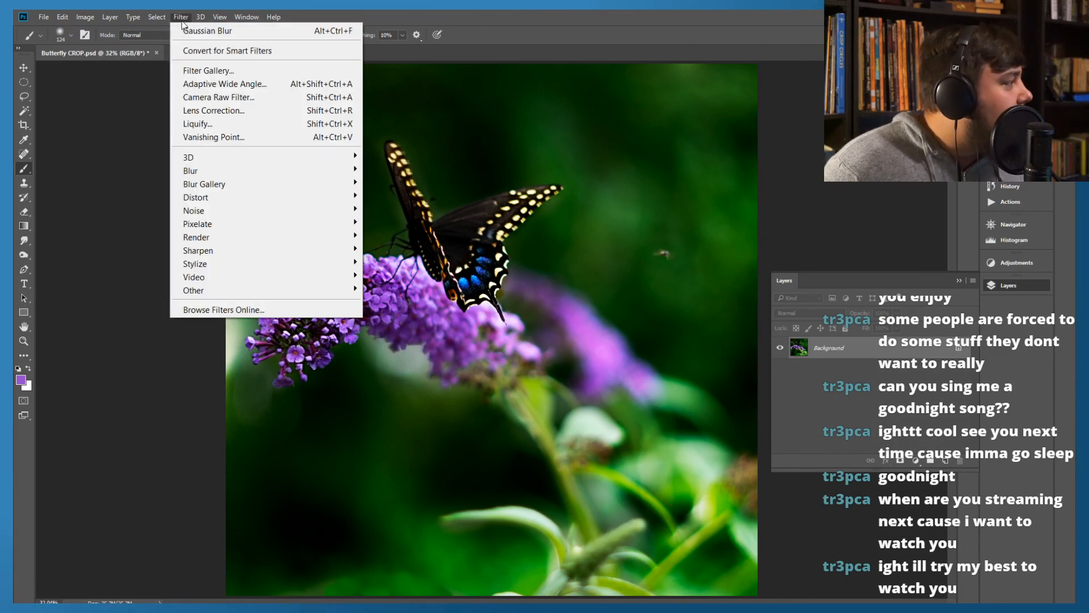
pyautogui.click(215, 97)
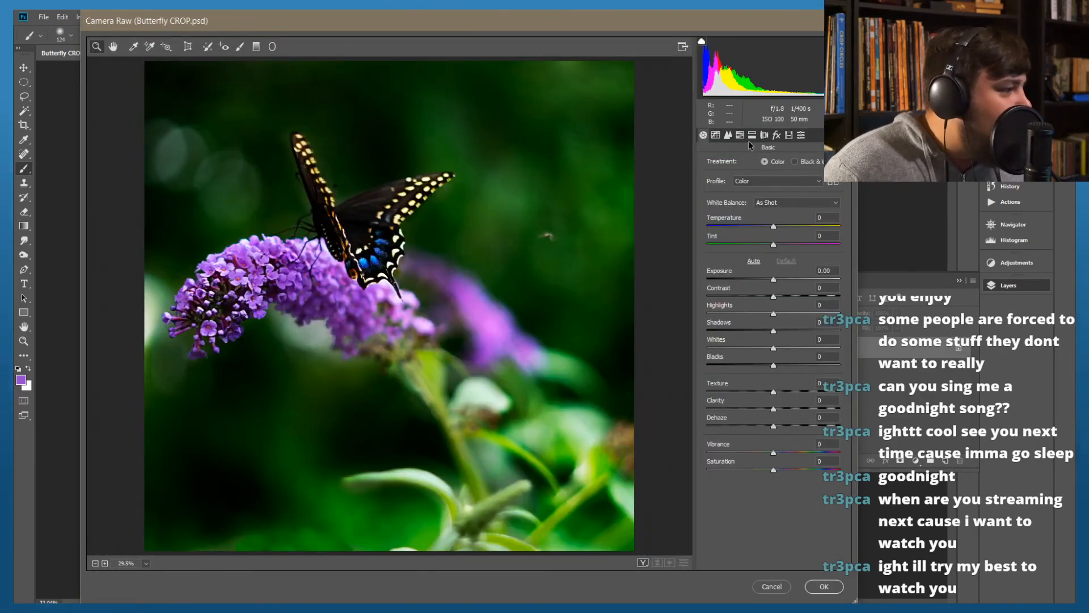
pyautogui.click(765, 135)
pyautogui.click(776, 136)
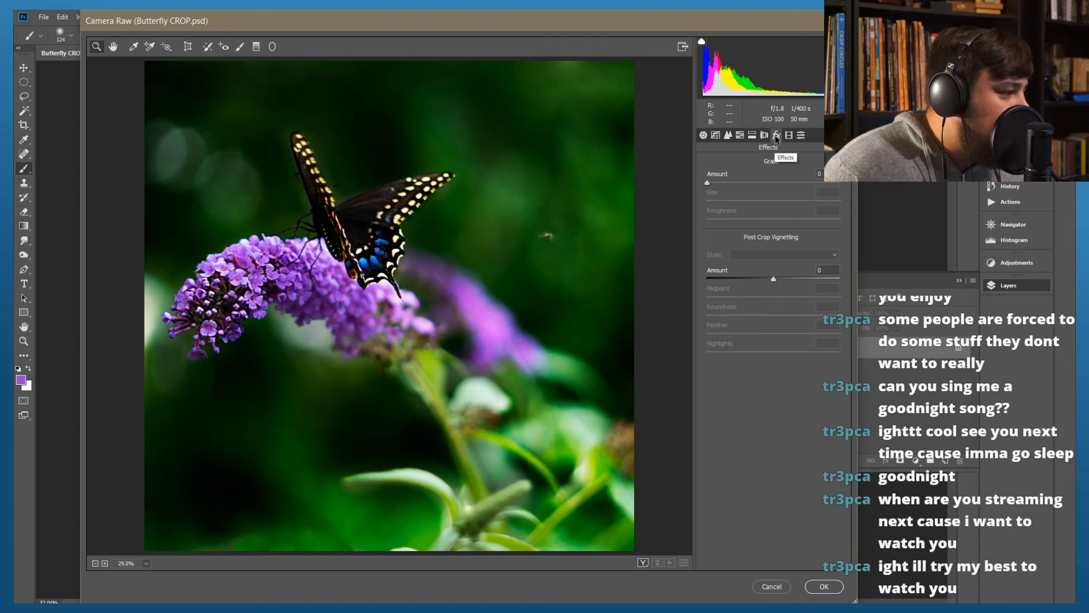
pyautogui.moveTo(775, 278); pyautogui.dragTo(764, 336)
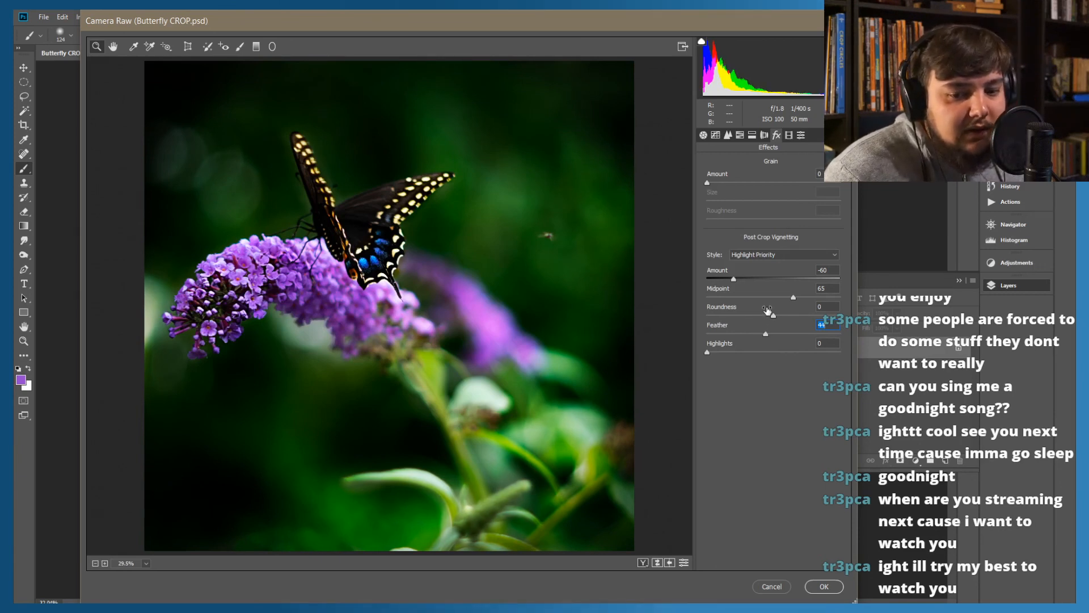
pyautogui.click(824, 586)
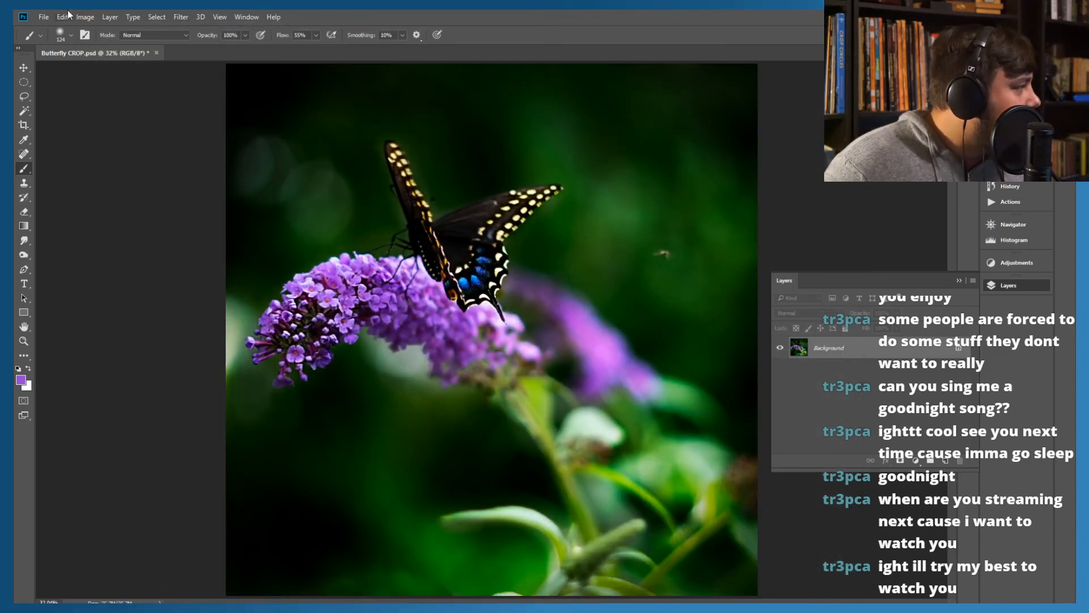
# Resample the image to 2159 × 2160 pixels at a resolution of 150 pixels/inch
pyautogui.click(85, 16)
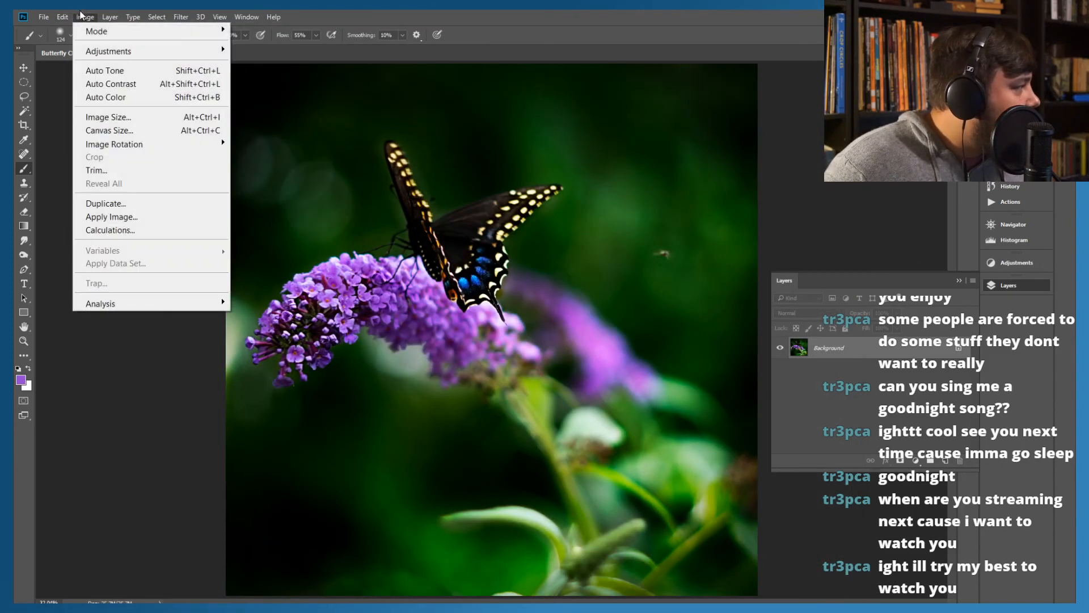
pyautogui.click(101, 121)
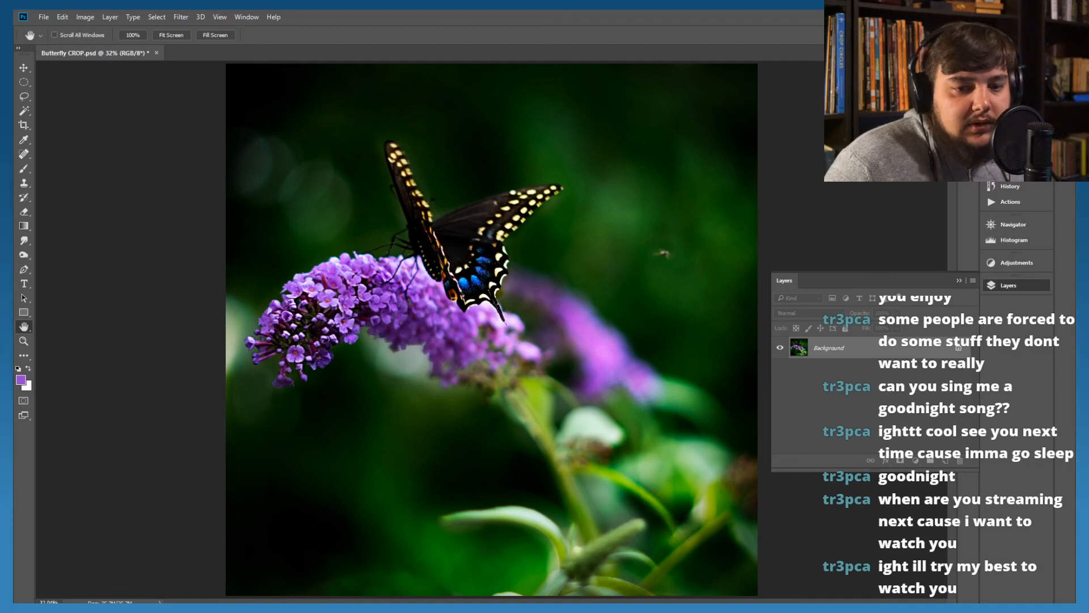
pyautogui.press('Tab')
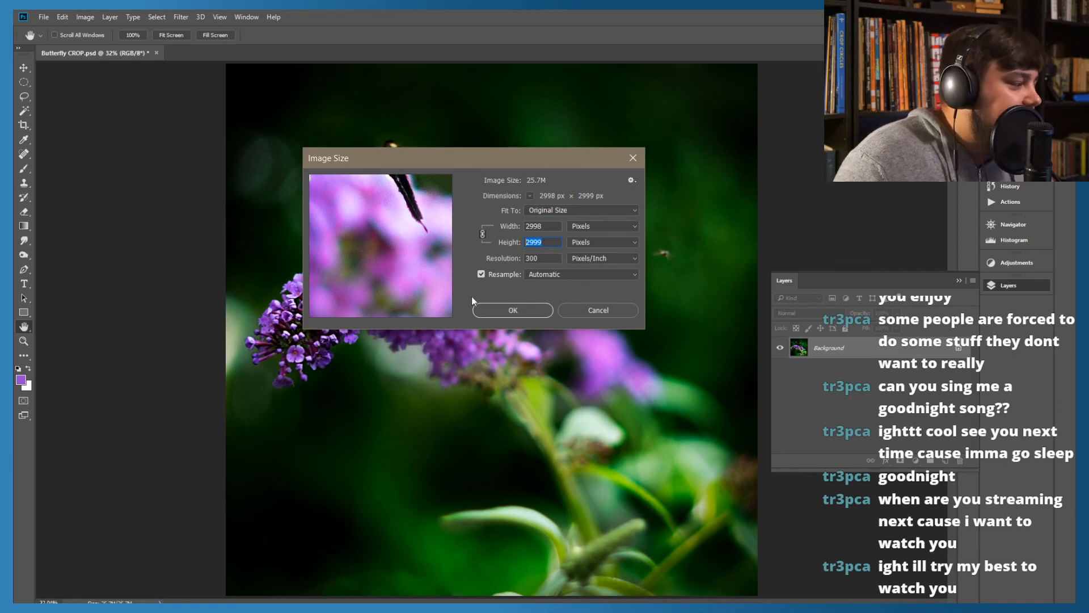
pyautogui.press('BackSpace')
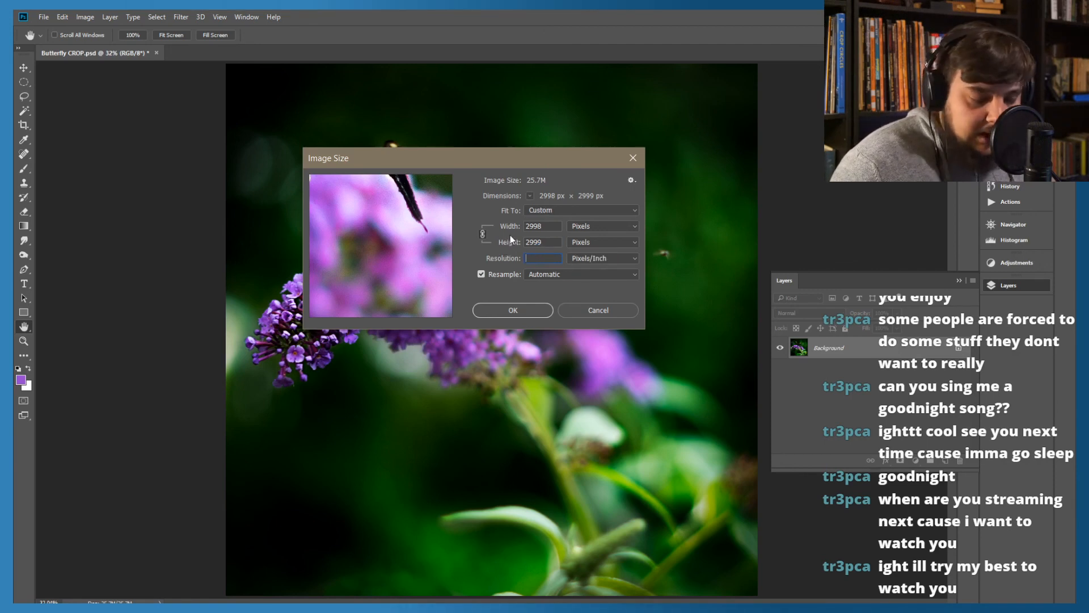
pyautogui.write('75')
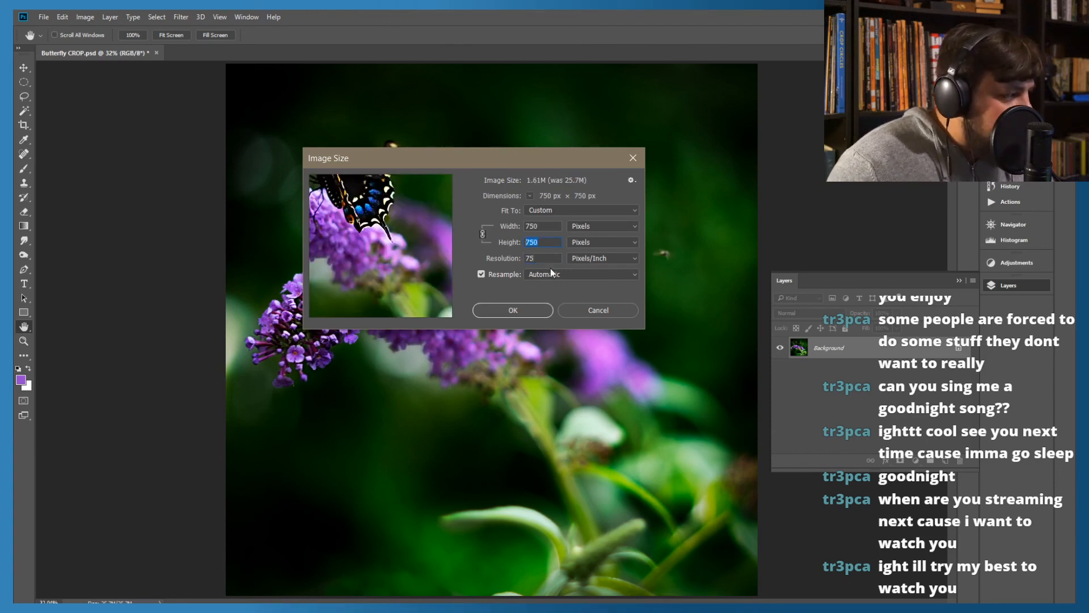
pyautogui.write('1080')
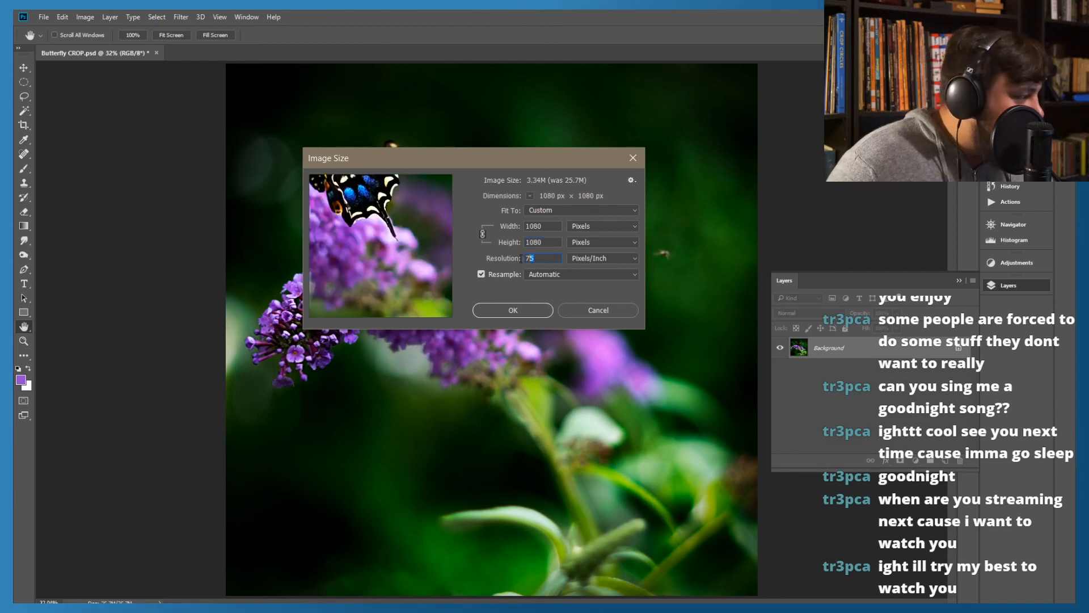
pyautogui.write('150')
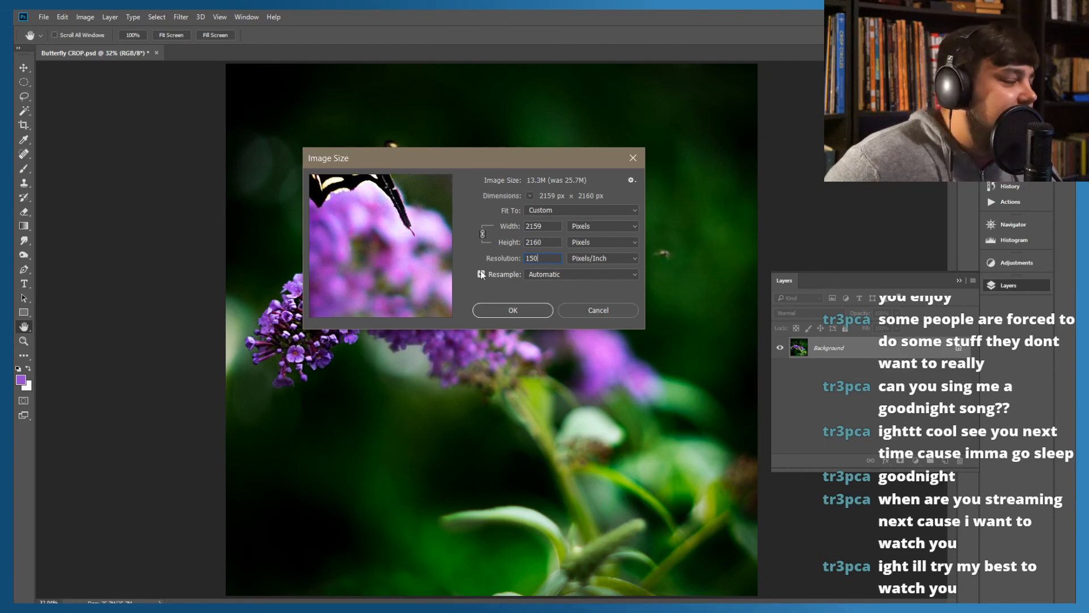
pyautogui.click(498, 310)
pyautogui.press('b')
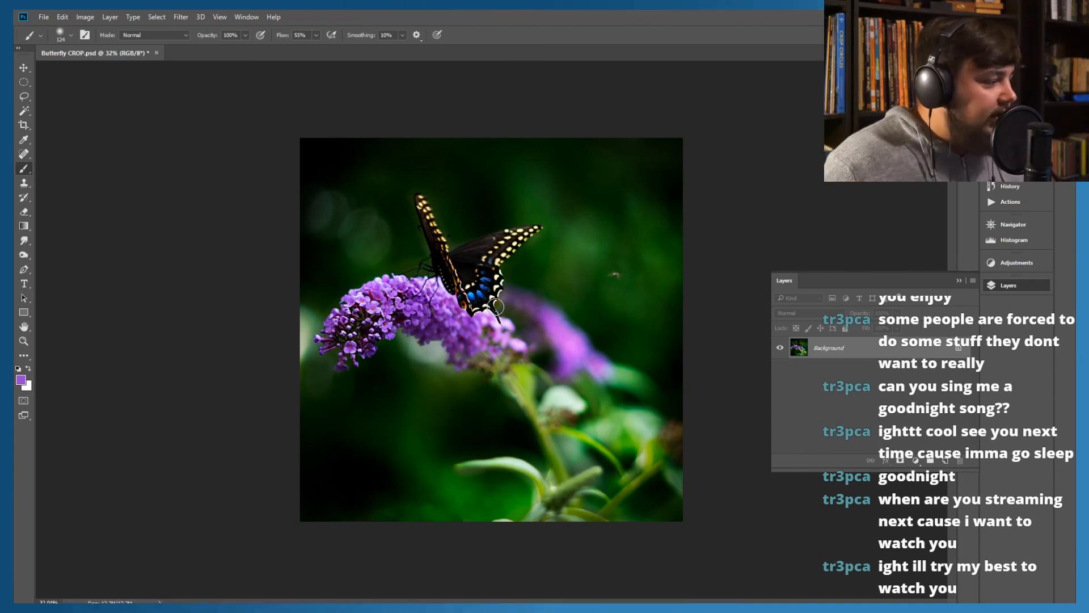
# Convert the image's color profile to Working RGB - sRGB IEC61966-2.1 using the Adobe (ACE) engine and Relative Colorimetric intent
pyautogui.click(90, 17)
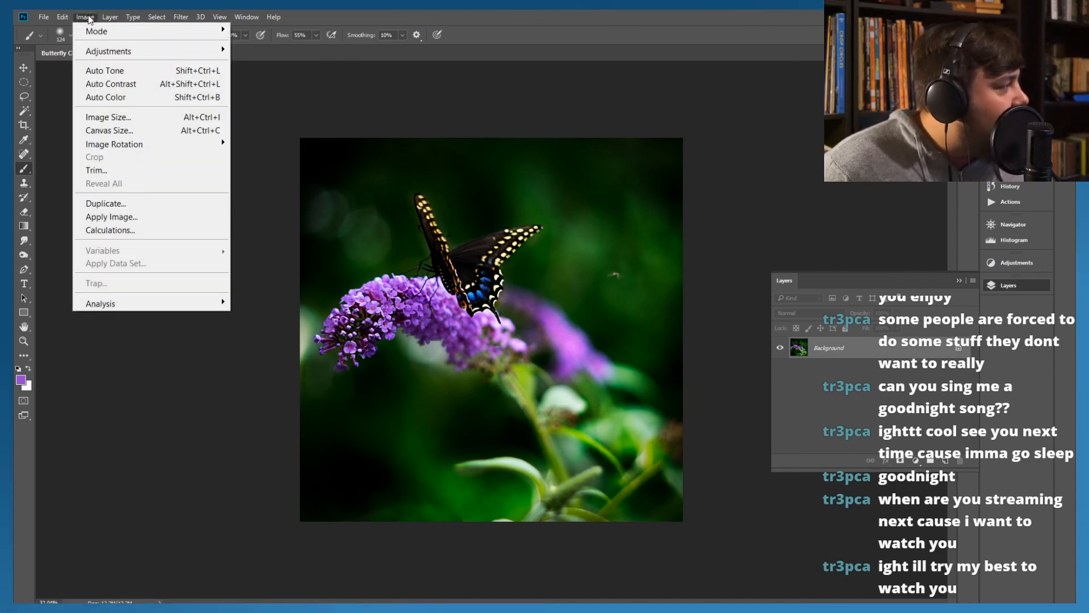
pyautogui.moveTo(63, 18)
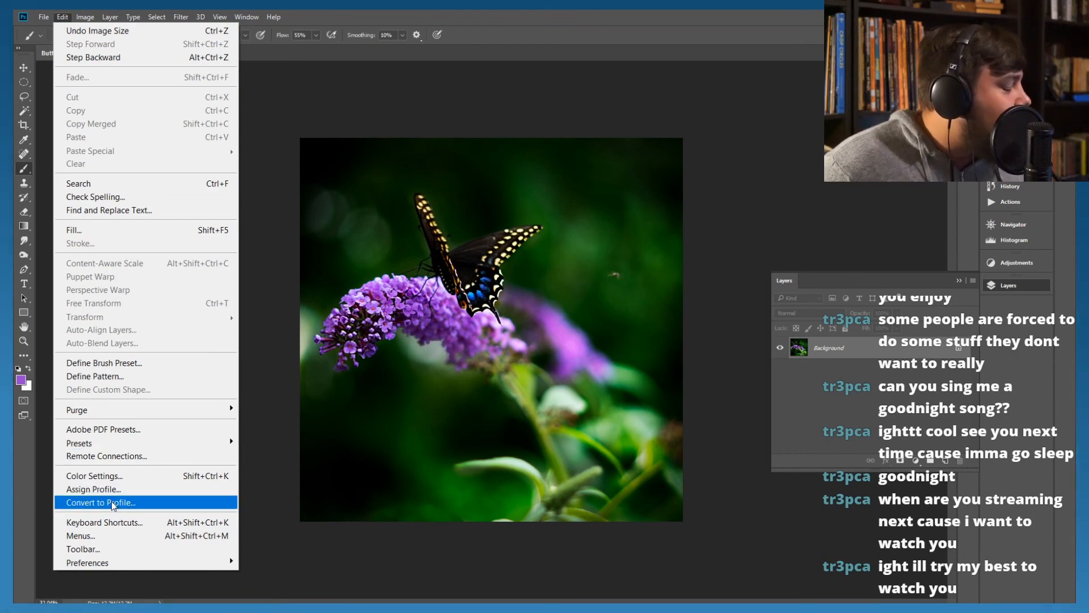
pyautogui.press('Escape')
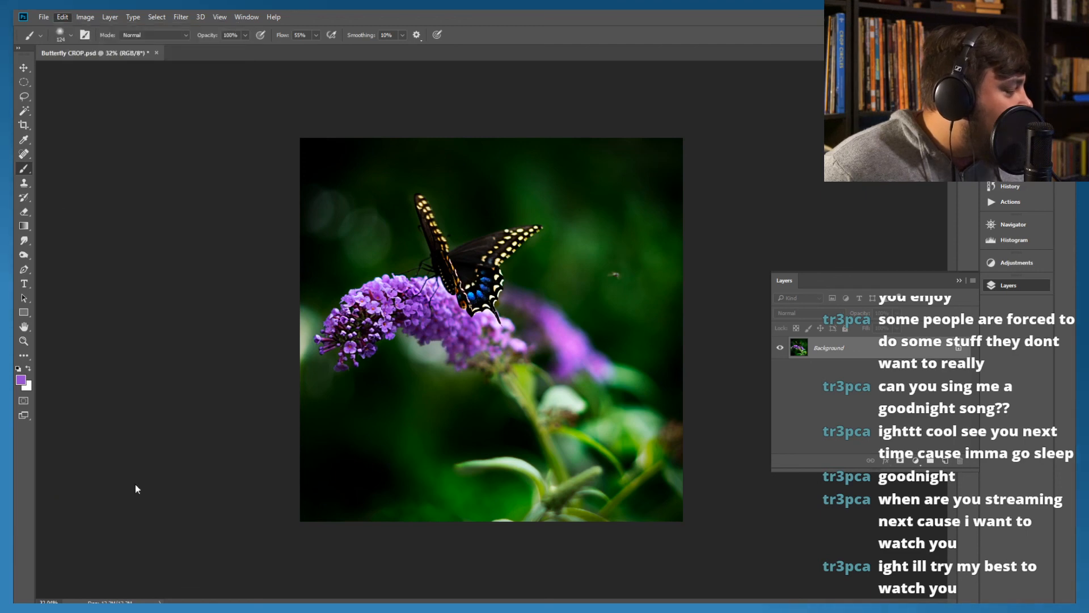
pyautogui.press('i')
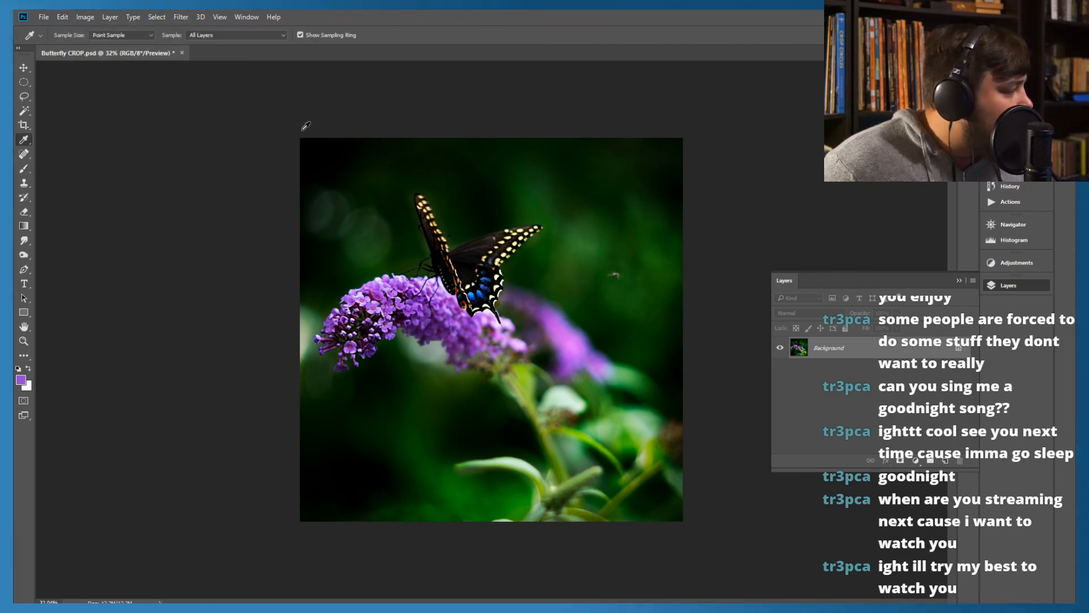
pyautogui.moveTo(14, 161); pyautogui.dragTo(269, 125)
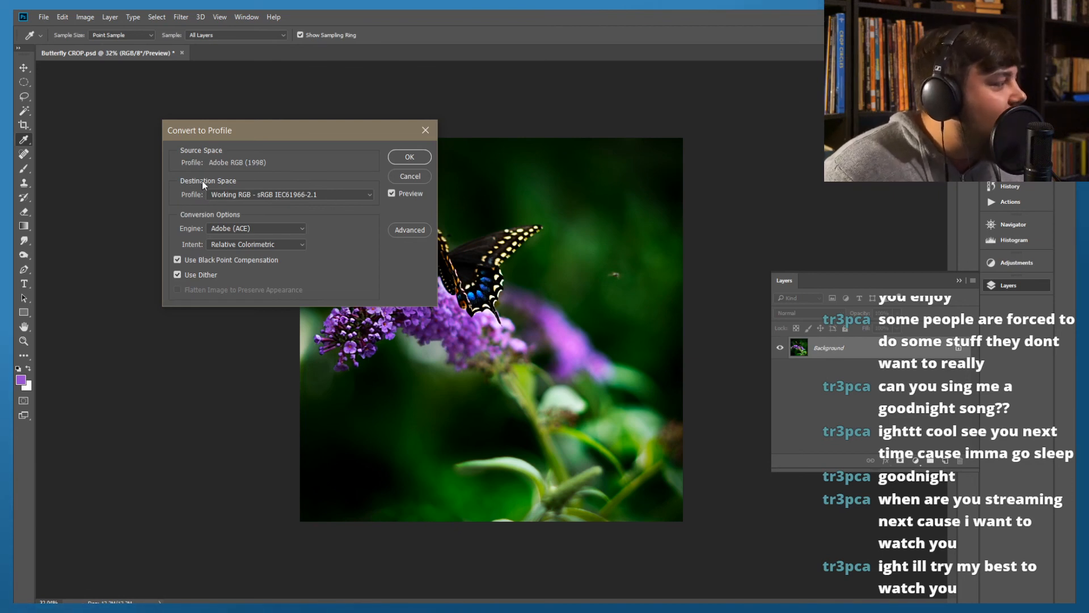
pyautogui.click(369, 196)
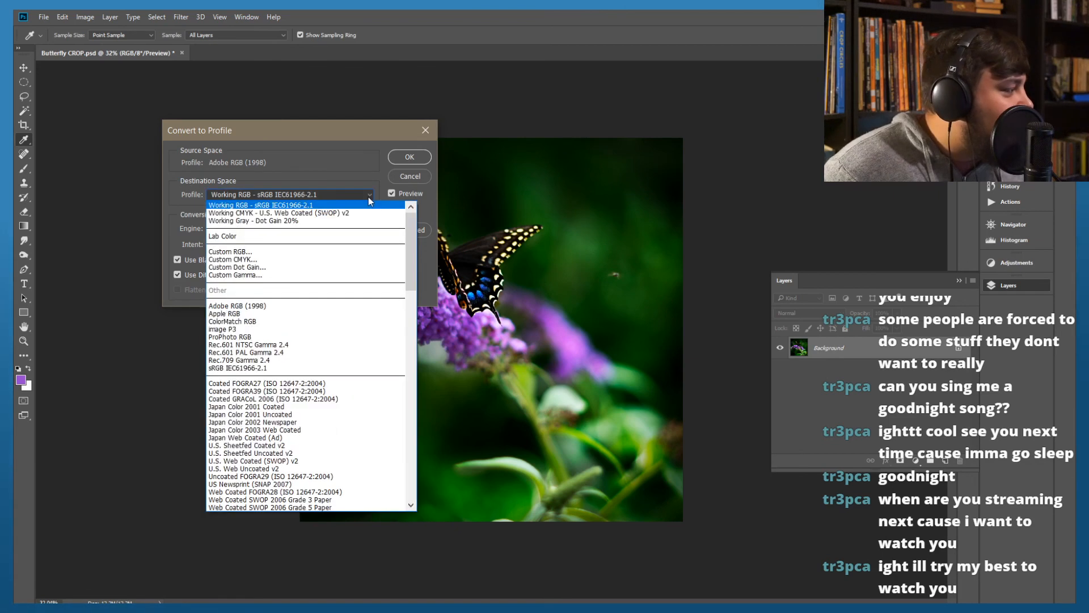
pyautogui.click(238, 206)
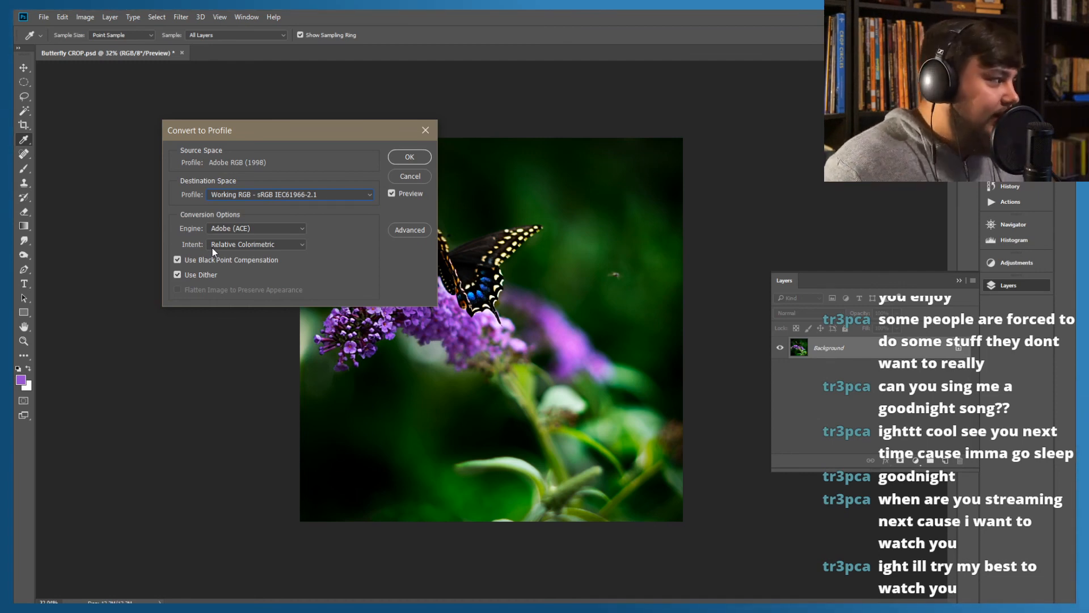
pyautogui.click(398, 156)
pyautogui.press('b')
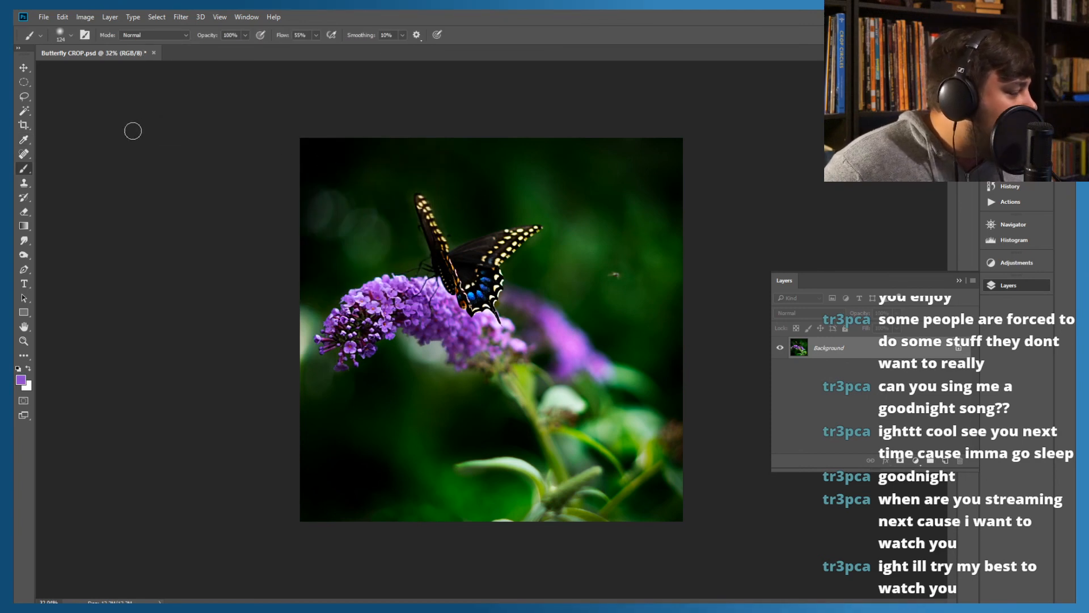
# Save the flattened butterfly photo in JPEG format as Butterfly.jpg in the 2019-08-06 Bayfront folder
pyautogui.click(43, 17)
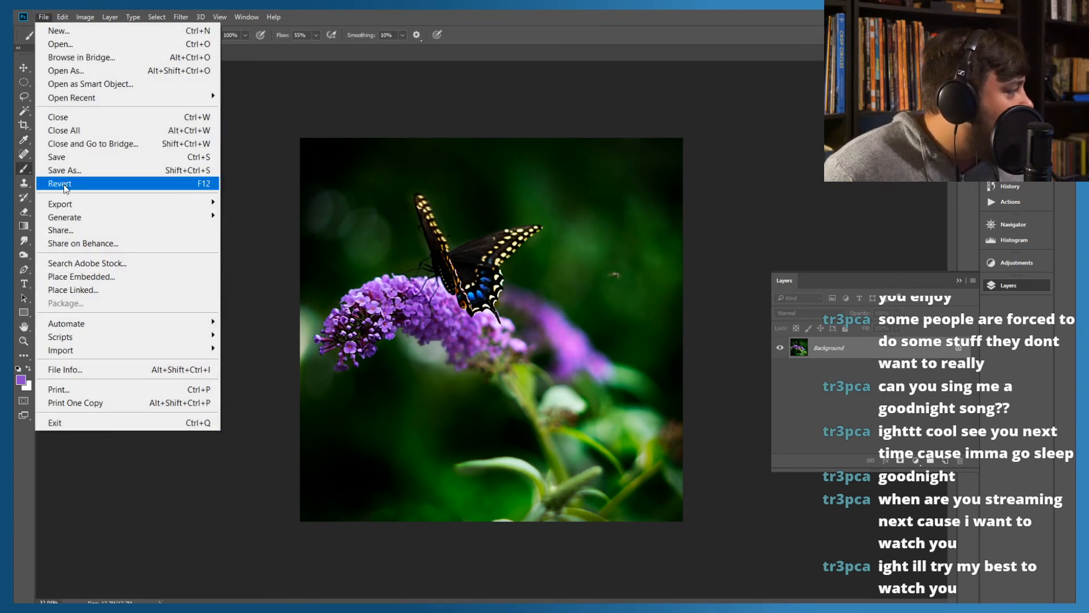
pyautogui.click(67, 169)
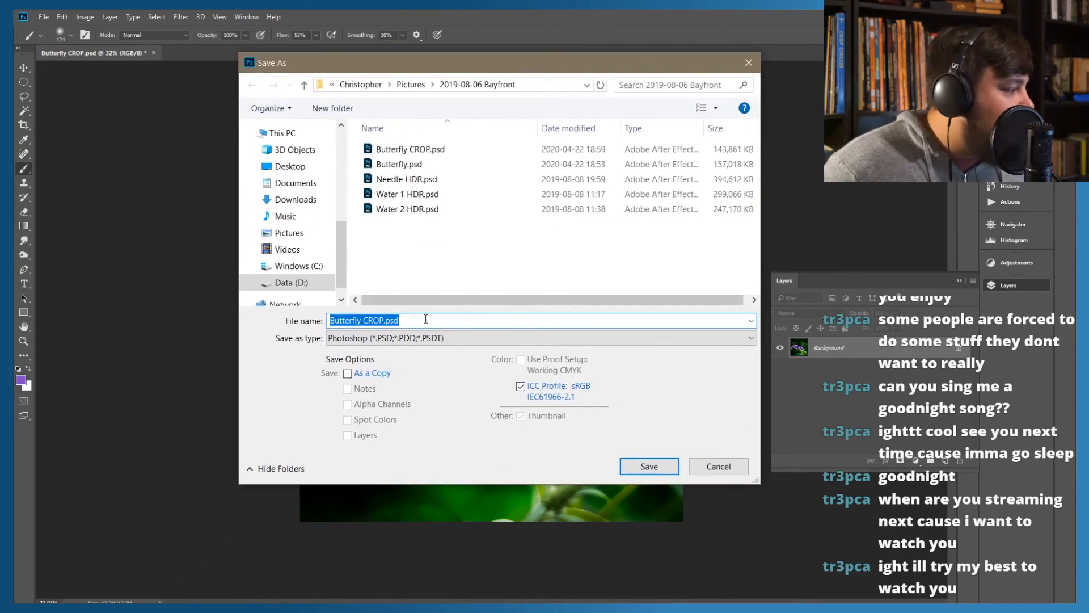
pyautogui.click(379, 321)
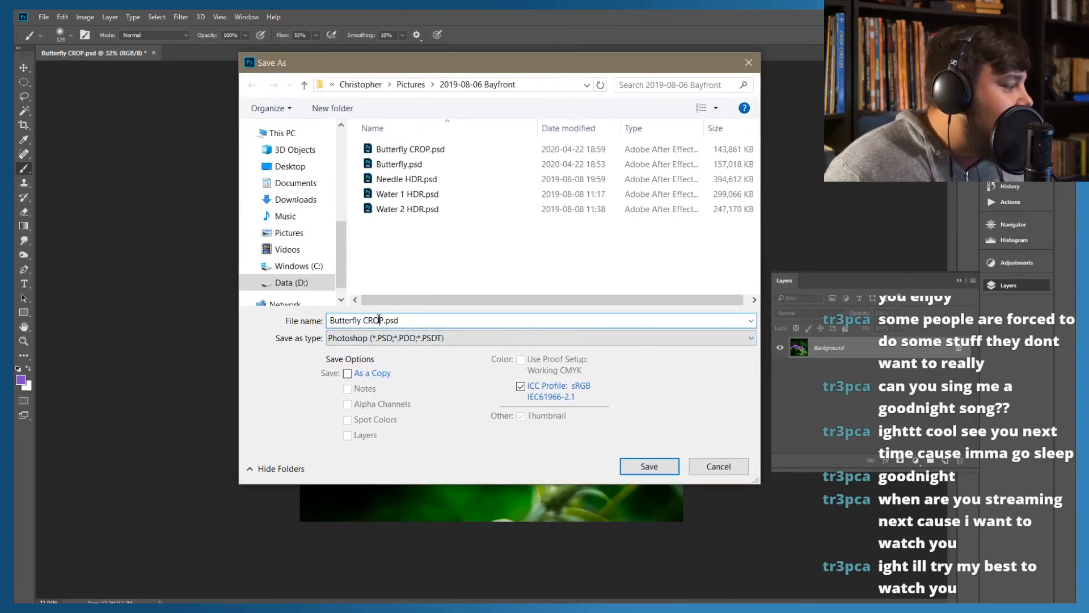
pyautogui.press('BackSpace')
pyautogui.press('BackSpace')
pyautogui.press('BackSpace')
pyautogui.press('BackSpace')
pyautogui.press('BackSpace')
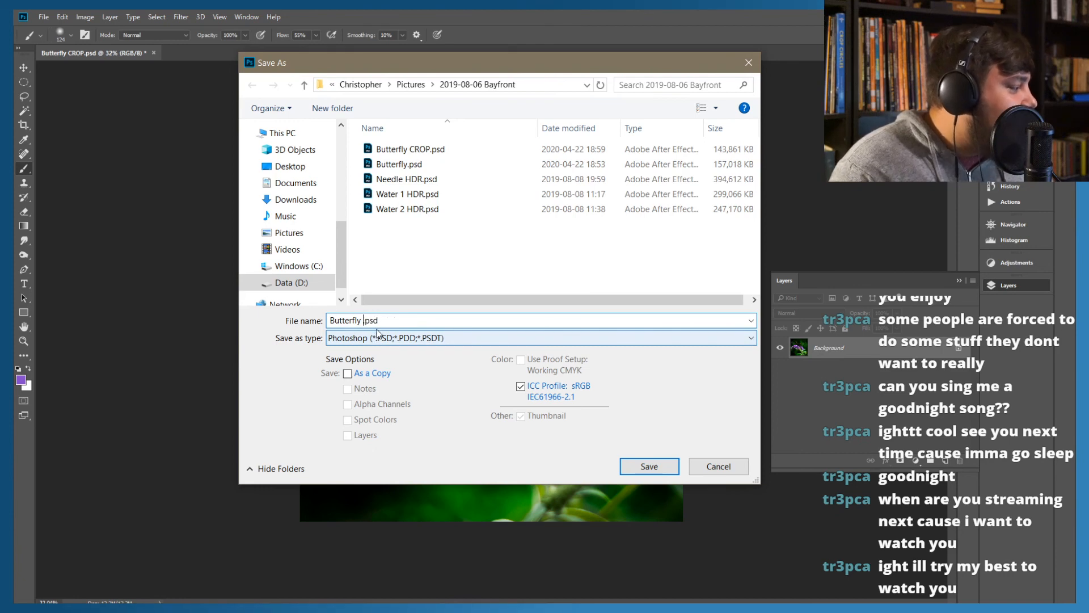
pyautogui.click(389, 339)
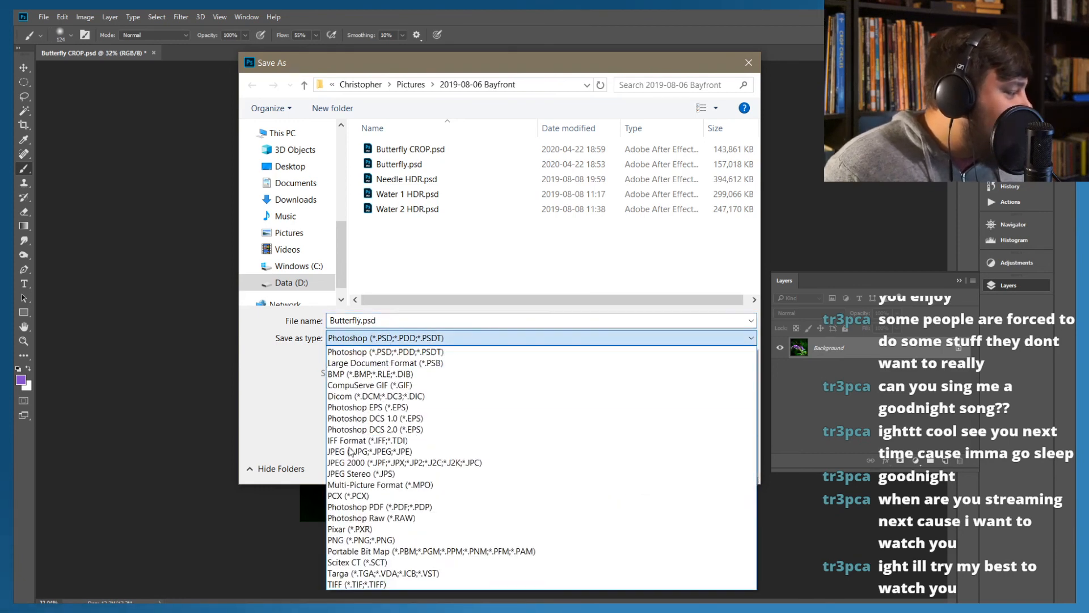
pyautogui.click(346, 452)
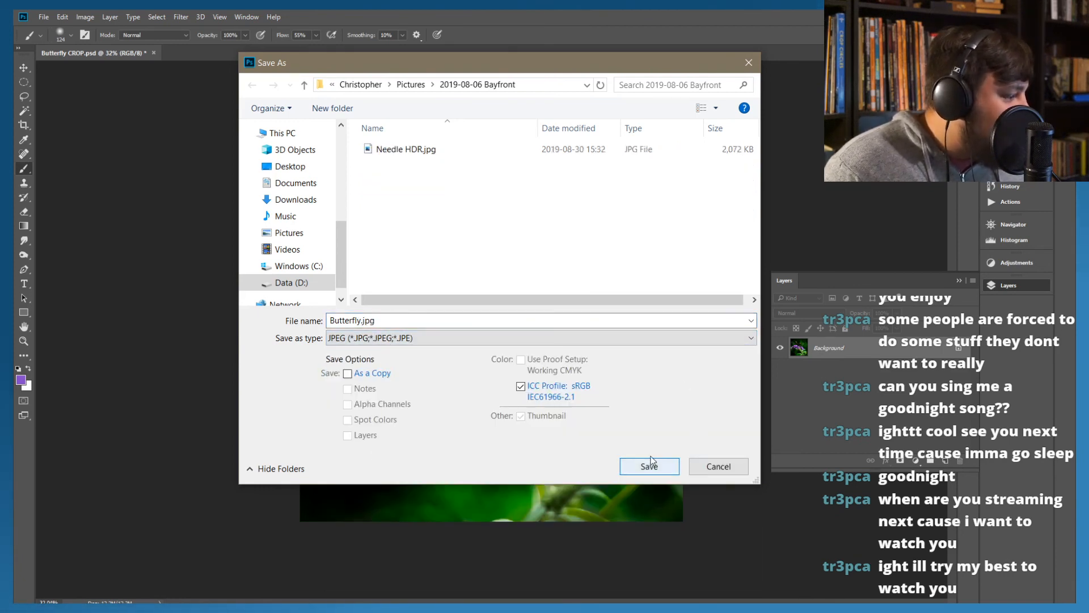
pyautogui.click(641, 471)
# Export the JPEG at Maximum quality 12 in Baseline ("Standard") format with the preview turned on
pyautogui.press('h')
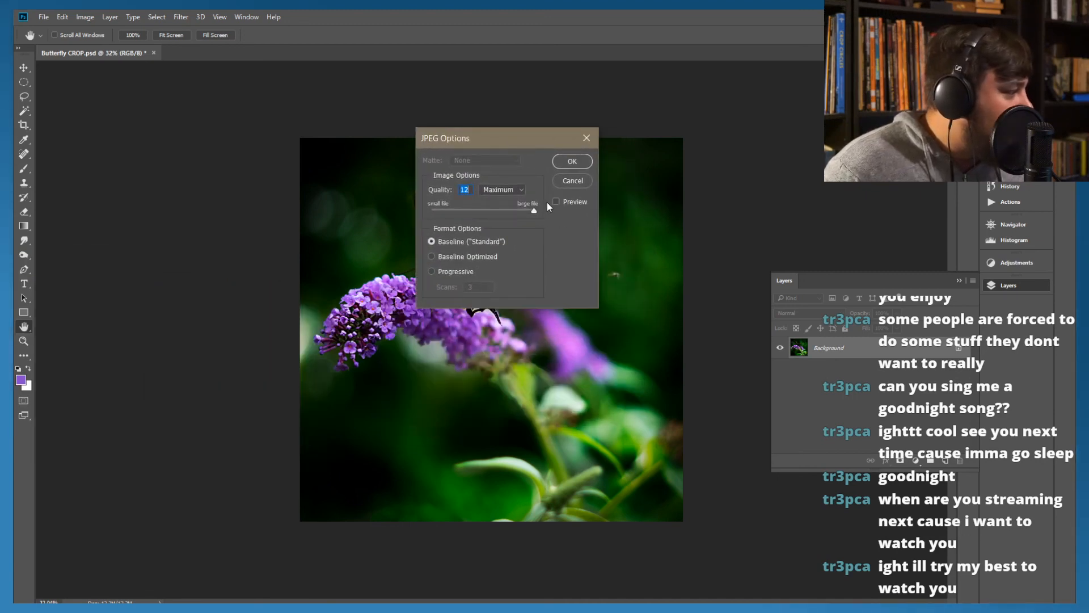
pyautogui.click(554, 202)
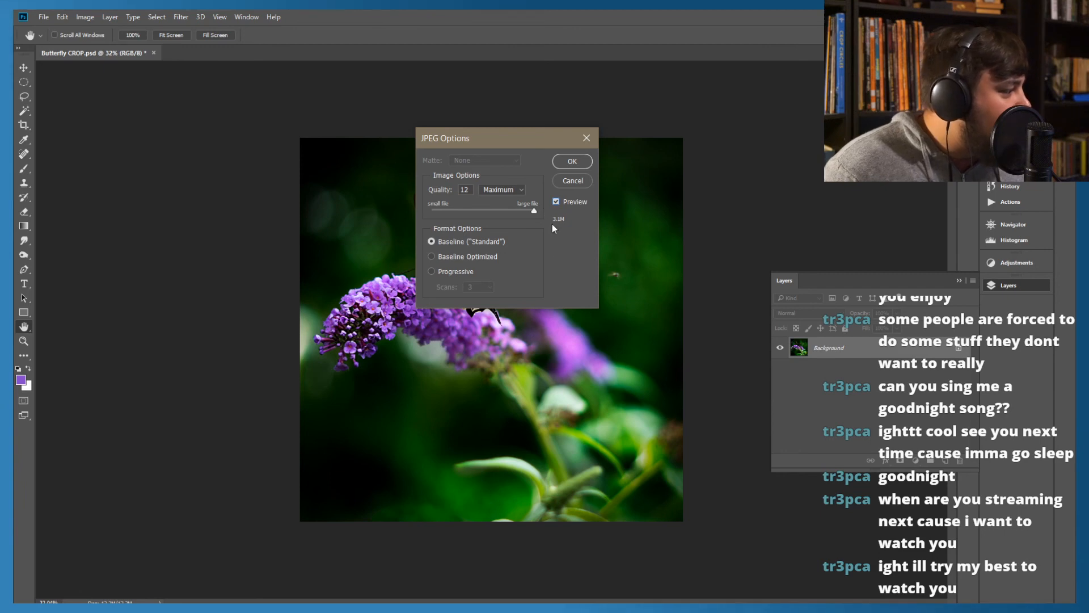
pyautogui.click(571, 162)
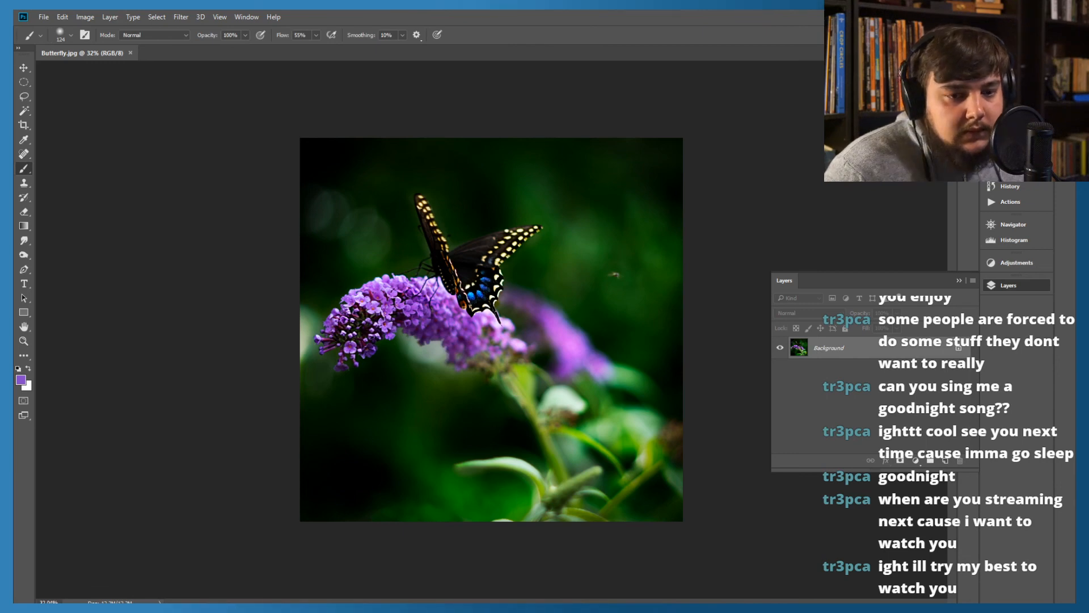
# Switch from the Photos view of Butterfly.jpg back to Photoshop and create a new blank white square document
pyautogui.moveTo(14, 306); pyautogui.dragTo(484, 11)
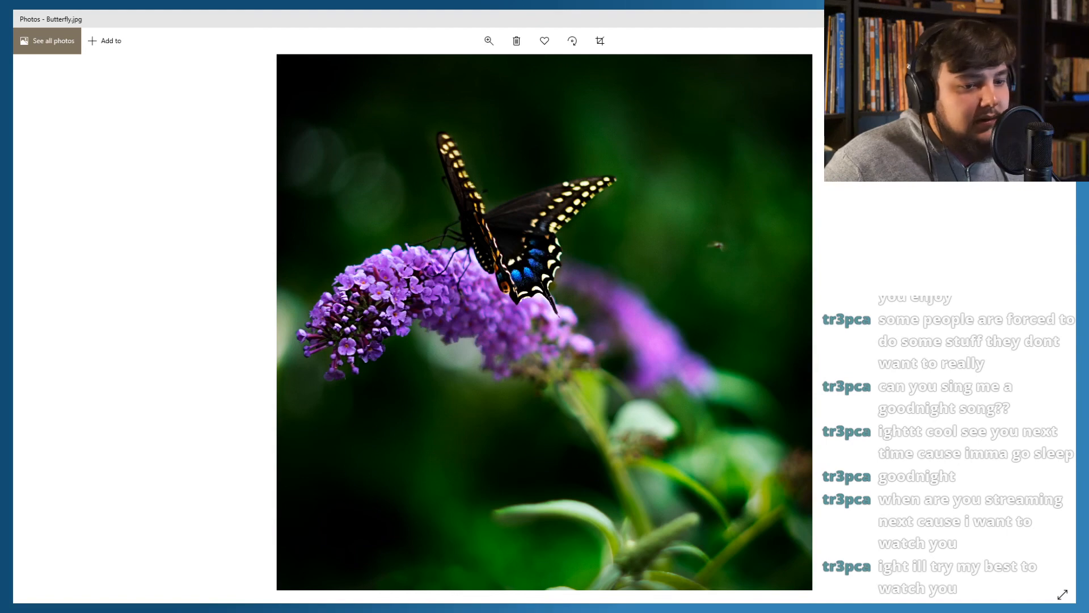
pyautogui.hotkey('alt', 'Tab')
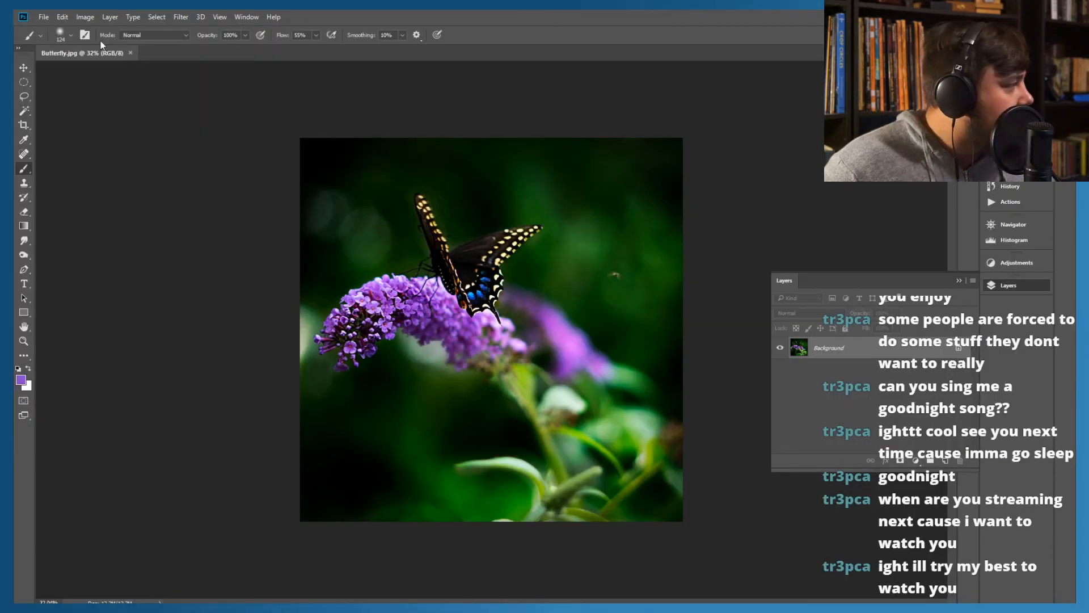
pyautogui.click(41, 20)
pyautogui.click(57, 32)
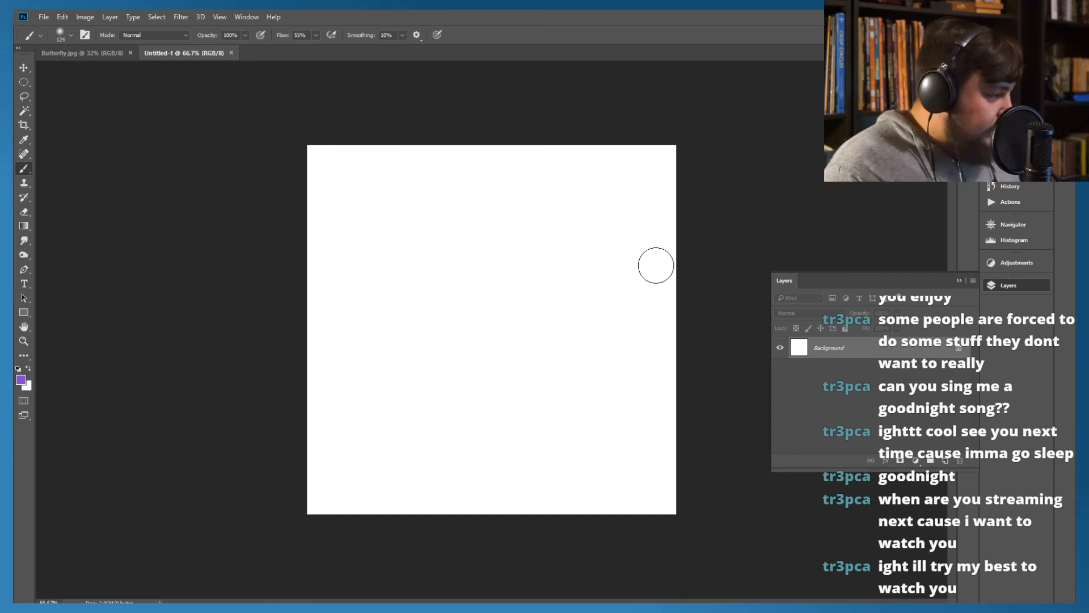
# Choose the KYLE Ultimate Charcoal Pencil 25 px Med 2 brush, test it with a purple stroke and undo the stroke
pyautogui.click(70, 35)
pyautogui.click(287, 256)
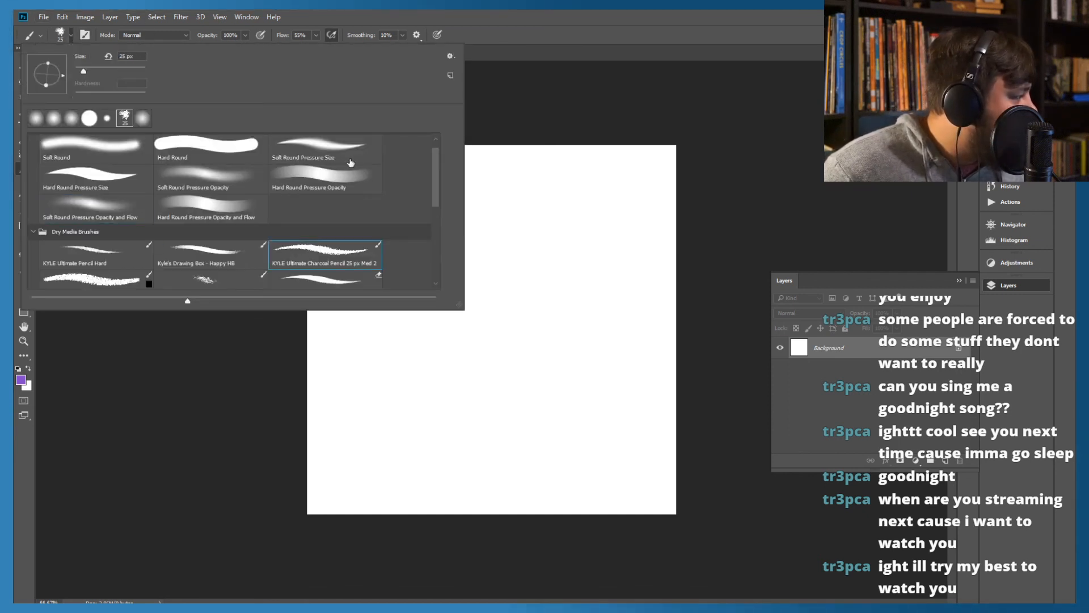
pyautogui.click(498, 42)
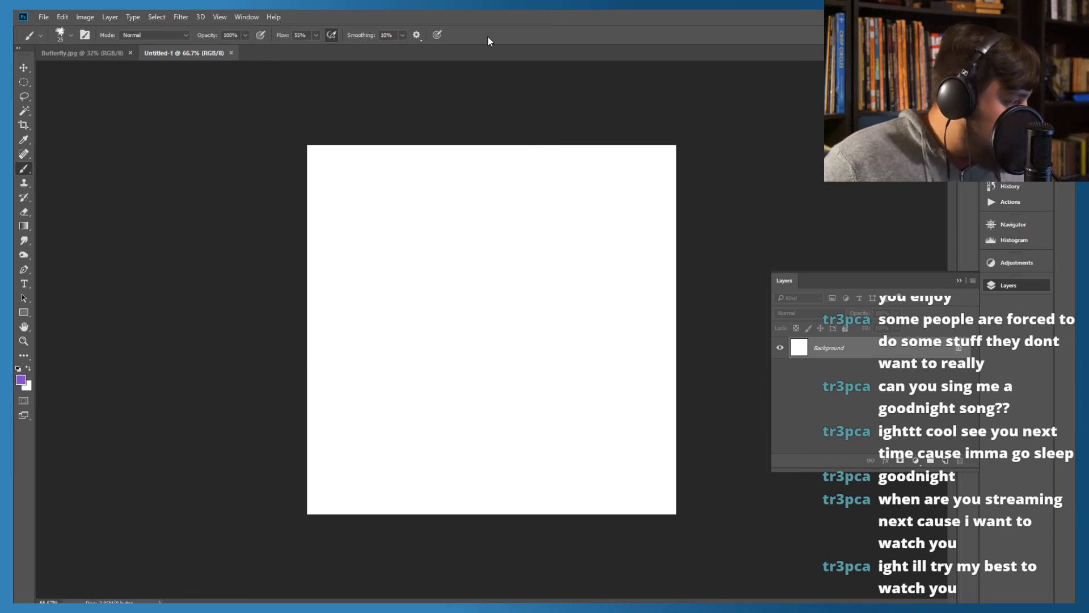
pyautogui.moveTo(340, 307)
pyautogui.mouseDown()
pyautogui.moveTo(309, 325)
pyautogui.moveTo(362, 294)
pyautogui.moveTo(332, 289)
pyautogui.moveTo(341, 315)
pyautogui.mouseUp()
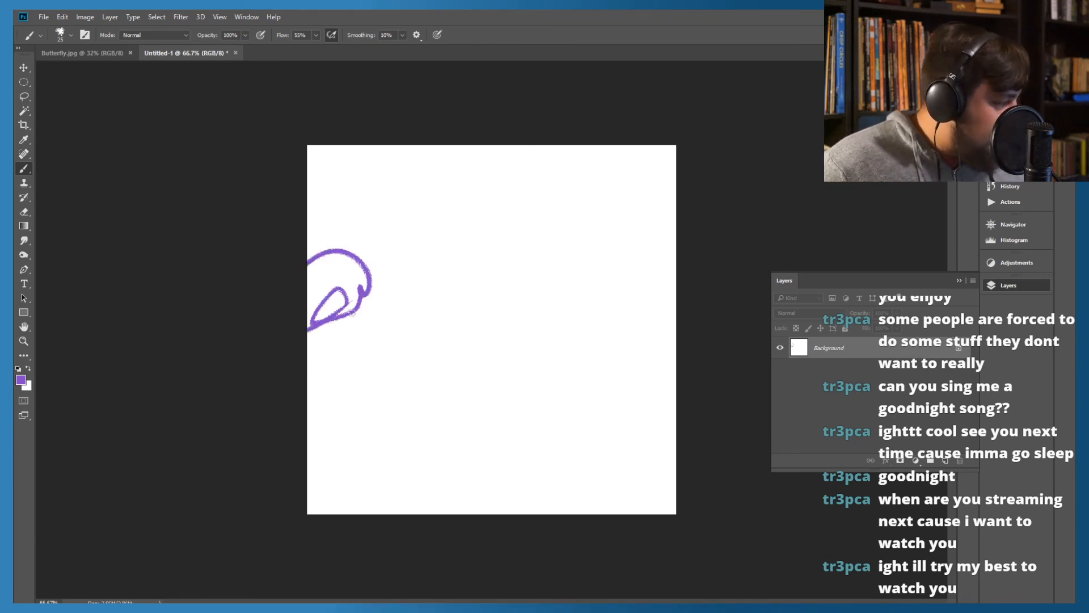
pyautogui.hotkey('ctrl', 'z')
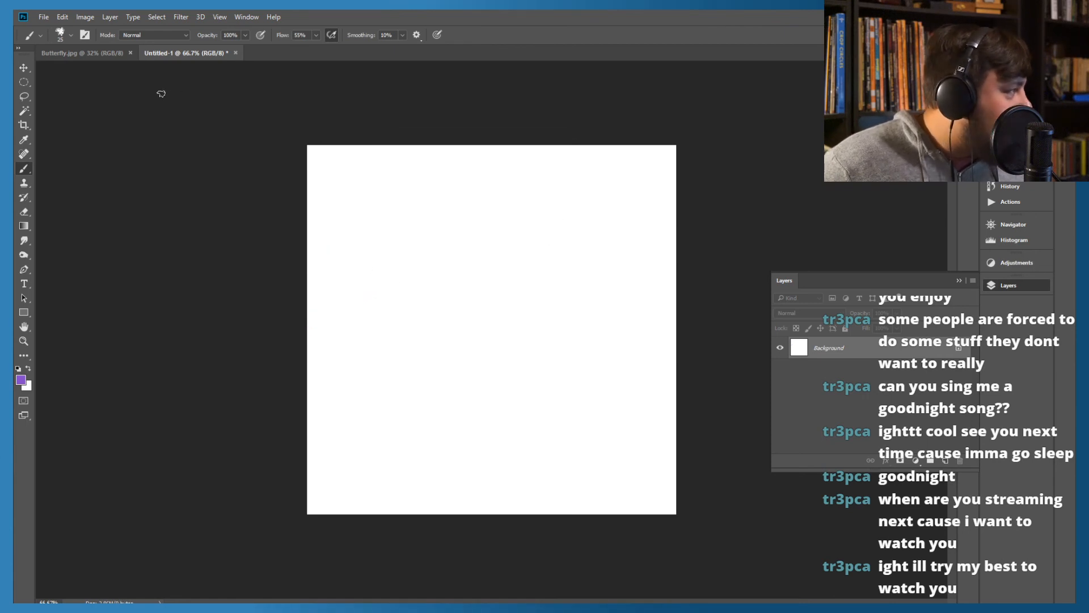
# Reduce the charcoal pencil brush size to 12 px
pyautogui.click(70, 36)
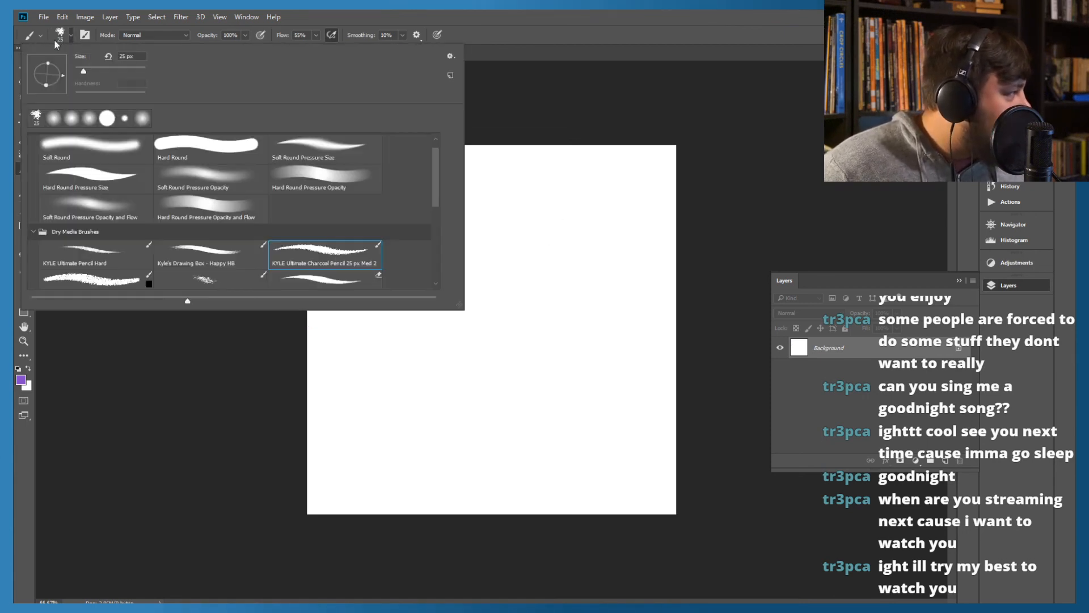
pyautogui.moveTo(83, 71); pyautogui.dragTo(79, 72)
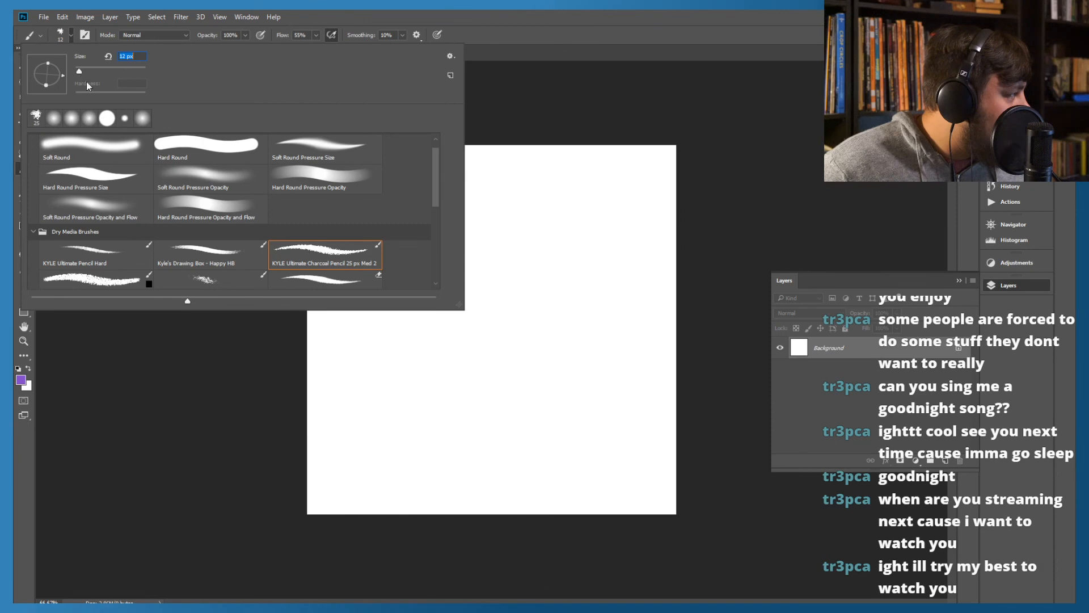
pyautogui.click(491, 24)
# Handwrite the first part of the photographer's social media handle in purple across the full width of the canvas
pyautogui.moveTo(351, 313)
pyautogui.mouseDown()
pyautogui.moveTo(315, 325)
pyautogui.moveTo(365, 340)
pyautogui.mouseUp()
pyautogui.moveTo(390, 288)
pyautogui.mouseDown()
pyautogui.moveTo(389, 341)
pyautogui.moveTo(405, 318)
pyautogui.mouseUp()
pyautogui.moveTo(406, 290); pyautogui.dragTo(435, 339)
pyautogui.moveTo(487, 316)
pyautogui.mouseDown()
pyautogui.moveTo(492, 341)
pyautogui.moveTo(589, 335)
pyautogui.moveTo(594, 321)
pyautogui.moveTo(591, 335)
pyautogui.mouseUp()
pyautogui.moveTo(603, 316)
pyautogui.mouseDown()
pyautogui.moveTo(621, 312)
pyautogui.moveTo(630, 333)
pyautogui.mouseUp()
pyautogui.moveTo(651, 278)
pyautogui.mouseDown()
pyautogui.moveTo(664, 311)
pyautogui.moveTo(656, 330)
pyautogui.mouseUp()
pyautogui.moveTo(667, 262); pyautogui.dragTo(670, 313)
pyautogui.moveTo(613, 304); pyautogui.dragTo(674, 292)
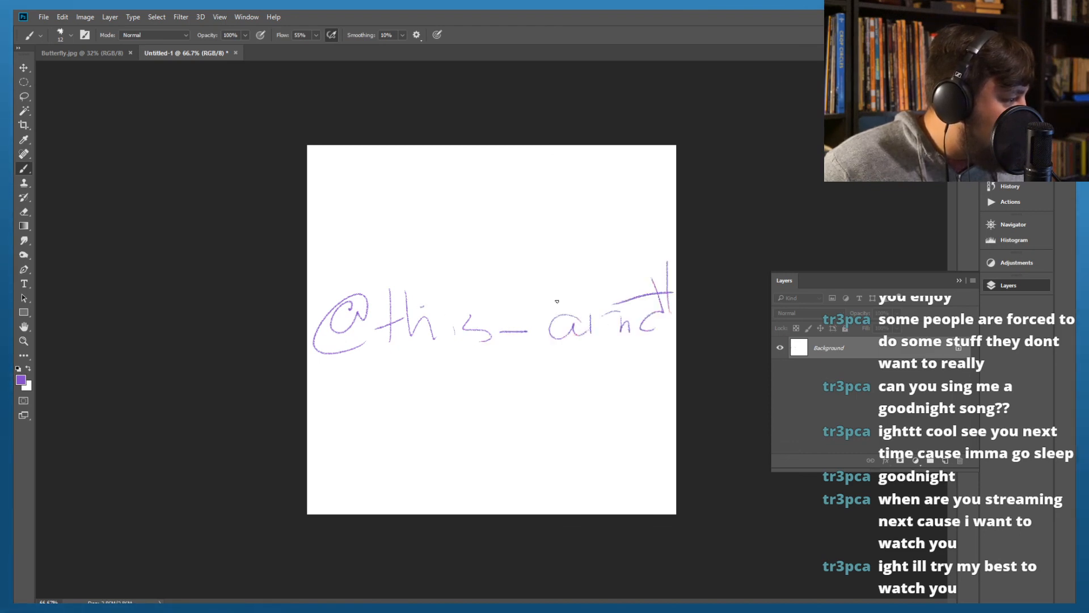
# Undo all the handwritten strokes of the handle until the canvas is blank
pyautogui.hotkey('ctrl', 'alt', 'z')
pyautogui.hotkey('ctrl', 'alt', 'z')
pyautogui.hotkey('ctrl', 'alt', 'z')
pyautogui.hotkey('ctrl', 'alt', 'z')
pyautogui.hotkey('ctrl', 'alt', 'z')
pyautogui.hotkey('ctrl', 'alt', 'z')
pyautogui.hotkey('ctrl', 'alt', 'z')
pyautogui.hotkey('ctrl', 'alt', 'z')
pyautogui.hotkey('ctrl', 'alt', 'z')
pyautogui.hotkey('ctrl', 'alt', 'z')
pyautogui.hotkey('ctrl', 'alt', 'z')
pyautogui.hotkey('ctrl', 'alt', 'z')
pyautogui.hotkey('ctrl', 'alt', 'z')
pyautogui.hotkey('ctrl', 'alt', 'z')
pyautogui.hotkey('ctrl', 'alt', 'z')
pyautogui.hotkey('ctrl', 'alt', 'z')
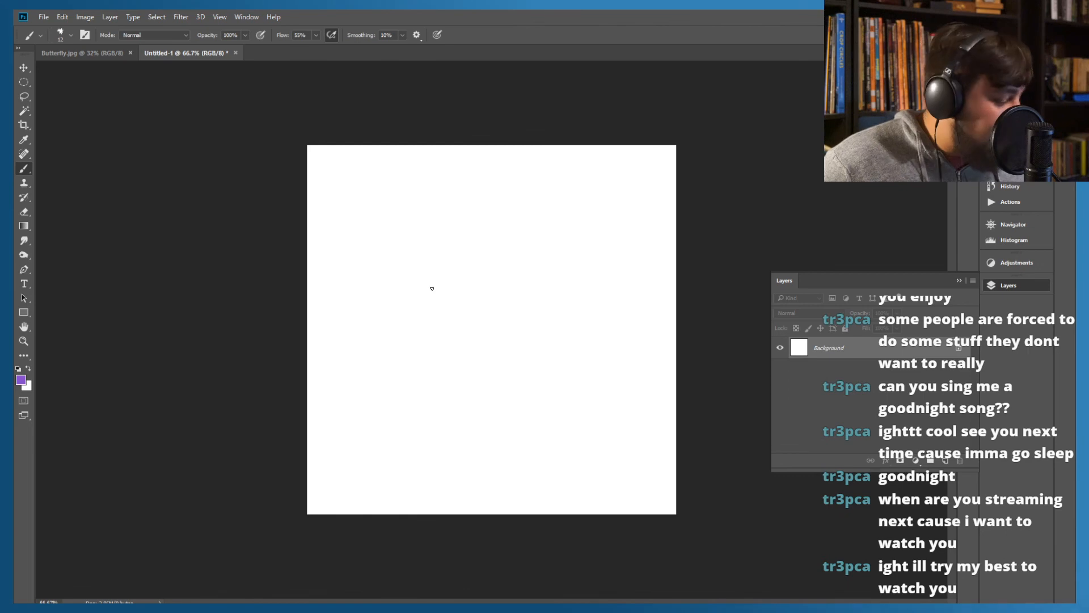
# Handwrite the photographer's handle more compactly in purple, from the @ sign up to the second underscore
pyautogui.moveTo(338, 311)
pyautogui.mouseDown()
pyautogui.moveTo(337, 322)
pyautogui.moveTo(356, 311)
pyautogui.moveTo(366, 332)
pyautogui.mouseUp()
pyautogui.moveTo(349, 315)
pyautogui.mouseDown()
pyautogui.moveTo(378, 311)
pyautogui.moveTo(396, 334)
pyautogui.moveTo(411, 329)
pyautogui.mouseUp()
pyautogui.moveTo(430, 310)
pyautogui.mouseDown()
pyautogui.moveTo(419, 324)
pyautogui.moveTo(458, 329)
pyautogui.moveTo(499, 307)
pyautogui.mouseUp()
pyautogui.moveTo(503, 313); pyautogui.dragTo(509, 323)
pyautogui.moveTo(527, 284); pyautogui.dragTo(525, 326)
pyautogui.moveTo(543, 280)
pyautogui.mouseDown()
pyautogui.moveTo(543, 318)
pyautogui.moveTo(556, 310)
pyautogui.moveTo(565, 344)
pyautogui.mouseUp()
# Try to fit the word "photography" on the same line after the second underscore, and undo those strokes
pyautogui.moveTo(565, 322); pyautogui.dragTo(580, 313)
pyautogui.moveTo(584, 290)
pyautogui.mouseDown()
pyautogui.moveTo(581, 320)
pyautogui.moveTo(604, 322)
pyautogui.mouseUp()
pyautogui.moveTo(615, 277)
pyautogui.mouseDown()
pyautogui.moveTo(615, 320)
pyautogui.moveTo(626, 302)
pyautogui.mouseUp()
pyautogui.moveTo(618, 317)
pyautogui.mouseDown()
pyautogui.moveTo(642, 312)
pyautogui.moveTo(646, 325)
pyautogui.moveTo(647, 314)
pyautogui.moveTo(667, 337)
pyautogui.mouseUp()
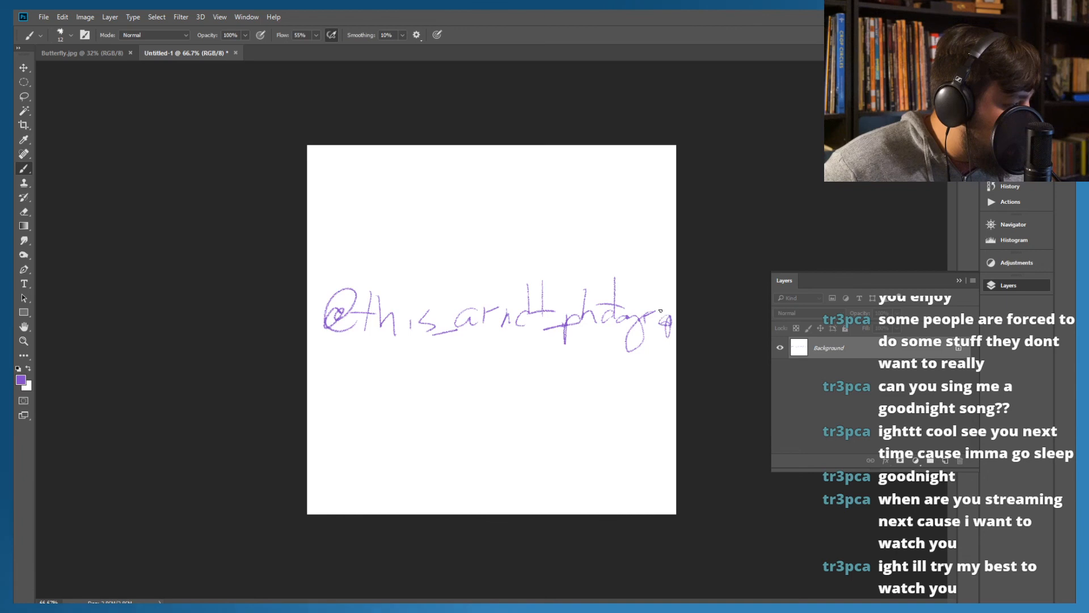
pyautogui.hotkey('ctrl', 'alt', 'z')
pyautogui.hotkey('ctrl', 'alt', 'z')
pyautogui.hotkey('ctrl', 'alt', 'z')
pyautogui.hotkey('ctrl', 'alt', 'z')
pyautogui.hotkey('ctrl', 'alt', 'z')
pyautogui.hotkey('ctrl', 'alt', 'z')
pyautogui.hotkey('ctrl', 'alt', 'z')
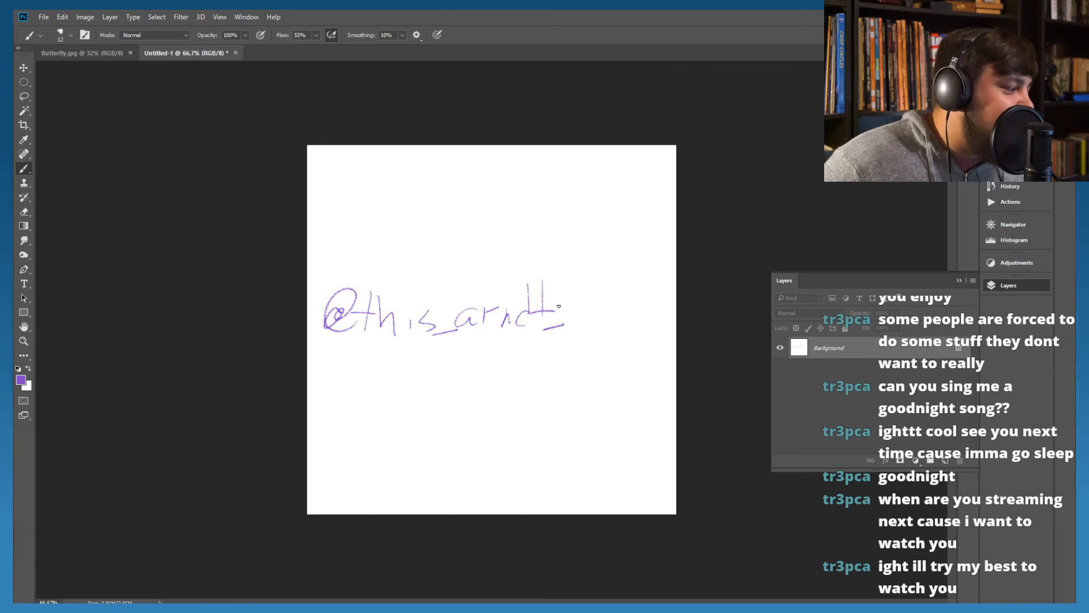
# Handwrite "photography" over two lines, with "photo" after the second underscore and "graphy" beneath it
pyautogui.moveTo(562, 315); pyautogui.dragTo(563, 350)
pyautogui.moveTo(564, 319)
pyautogui.mouseDown()
pyautogui.moveTo(563, 352)
pyautogui.moveTo(566, 329)
pyautogui.mouseUp()
pyautogui.moveTo(596, 277)
pyautogui.mouseDown()
pyautogui.moveTo(590, 318)
pyautogui.moveTo(619, 311)
pyautogui.mouseUp()
pyautogui.moveTo(631, 277)
pyautogui.mouseDown()
pyautogui.moveTo(629, 311)
pyautogui.moveTo(638, 303)
pyautogui.mouseUp()
pyautogui.moveTo(628, 316)
pyautogui.mouseDown()
pyautogui.moveTo(650, 311)
pyautogui.moveTo(566, 396)
pyautogui.mouseUp()
pyautogui.moveTo(614, 346)
pyautogui.mouseDown()
pyautogui.moveTo(622, 334)
pyautogui.moveTo(624, 354)
pyautogui.moveTo(658, 347)
pyautogui.mouseUp()
pyautogui.moveTo(665, 340)
pyautogui.mouseDown()
pyautogui.moveTo(671, 363)
pyautogui.moveTo(663, 360)
pyautogui.mouseUp()
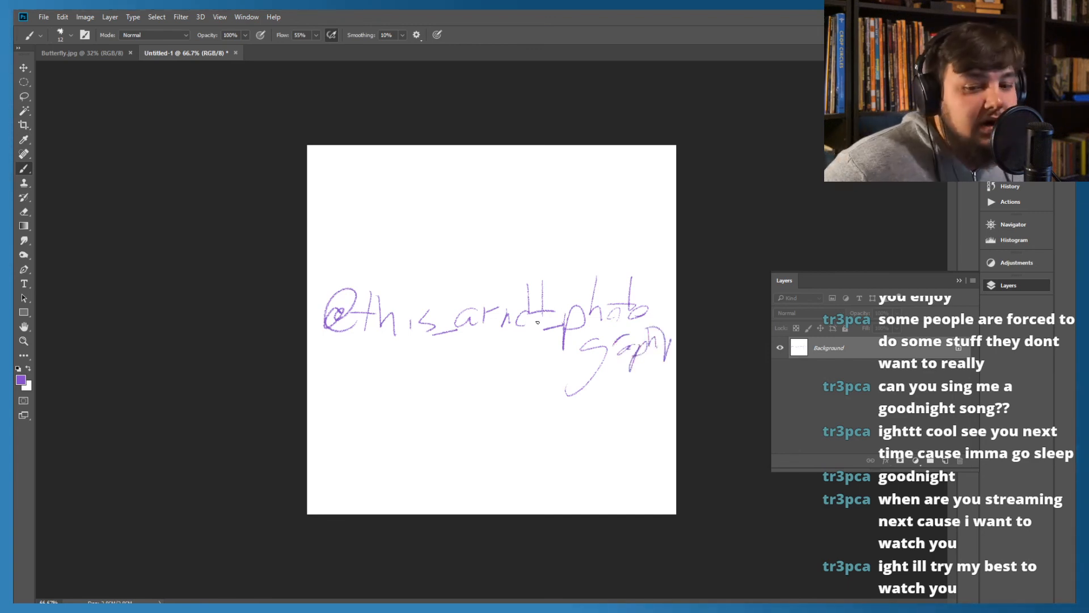